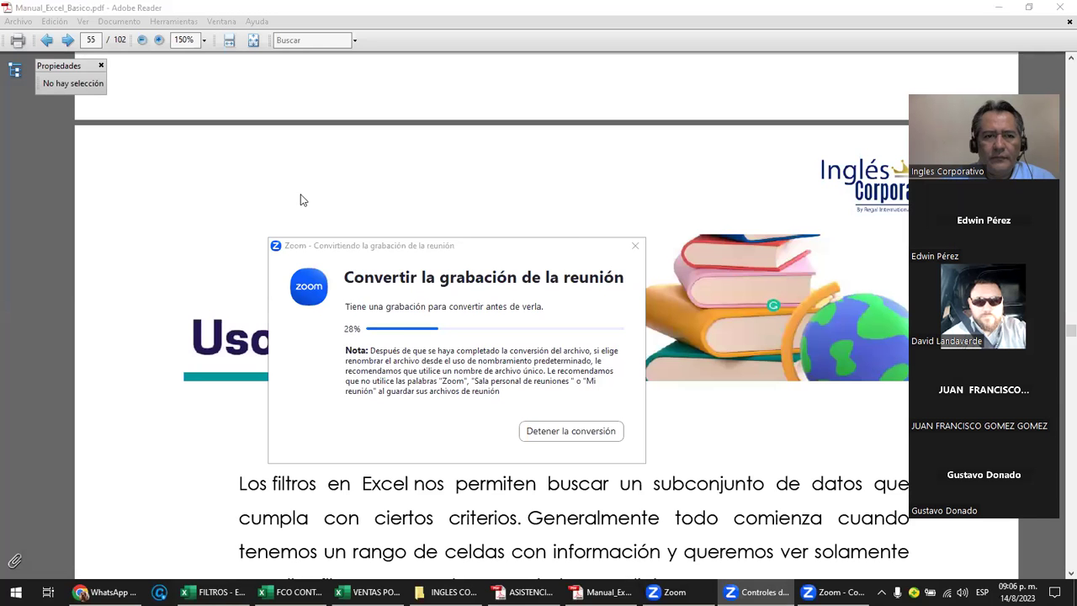
Go from the Material de apoyo page to the Excel Básico course outline with Sección 3 expanded
{"action": "left_click", "coordinate": [301, 197]}
{"action": "left_click", "coordinate": [108, 591]}
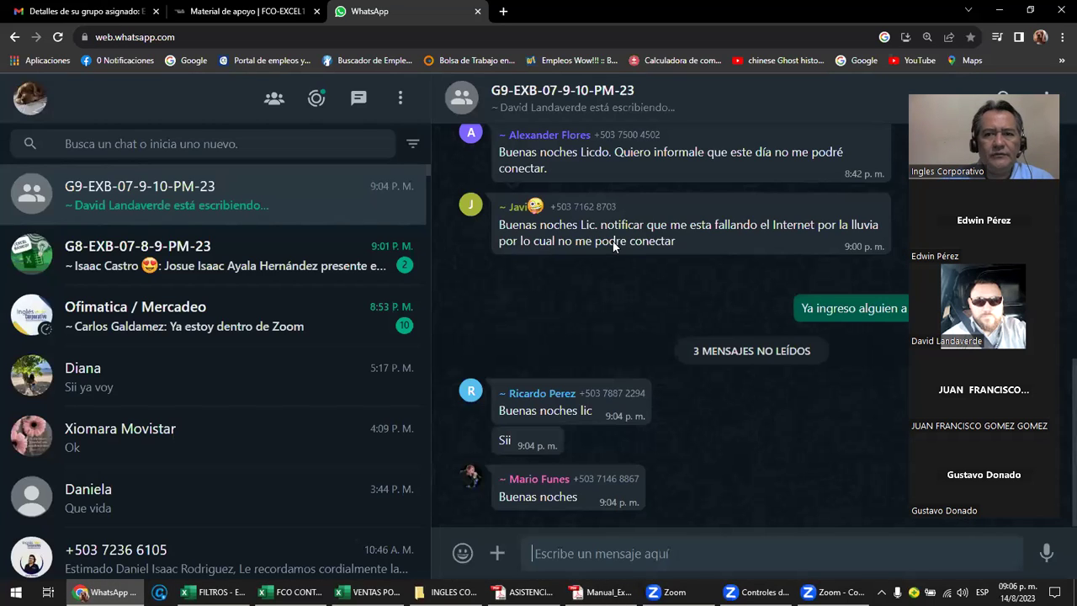
{"action": "left_click", "coordinate": [227, 10]}
{"action": "scroll", "coordinate": [476, 312], "scroll_direction": "up", "scroll_amount": 5}
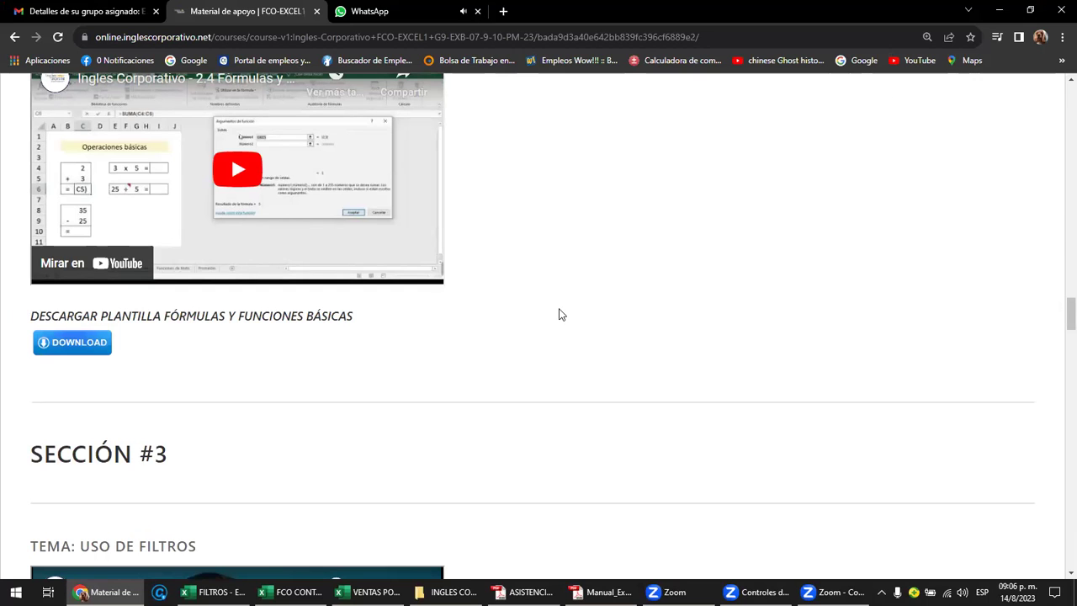
{"action": "scroll", "coordinate": [561, 312], "scroll_direction": "up", "scroll_amount": 8}
{"action": "scroll", "coordinate": [561, 313], "scroll_direction": "up", "scroll_amount": 5}
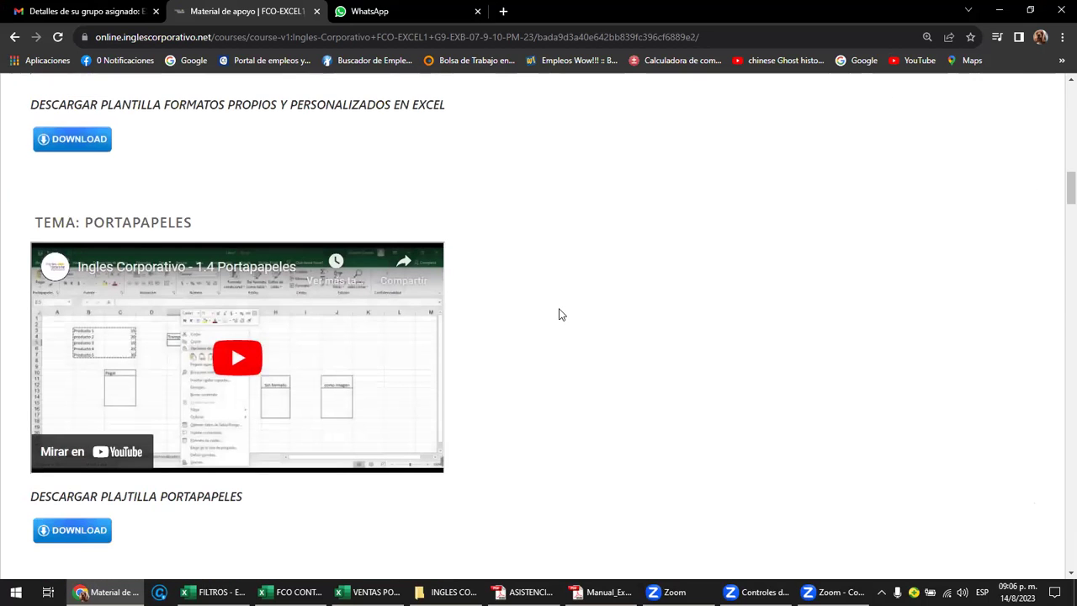
{"action": "scroll", "coordinate": [561, 315], "scroll_direction": "up", "scroll_amount": 10}
{"action": "left_click", "coordinate": [22, 159]}
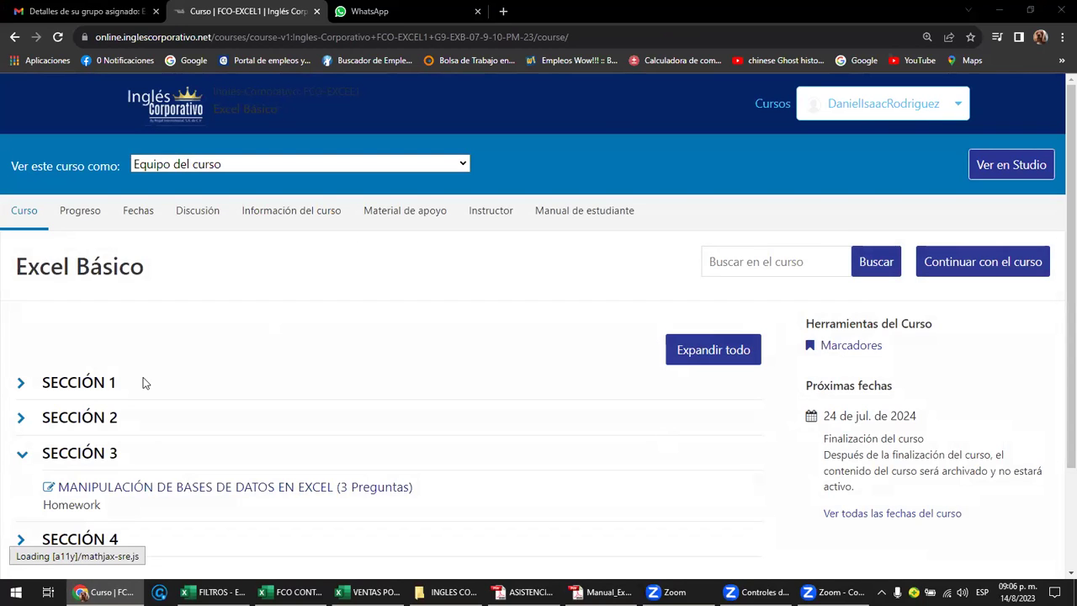
Open lesson 3.1 MANIPULACIÓN DE BASES DE DATOS, then show the Excel manual at page 55
{"action": "scroll", "coordinate": [66, 341], "scroll_direction": "down", "scroll_amount": 2}
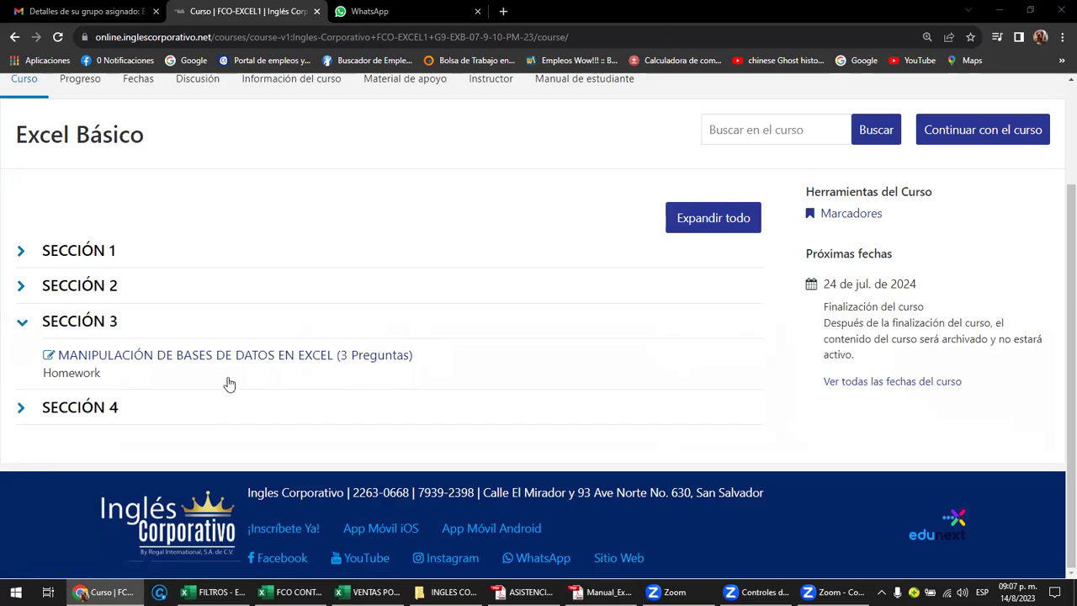
{"action": "left_click", "coordinate": [179, 361]}
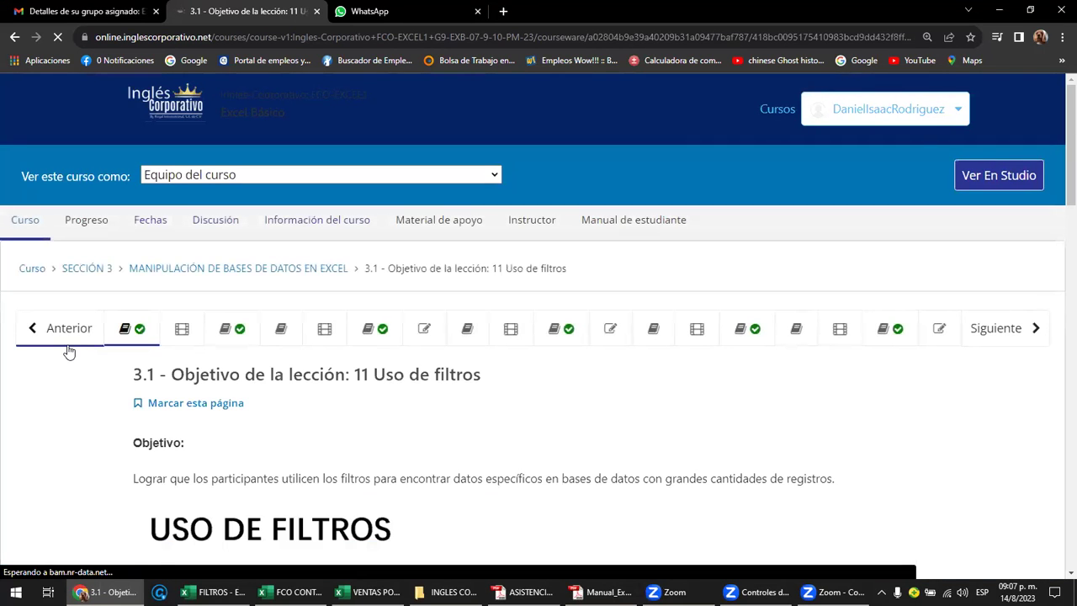
{"action": "scroll", "coordinate": [69, 352], "scroll_direction": "down", "scroll_amount": 2}
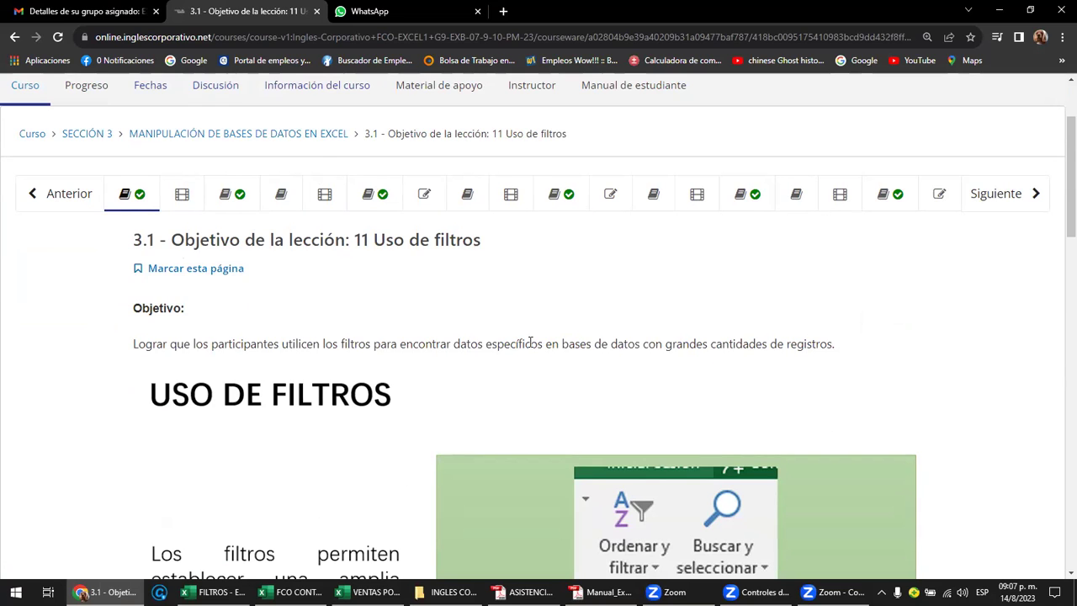
{"action": "scroll", "coordinate": [532, 339], "scroll_direction": "down", "scroll_amount": 1}
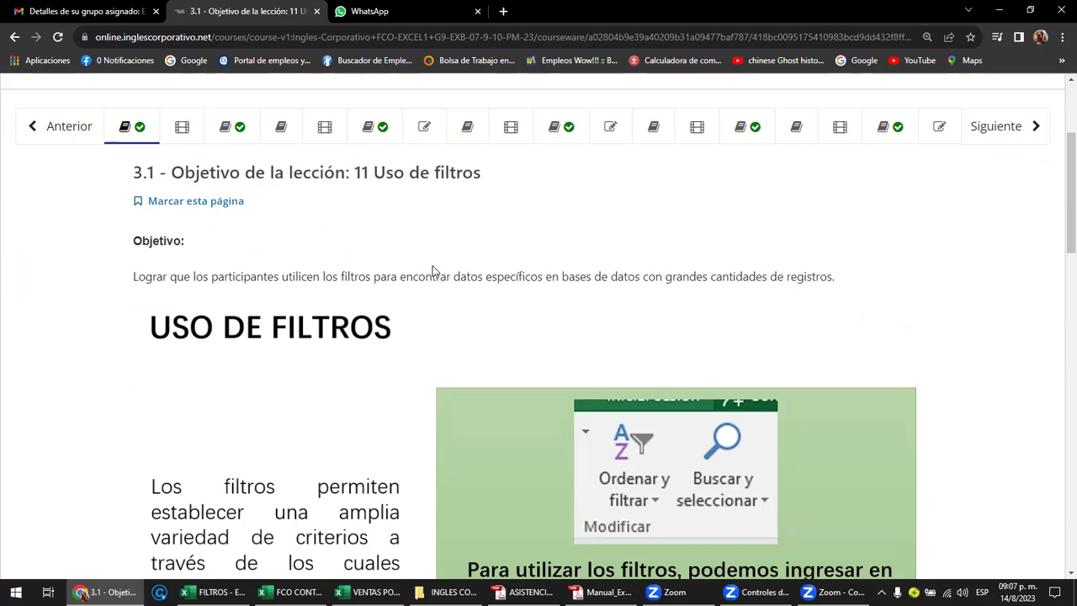
{"action": "mouse_move", "coordinate": [603, 592]}
{"action": "left_click", "coordinate": [637, 538]}
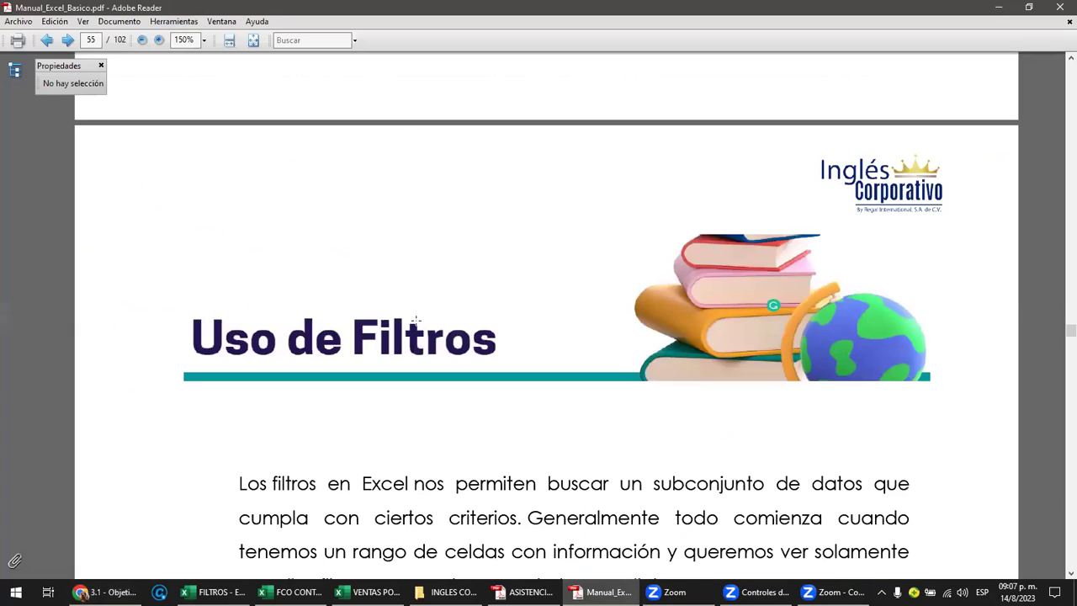
Read page 55's Uso de Filtros introduction and its sample sales table in the PDF
{"action": "scroll", "coordinate": [415, 321], "scroll_direction": "down", "scroll_amount": 2}
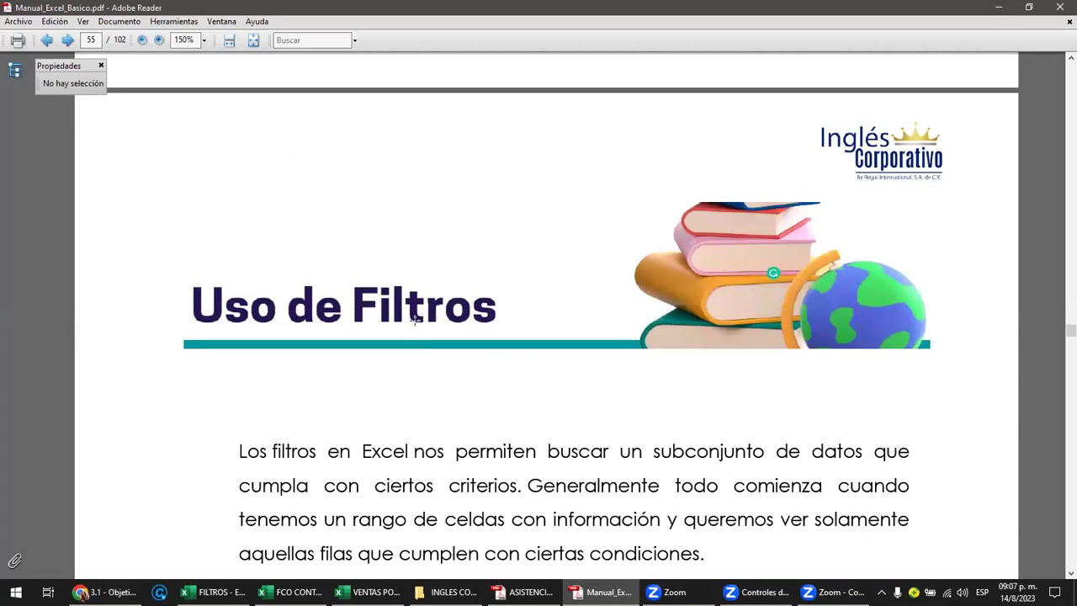
{"action": "scroll", "coordinate": [415, 320], "scroll_direction": "down", "scroll_amount": 2}
{"action": "scroll", "coordinate": [414, 321], "scroll_direction": "down", "scroll_amount": 2}
{"action": "scroll", "coordinate": [414, 321], "scroll_direction": "up", "scroll_amount": 1}
{"action": "scroll", "coordinate": [414, 324], "scroll_direction": "up", "scroll_amount": 5}
{"action": "scroll", "coordinate": [413, 327], "scroll_direction": "up", "scroll_amount": 3}
{"action": "scroll", "coordinate": [414, 328], "scroll_direction": "down", "scroll_amount": 3}
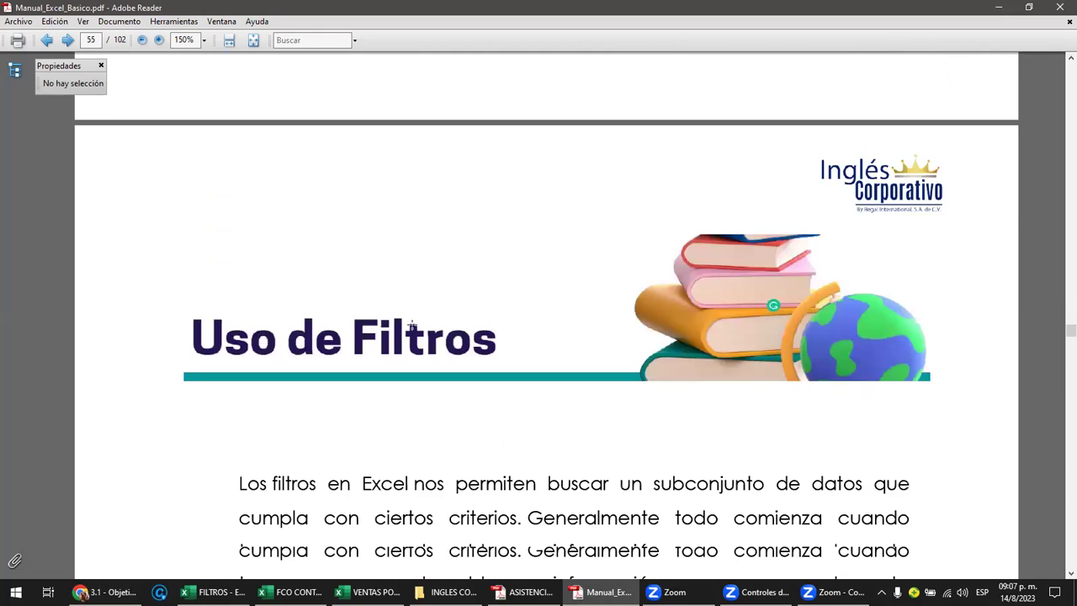
{"action": "scroll", "coordinate": [412, 330], "scroll_direction": "down", "scroll_amount": 1}
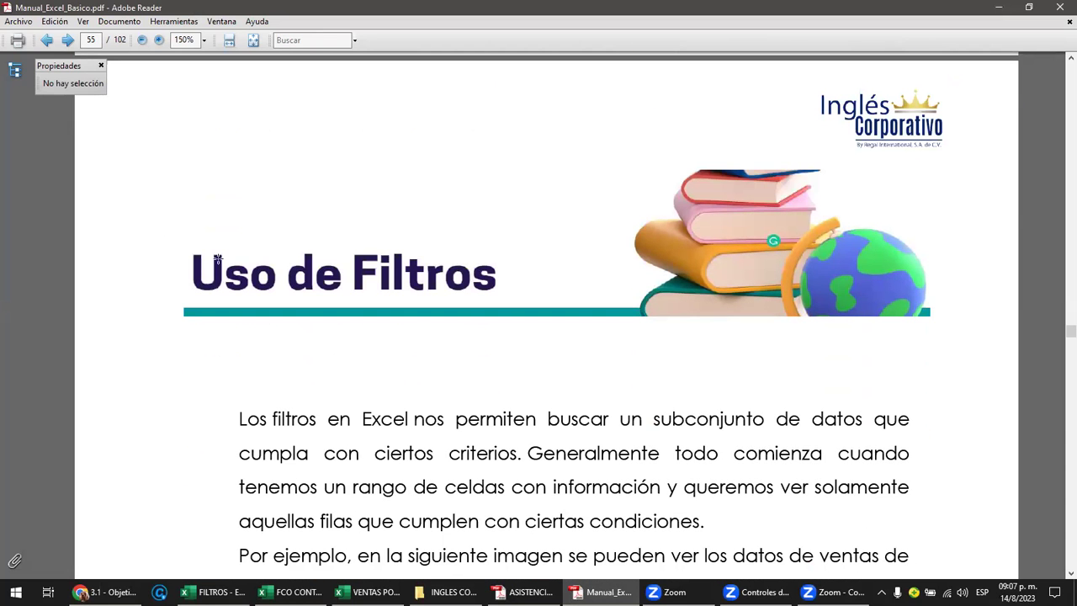
{"action": "scroll", "coordinate": [218, 261], "scroll_direction": "down", "scroll_amount": 2}
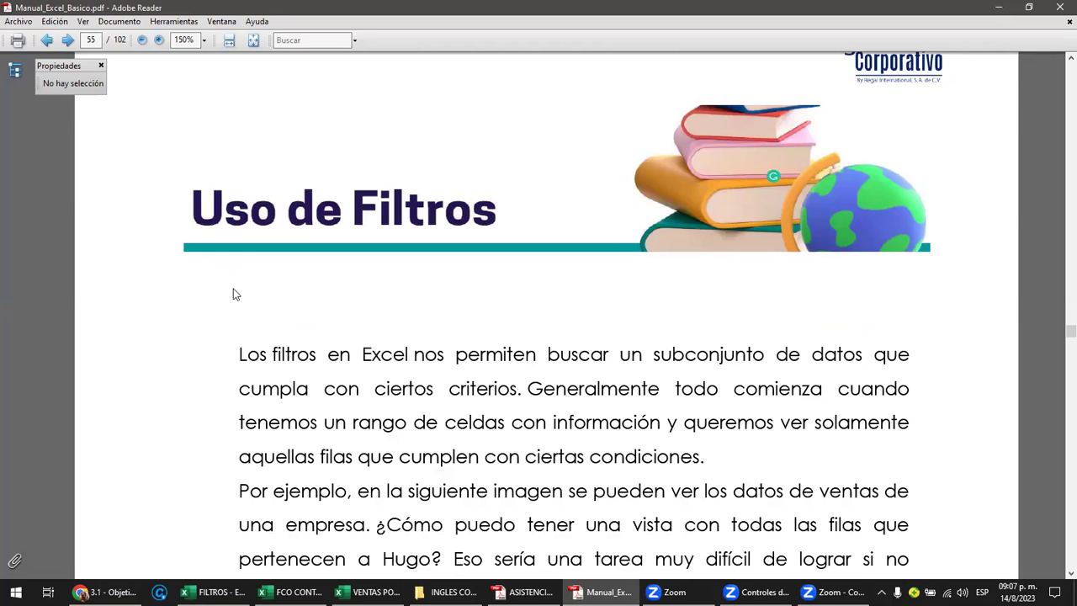
{"action": "scroll", "coordinate": [232, 290], "scroll_direction": "down", "scroll_amount": 2}
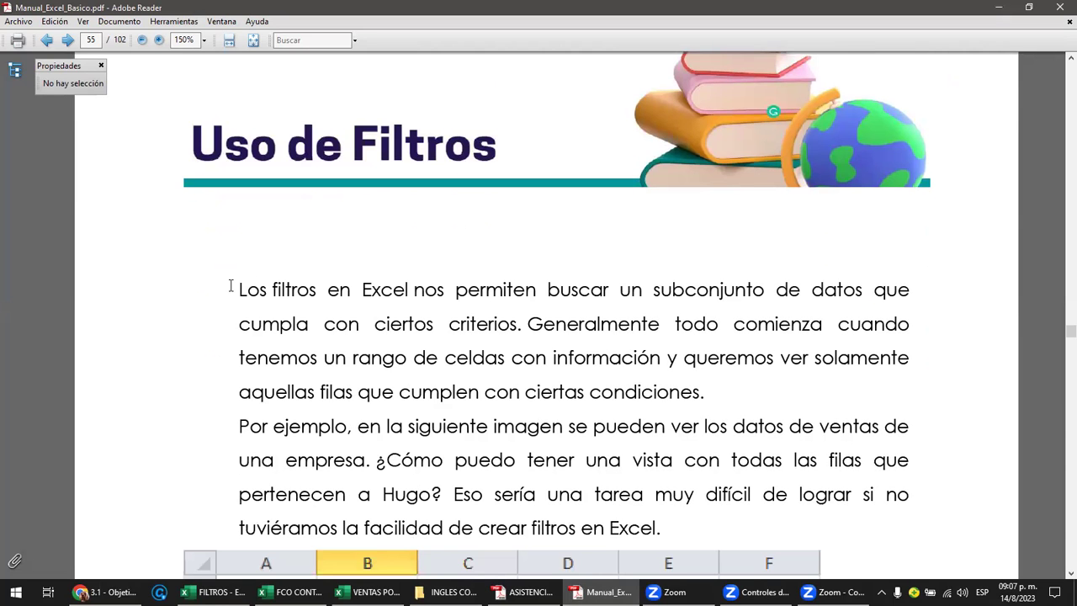
{"action": "scroll", "coordinate": [231, 287], "scroll_direction": "down", "scroll_amount": 2}
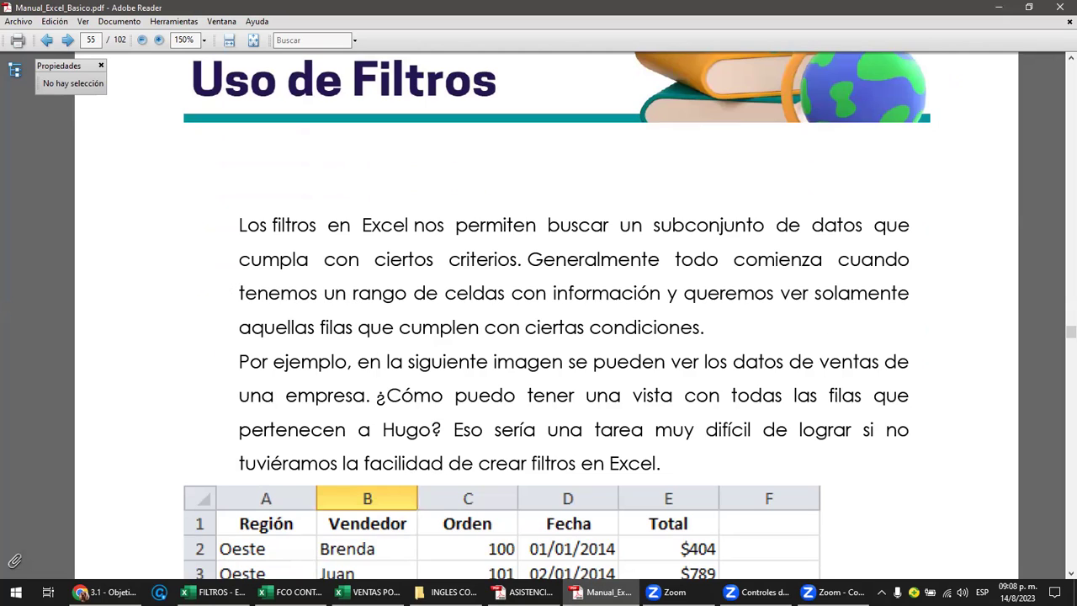
{"action": "mouse_move", "coordinate": [103, 593]}
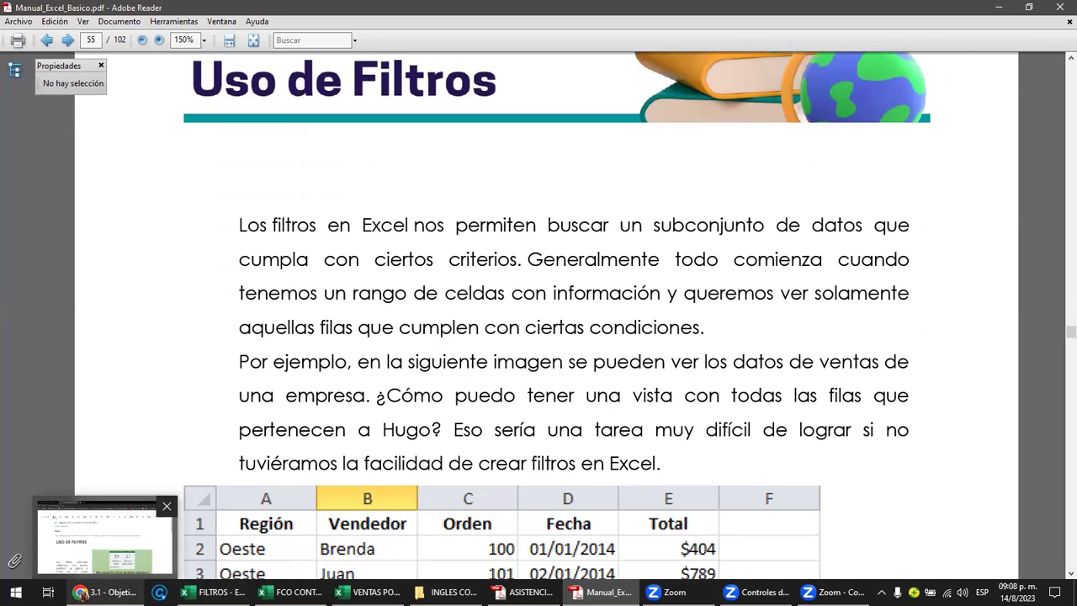
Find the FILTROS.xlsx message in the WhatsApp chat, then bring the FILTROS workbook forward in Excel
{"action": "left_click", "coordinate": [105, 537]}
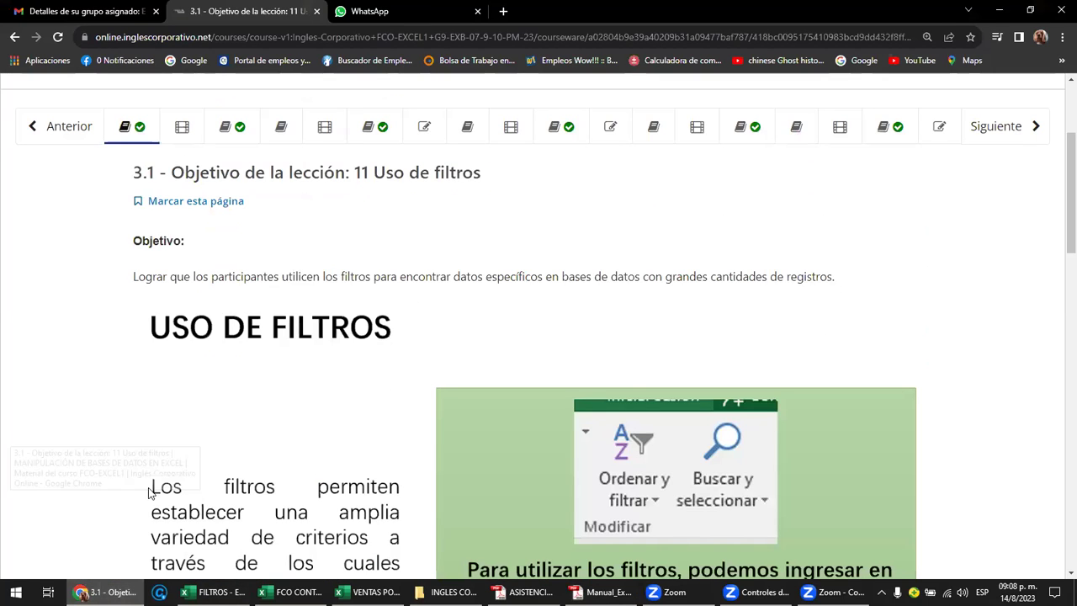
{"action": "key", "text": "ctrl+Tab"}
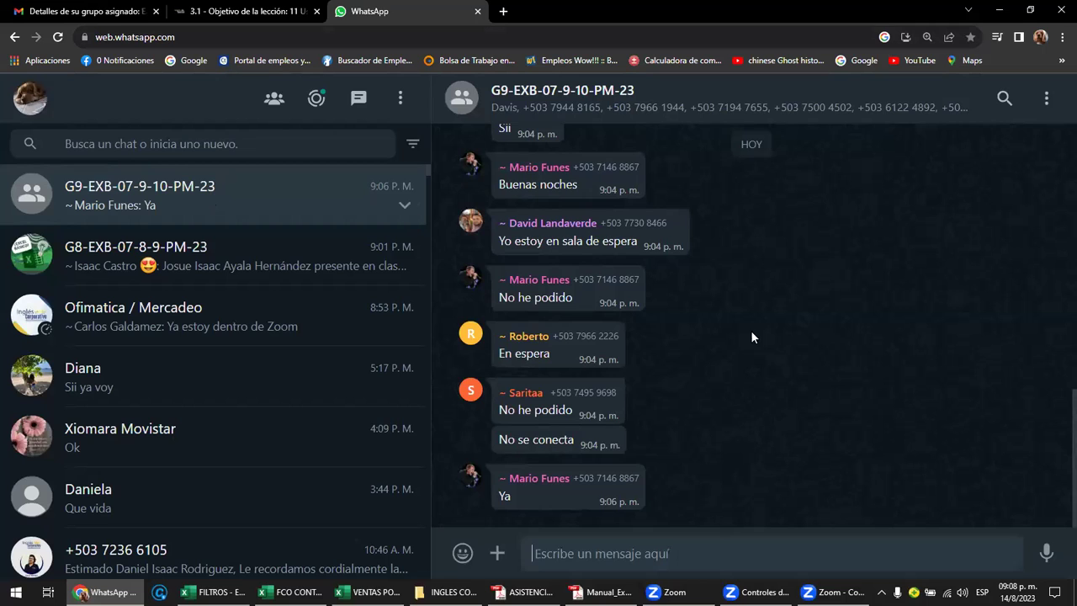
{"action": "scroll", "coordinate": [788, 379], "scroll_direction": "up", "scroll_amount": 8}
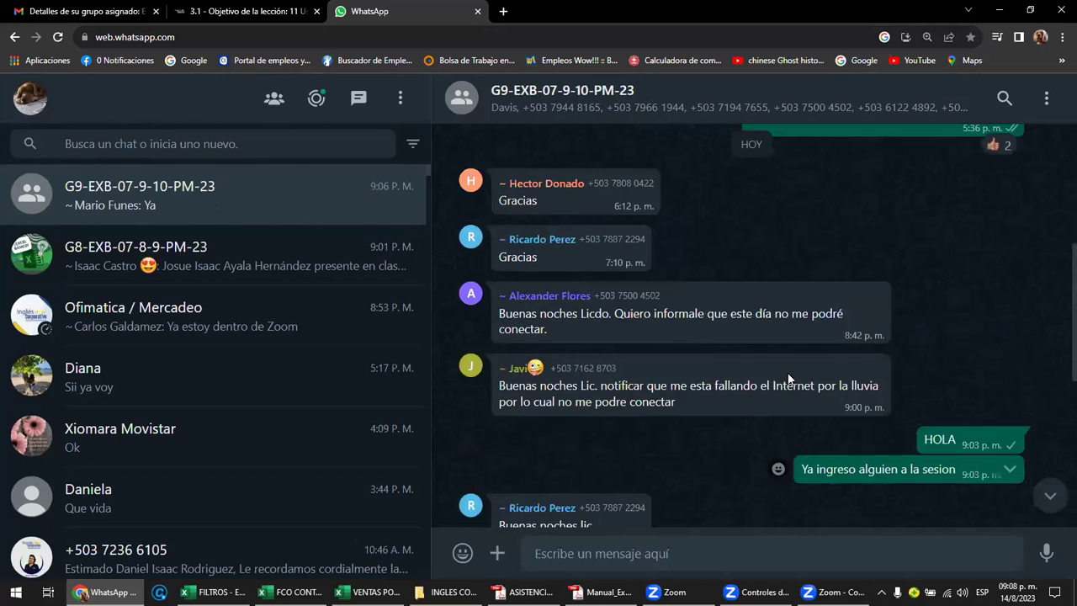
{"action": "scroll", "coordinate": [788, 379], "scroll_direction": "up", "scroll_amount": 3}
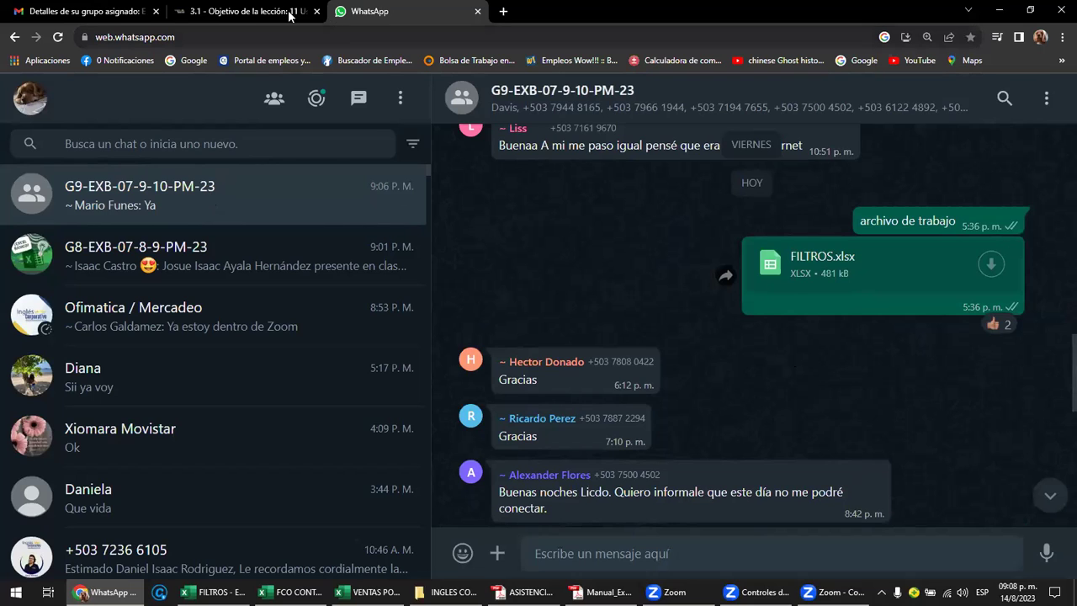
{"action": "left_click", "coordinate": [233, 8]}
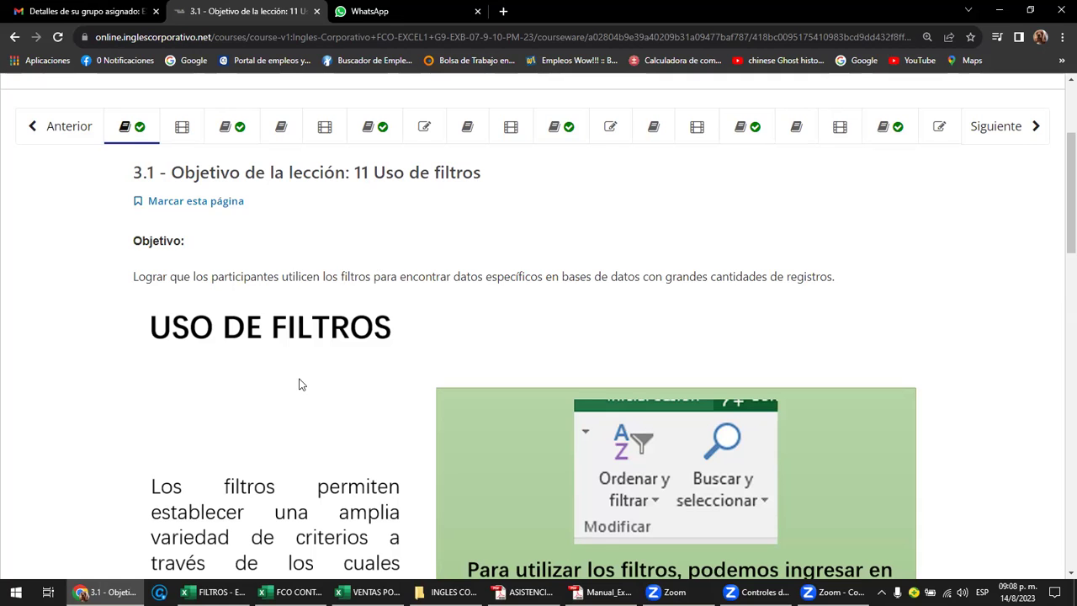
{"action": "left_click", "coordinate": [82, 593]}
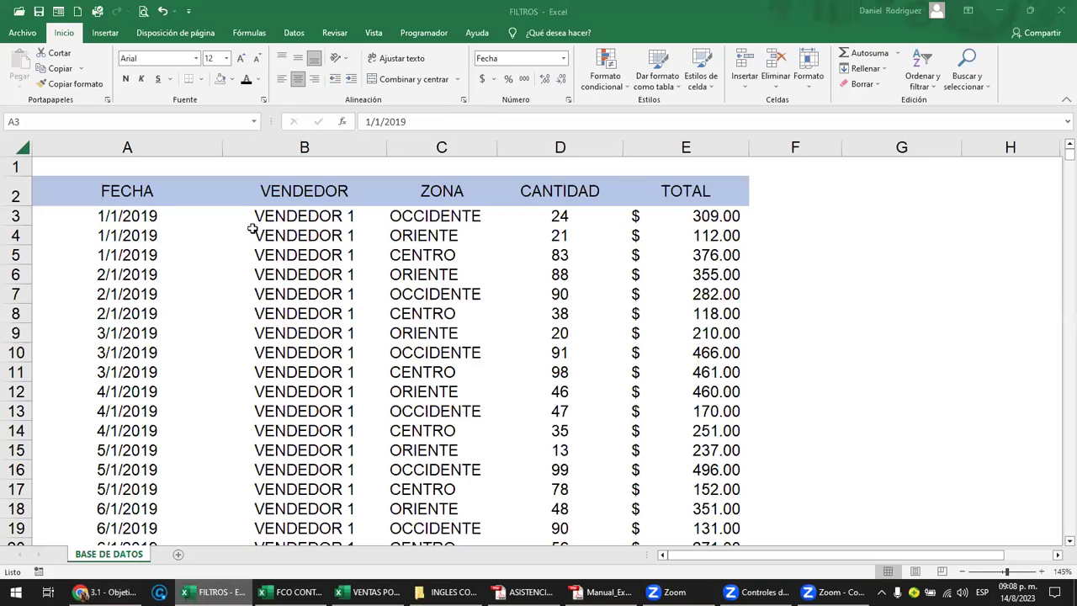
{"action": "key", "text": "Up"}
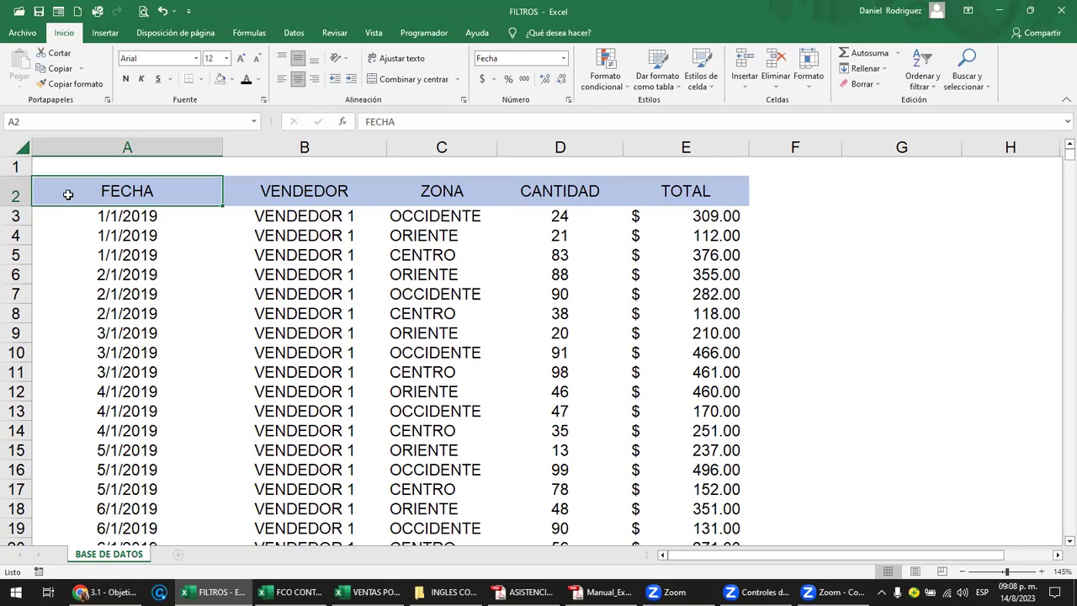
{"action": "left_click", "coordinate": [215, 224]}
{"action": "key", "text": "Up"}
{"action": "key", "text": "ctrl+Down"}
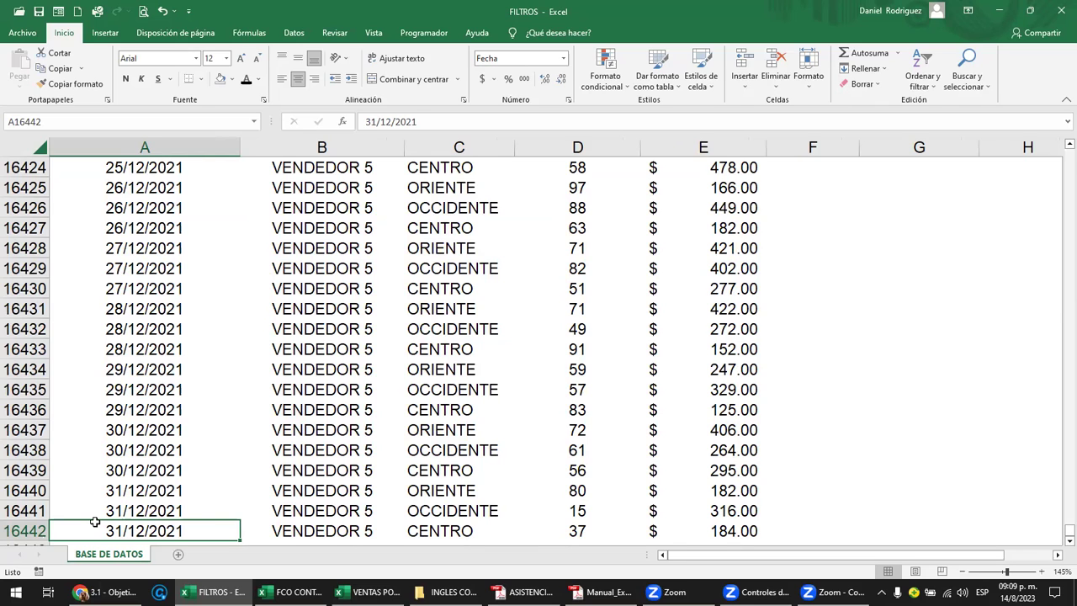
{"action": "key", "text": "ctrl+Up"}
{"action": "scroll", "coordinate": [6, 179], "scroll_direction": "up", "scroll_amount": 1}
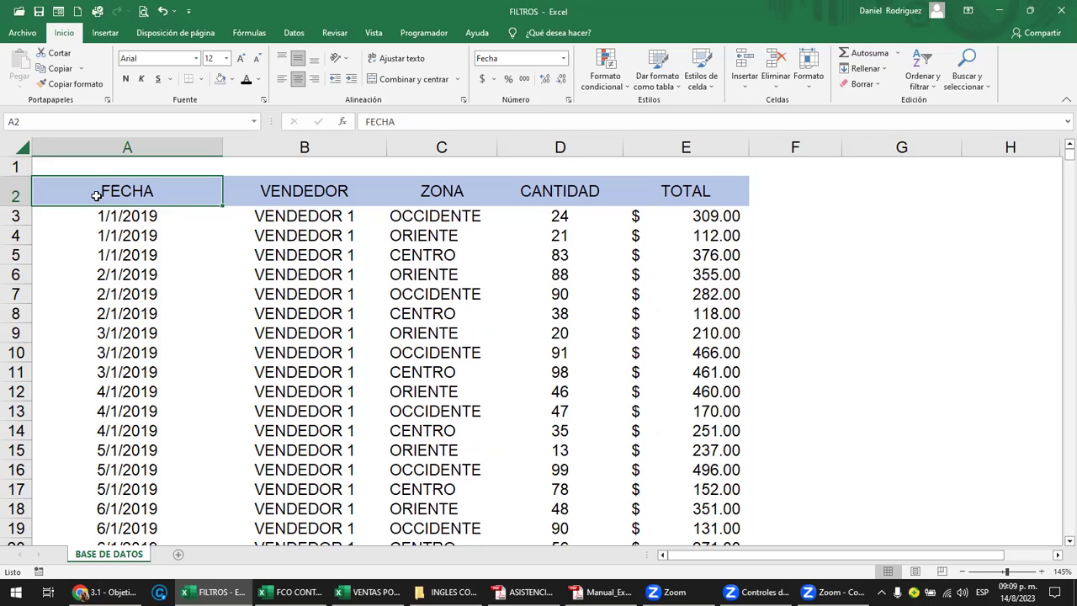
{"action": "mouse_move", "coordinate": [17, 196]}
{"action": "left_mouse_down"}
{"action": "mouse_move", "coordinate": [81, 182]}
{"action": "mouse_move", "coordinate": [89, 192]}
{"action": "left_mouse_up"}
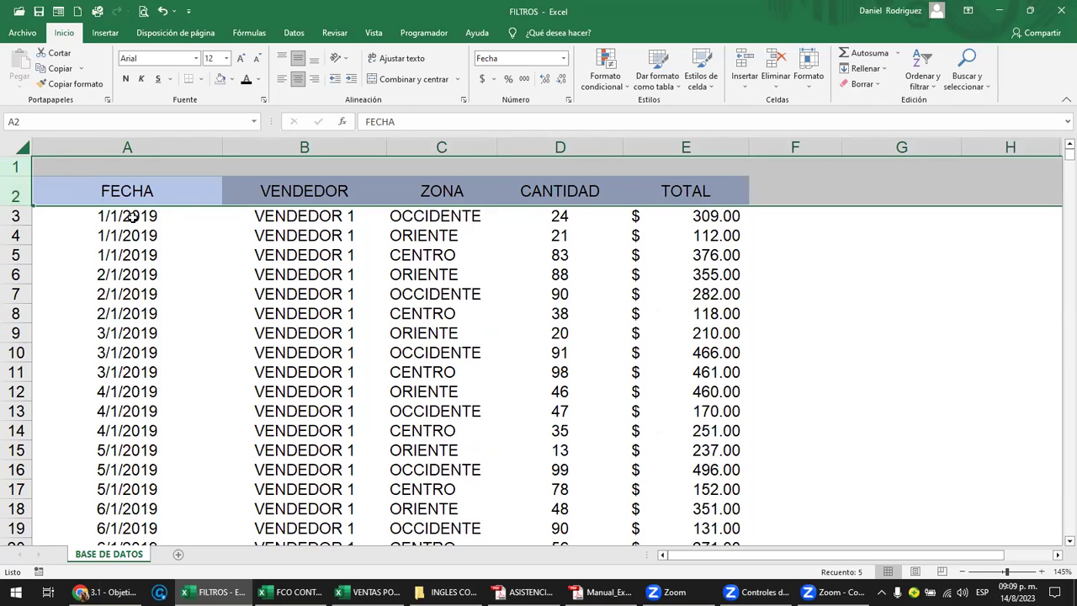
{"action": "left_click", "coordinate": [132, 217]}
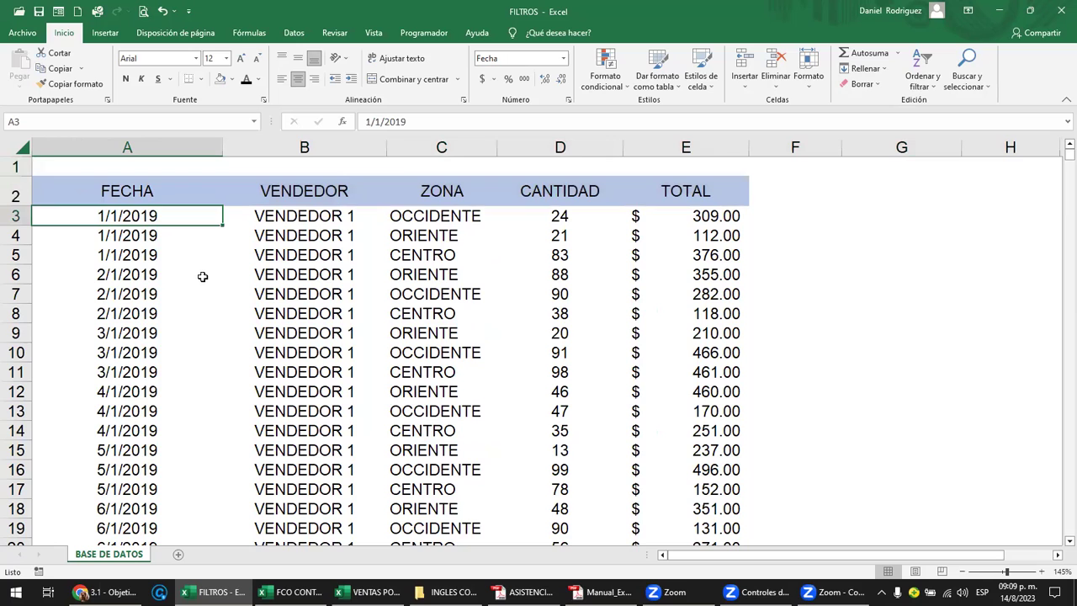
{"action": "scroll", "coordinate": [203, 276], "scroll_direction": "down", "scroll_amount": 6}
{"action": "scroll", "coordinate": [206, 277], "scroll_direction": "down", "scroll_amount": 5}
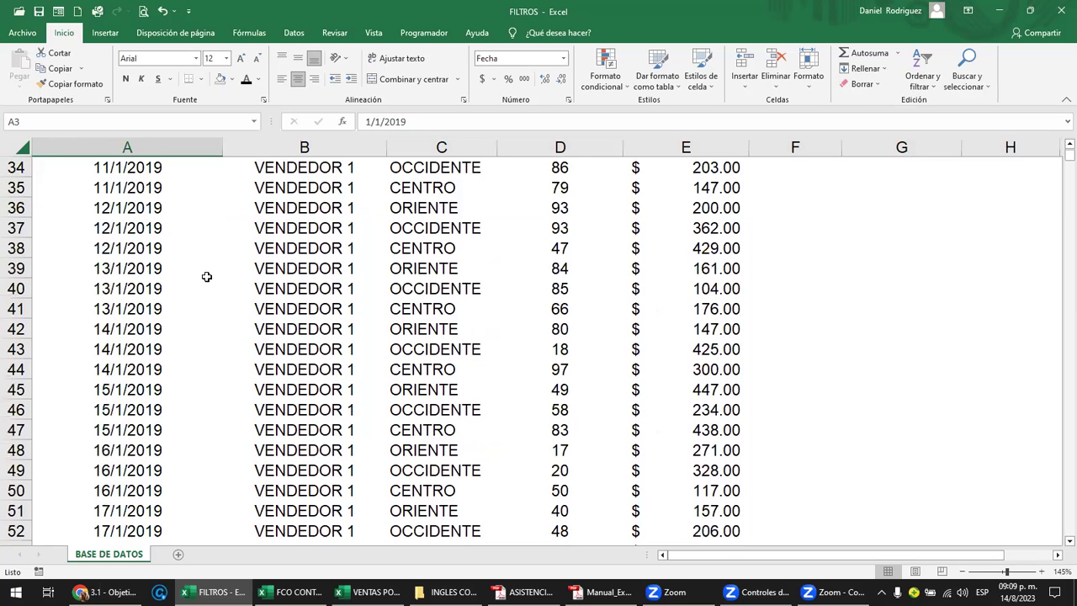
{"action": "scroll", "coordinate": [206, 277], "scroll_direction": "up", "scroll_amount": 11}
{"action": "key", "text": "Down"}
{"action": "key", "text": "Down"}
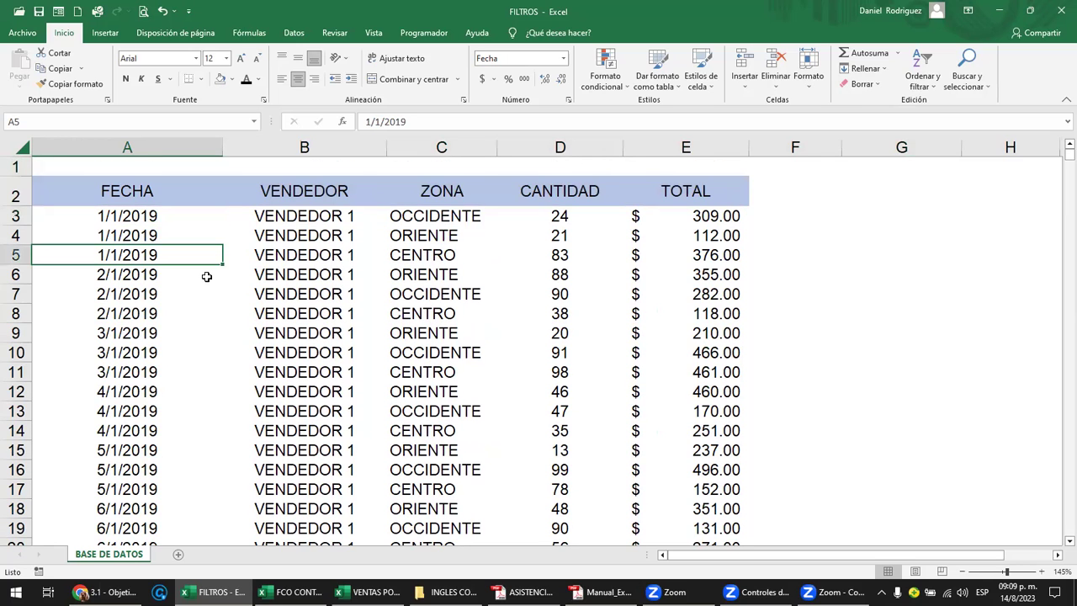
{"action": "key", "text": "Down"}
{"action": "key", "text": "Down"}
{"action": "key", "text": "Down"}
{"action": "key", "text": "Down"}
{"action": "key", "text": "Down"}
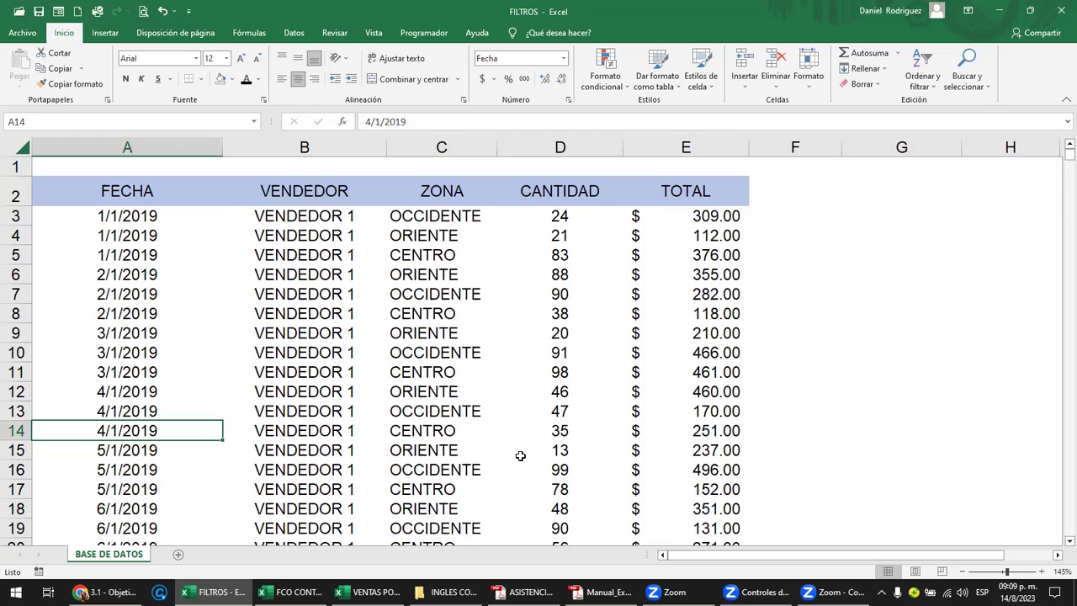
{"action": "left_click_drag", "start_coordinate": [108, 219], "coordinate": [442, 430]}
{"action": "left_click_drag", "start_coordinate": [701, 541], "coordinate": [701, 541]}
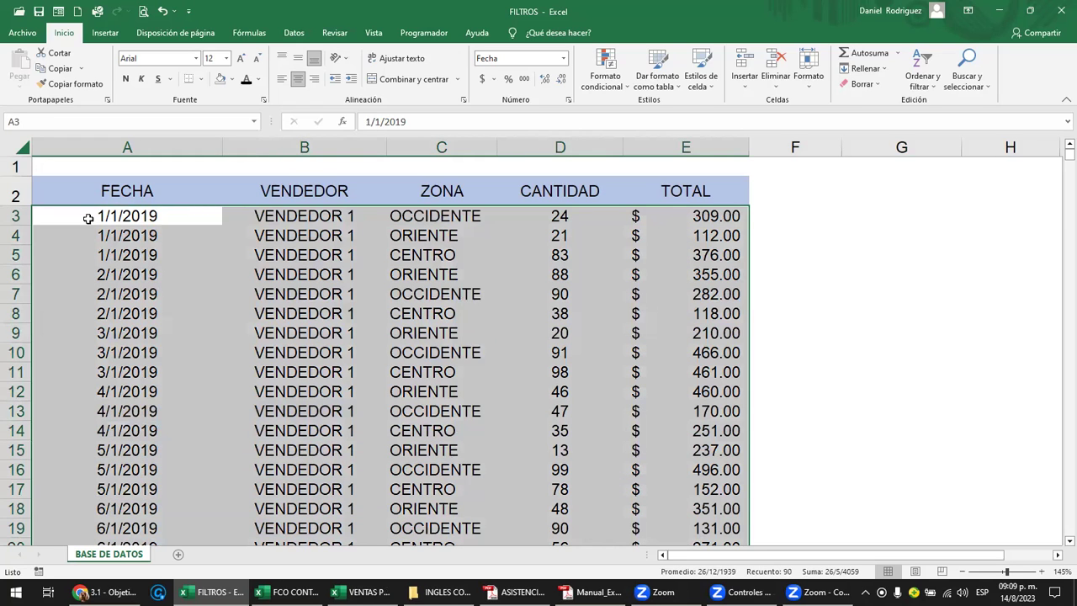
{"action": "left_click", "coordinate": [93, 195]}
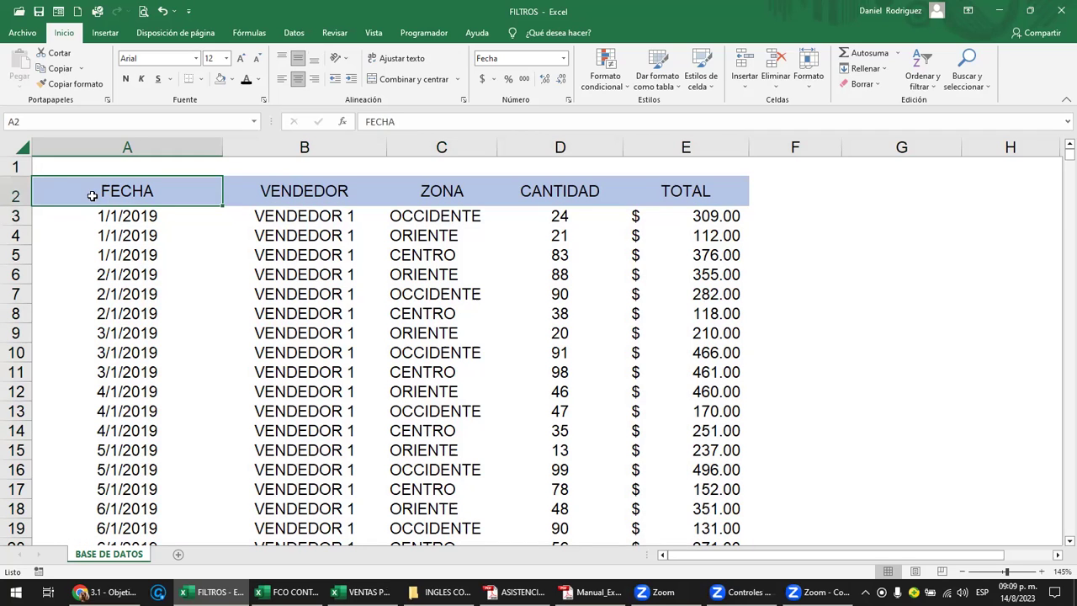
{"action": "left_click", "coordinate": [56, 167]}
{"action": "mouse_move", "coordinate": [480, 160]}
{"action": "left_mouse_down"}
{"action": "mouse_move", "coordinate": [740, 165]}
{"action": "mouse_move", "coordinate": [823, 530]}
{"action": "left_mouse_up"}
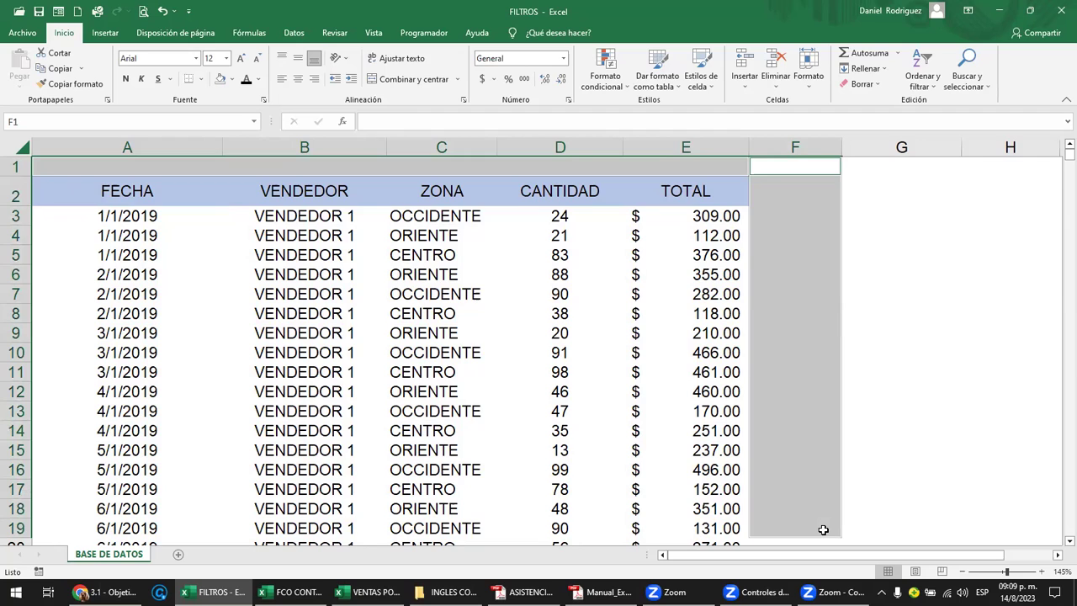
Enter the title LISTADO DE VENTAS EMPRESA X in cell A1
{"action": "left_click", "coordinate": [33, 192]}
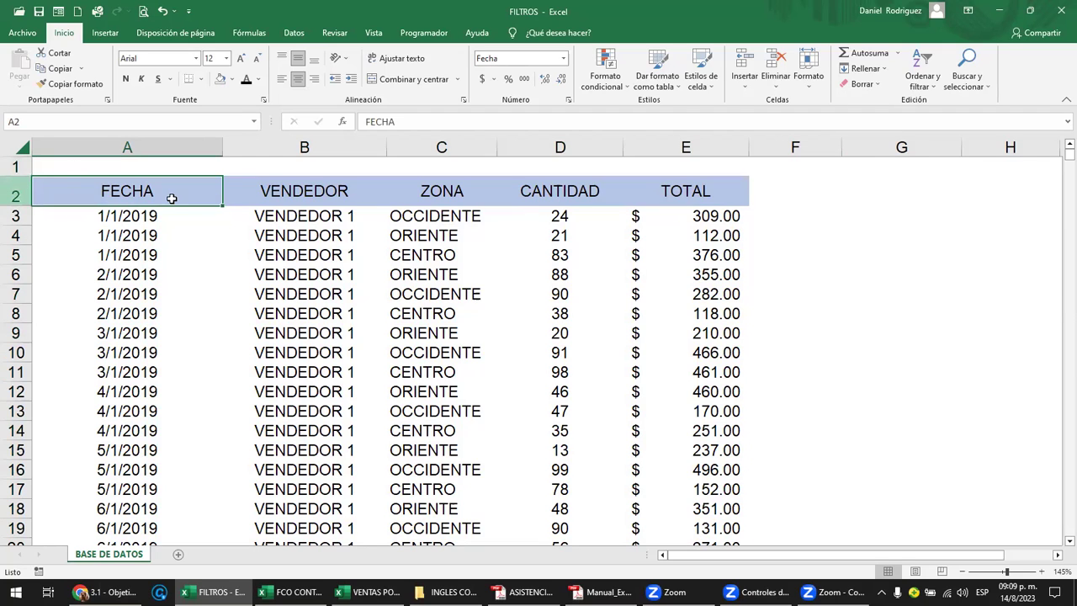
{"action": "key", "text": "Up"}
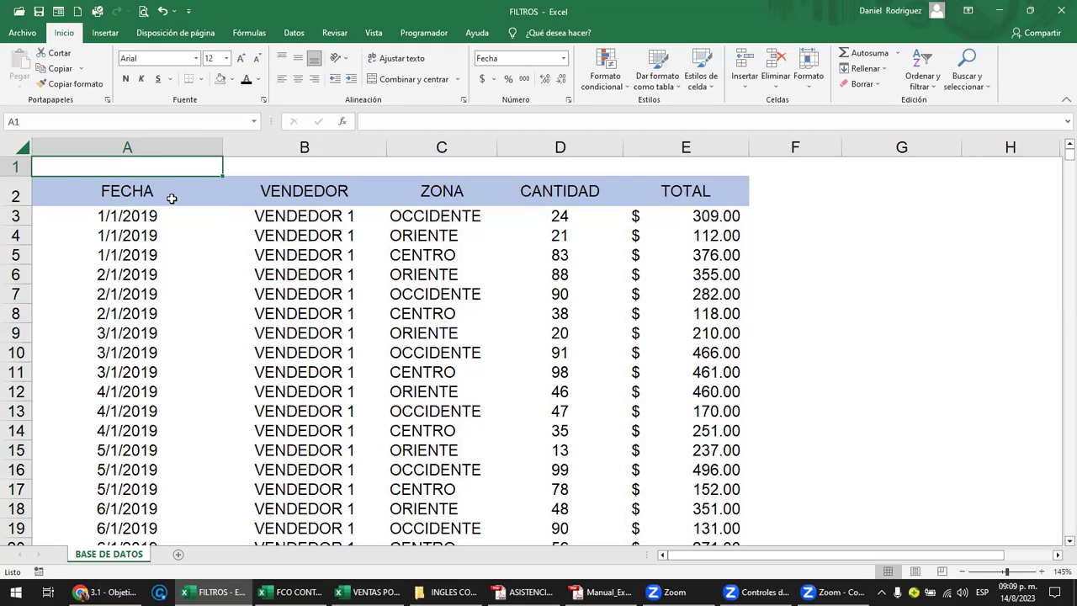
{"action": "type", "text": "LISTADO DE"}
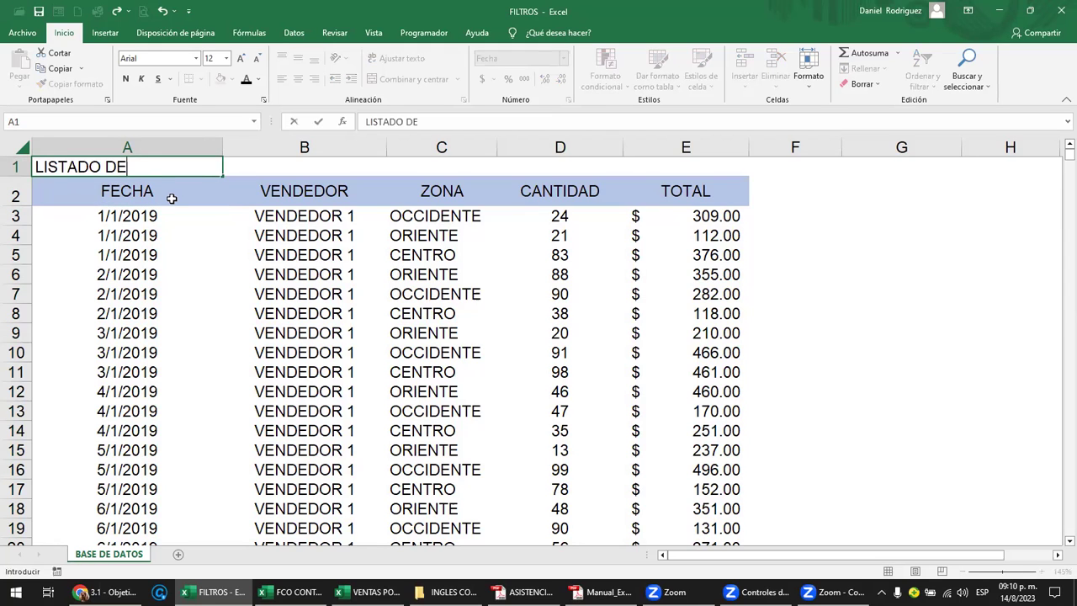
{"action": "type", "text": " VENTAS"}
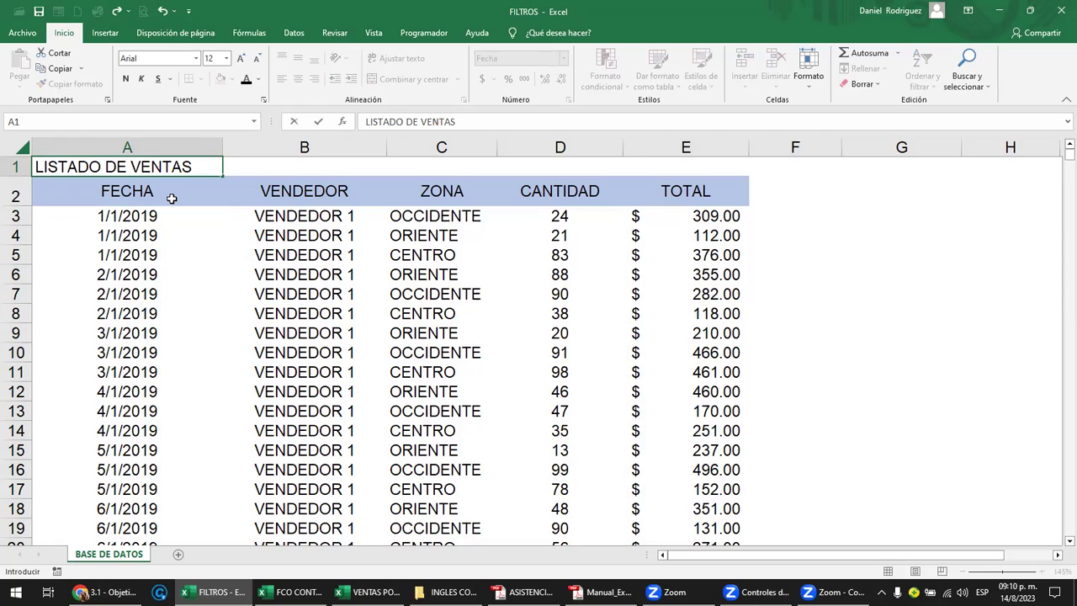
{"action": "type", "text": " EMRE"}
{"action": "key", "text": "BackSpace"}
{"action": "key", "text": "BackSpace"}
{"action": "type", "text": "PRESA X"}
{"action": "left_click", "coordinate": [172, 197]}
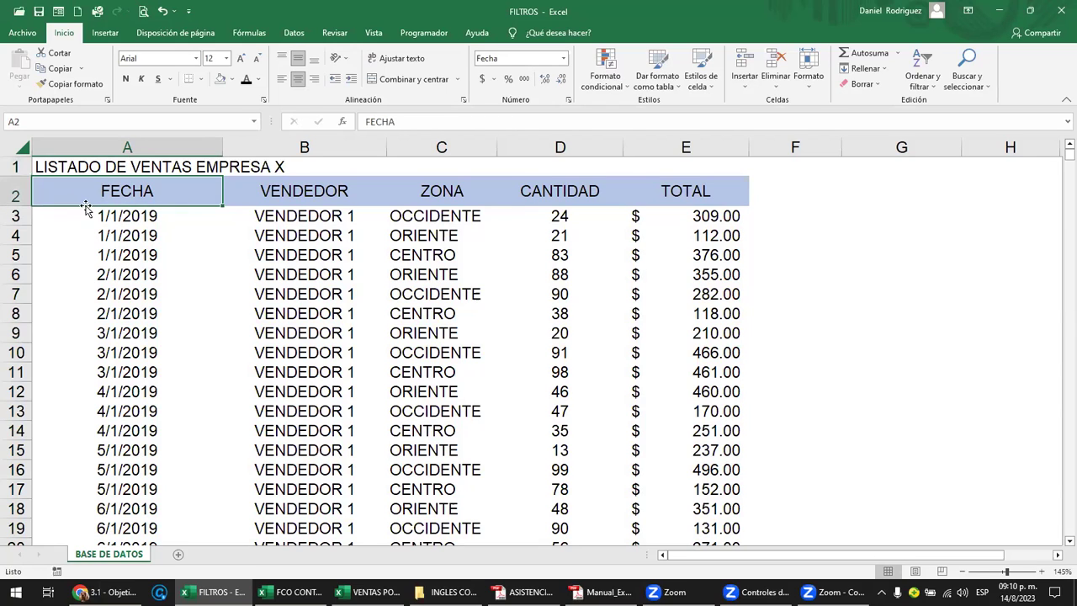
Insert an empty row 2 so the FECHA–TOTAL headers move down to row 3
{"action": "left_click", "coordinate": [56, 166]}
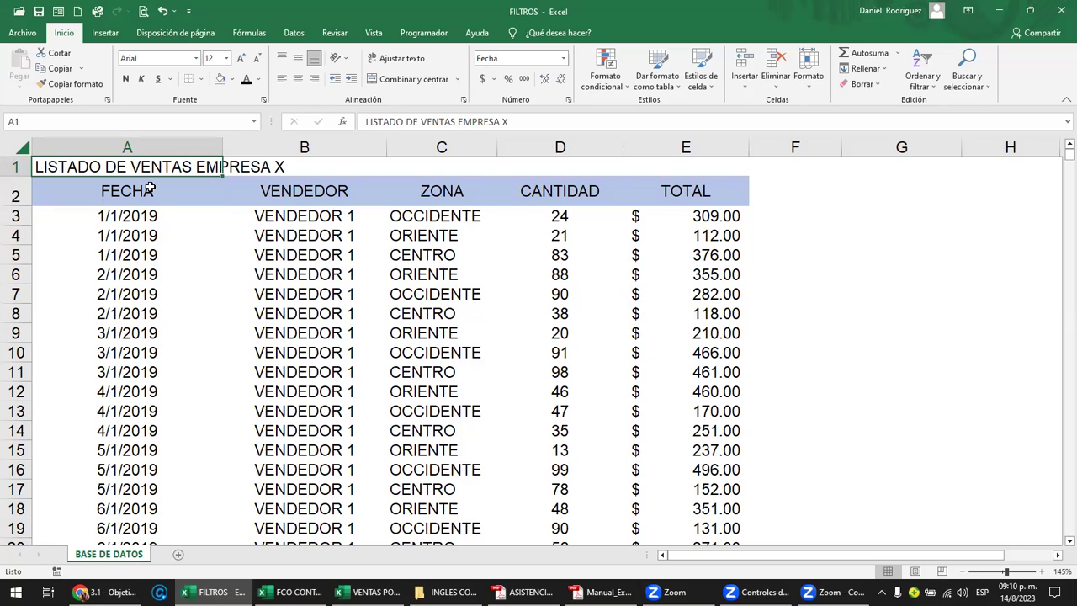
{"action": "left_click", "coordinate": [76, 183]}
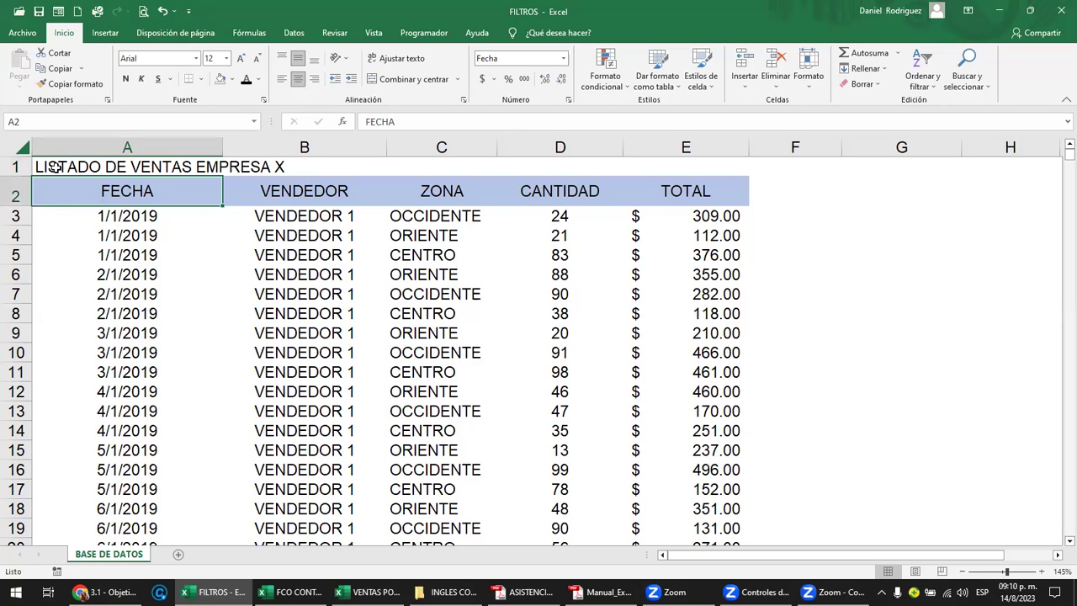
{"action": "mouse_move", "coordinate": [642, 189]}
{"action": "left_mouse_down"}
{"action": "mouse_move", "coordinate": [197, 191]}
{"action": "mouse_move", "coordinate": [101, 171]}
{"action": "left_mouse_up"}
{"action": "left_click", "coordinate": [101, 170]}
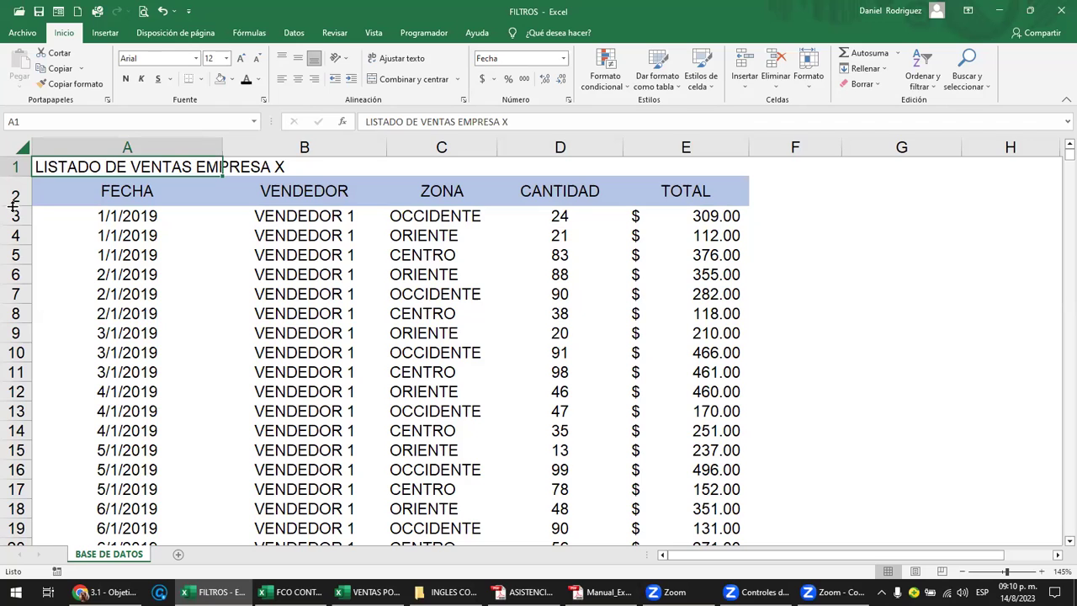
{"action": "right_click", "coordinate": [15, 195]}
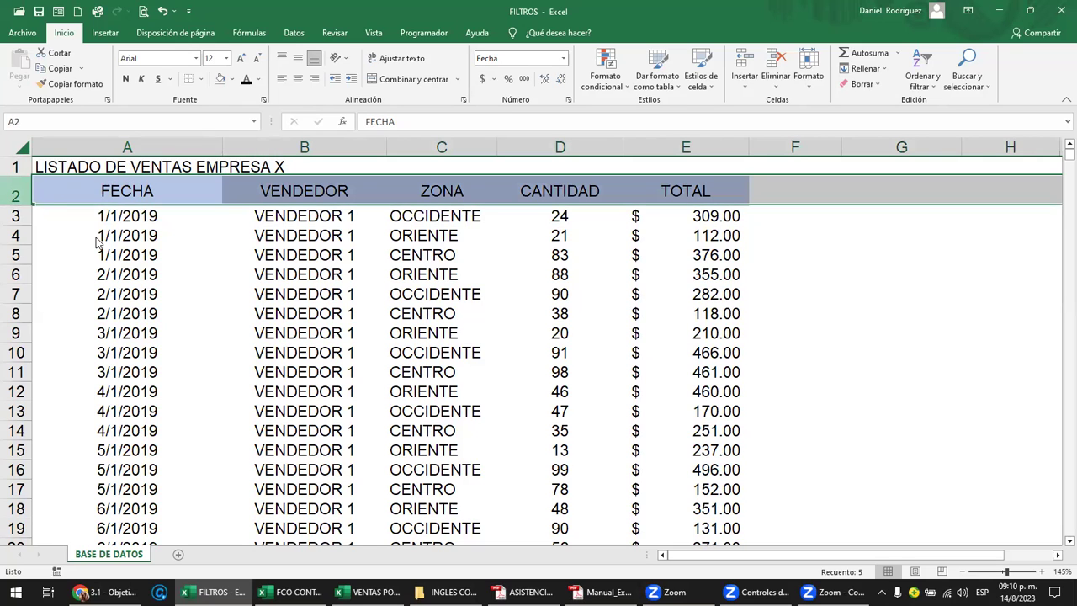
{"action": "left_click", "coordinate": [95, 316]}
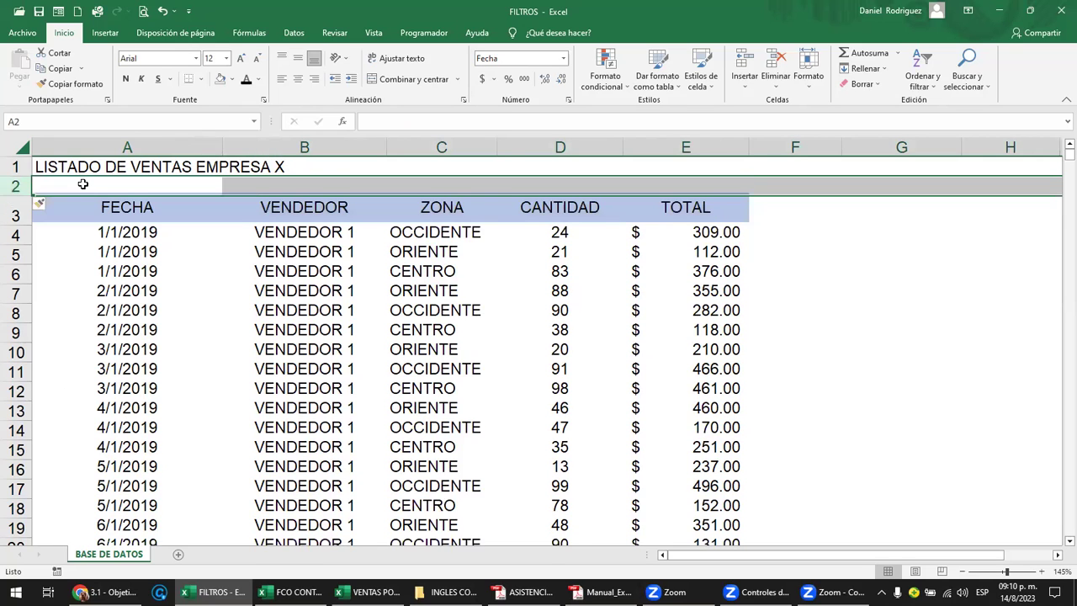
{"action": "left_click", "coordinate": [84, 184]}
{"action": "mouse_move", "coordinate": [72, 166]}
{"action": "left_mouse_down"}
{"action": "mouse_move", "coordinate": [664, 151]}
{"action": "mouse_move", "coordinate": [676, 202]}
{"action": "left_mouse_up"}
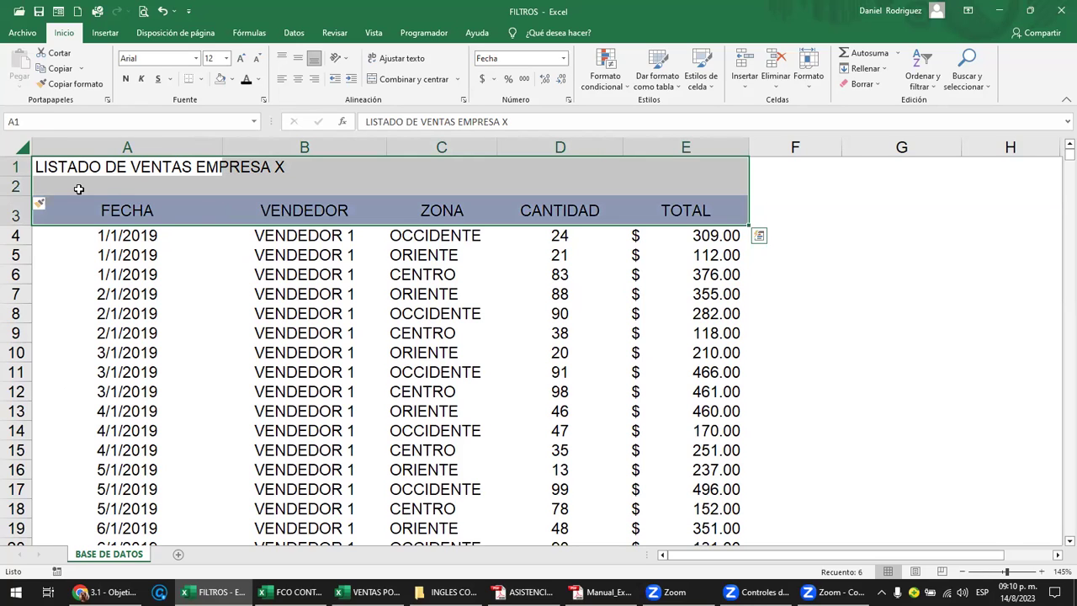
{"action": "left_click", "coordinate": [79, 187]}
{"action": "left_click", "coordinate": [681, 178], "text": "shift"}
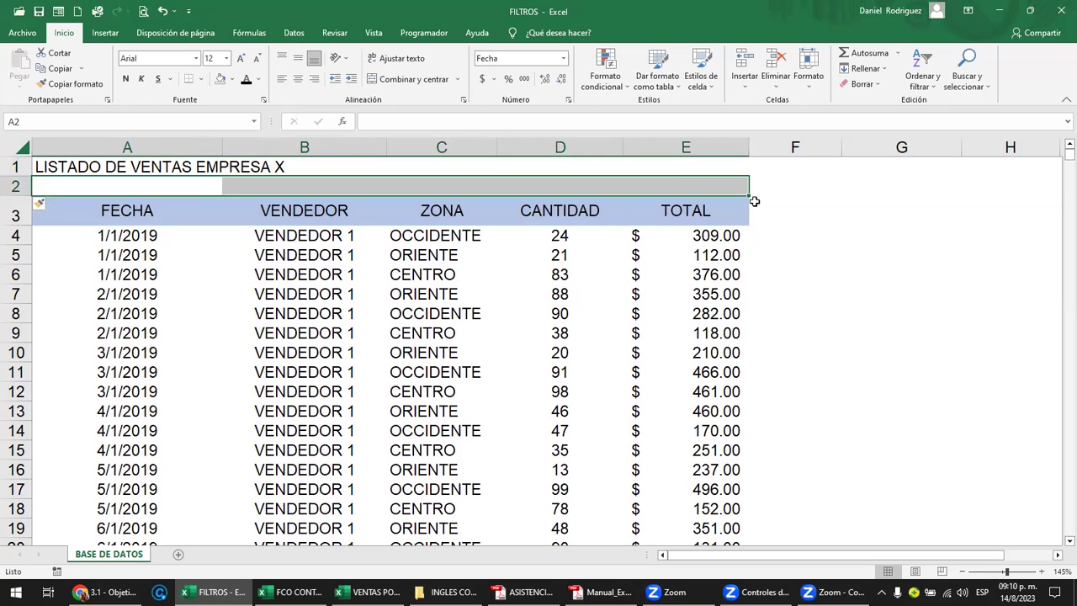
{"action": "left_click", "coordinate": [838, 223]}
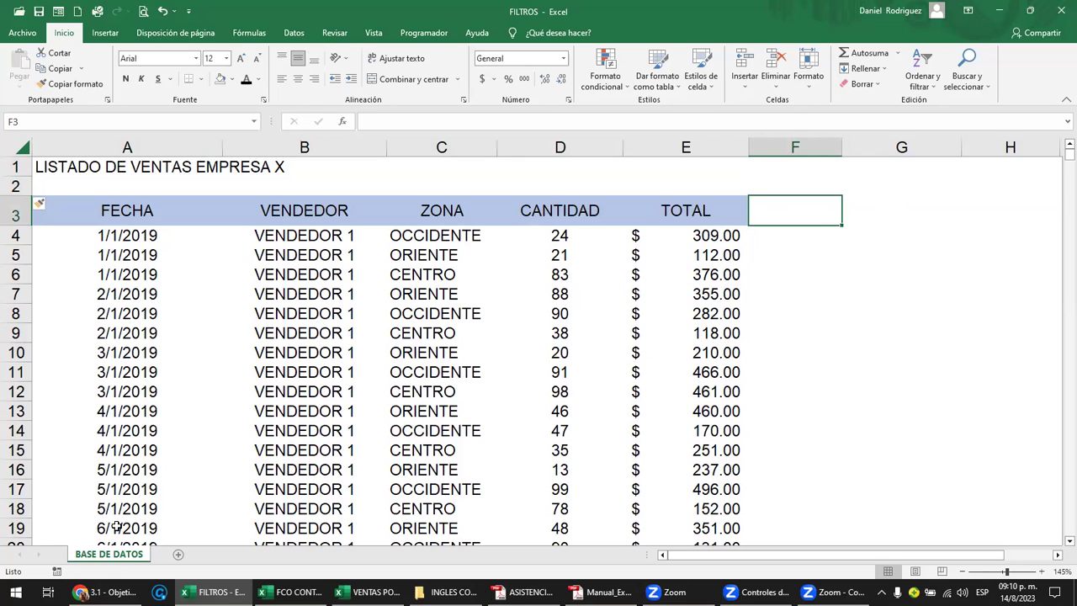
Add sheet Hoja1, then enter CODIGO in G3 of BASE DE DATOS
{"action": "left_click", "coordinate": [179, 556]}
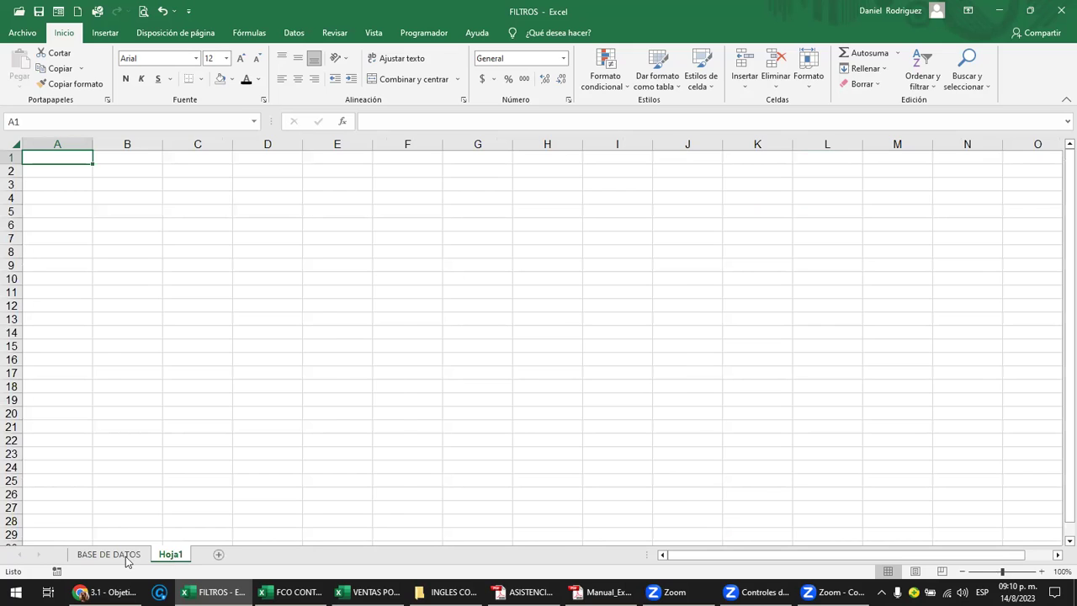
{"action": "left_click", "coordinate": [128, 557]}
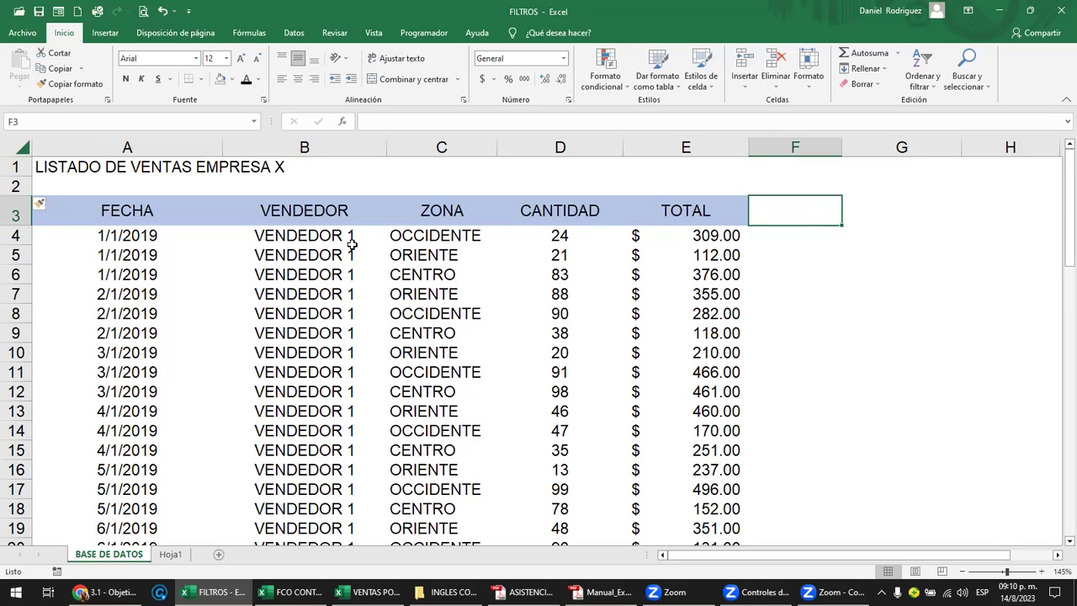
{"action": "left_click", "coordinate": [876, 203]}
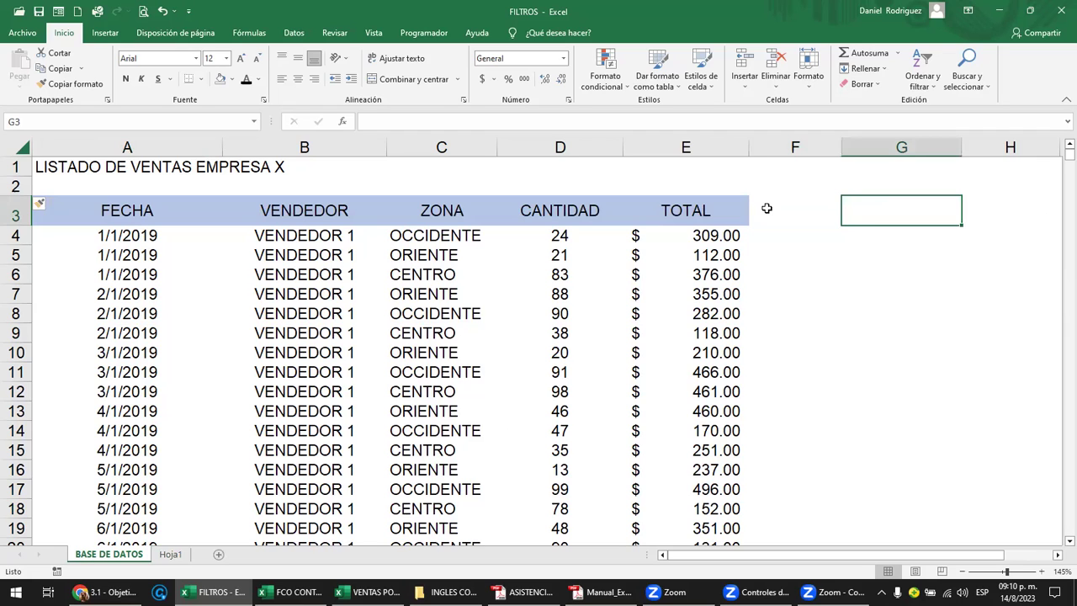
{"action": "type", "text": "CODIGO"}
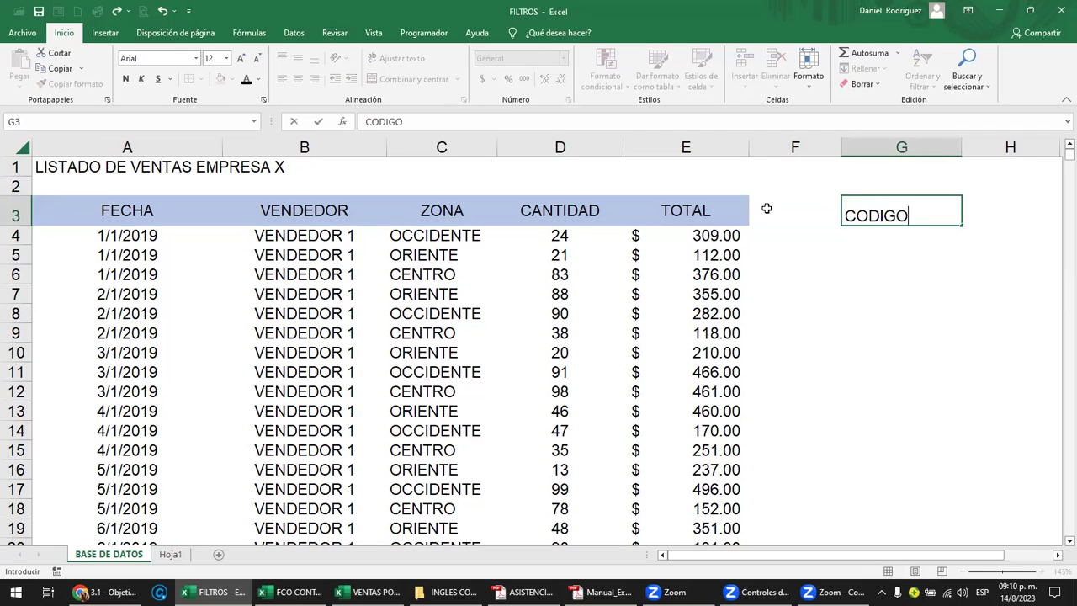
{"action": "key", "text": "Tab"}
Delete column G to remove the CODIGO header, leaving headers FECHA through TOTAL
{"action": "scroll", "coordinate": [767, 208], "scroll_direction": "right", "scroll_amount": 1}
{"action": "left_click", "coordinate": [767, 208]}
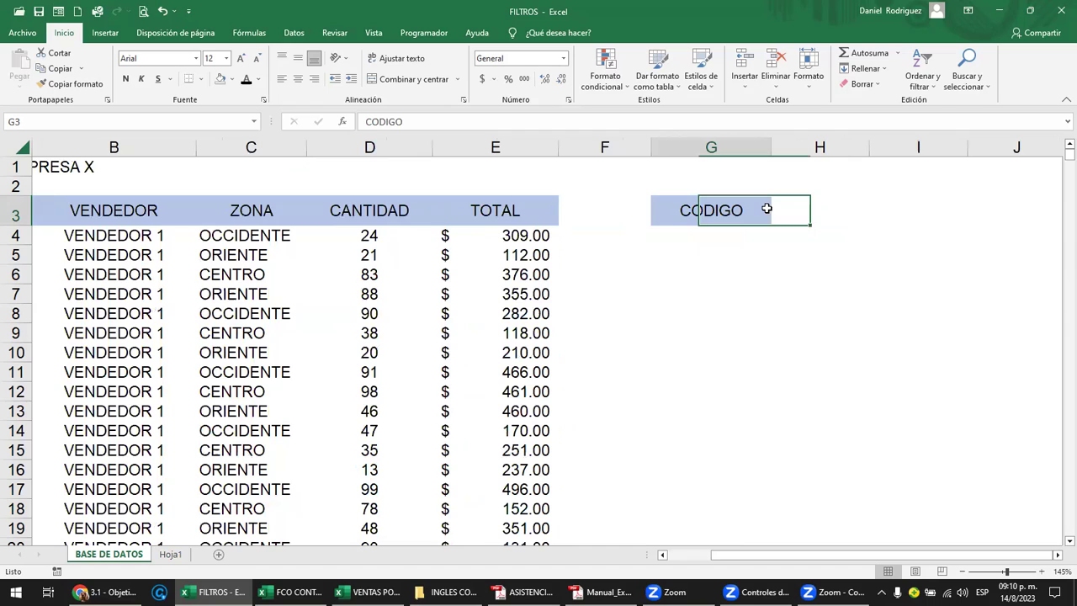
{"action": "left_click", "coordinate": [605, 145]}
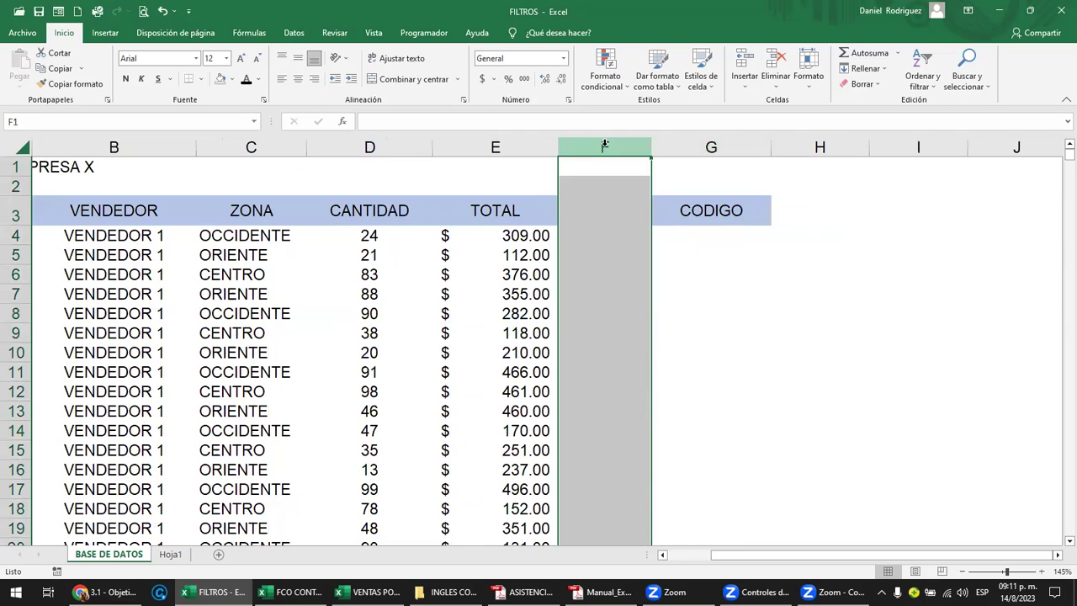
{"action": "left_click", "coordinate": [704, 147]}
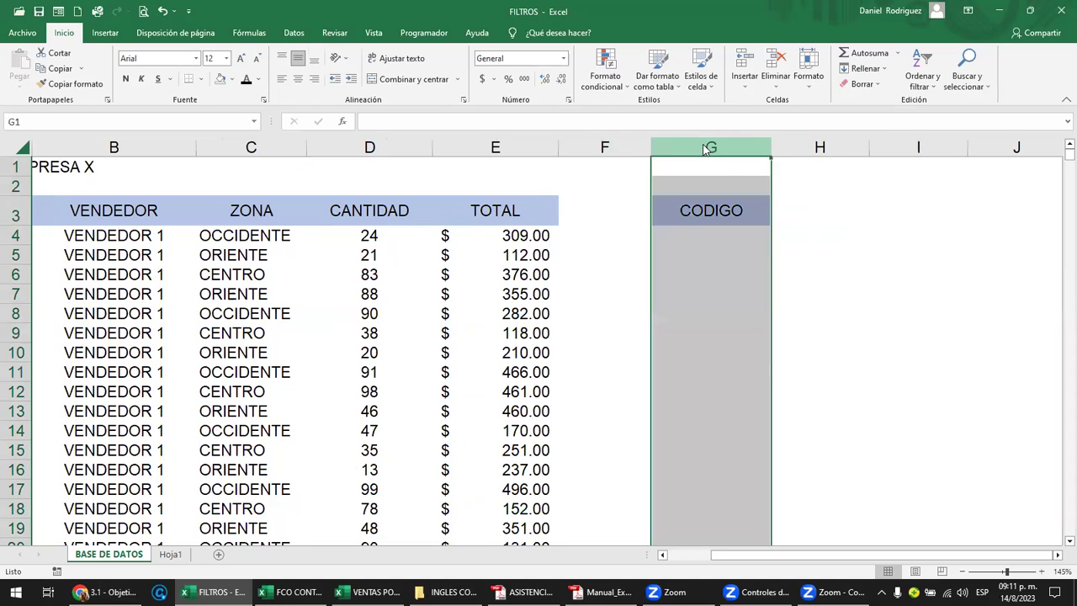
{"action": "right_click", "coordinate": [707, 149]}
{"action": "key", "text": "Escape"}
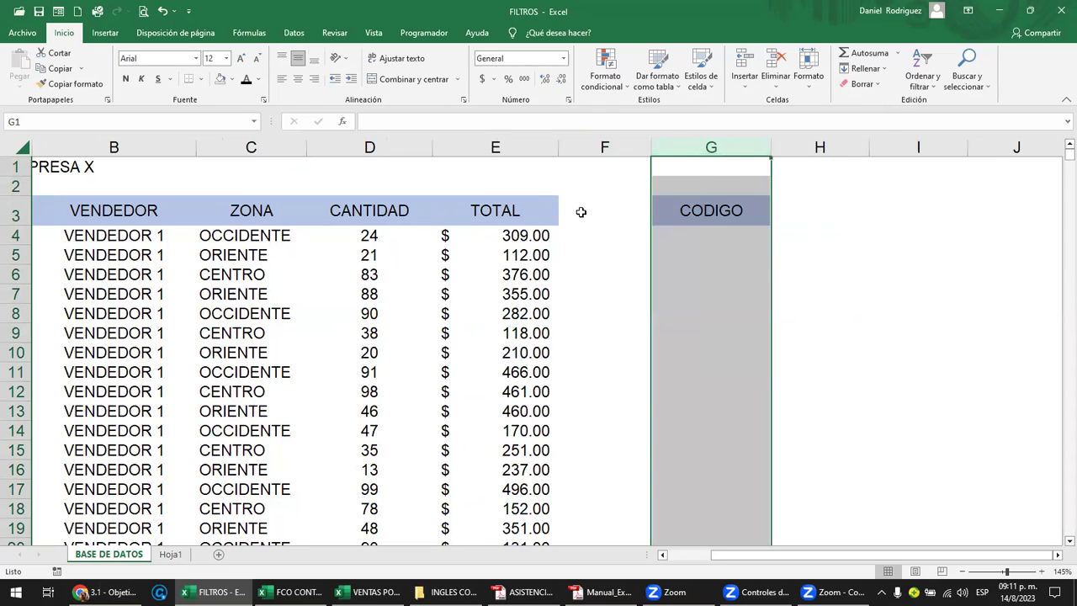
{"action": "key", "text": "ctrl+minus"}
{"action": "left_click", "coordinate": [581, 212]}
{"action": "key", "text": "Left"}
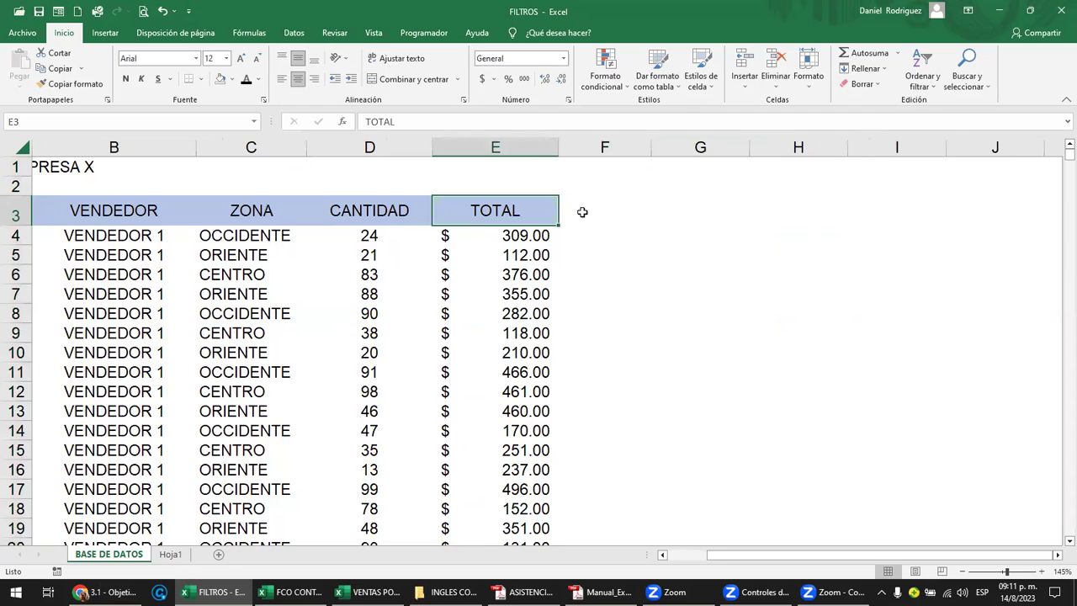
{"action": "key", "text": "ctrl+Left"}
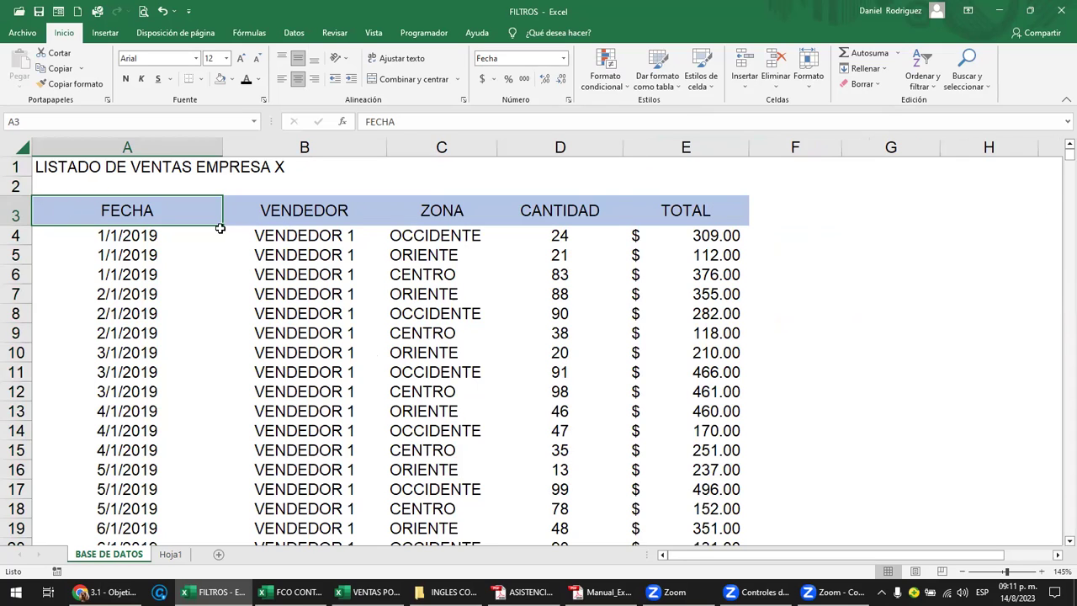
{"action": "key", "text": "ctrl+Right"}
{"action": "left_click_drag", "start_coordinate": [131, 209], "coordinate": [678, 210]}
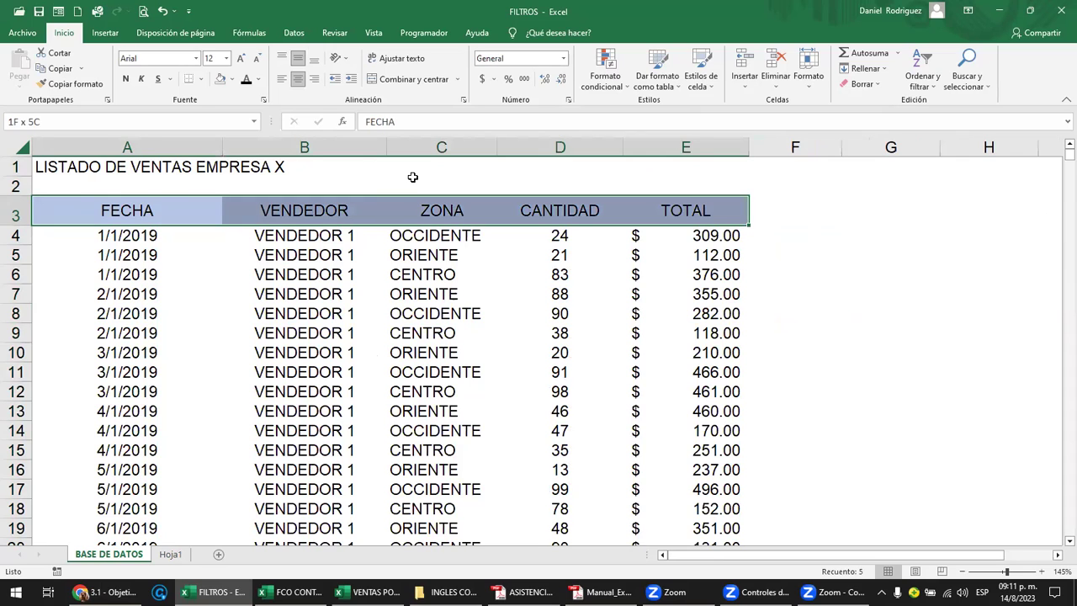
{"action": "left_click", "coordinate": [128, 79]}
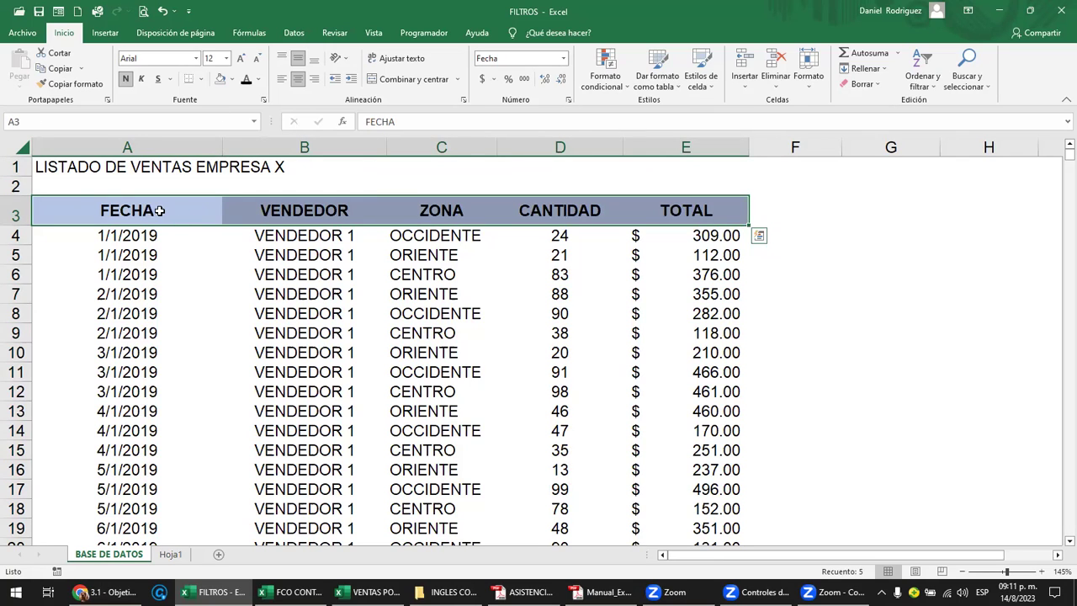
{"action": "left_click", "coordinate": [159, 211]}
{"action": "left_click_drag", "start_coordinate": [159, 211], "coordinate": [675, 214]}
{"action": "left_click_drag", "start_coordinate": [136, 238], "coordinate": [623, 278]}
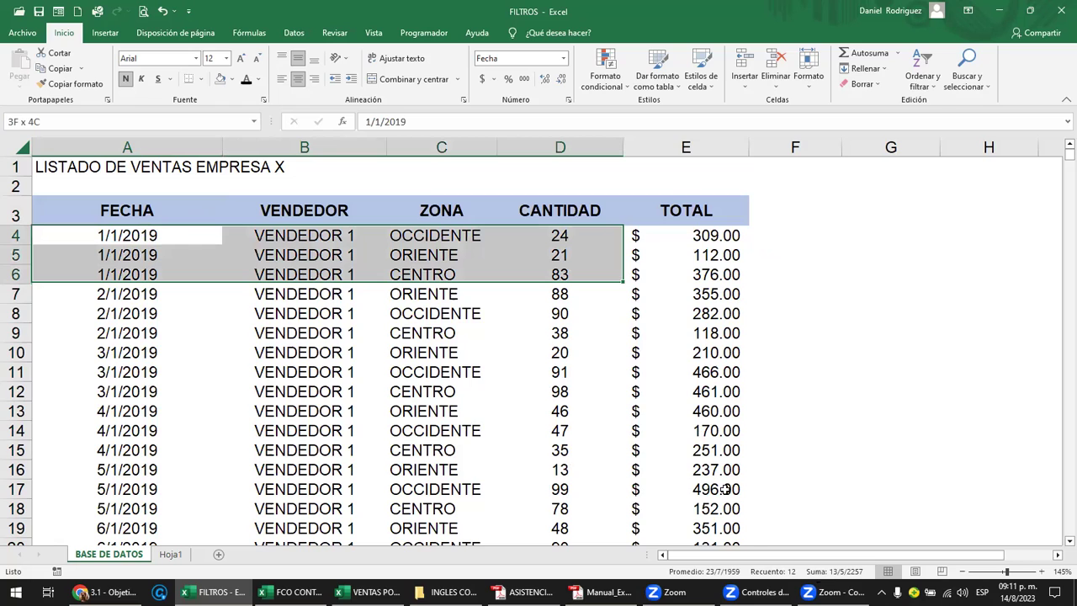
{"action": "left_click_drag", "start_coordinate": [726, 489], "coordinate": [726, 489]}
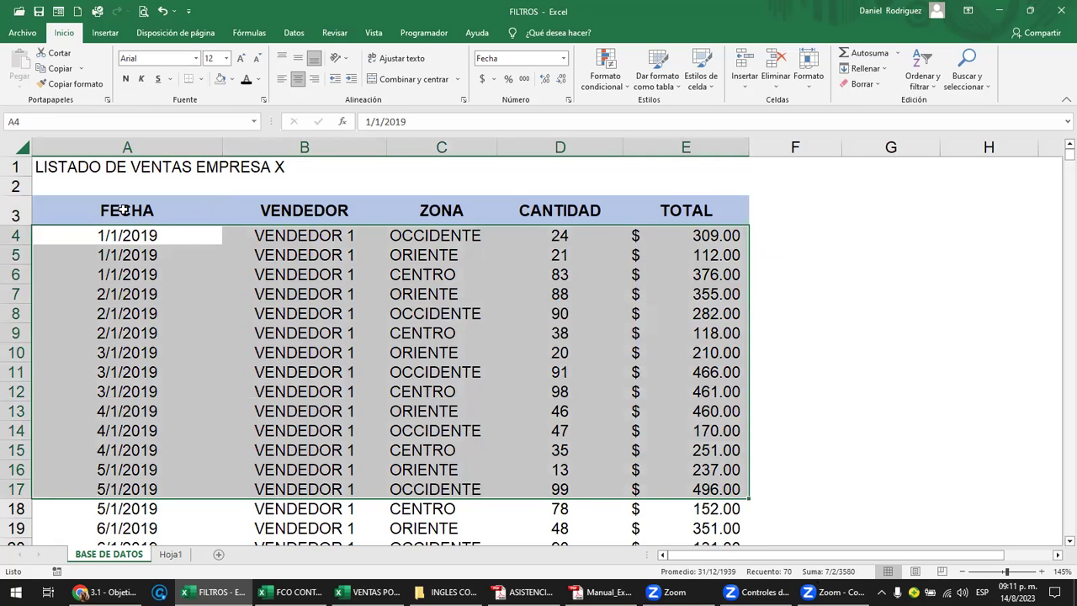
{"action": "left_click", "coordinate": [123, 211]}
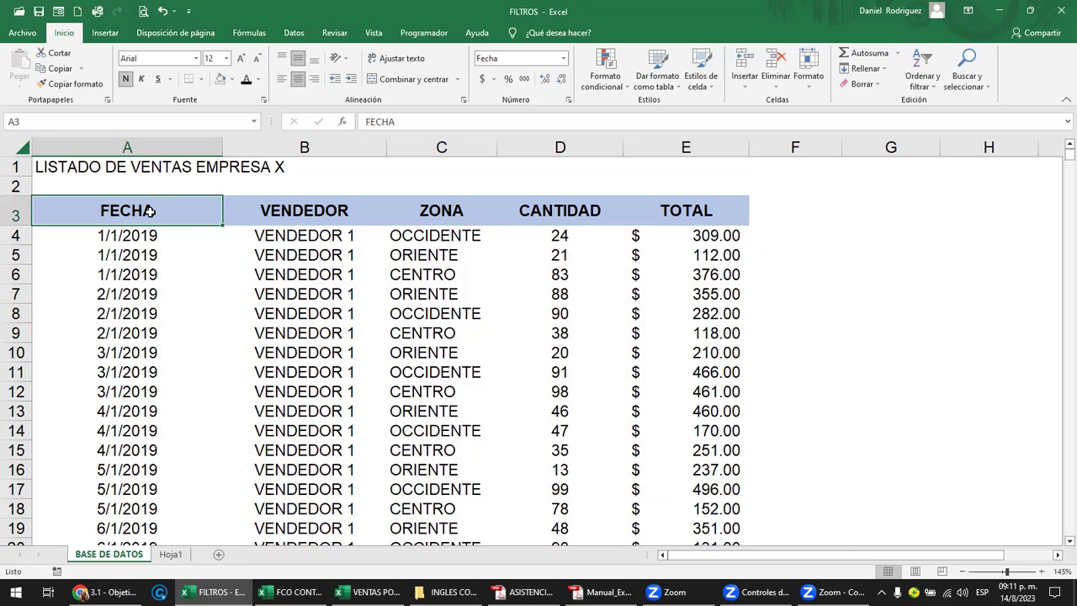
{"action": "left_click", "coordinate": [135, 237]}
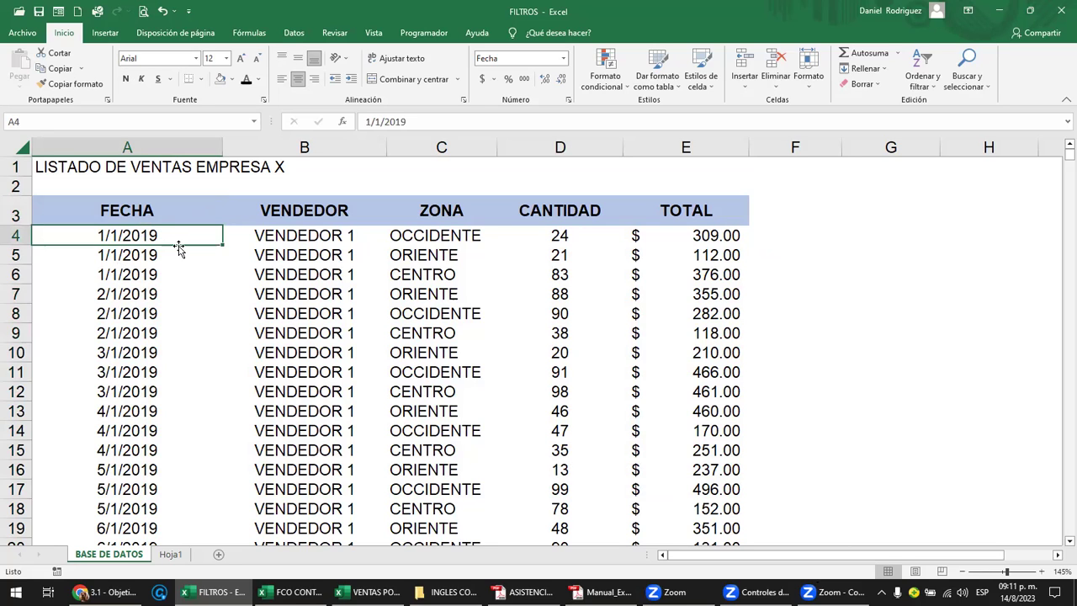
{"action": "left_click", "coordinate": [304, 238]}
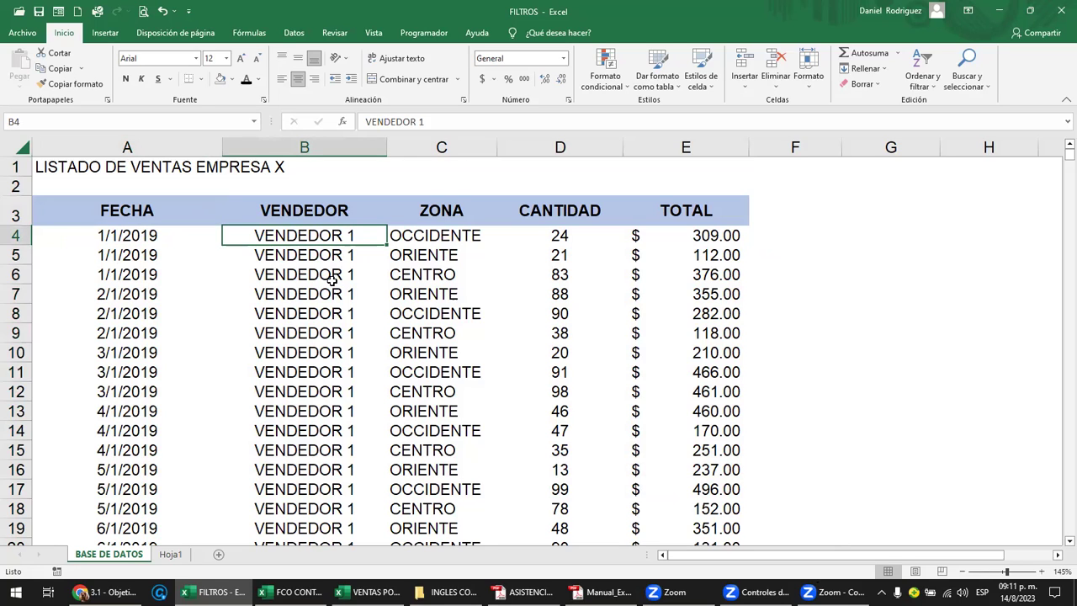
{"action": "left_click", "coordinate": [471, 274], "text": "shift"}
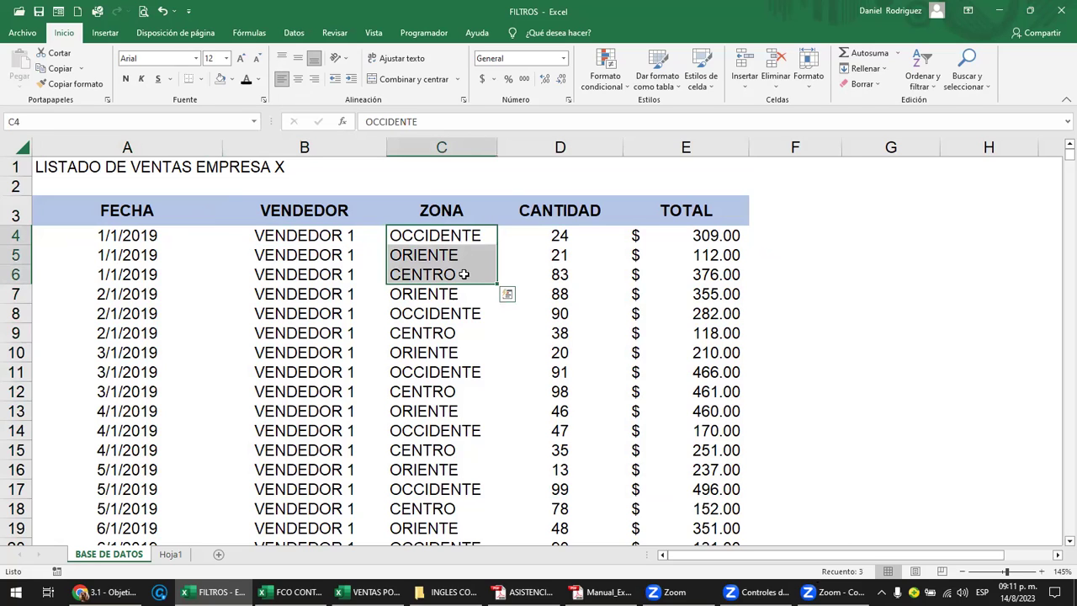
{"action": "key", "text": "Down"}
{"action": "left_click", "coordinate": [476, 273]}
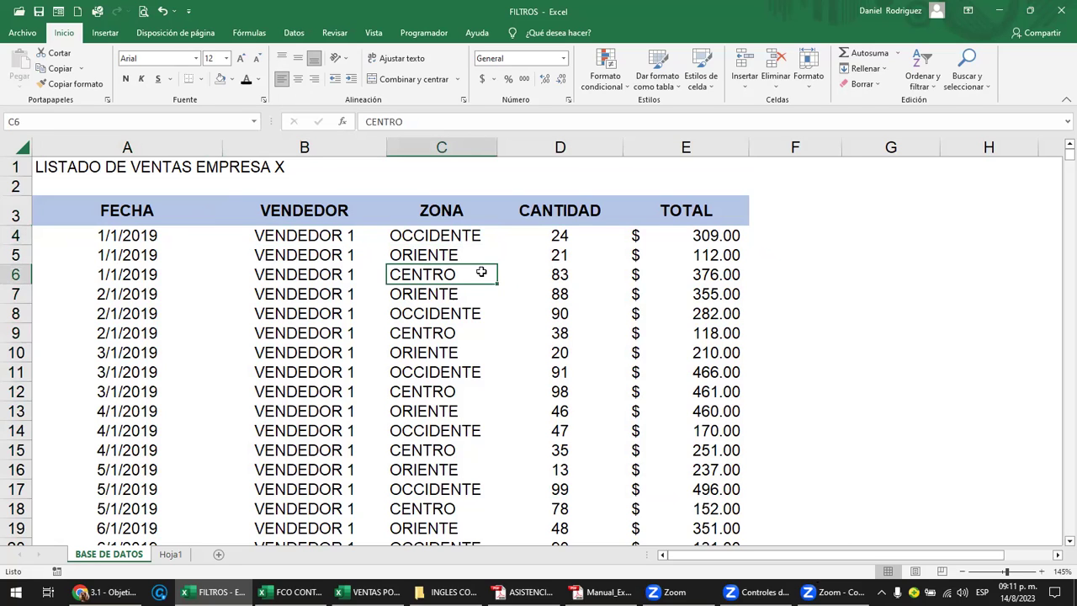
{"action": "left_click", "coordinate": [558, 235]}
{"action": "left_click", "coordinate": [561, 294], "text": "shift"}
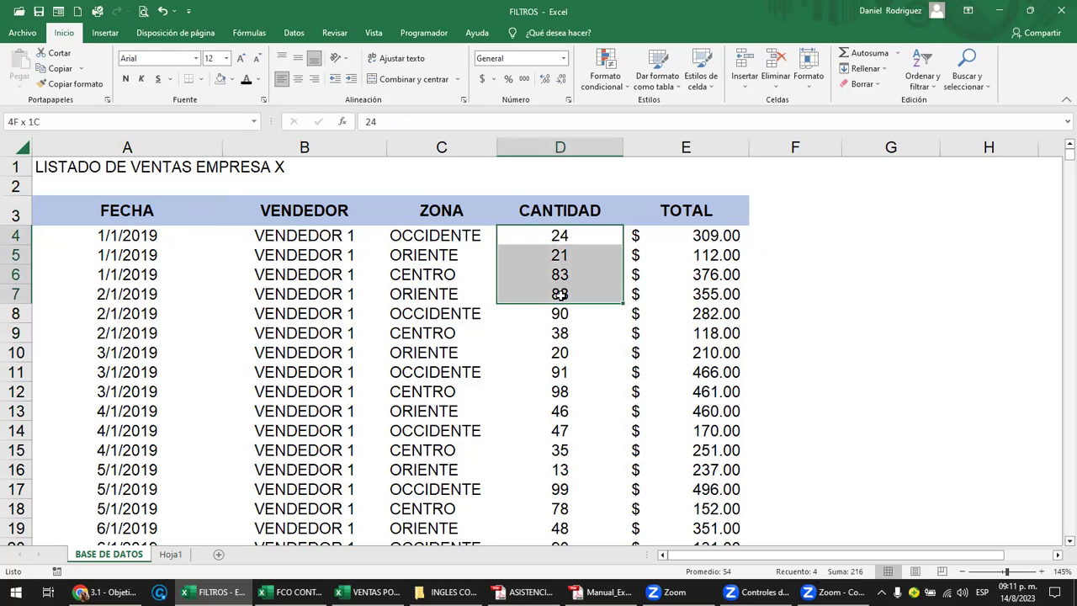
{"action": "left_click_drag", "start_coordinate": [560, 294], "coordinate": [560, 295]}
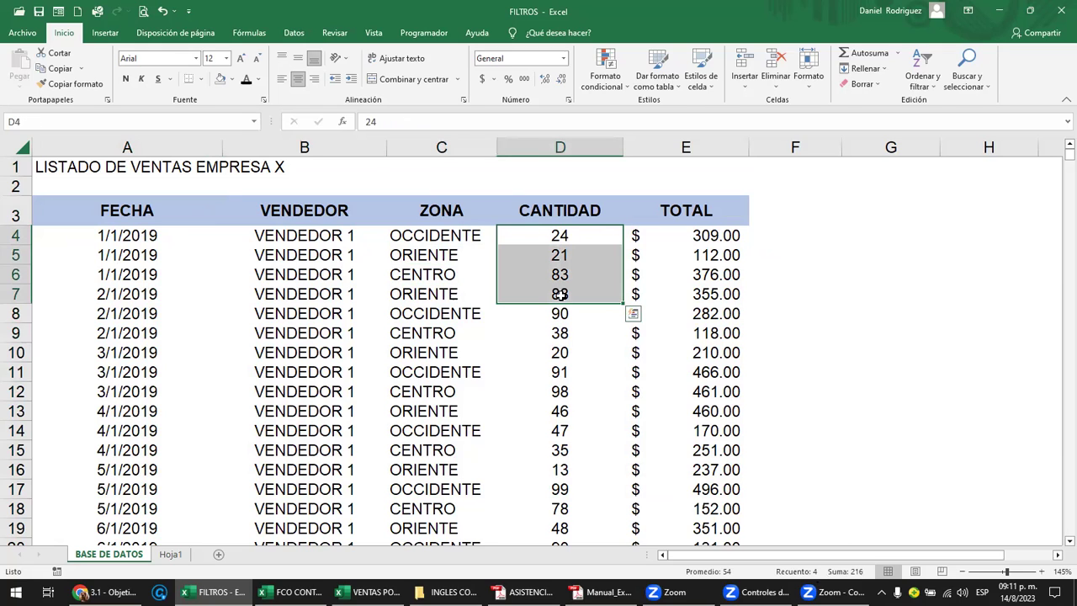
{"action": "left_click", "coordinate": [701, 234]}
{"action": "left_click", "coordinate": [699, 146]}
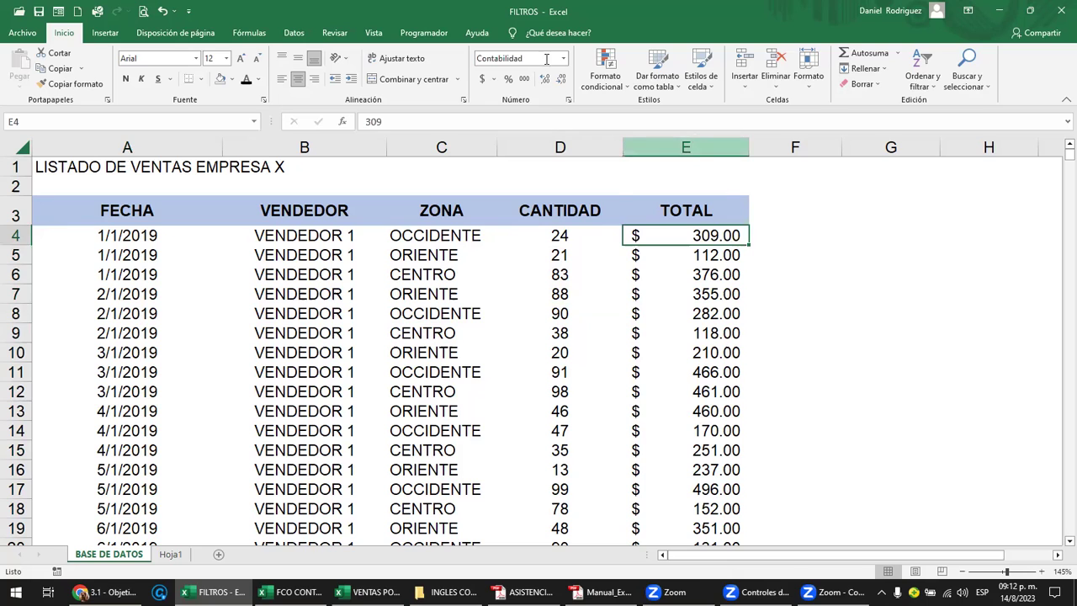
{"action": "left_click", "coordinate": [564, 59]}
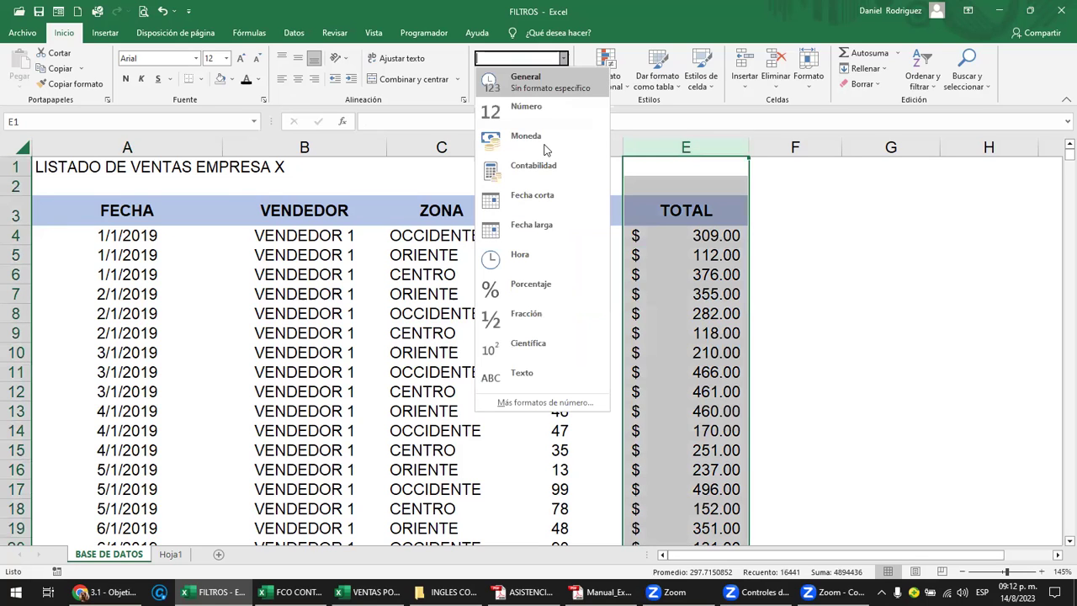
{"action": "key", "text": "Return"}
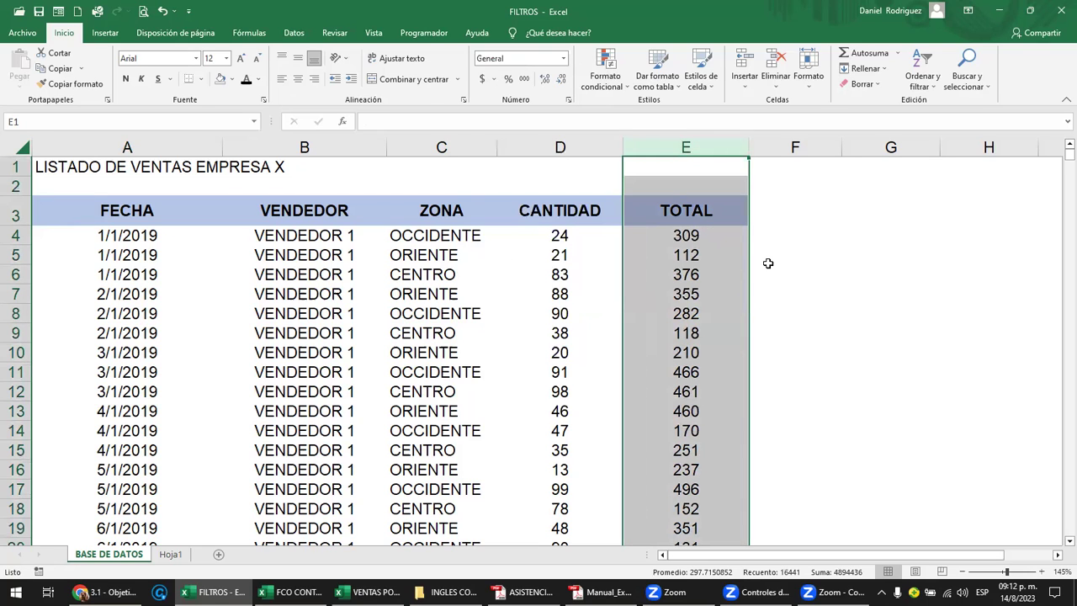
{"action": "left_click", "coordinate": [728, 242]}
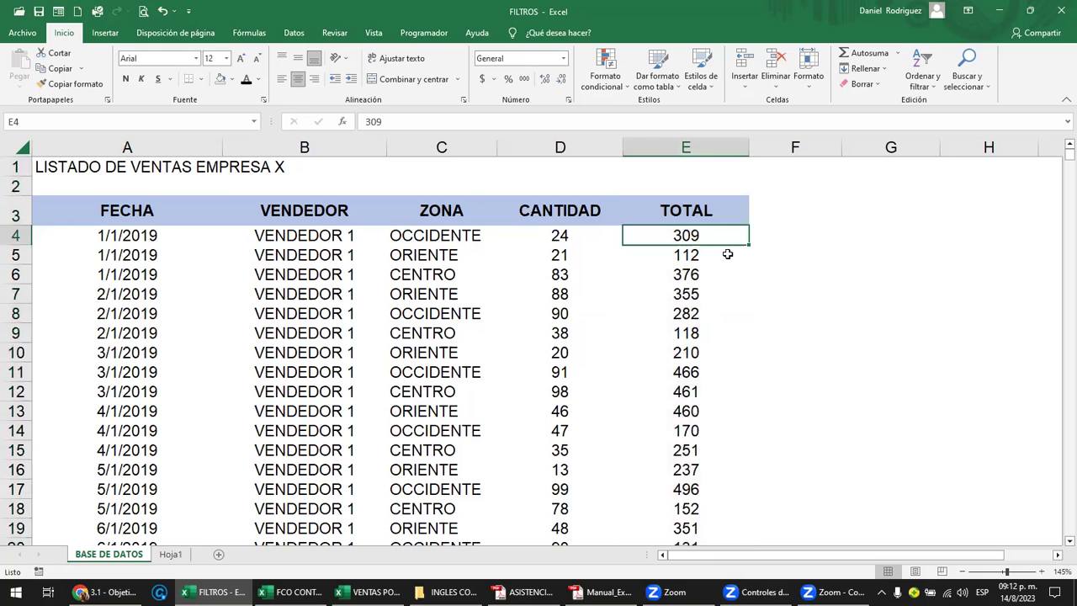
{"action": "left_click", "coordinate": [720, 212]}
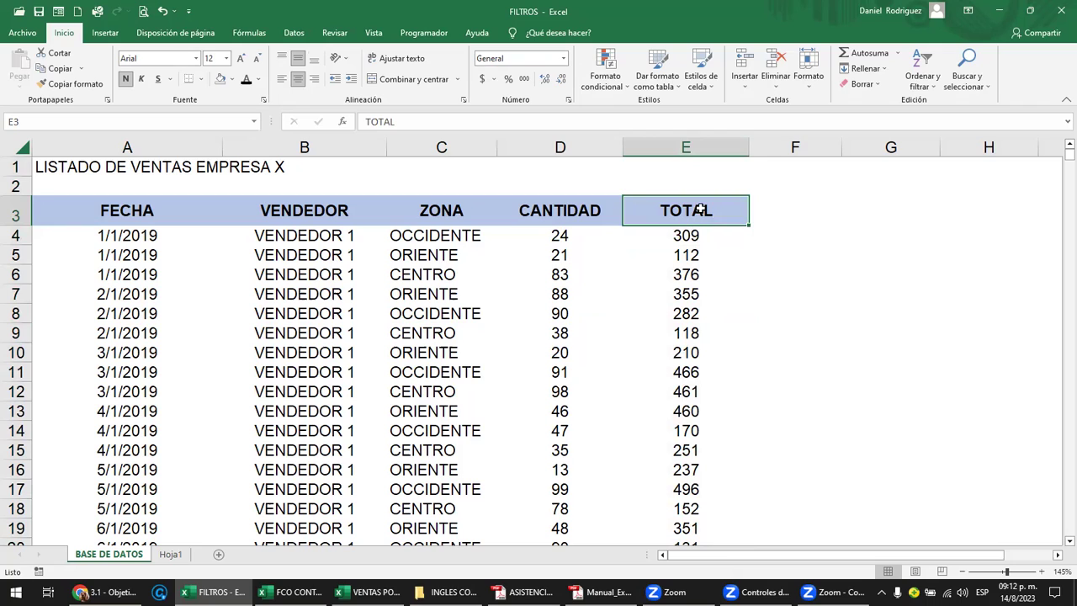
{"action": "left_click", "coordinate": [693, 144]}
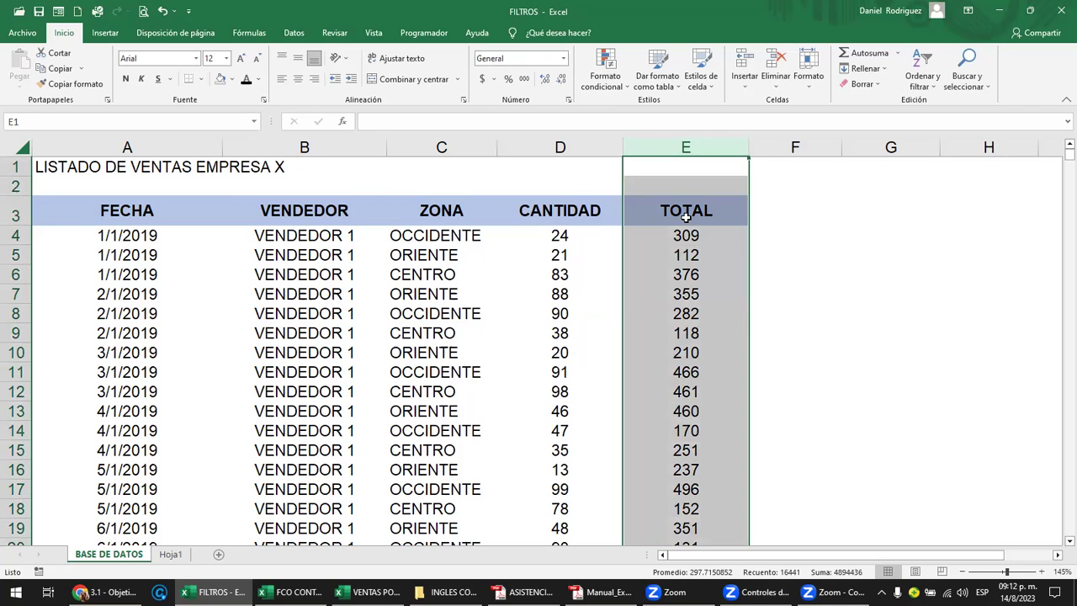
{"action": "left_click", "coordinate": [686, 217]}
{"action": "left_click", "coordinate": [692, 240]}
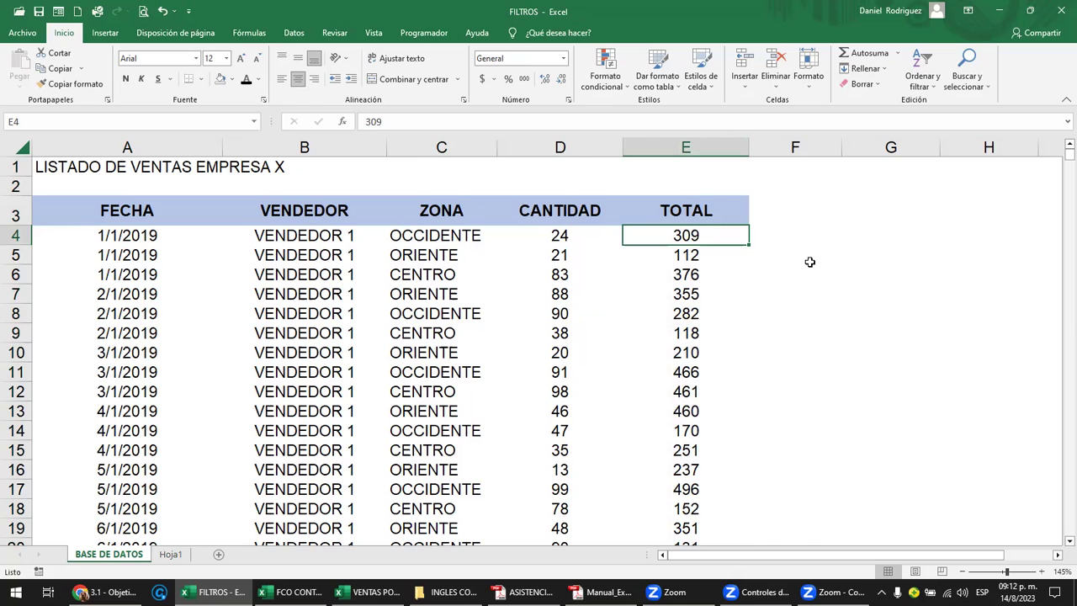
{"action": "key", "text": "ctrl+shift+Down"}
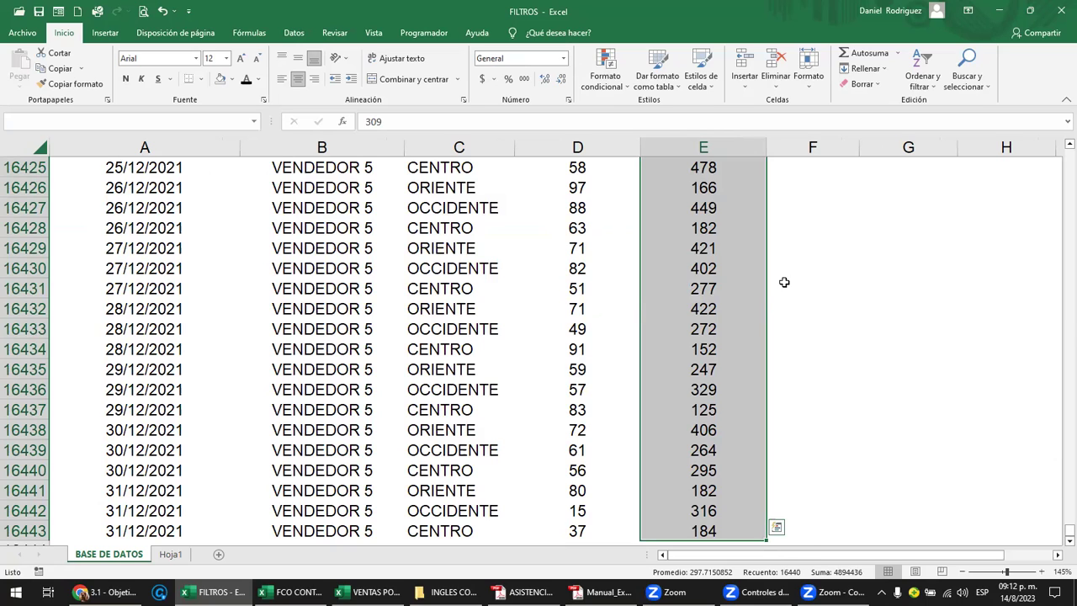
{"action": "left_click", "coordinate": [568, 65]}
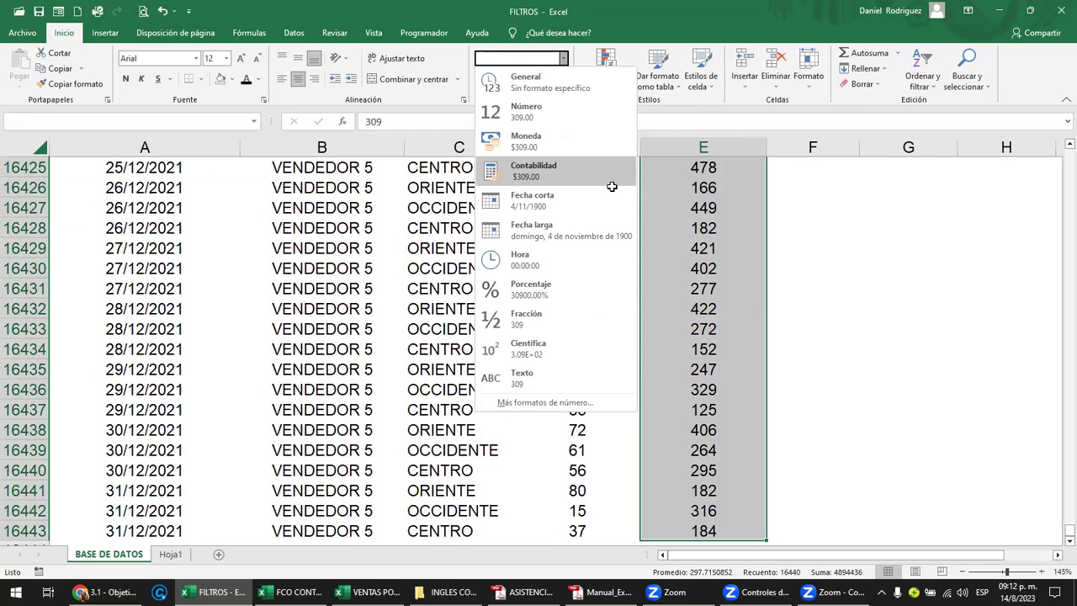
{"action": "left_click", "coordinate": [612, 185]}
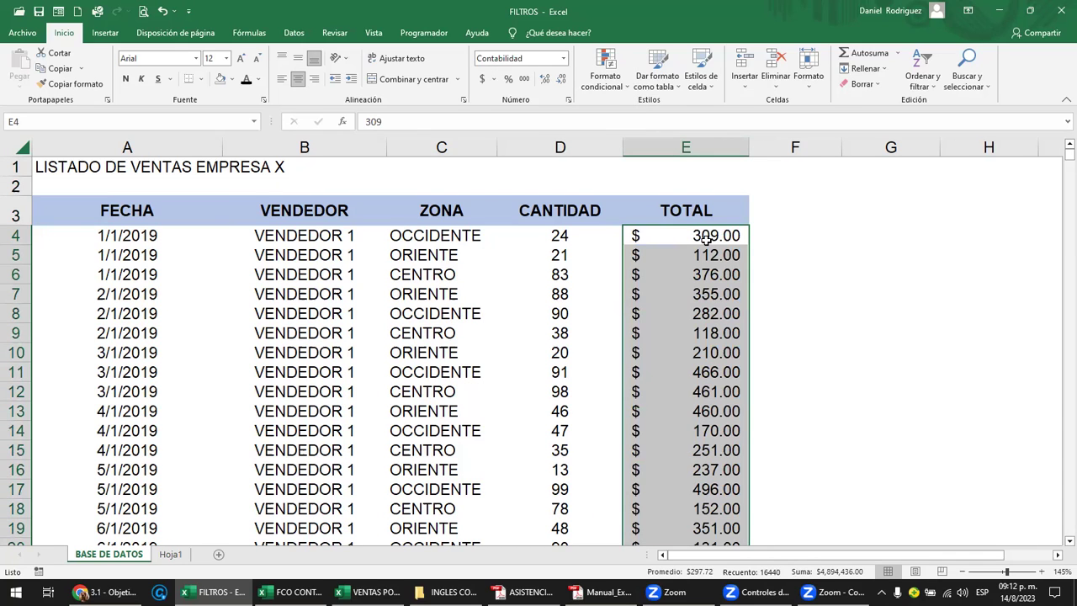
{"action": "left_click", "coordinate": [691, 141]}
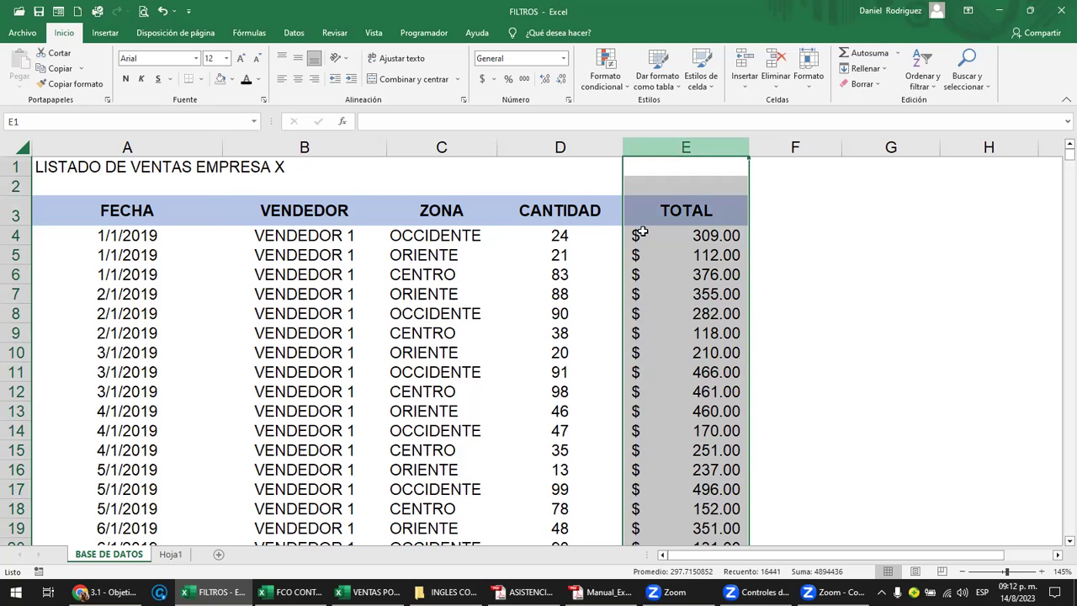
{"action": "left_click", "coordinate": [684, 238]}
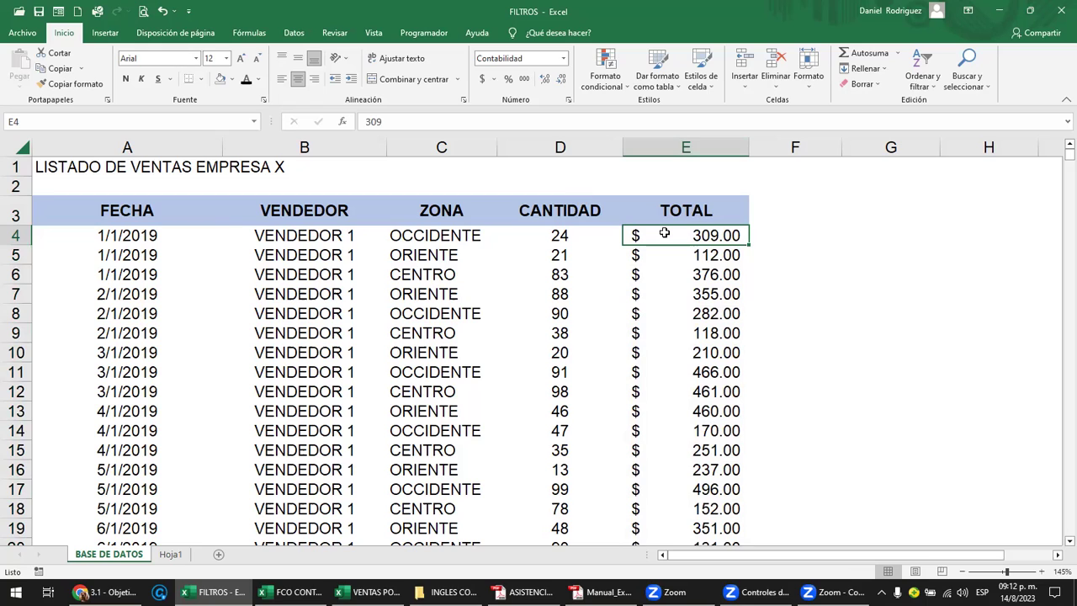
{"action": "left_click", "coordinate": [560, 148]}
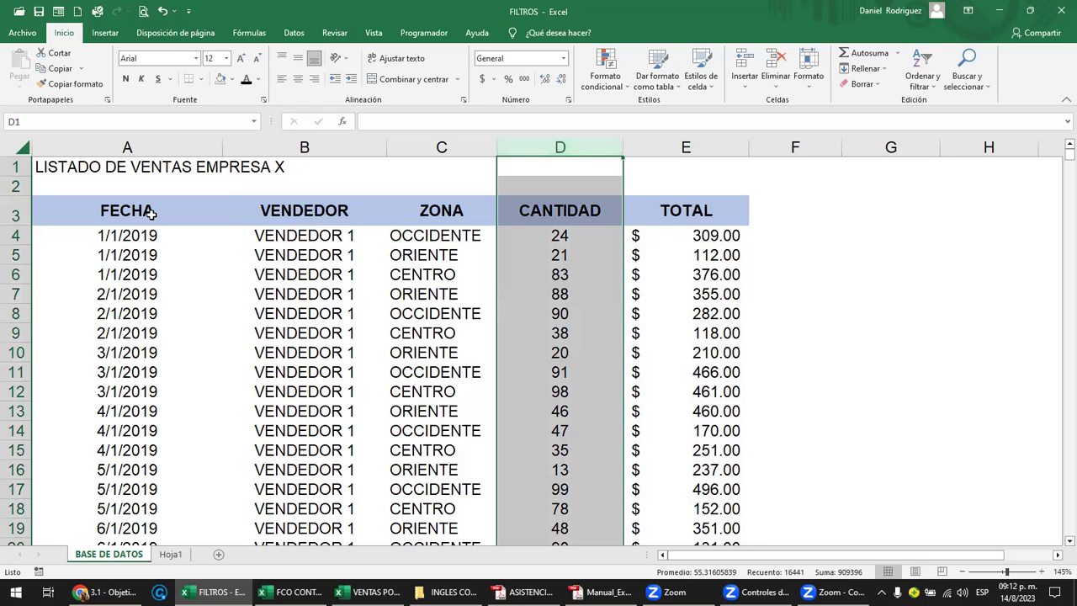
Apply Fecha larga to the dates from A4 down and autofit column A
{"action": "left_click", "coordinate": [127, 148]}
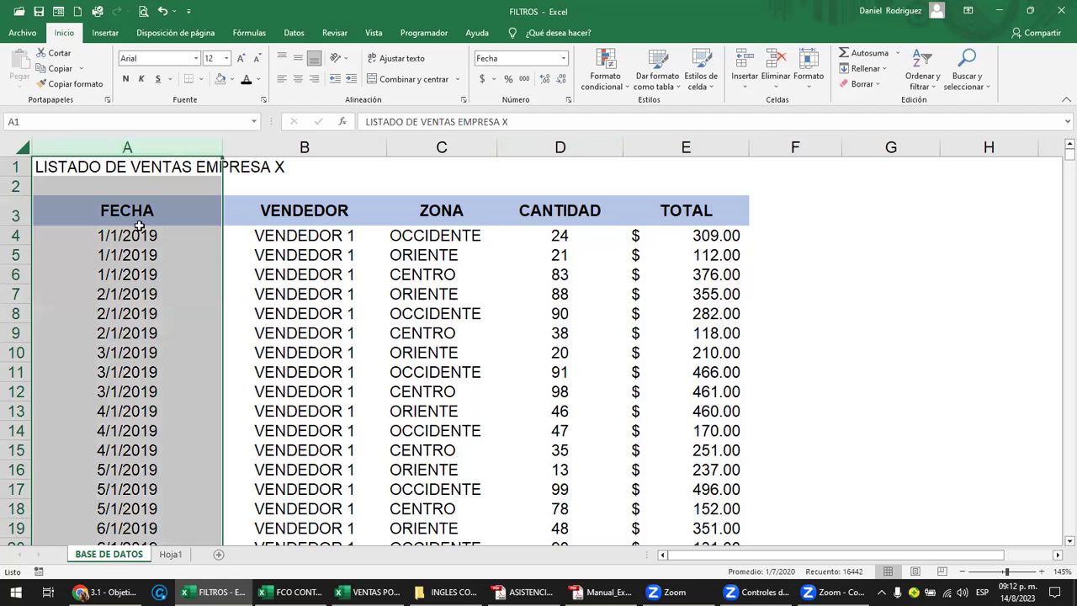
{"action": "left_click", "coordinate": [201, 234]}
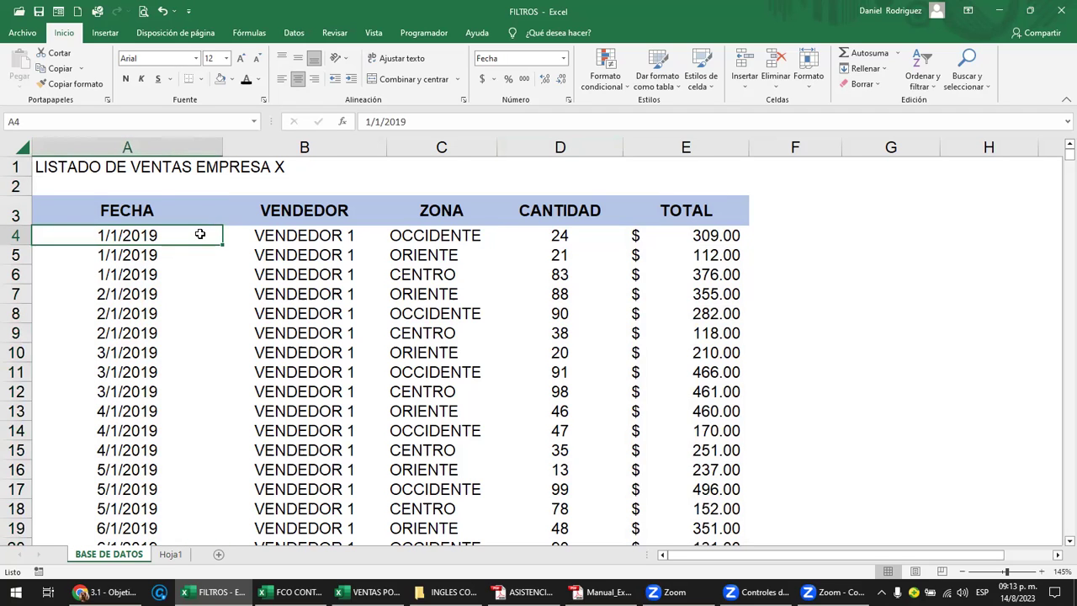
{"action": "key", "text": "ctrl+shift+Down"}
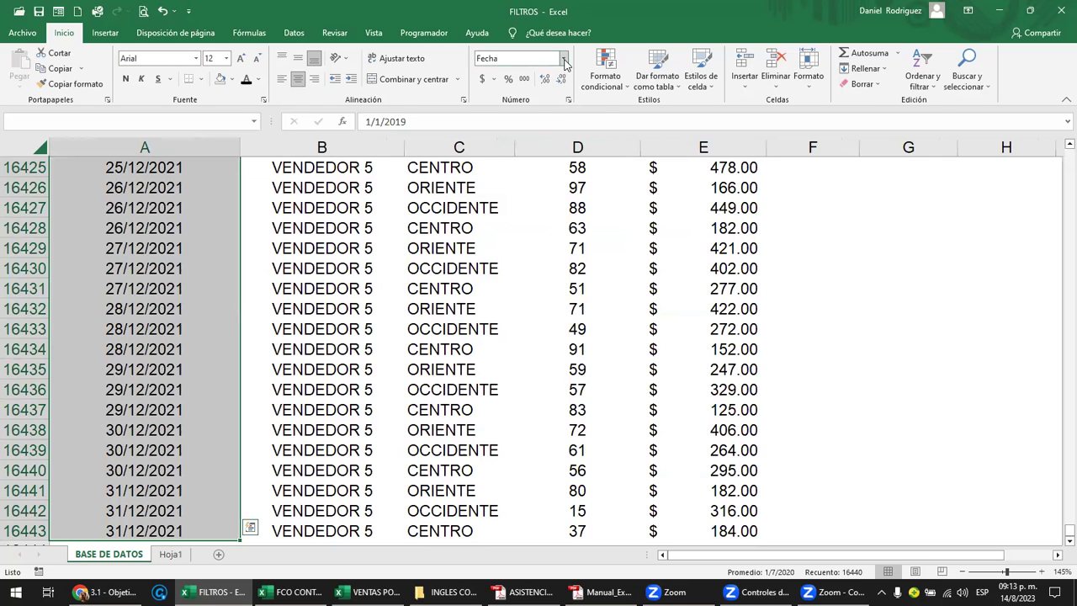
{"action": "left_click", "coordinate": [564, 60]}
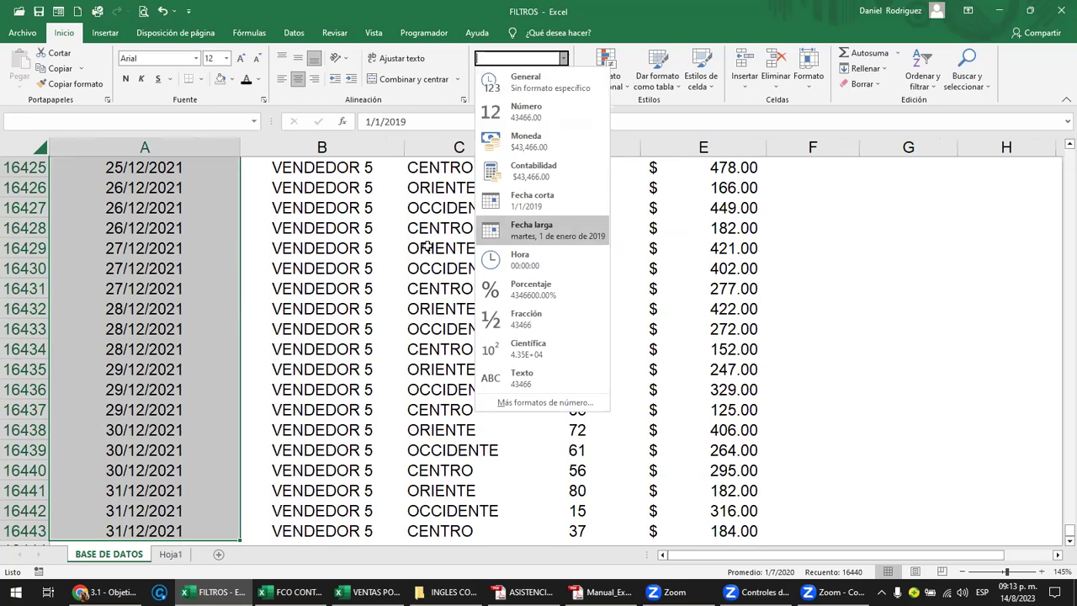
{"action": "key", "text": "Return"}
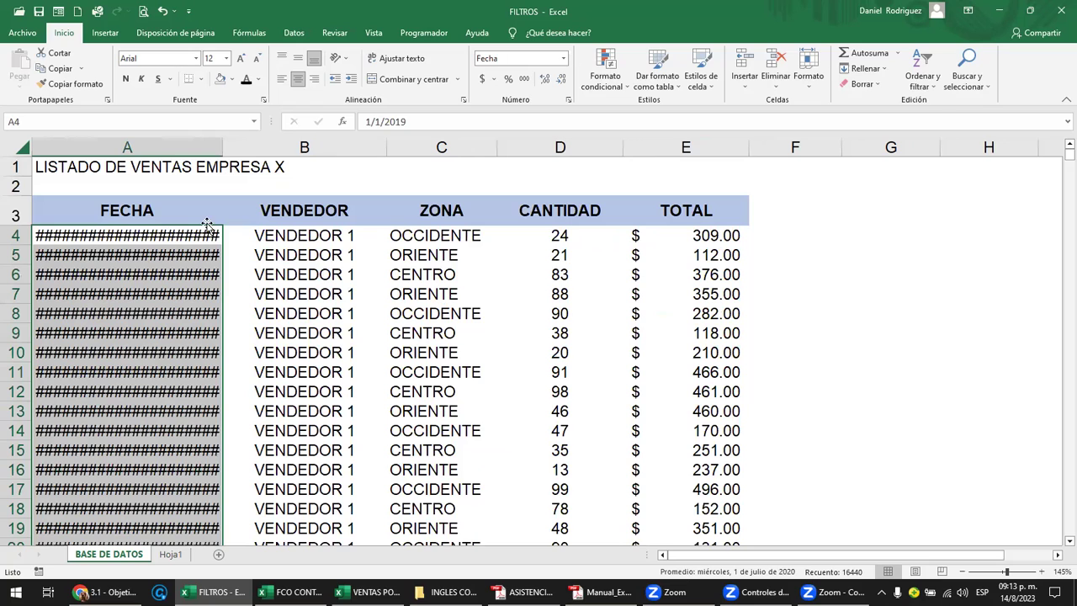
{"action": "left_click", "coordinate": [197, 211]}
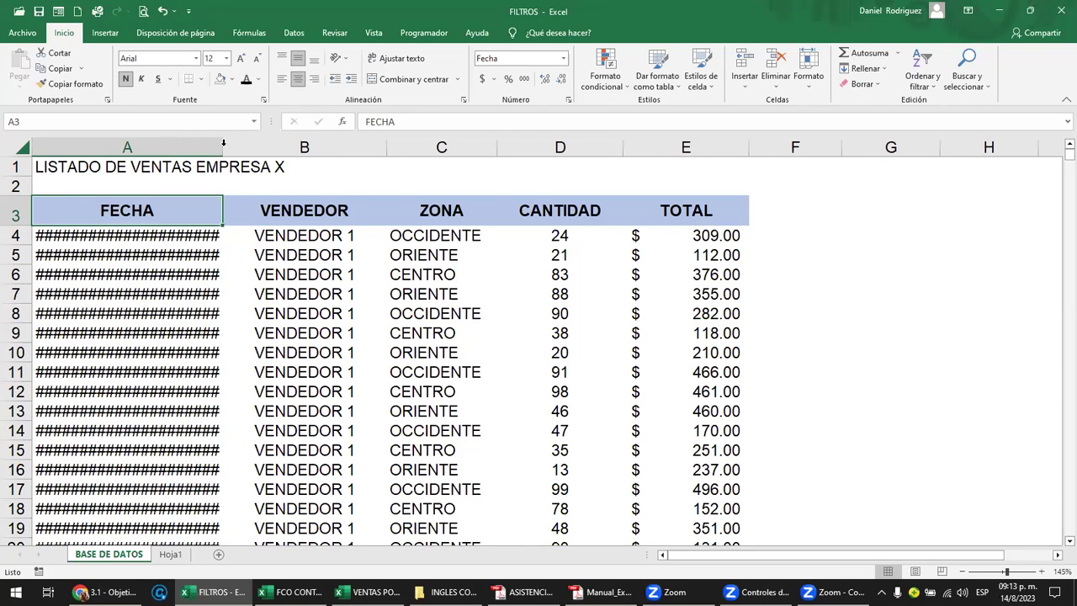
{"action": "double_click", "coordinate": [223, 143]}
{"action": "left_click", "coordinate": [199, 243]}
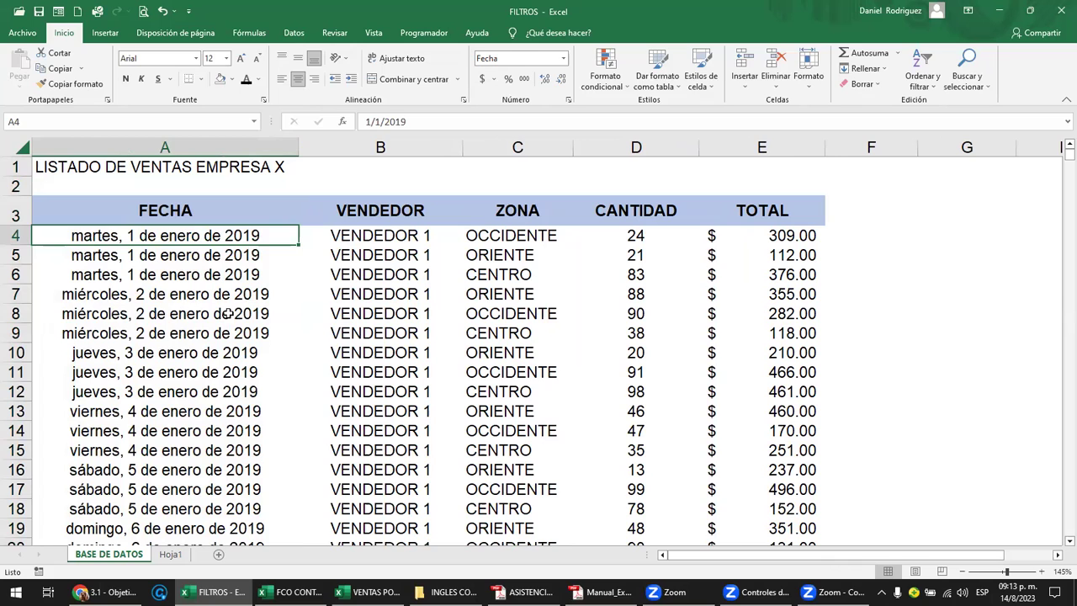
{"action": "left_click", "coordinate": [182, 212]}
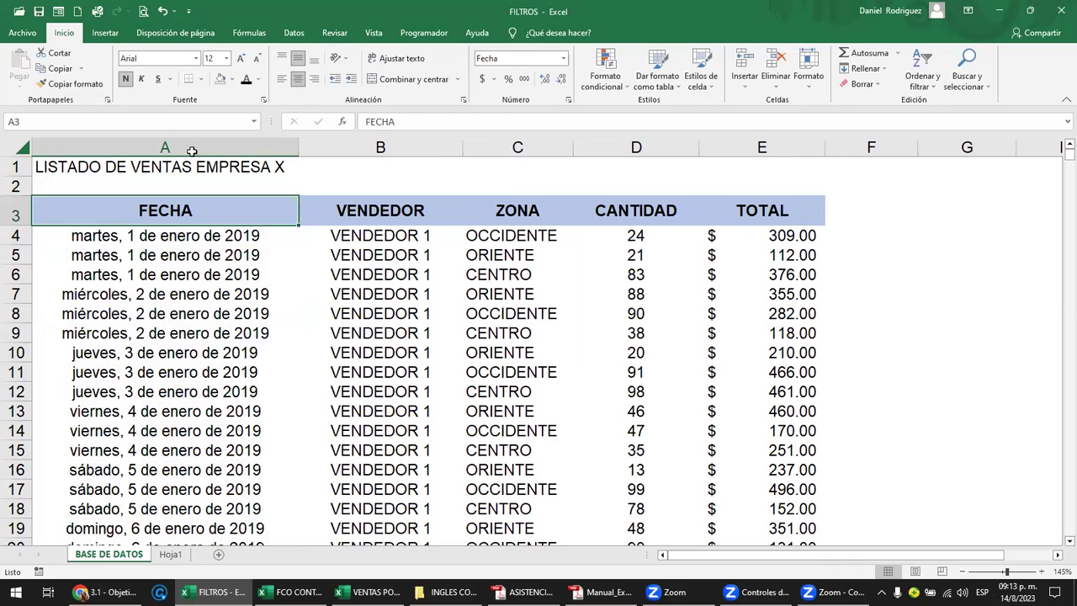
{"action": "left_click", "coordinate": [192, 148]}
{"action": "mouse_move", "coordinate": [302, 162]}
{"action": "left_mouse_down"}
{"action": "mouse_move", "coordinate": [378, 145]}
{"action": "mouse_move", "coordinate": [473, 147]}
{"action": "left_mouse_up"}
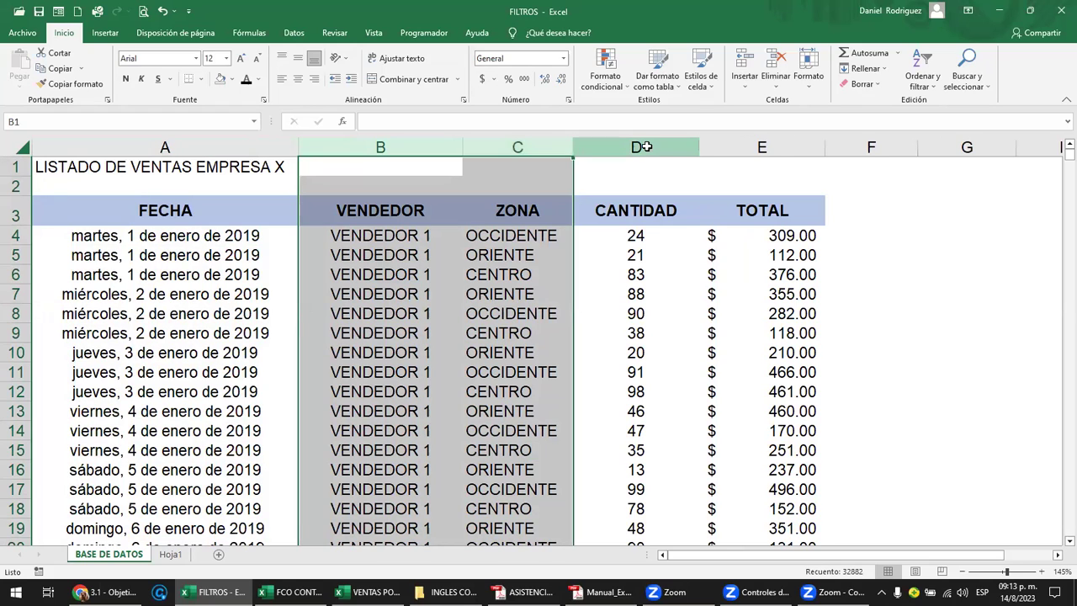
{"action": "left_click_drag", "start_coordinate": [645, 148], "coordinate": [762, 151]}
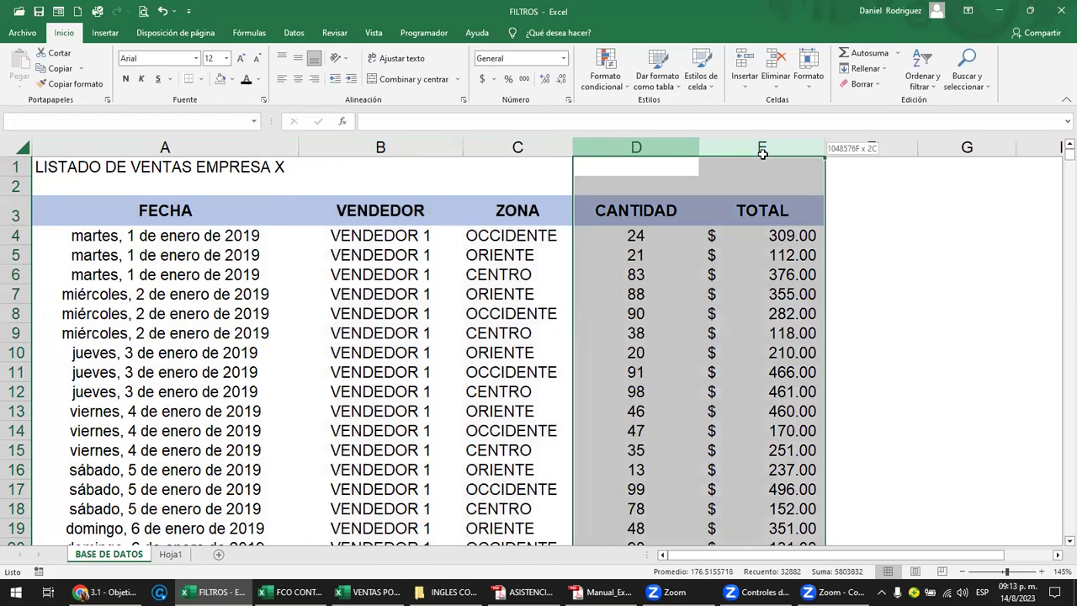
{"action": "left_click", "coordinate": [209, 147]}
{"action": "left_click_drag", "start_coordinate": [661, 148], "coordinate": [755, 145]}
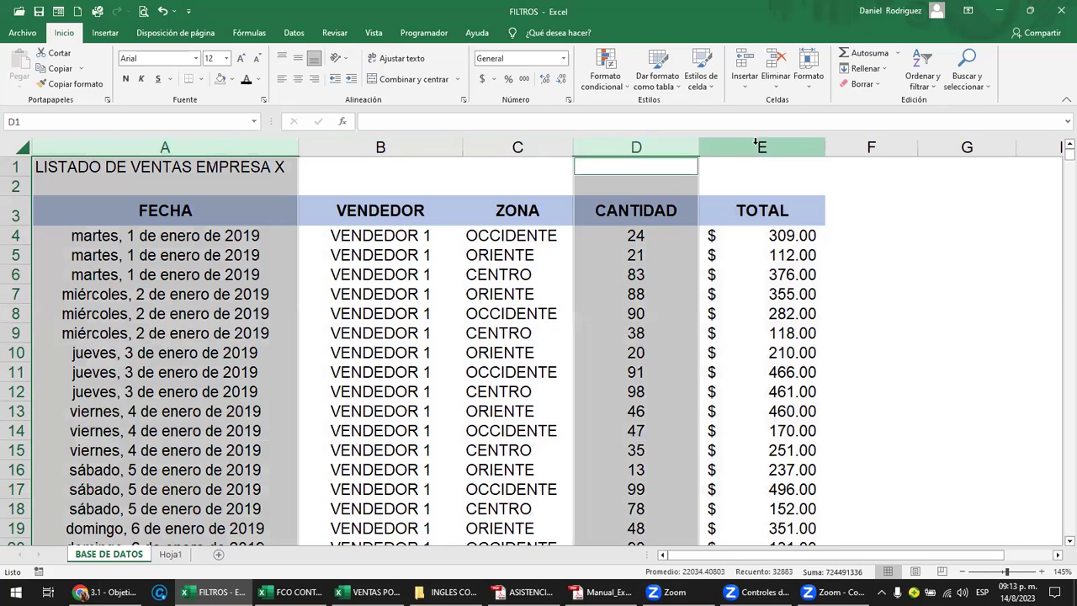
{"action": "left_click", "coordinate": [756, 145], "text": "ctrl"}
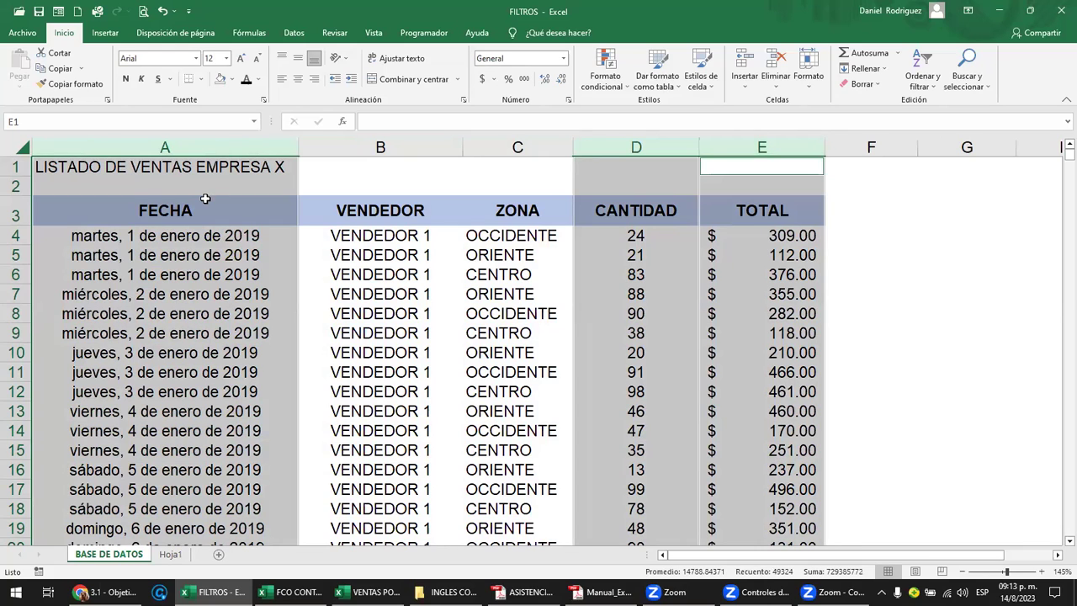
{"action": "left_click", "coordinate": [207, 147]}
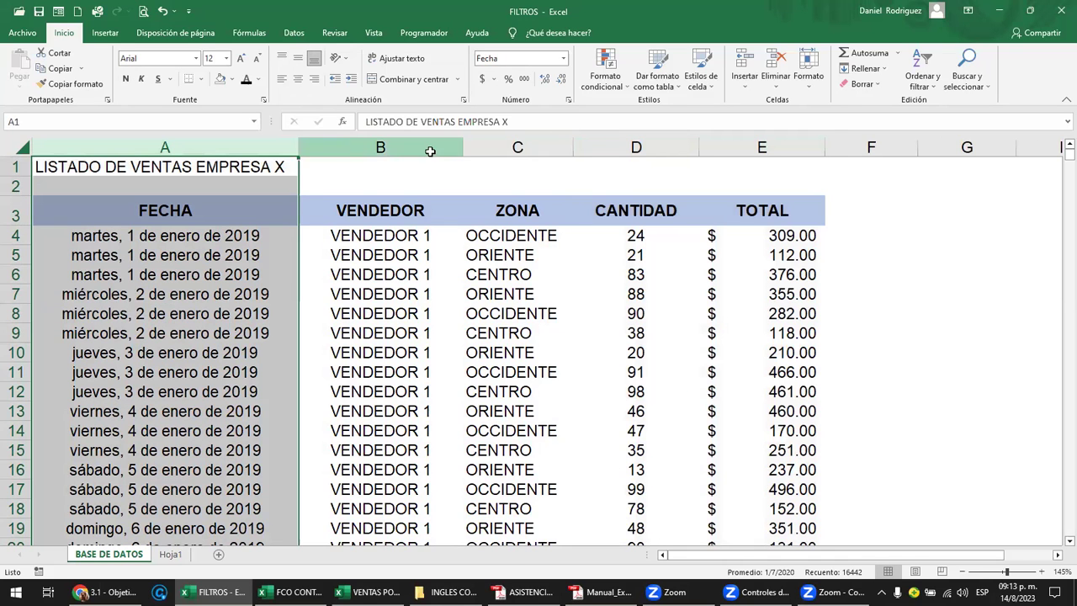
{"action": "left_click_drag", "start_coordinate": [430, 151], "coordinate": [497, 156]}
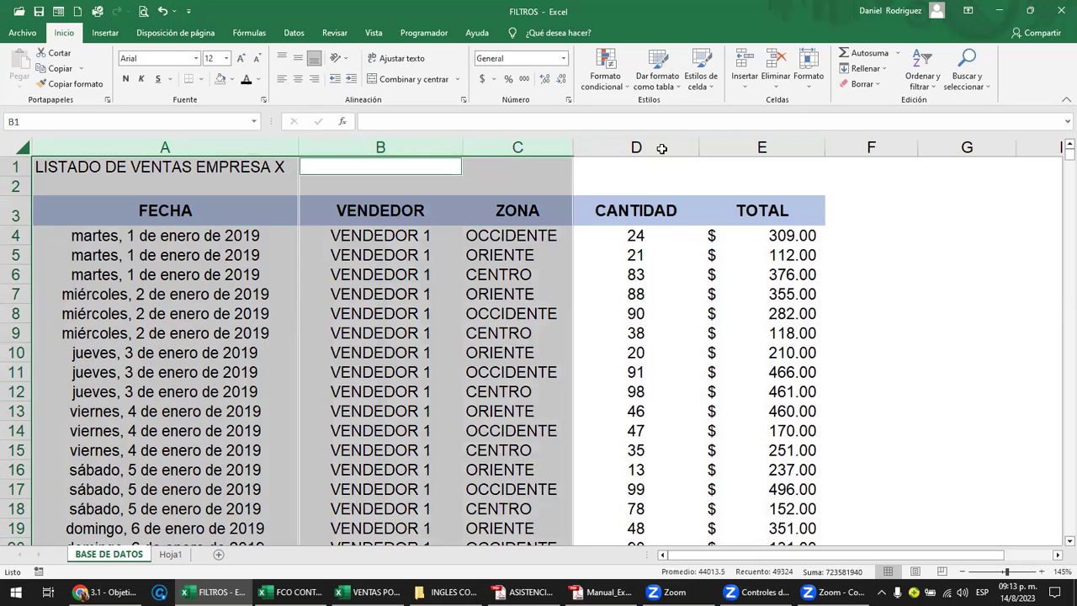
{"action": "left_click_drag", "start_coordinate": [663, 148], "coordinate": [745, 153]}
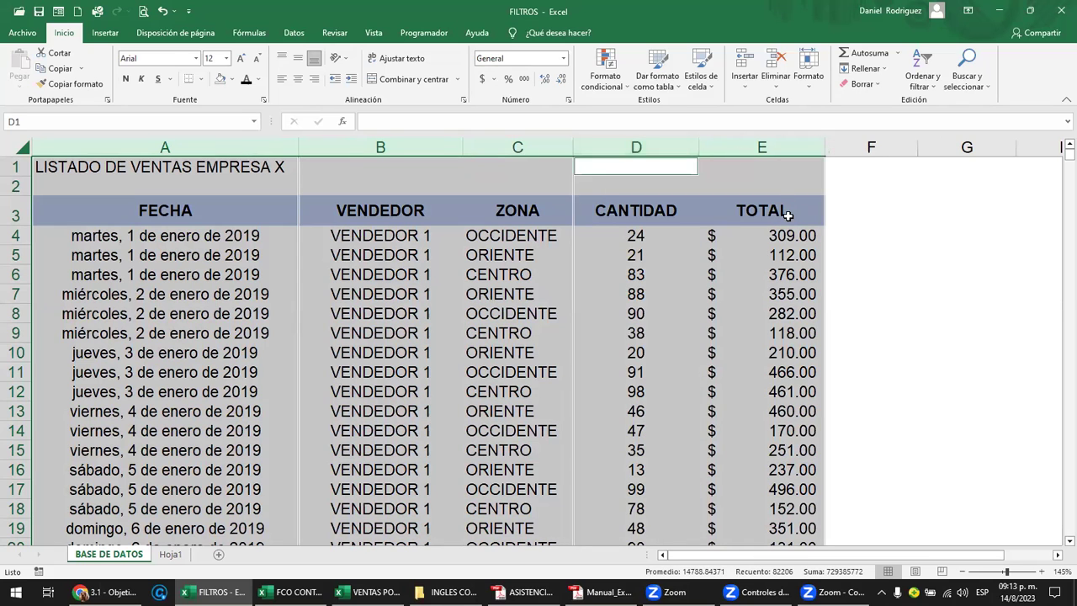
{"action": "left_click", "coordinate": [788, 216]}
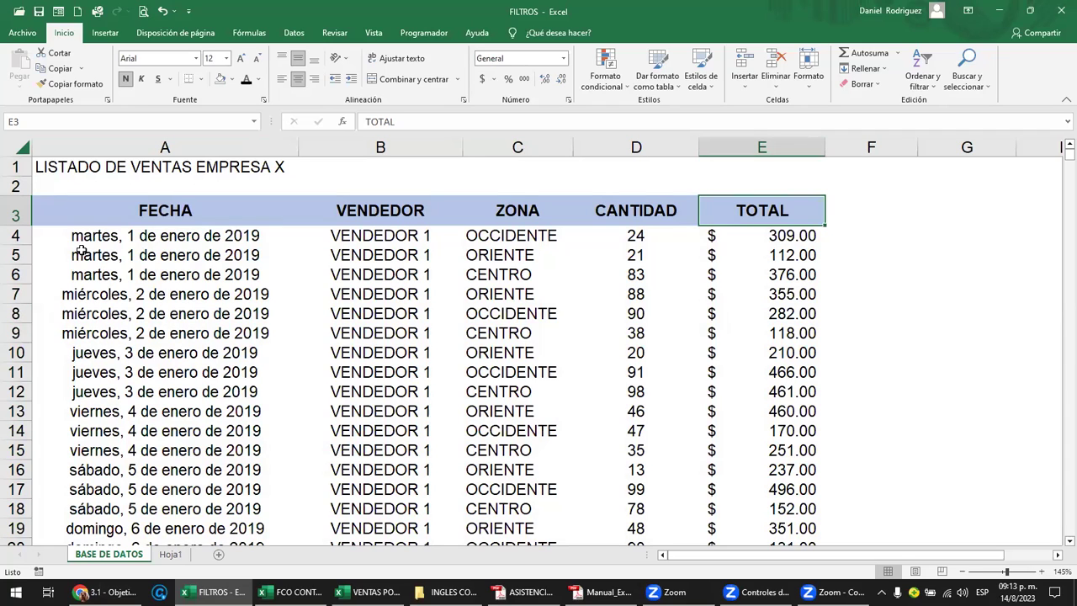
{"action": "left_click", "coordinate": [217, 218]}
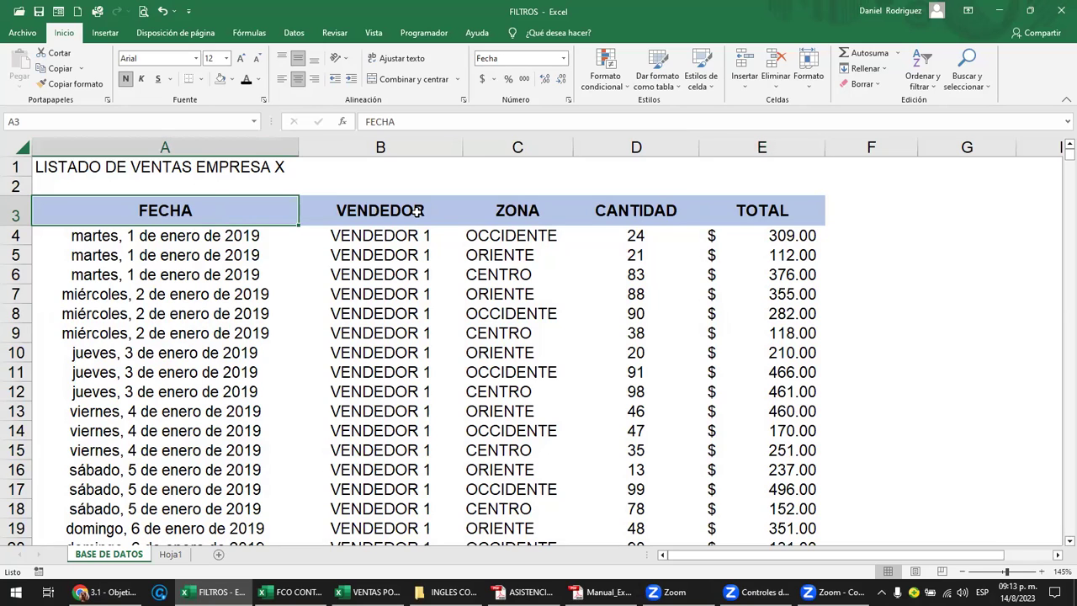
{"action": "left_click", "coordinate": [531, 209]}
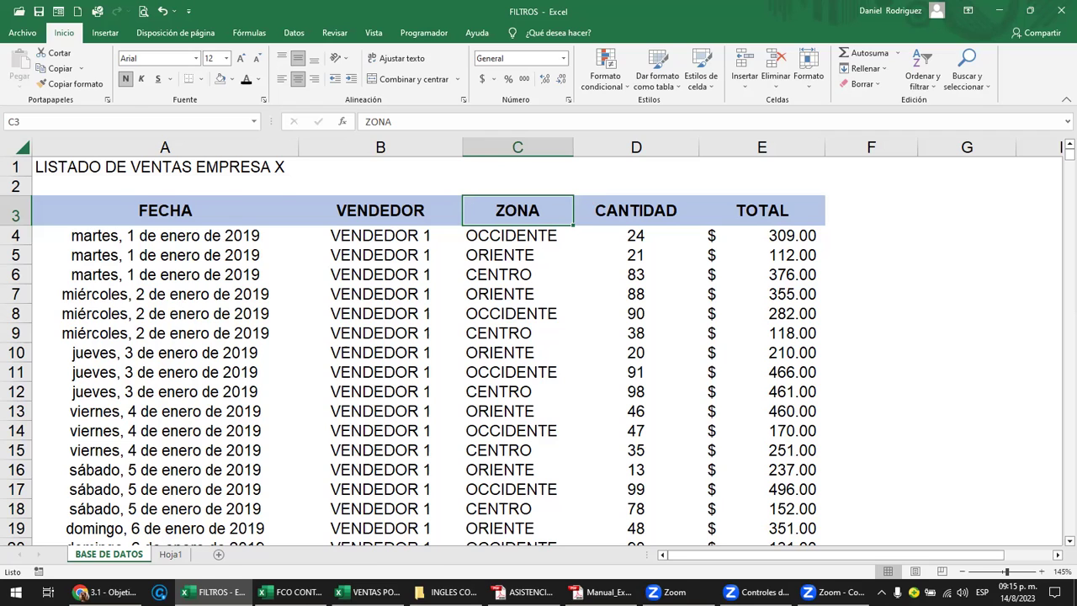
Switch from Excel to the lesson 3.1 filters page in Chrome with Alt+Tab
{"action": "key", "text": "alt+Tab"}
Review the USO DE FILTROS slide listing filter options, then return to the FILTROS workbook
{"action": "scroll", "coordinate": [391, 264], "scroll_direction": "down", "scroll_amount": 1}
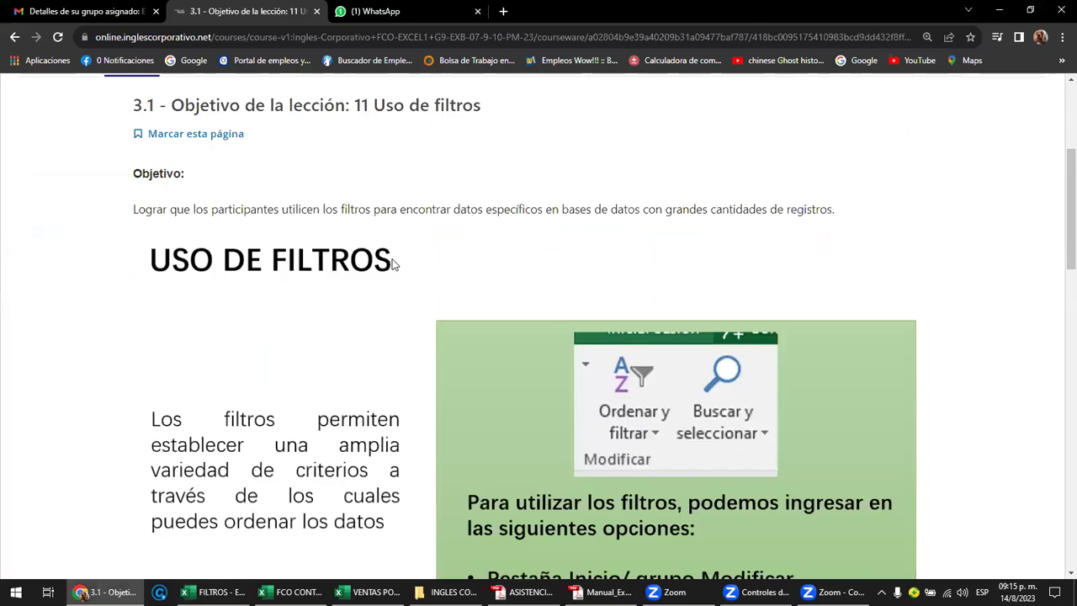
{"action": "scroll", "coordinate": [354, 250], "scroll_direction": "down", "scroll_amount": 2}
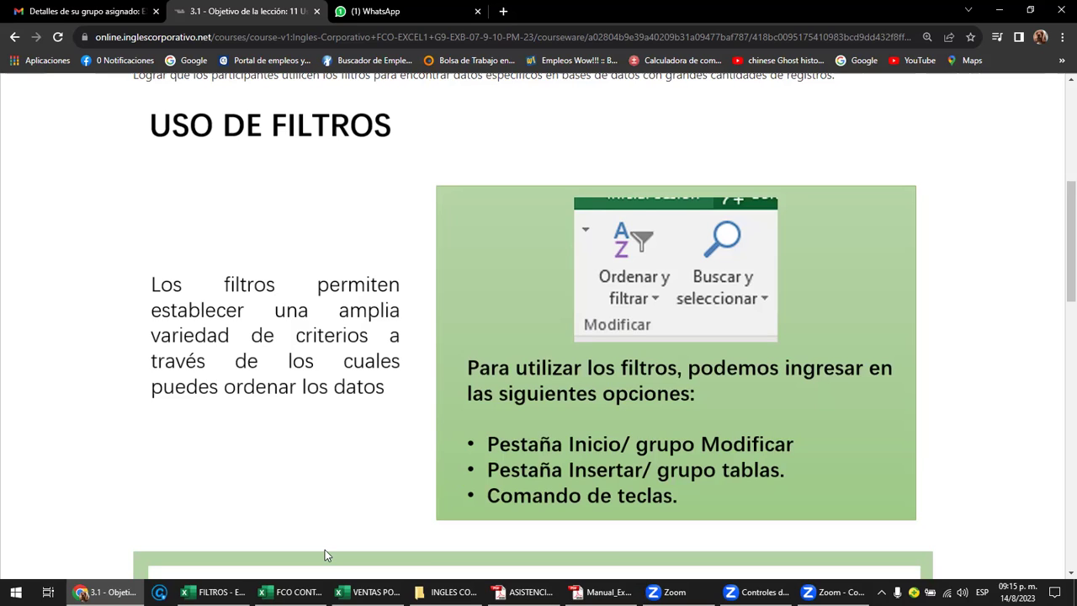
{"action": "key", "text": "alt+Tab"}
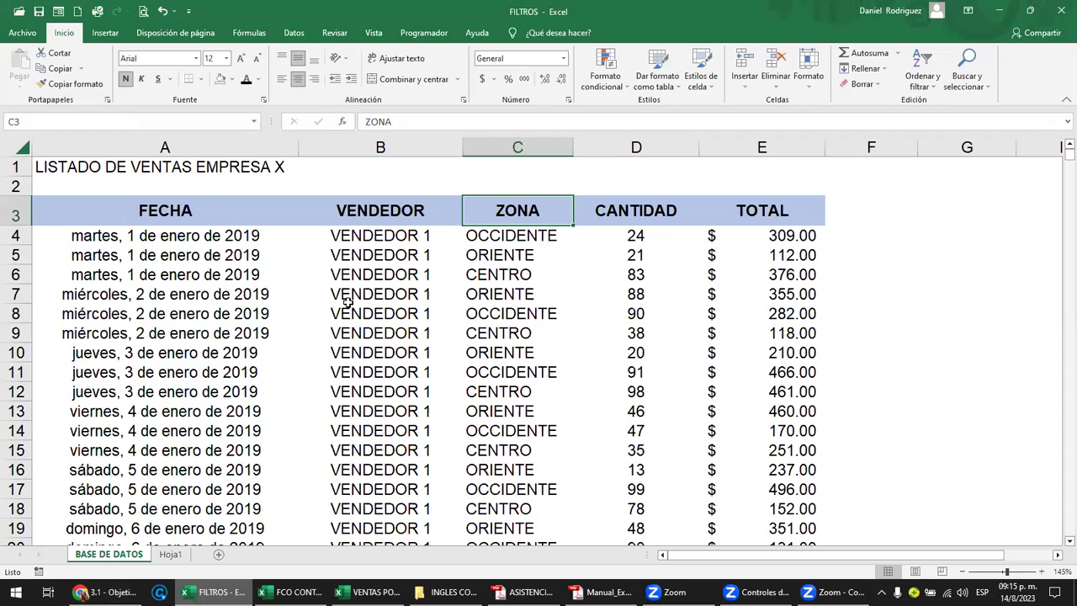
{"action": "left_click", "coordinate": [380, 244]}
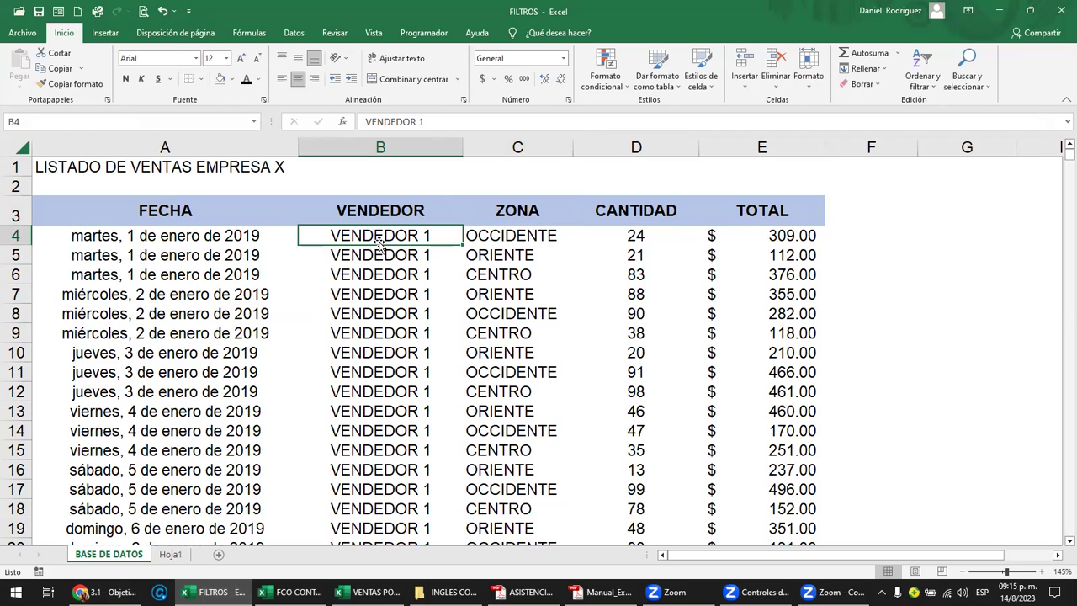
{"action": "left_click", "coordinate": [100, 218]}
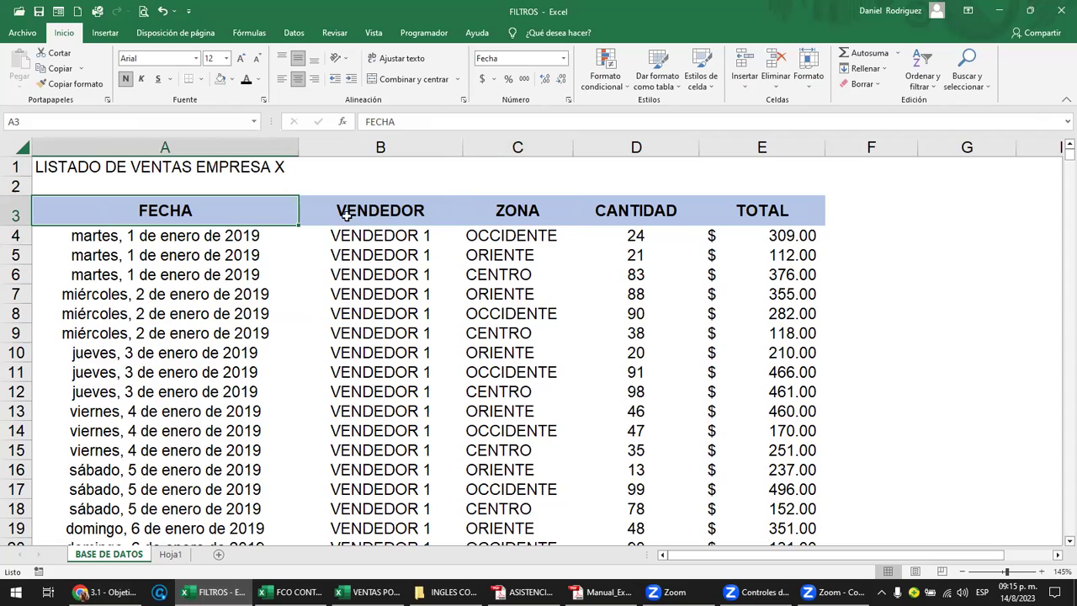
{"action": "left_click", "coordinate": [732, 210], "text": "shift"}
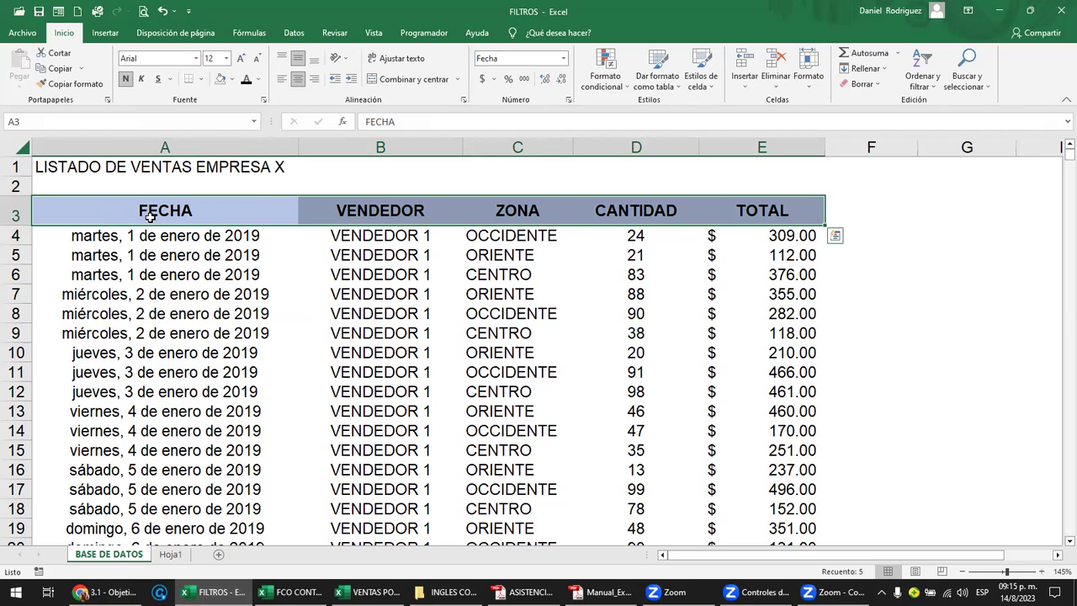
{"action": "left_click", "coordinate": [379, 235]}
{"action": "left_click", "coordinate": [137, 218]}
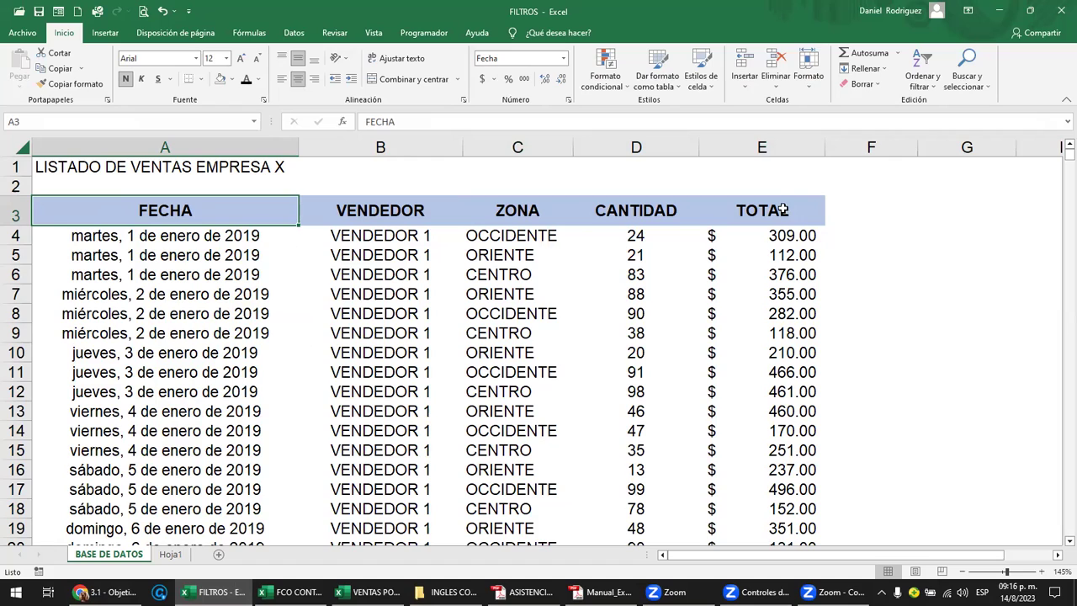
{"action": "left_click", "coordinate": [723, 216]}
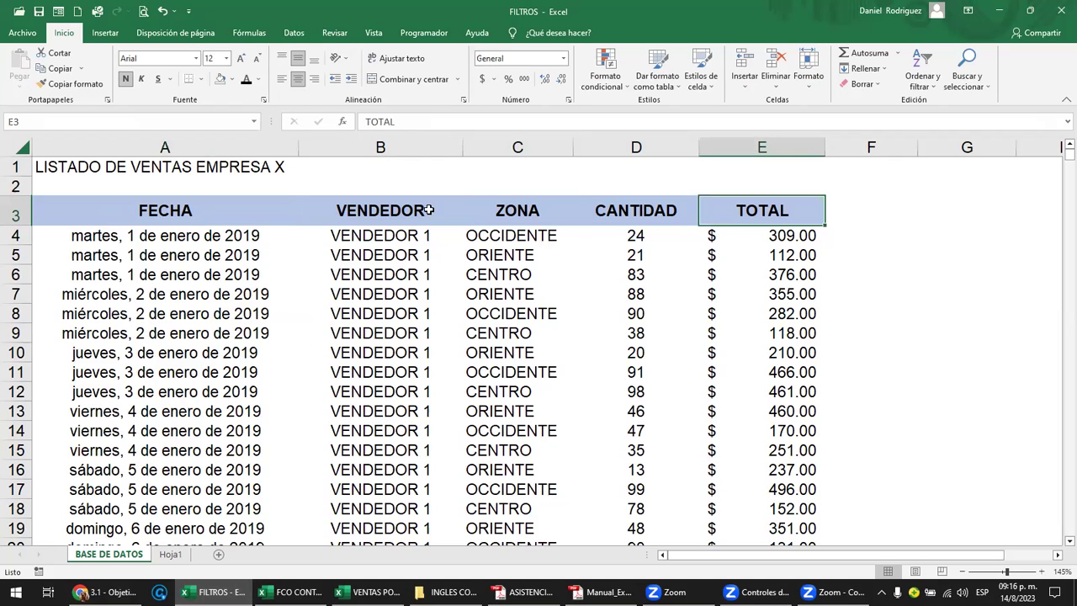
{"action": "left_click", "coordinate": [73, 212]}
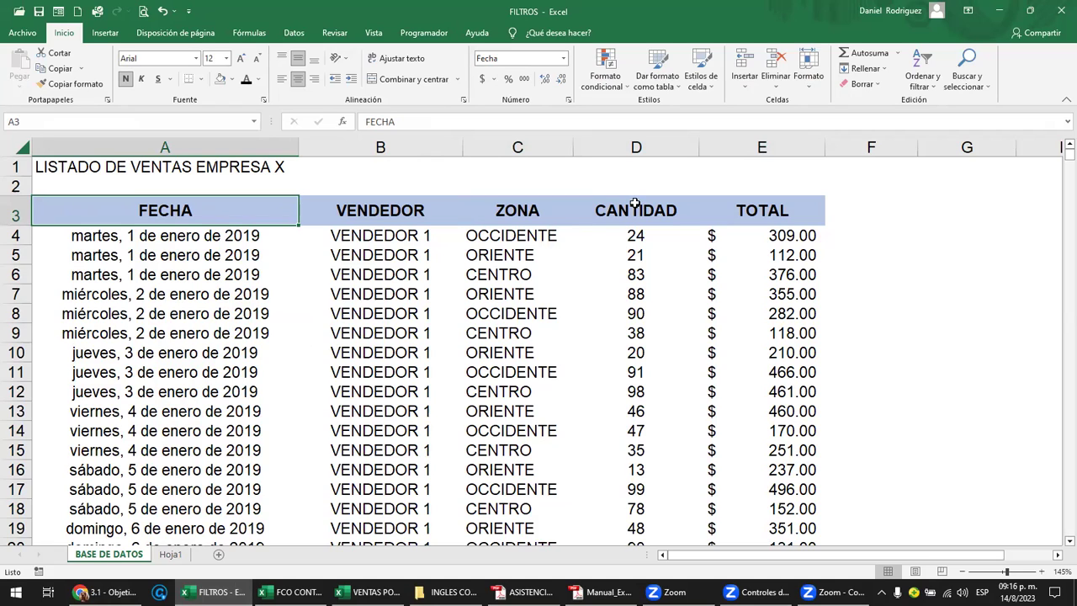
{"action": "key", "text": "ctrl+shift+l"}
{"action": "key", "text": "ctrl+shift+l"}
{"action": "key", "text": "ctrl+shift+l"}
{"action": "key", "text": "ctrl+shift+l"}
{"action": "key", "text": "ctrl+shift+l"}
{"action": "key", "text": "ctrl+shift+l"}
{"action": "left_click", "coordinate": [772, 210]}
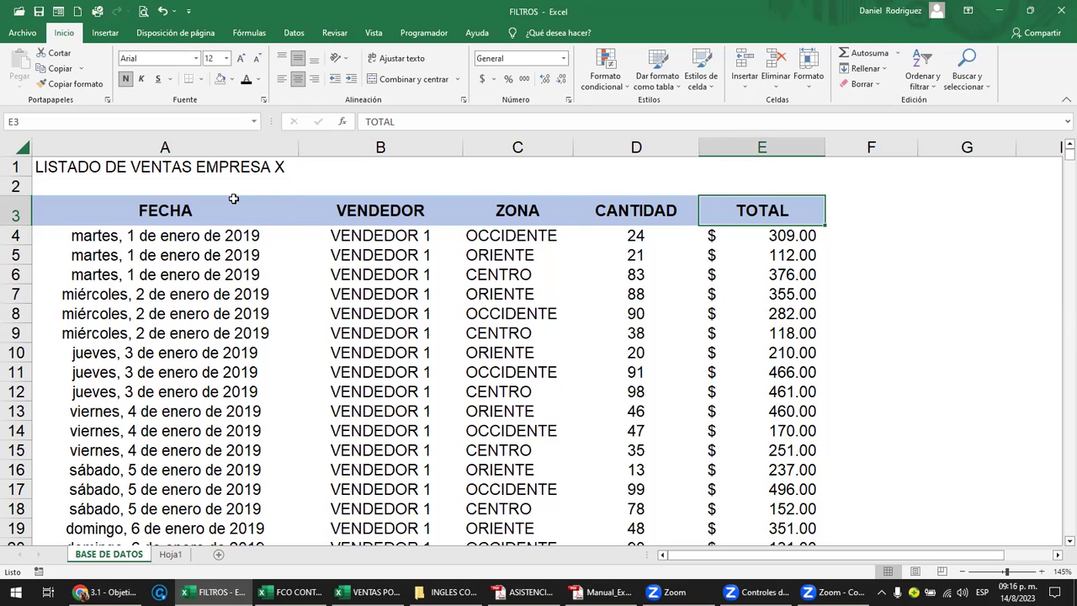
{"action": "left_click_drag", "start_coordinate": [595, 220], "coordinate": [744, 213]}
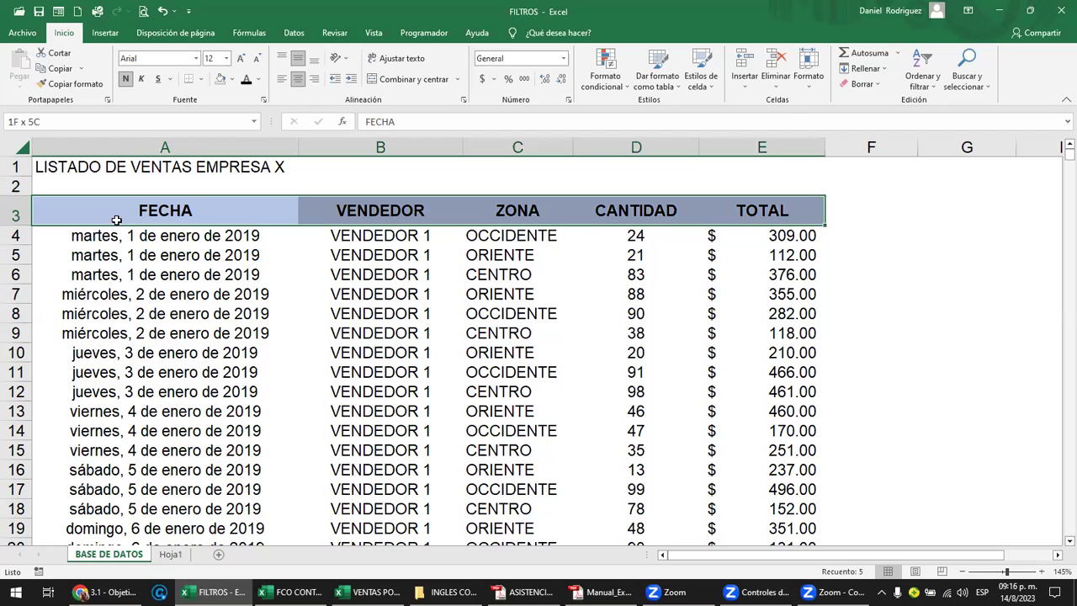
{"action": "left_click_drag", "start_coordinate": [273, 182], "coordinate": [573, 180]}
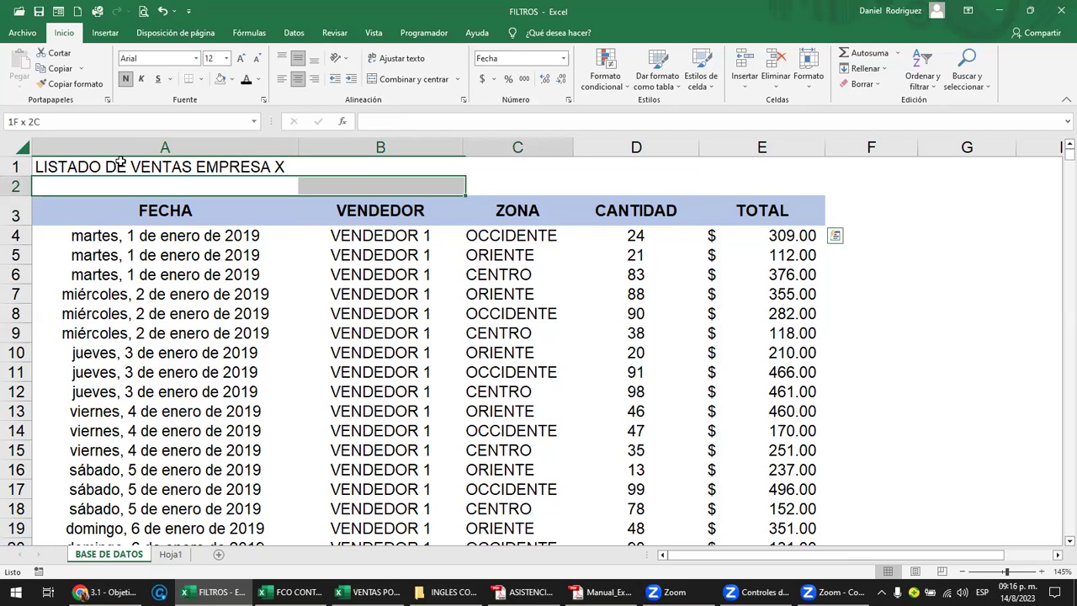
{"action": "key", "text": "ctrl+c"}
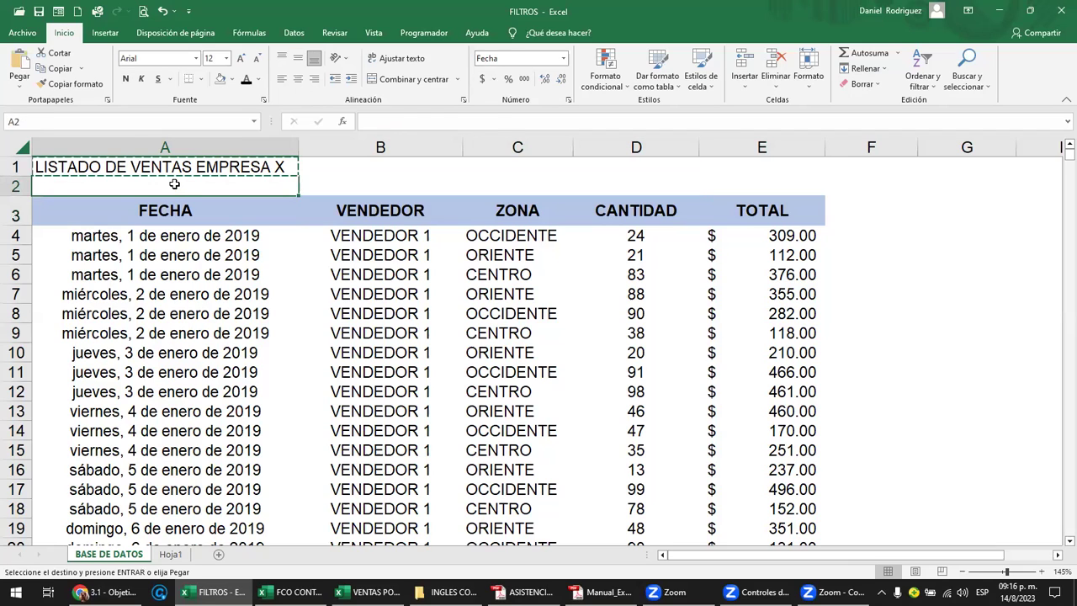
{"action": "key", "text": "Return"}
{"action": "key", "text": "Delete"}
{"action": "key", "text": "Down"}
{"action": "key", "text": "Down"}
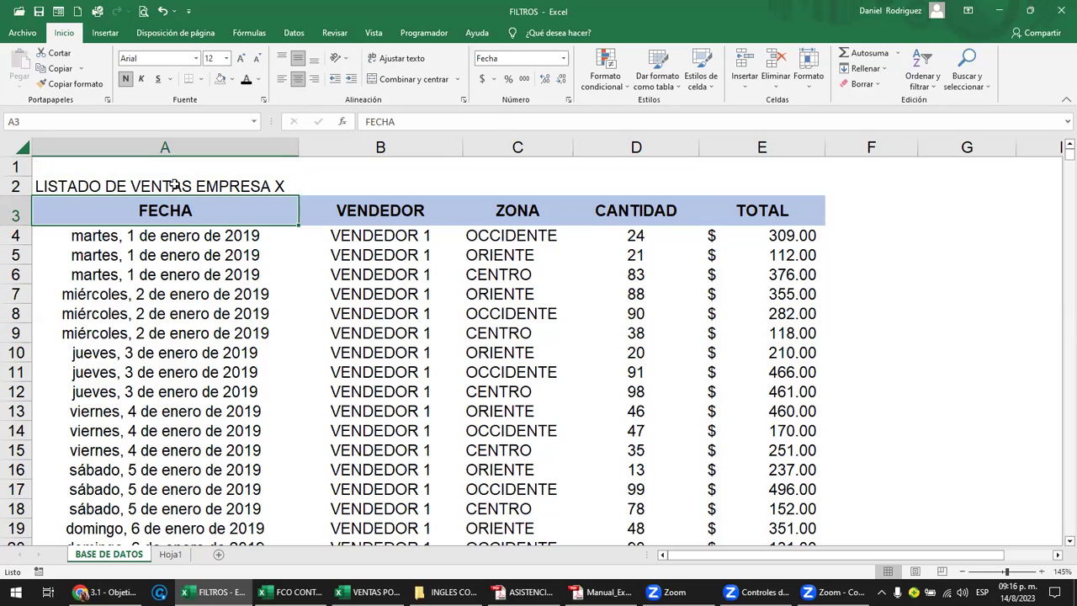
{"action": "left_click", "coordinate": [172, 184]}
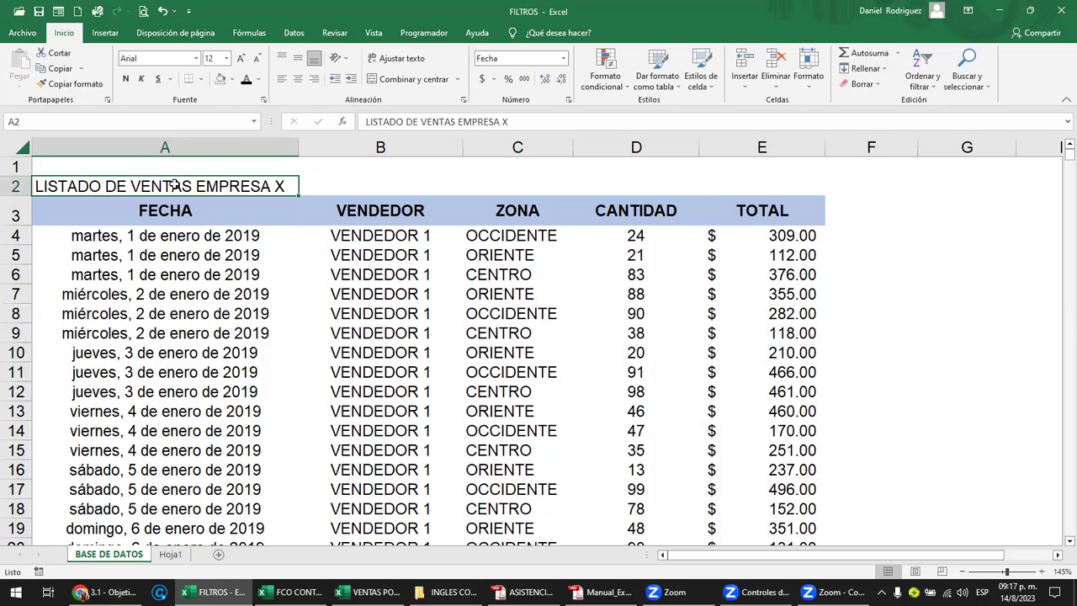
{"action": "key", "text": "ctrl+shift+l"}
{"action": "key", "text": "ctrl+shift+l"}
{"action": "key", "text": "Up"}
{"action": "key", "text": "shift+Down"}
{"action": "key", "text": "ctrl+c"}
{"action": "key", "text": "Return"}
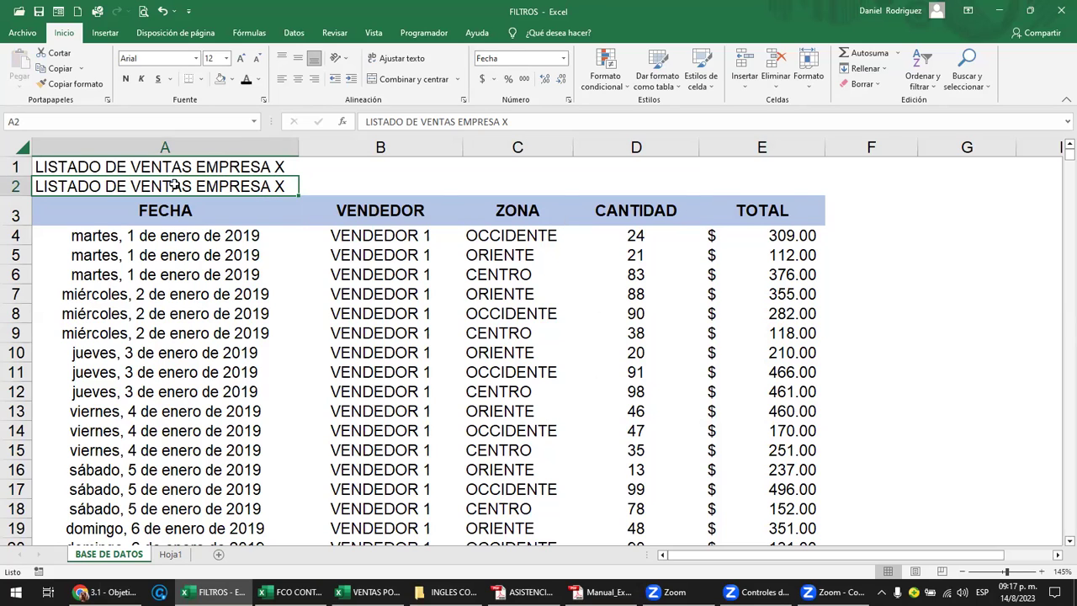
{"action": "key", "text": "Delete"}
{"action": "key", "text": "shift+Up"}
{"action": "key", "text": "shift+Right"}
{"action": "key", "text": "shift+Right"}
{"action": "key", "text": "shift+Right"}
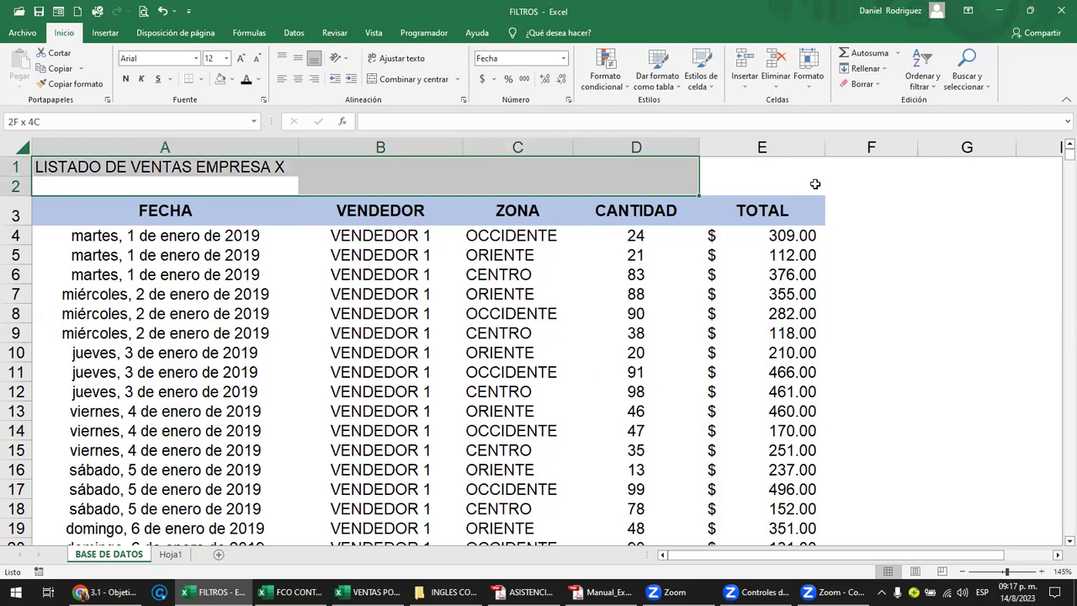
{"action": "mouse_move", "coordinate": [815, 184]}
{"action": "left_mouse_down"}
{"action": "mouse_move", "coordinate": [849, 195]}
{"action": "mouse_move", "coordinate": [868, 295]}
{"action": "left_mouse_up"}
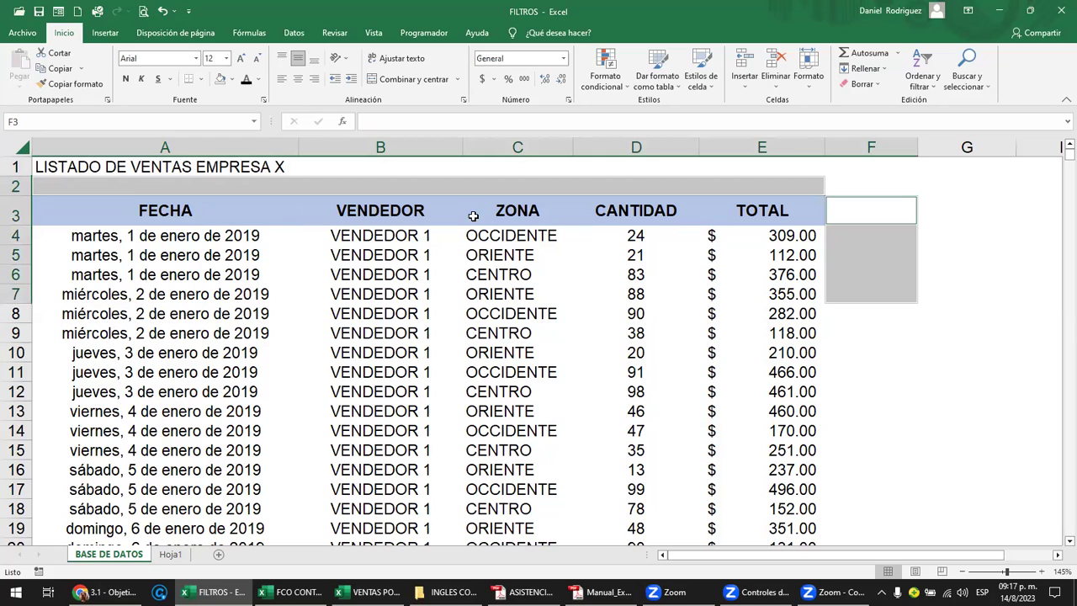
{"action": "left_click", "coordinate": [115, 188]}
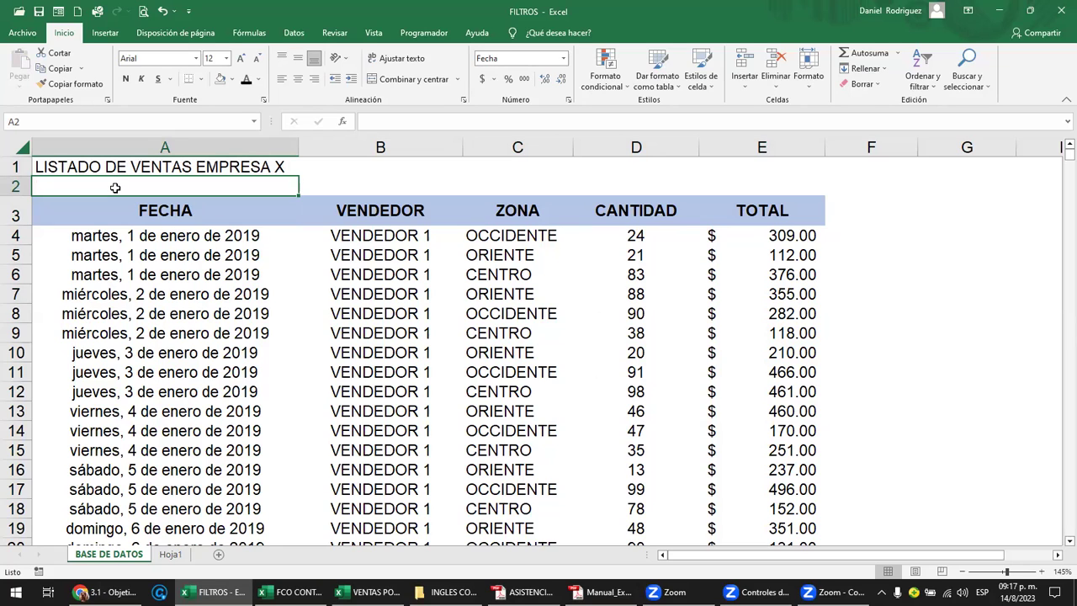
{"action": "left_click", "coordinate": [188, 211]}
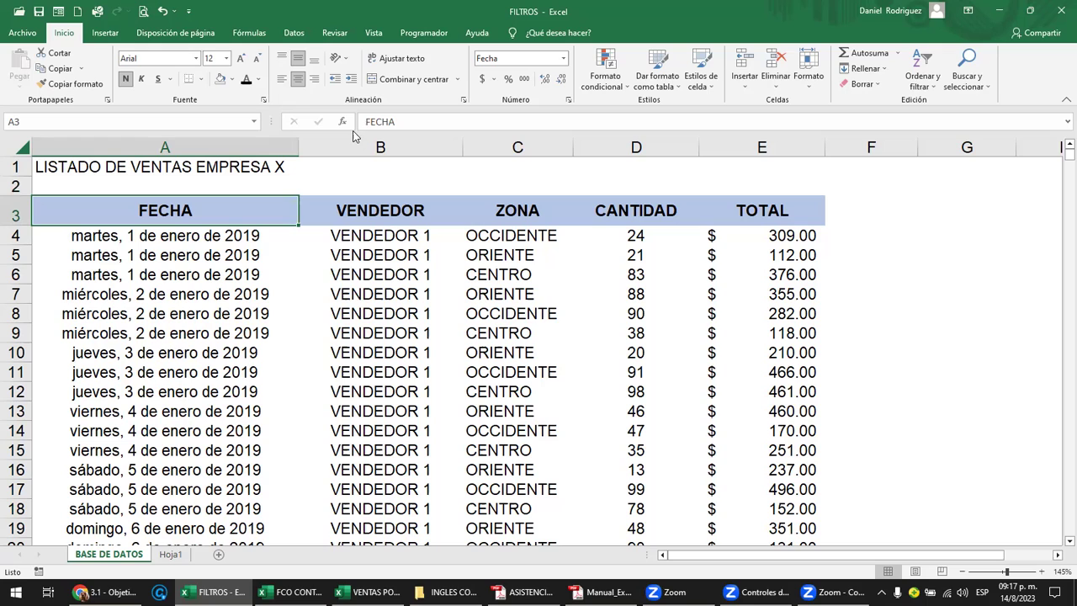
On the Datos tab, toggle Filtro on and off twice, leaving no header filter arrows
{"action": "left_click", "coordinate": [295, 36]}
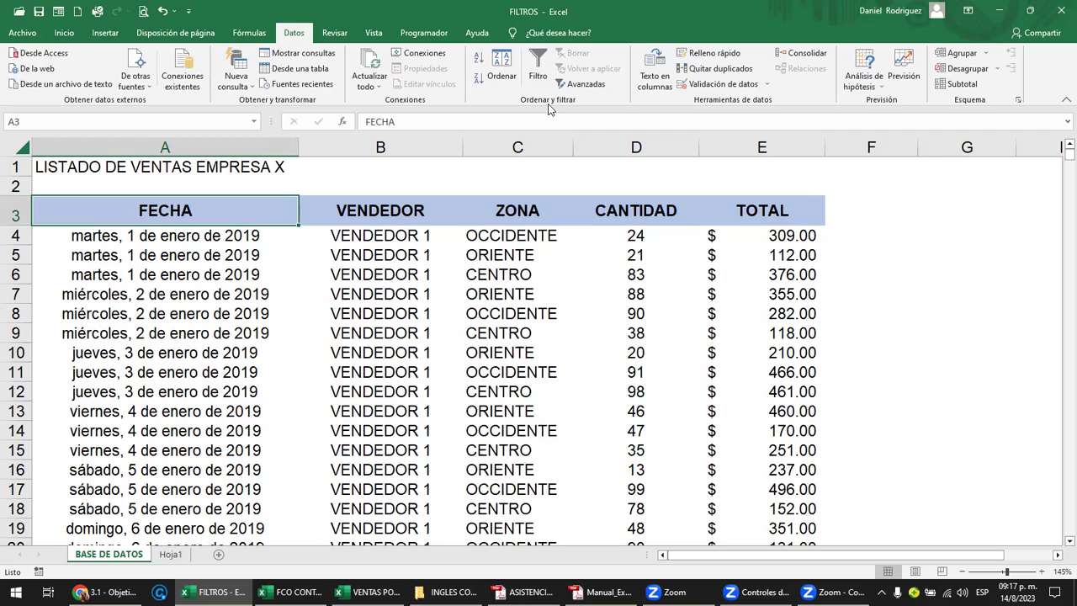
{"action": "left_click", "coordinate": [515, 88]}
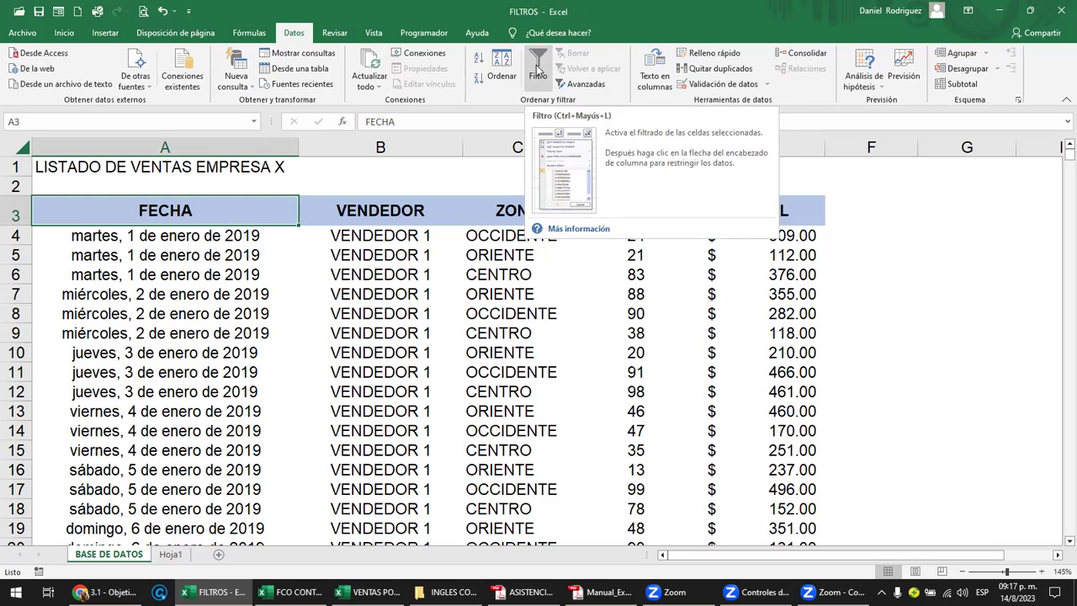
{"action": "left_click", "coordinate": [537, 67]}
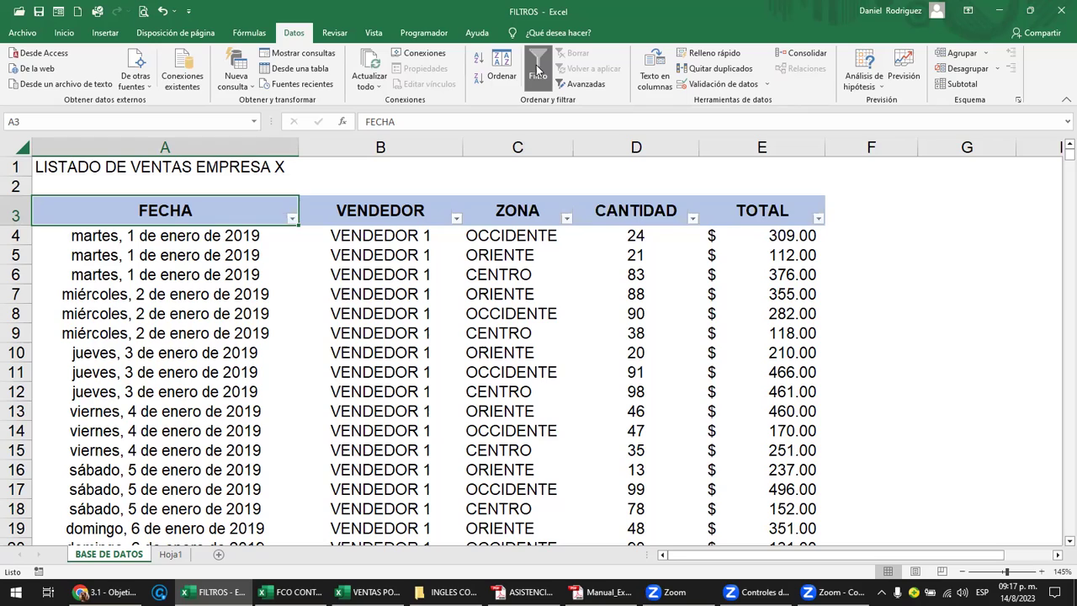
{"action": "left_click", "coordinate": [537, 67]}
{"action": "left_click", "coordinate": [537, 68]}
{"action": "left_click", "coordinate": [536, 64]}
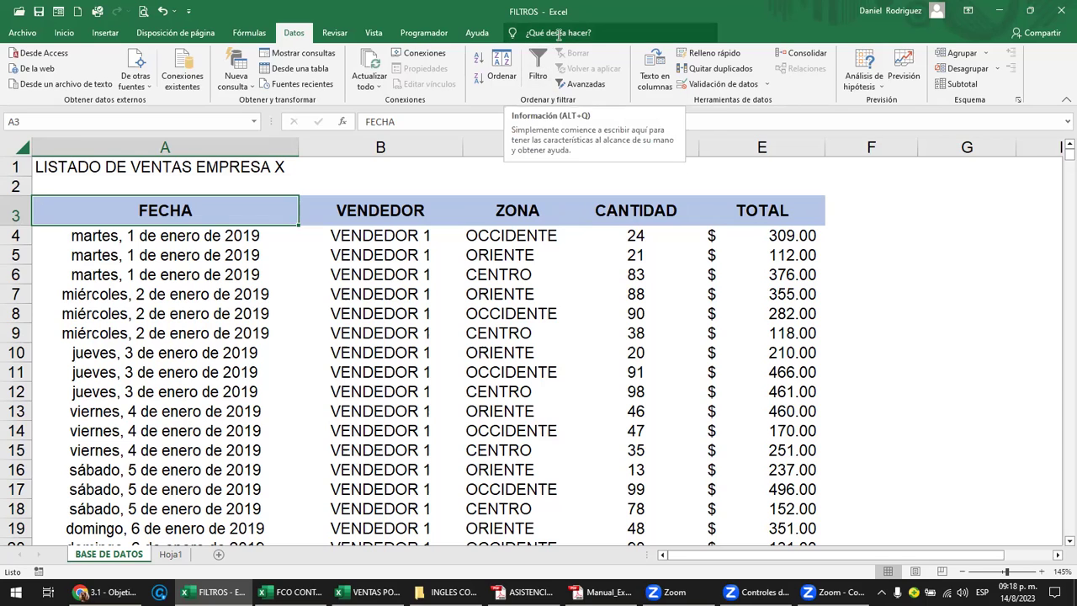
Search FILTRO in the ¿Qué desea hacer? box to add, then remove, header filters
{"action": "left_click", "coordinate": [559, 35]}
{"action": "type", "text": "FILTRO"}
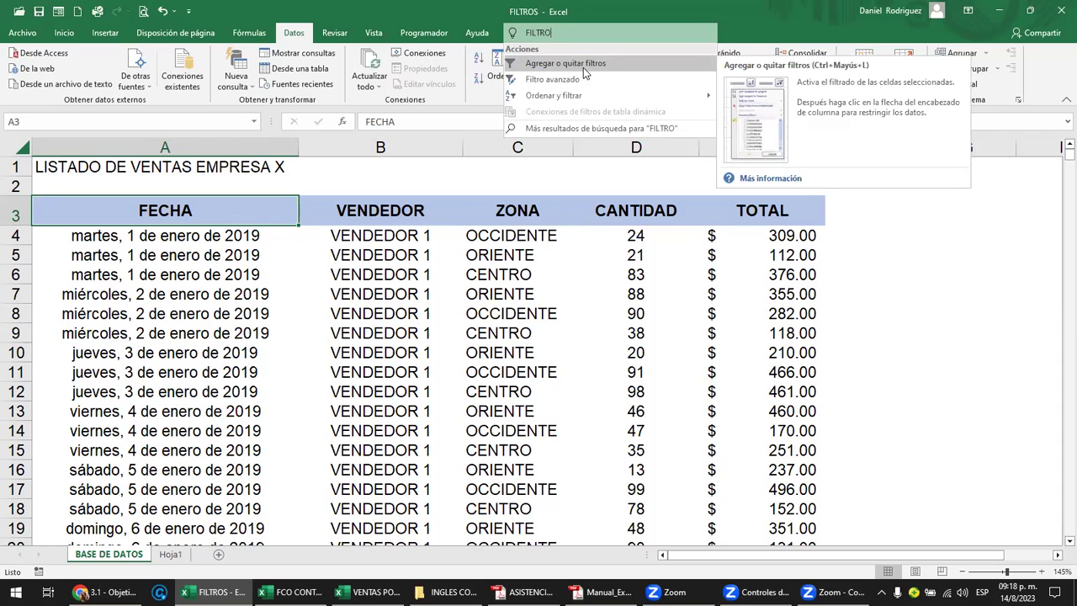
{"action": "left_click", "coordinate": [584, 64]}
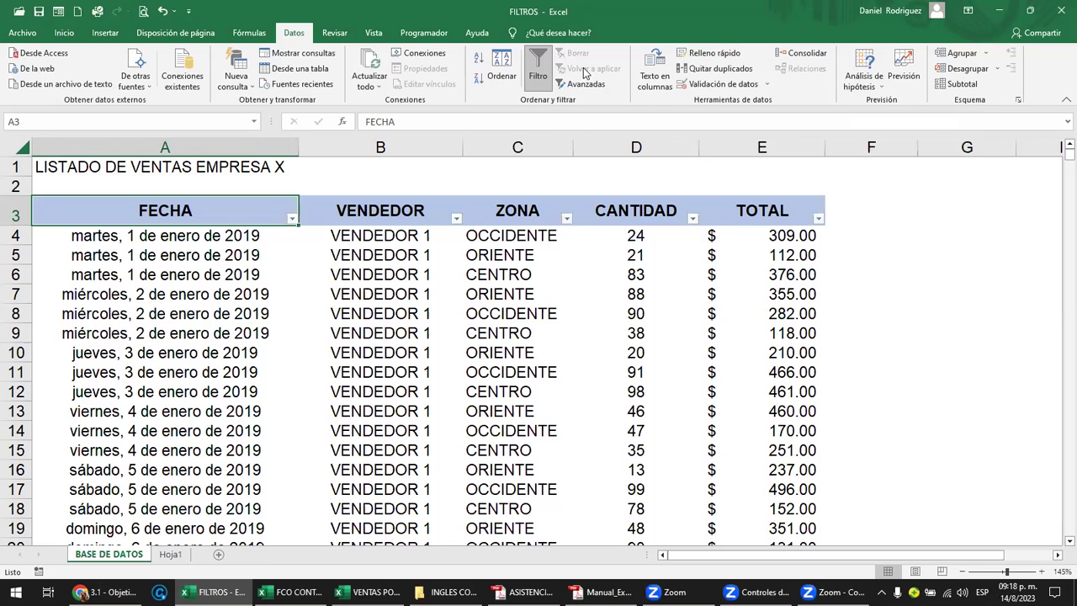
{"action": "left_click", "coordinate": [560, 38]}
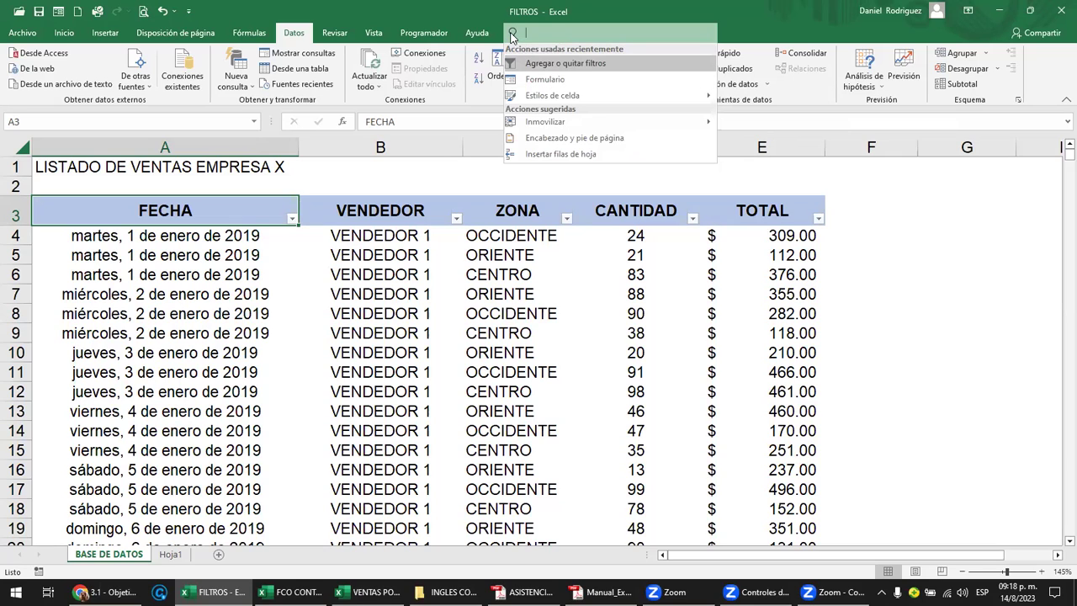
{"action": "left_click", "coordinate": [570, 65]}
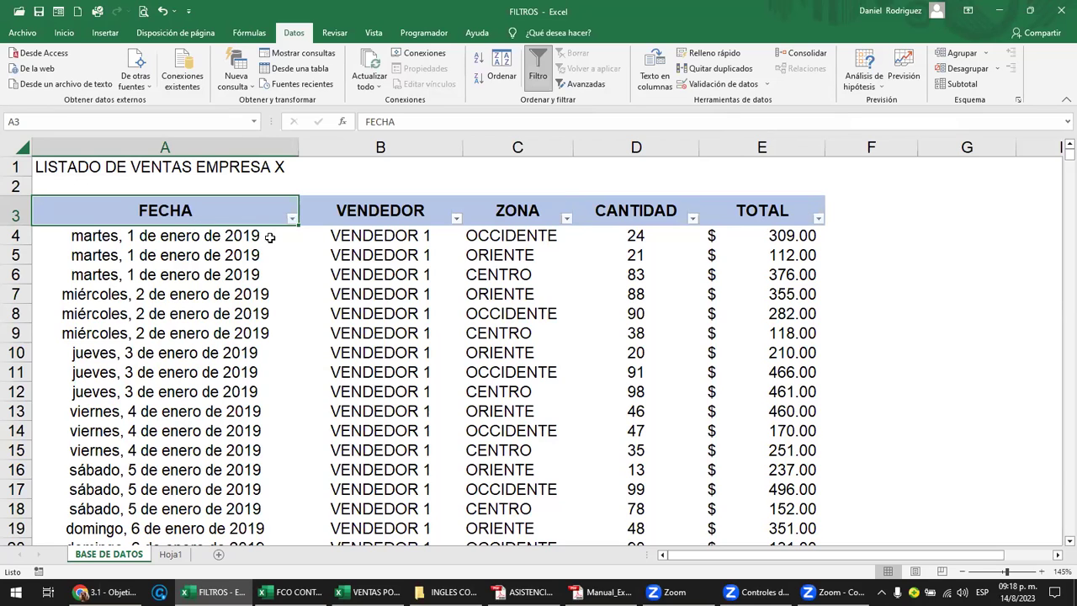
Toggle filters with Ctrl+Shift+L until the arrows stay on, then select the ZONA header
{"action": "key", "text": "ctrl+shift+l"}
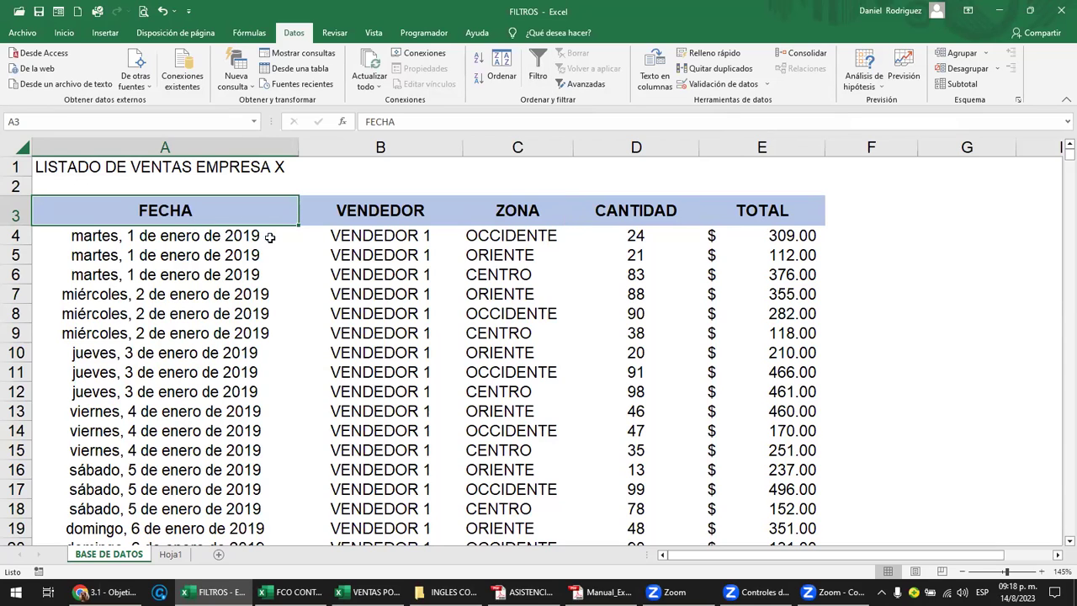
{"action": "key", "text": "ctrl+shift+l"}
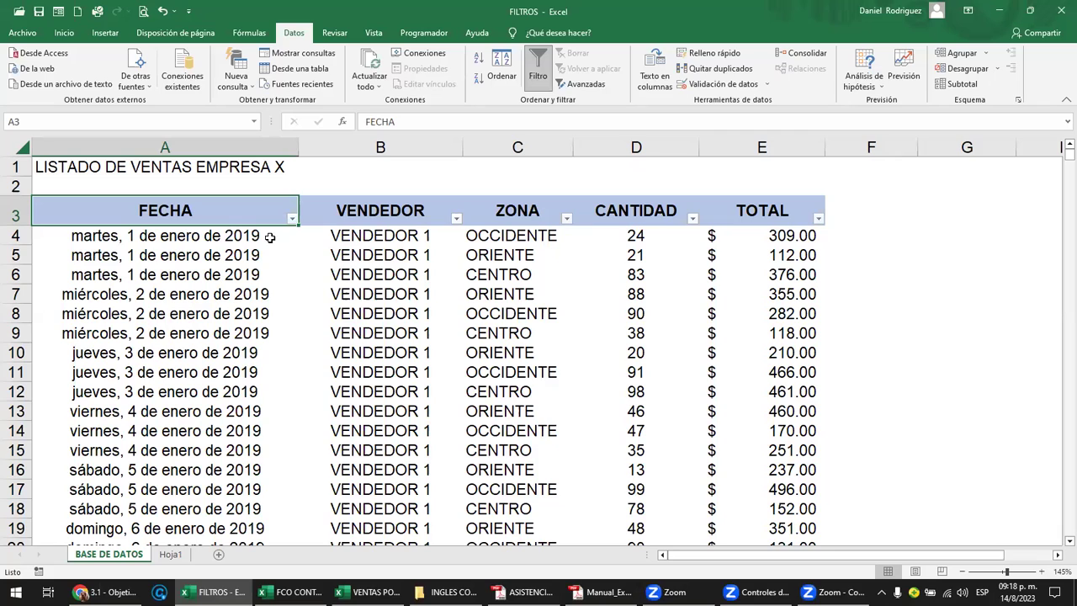
{"action": "key", "text": "ctrl+shift+l"}
{"action": "key", "text": "ctrl+shift+l"}
{"action": "left_click", "coordinate": [933, 309]}
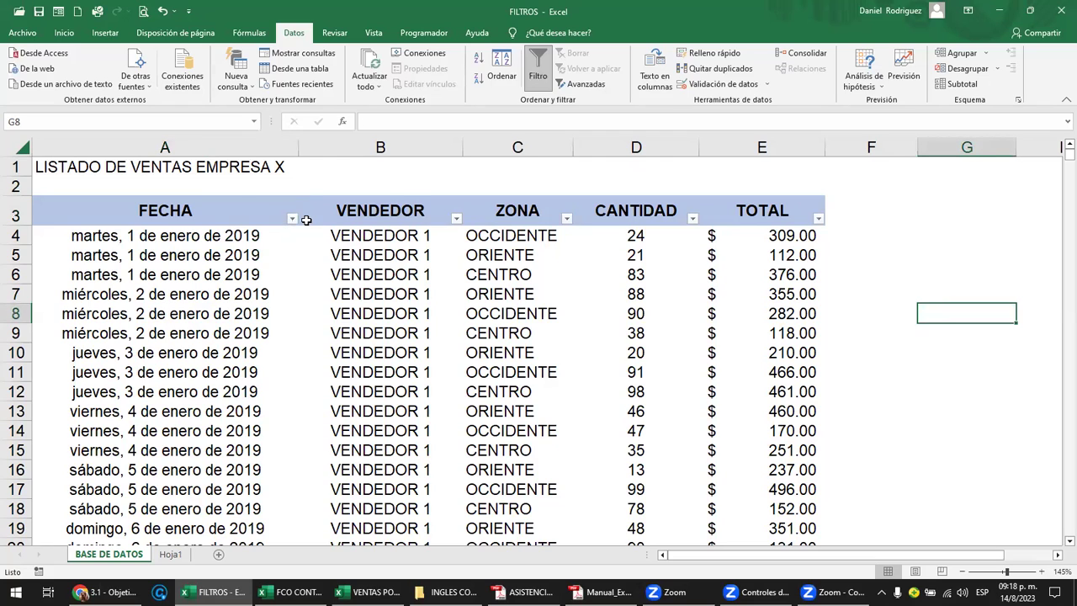
{"action": "mouse_move", "coordinate": [223, 151]}
{"action": "left_mouse_down"}
{"action": "mouse_move", "coordinate": [768, 190]}
{"action": "mouse_move", "coordinate": [779, 226]}
{"action": "left_mouse_up"}
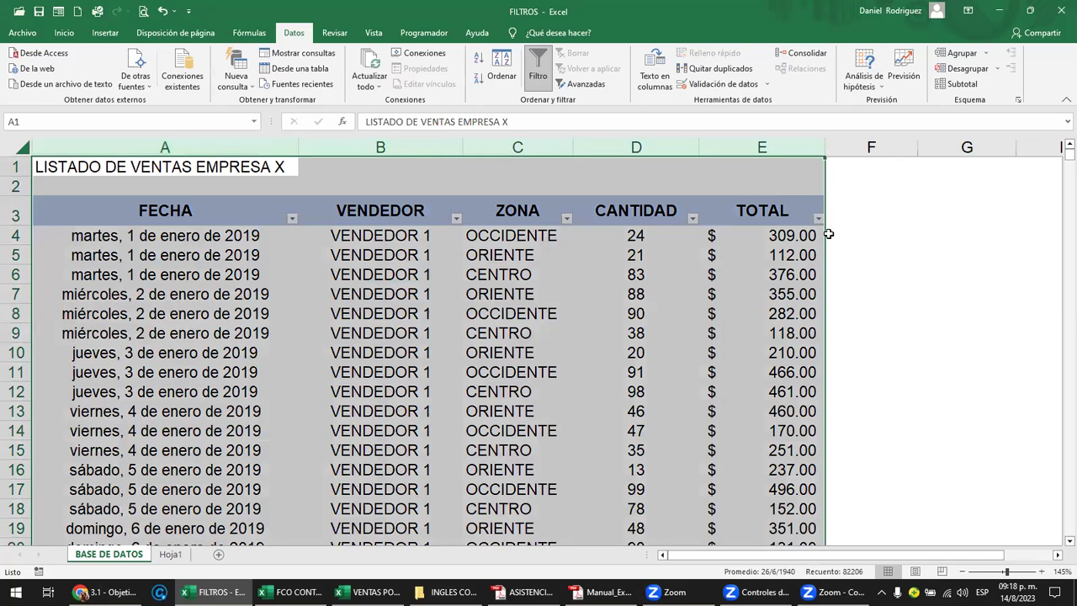
{"action": "left_click", "coordinate": [826, 227]}
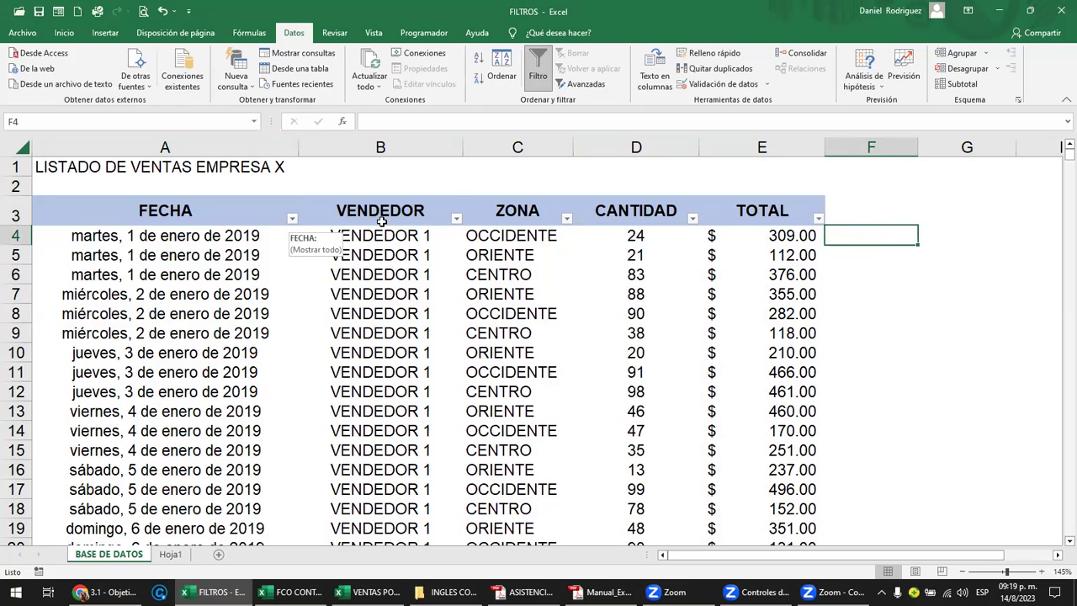
{"action": "left_click", "coordinate": [518, 211]}
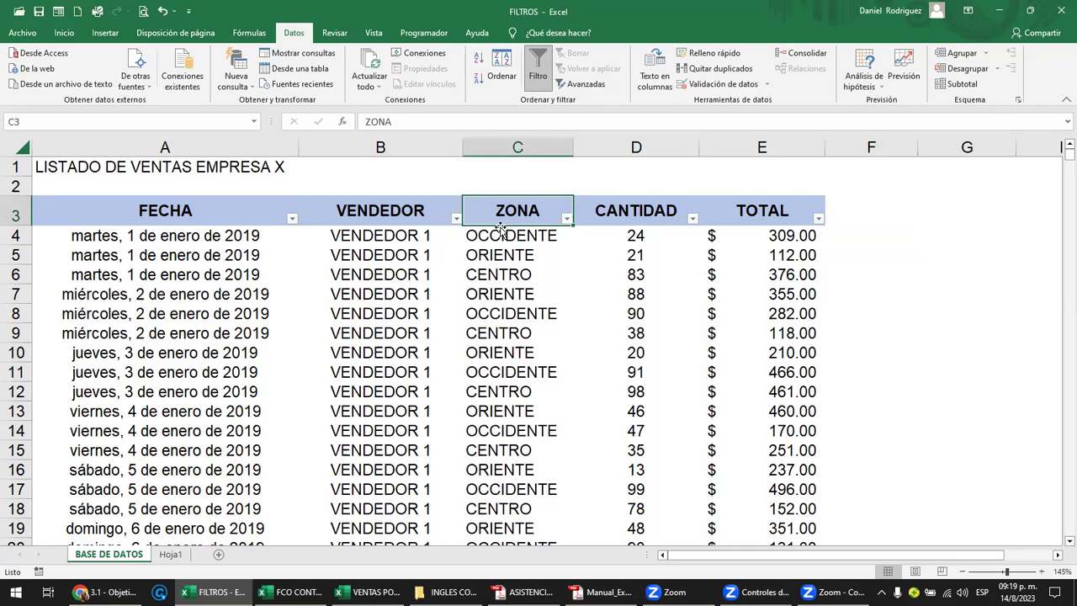
Leave only ORIENTE checked in the ZONA filter and apply it, showing 5480 of 16440 records
{"action": "left_click", "coordinate": [567, 221]}
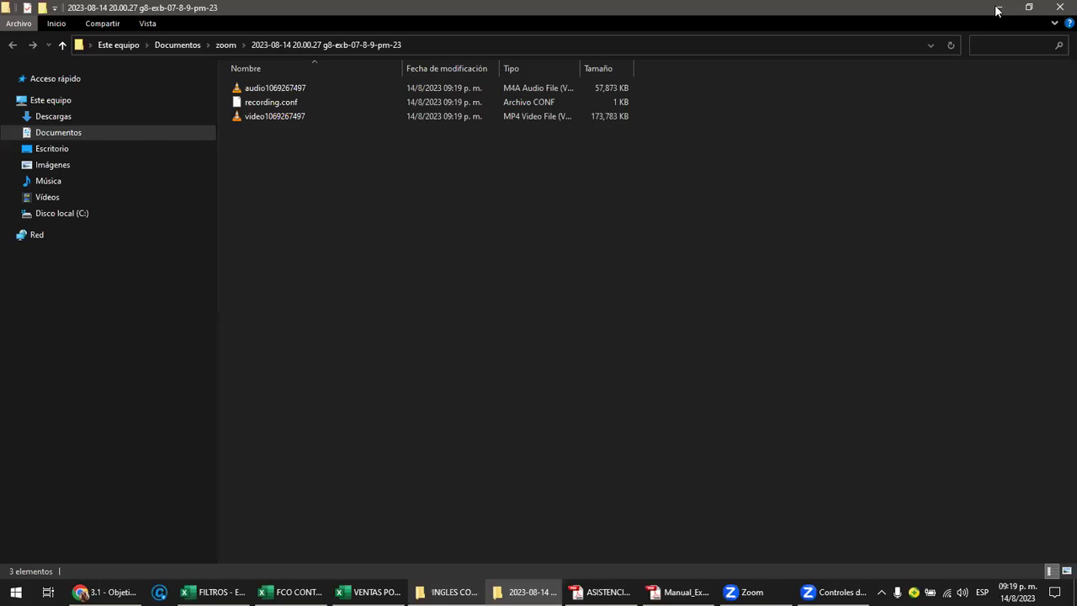
{"action": "left_click", "coordinate": [999, 8]}
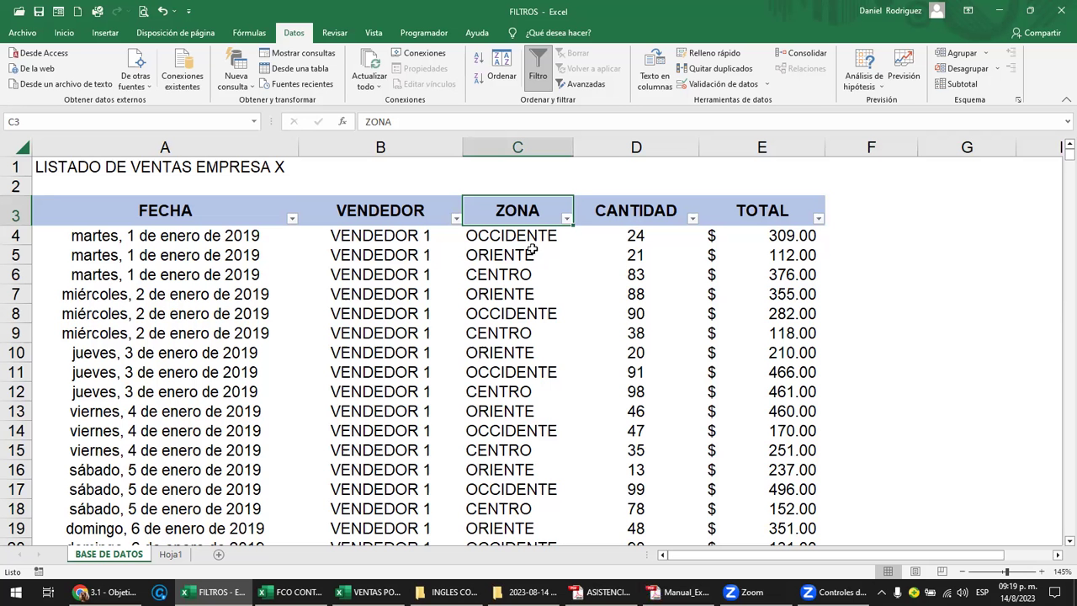
{"action": "left_click", "coordinate": [567, 219]}
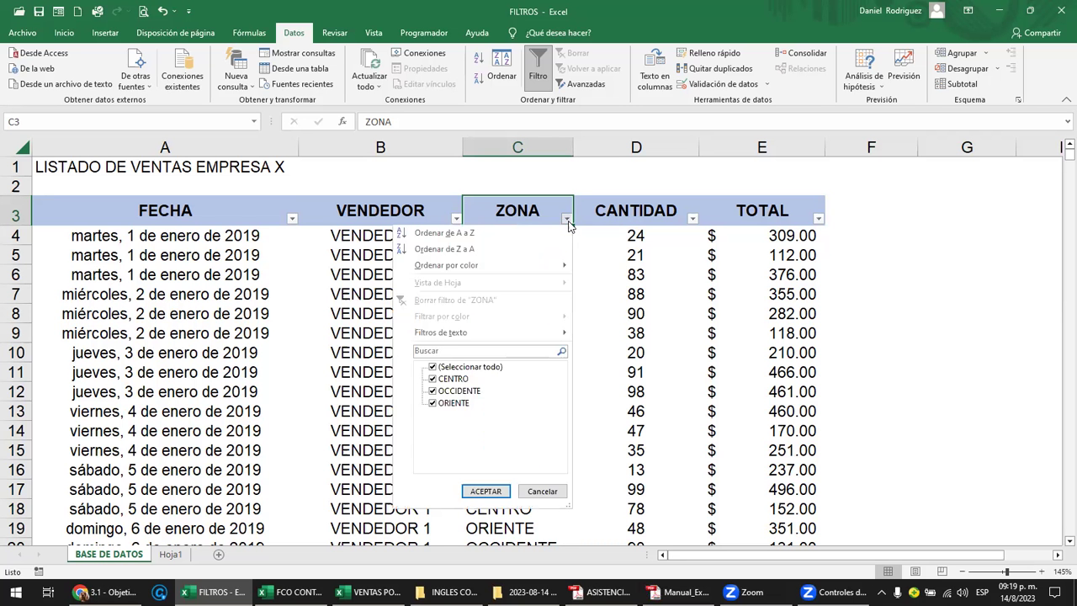
{"action": "left_click", "coordinate": [432, 371]}
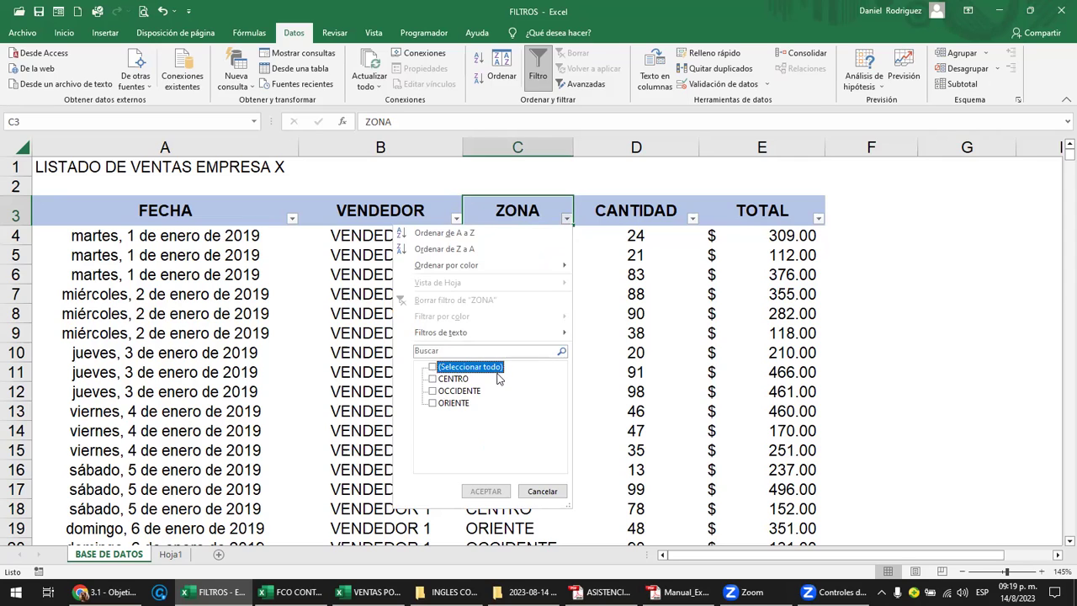
{"action": "left_click", "coordinate": [432, 404]}
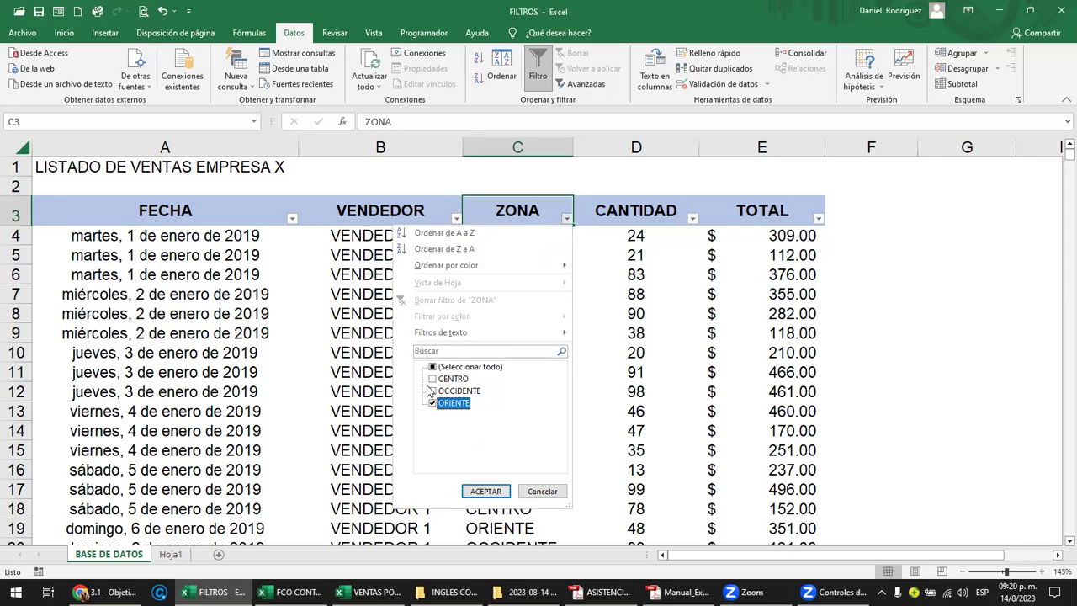
{"action": "left_click", "coordinate": [432, 380]}
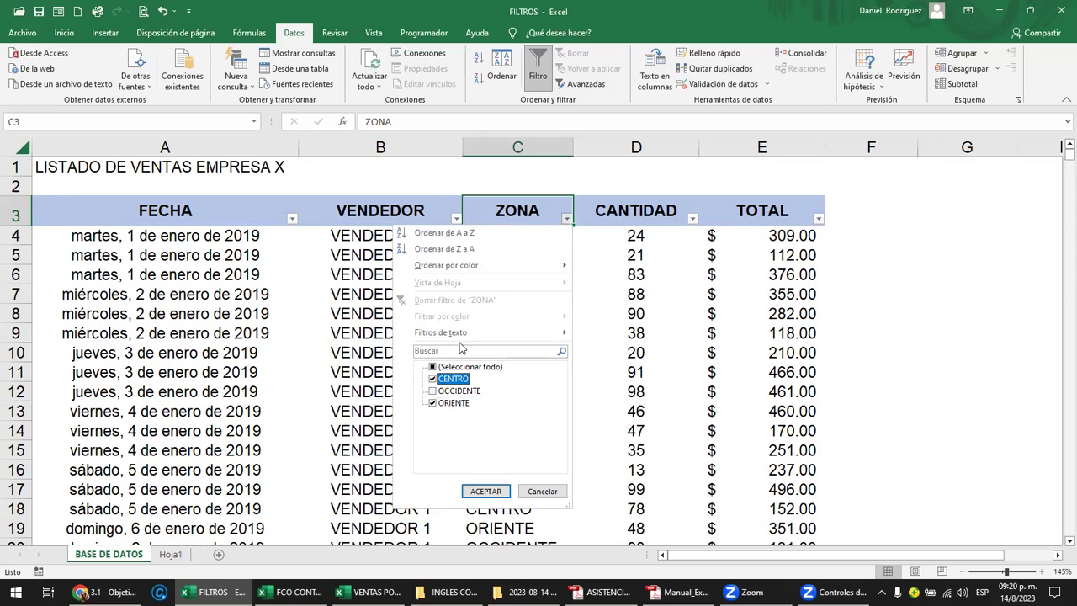
{"action": "left_click", "coordinate": [454, 392]}
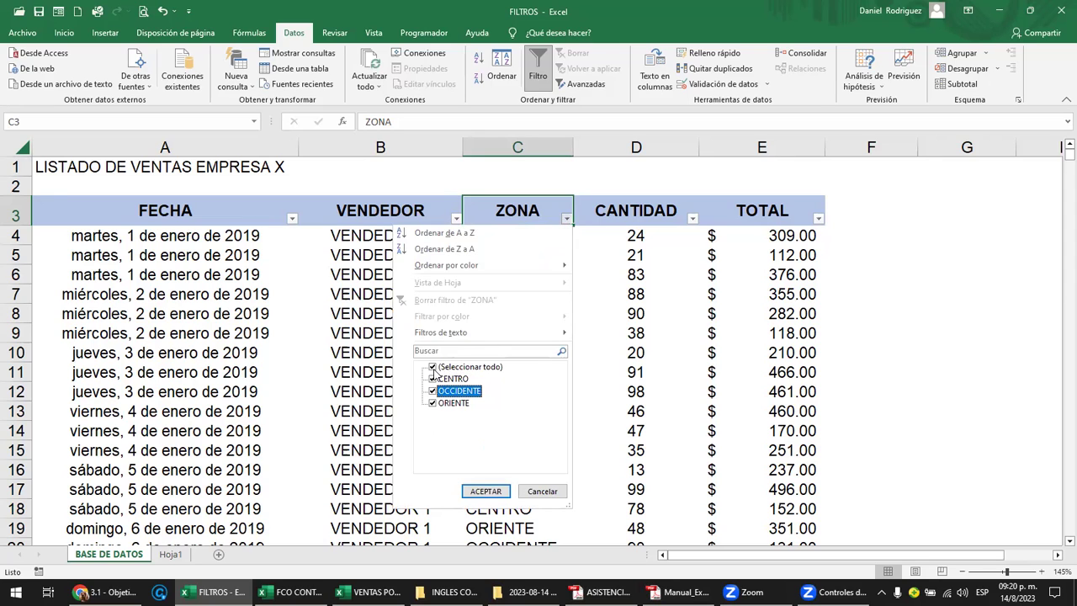
{"action": "left_click", "coordinate": [433, 368]}
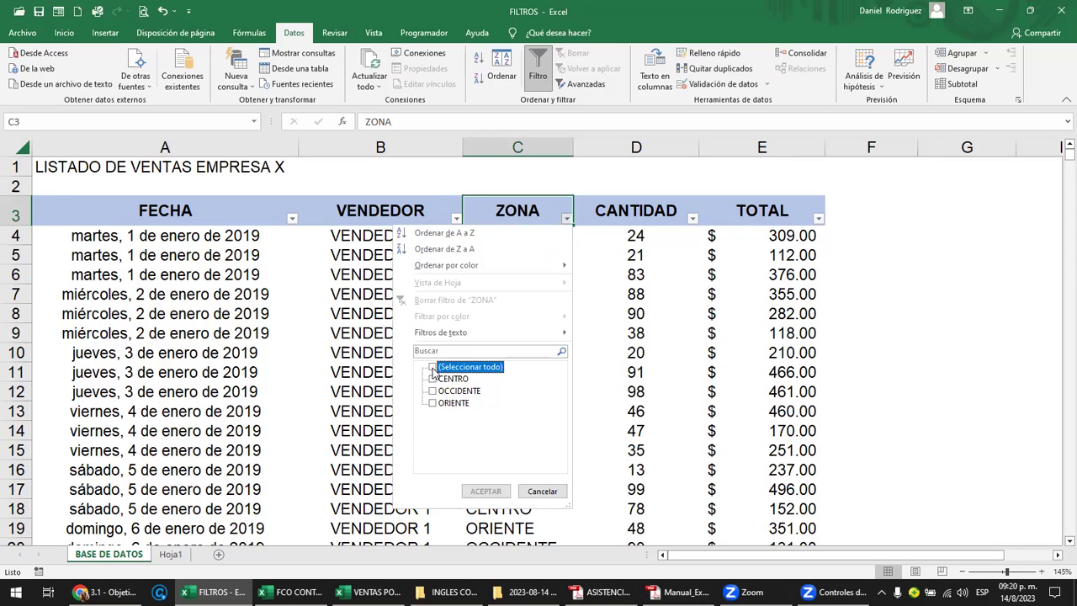
{"action": "left_click", "coordinate": [433, 368]}
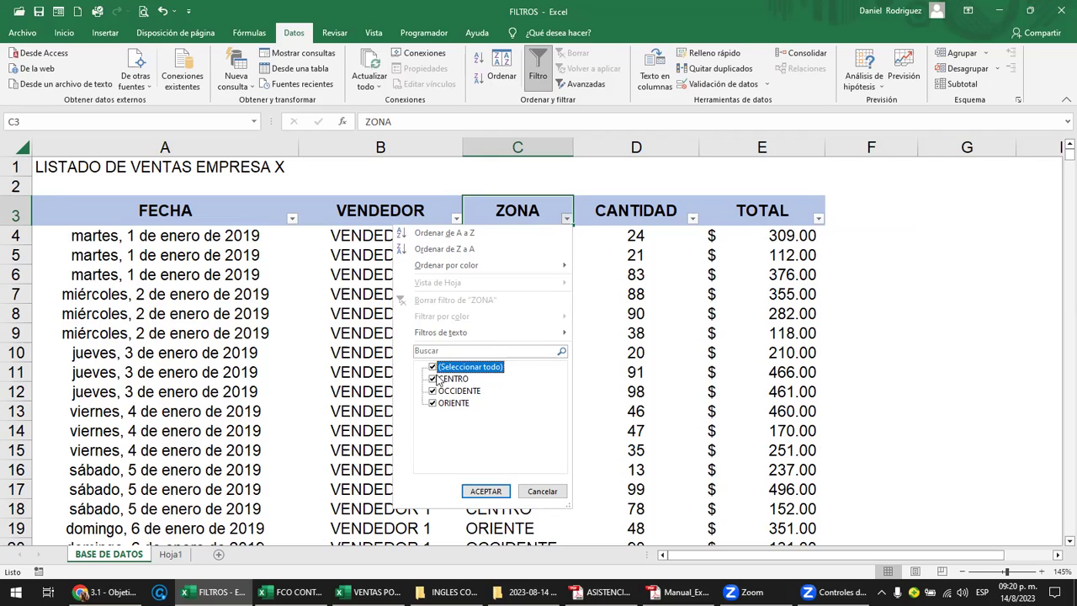
{"action": "left_click", "coordinate": [433, 380]}
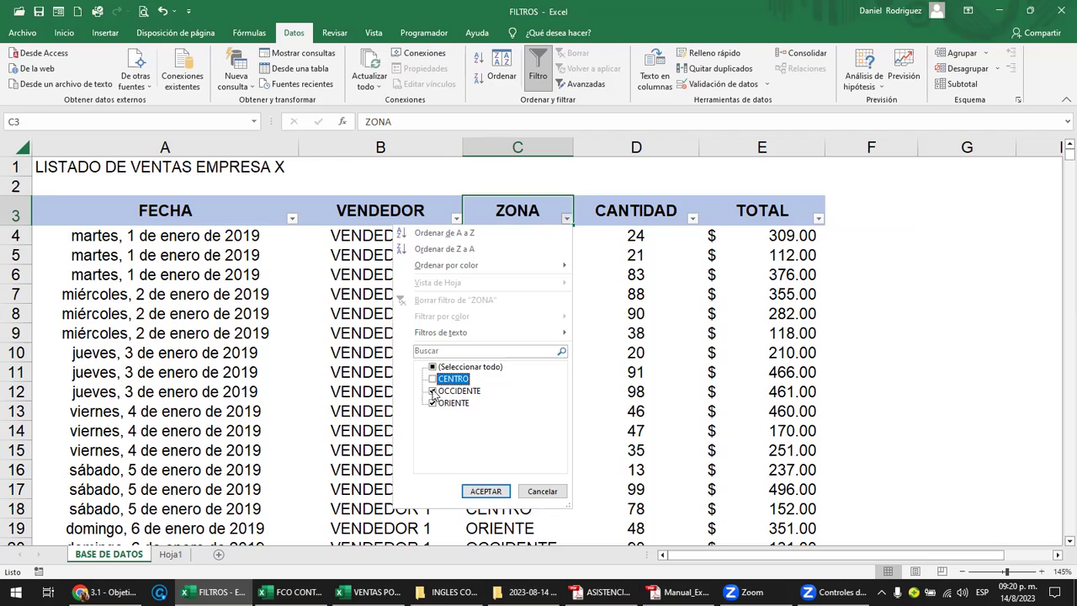
{"action": "left_click", "coordinate": [433, 392]}
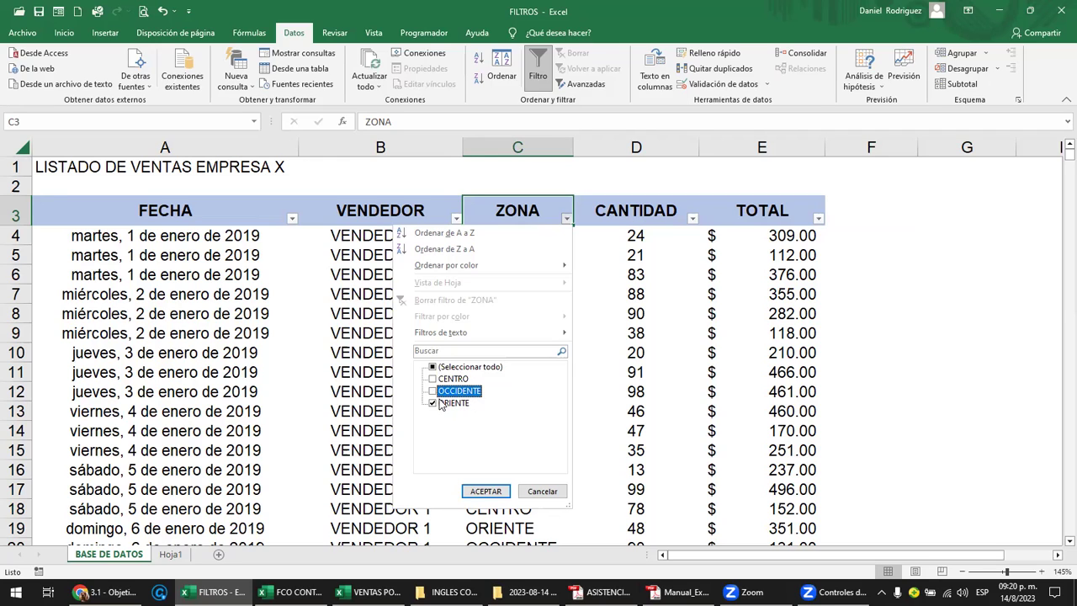
{"action": "left_click", "coordinate": [484, 491]}
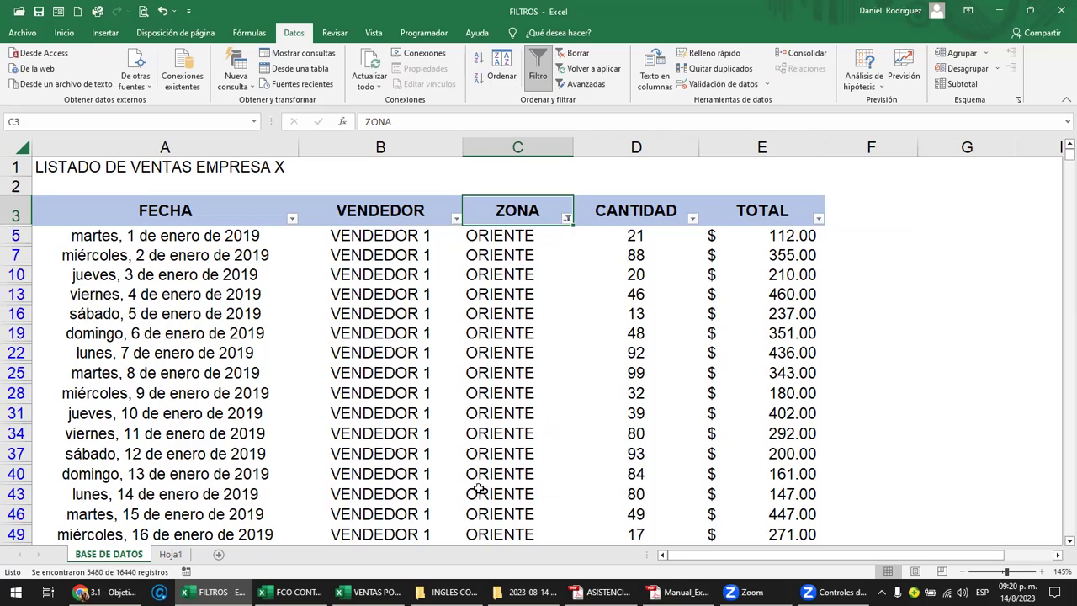
Apply the ZONA filter showing only the ORIENTE sales rows
{"action": "left_click", "coordinate": [518, 145]}
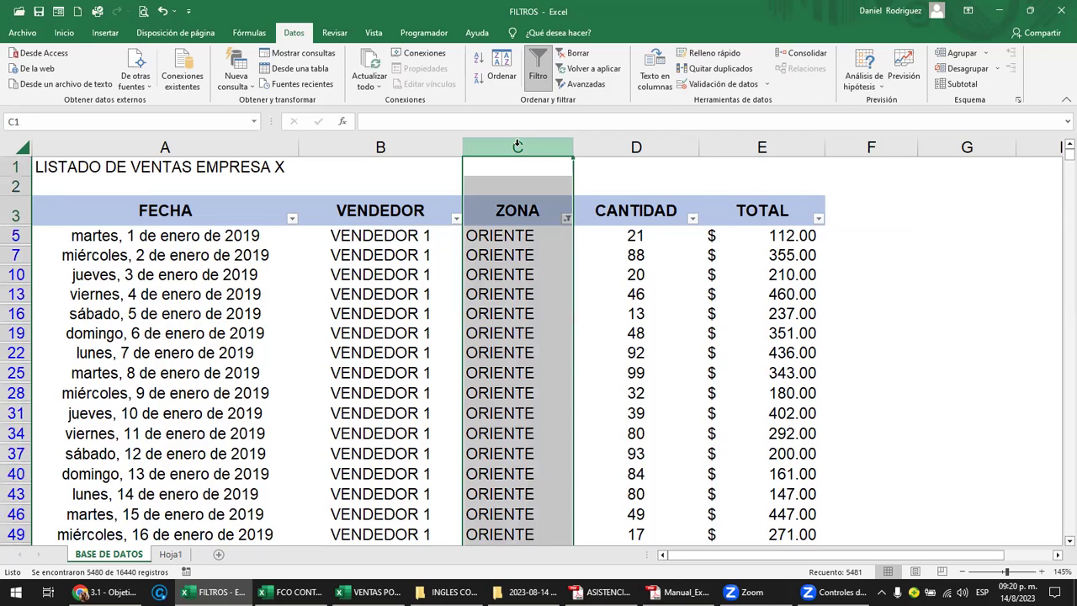
{"action": "left_click", "coordinate": [529, 207]}
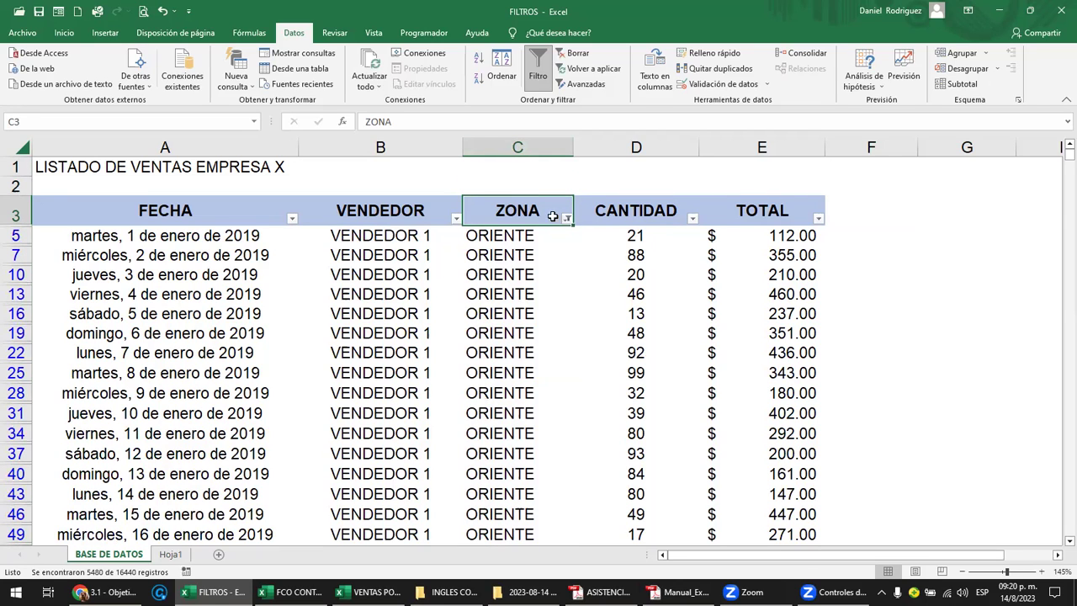
{"action": "left_click", "coordinate": [568, 219]}
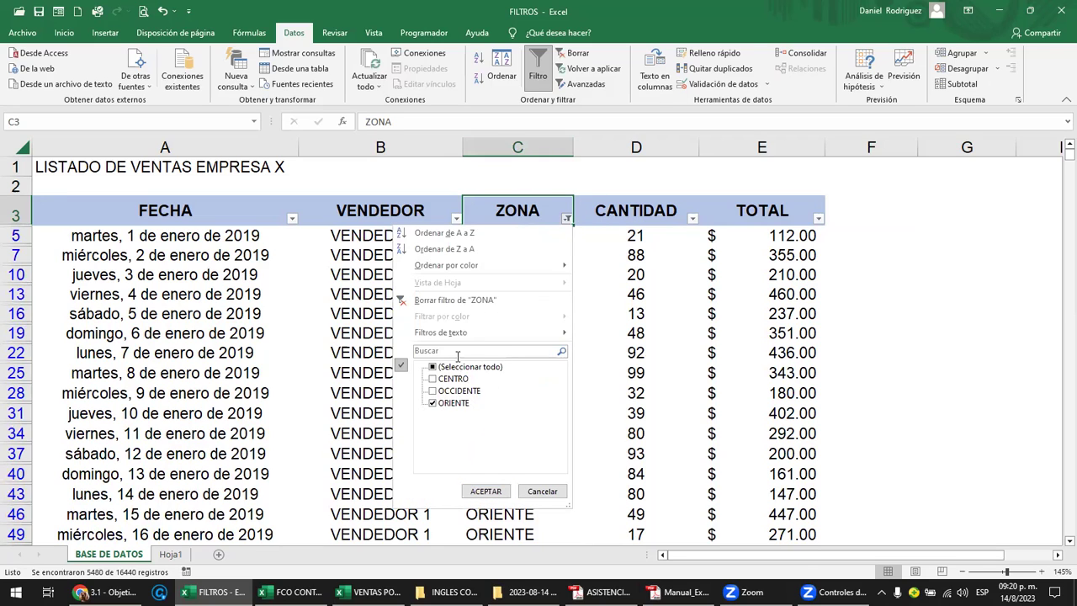
{"action": "left_click", "coordinate": [493, 493]}
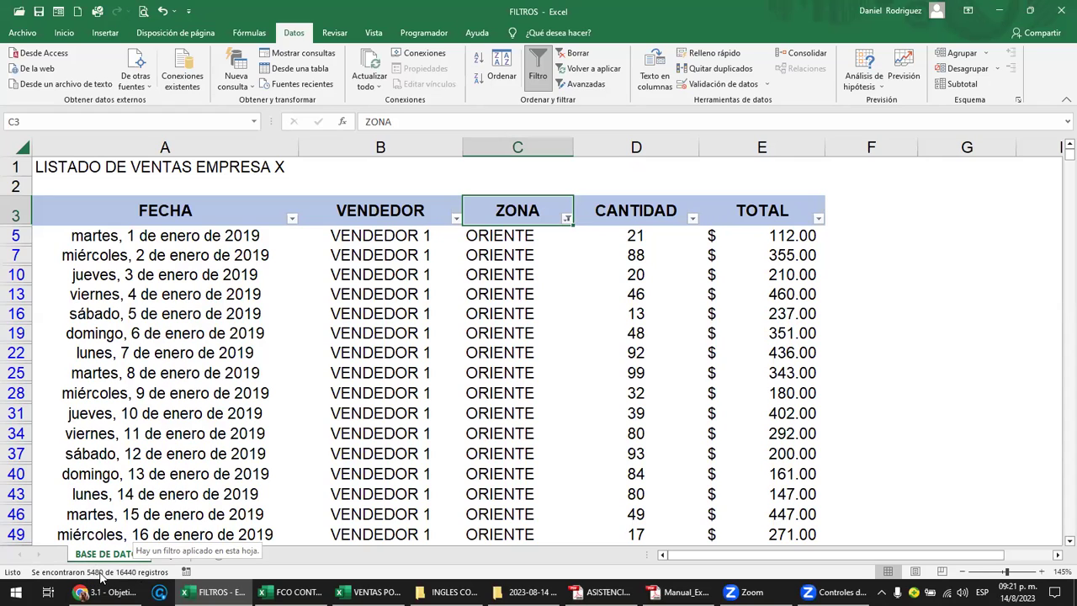
Switch the ZONA filter from ORIENTE to show only OCCIDENTE rows
{"action": "left_click", "coordinate": [567, 219]}
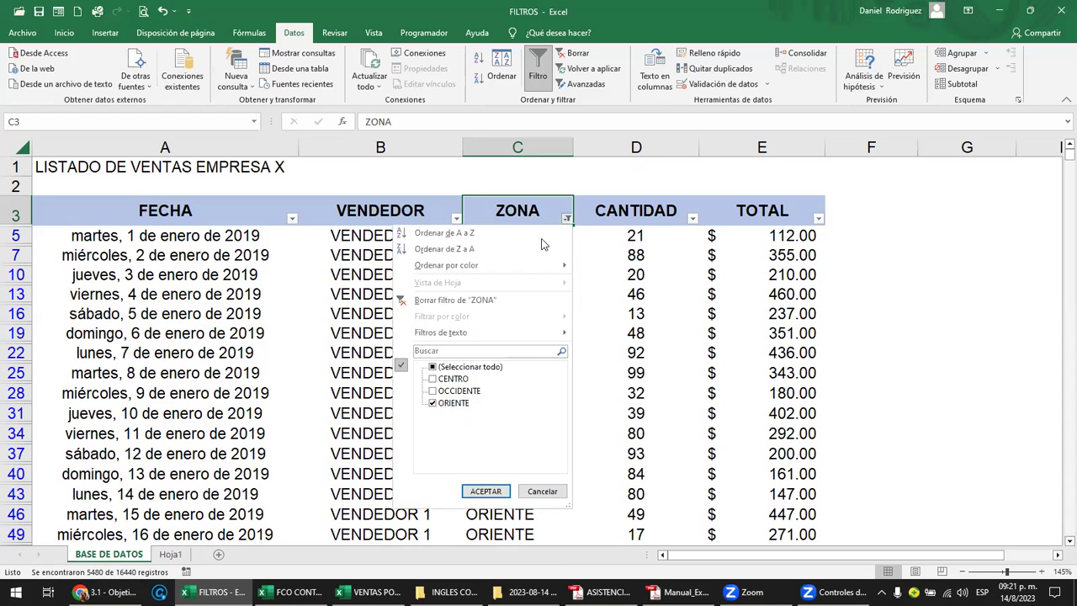
{"action": "left_click", "coordinate": [433, 404]}
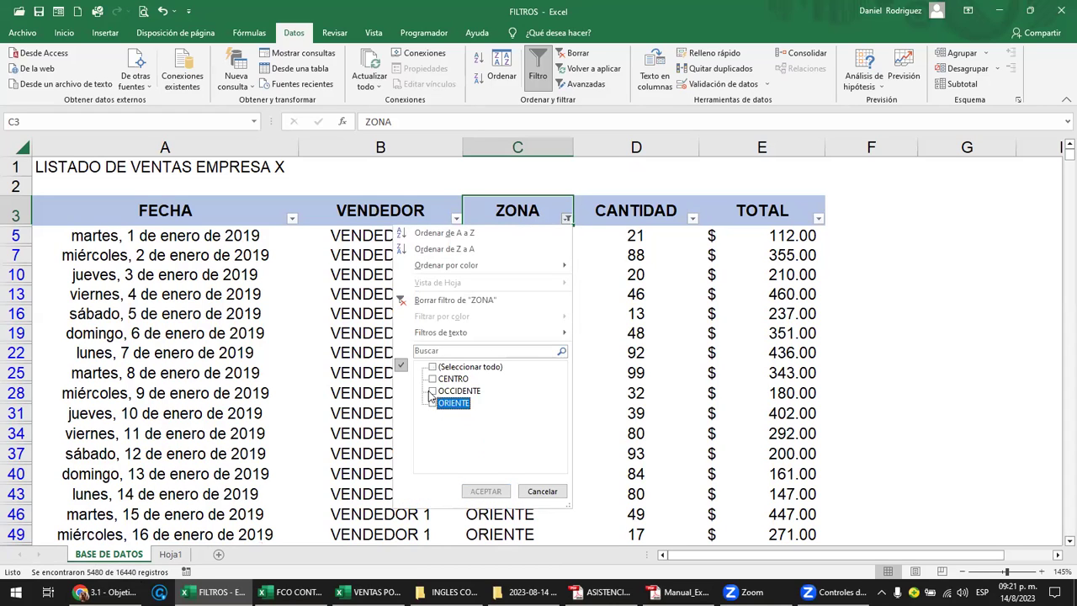
{"action": "left_click", "coordinate": [433, 392]}
{"action": "left_click", "coordinate": [486, 491]}
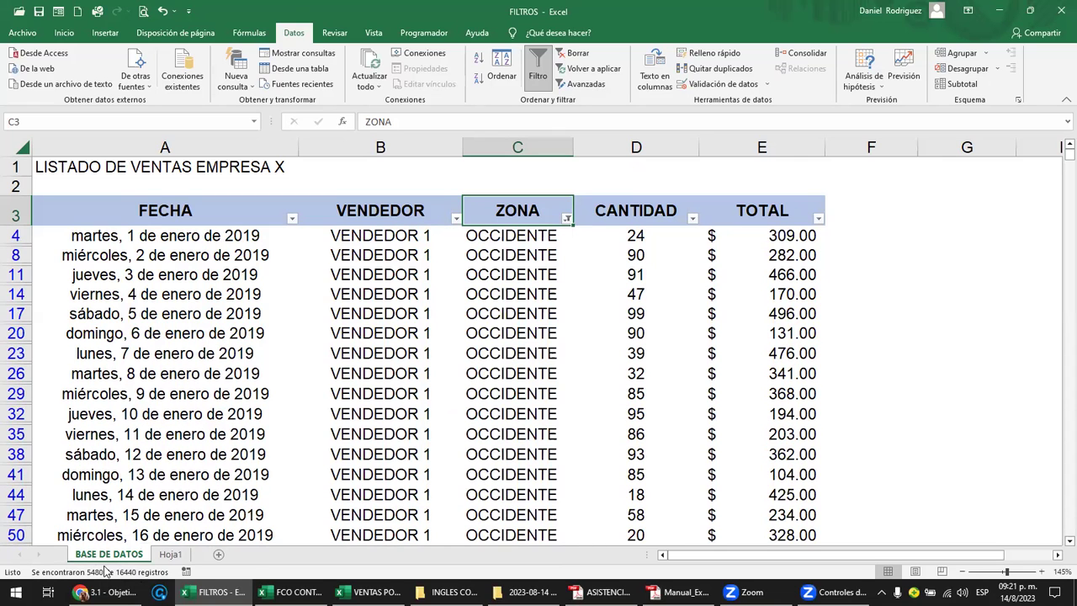
Switch the ZONA filter to CENTRO only, then clear the ZONA filter entirely
{"action": "left_click", "coordinate": [567, 218]}
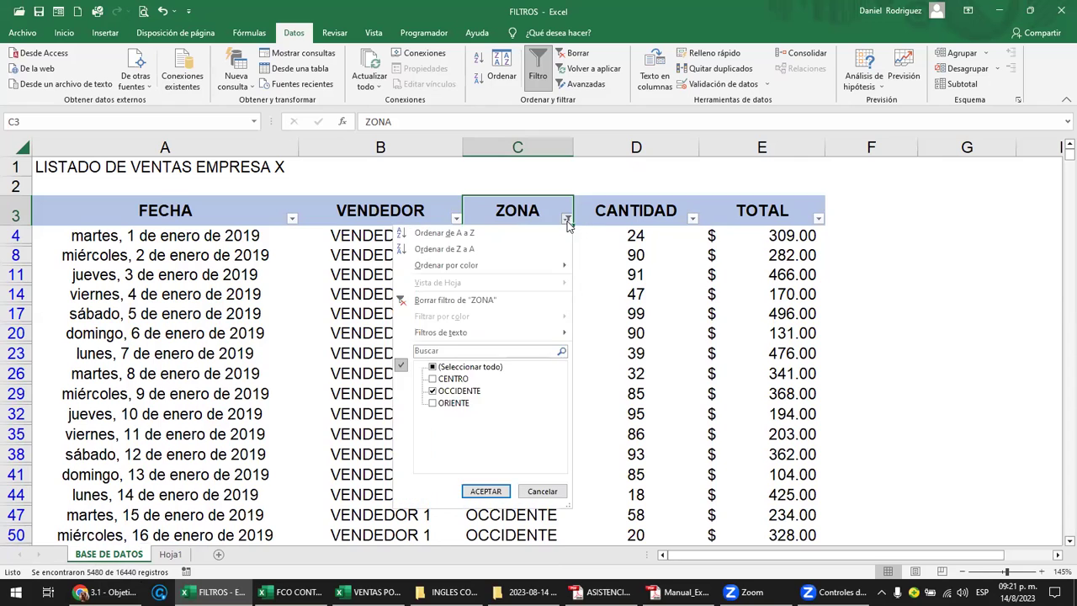
{"action": "left_click", "coordinate": [459, 391]}
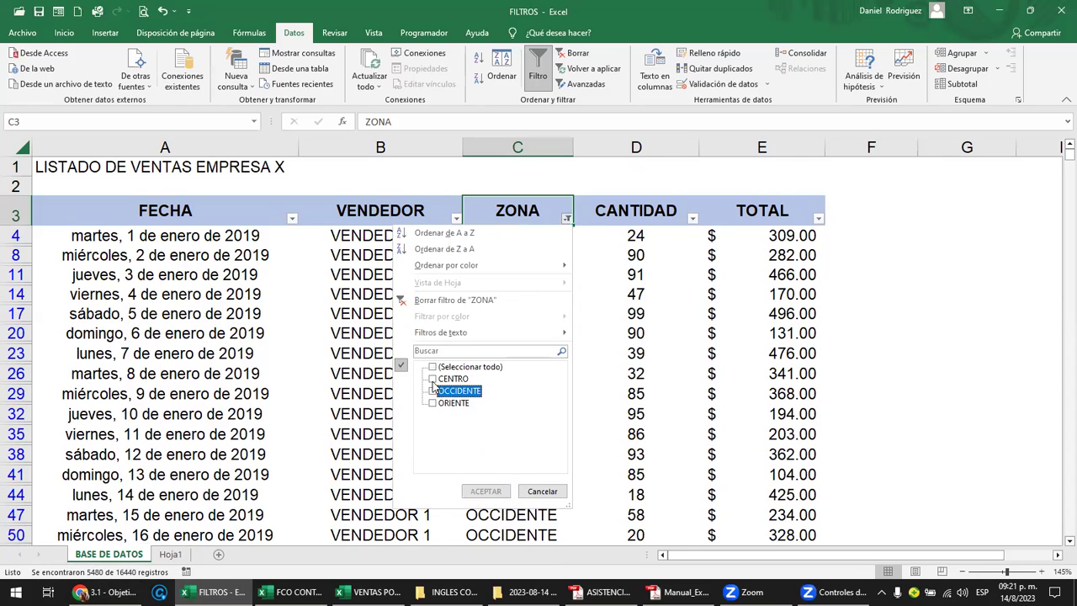
{"action": "left_click", "coordinate": [453, 379]}
{"action": "left_click", "coordinate": [486, 492]}
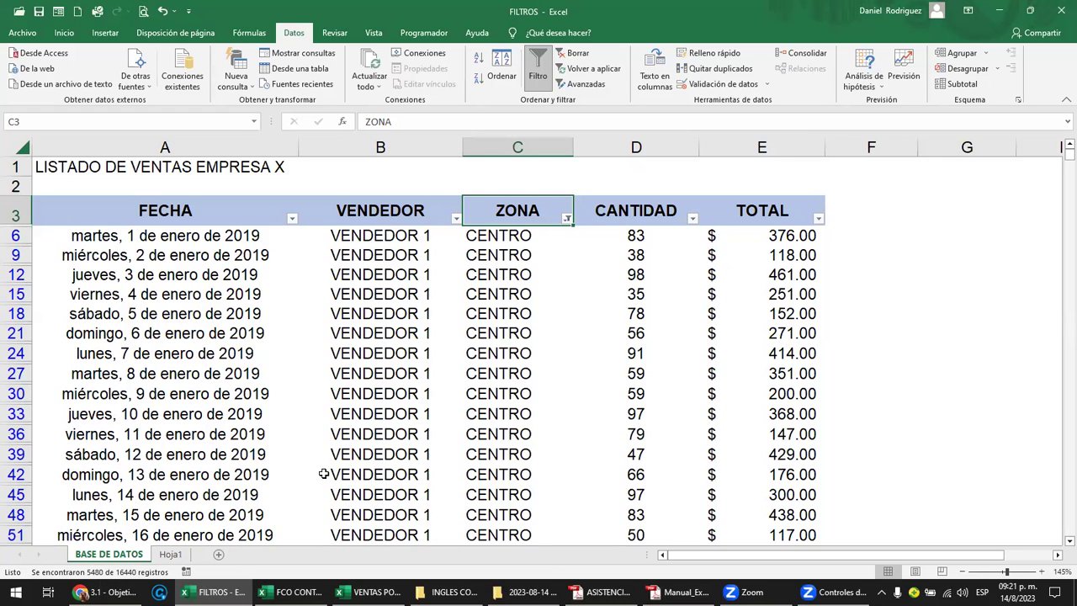
{"action": "left_click", "coordinate": [567, 218]}
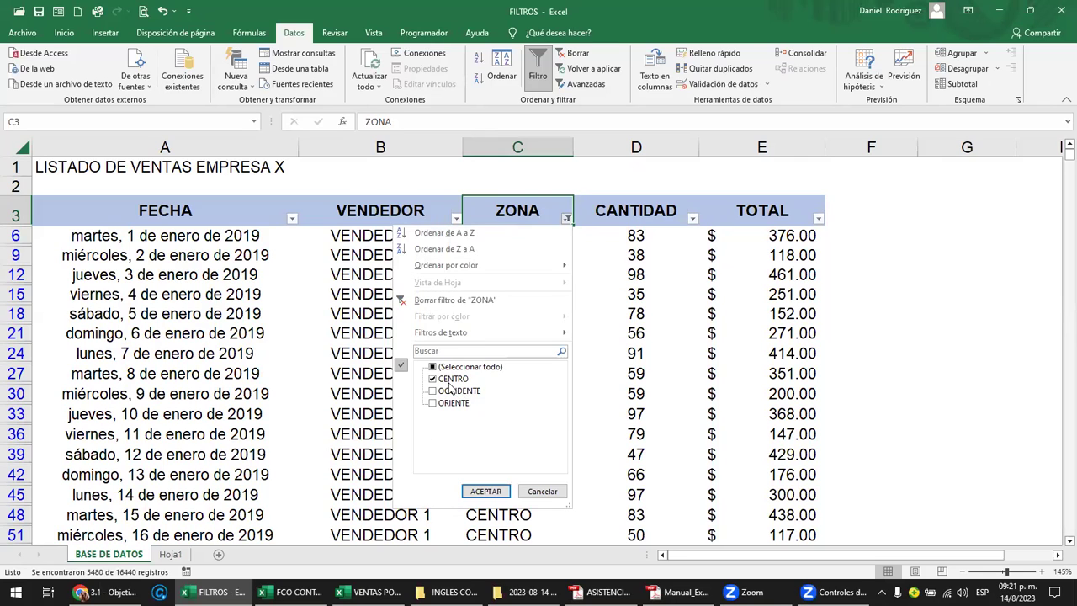
{"action": "left_click", "coordinate": [452, 304]}
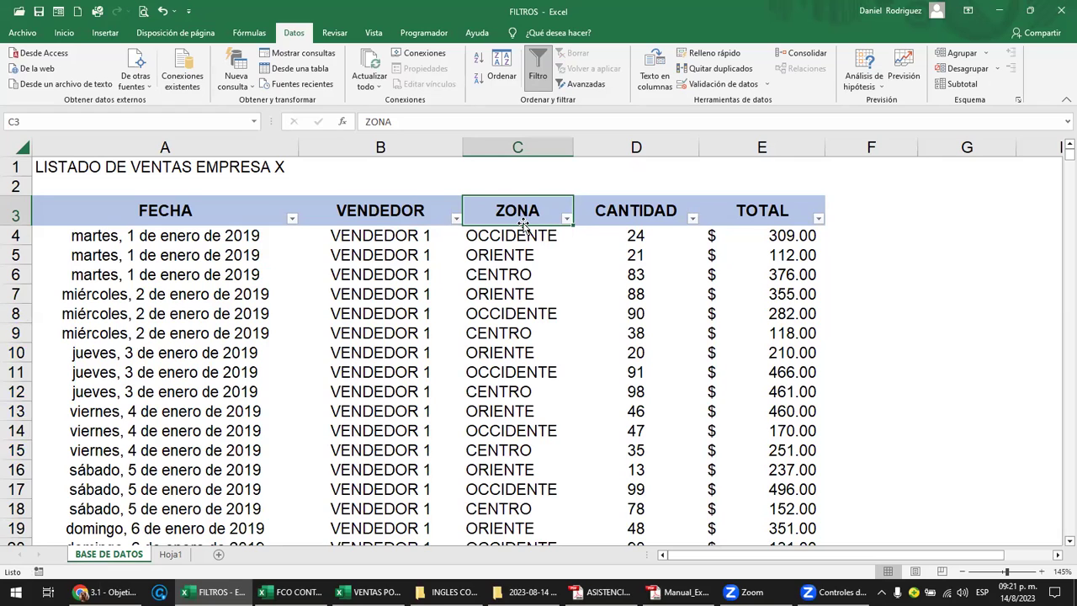
Filter the VENDEDOR column to show only VENDEDOR 4 rows
{"action": "left_click", "coordinate": [374, 216]}
{"action": "left_click", "coordinate": [457, 218]}
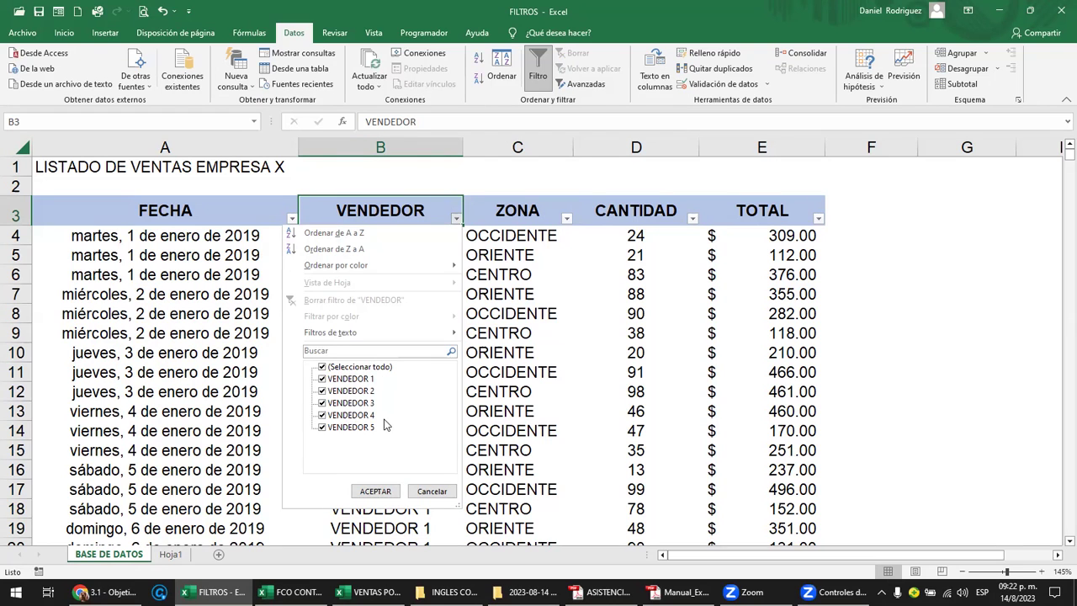
{"action": "left_click", "coordinate": [323, 368]}
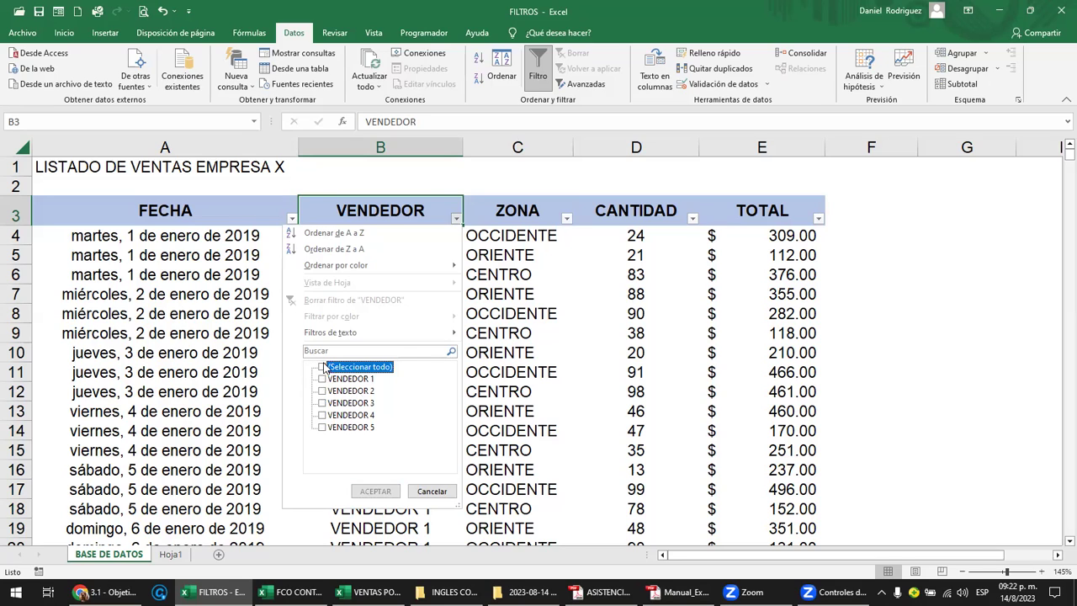
{"action": "left_click", "coordinate": [323, 368]}
{"action": "left_click", "coordinate": [322, 368]}
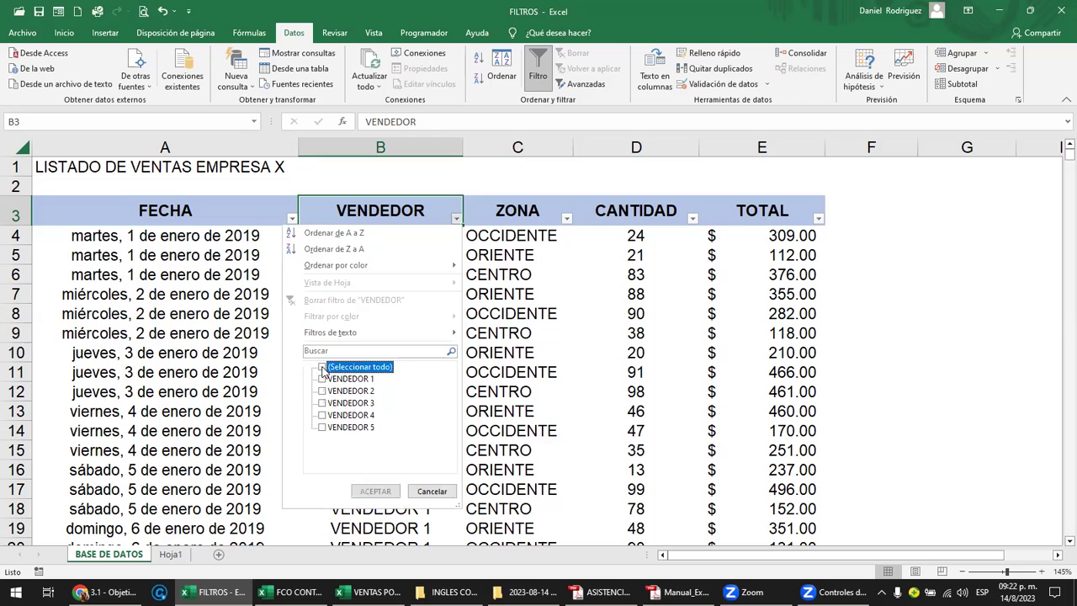
{"action": "left_click", "coordinate": [321, 415]}
{"action": "left_click", "coordinate": [374, 491]}
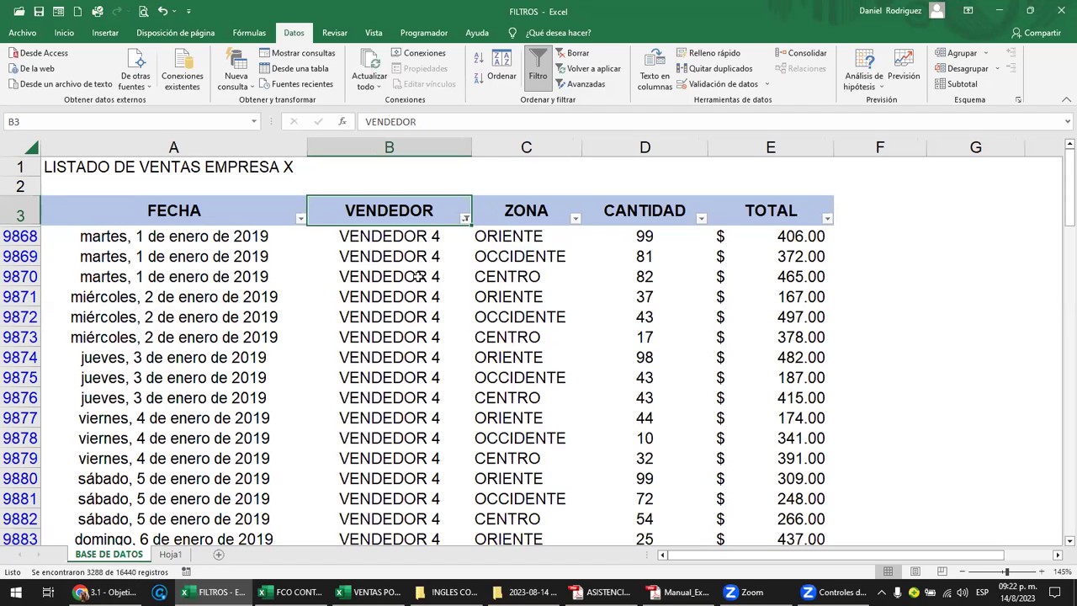
Add VENDEDOR 2 to the seller filter so VENDEDOR 2 and 4 rows show
{"action": "left_click", "coordinate": [465, 219]}
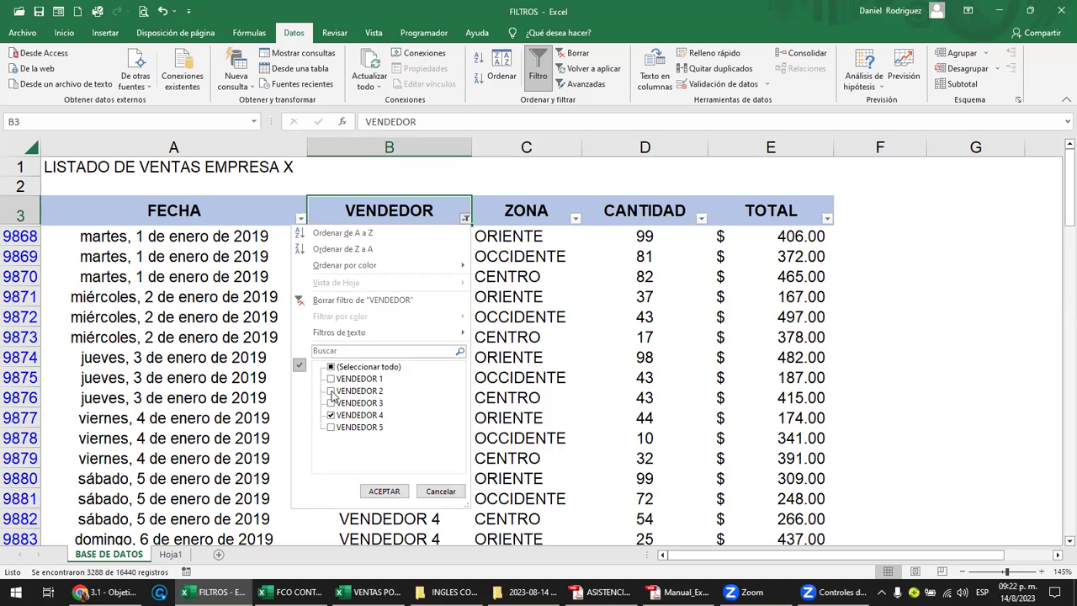
{"action": "left_click", "coordinate": [331, 392]}
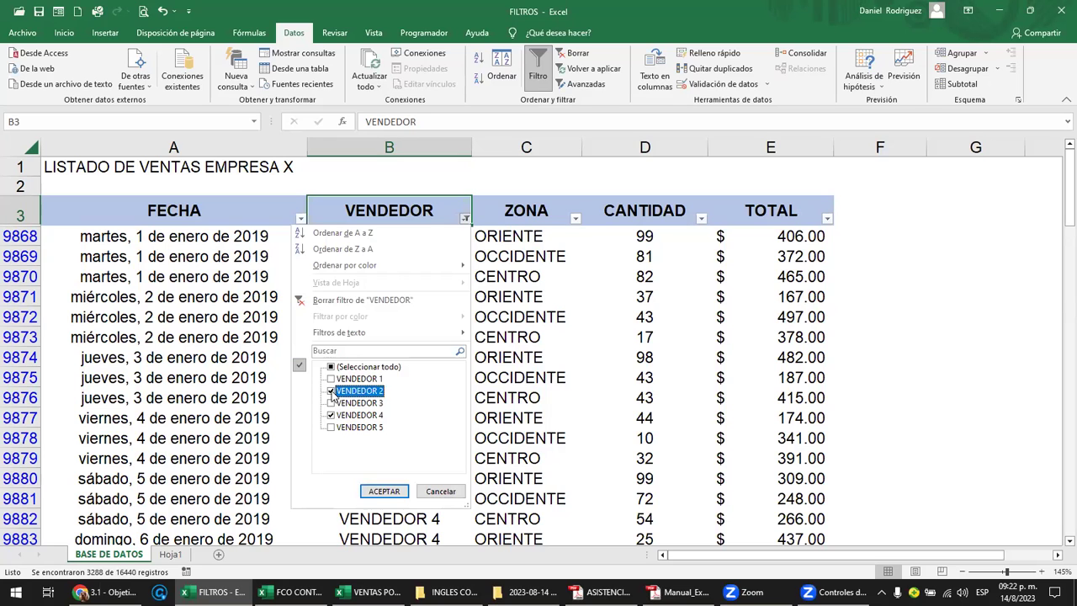
{"action": "left_click", "coordinate": [388, 492]}
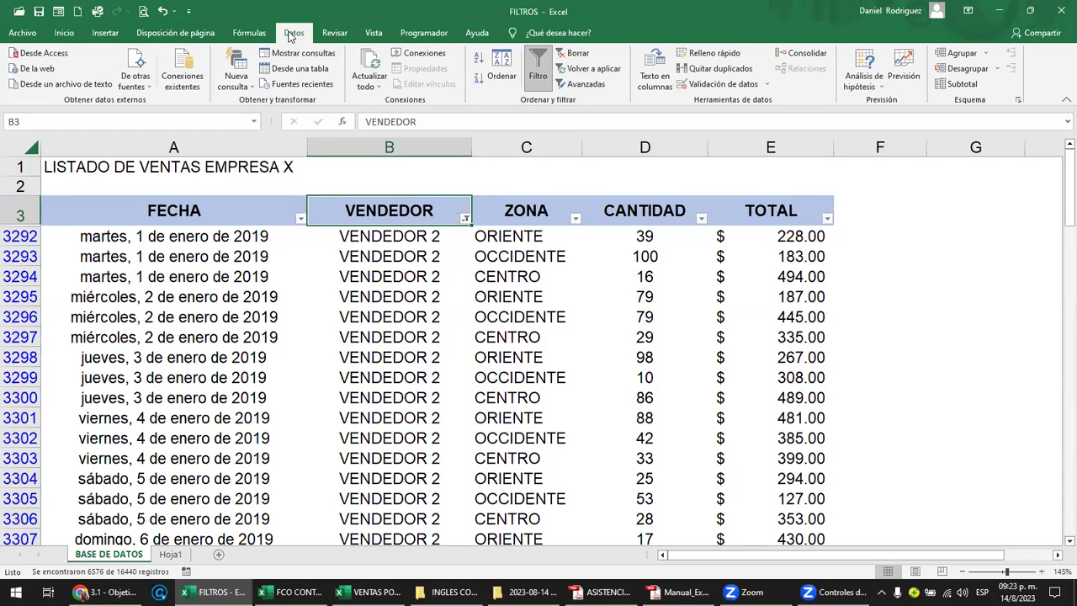
Clear the seller filter and switch header filtering off and back on twice
{"action": "left_click", "coordinate": [577, 54]}
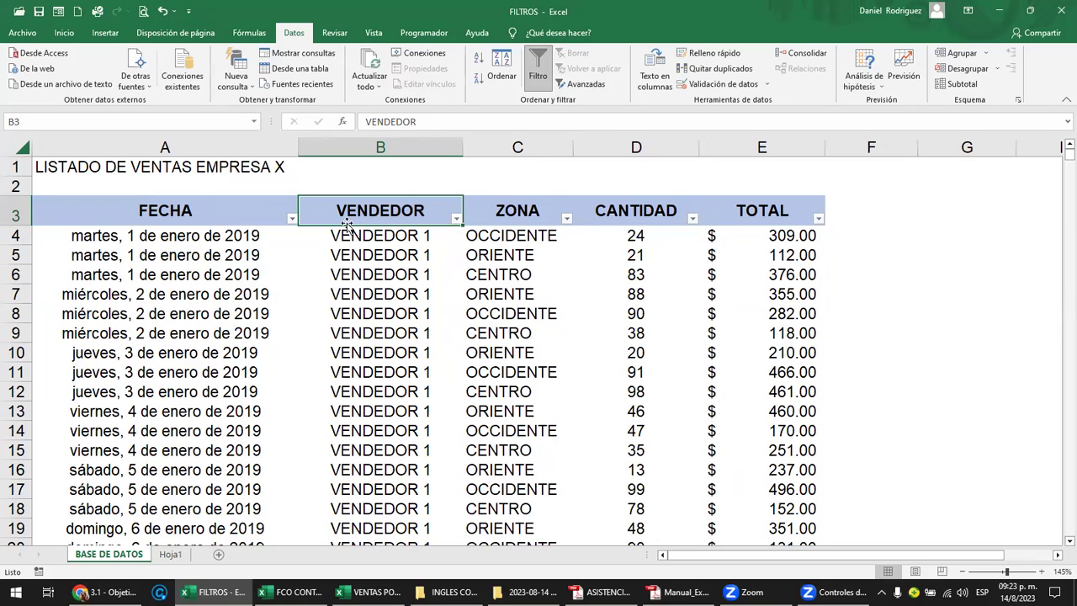
{"action": "left_click", "coordinate": [542, 75]}
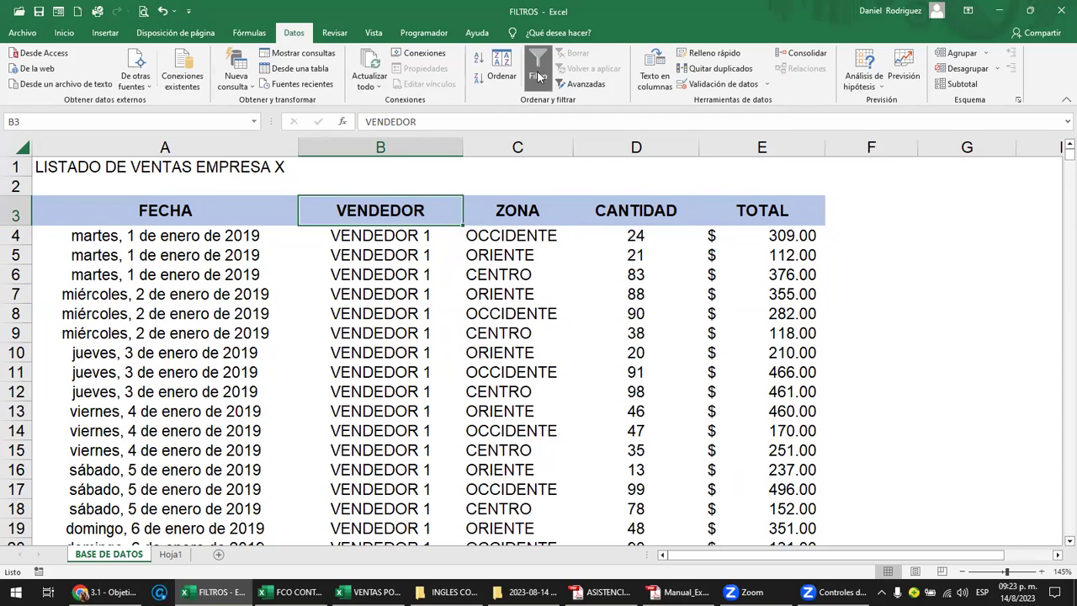
{"action": "left_click", "coordinate": [540, 75]}
{"action": "left_click", "coordinate": [539, 77]}
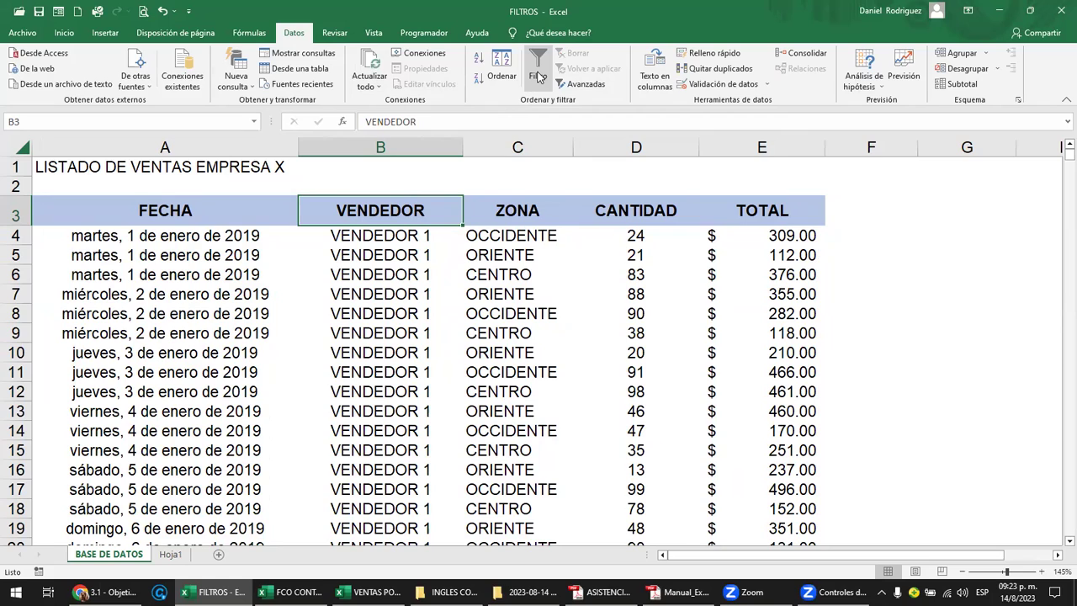
{"action": "left_click", "coordinate": [538, 77]}
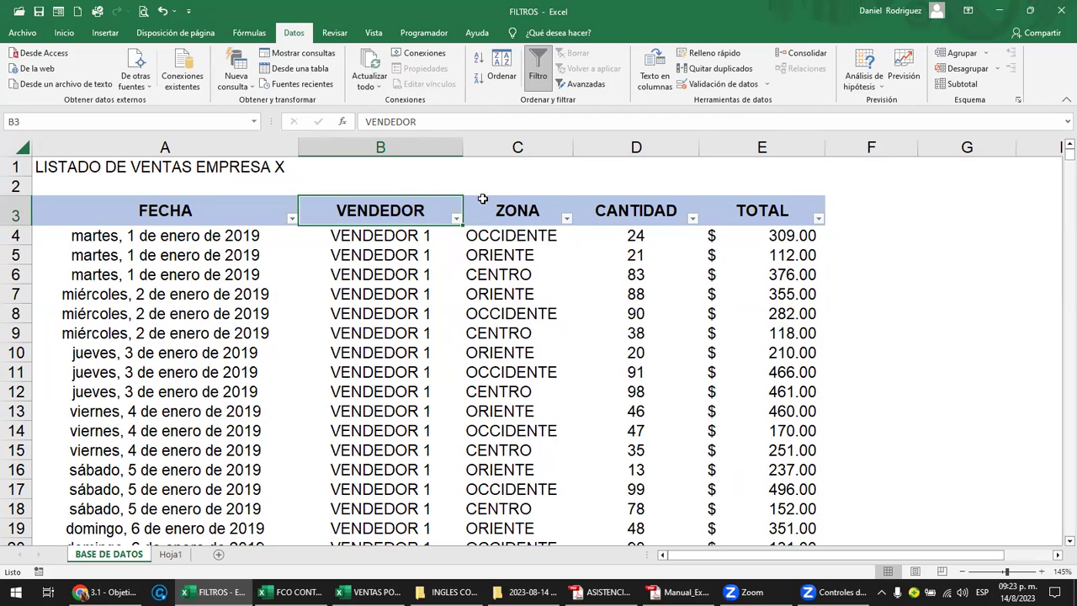
Briefly filter the sales list to VENDEDOR 1 rows only
{"action": "left_click", "coordinate": [456, 218]}
{"action": "left_click", "coordinate": [341, 367]}
{"action": "left_click", "coordinate": [336, 379]}
{"action": "left_click", "coordinate": [375, 491]}
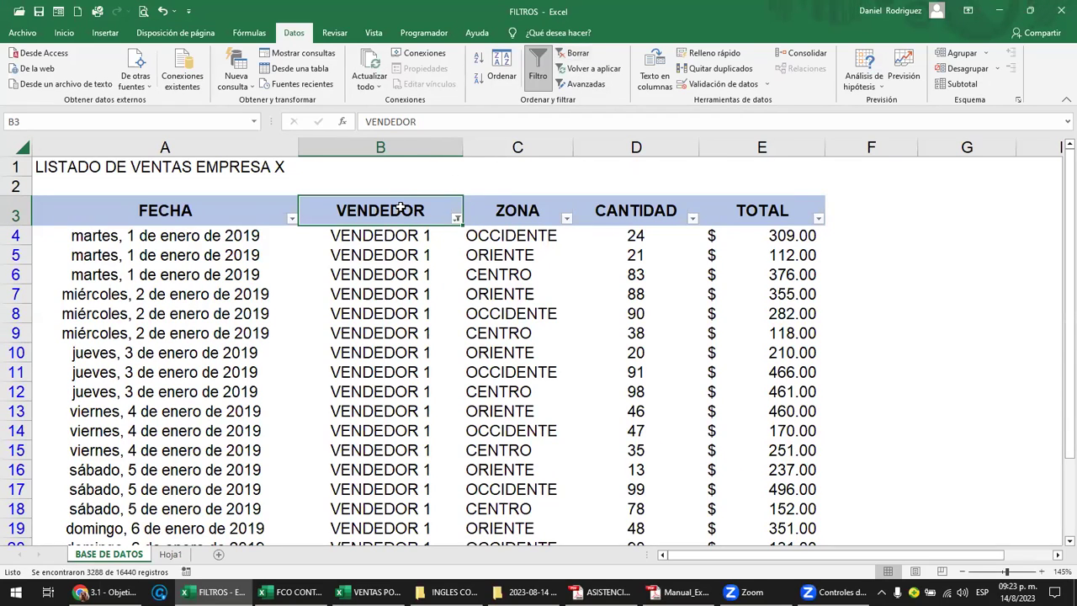
Reset filtering with Ctrl+Shift+L off and on, then show the FECHA year list
{"action": "key", "text": "ctrl+shift+l"}
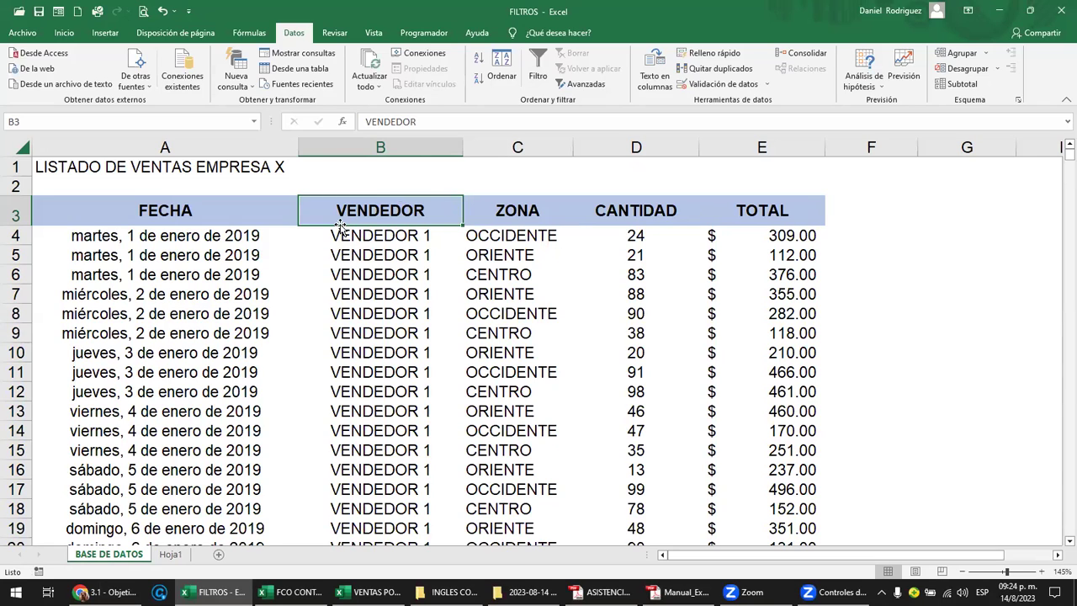
{"action": "left_click", "coordinate": [149, 215]}
{"action": "key", "text": "ctrl+shift+l"}
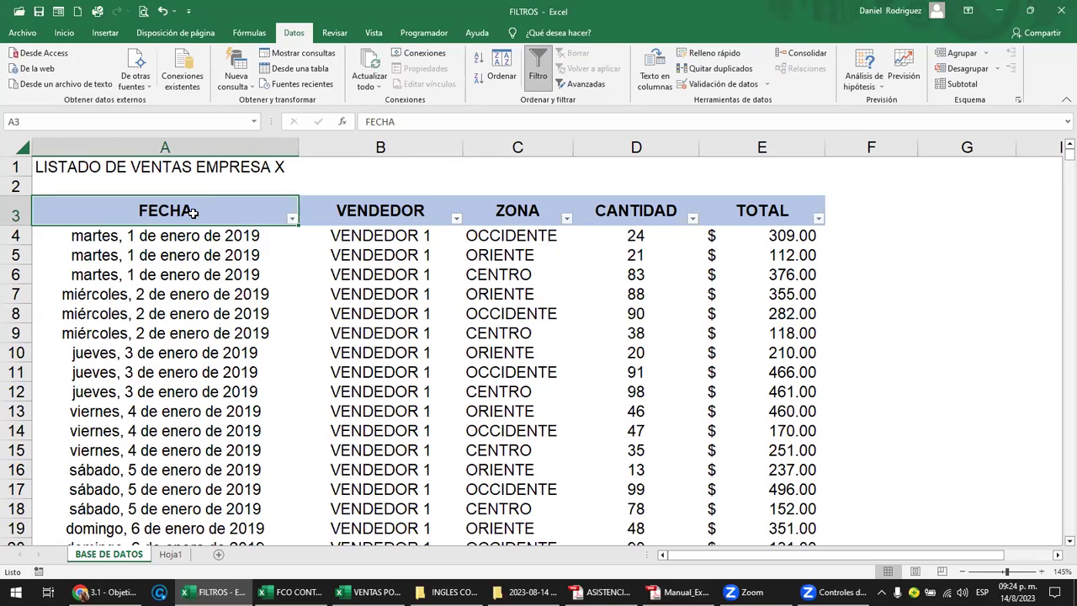
{"action": "left_click", "coordinate": [291, 217]}
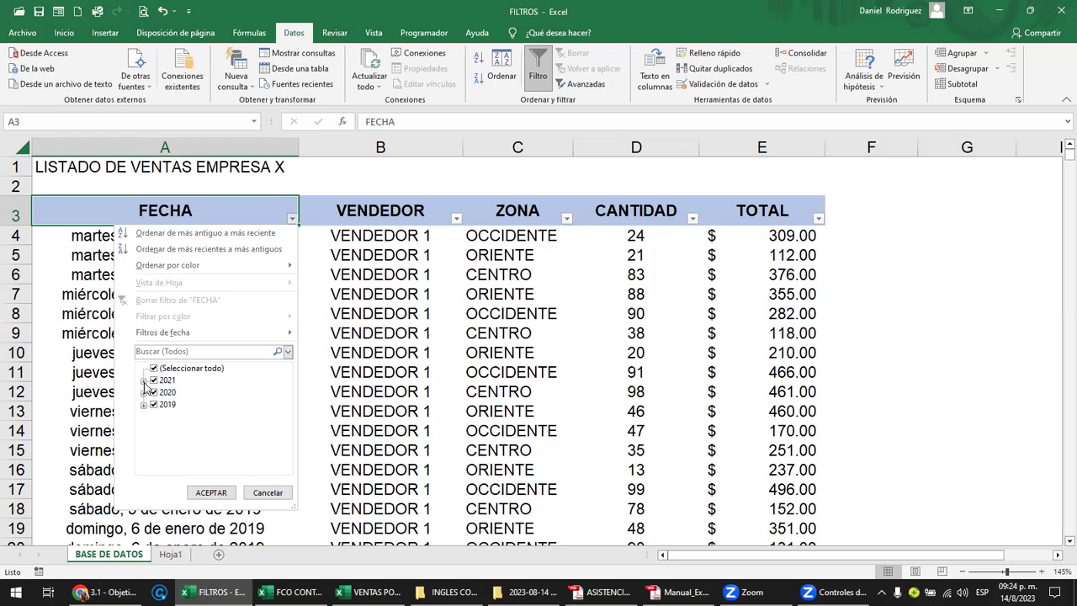
Expand 2021 in the FECHA list to view its months, enlarging the dropdown, then collapse it
{"action": "left_click", "coordinate": [144, 381]}
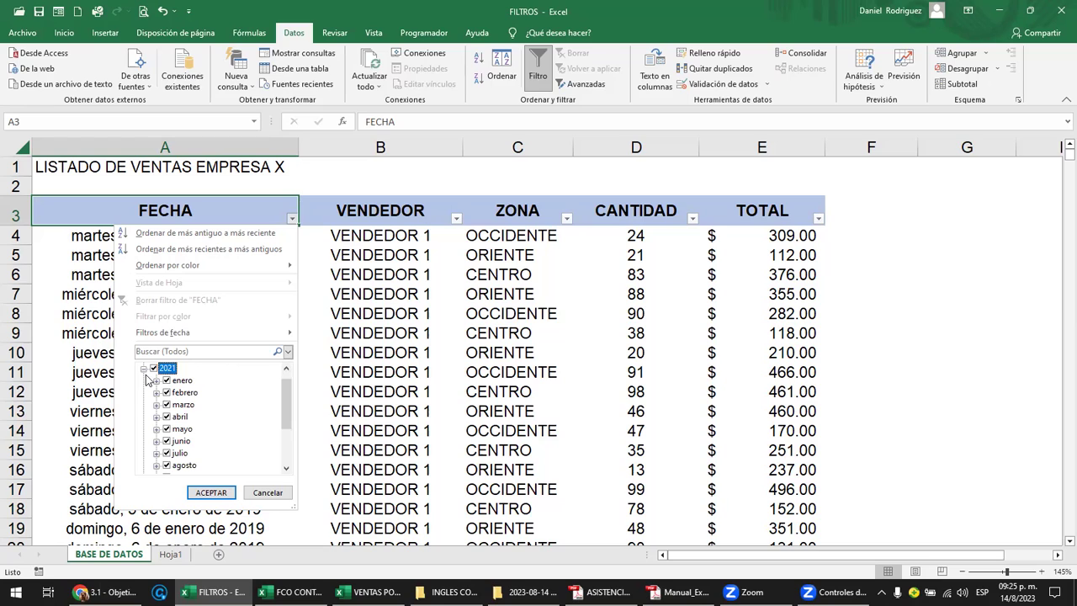
{"action": "scroll", "coordinate": [177, 383], "scroll_direction": "down", "scroll_amount": 1}
{"action": "scroll", "coordinate": [272, 385], "scroll_direction": "up", "scroll_amount": 1}
{"action": "left_click_drag", "start_coordinate": [295, 506], "coordinate": [342, 552]}
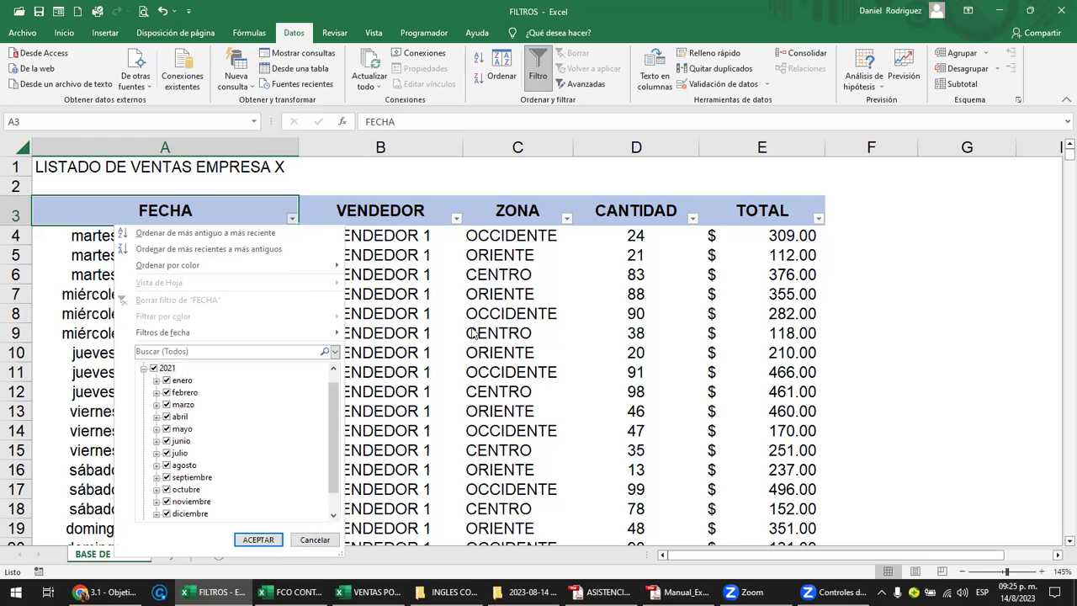
{"action": "scroll", "coordinate": [475, 334], "scroll_direction": "down", "scroll_amount": 1}
{"action": "scroll", "coordinate": [320, 370], "scroll_direction": "up", "scroll_amount": 1}
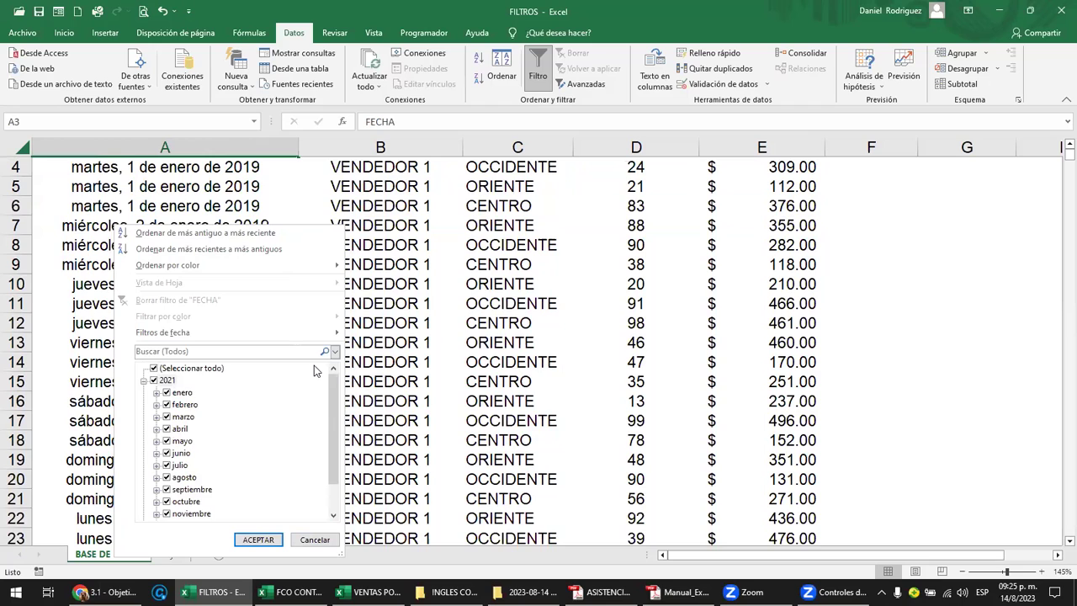
{"action": "scroll", "coordinate": [487, 279], "scroll_direction": "up", "scroll_amount": 1}
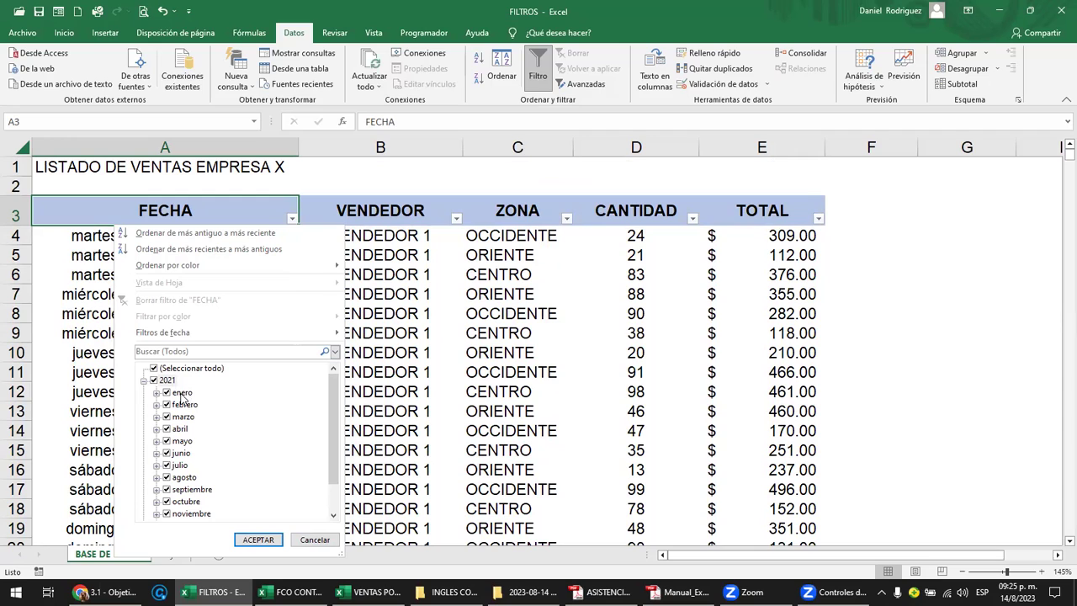
{"action": "left_click", "coordinate": [143, 381]}
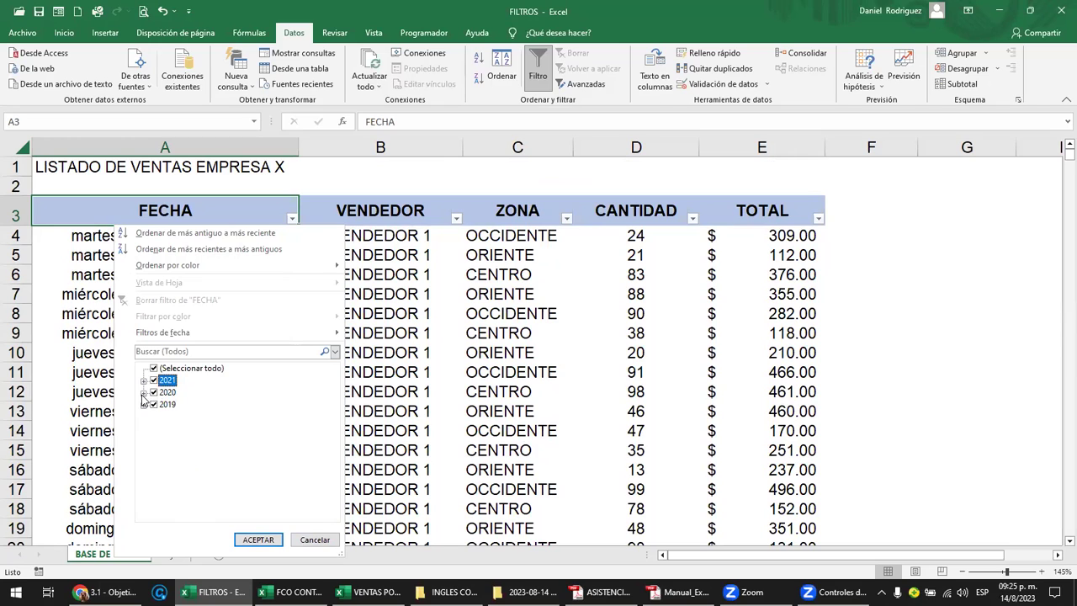
Expand 2020 briefly, collapse it, and expand 2019 into its months
{"action": "left_click", "coordinate": [144, 394]}
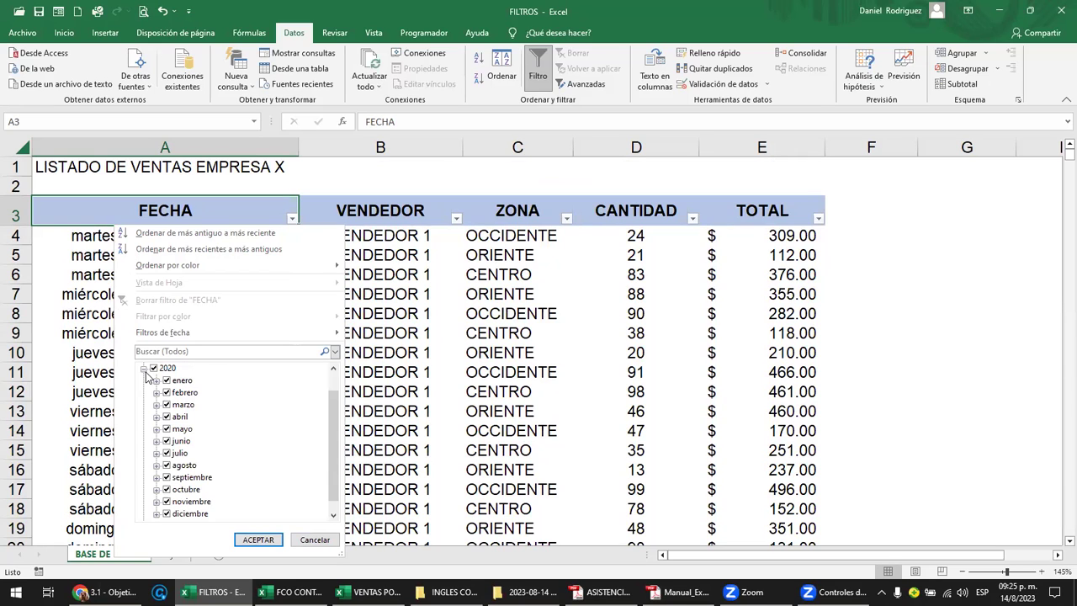
{"action": "left_click", "coordinate": [144, 368]}
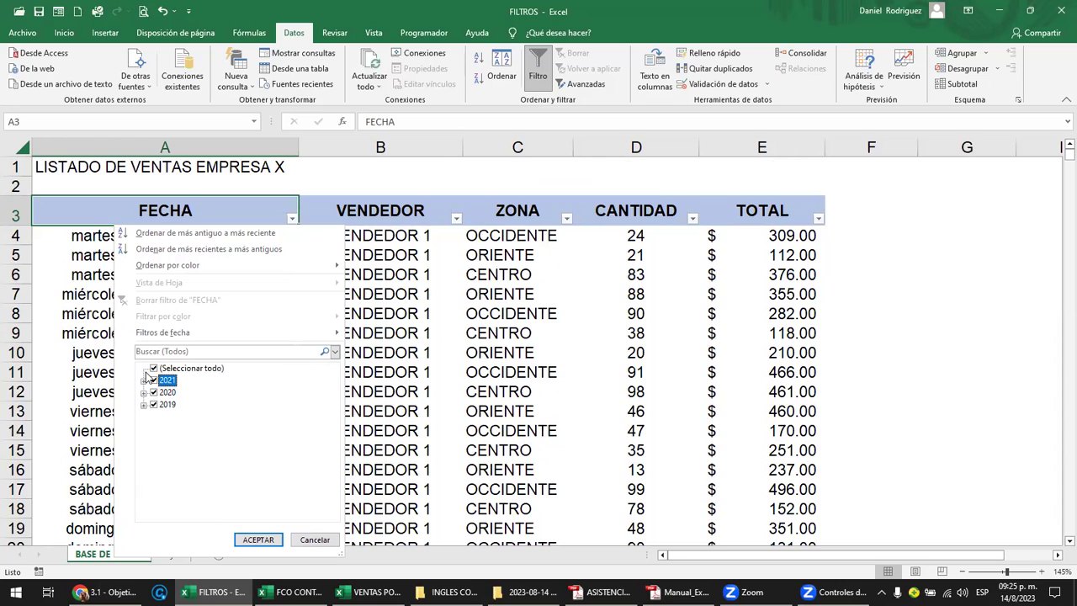
{"action": "left_click", "coordinate": [144, 405]}
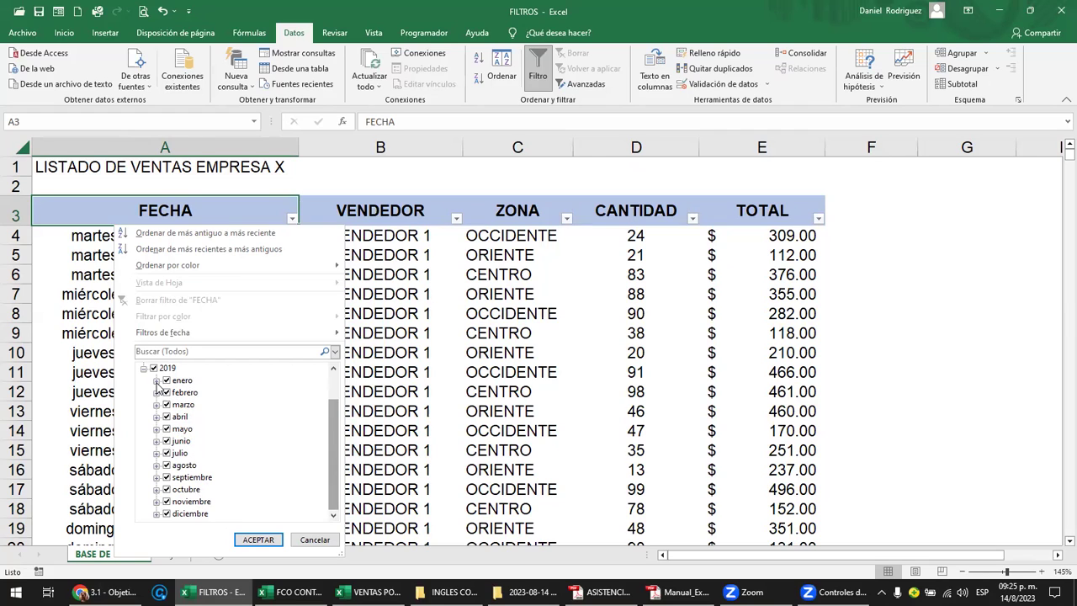
Look at the days of enero 2019, resize the filter list, then collapse 2019
{"action": "left_click", "coordinate": [157, 381]}
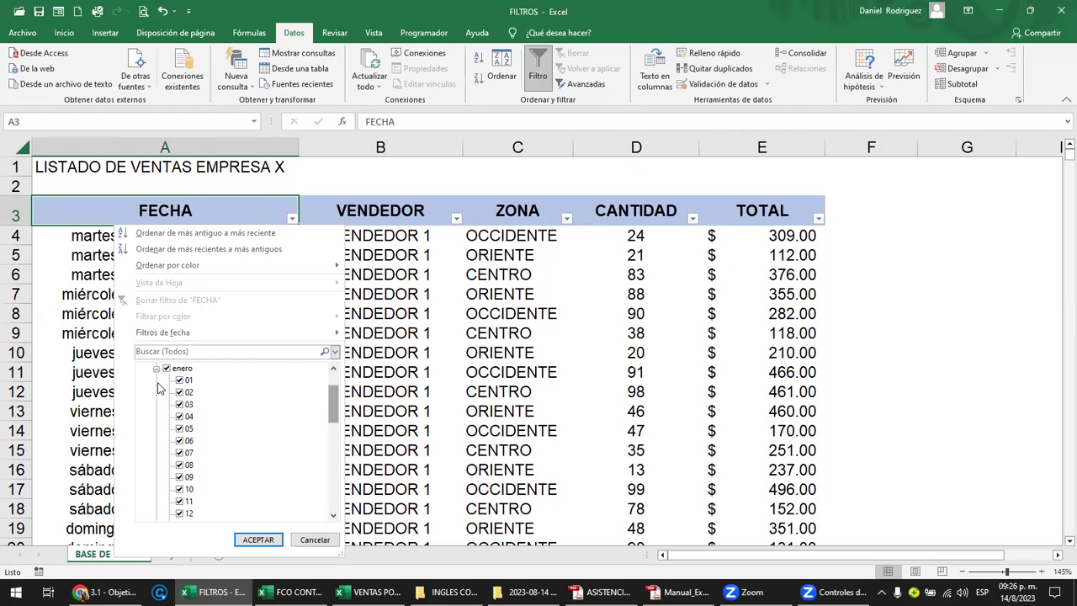
{"action": "scroll", "coordinate": [157, 389], "scroll_direction": "up", "scroll_amount": 2}
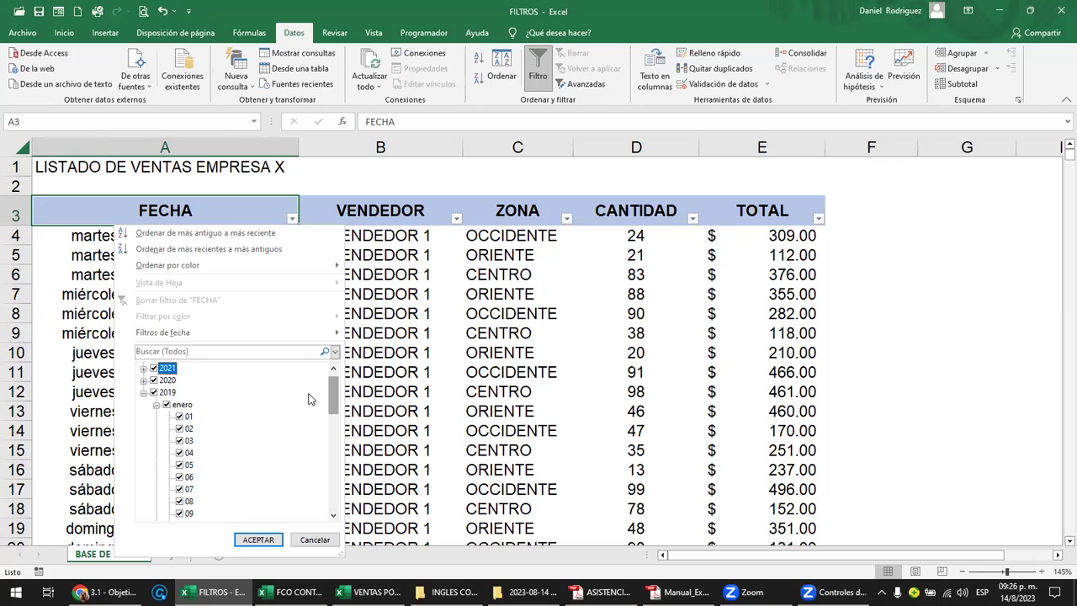
{"action": "left_click_drag", "start_coordinate": [330, 399], "coordinate": [335, 405]}
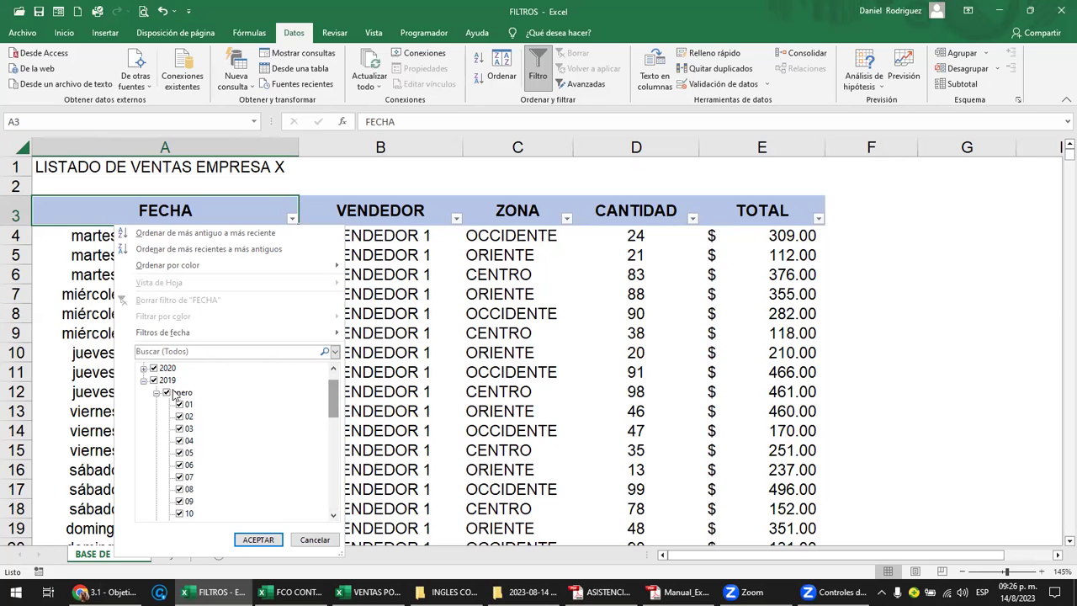
{"action": "left_click_drag", "start_coordinate": [335, 399], "coordinate": [343, 460]}
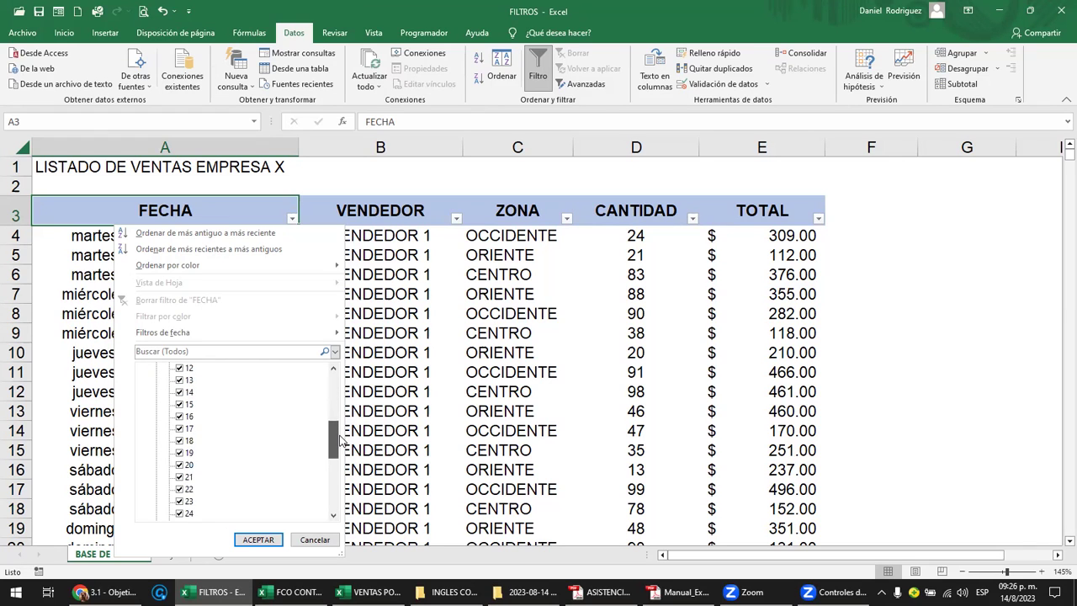
{"action": "left_click_drag", "start_coordinate": [343, 459], "coordinate": [341, 388]}
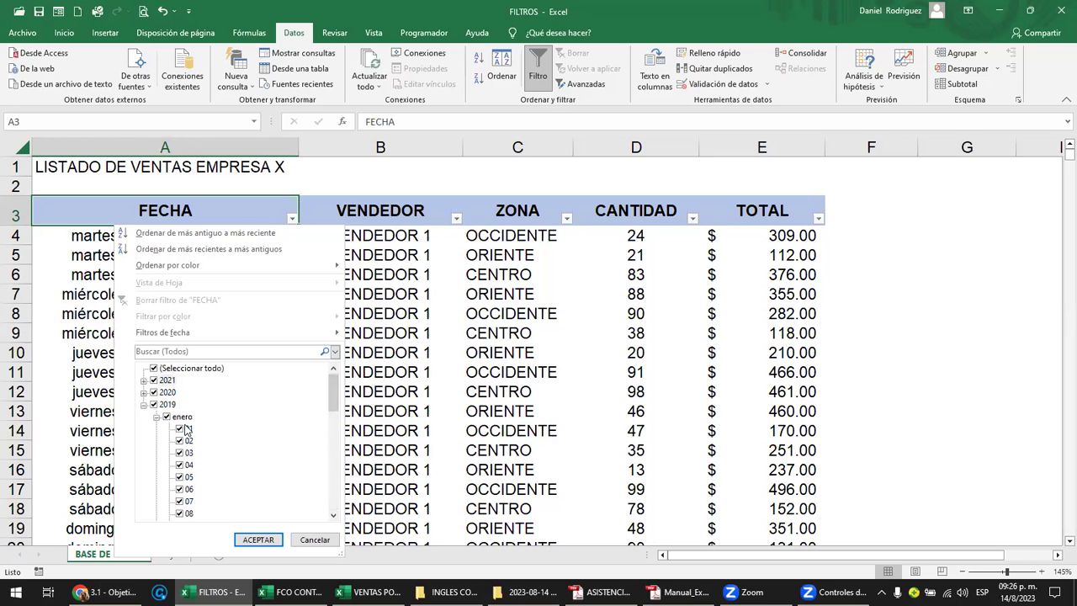
{"action": "left_click", "coordinate": [143, 406]}
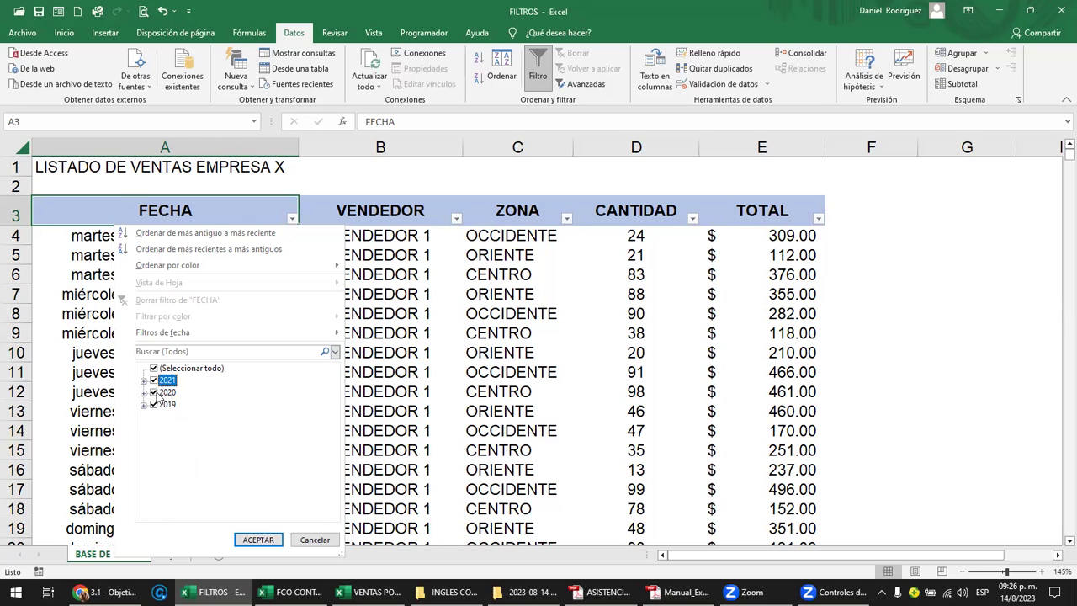
Uncheck 2020 and 2019 so only 2021 stays selected, with its months expanded
{"action": "left_click", "coordinate": [154, 394]}
{"action": "left_click", "coordinate": [153, 394]}
{"action": "left_click", "coordinate": [154, 404]}
{"action": "left_click", "coordinate": [144, 382]}
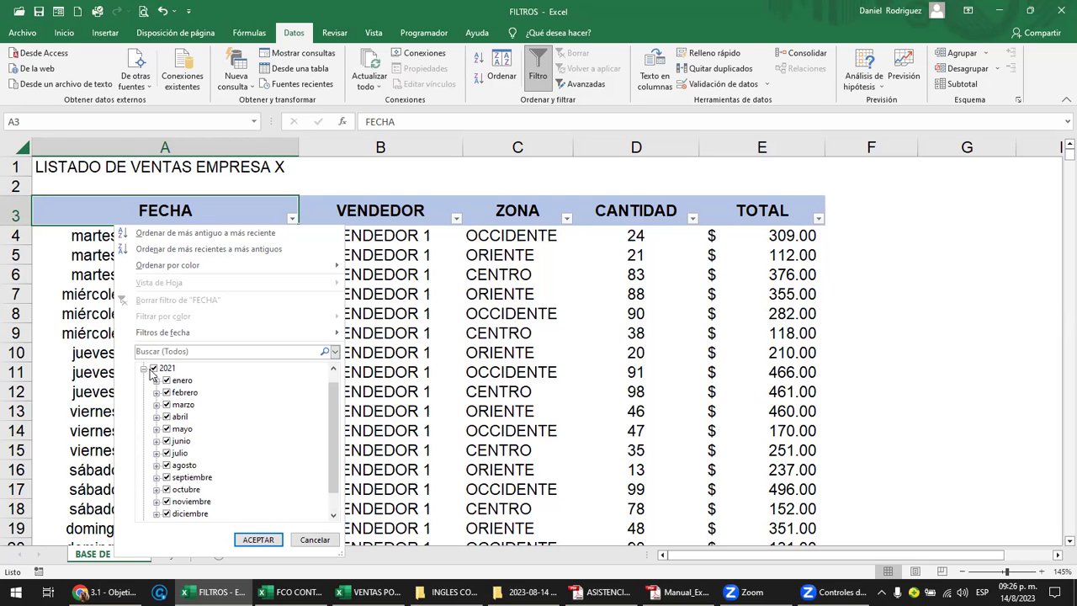
{"action": "scroll", "coordinate": [168, 394], "scroll_direction": "up", "scroll_amount": 1}
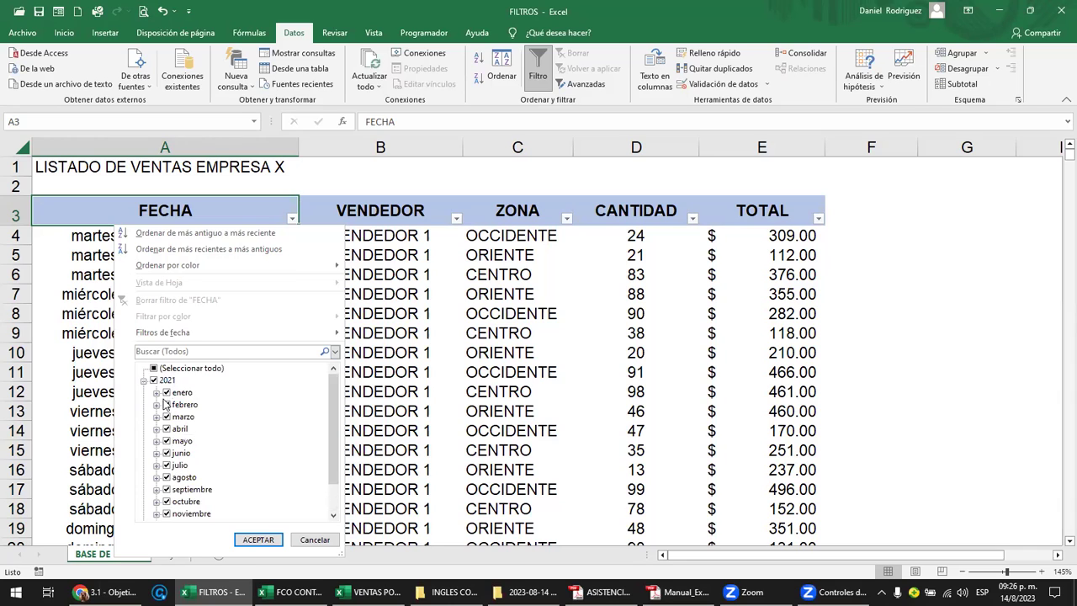
Clear every 2021 date in the FECHA list, after briefly trying noviembre and octubre
{"action": "left_click", "coordinate": [153, 380]}
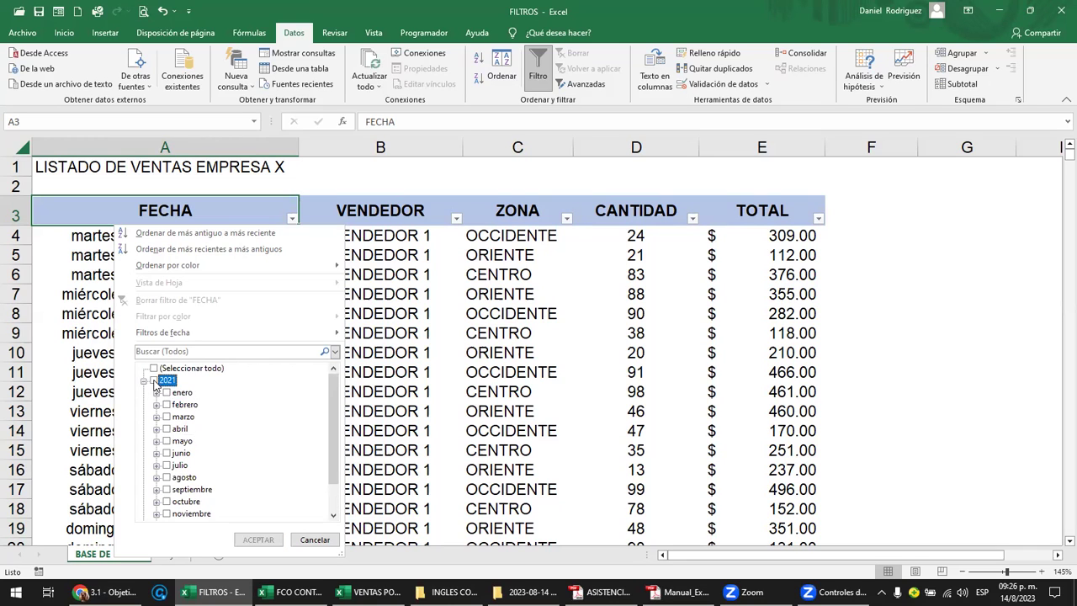
{"action": "left_click", "coordinate": [166, 513]}
{"action": "left_click", "coordinate": [157, 501]}
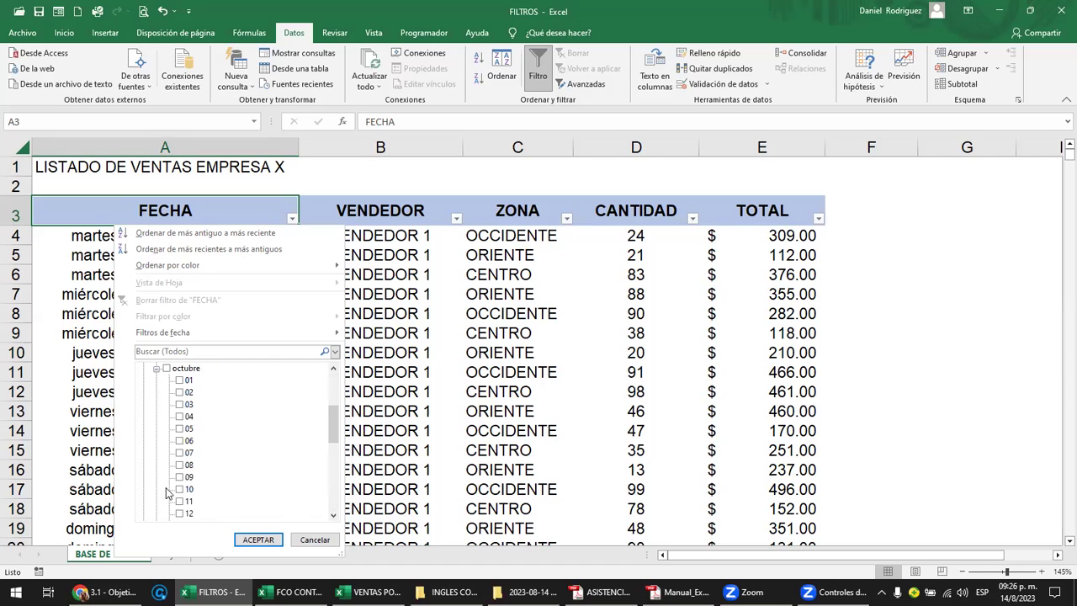
{"action": "left_click", "coordinate": [156, 369]}
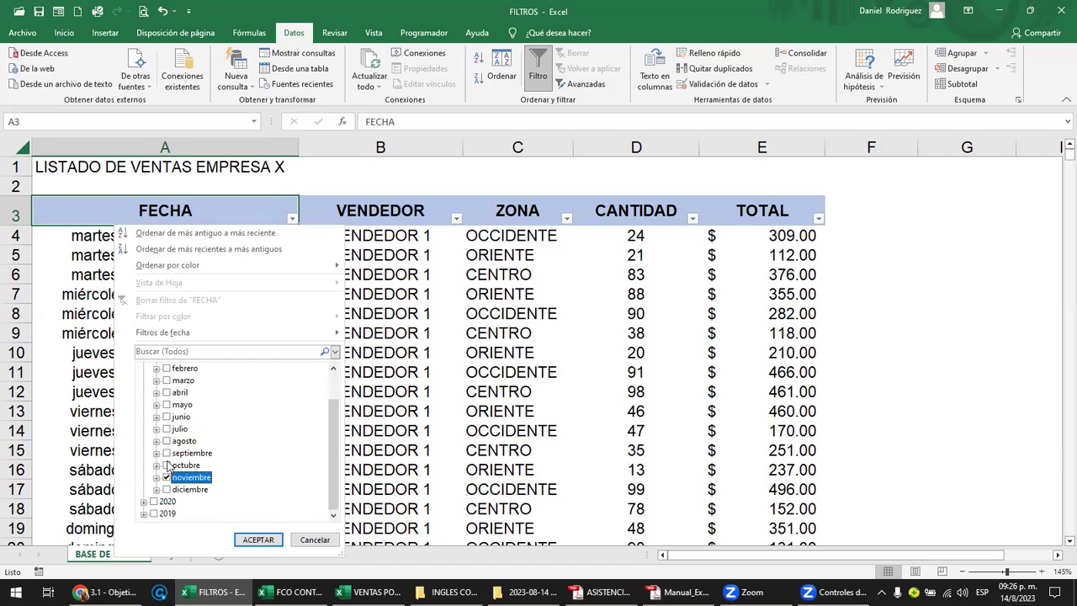
{"action": "scroll", "coordinate": [167, 465], "scroll_direction": "up", "scroll_amount": 1}
{"action": "left_click", "coordinate": [153, 381]}
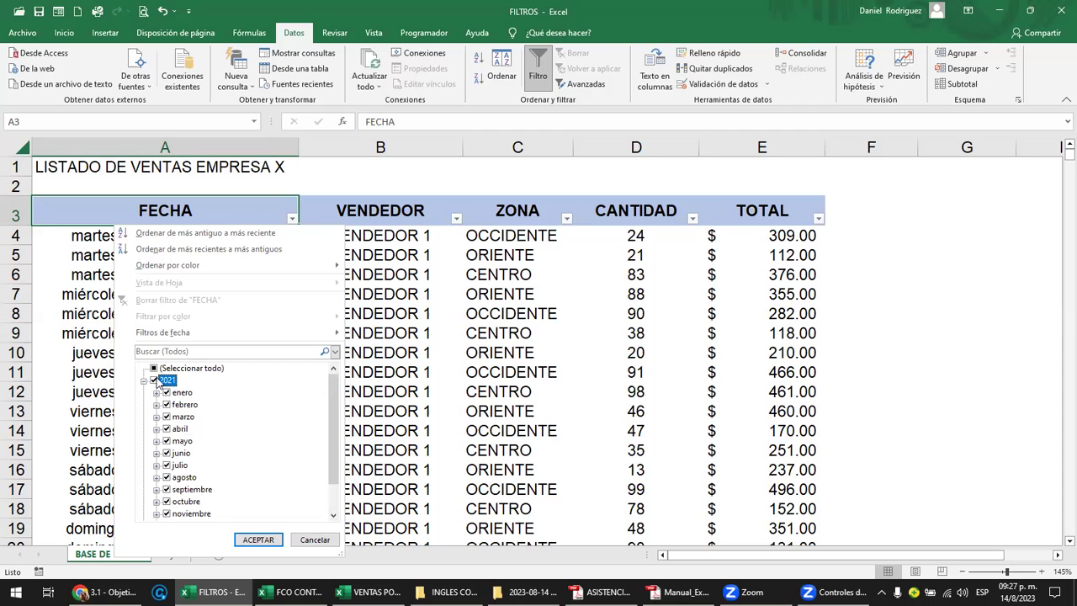
{"action": "left_click", "coordinate": [154, 381]}
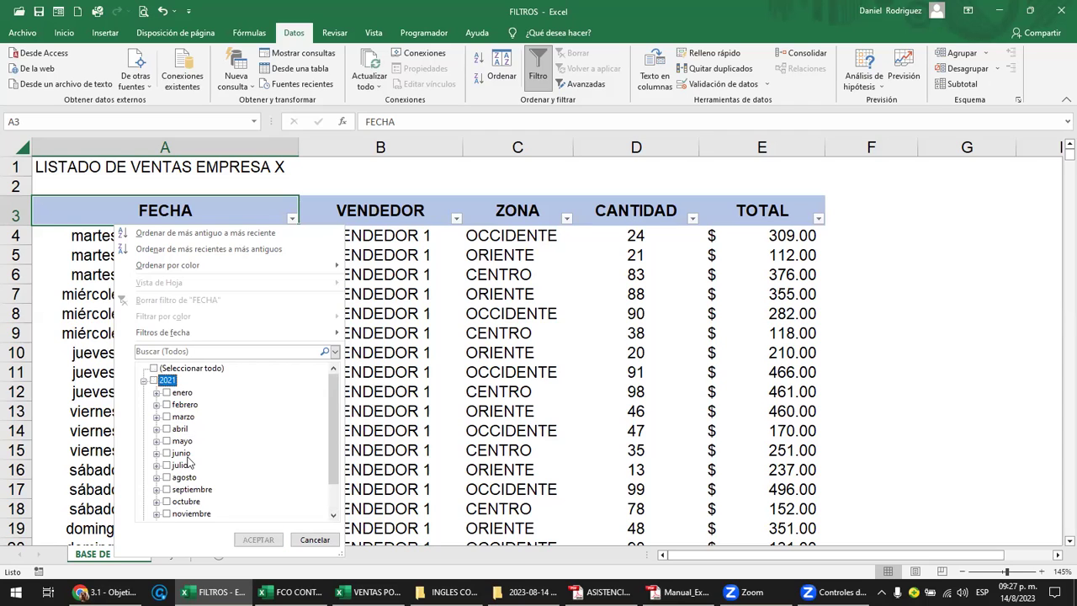
{"action": "scroll", "coordinate": [188, 461], "scroll_direction": "down", "scroll_amount": 1}
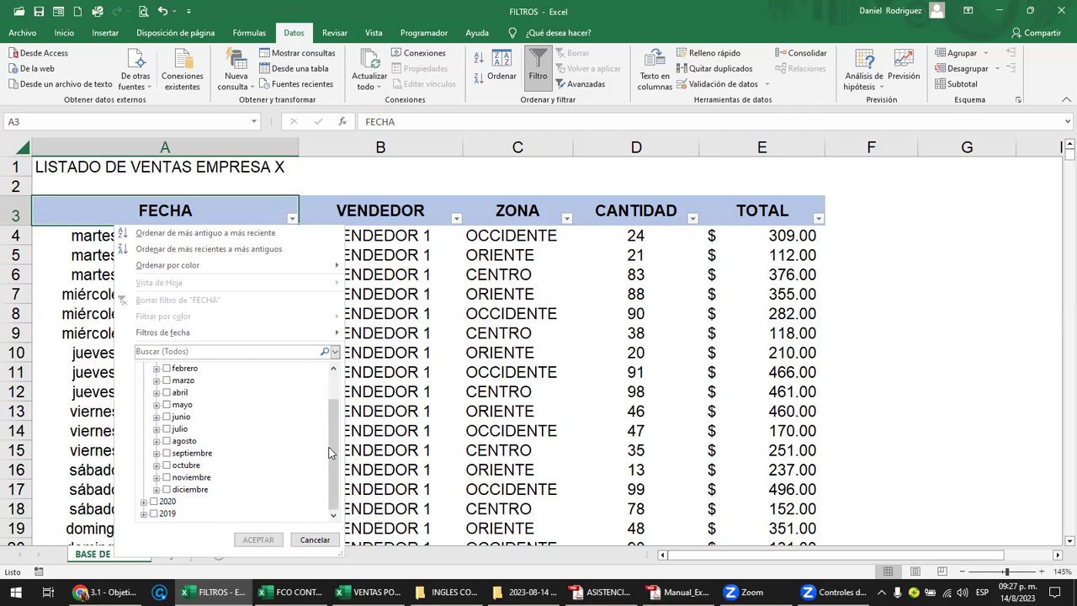
Expand diciembre and tick only days 24 and 31
{"action": "left_click", "coordinate": [156, 489]}
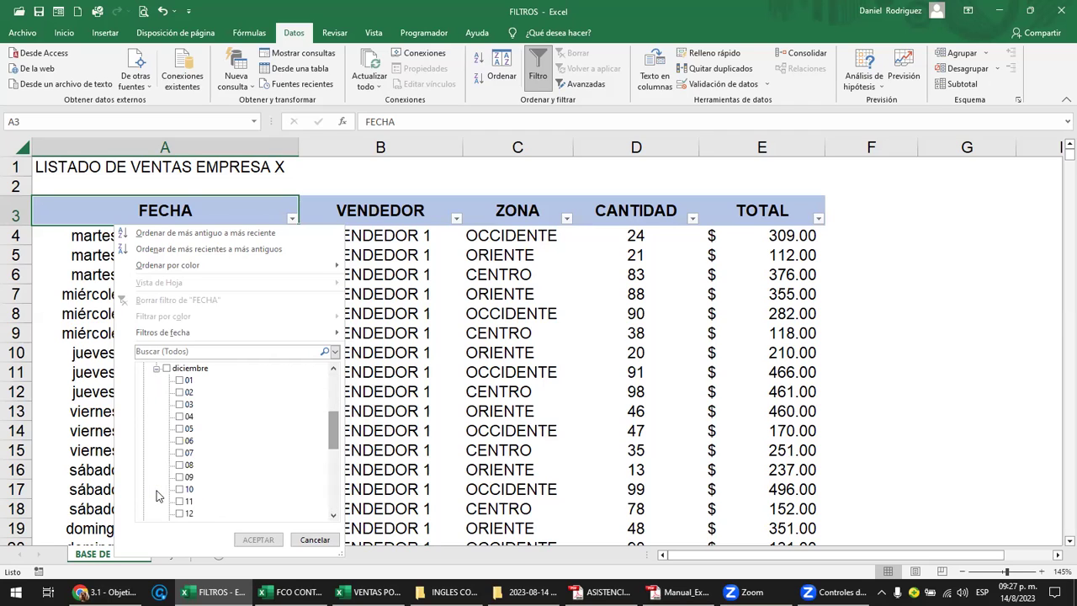
{"action": "scroll", "coordinate": [192, 394], "scroll_direction": "down", "scroll_amount": 2}
{"action": "scroll", "coordinate": [192, 394], "scroll_direction": "down", "scroll_amount": 1}
{"action": "scroll", "coordinate": [192, 394], "scroll_direction": "down", "scroll_amount": 2}
{"action": "scroll", "coordinate": [192, 394], "scroll_direction": "down", "scroll_amount": 1}
{"action": "scroll", "coordinate": [192, 394], "scroll_direction": "down", "scroll_amount": 1}
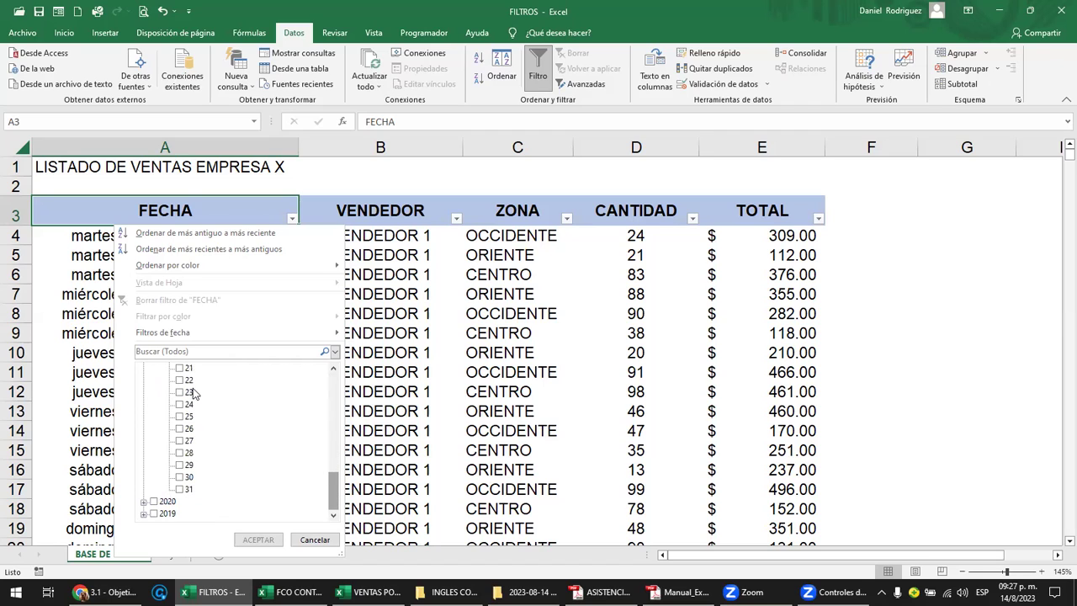
{"action": "left_click", "coordinate": [179, 404]}
{"action": "left_click", "coordinate": [179, 417]}
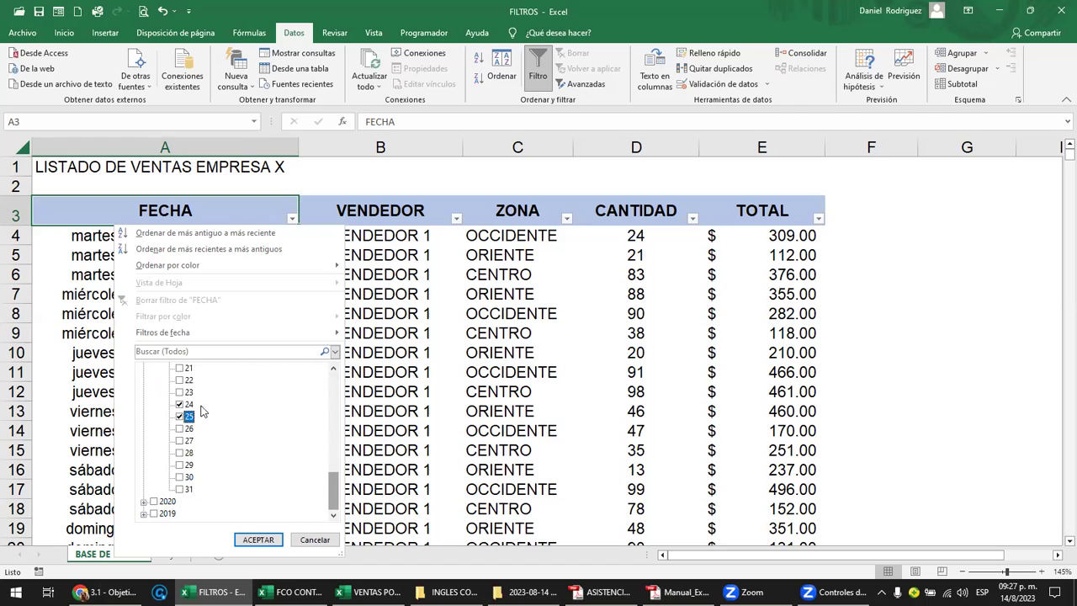
{"action": "left_click", "coordinate": [179, 476]}
{"action": "left_click", "coordinate": [180, 477]}
{"action": "left_click", "coordinate": [180, 489]}
{"action": "left_click", "coordinate": [179, 416]}
Apply the date filter, leaving 30 of 16440 records from 24 and 31 December 2021
{"action": "scroll", "coordinate": [206, 496], "scroll_direction": "up", "scroll_amount": 2}
{"action": "left_click_drag", "start_coordinate": [332, 478], "coordinate": [348, 429]}
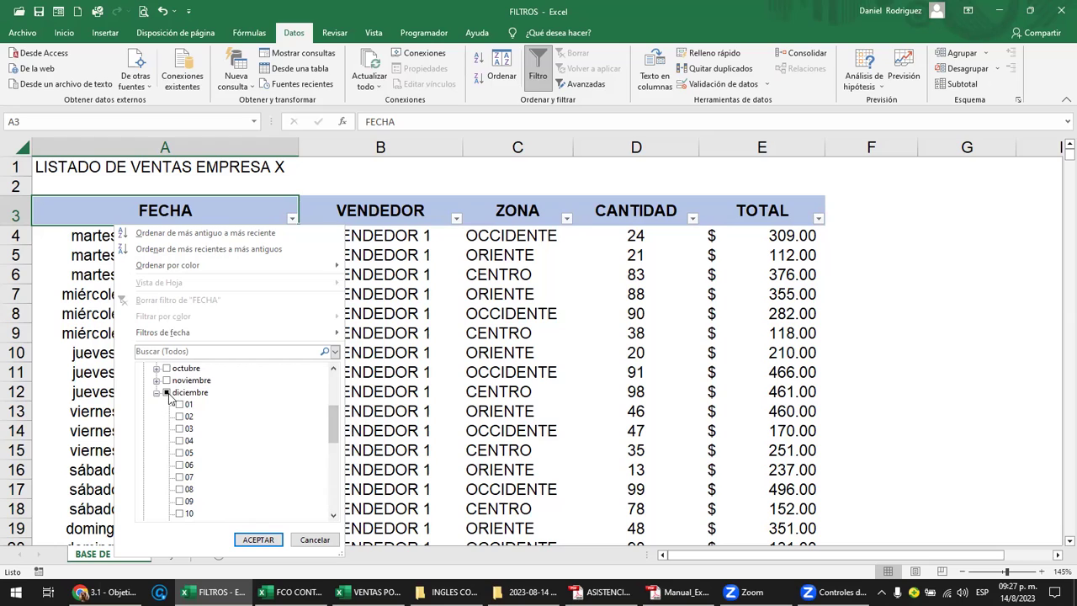
{"action": "mouse_move", "coordinate": [334, 425]}
{"action": "left_mouse_down"}
{"action": "mouse_move", "coordinate": [330, 501]}
{"action": "mouse_move", "coordinate": [332, 370]}
{"action": "left_mouse_up"}
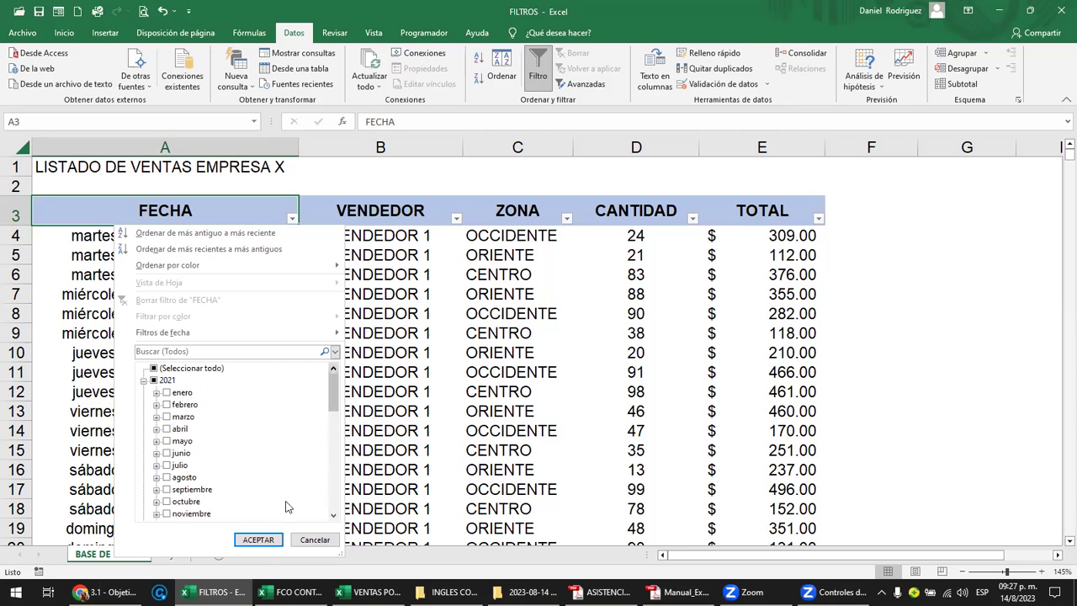
{"action": "left_click", "coordinate": [258, 540]}
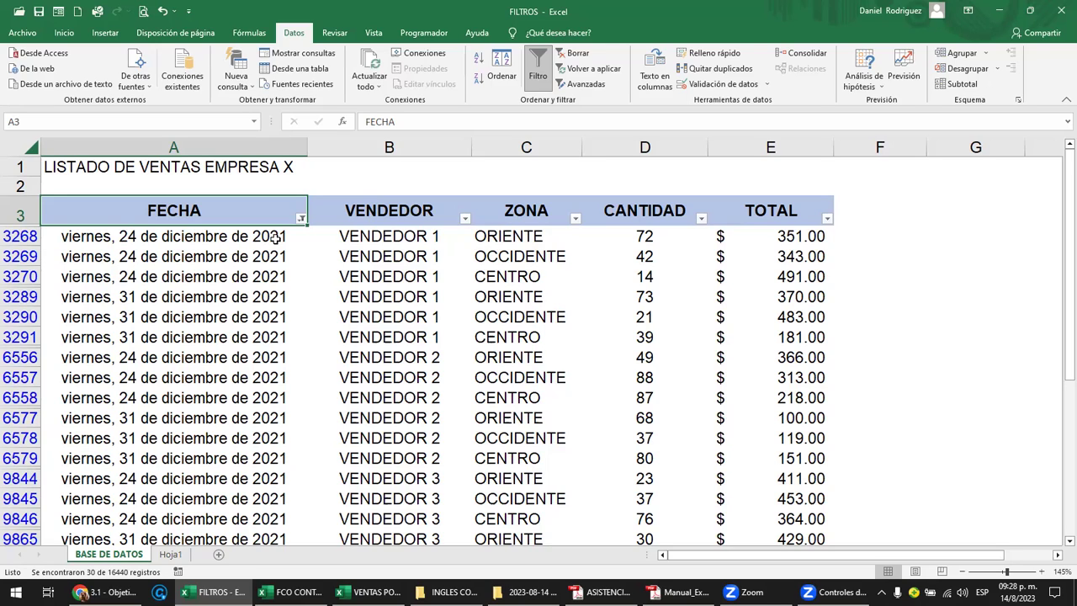
{"action": "left_click", "coordinate": [216, 143]}
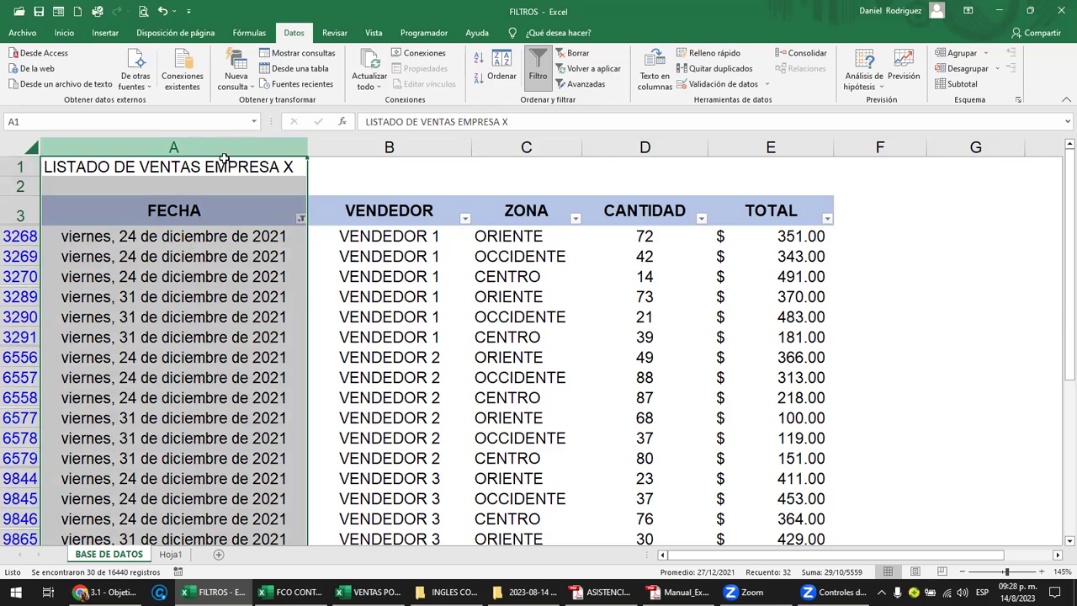
{"action": "left_click", "coordinate": [250, 221]}
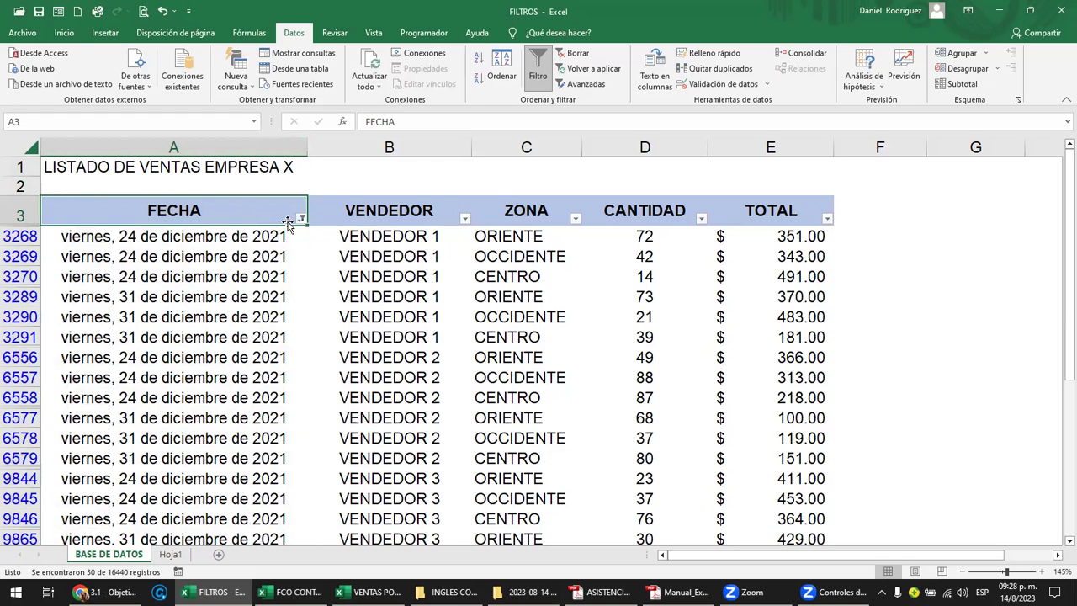
{"action": "scroll", "coordinate": [137, 267], "scroll_direction": "down", "scroll_amount": 1}
{"action": "scroll", "coordinate": [135, 278], "scroll_direction": "down", "scroll_amount": 1}
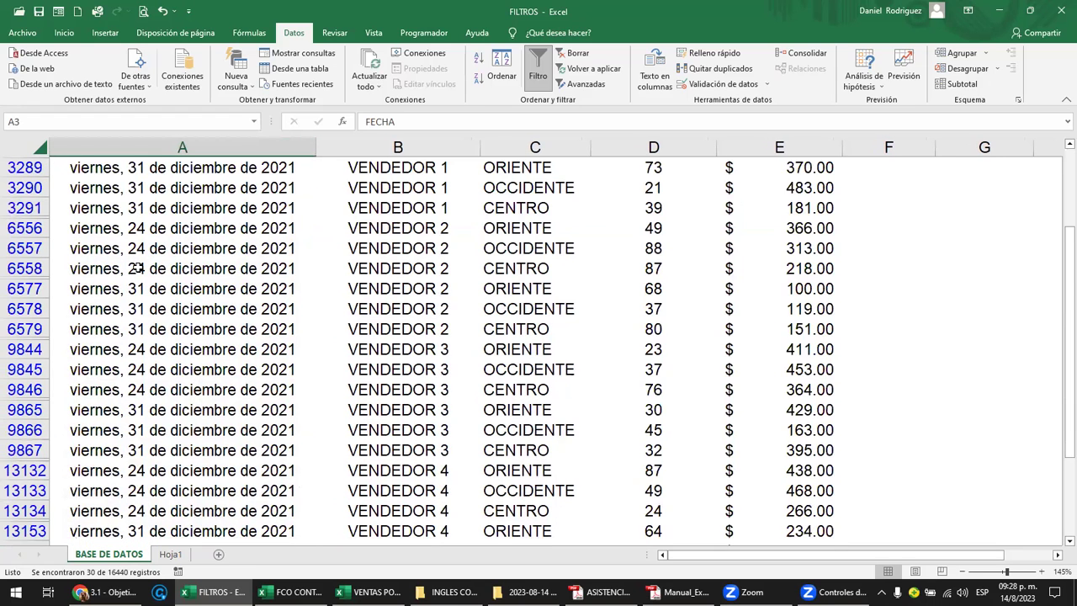
{"action": "scroll", "coordinate": [122, 421], "scroll_direction": "down", "scroll_amount": 2}
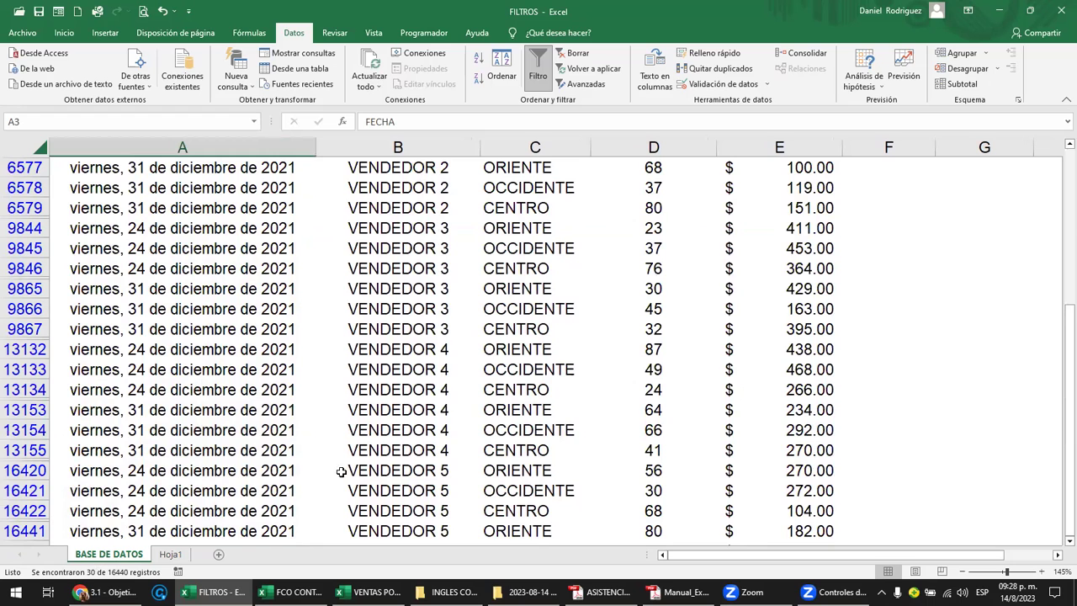
{"action": "scroll", "coordinate": [353, 472], "scroll_direction": "up", "scroll_amount": 3}
{"action": "scroll", "coordinate": [353, 472], "scroll_direction": "up", "scroll_amount": 1}
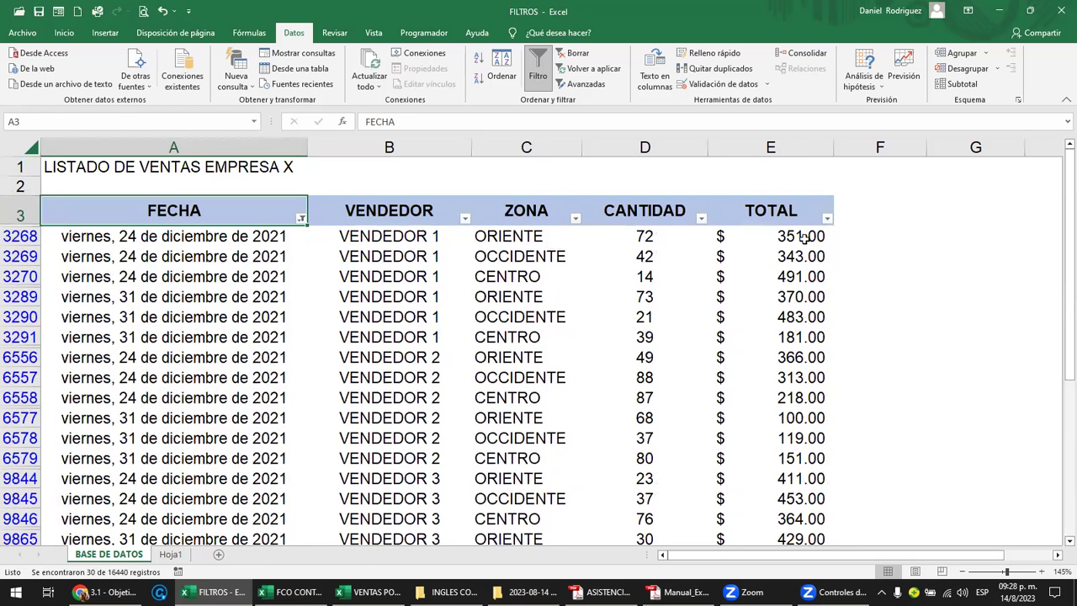
{"action": "left_click_drag", "start_coordinate": [795, 236], "coordinate": [827, 573]}
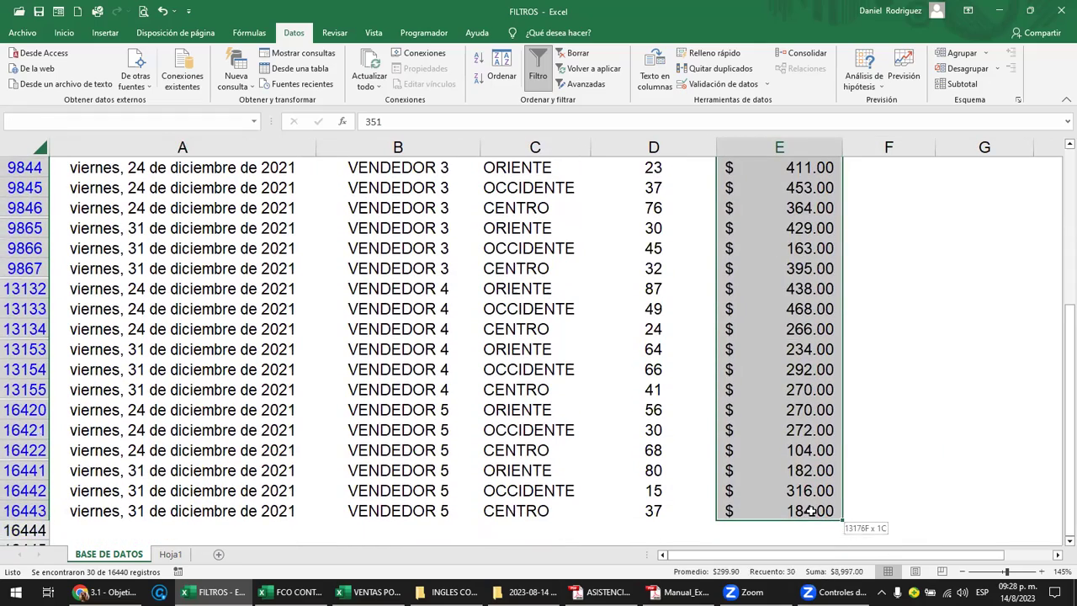
{"action": "left_click_drag", "start_coordinate": [827, 572], "coordinate": [766, 523]}
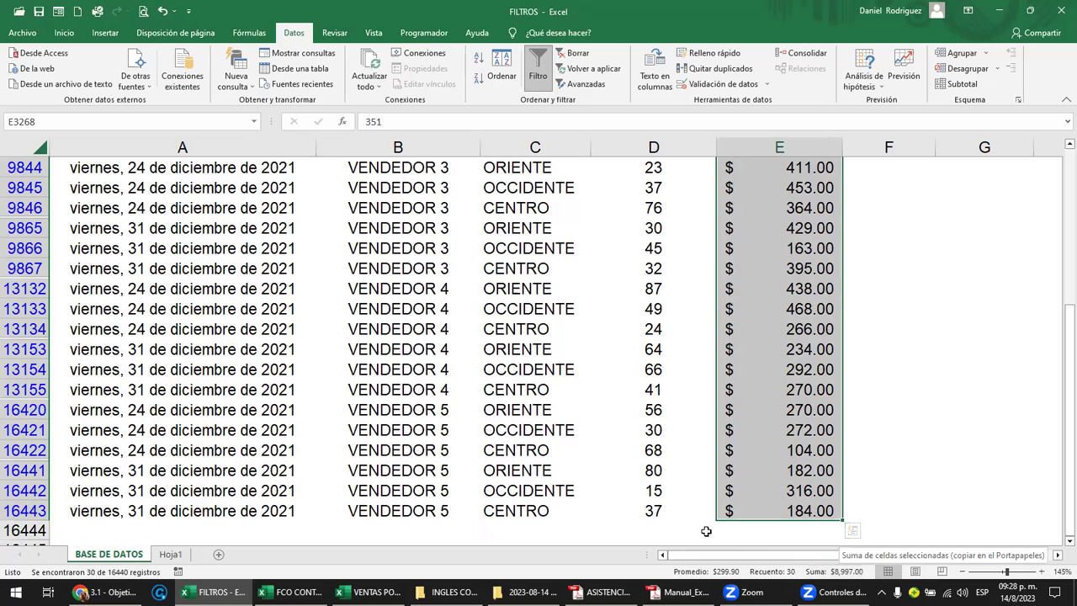
{"action": "left_click_drag", "start_coordinate": [654, 510], "coordinate": [621, 55]}
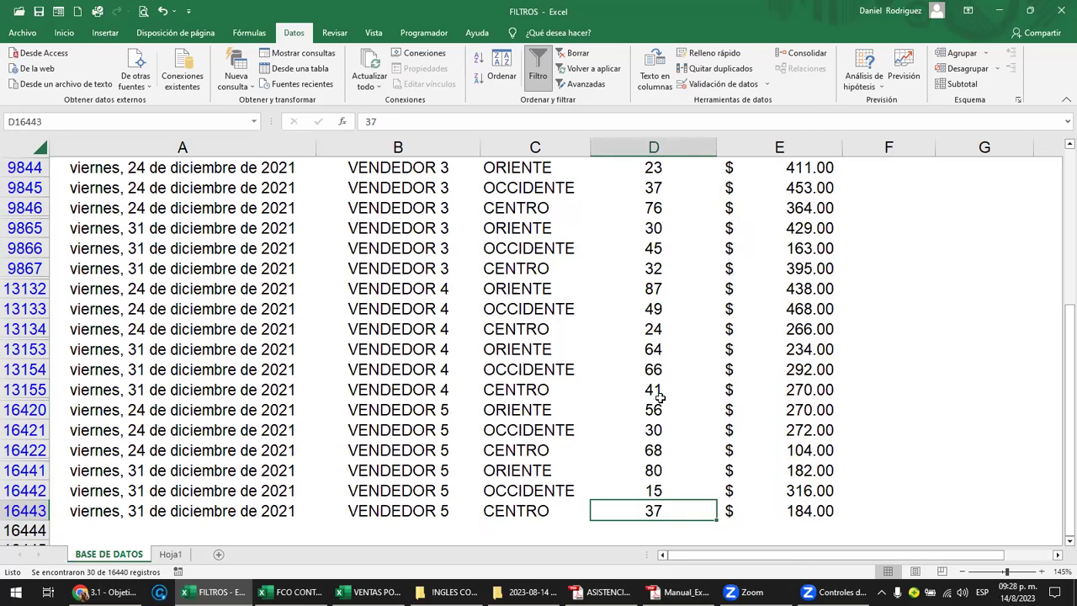
{"action": "left_click_drag", "start_coordinate": [621, 54], "coordinate": [663, 218]}
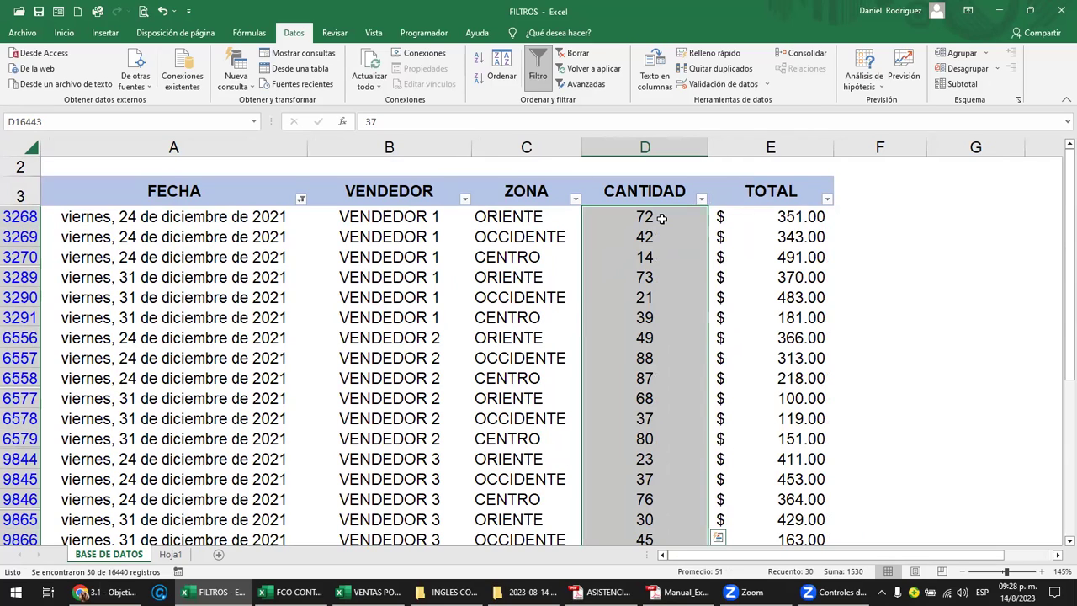
{"action": "scroll", "coordinate": [663, 218], "scroll_direction": "up", "scroll_amount": 1}
{"action": "left_click", "coordinate": [635, 182]}
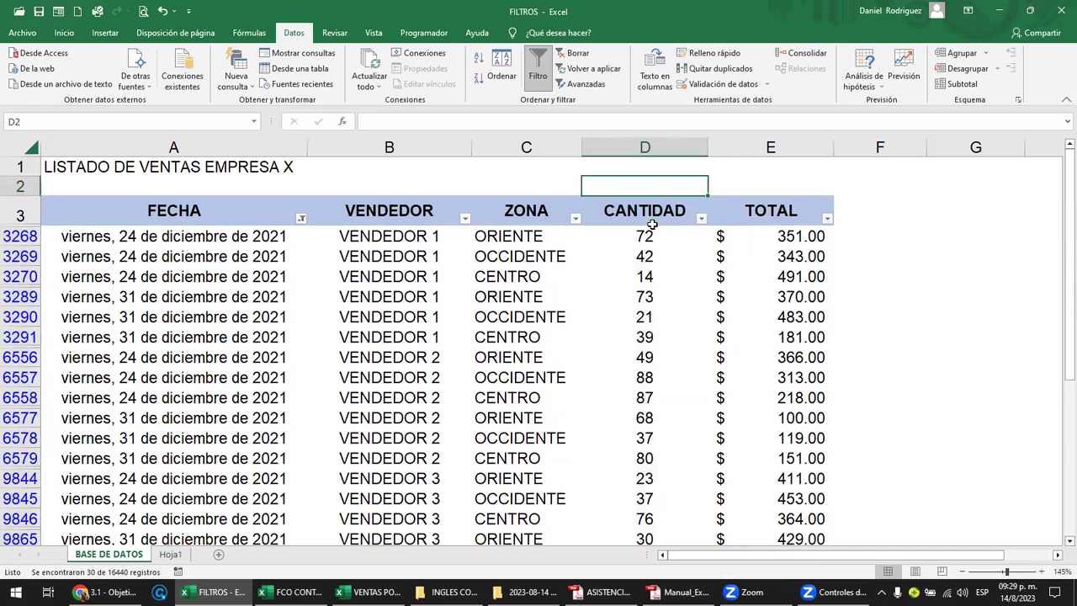
{"action": "mouse_move", "coordinate": [645, 236]}
{"action": "left_mouse_down"}
{"action": "mouse_move", "coordinate": [646, 539]}
{"action": "mouse_move", "coordinate": [665, 546]}
{"action": "left_mouse_up"}
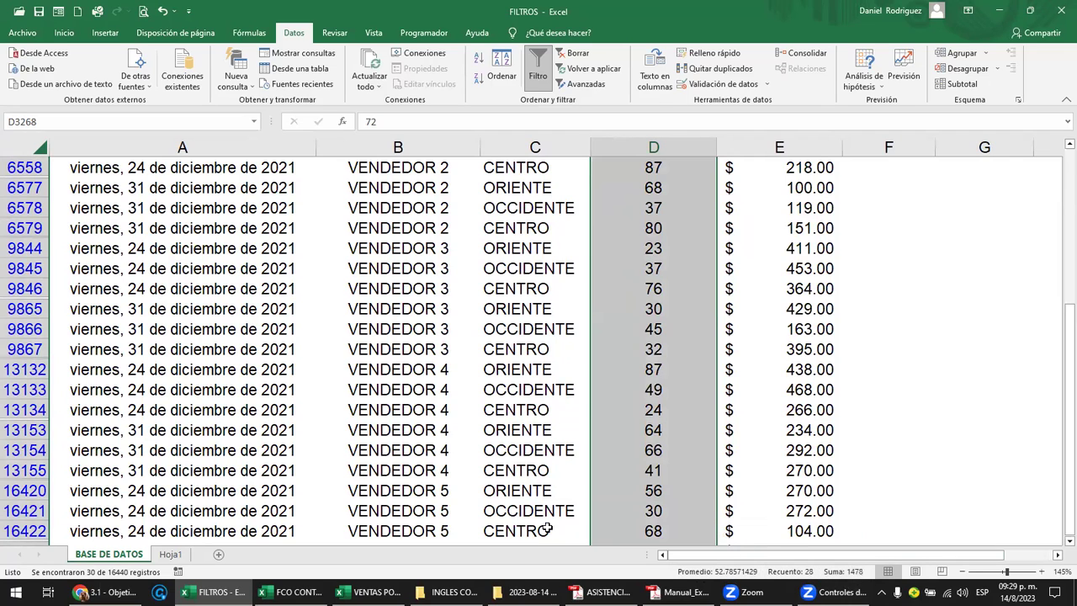
{"action": "mouse_move", "coordinate": [103, 593]}
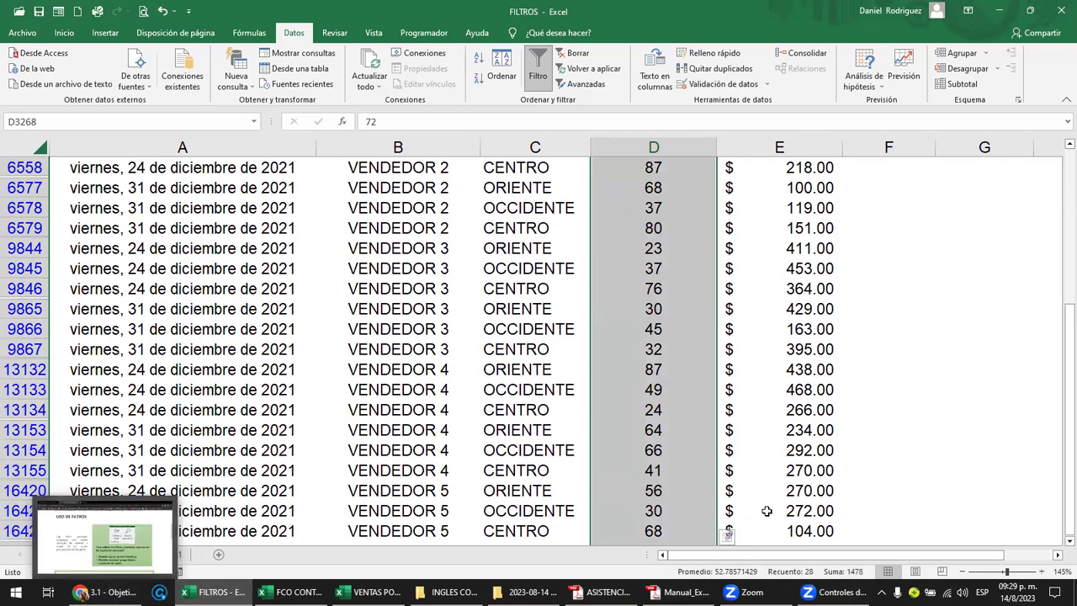
{"action": "scroll", "coordinate": [905, 530], "scroll_direction": "up", "scroll_amount": 2}
{"action": "scroll", "coordinate": [906, 530], "scroll_direction": "up", "scroll_amount": 2}
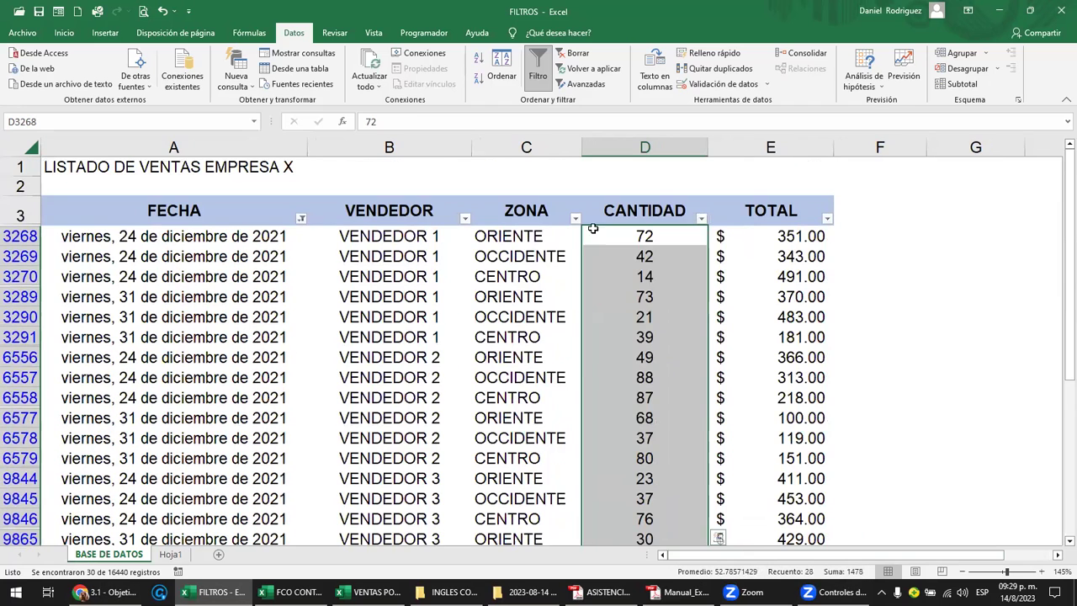
{"action": "left_click", "coordinate": [652, 214]}
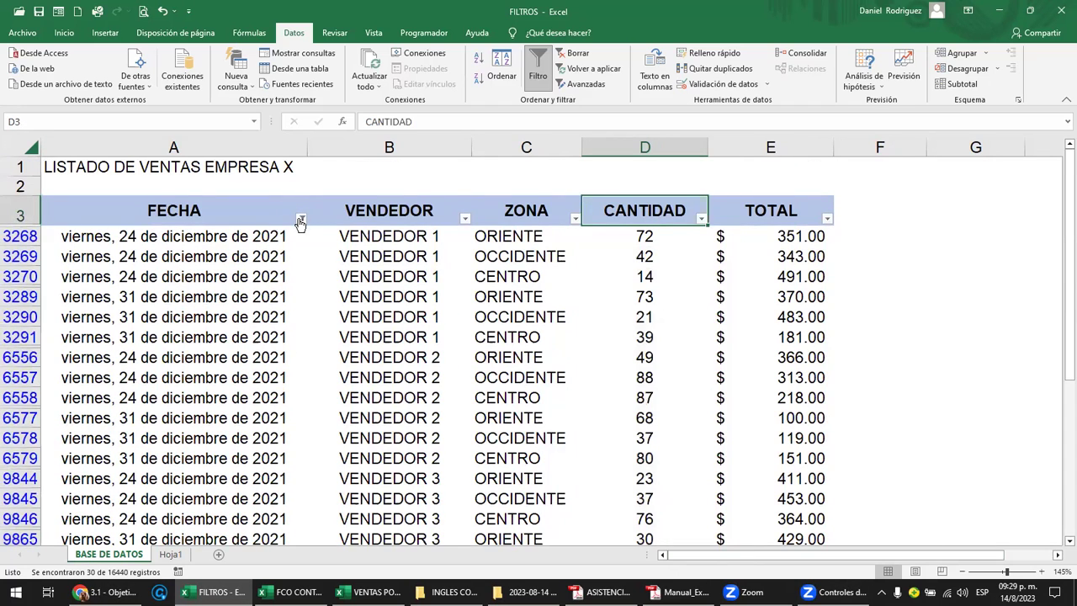
Clear the FECHA filter with Borrar so the list starts at 1 January 2019 again
{"action": "left_click", "coordinate": [257, 206]}
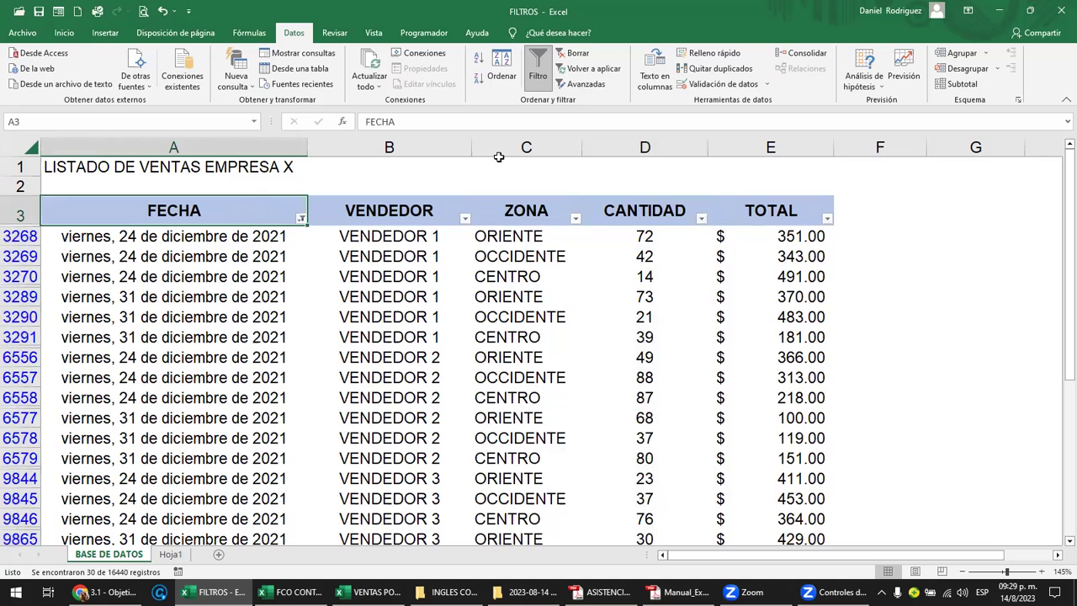
{"action": "left_click", "coordinate": [576, 54]}
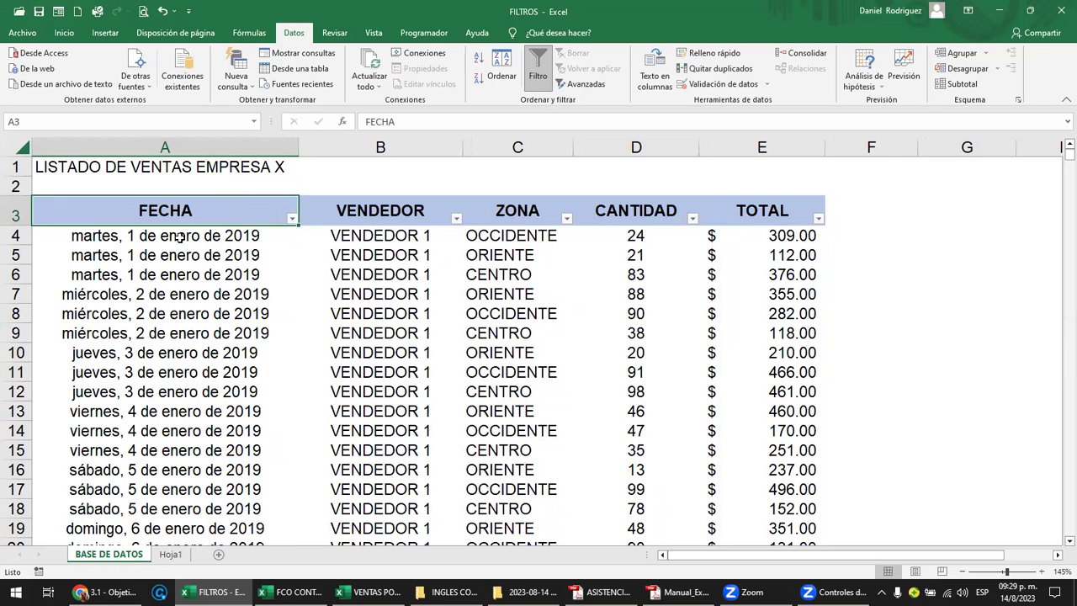
{"action": "left_click", "coordinate": [353, 213]}
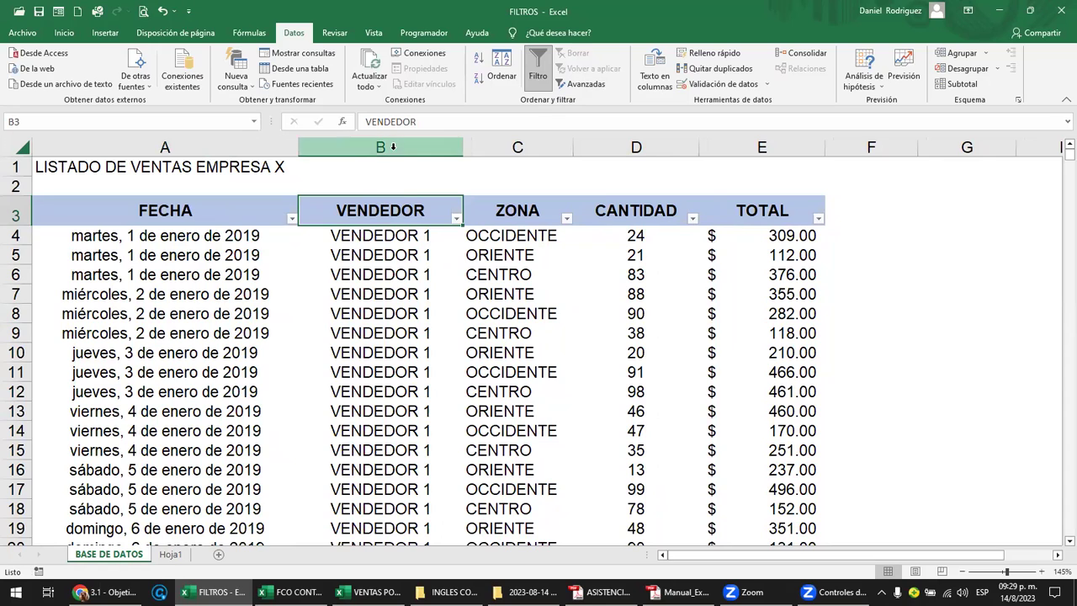
Enter the legend title COMODINES in cell G1
{"action": "left_click", "coordinate": [909, 208]}
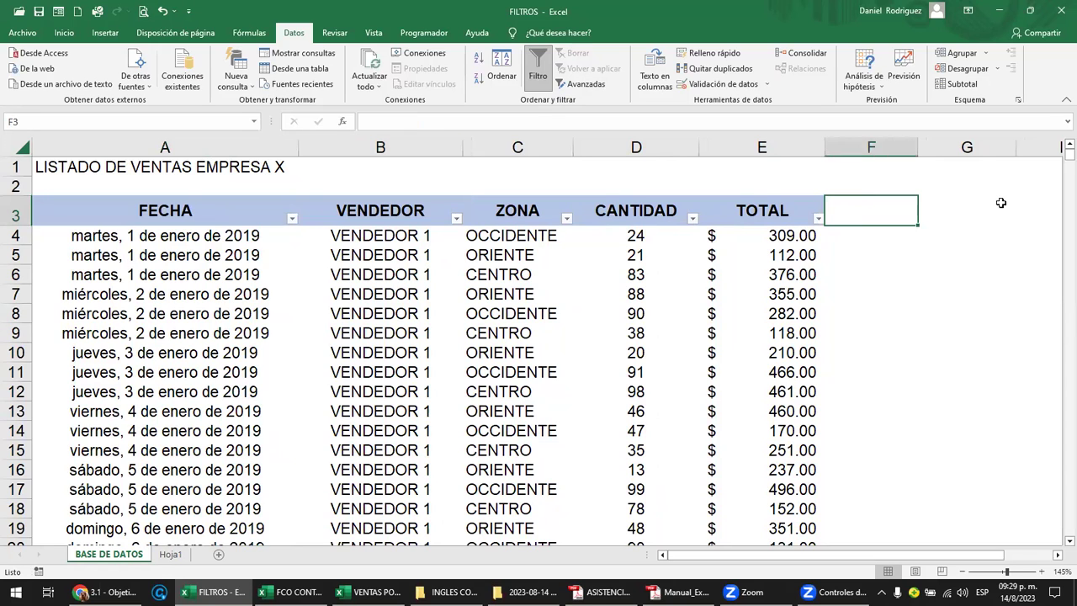
{"action": "key", "text": "Right"}
{"action": "key", "text": "Right"}
{"action": "key", "text": "Up"}
{"action": "key", "text": "Left"}
{"action": "key", "text": "Up"}
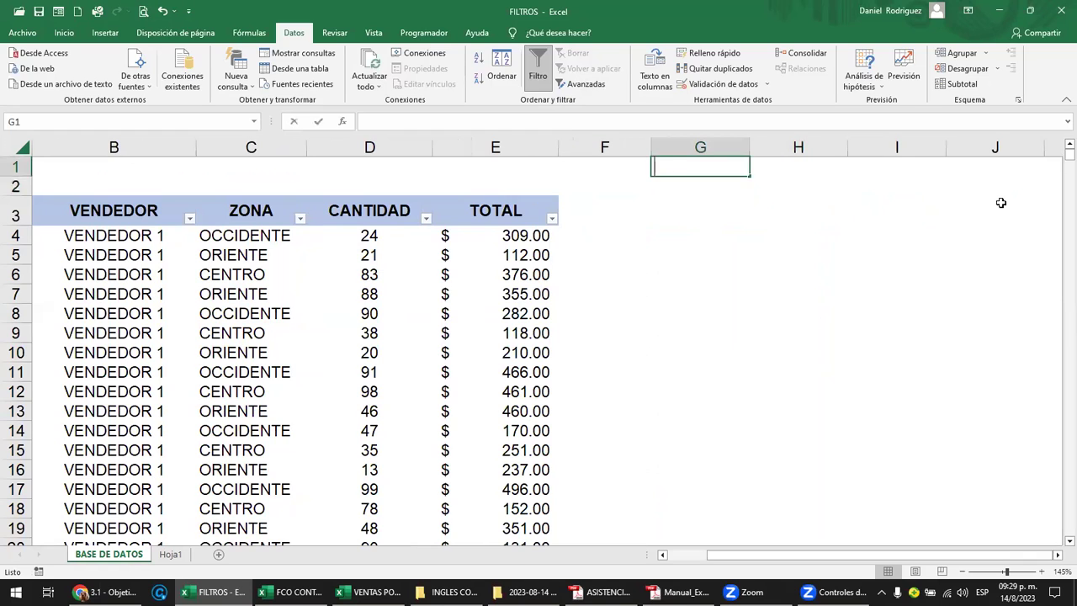
{"action": "type", "text": "COMODINES"}
{"action": "key", "text": "Return"}
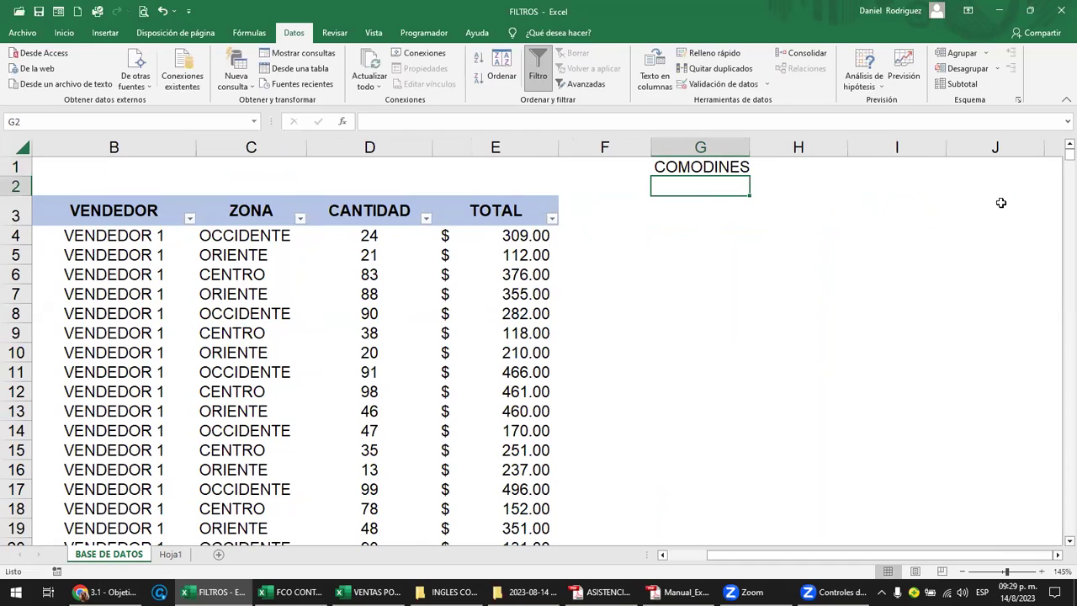
Enter a centred "? 1 CARACTER" label in cell H1
{"action": "key", "text": "Right"}
{"action": "key", "text": "Up"}
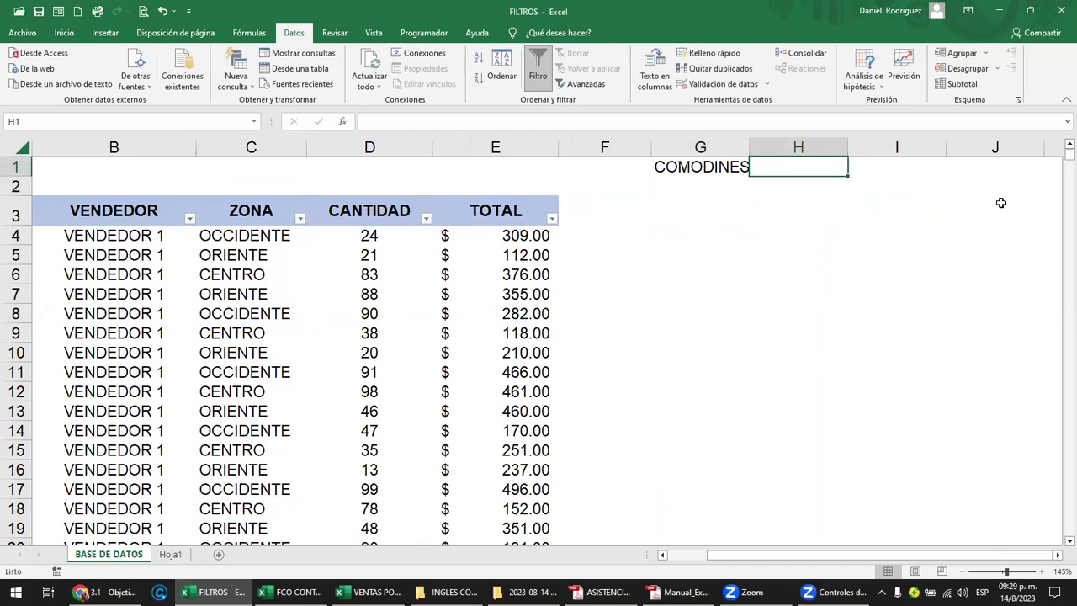
{"action": "type", "text": "?"}
{"action": "key", "text": "Right"}
{"action": "key", "text": "Left"}
{"action": "left_click", "coordinate": [64, 32]}
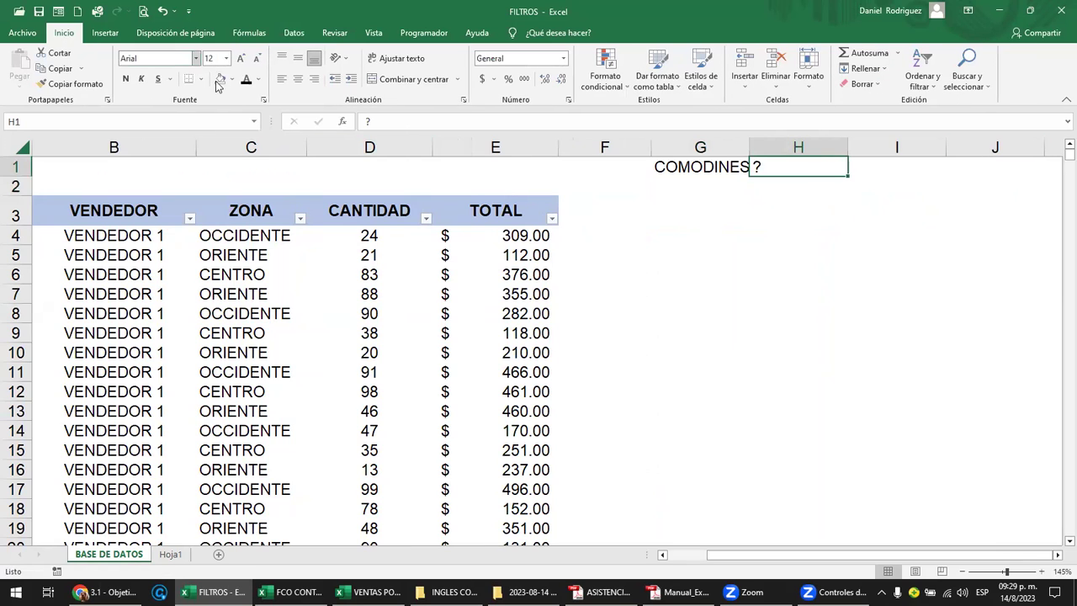
{"action": "left_click", "coordinate": [295, 83]}
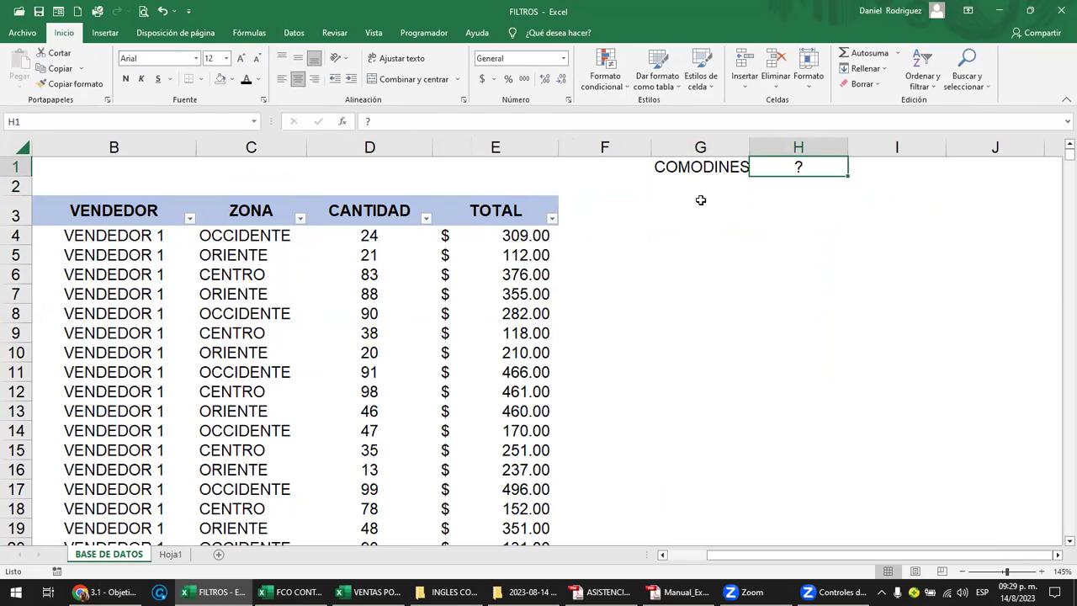
{"action": "left_click", "coordinate": [871, 168]}
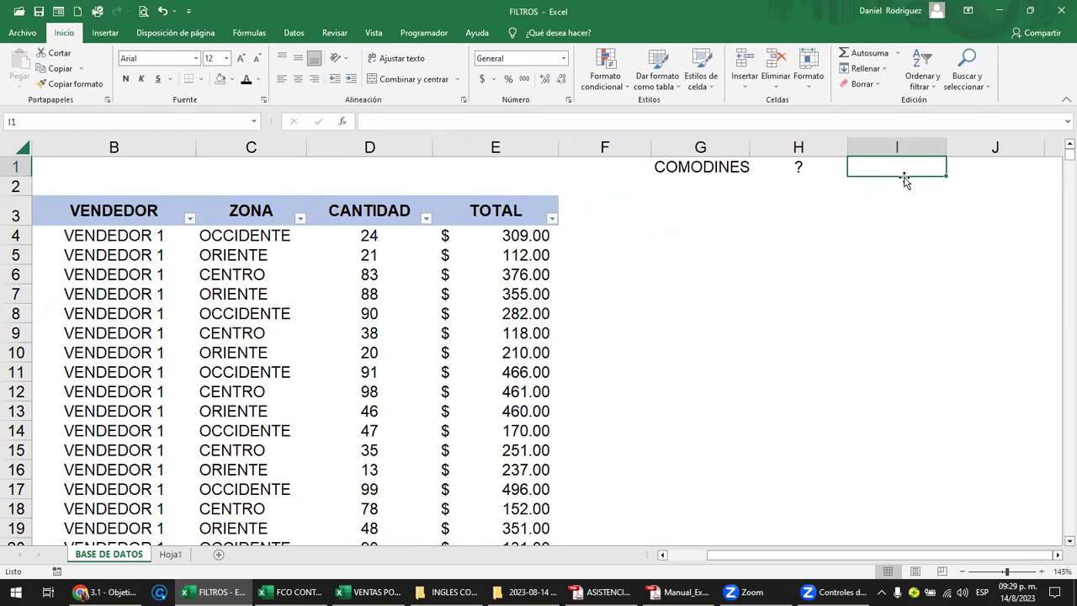
{"action": "key", "text": "Left"}
{"action": "key", "text": "F2"}
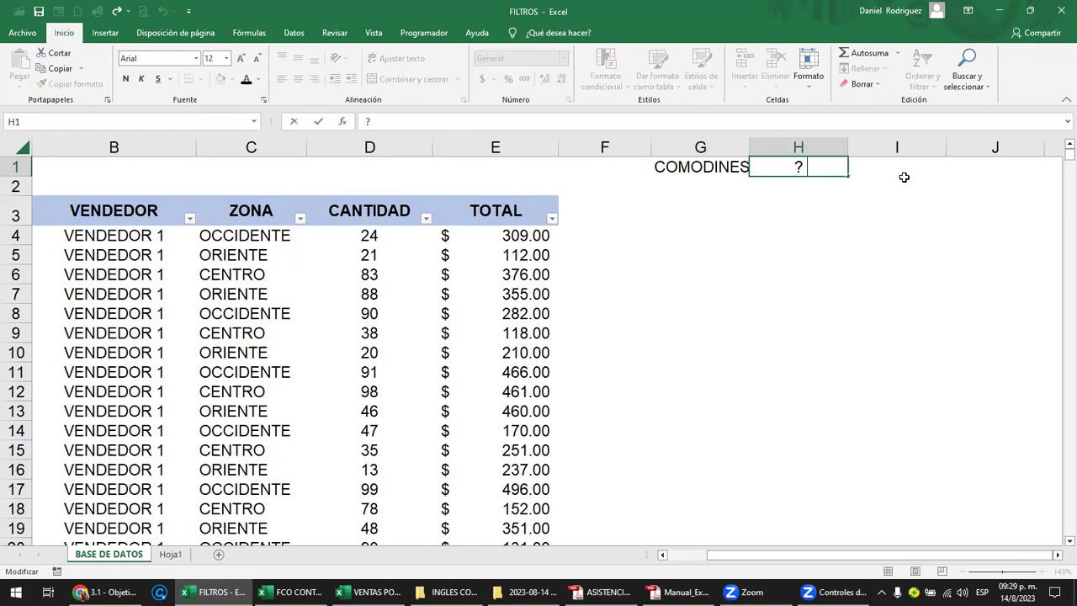
{"action": "type", "text": "1 CARACTER"}
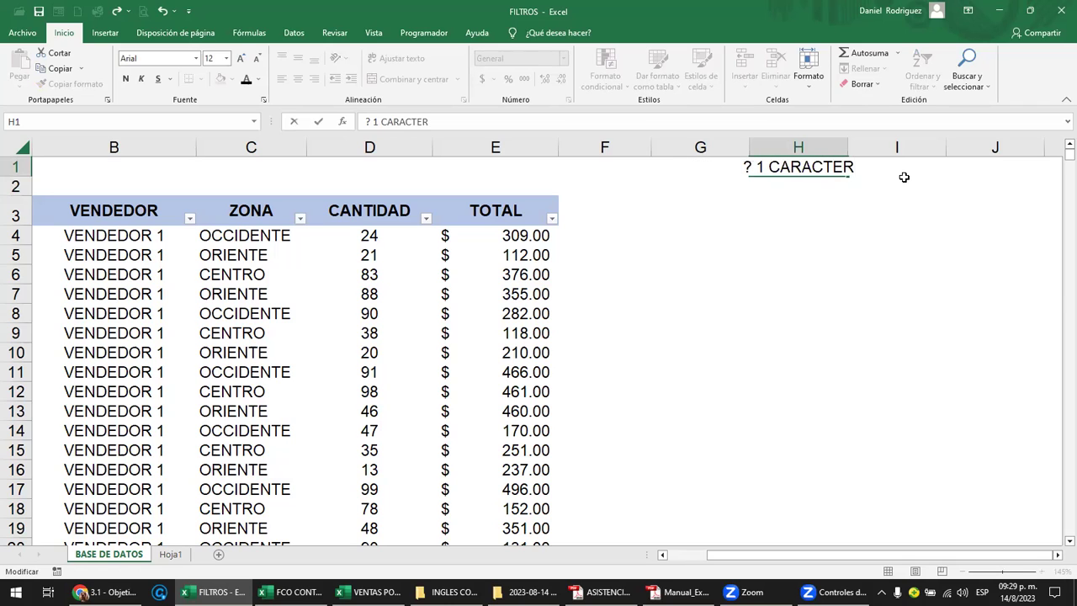
{"action": "key", "text": "ctrl+Return"}
{"action": "type", "text": "COMODINES"}
Widen columns H and G so the legend text fits
{"action": "left_click_drag", "start_coordinate": [848, 148], "coordinate": [906, 147]}
{"action": "left_click_drag", "start_coordinate": [750, 148], "coordinate": [760, 147]}
{"action": "left_click", "coordinate": [499, 211]}
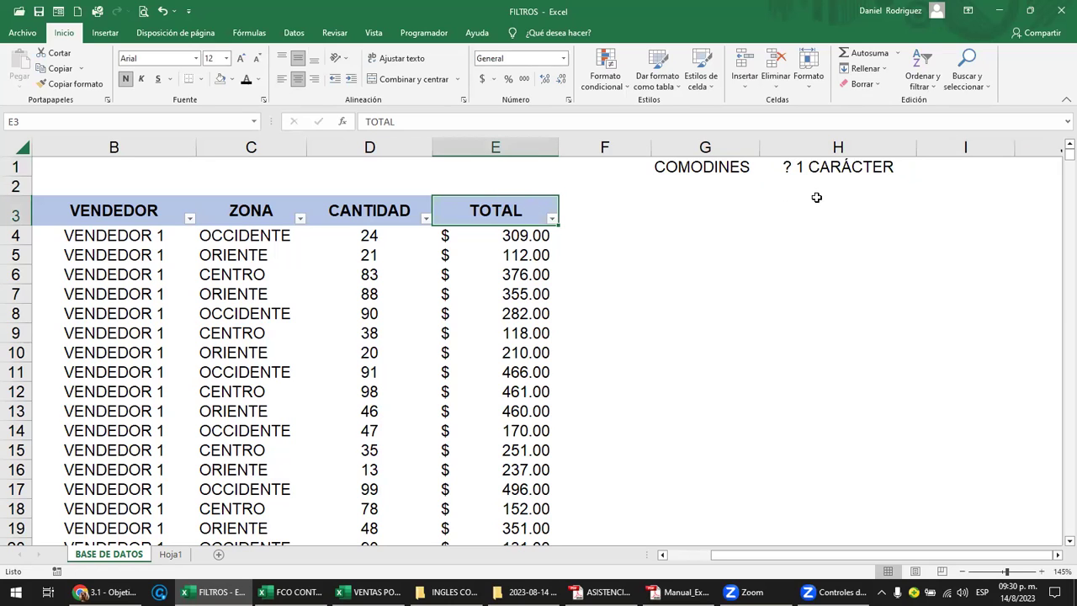
Try a T?TA example in cell E2, then clear it again
{"action": "left_click", "coordinate": [489, 182]}
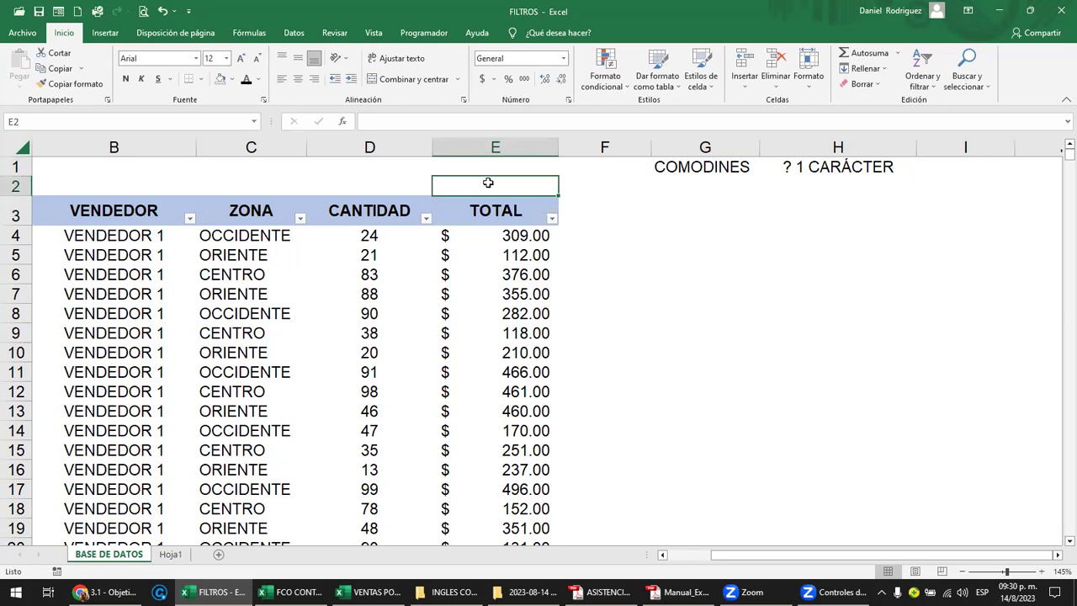
{"action": "type", "text": "T"}
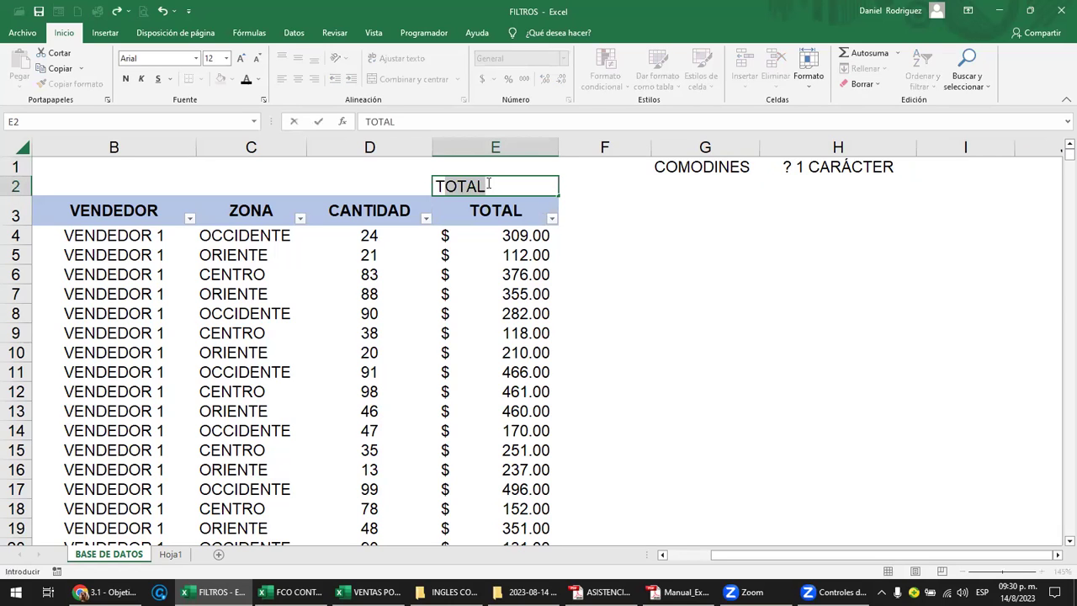
{"action": "type", "text": "?"}
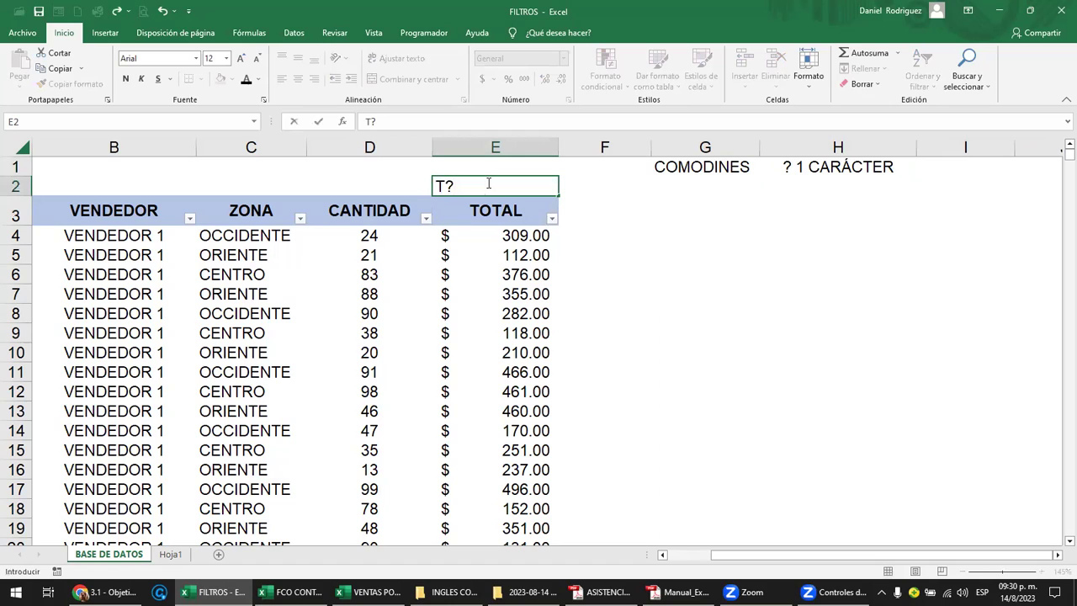
{"action": "type", "text": "TAL"}
{"action": "key", "text": "Return"}
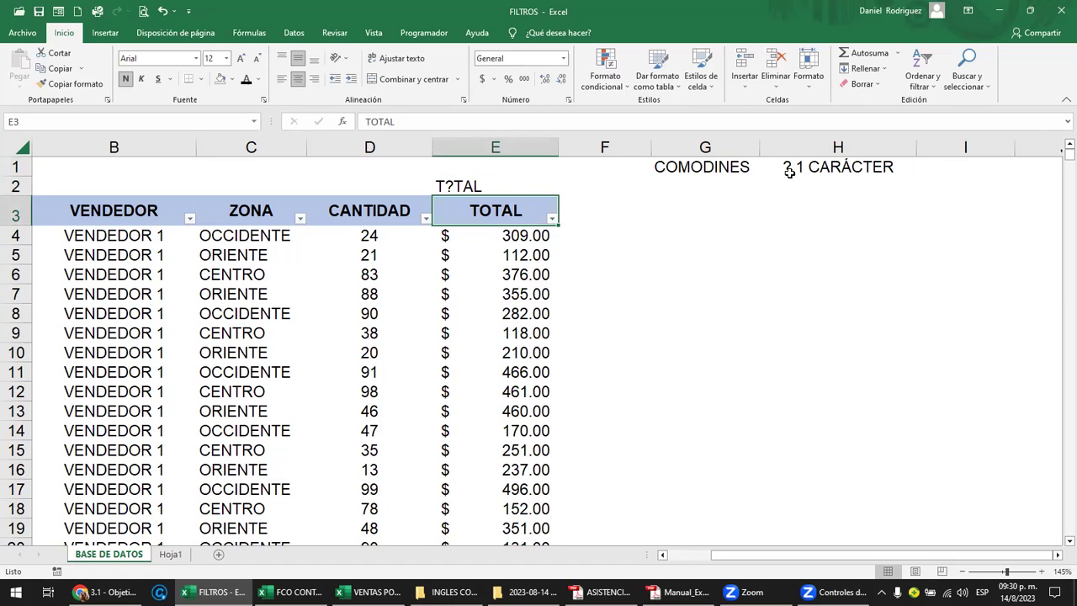
{"action": "left_click", "coordinate": [476, 187]}
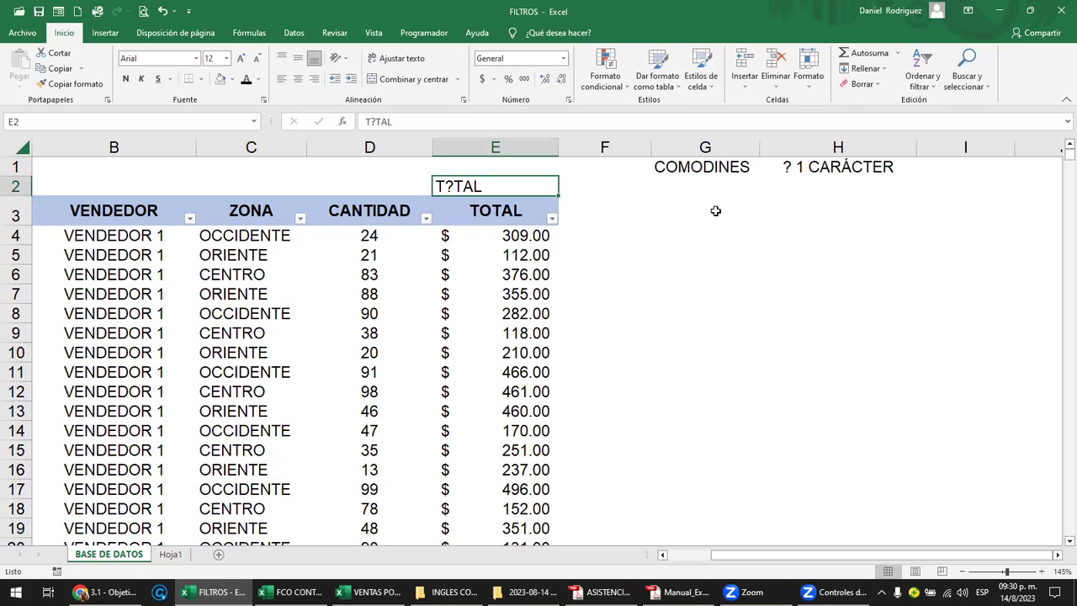
{"action": "key", "text": "Delete"}
Enter the second legend line '* VARIOS CARACTERES' in cell H2
{"action": "key", "text": "Right"}
{"action": "key", "text": "Right"}
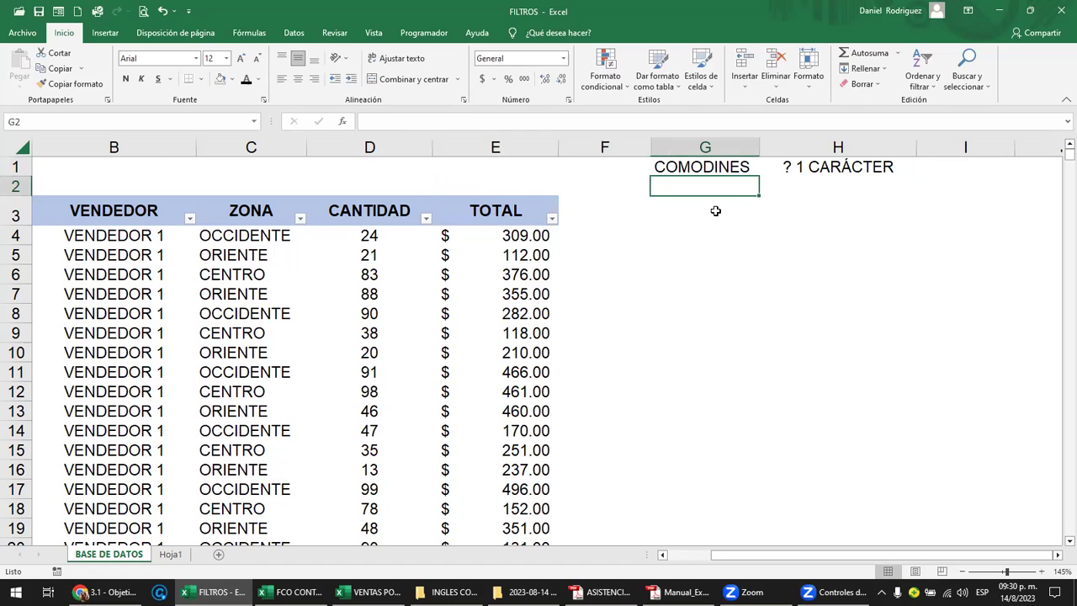
{"action": "key", "text": "Right"}
{"action": "type", "text": "*"}
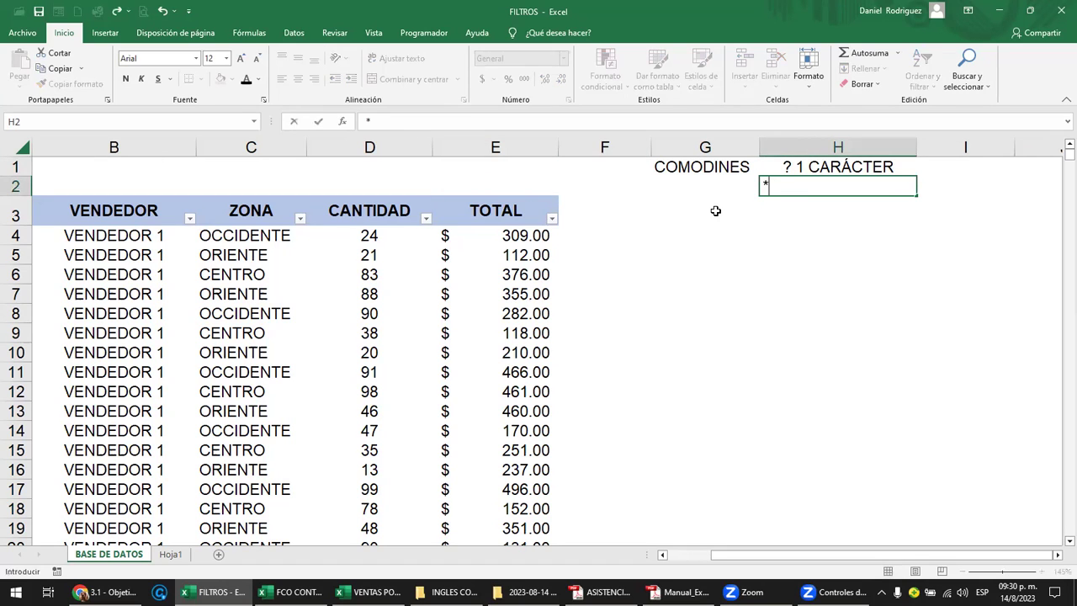
{"action": "type", "text": "X"}
{"action": "type", "text": "ARIOS CARACTERES"}
{"action": "key", "text": "Return"}
{"action": "key", "text": "Up"}
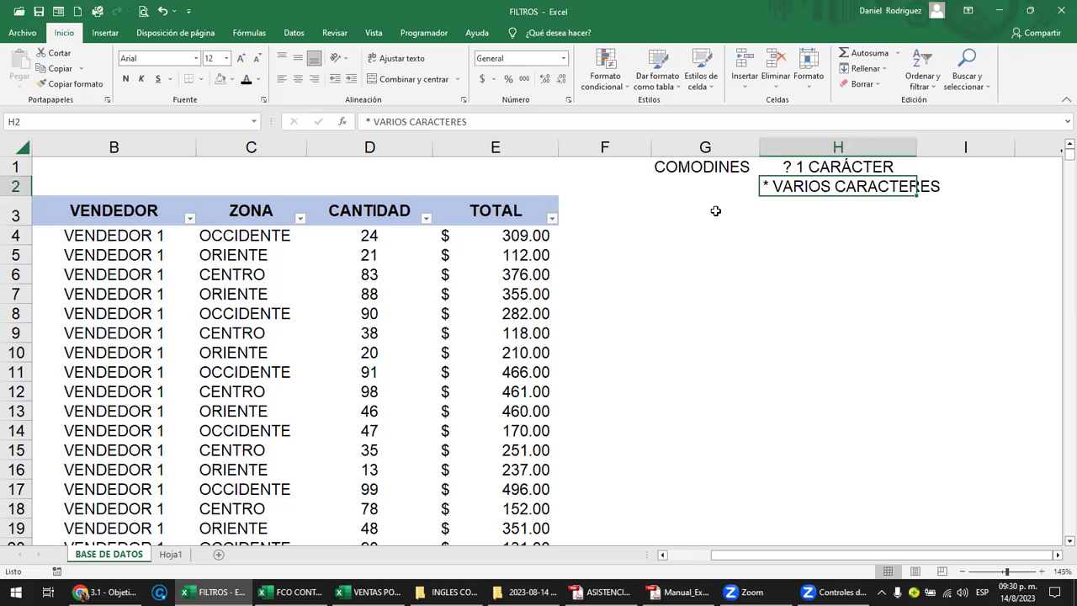
Widen column H and left-align both legend lines in H1:H2
{"action": "left_click_drag", "start_coordinate": [916, 147], "coordinate": [929, 148]}
{"action": "left_click_drag", "start_coordinate": [850, 167], "coordinate": [852, 183]}
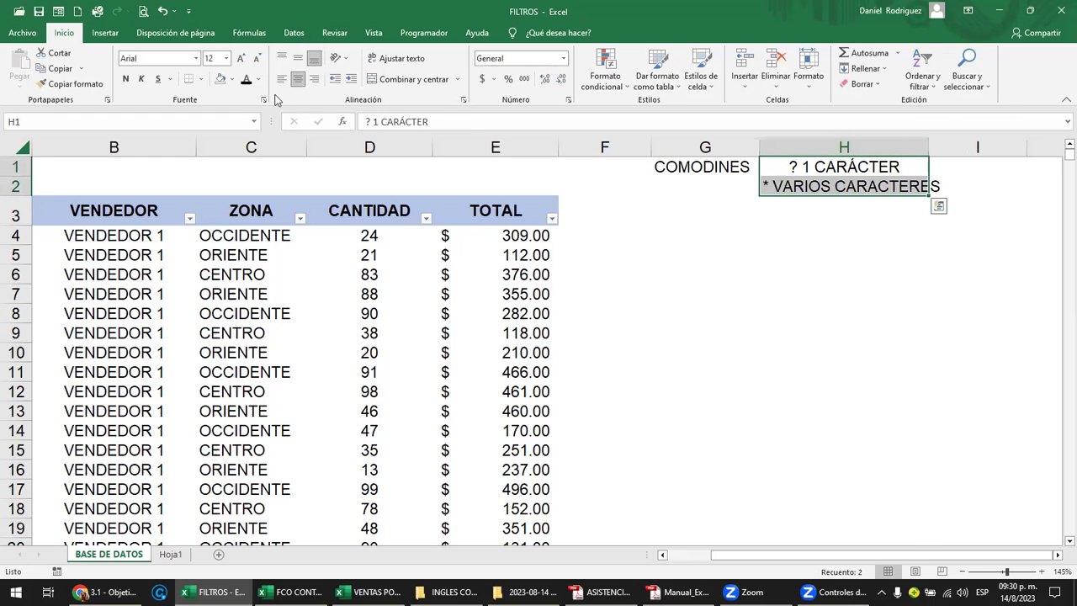
{"action": "left_click", "coordinate": [282, 79]}
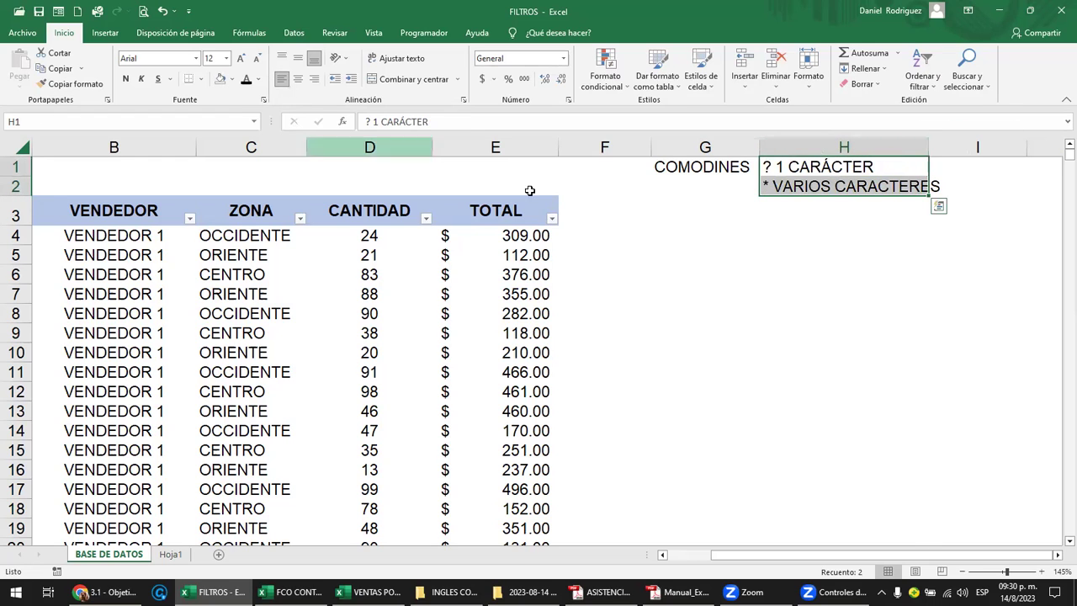
{"action": "left_click", "coordinate": [739, 226]}
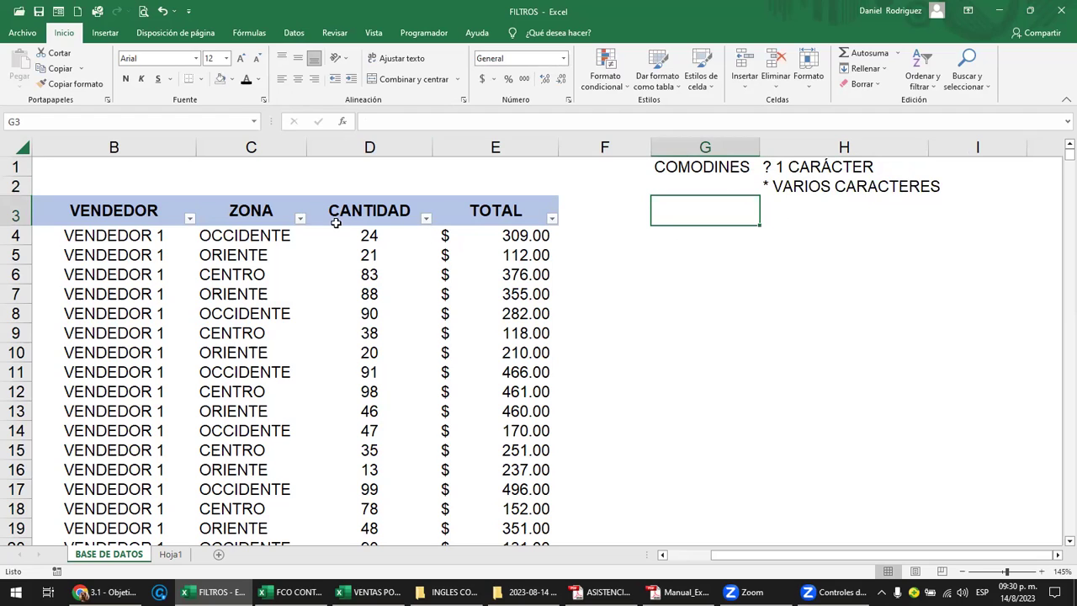
{"action": "left_click", "coordinate": [242, 237]}
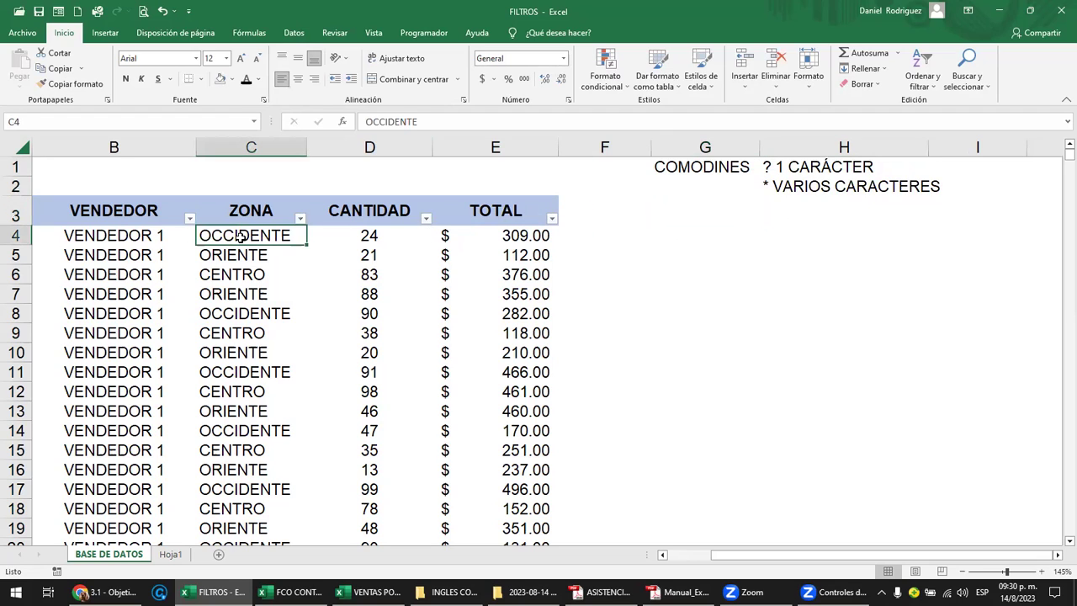
{"action": "left_click", "coordinate": [300, 221]}
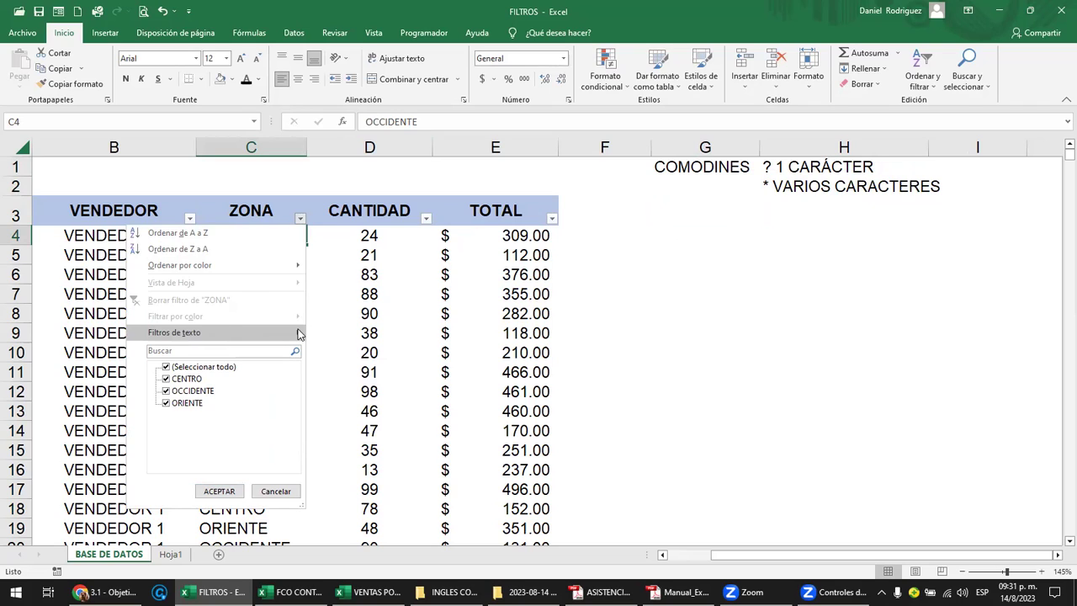
{"action": "mouse_move", "coordinate": [174, 333]}
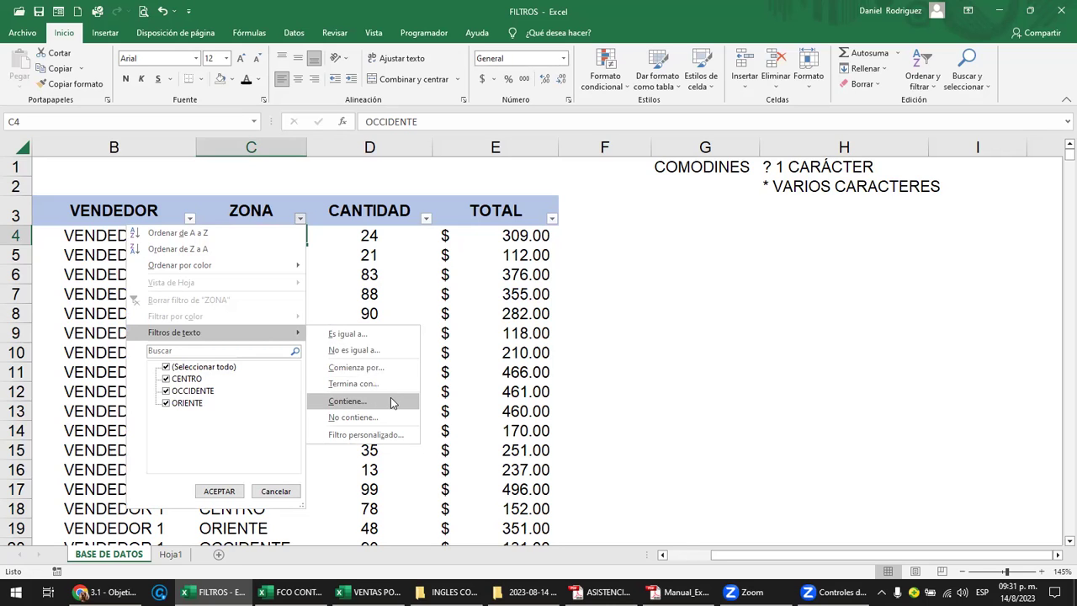
{"action": "left_click", "coordinate": [376, 371]}
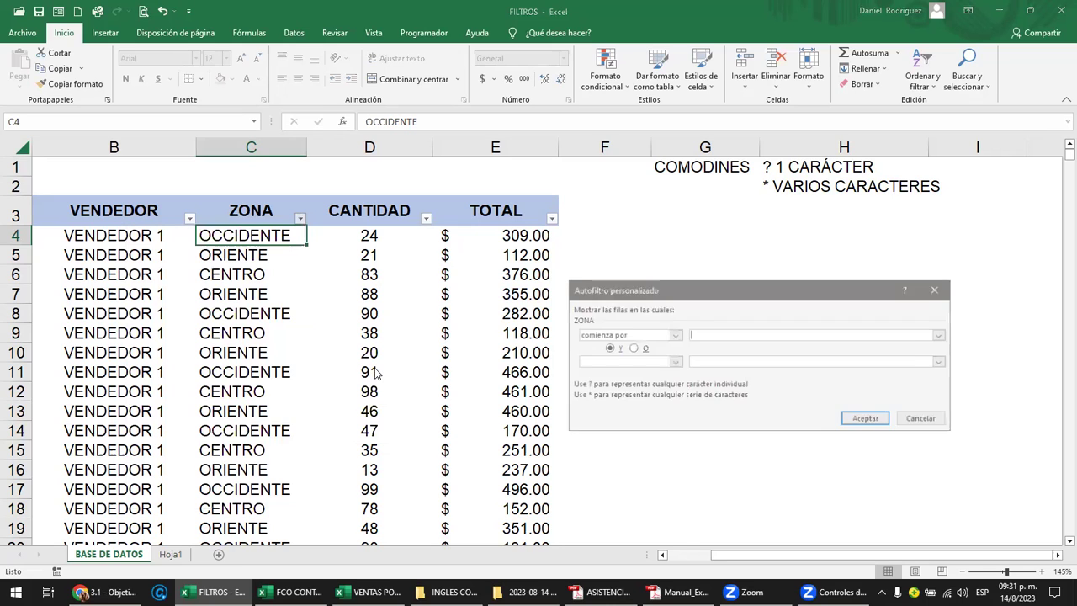
{"action": "type", "text": "OC"}
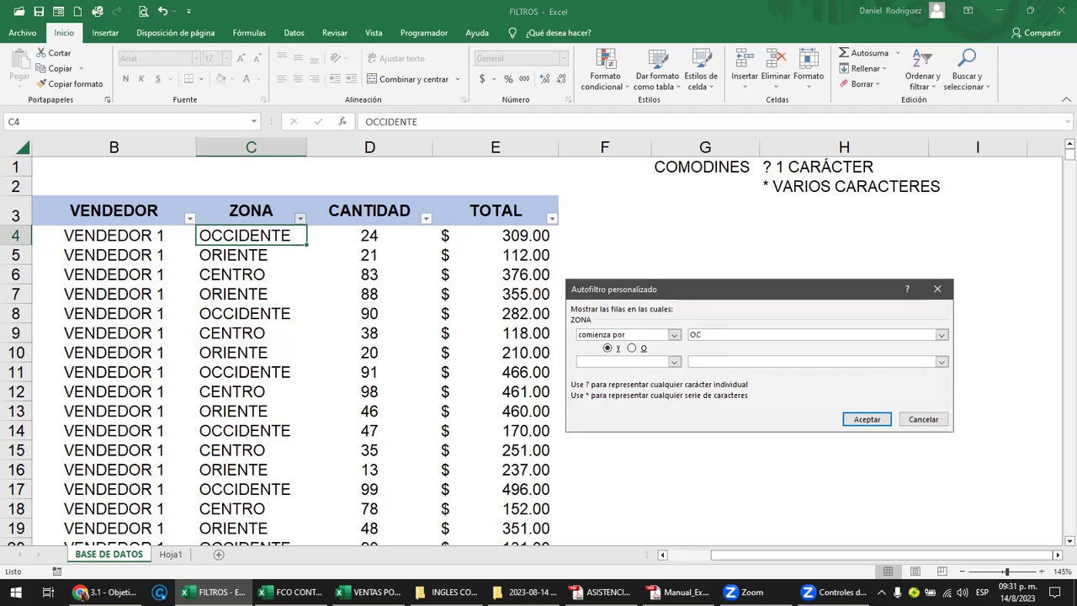
{"action": "key", "text": "Return"}
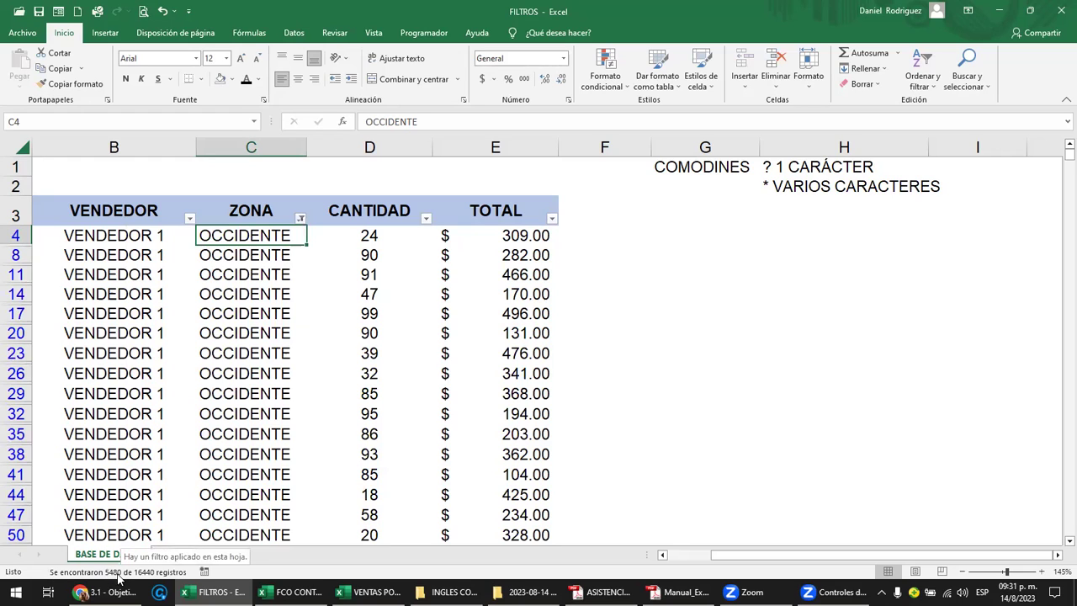
{"action": "left_click", "coordinate": [300, 218]}
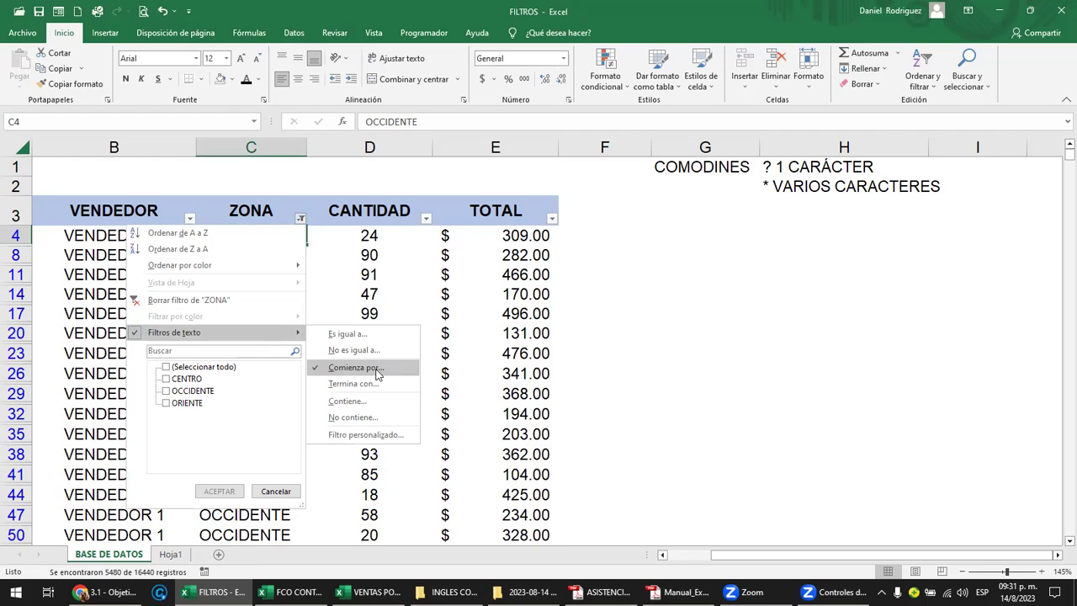
{"action": "left_click", "coordinate": [377, 373]}
{"action": "type", "text": "OC"}
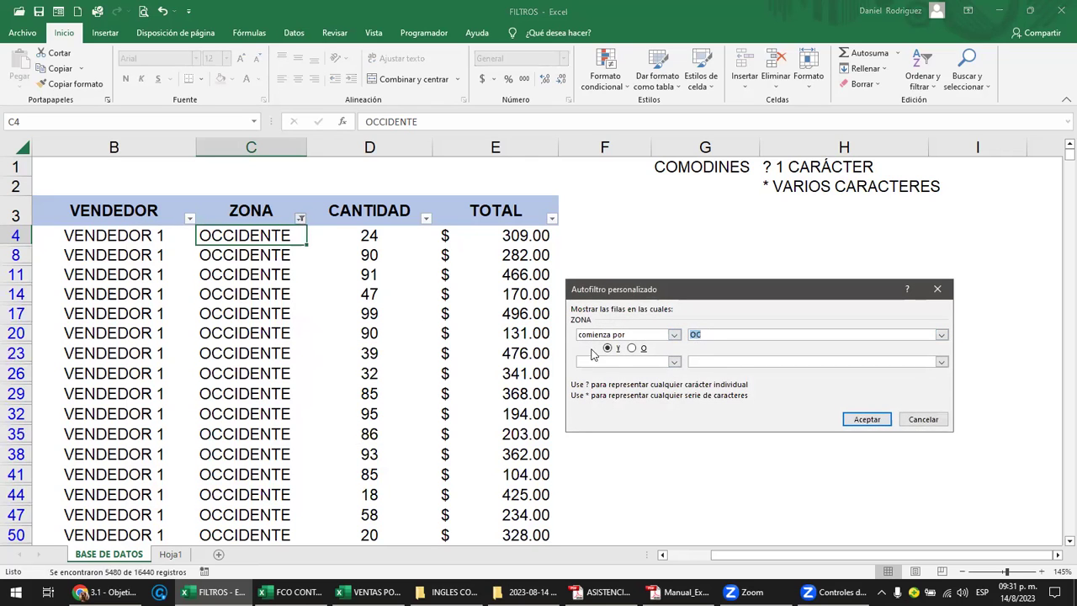
{"action": "left_click", "coordinate": [675, 336]}
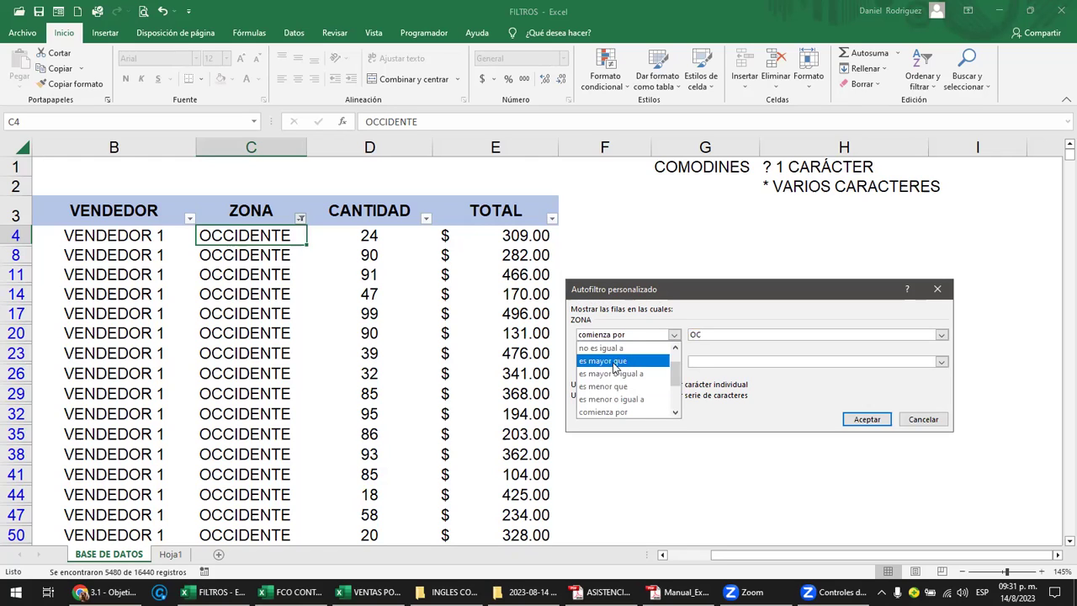
{"action": "left_click", "coordinate": [918, 419]}
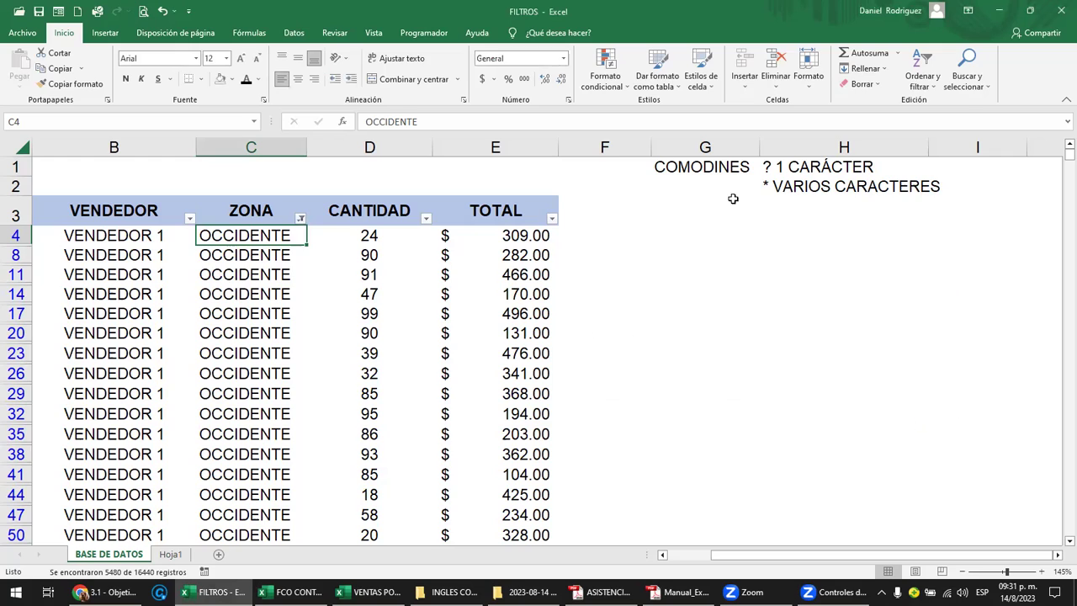
{"action": "left_click", "coordinate": [268, 213]}
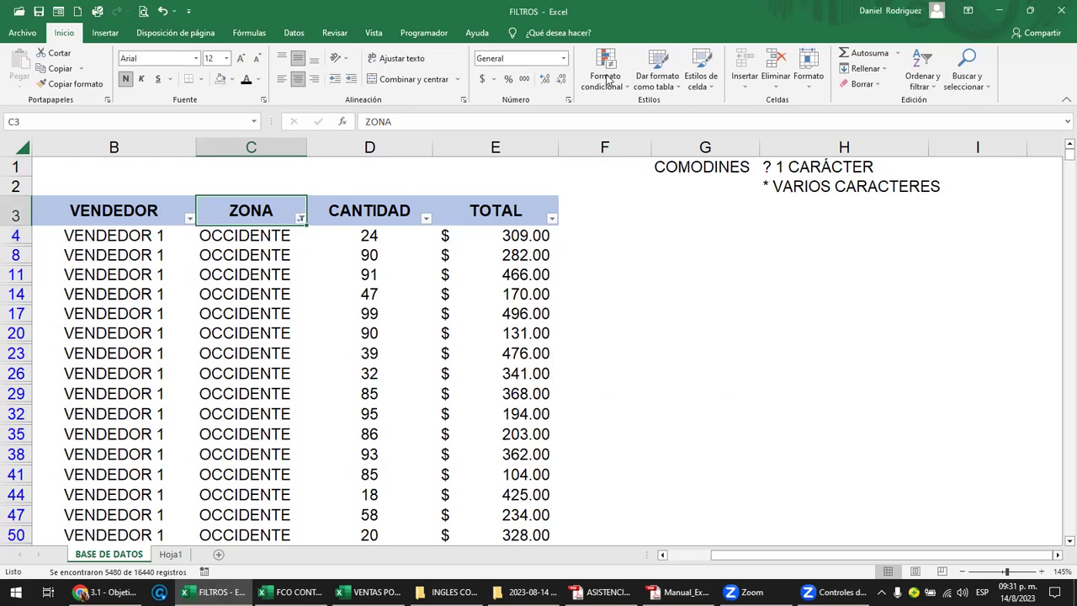
{"action": "left_click", "coordinate": [300, 218]}
{"action": "left_click", "coordinate": [206, 296]}
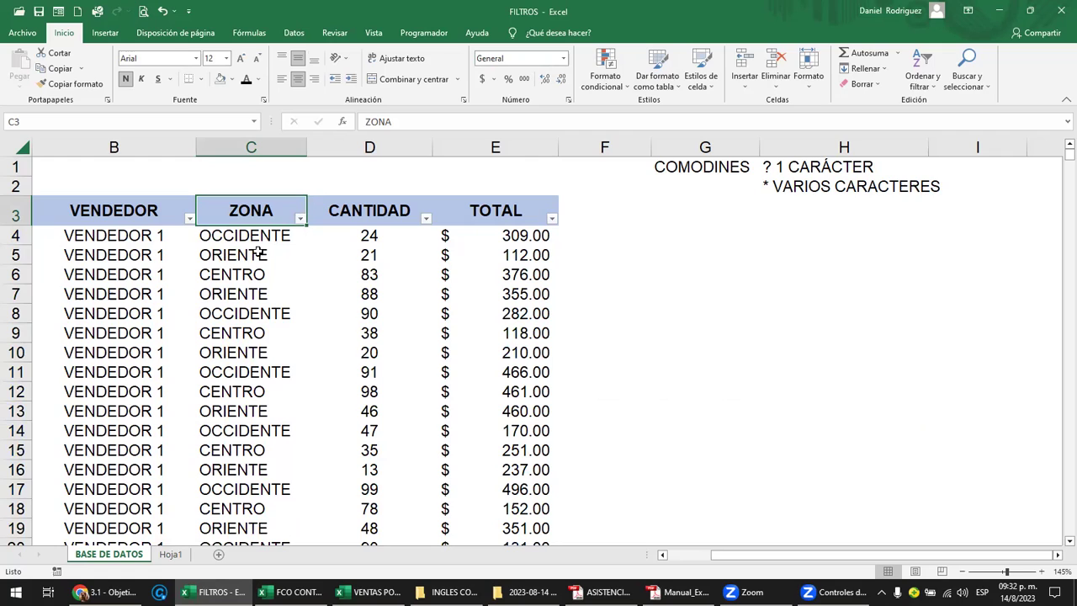
Type the pattern *T? into cell H3 under the legend and confirm it
{"action": "left_click", "coordinate": [776, 218]}
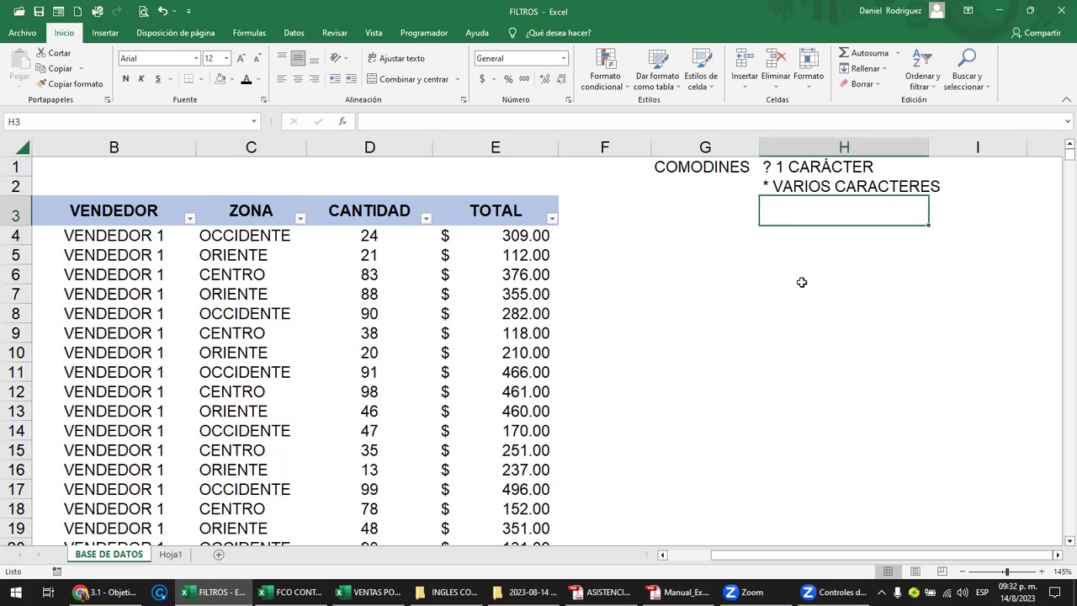
{"action": "type", "text": "*"}
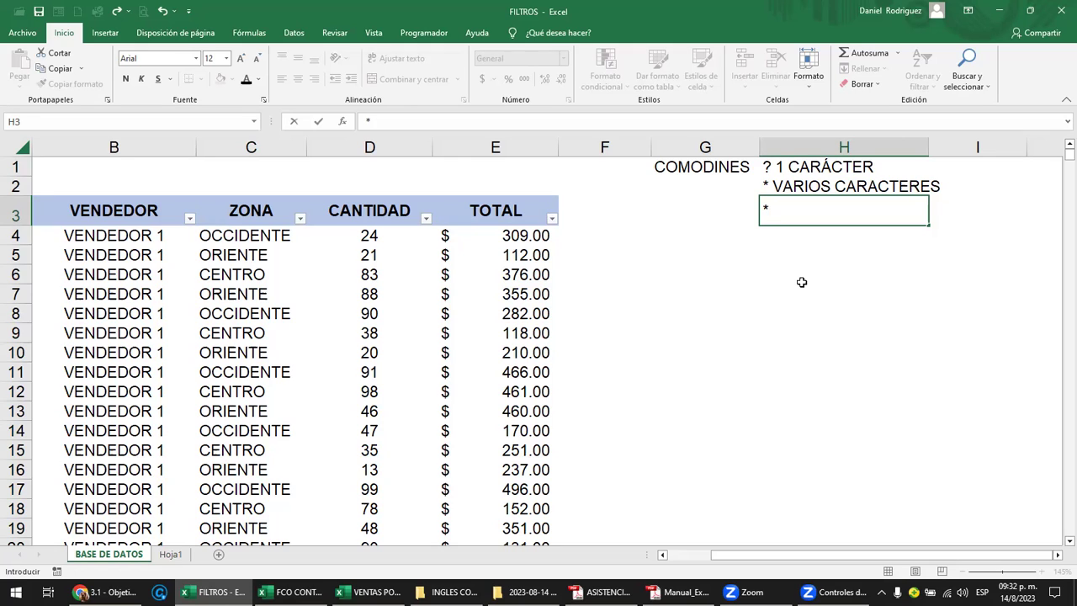
{"action": "type", "text": "T"}
{"action": "type", "text": "?"}
{"action": "left_click_drag", "start_coordinate": [790, 212], "coordinate": [781, 211]}
{"action": "left_click_drag", "start_coordinate": [769, 211], "coordinate": [762, 207]}
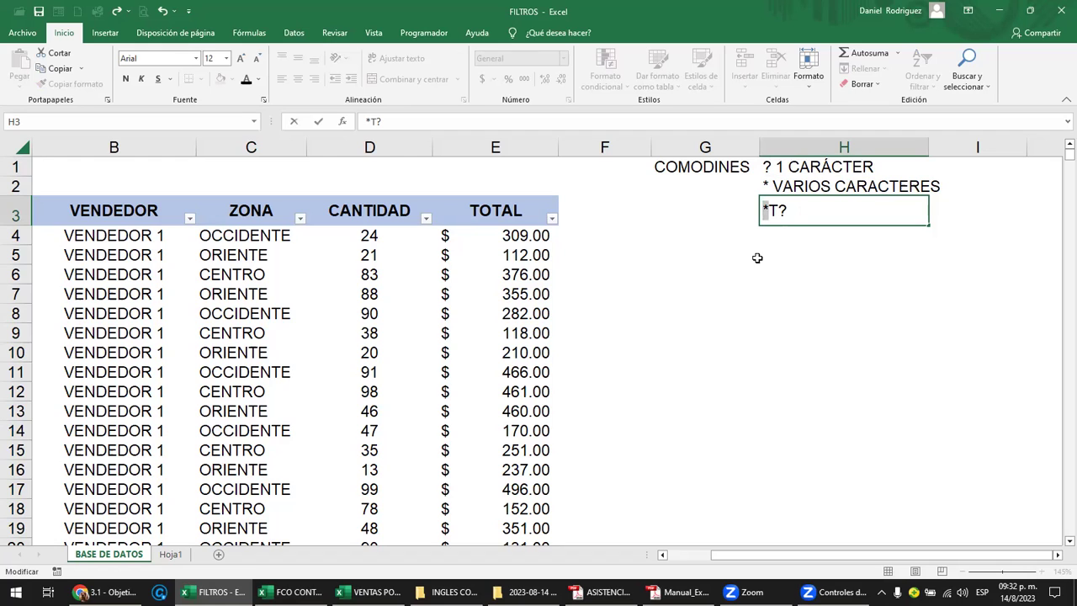
{"action": "key", "text": "Return"}
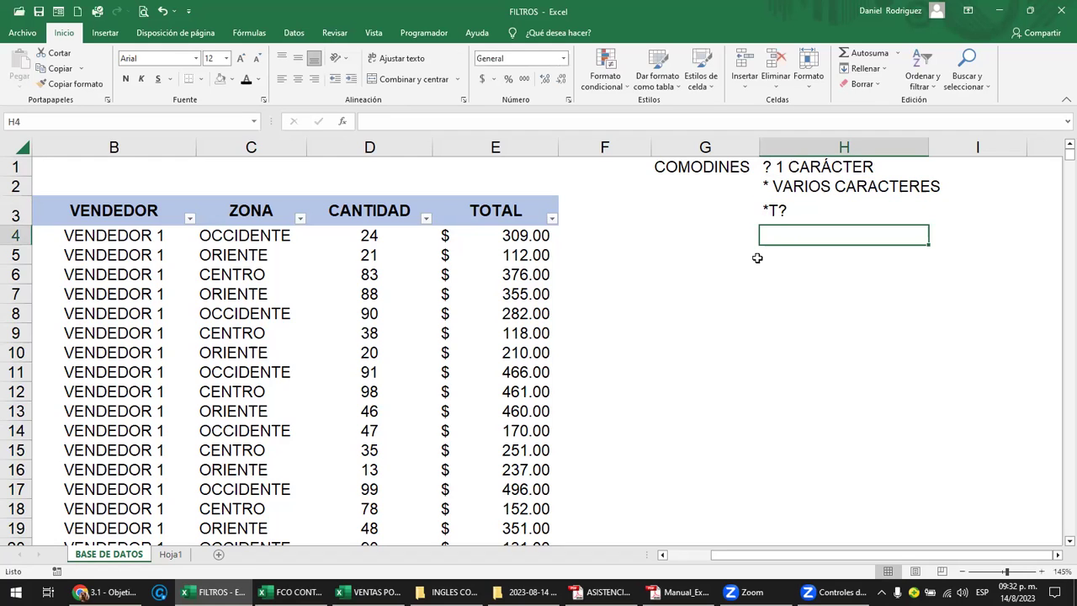
{"action": "left_click", "coordinate": [776, 211]}
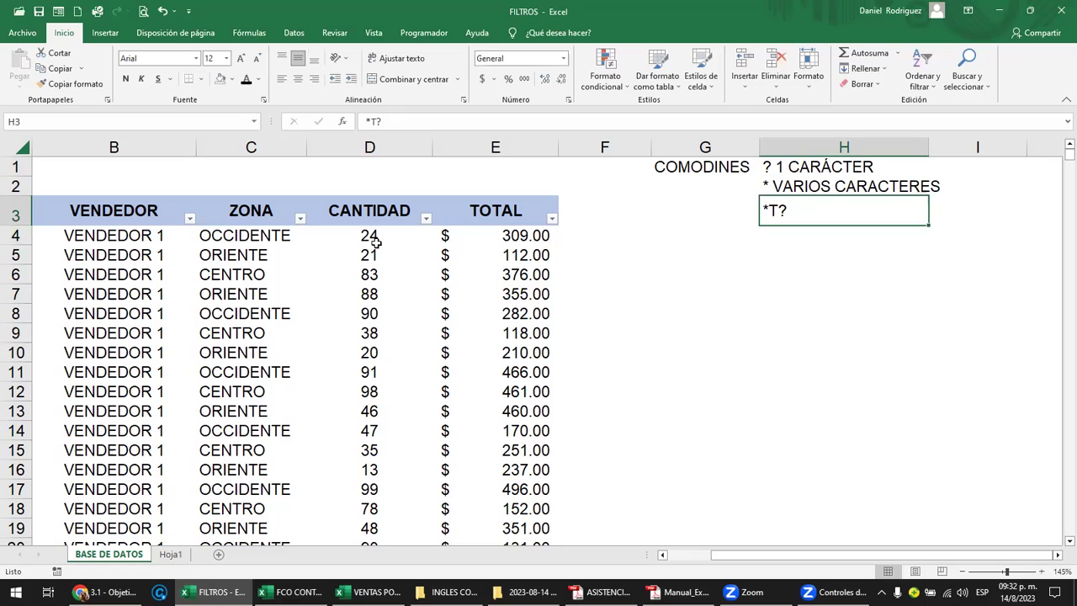
Apply a ZONA custom text filter 'es igual a' *T?, showing only OCCIDENTE and ORIENTE
{"action": "left_click", "coordinate": [300, 220]}
{"action": "mouse_move", "coordinate": [174, 332]}
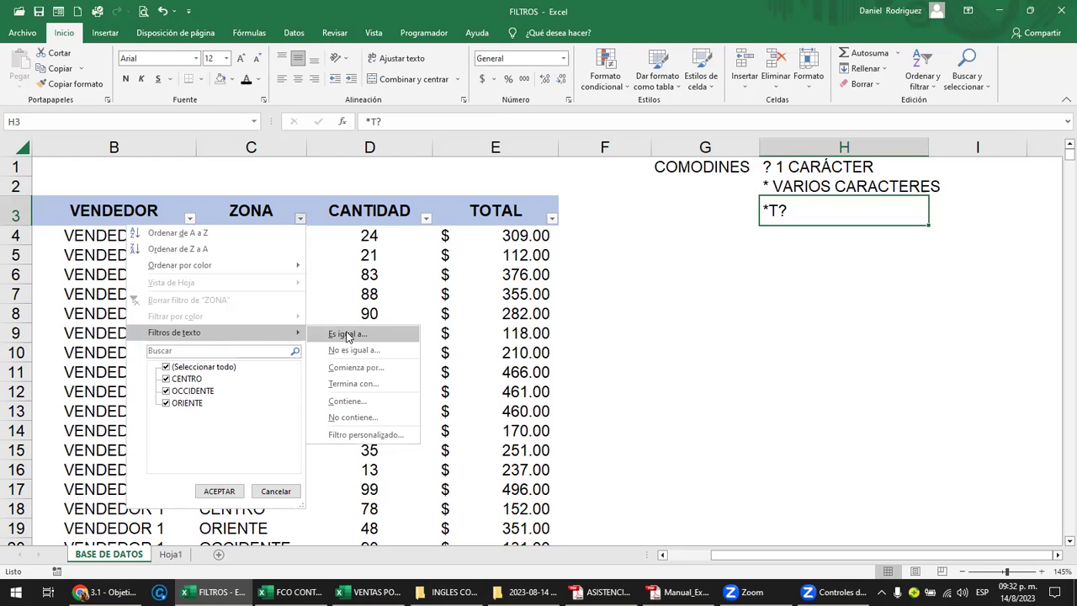
{"action": "left_click", "coordinate": [376, 435]}
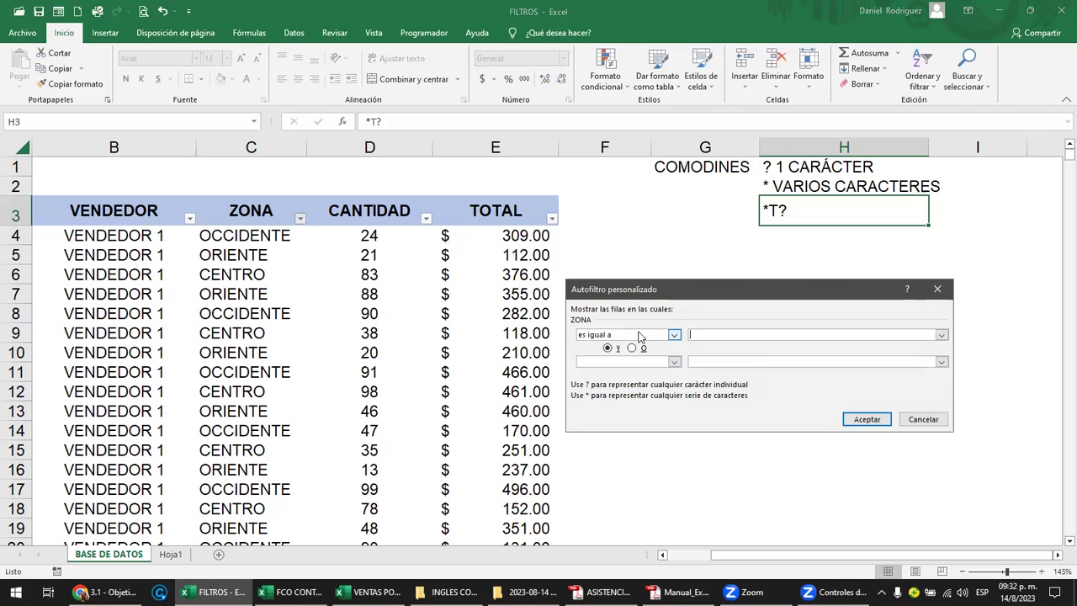
{"action": "left_click_drag", "start_coordinate": [674, 286], "coordinate": [635, 243]}
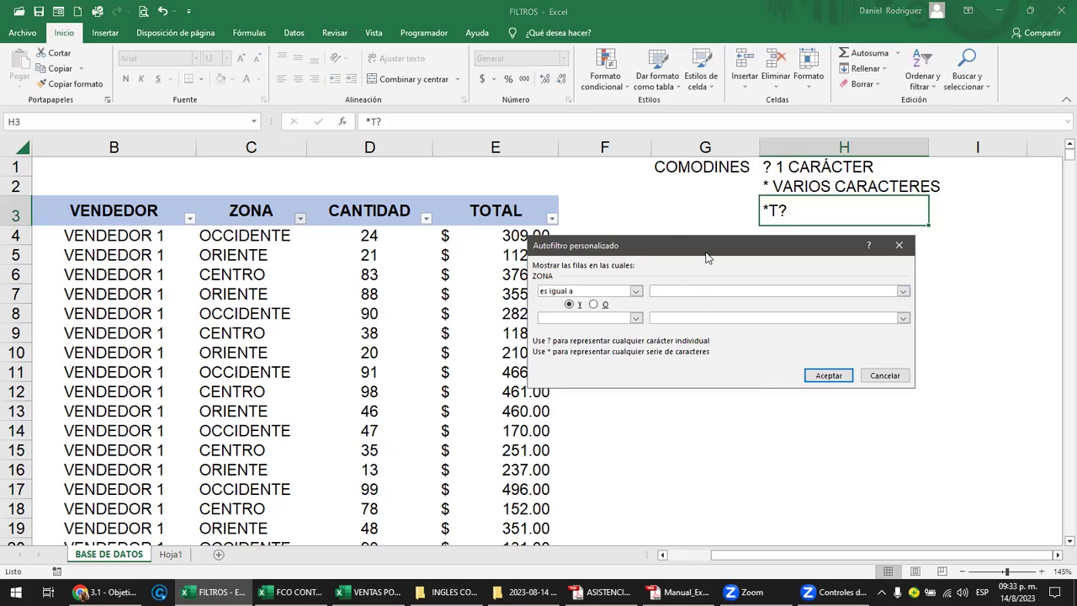
{"action": "left_click_drag", "start_coordinate": [707, 257], "coordinate": [763, 276]}
{"action": "left_click", "coordinate": [692, 311]}
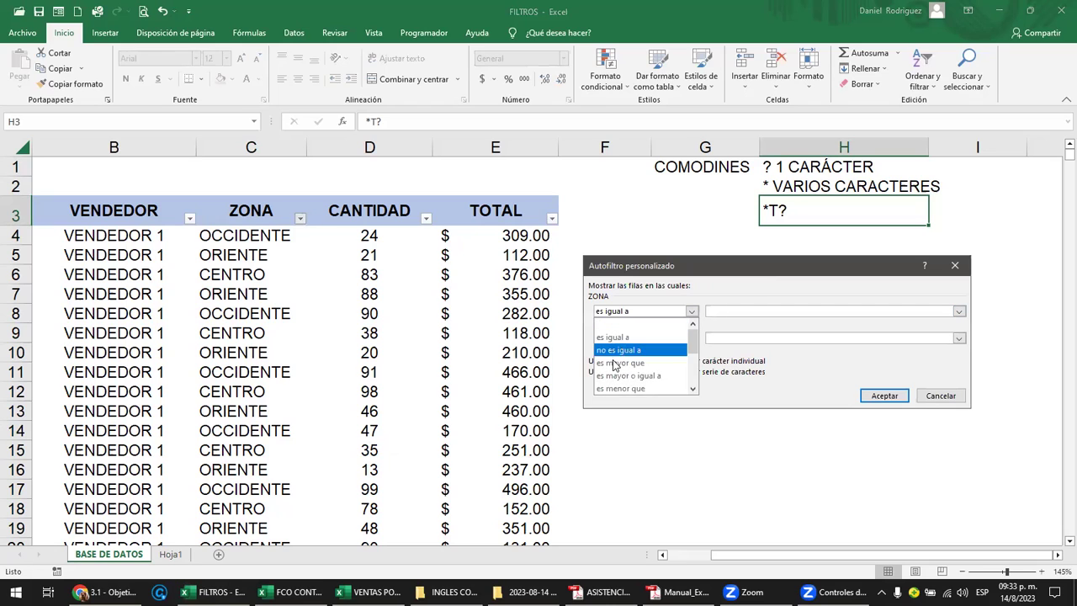
{"action": "left_click", "coordinate": [714, 313]}
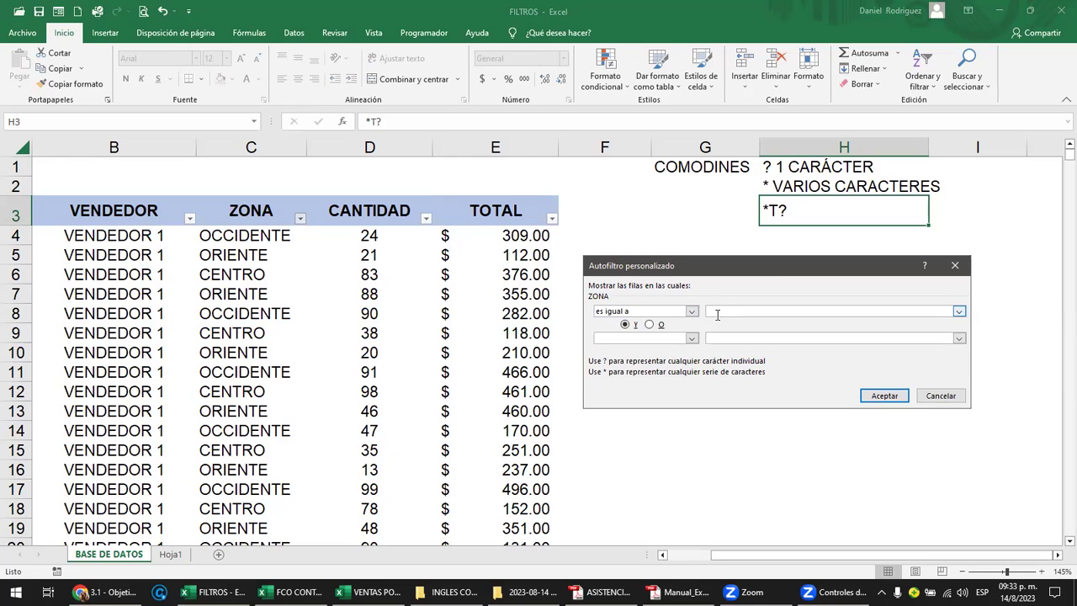
{"action": "type", "text": "*T?"}
{"action": "left_click", "coordinate": [886, 397]}
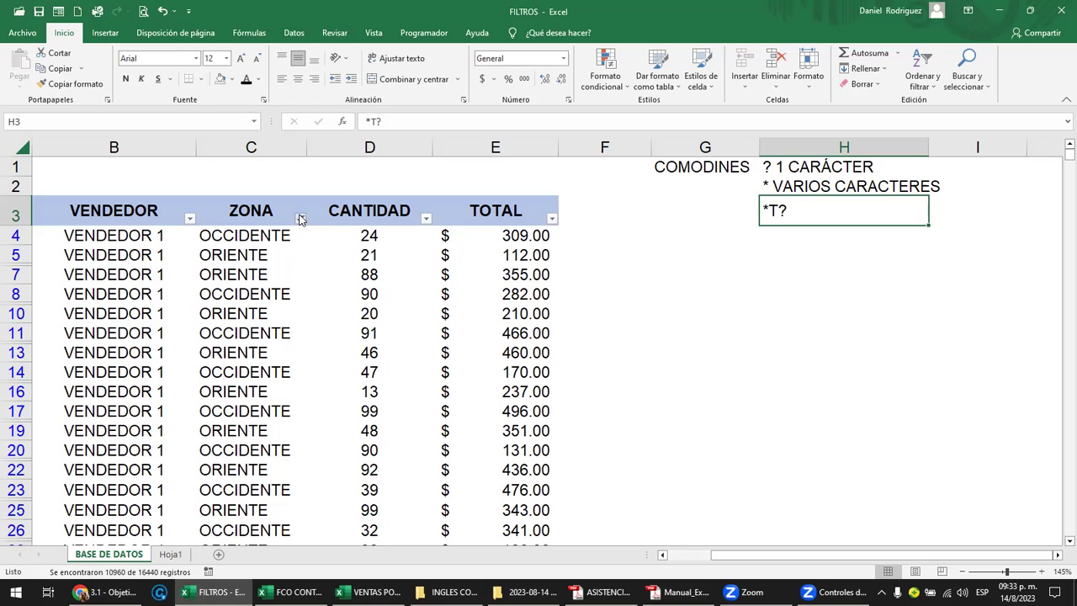
Change the ZONA custom filter from 'ends with T?' to 'es igual a' with the ?? wildcard
{"action": "left_click", "coordinate": [300, 218]}
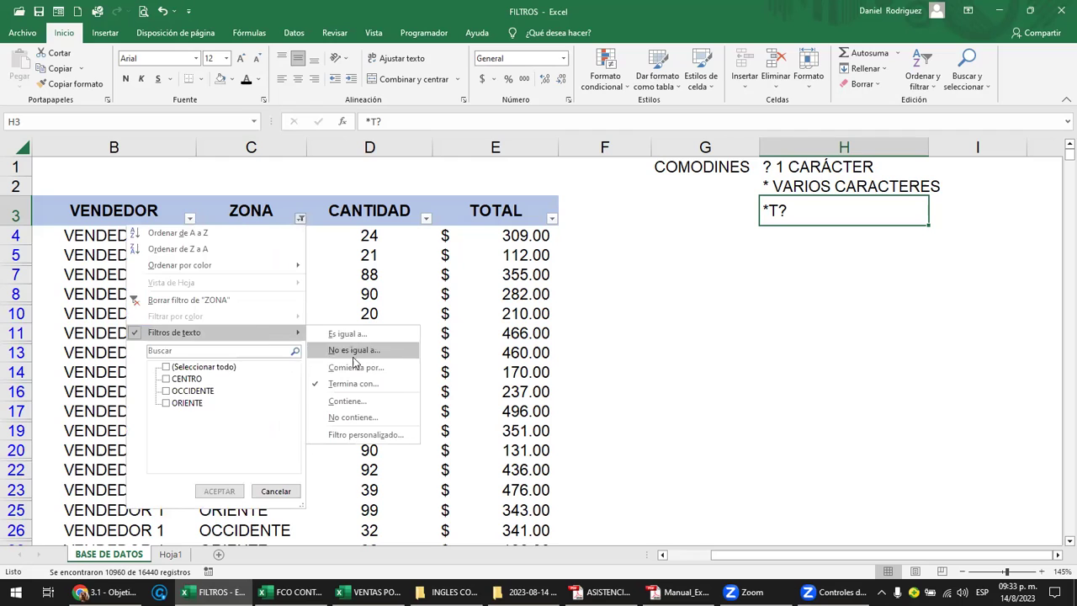
{"action": "left_click", "coordinate": [383, 434]}
{"action": "left_click", "coordinate": [723, 310]}
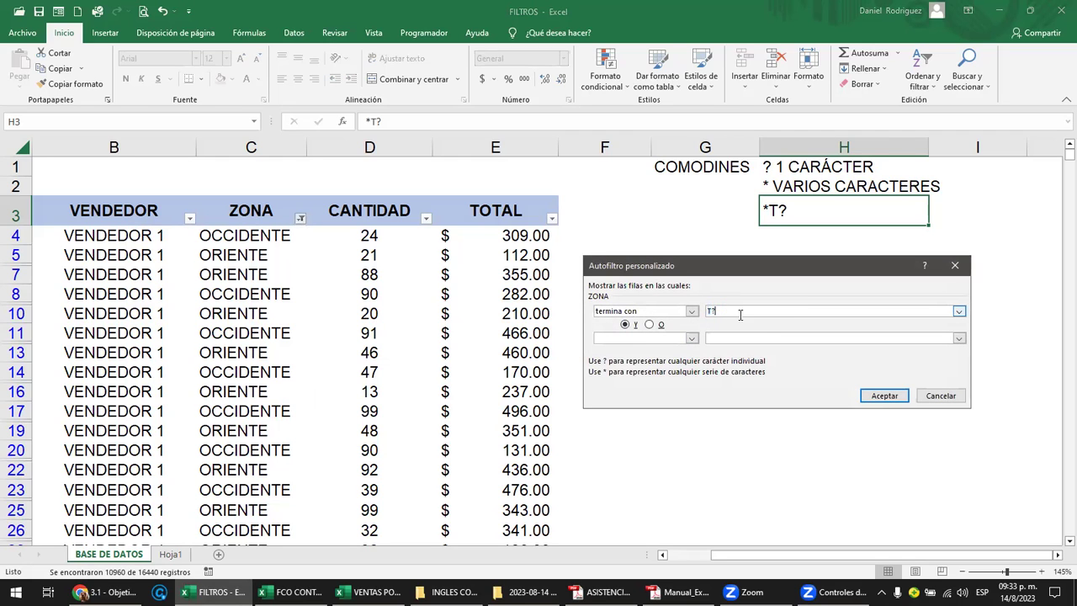
{"action": "left_click", "coordinate": [692, 311]}
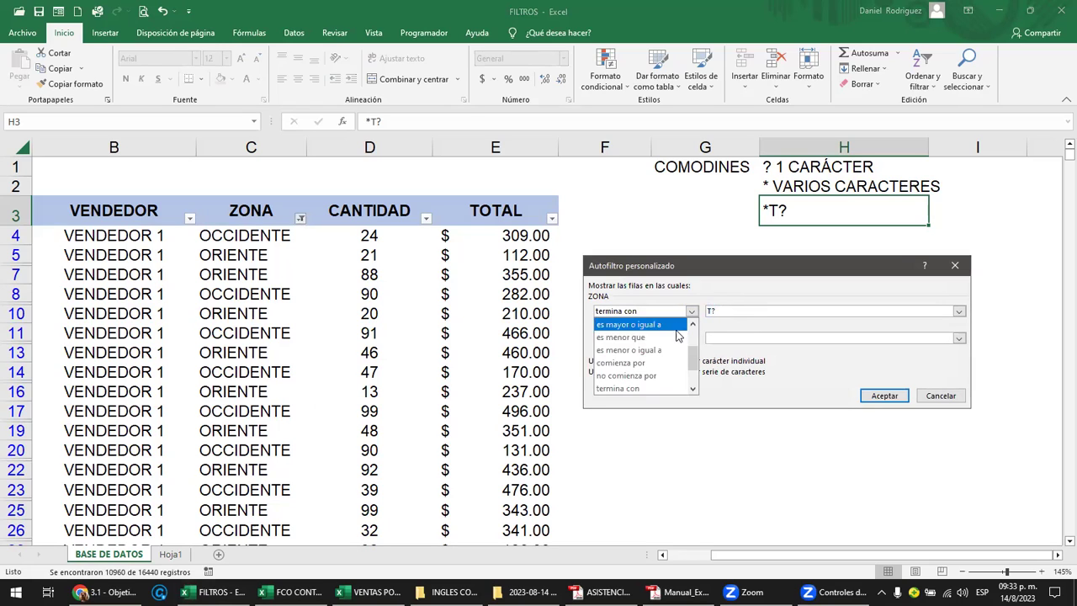
{"action": "scroll", "coordinate": [640, 345], "scroll_direction": "up", "scroll_amount": 2}
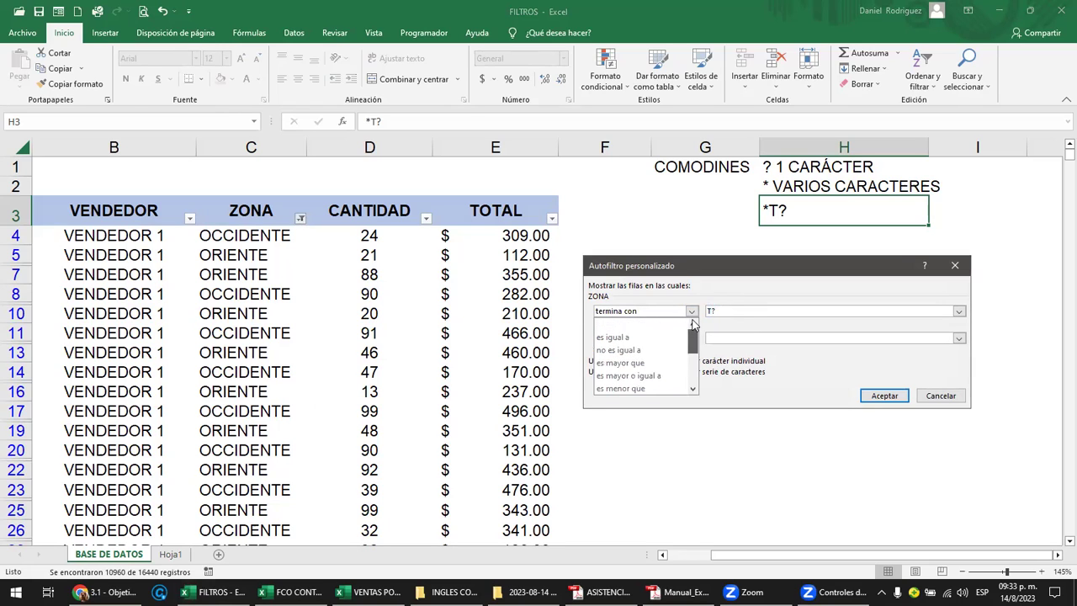
{"action": "left_click", "coordinate": [628, 340]}
{"action": "key", "text": "Tab"}
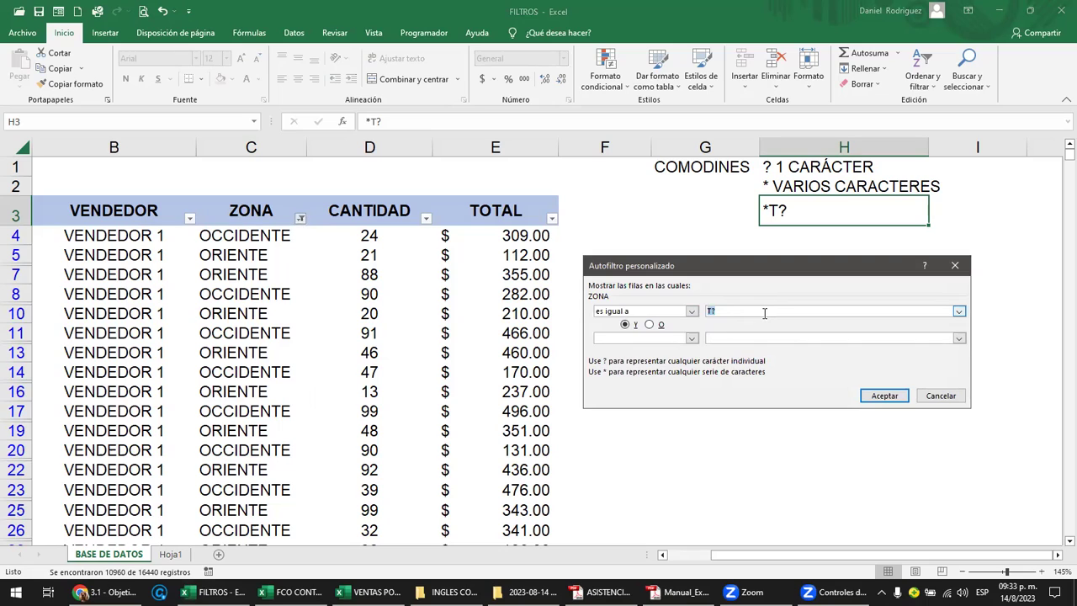
{"action": "key", "text": "BackSpace"}
{"action": "type", "text": "??I*"}
Apply the wildcard ZONA filter and scroll through the ORIENTE results (5480 of 16440)
{"action": "key", "text": "Return"}
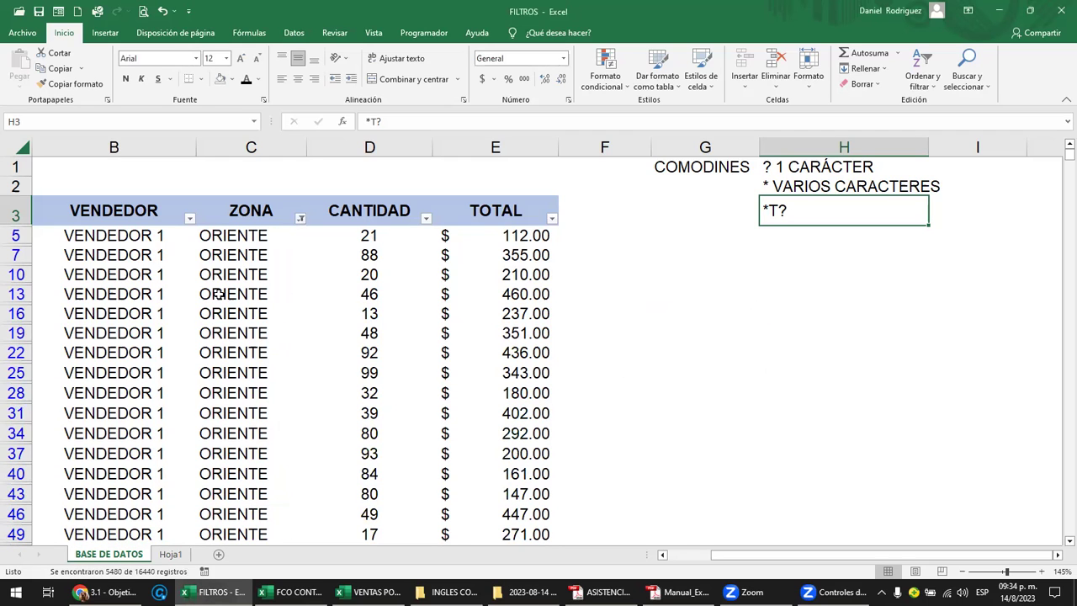
{"action": "scroll", "coordinate": [217, 293], "scroll_direction": "down", "scroll_amount": 2}
{"action": "scroll", "coordinate": [217, 292], "scroll_direction": "down", "scroll_amount": 1}
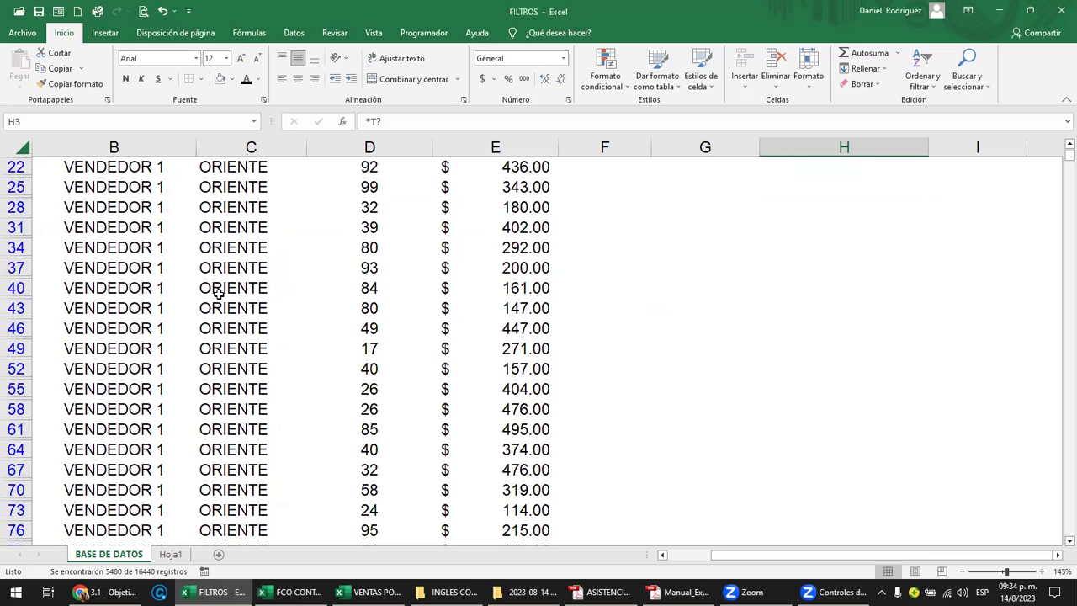
{"action": "scroll", "coordinate": [217, 292], "scroll_direction": "down", "scroll_amount": 2}
{"action": "scroll", "coordinate": [217, 292], "scroll_direction": "down", "scroll_amount": 1}
{"action": "scroll", "coordinate": [217, 292], "scroll_direction": "up", "scroll_amount": 2}
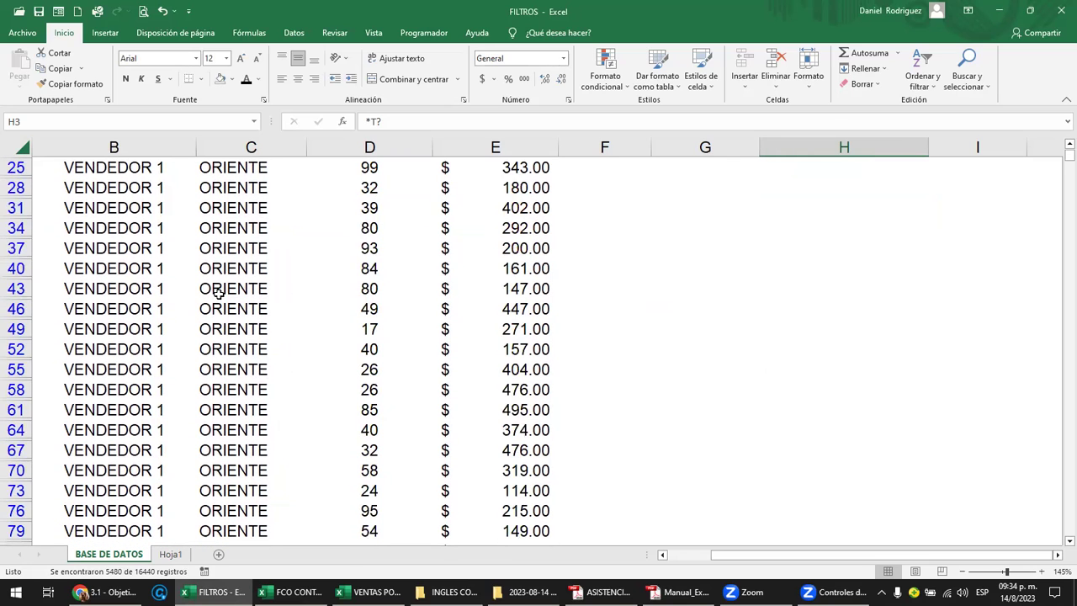
{"action": "scroll", "coordinate": [217, 294], "scroll_direction": "up", "scroll_amount": 3}
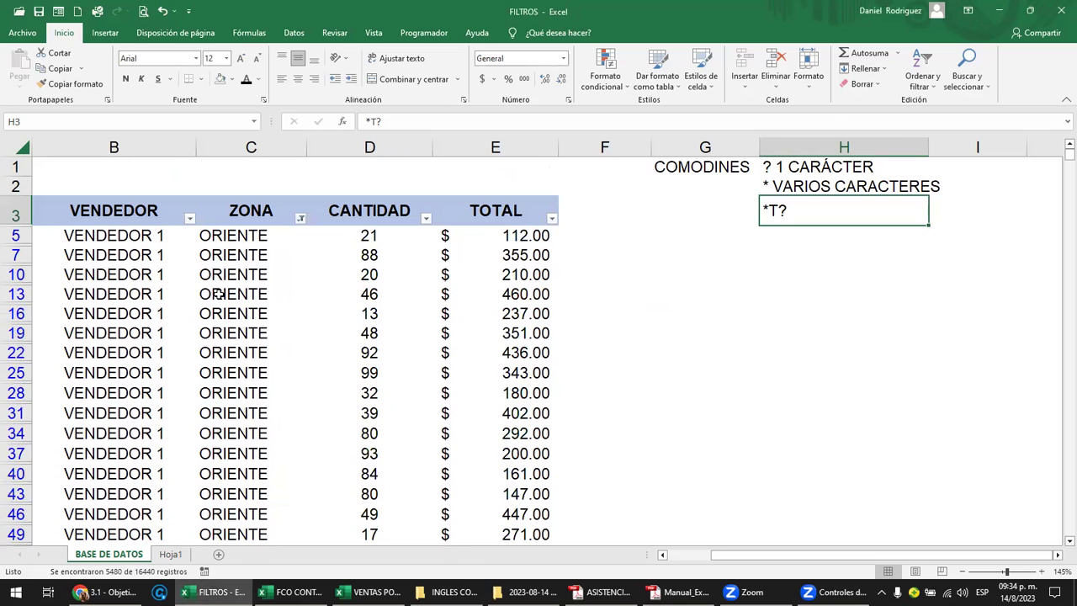
Select C5 and check the ZONA filter dropdown without changing anything
{"action": "left_click", "coordinate": [235, 238]}
{"action": "left_click", "coordinate": [301, 219]}
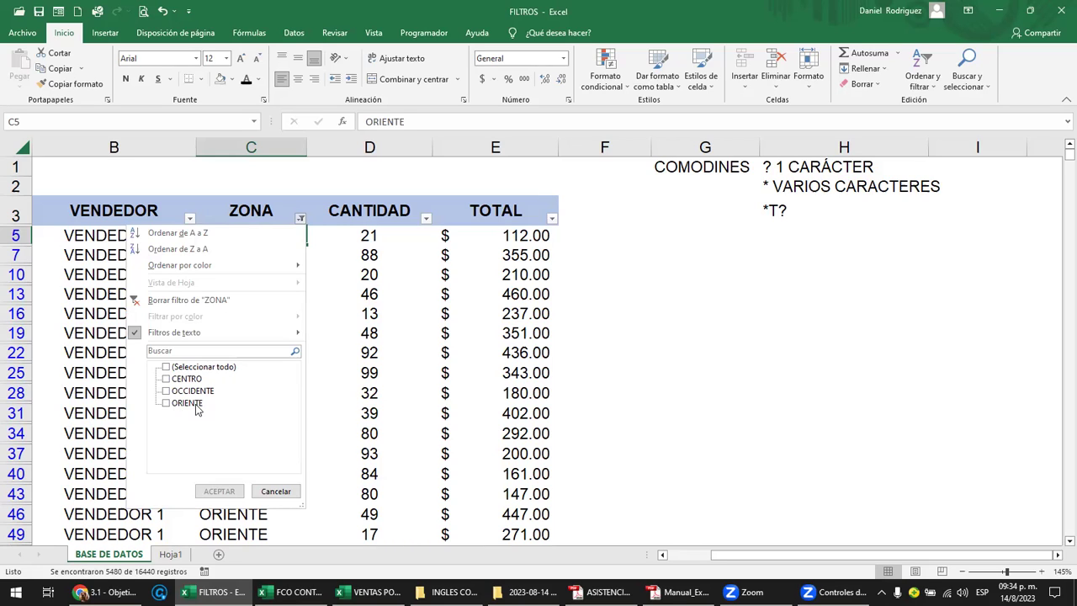
{"action": "key", "text": "Escape"}
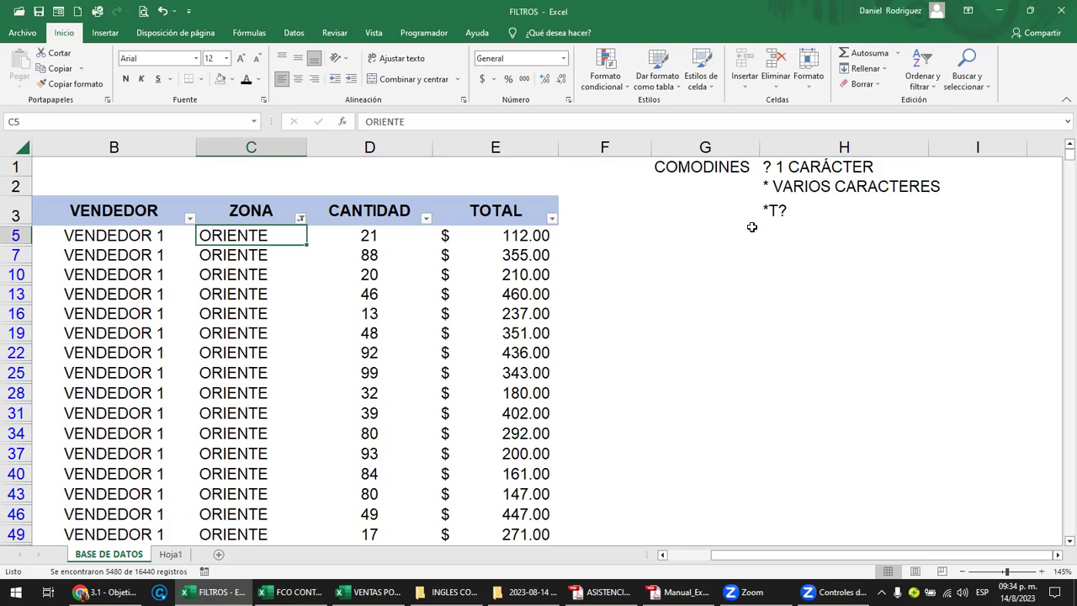
Enter the wildcard example ???4* in cell H5 below the *T? note
{"action": "double_click", "coordinate": [773, 211]}
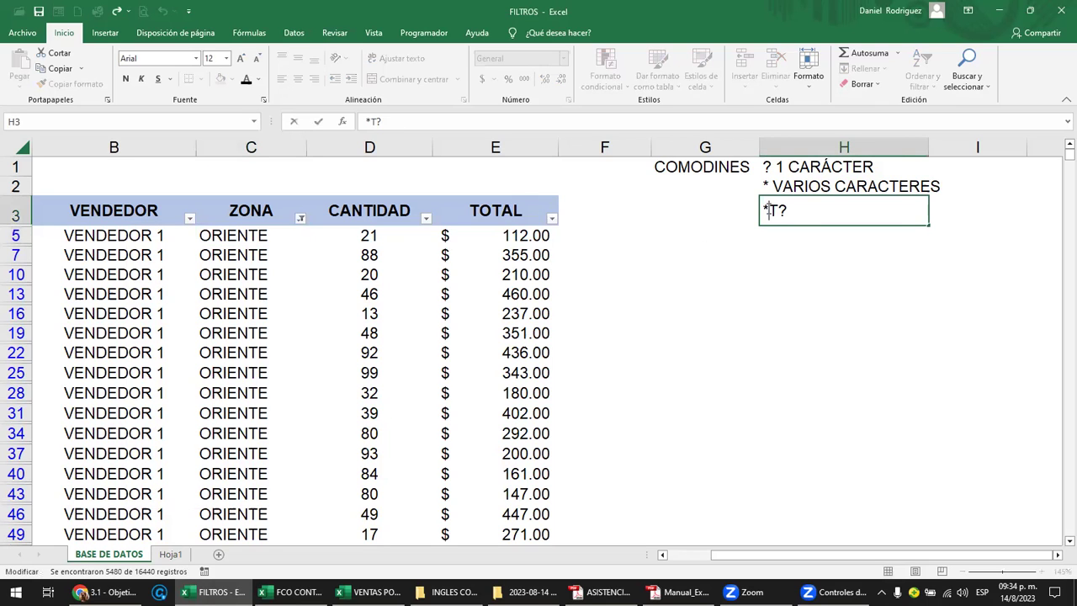
{"action": "left_click", "coordinate": [775, 238]}
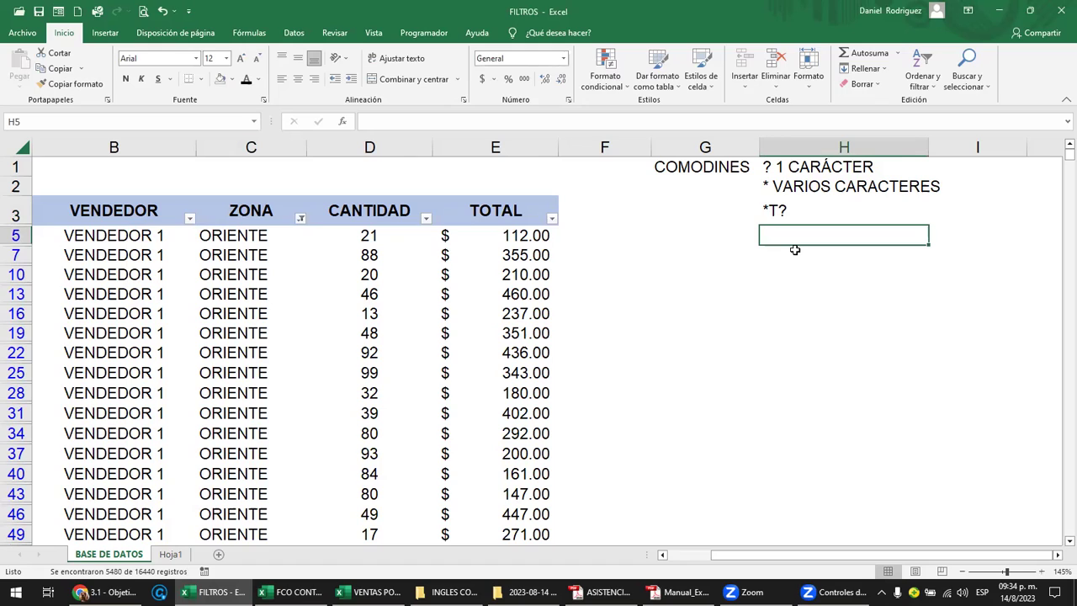
{"action": "type", "text": "???"}
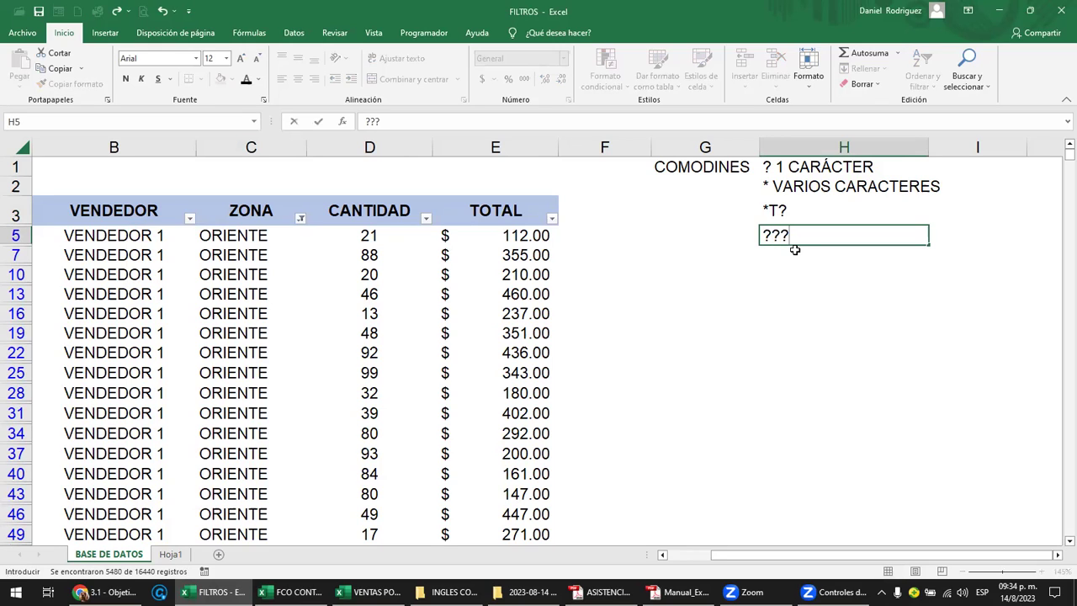
{"action": "type", "text": "4*"}
{"action": "key", "text": "Return"}
{"action": "key", "text": "Up"}
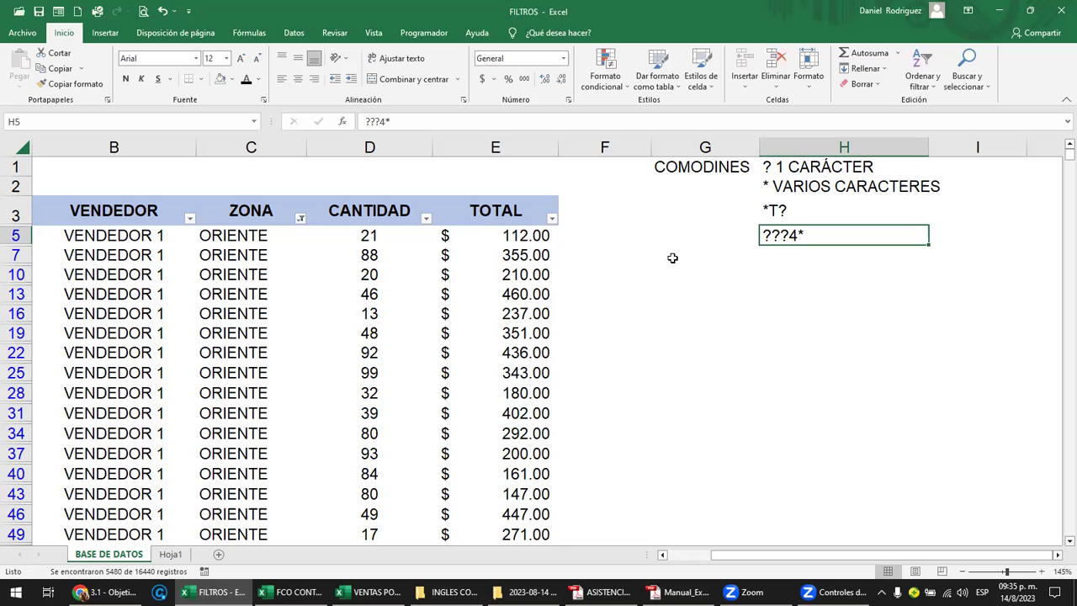
{"action": "left_click", "coordinate": [249, 214]}
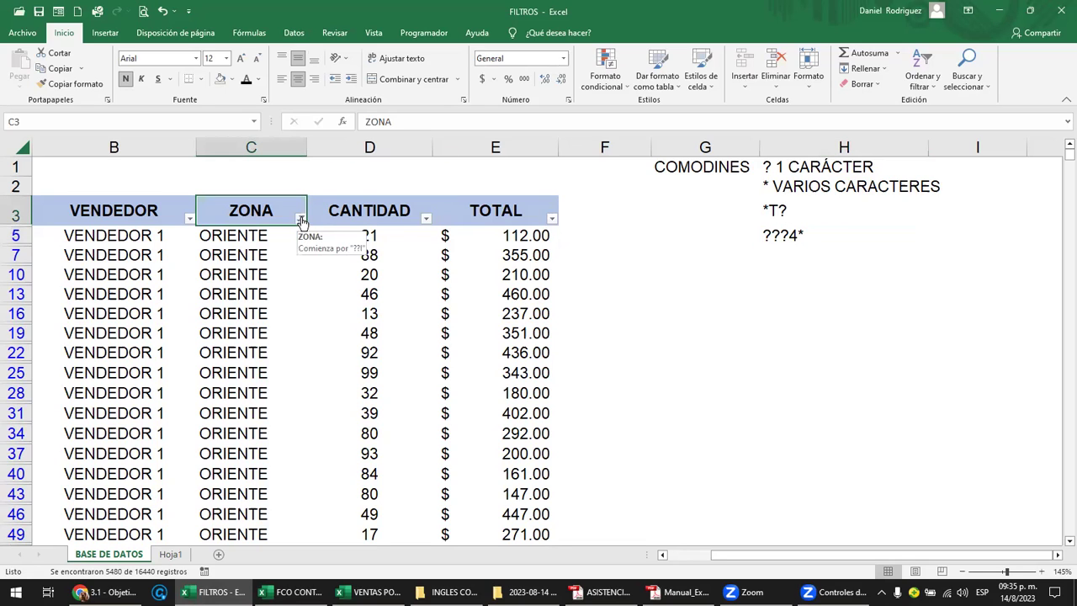
Autofit column A to show full FECHA dates and clear the ZONA filter
{"action": "key", "text": "Left"}
{"action": "key", "text": "Left"}
{"action": "double_click", "coordinate": [228, 147]}
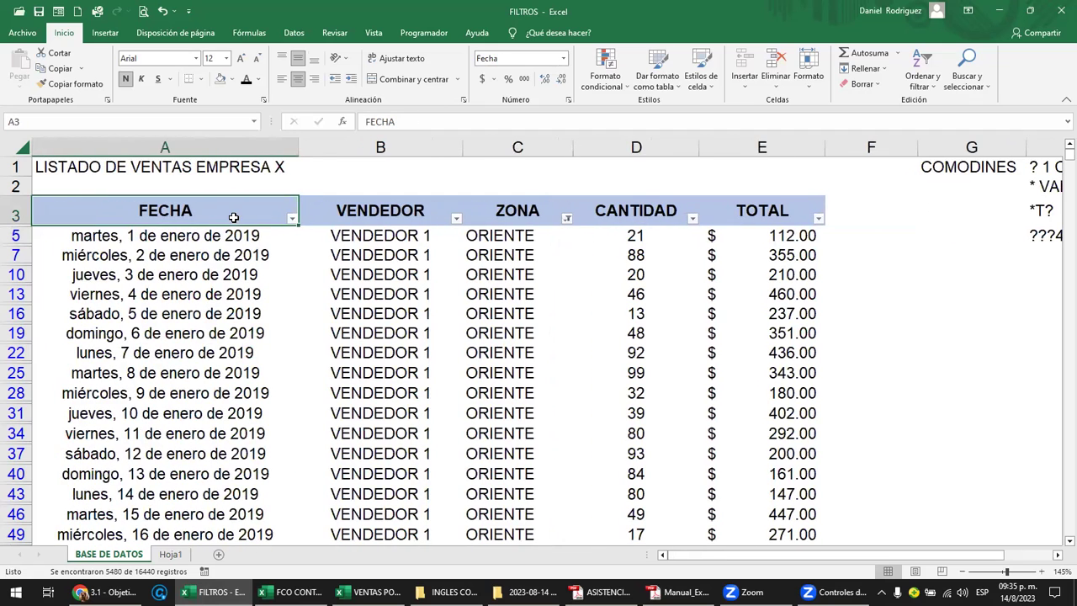
{"action": "left_click", "coordinate": [567, 218]}
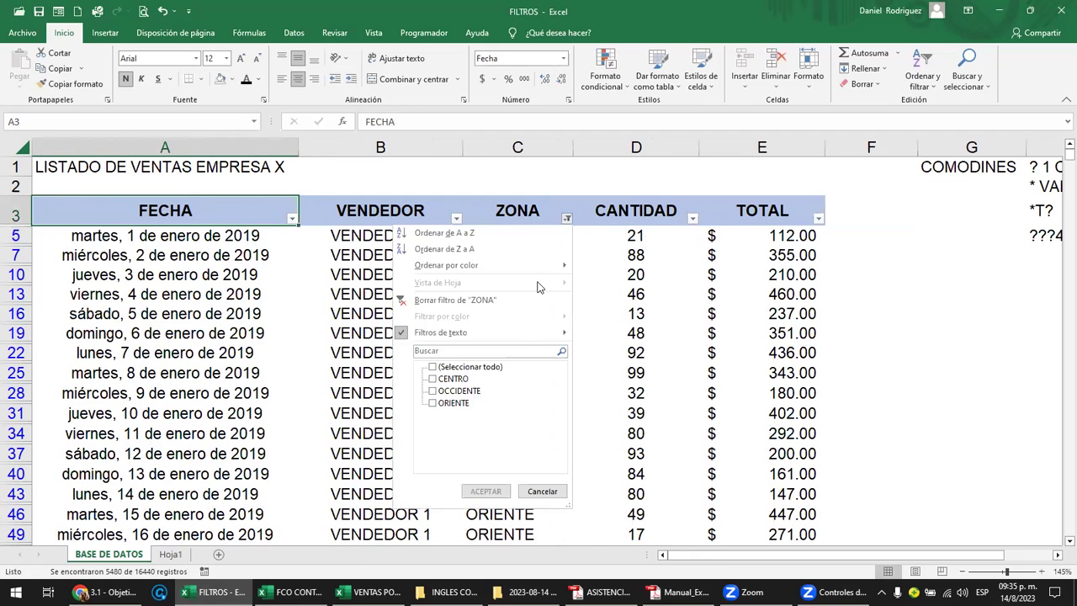
{"action": "left_click", "coordinate": [459, 300]}
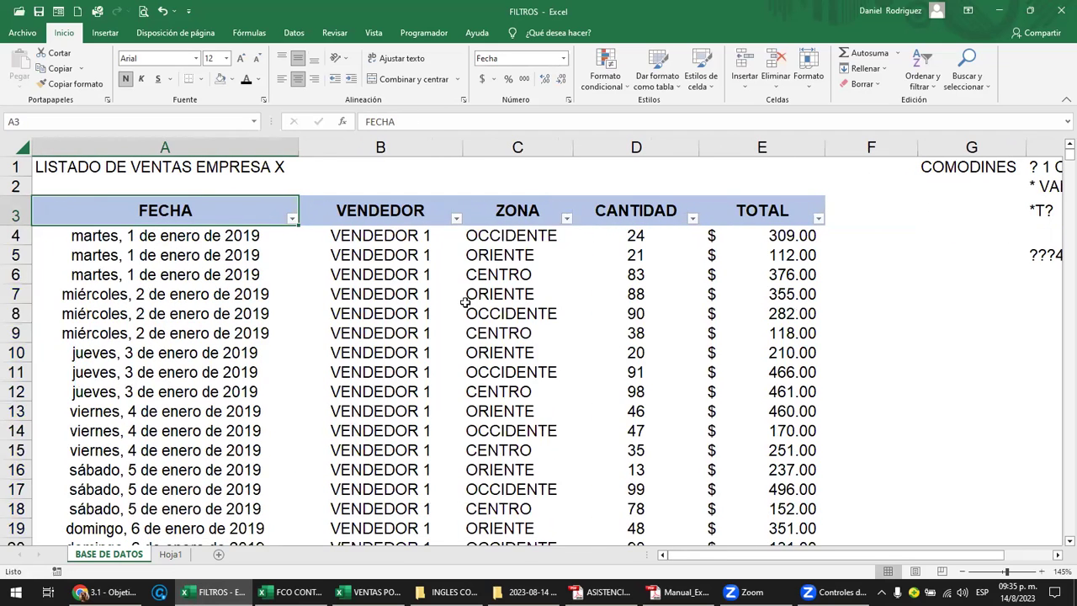
Sort the table by ZONA Z to A, then A to Z so CENTRO rows come first
{"action": "left_click", "coordinate": [567, 218]}
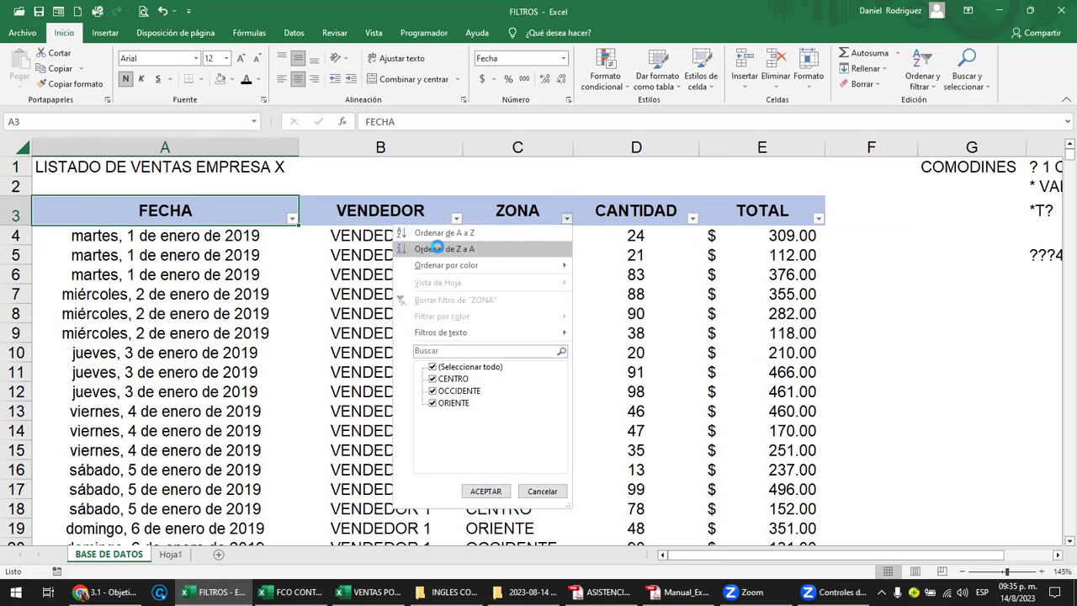
{"action": "left_click", "coordinate": [442, 249]}
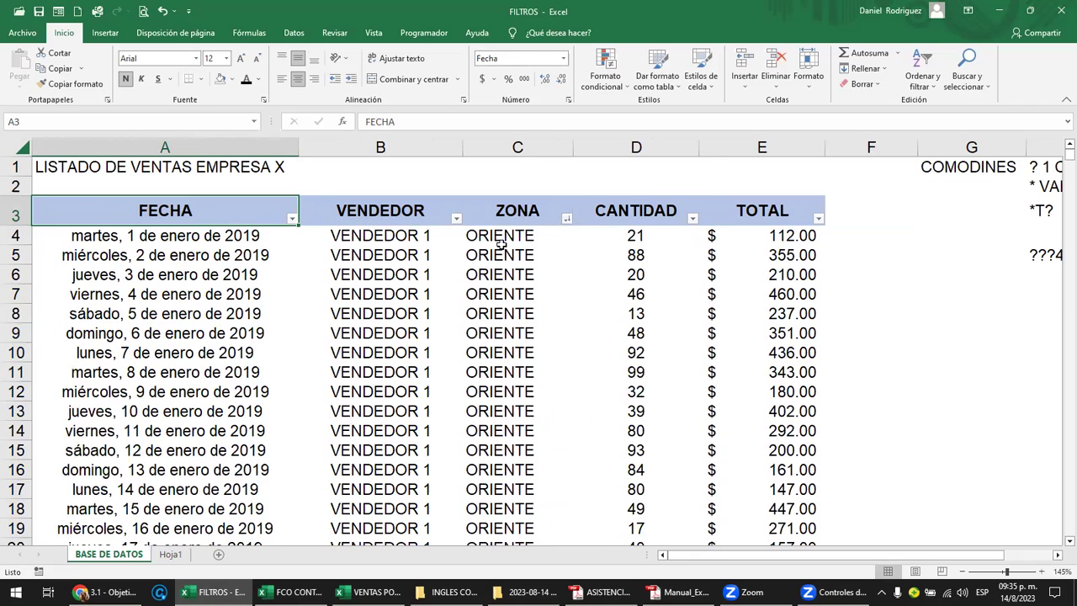
{"action": "left_click", "coordinate": [566, 218]}
{"action": "left_click", "coordinate": [444, 234]}
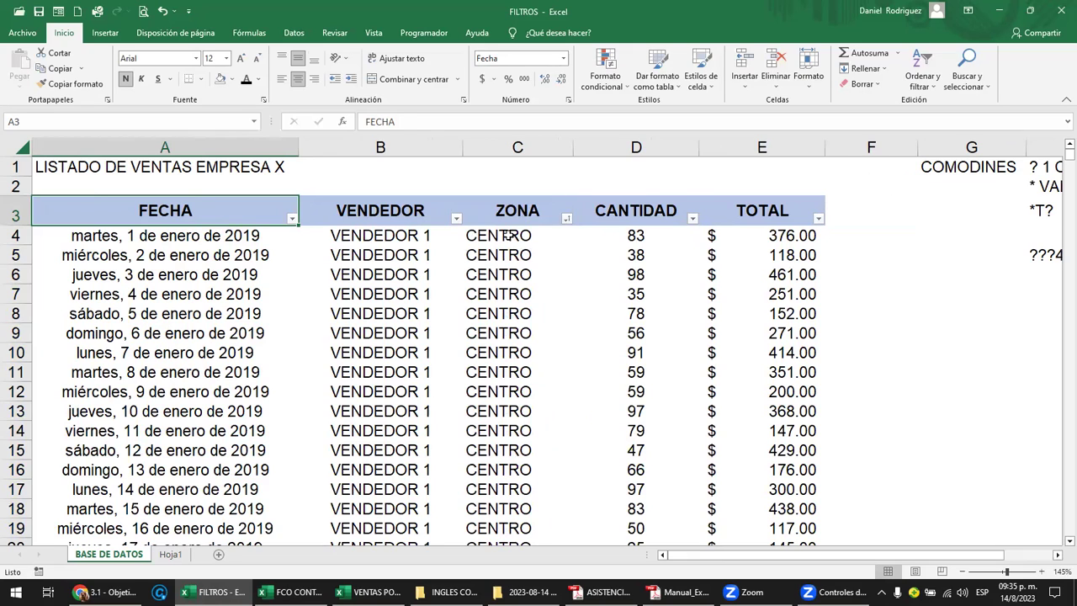
{"action": "left_click_drag", "start_coordinate": [509, 236], "coordinate": [519, 315]}
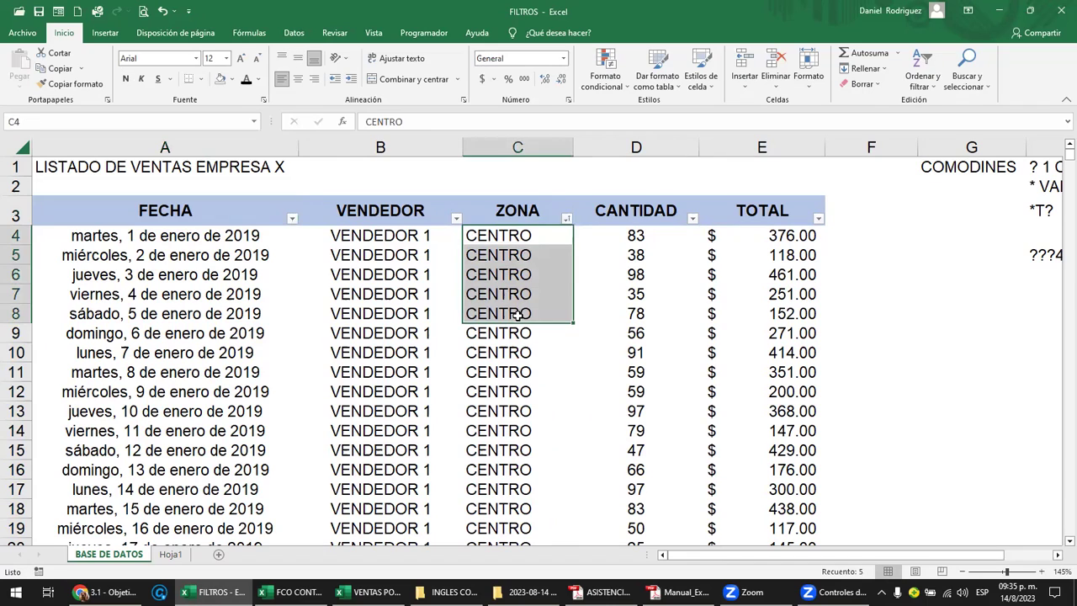
Give the five CENTRO cells C4:C8 red font
{"action": "left_click", "coordinate": [259, 81]}
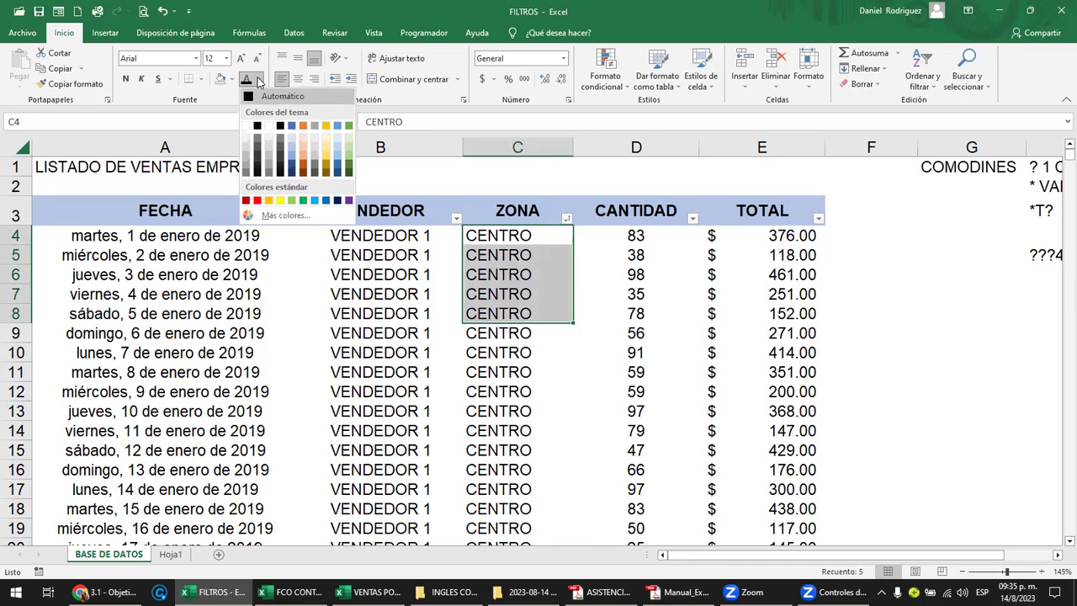
{"action": "left_click", "coordinate": [258, 205]}
{"action": "left_click", "coordinate": [527, 249]}
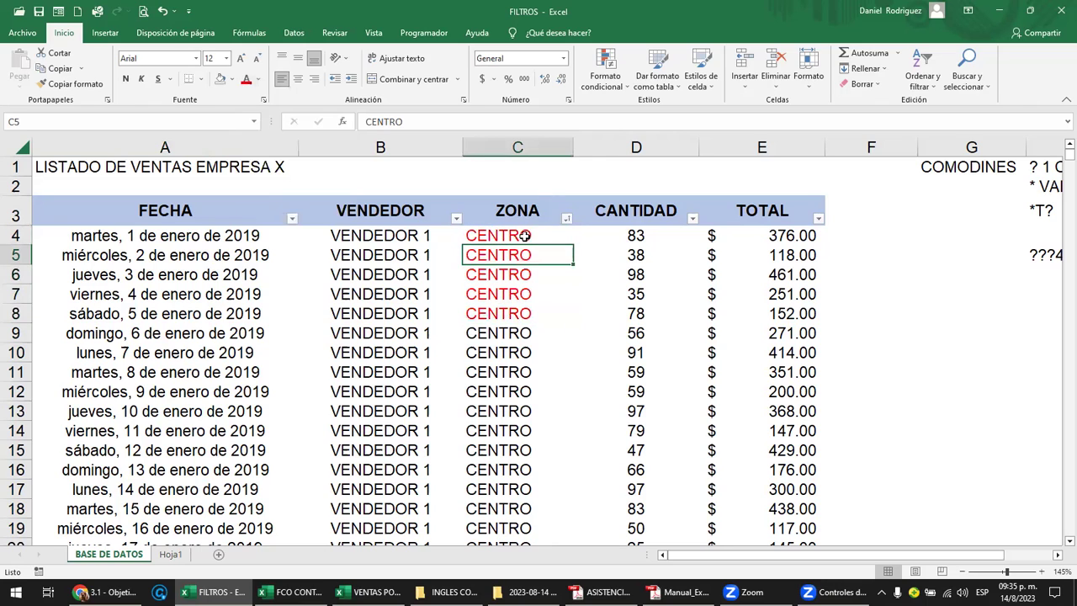
Sort the table by ZONA font colour with the red CENTRO rows on top
{"action": "left_click", "coordinate": [566, 218]}
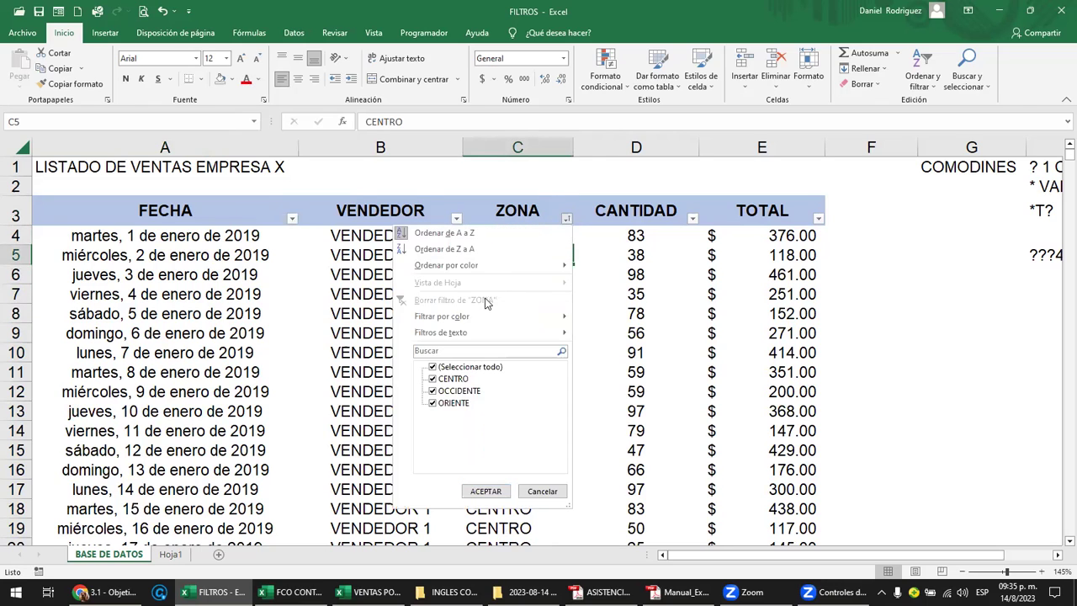
{"action": "mouse_move", "coordinate": [447, 265]}
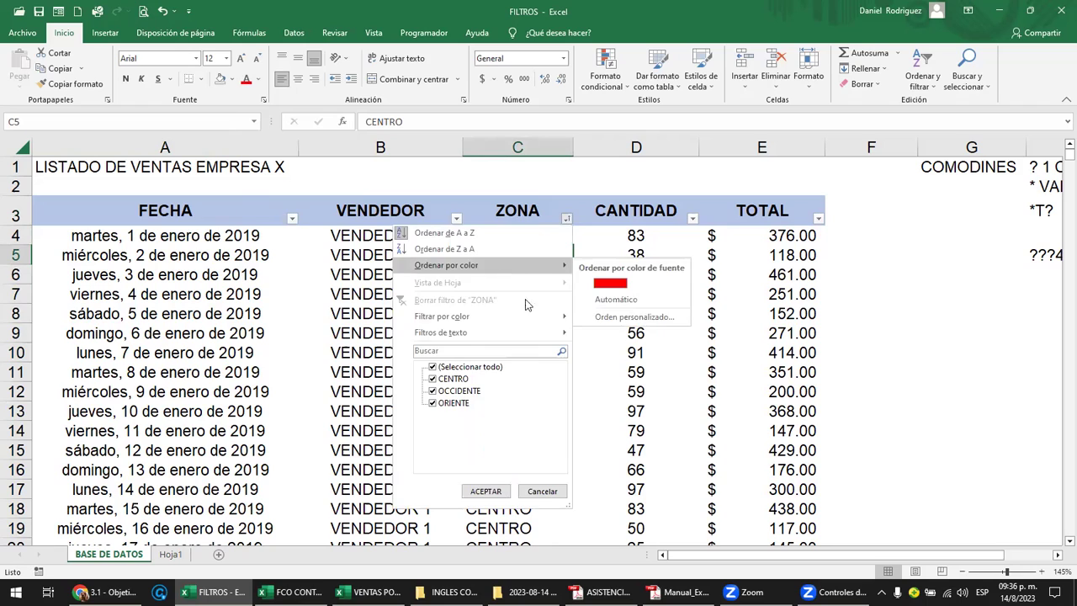
{"action": "left_click", "coordinate": [513, 204]}
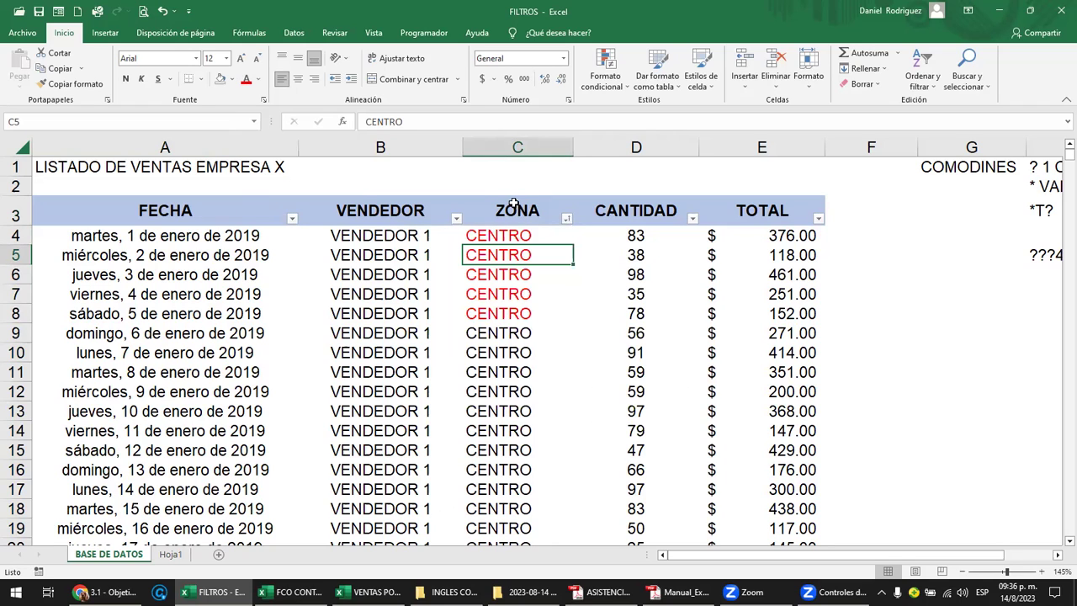
{"action": "left_click", "coordinate": [566, 218]}
{"action": "mouse_move", "coordinate": [447, 266]}
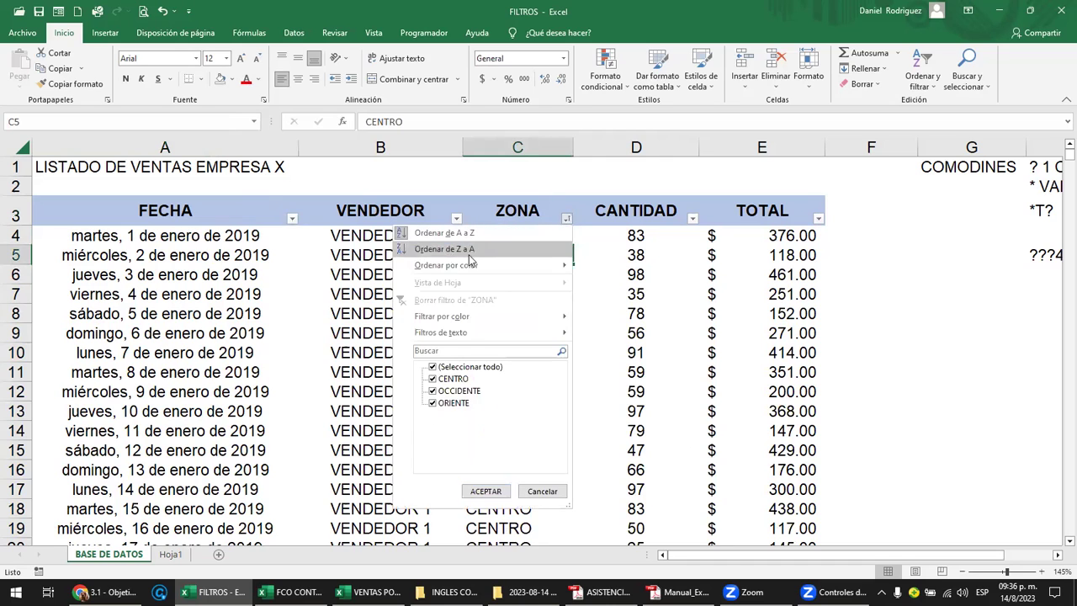
{"action": "left_click", "coordinate": [457, 250]}
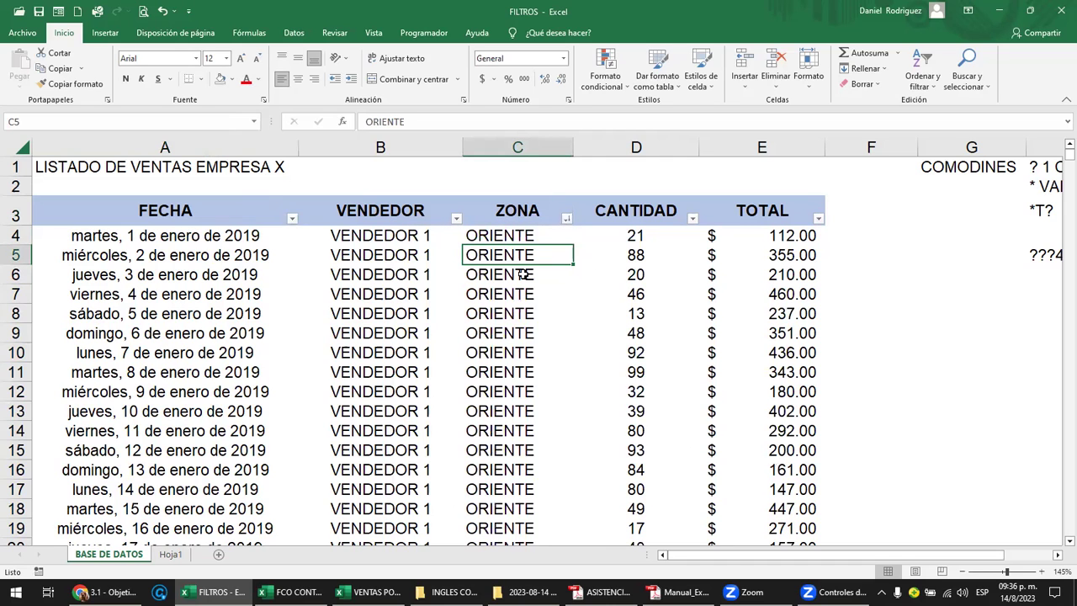
{"action": "left_click", "coordinate": [503, 218]}
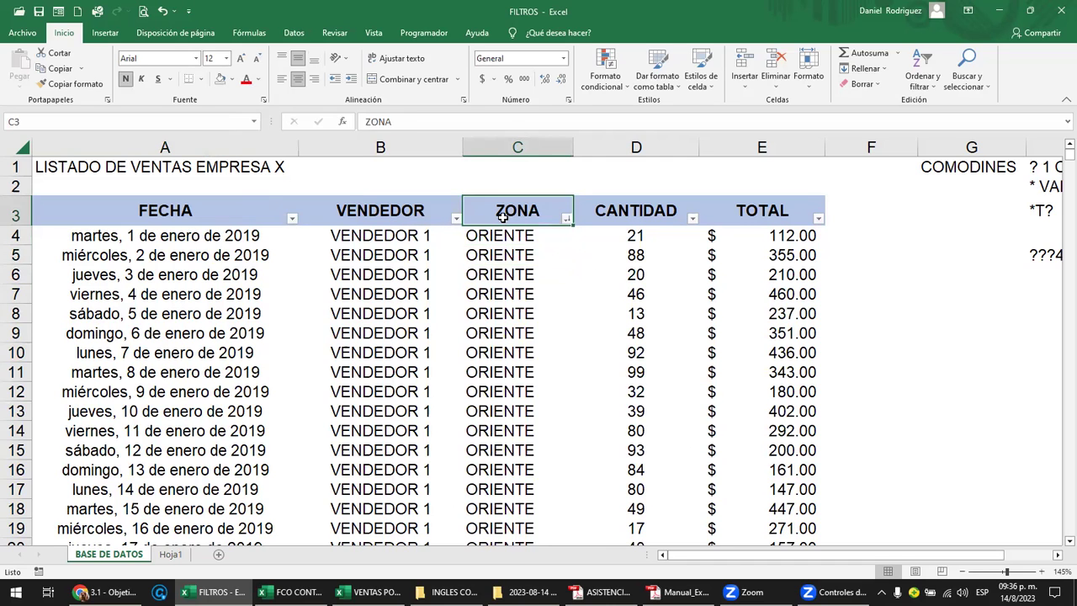
{"action": "left_click", "coordinate": [568, 219]}
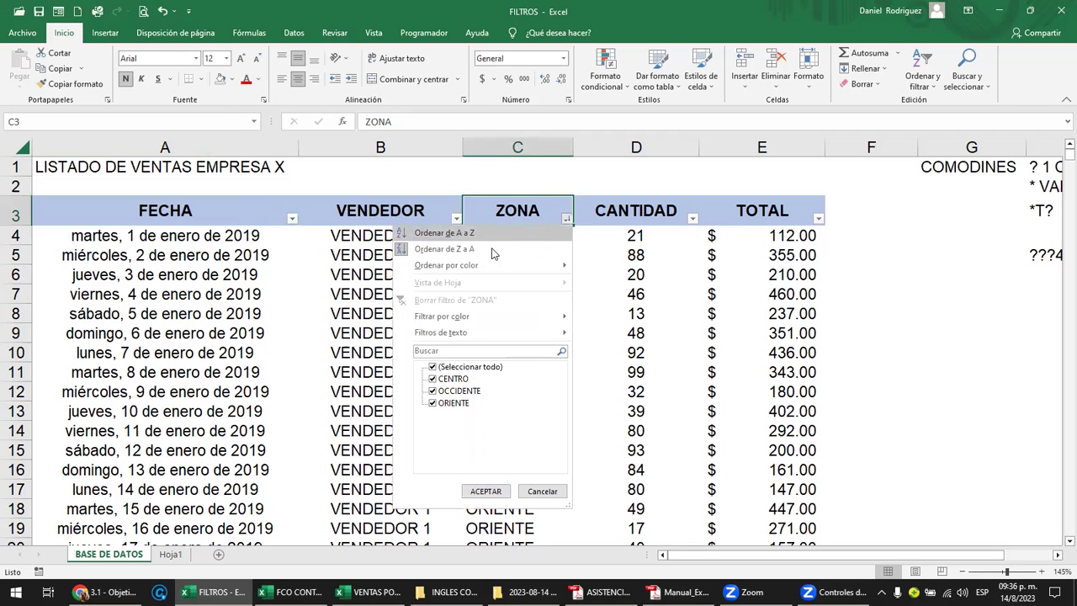
{"action": "mouse_move", "coordinate": [472, 265]}
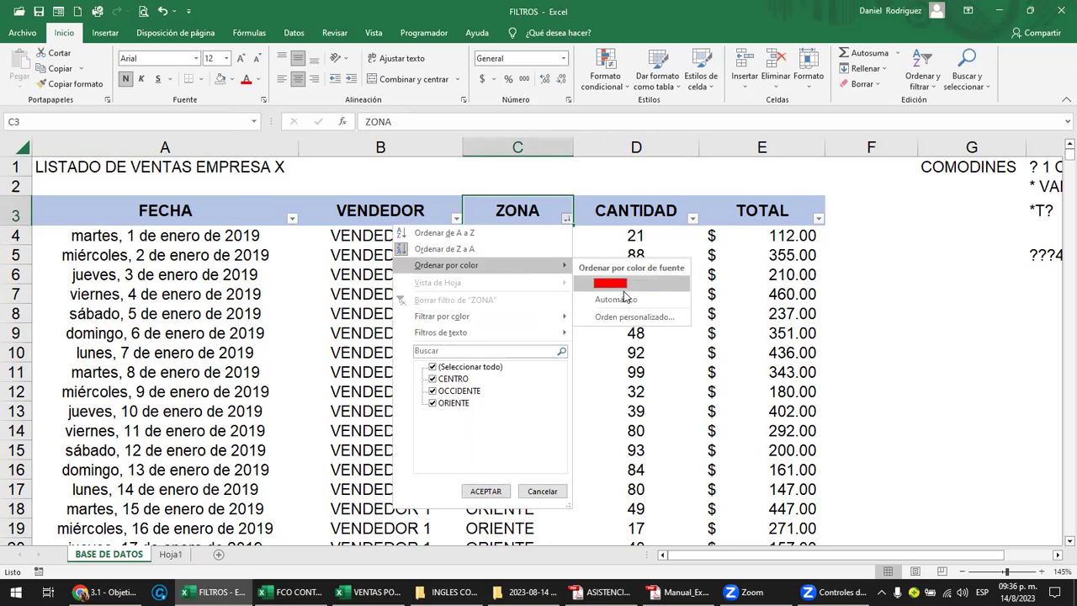
{"action": "left_click", "coordinate": [622, 284]}
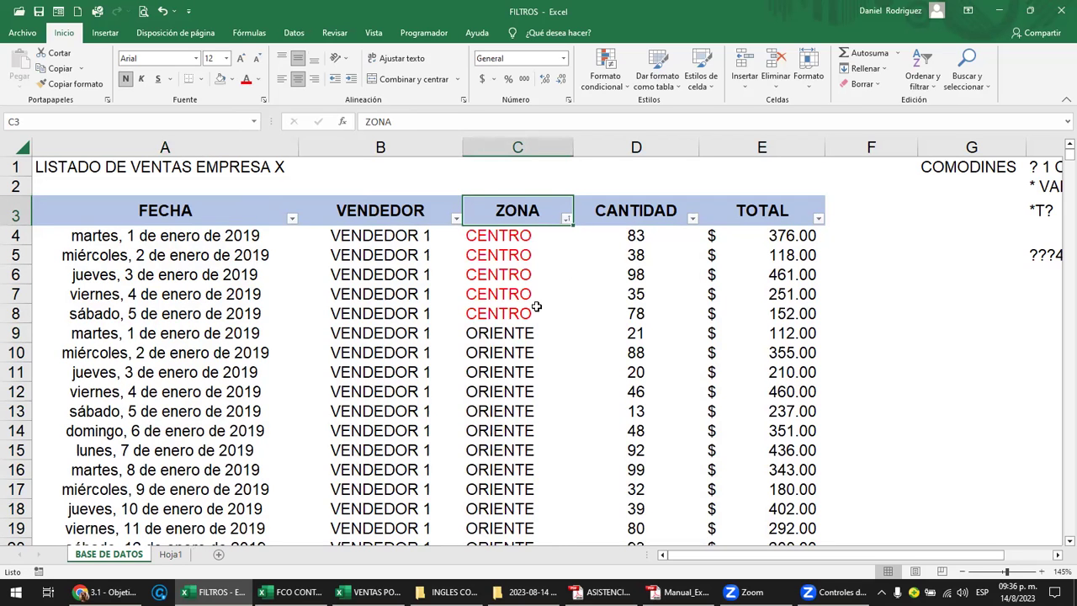
{"action": "left_click_drag", "start_coordinate": [531, 353], "coordinate": [530, 372]}
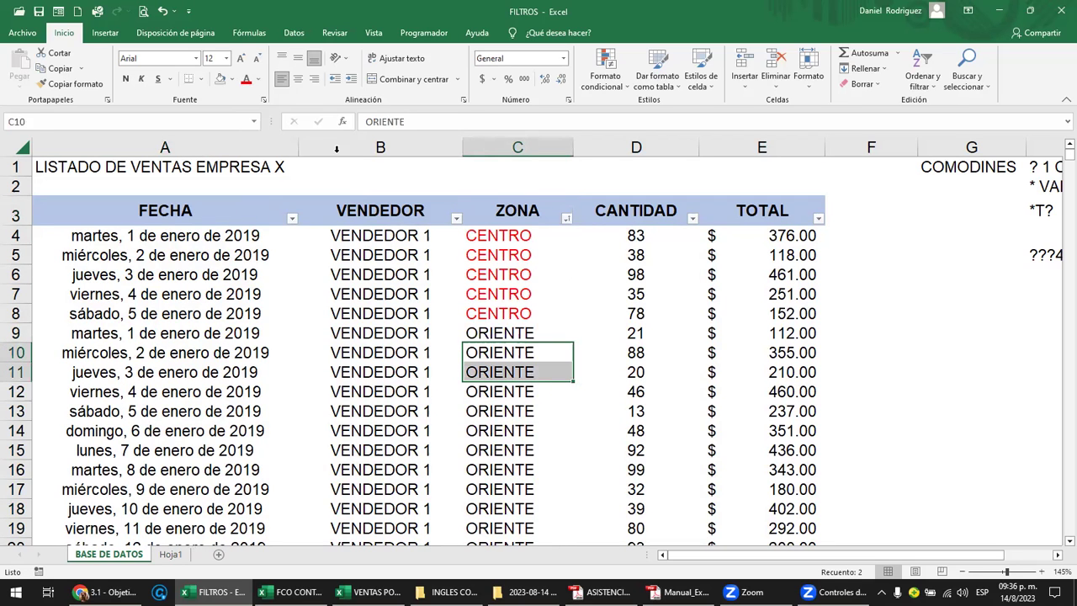
Fill ORIENTE cells C10:C11 yellow and sort ZONA to put yellow cells on top
{"action": "left_click", "coordinate": [229, 80]}
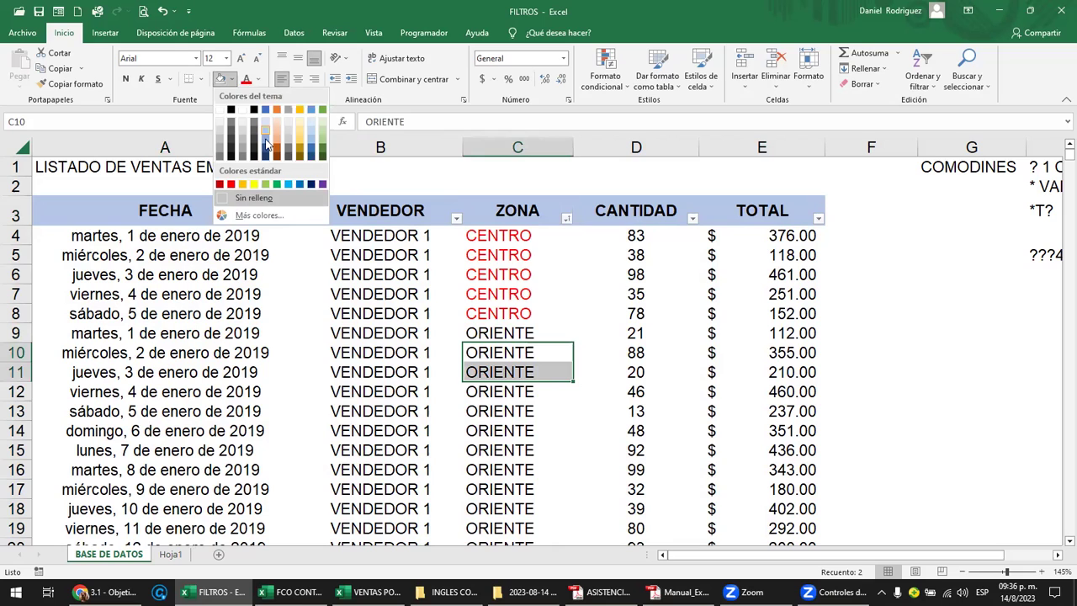
{"action": "left_click", "coordinate": [255, 192]}
{"action": "left_click", "coordinate": [503, 274]}
{"action": "left_click", "coordinate": [566, 218]}
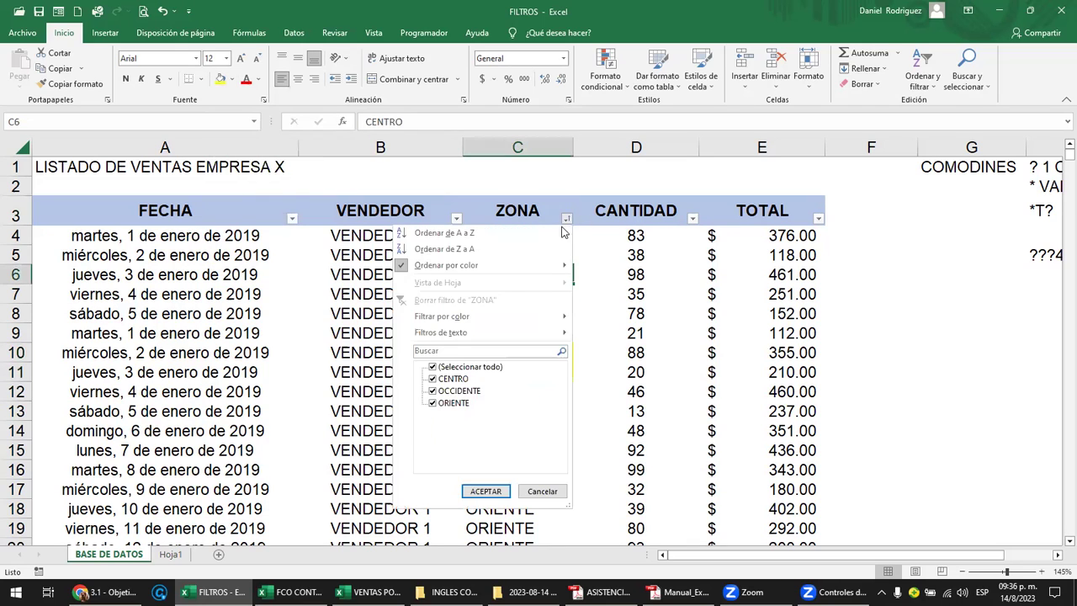
{"action": "left_click", "coordinate": [631, 326]}
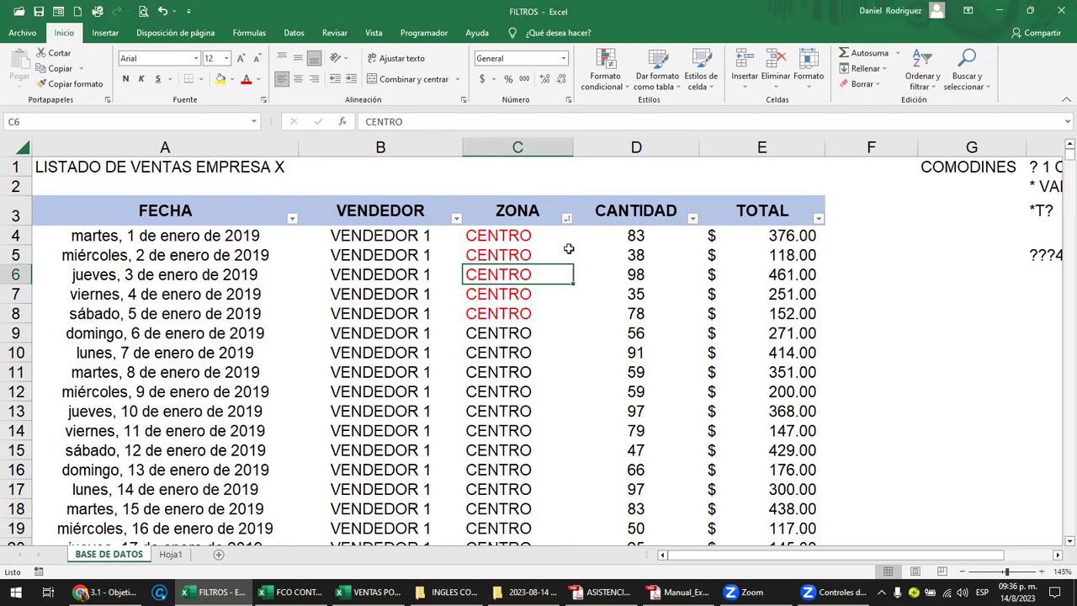
{"action": "left_click", "coordinate": [566, 218]}
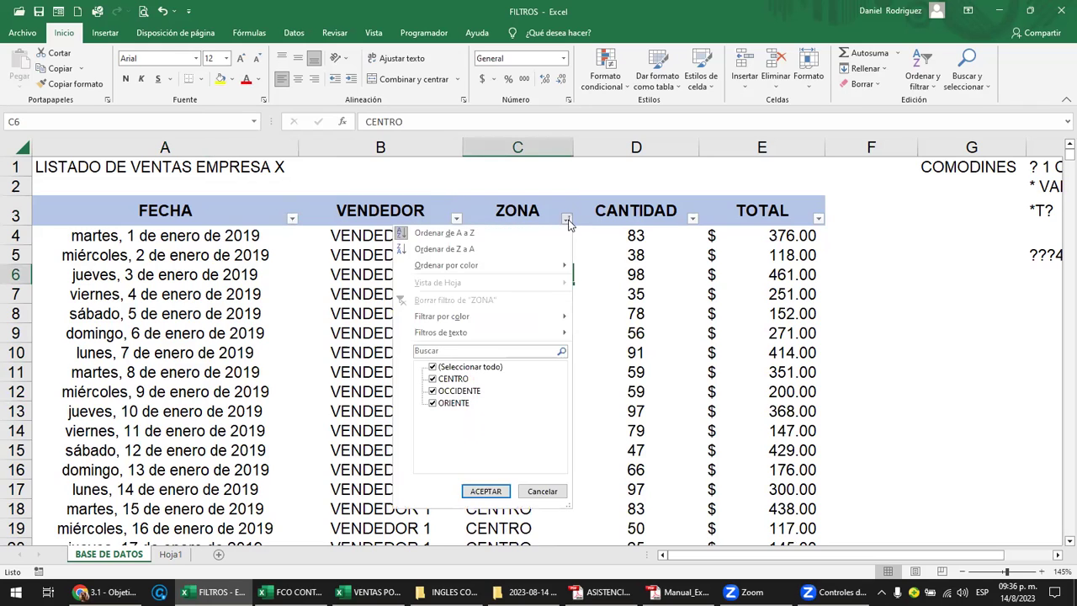
{"action": "mouse_move", "coordinate": [446, 265]}
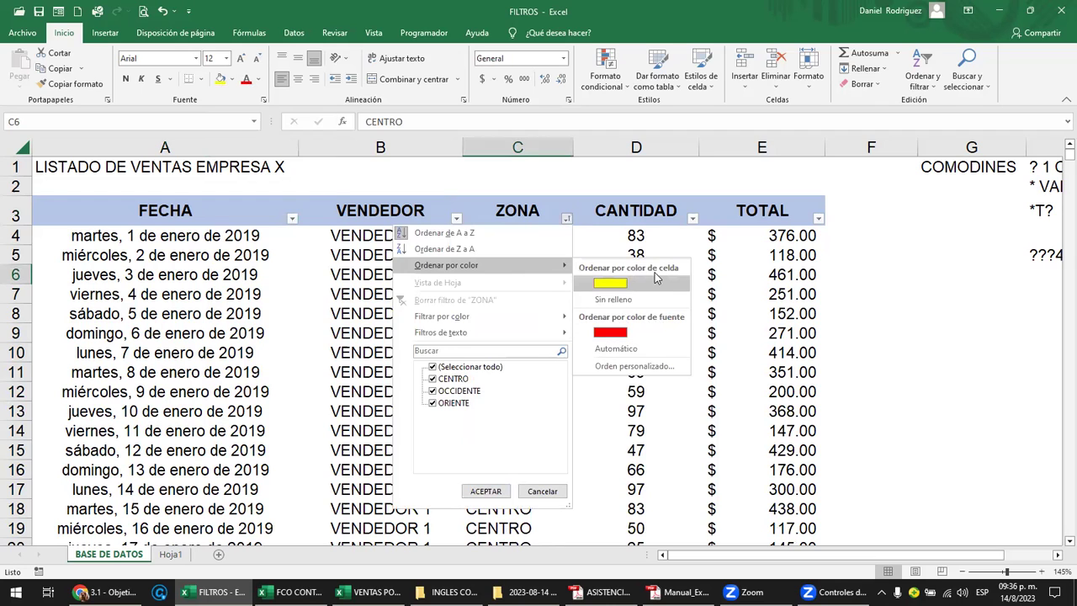
{"action": "left_click", "coordinate": [617, 288]}
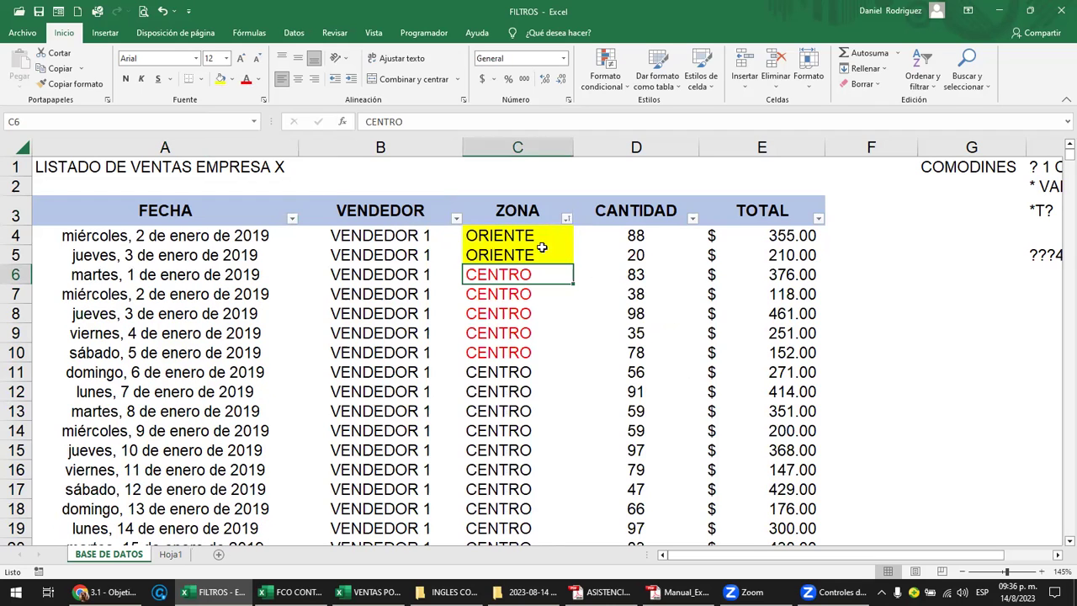
Re-sort ZONA A to Z so the red-font CENTRO rows lead again
{"action": "left_click_drag", "start_coordinate": [532, 235], "coordinate": [543, 255]}
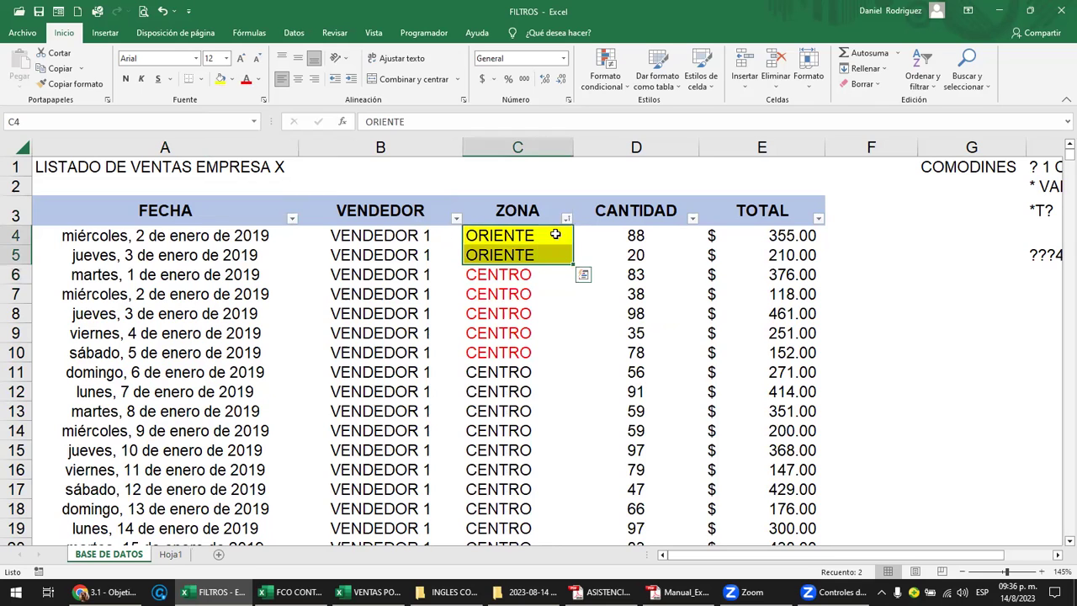
{"action": "left_click", "coordinate": [565, 218]}
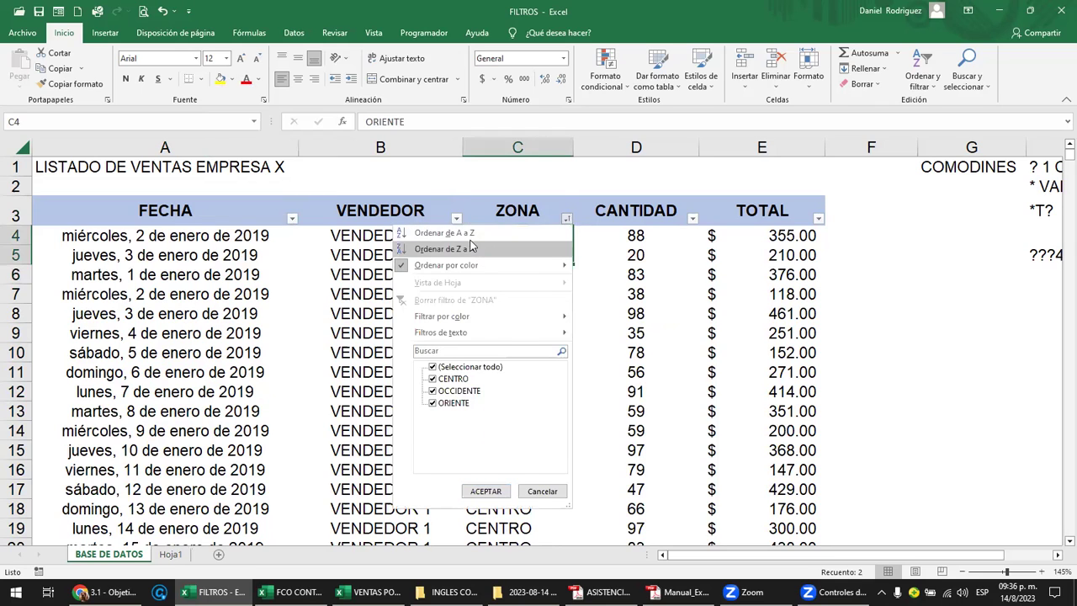
{"action": "left_click", "coordinate": [444, 233]}
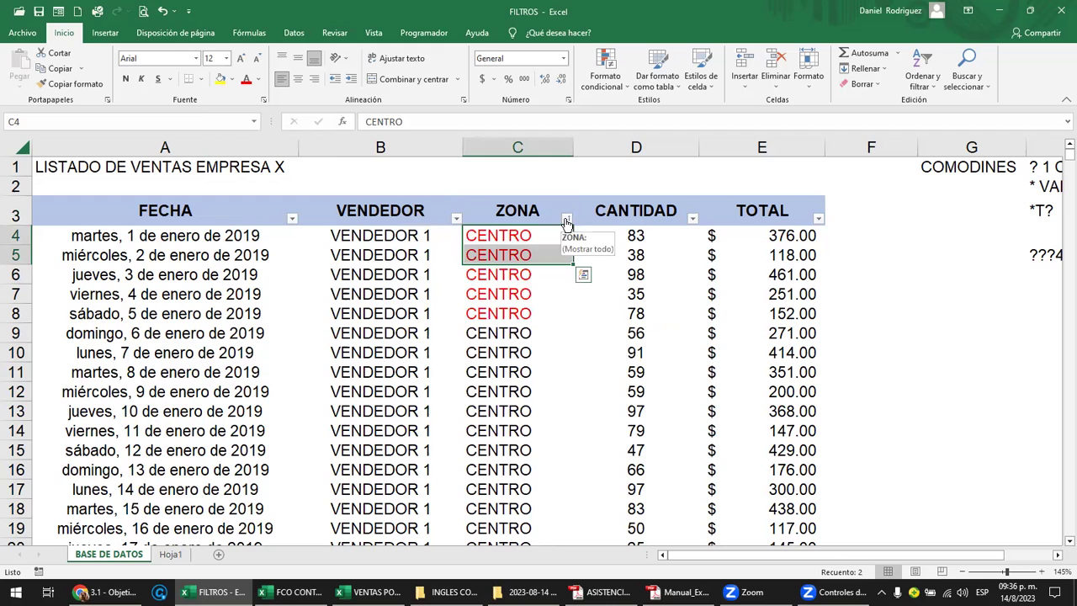
{"action": "left_click", "coordinate": [518, 147]}
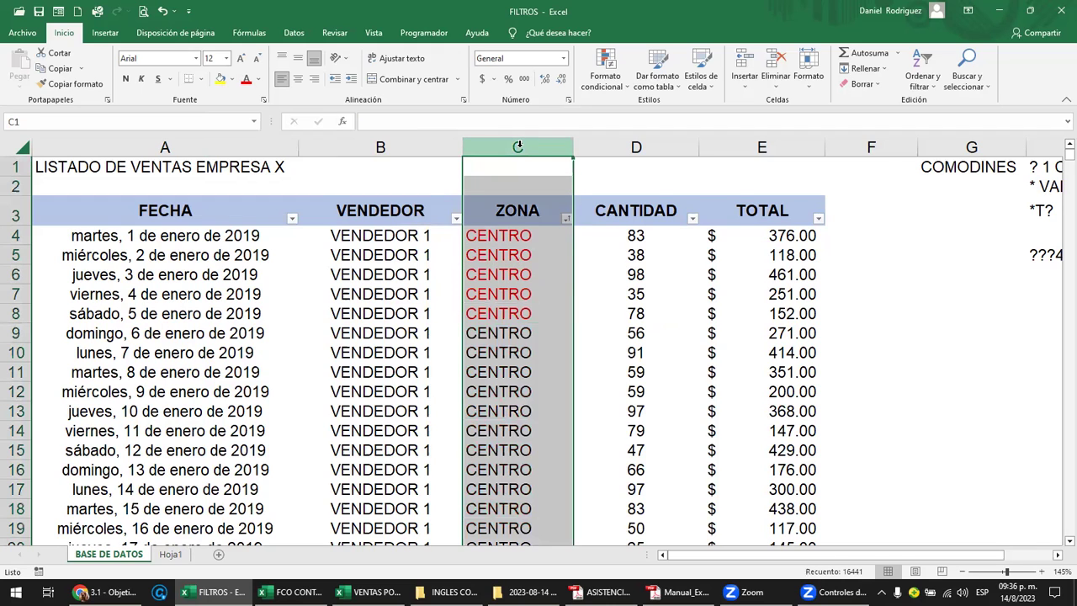
{"action": "left_click", "coordinate": [385, 147]}
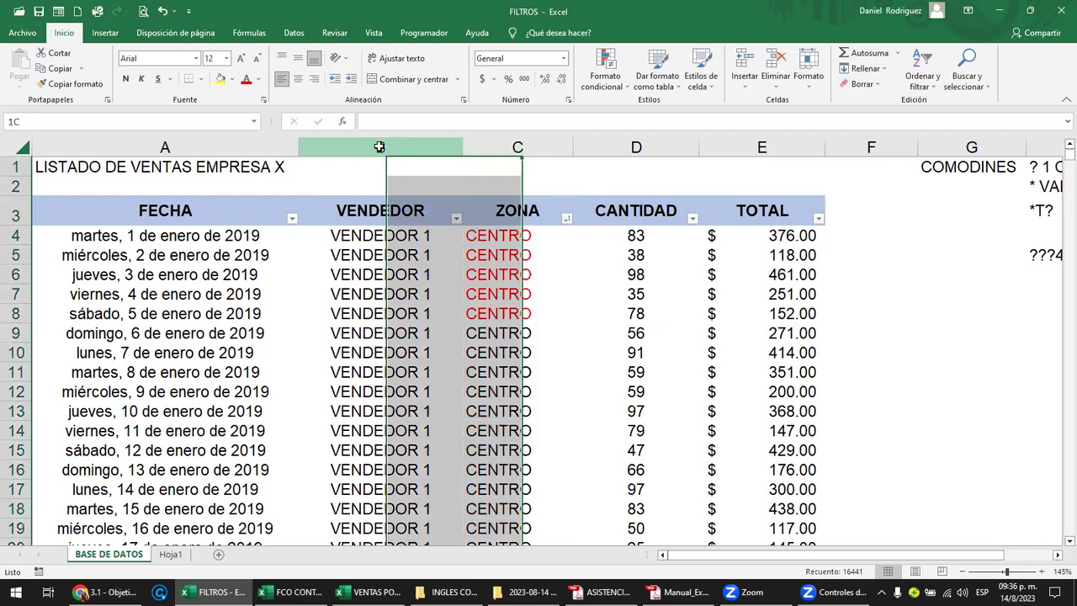
{"action": "left_click", "coordinate": [517, 147]}
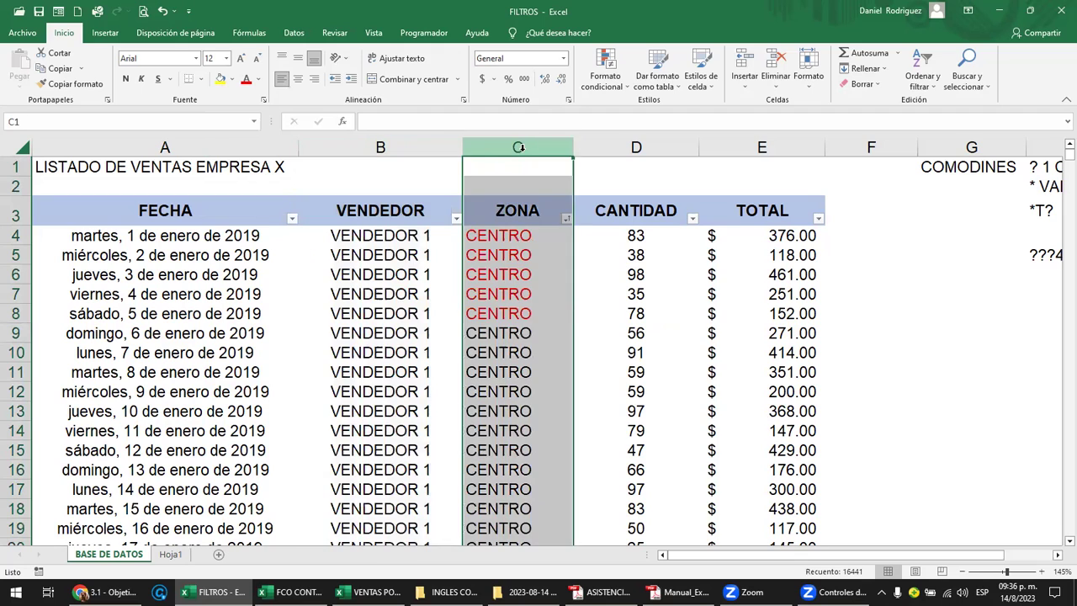
{"action": "left_click_drag", "start_coordinate": [404, 233], "coordinate": [403, 273]}
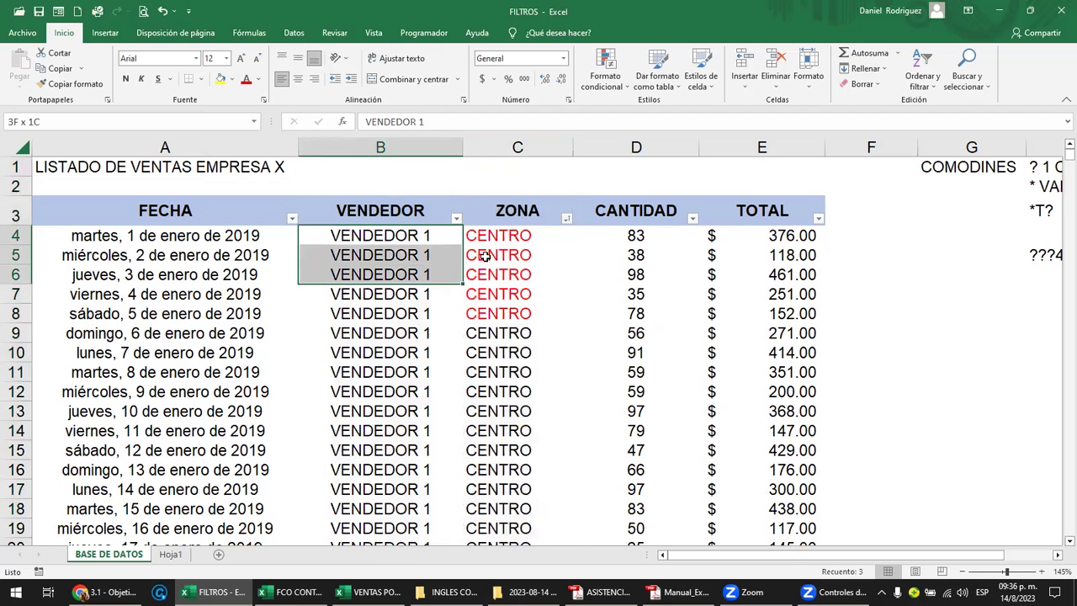
Make all text in A4:E8 red and show the ZONA filter-by-colour options
{"action": "mouse_move", "coordinate": [86, 235]}
{"action": "left_mouse_down"}
{"action": "mouse_move", "coordinate": [776, 240]}
{"action": "mouse_move", "coordinate": [776, 313]}
{"action": "left_mouse_up"}
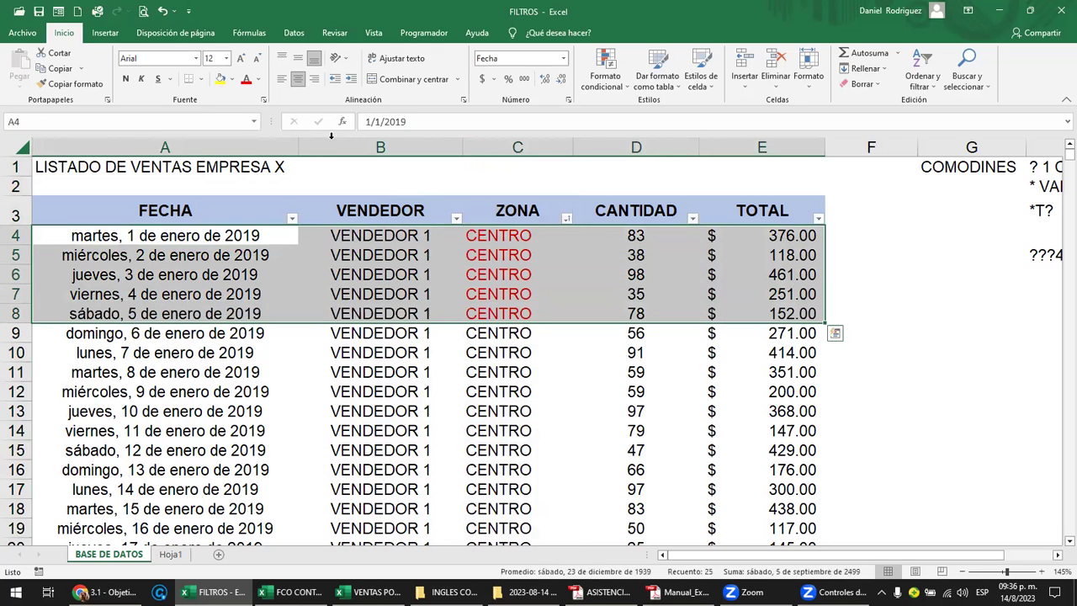
{"action": "left_click", "coordinate": [246, 80]}
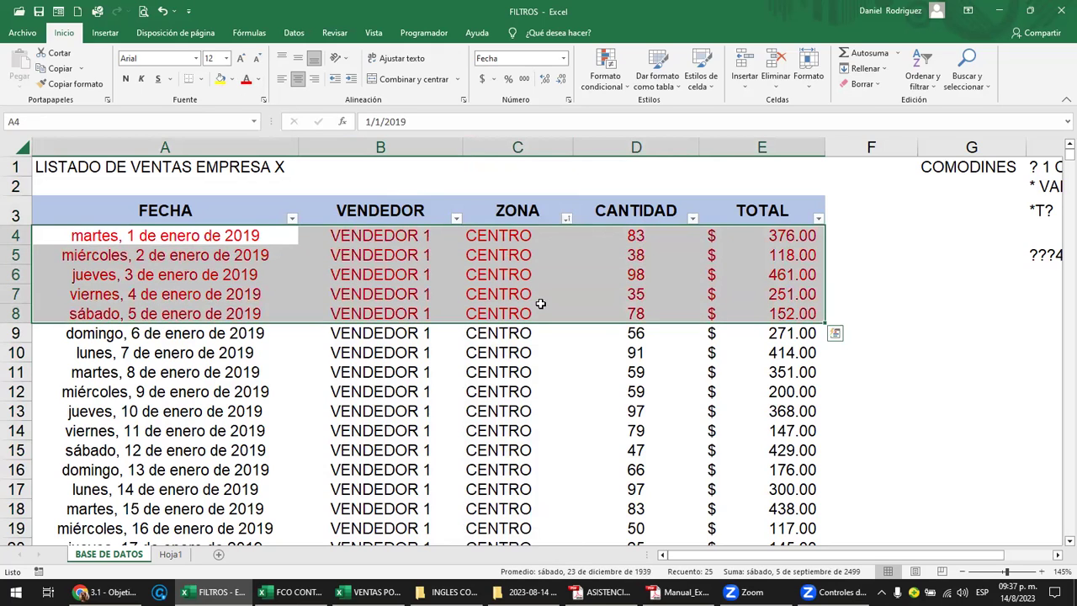
{"action": "left_click", "coordinate": [514, 289]}
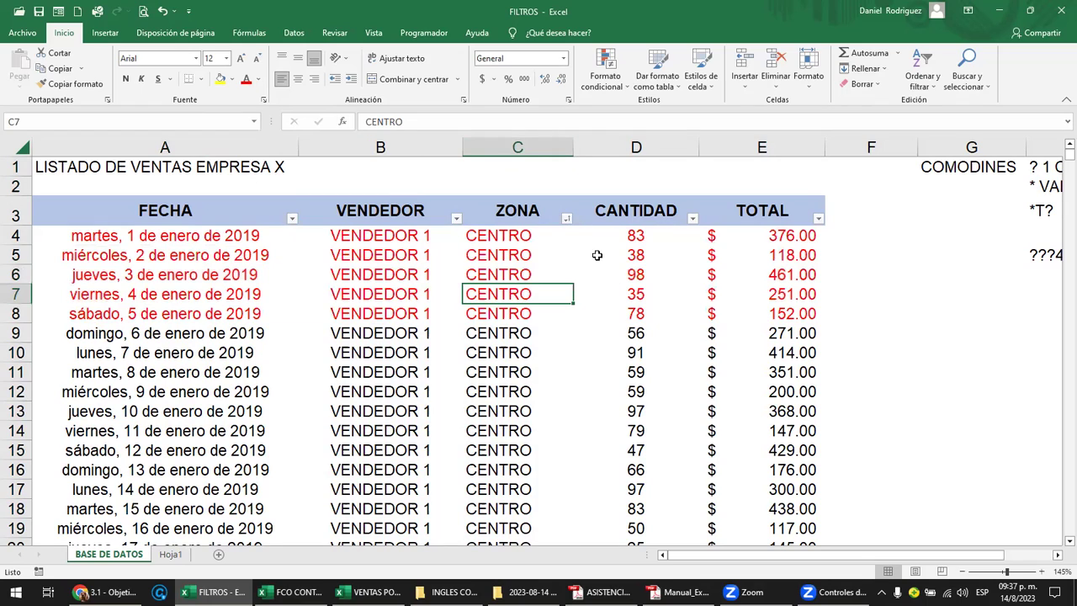
{"action": "left_click", "coordinate": [567, 219]}
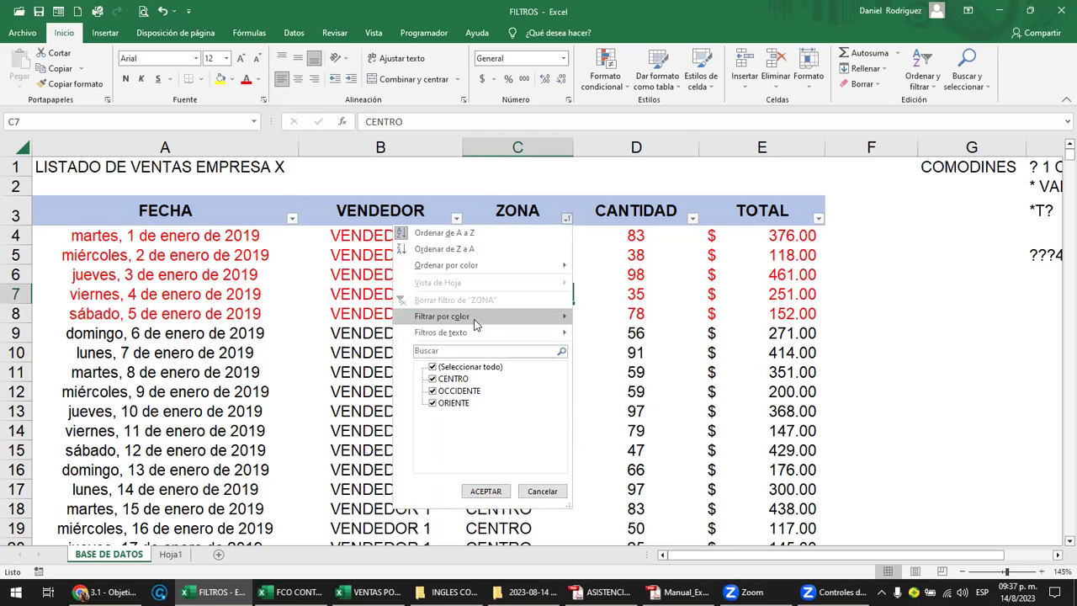
{"action": "mouse_move", "coordinate": [480, 317]}
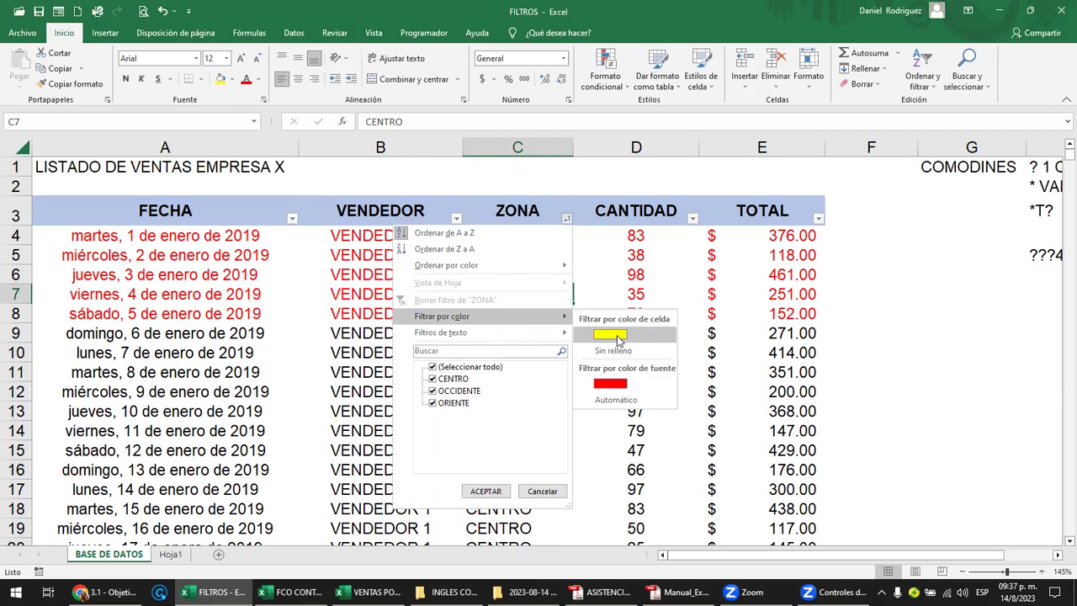
Filter ZONA by yellow fill, then red font, then automatic black, and finally clear the filter
{"action": "left_click", "coordinate": [619, 339]}
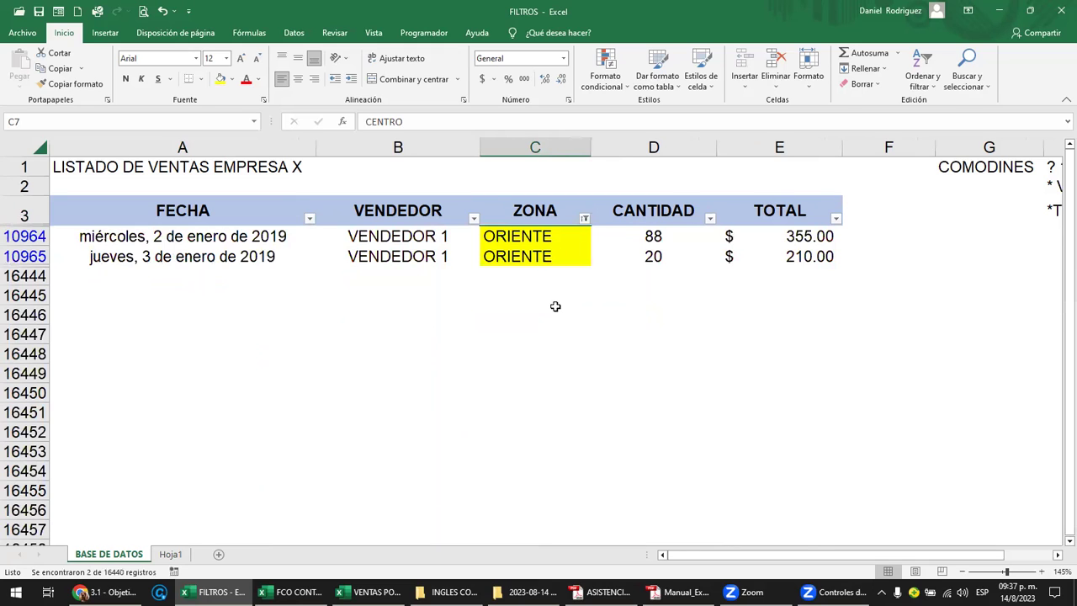
{"action": "left_click", "coordinate": [585, 219]}
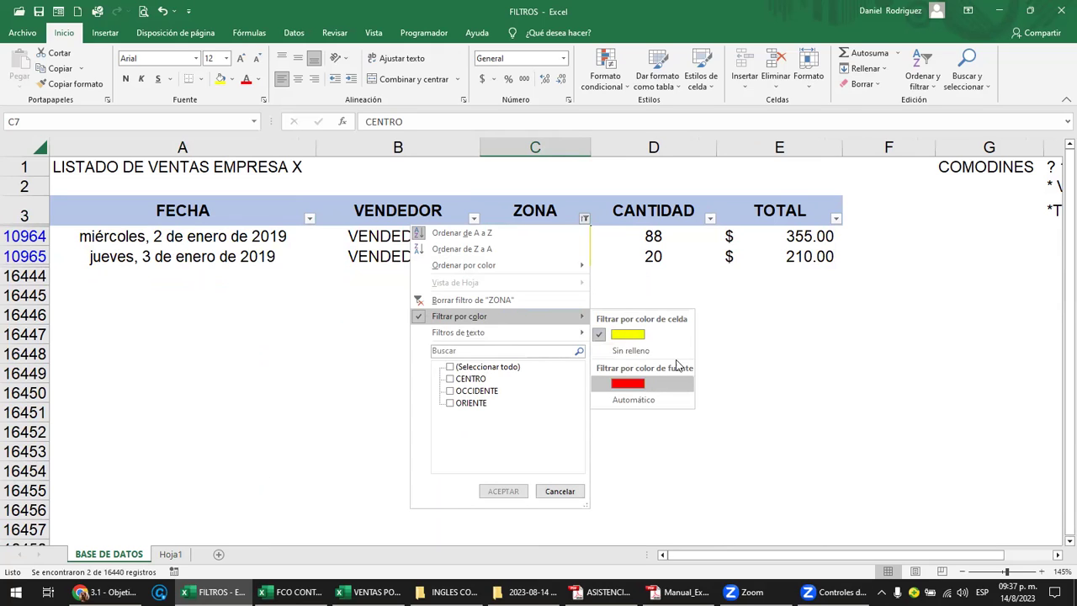
{"action": "left_click", "coordinate": [628, 384]}
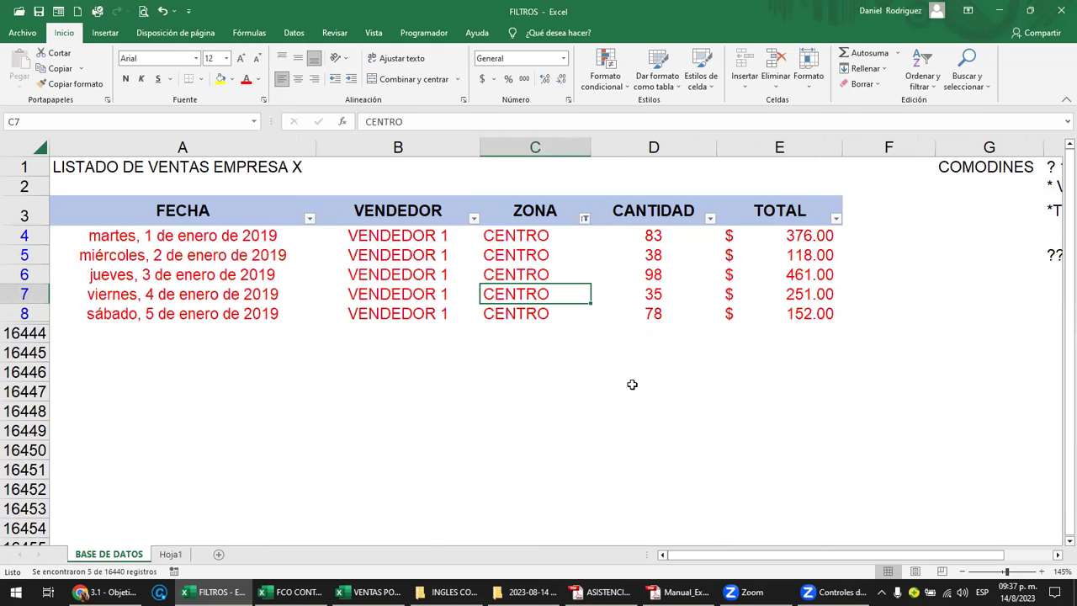
{"action": "left_click", "coordinate": [585, 219]}
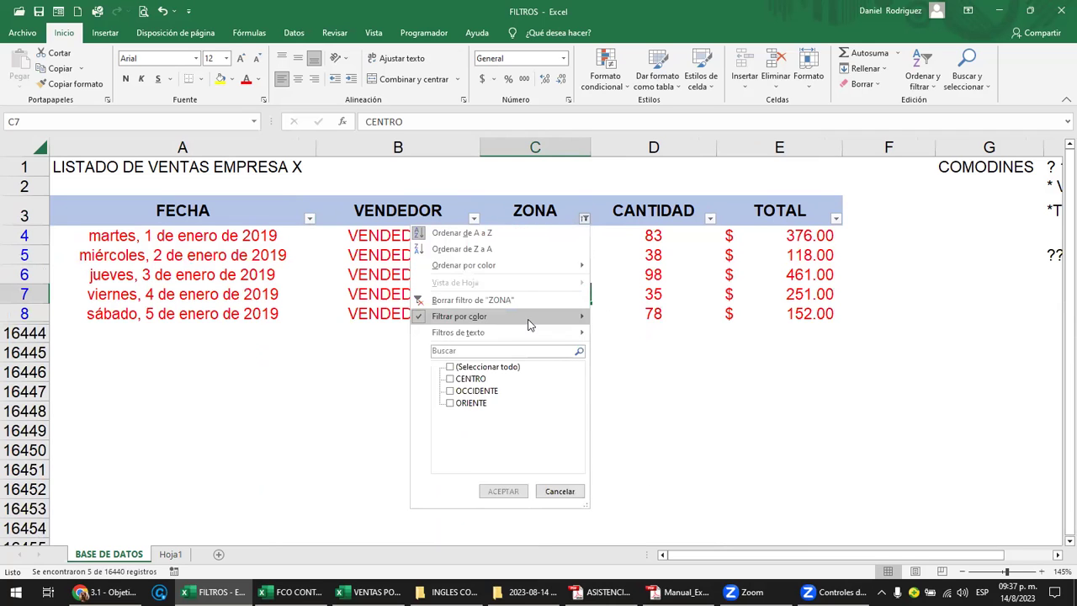
{"action": "left_click", "coordinate": [633, 400]}
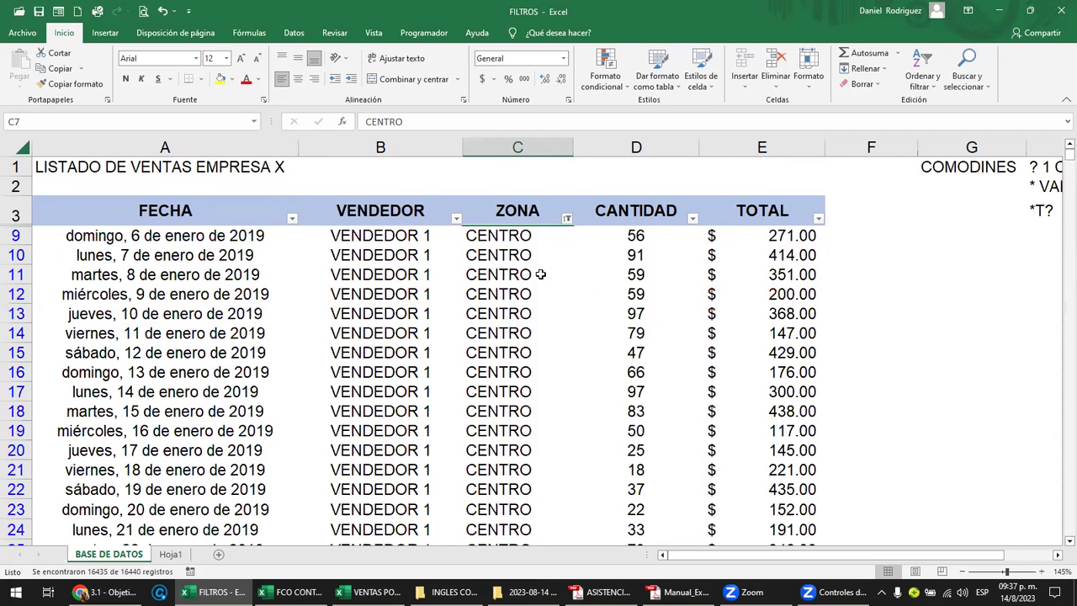
{"action": "left_click", "coordinate": [567, 219]}
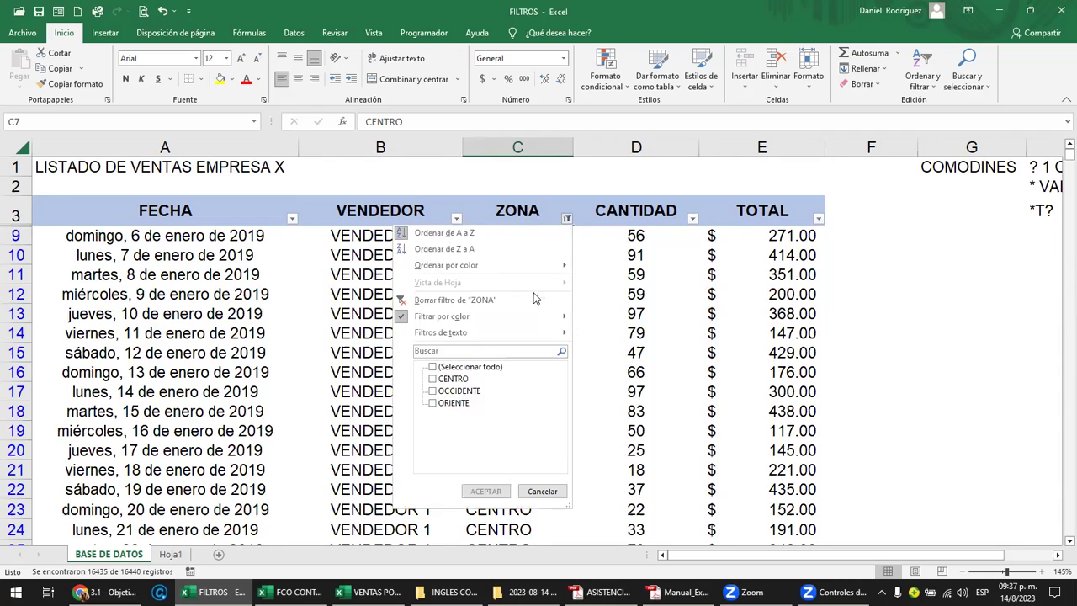
{"action": "left_click", "coordinate": [519, 303]}
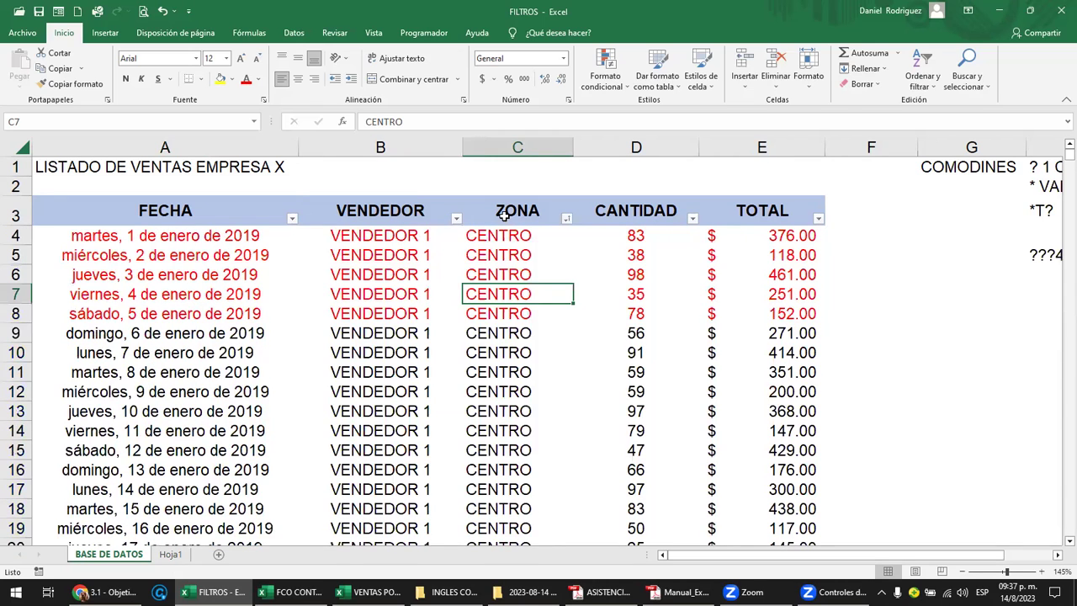
Reset the whole table's font to automatic black and remove its fill colour
{"action": "left_click", "coordinate": [511, 235]}
{"action": "key", "text": "Left"}
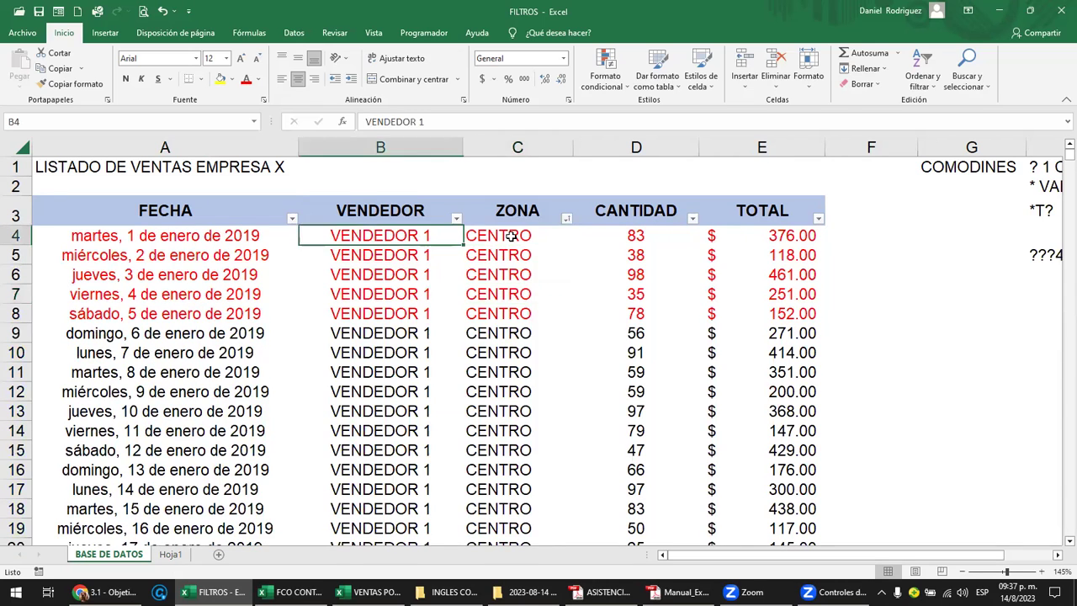
{"action": "key", "text": "Left"}
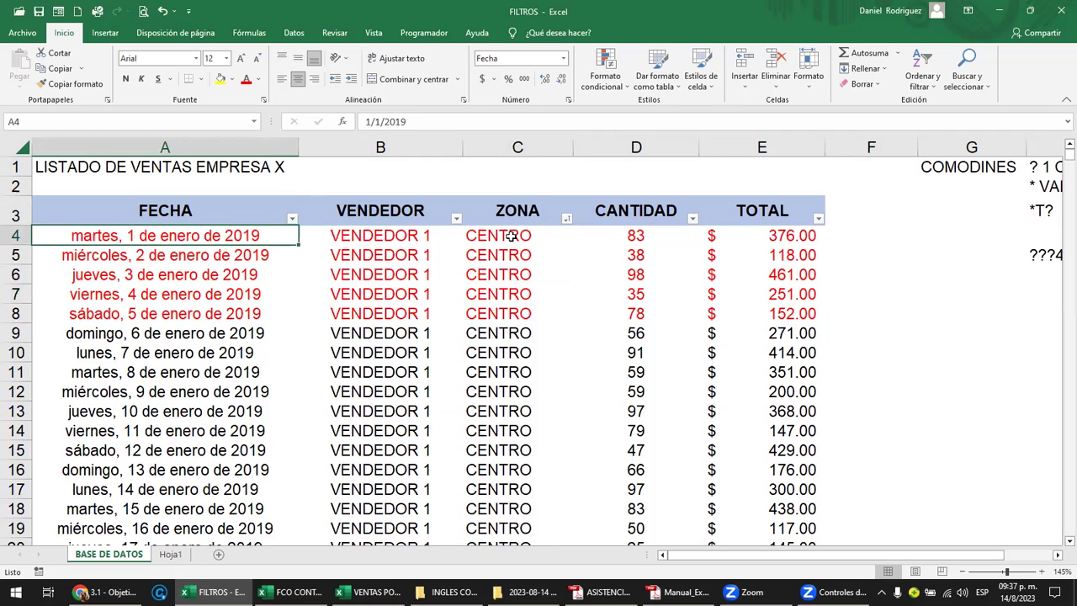
{"action": "key", "text": "ctrl+shift+Right"}
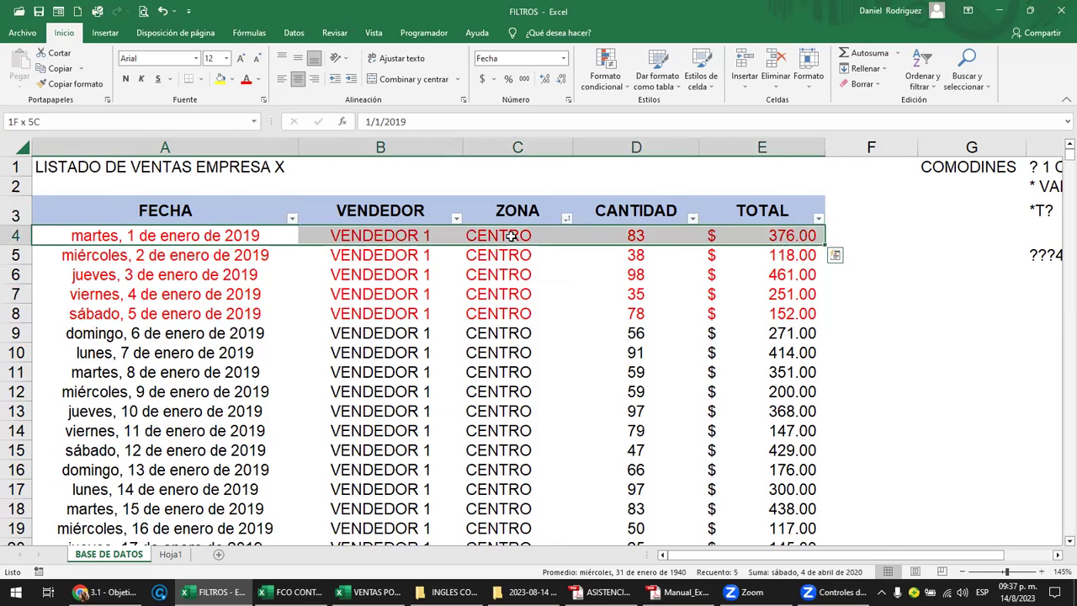
{"action": "key", "text": "ctrl+shift+Down"}
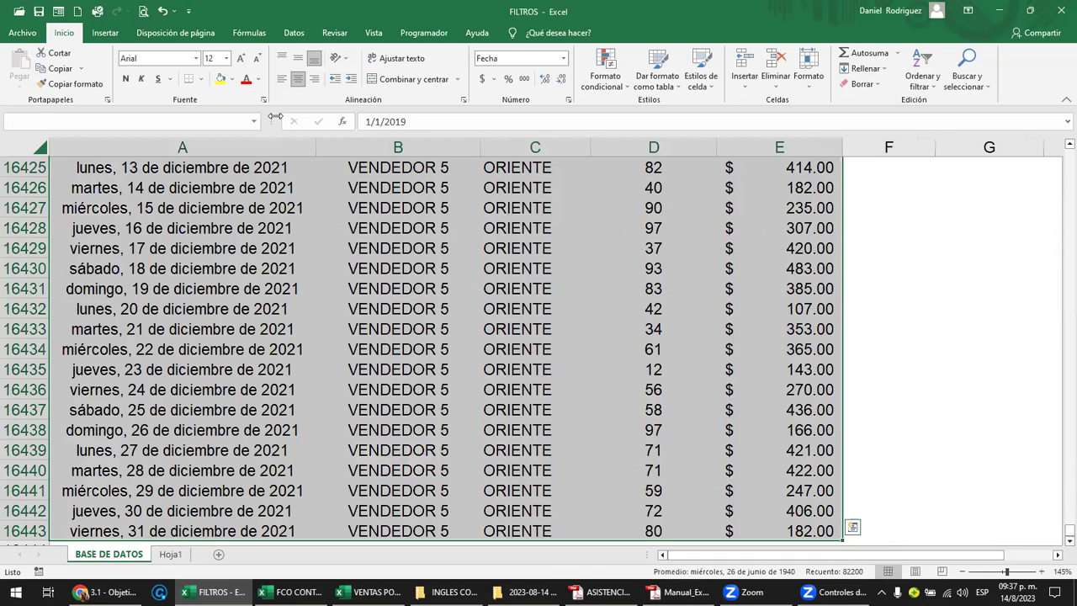
{"action": "left_click", "coordinate": [257, 82]}
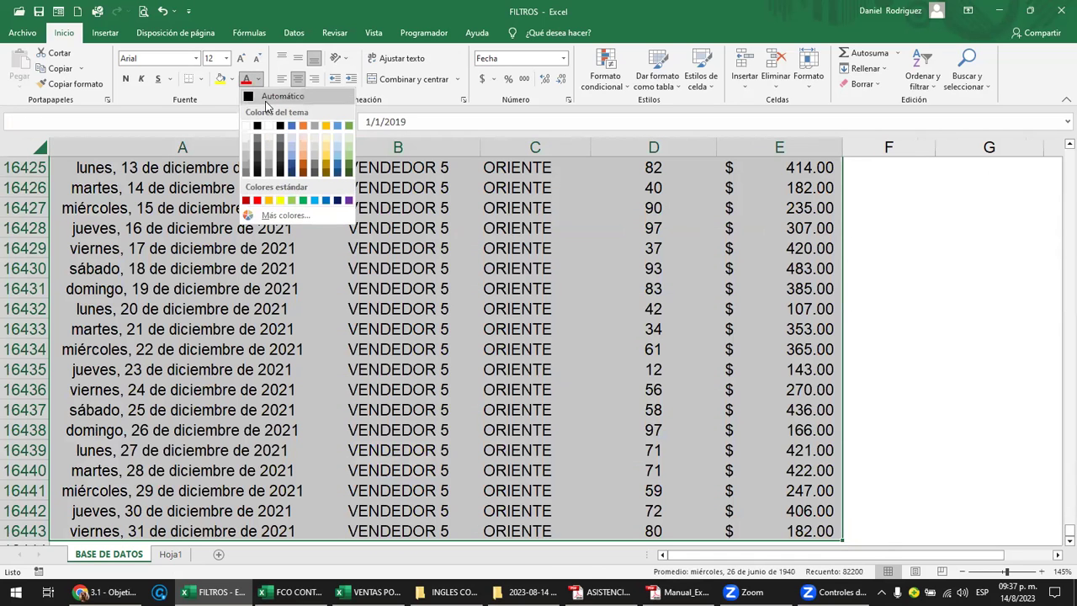
{"action": "left_click", "coordinate": [264, 96]}
{"action": "key", "text": "ctrl+BackSpace"}
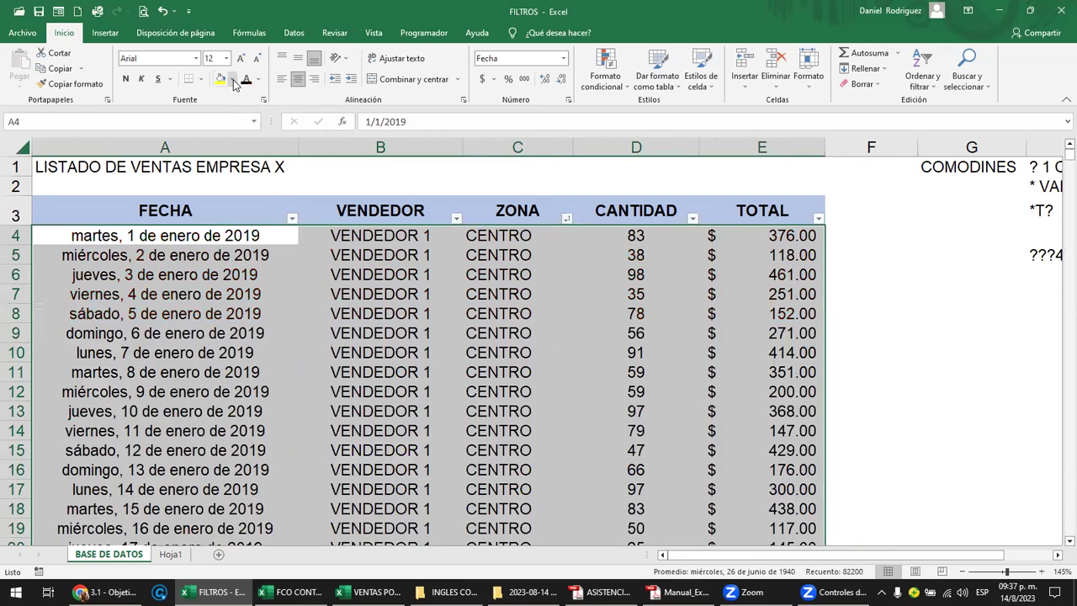
{"action": "left_click", "coordinate": [233, 79]}
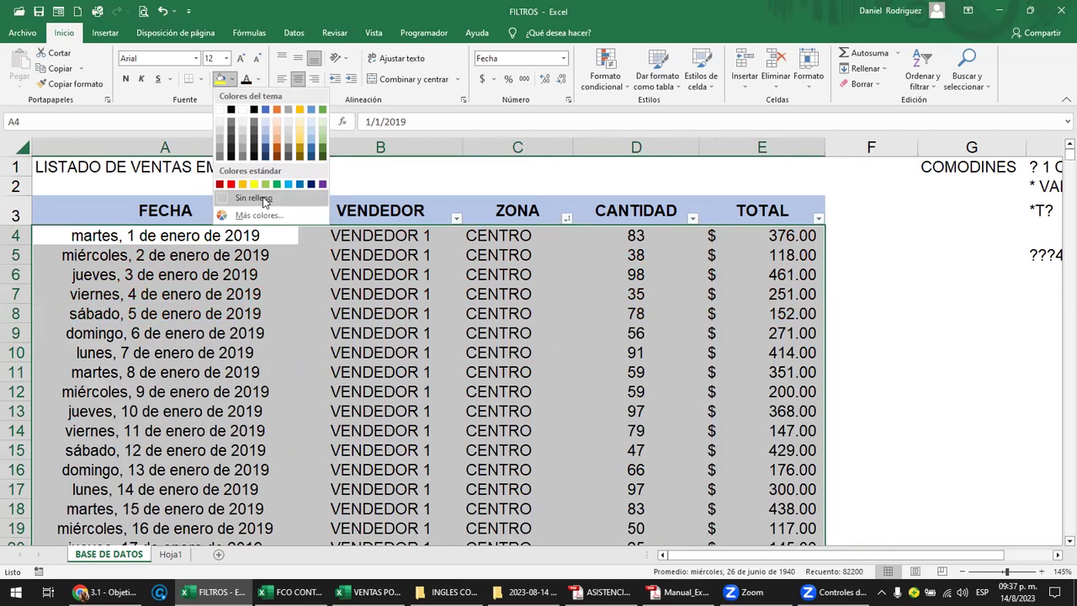
{"action": "left_click", "coordinate": [261, 197]}
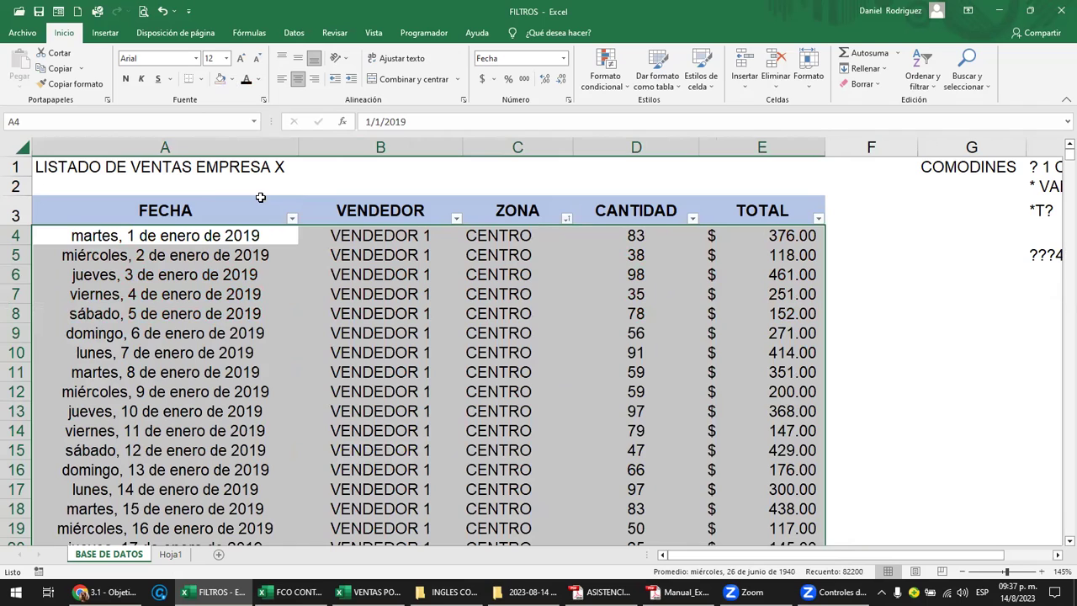
Sort the table by ZONA Z to A and switch to the Chrome filters lesson
{"action": "left_click", "coordinate": [522, 253]}
{"action": "left_click", "coordinate": [567, 218]}
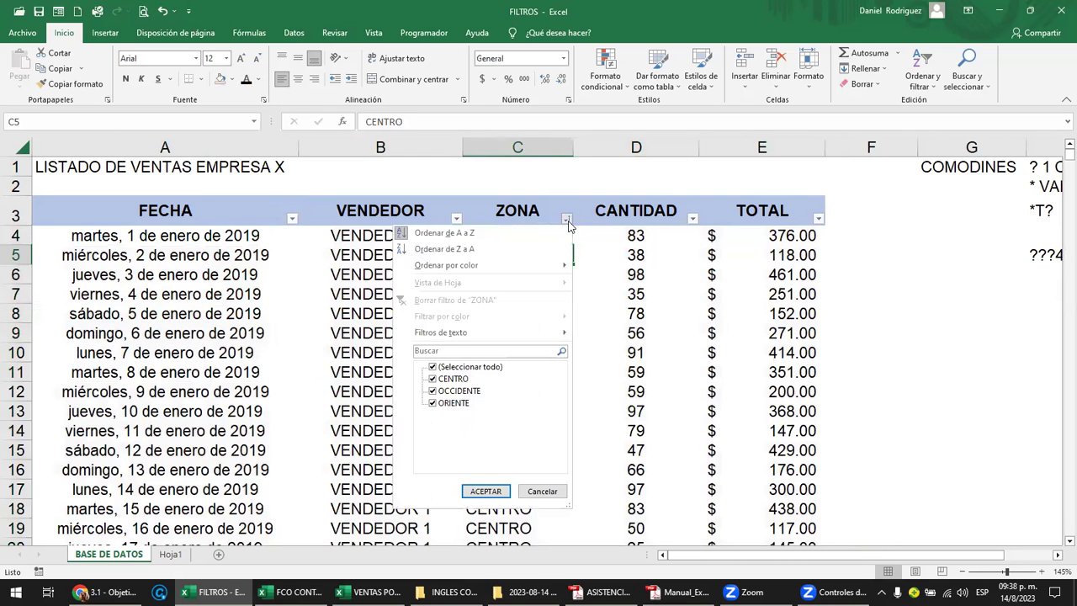
{"action": "left_click", "coordinate": [471, 249]}
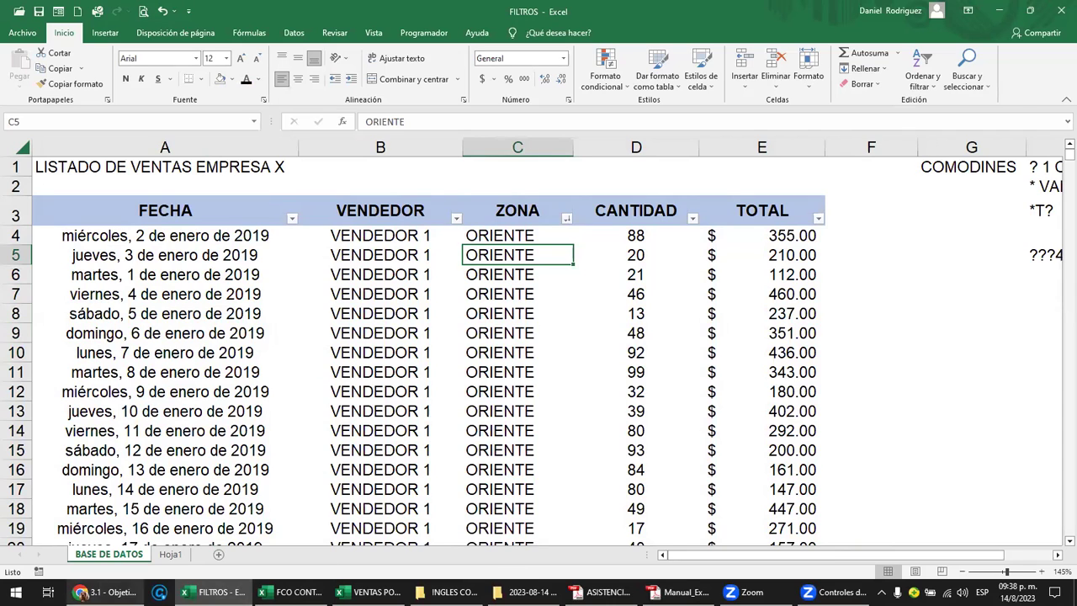
{"action": "left_click", "coordinate": [101, 591]}
{"action": "scroll", "coordinate": [542, 348], "scroll_direction": "down", "scroll_amount": 5}
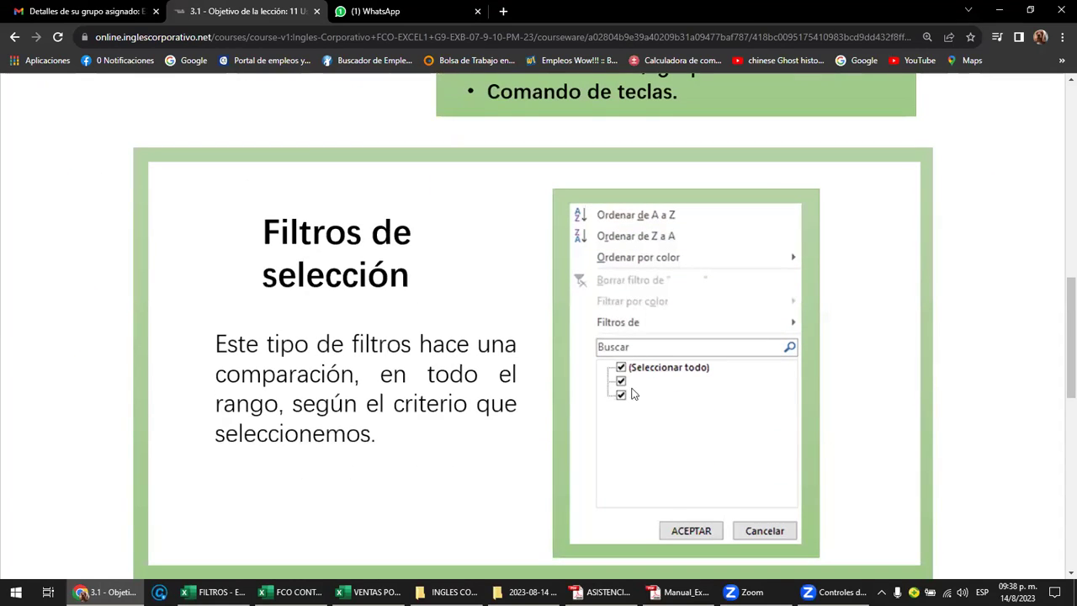
Scroll the lesson down to the 'Los filtros personalizados' section
{"action": "scroll", "coordinate": [621, 395], "scroll_direction": "down", "scroll_amount": 4}
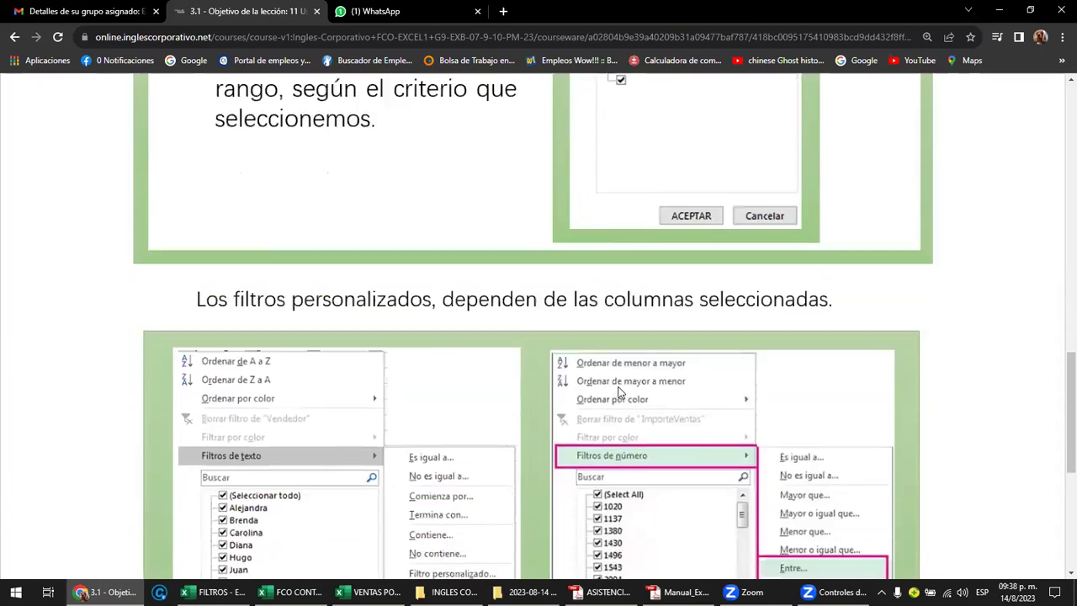
{"action": "scroll", "coordinate": [620, 394], "scroll_direction": "down", "scroll_amount": 2}
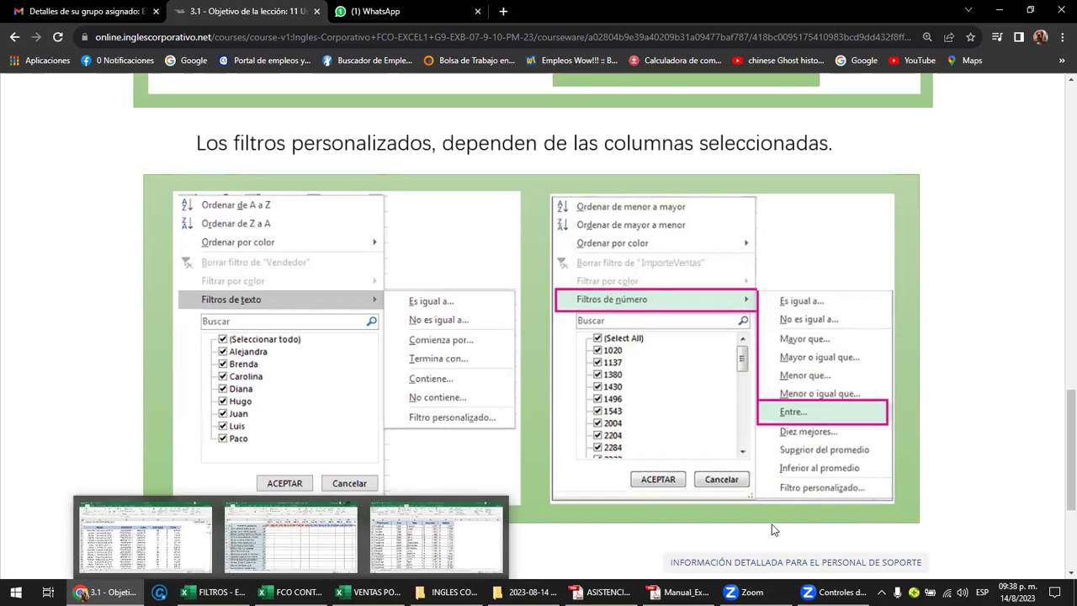
{"action": "mouse_move", "coordinate": [215, 592]}
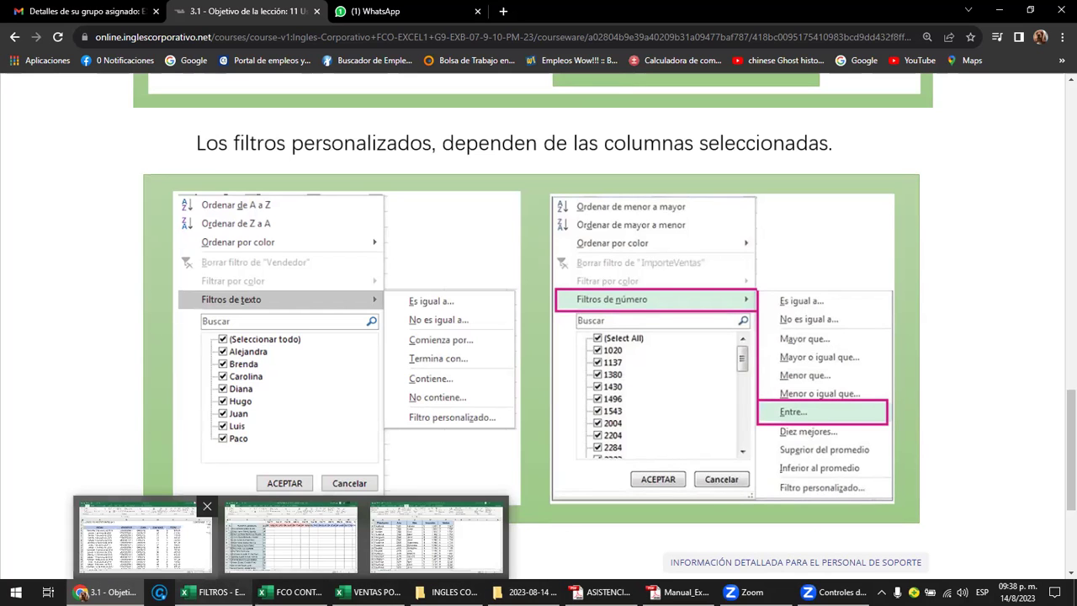
Back in the FILTROS workbook, filter CANTIDAD to values greater than 23
{"action": "key", "text": "alt+Tab"}
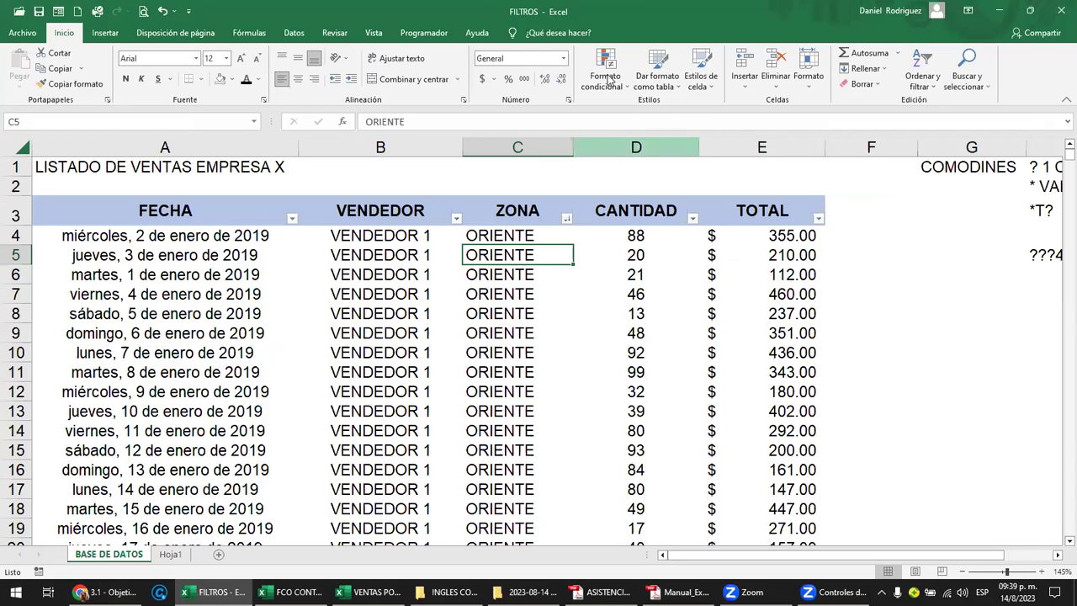
{"action": "key", "text": "alt+Tab"}
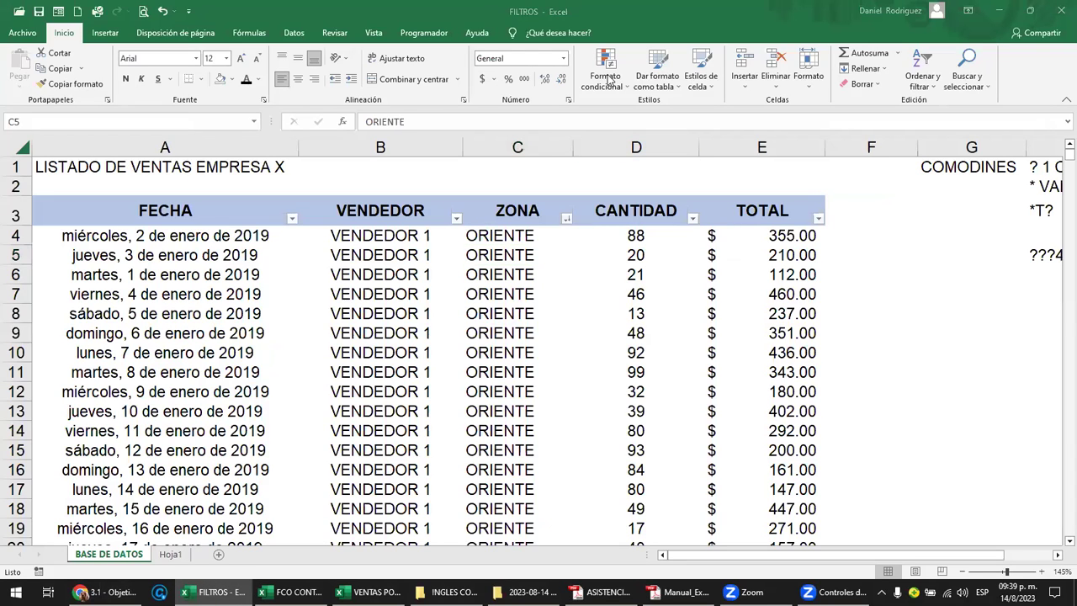
{"action": "key", "text": "alt+Tab"}
{"action": "left_click", "coordinate": [640, 234]}
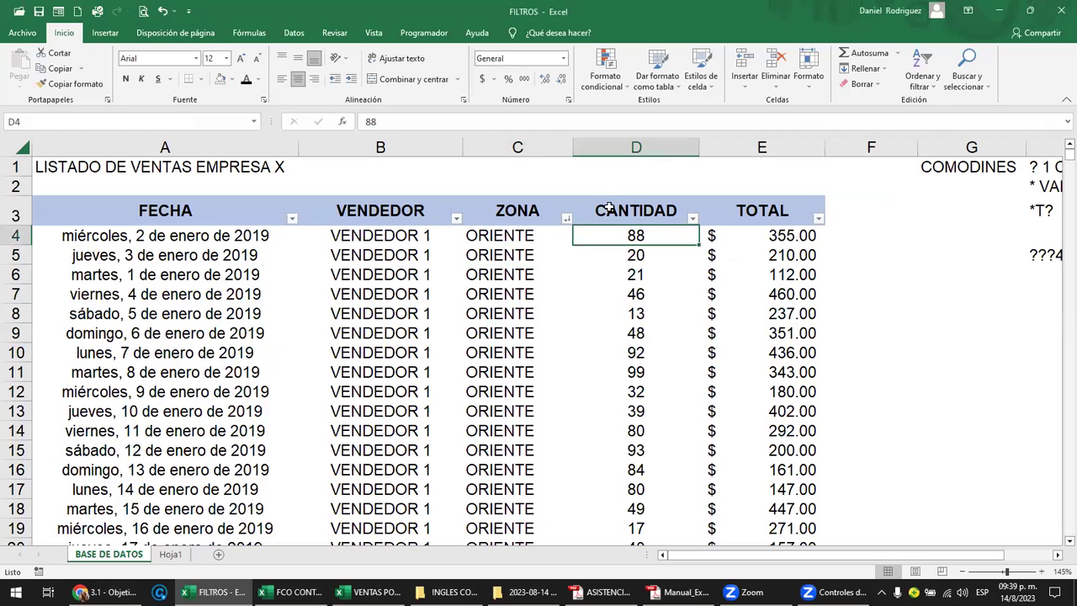
{"action": "left_click", "coordinate": [693, 218]}
{"action": "mouse_move", "coordinate": [572, 332]}
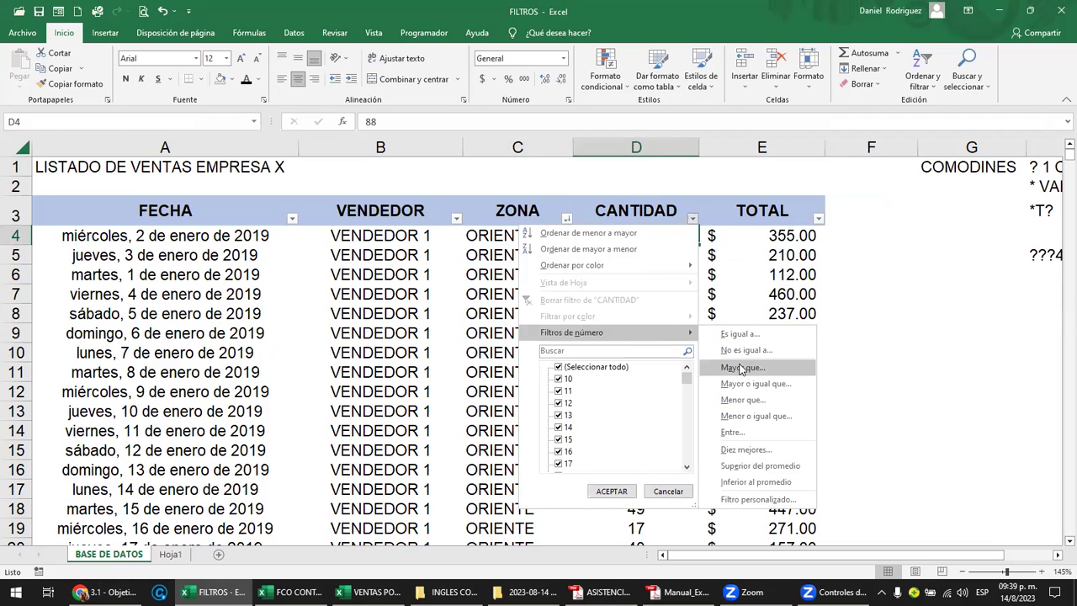
{"action": "left_click", "coordinate": [742, 369]}
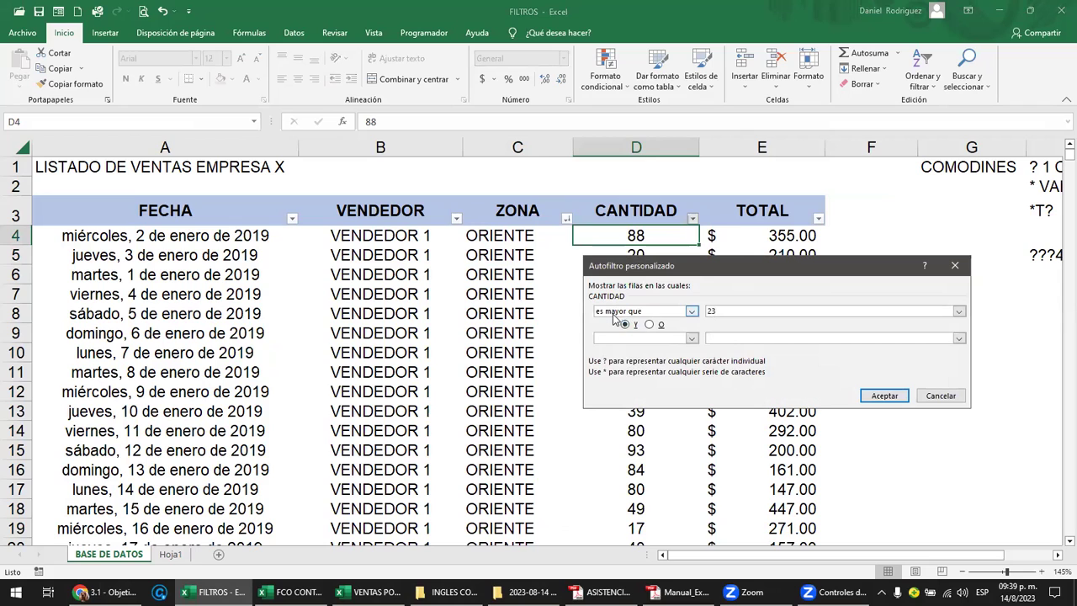
{"action": "left_click", "coordinate": [876, 395]}
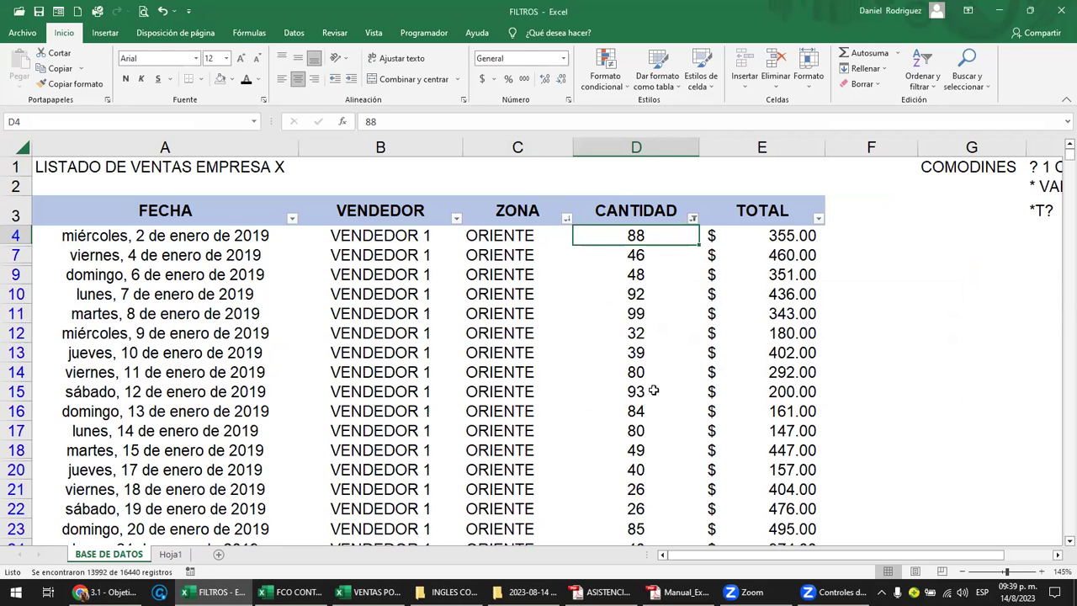
{"action": "left_click", "coordinate": [693, 221]}
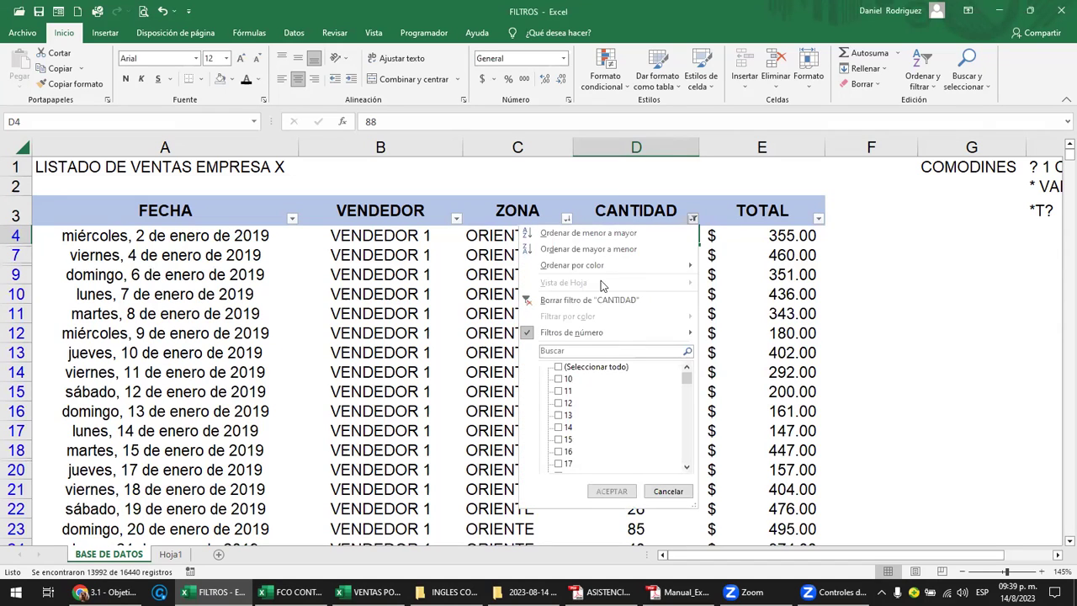
{"action": "mouse_move", "coordinate": [572, 333]}
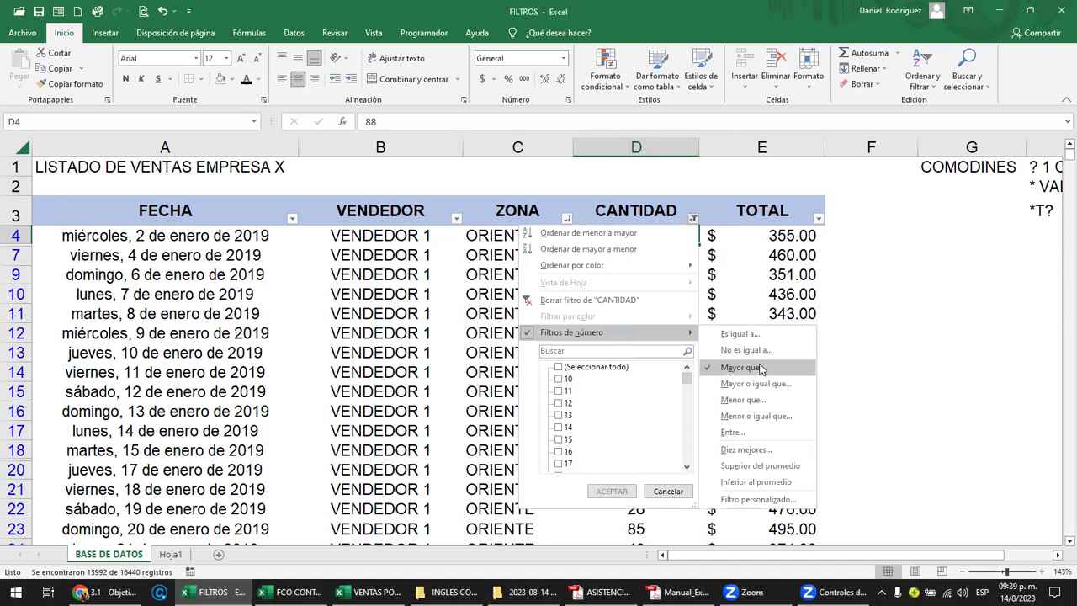
Change the CANTIDAD condition to 'es menor o igual a' 23, leaving 2448 records
{"action": "left_click", "coordinate": [737, 369]}
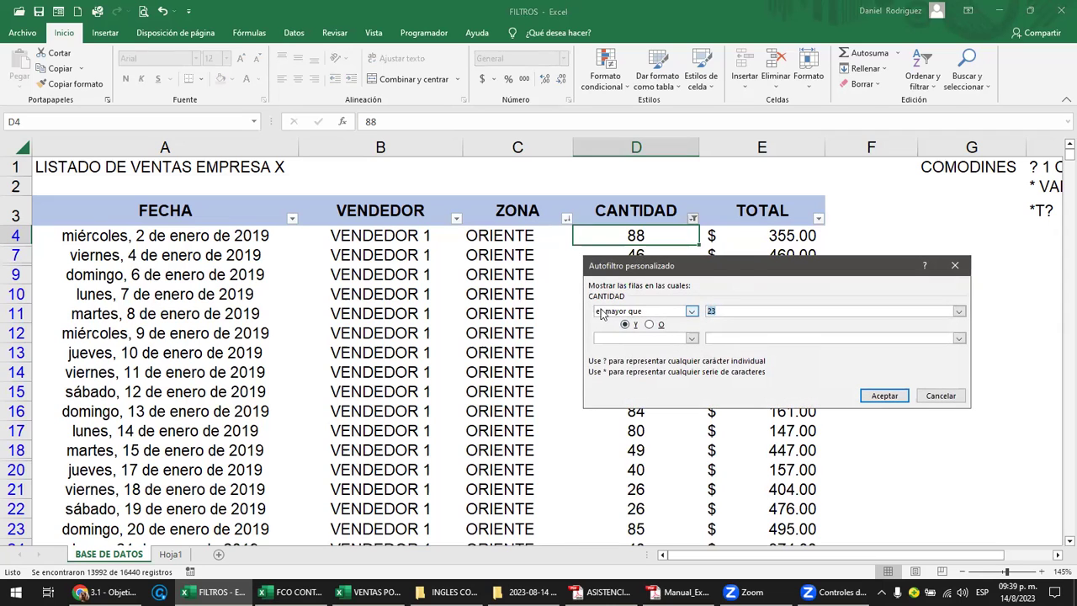
{"action": "left_click", "coordinate": [691, 313]}
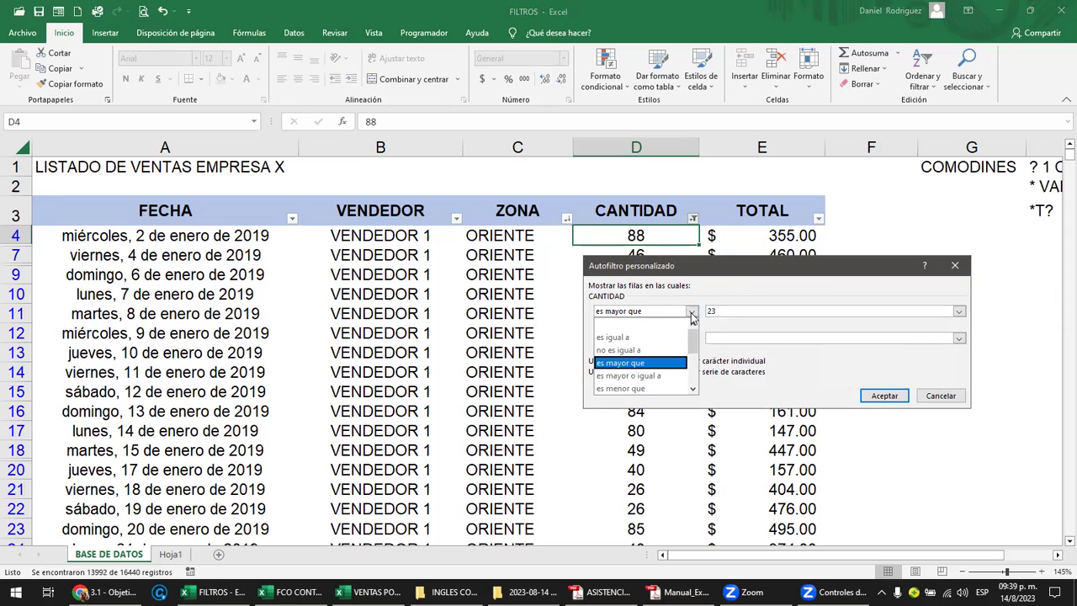
{"action": "left_click", "coordinate": [626, 389]}
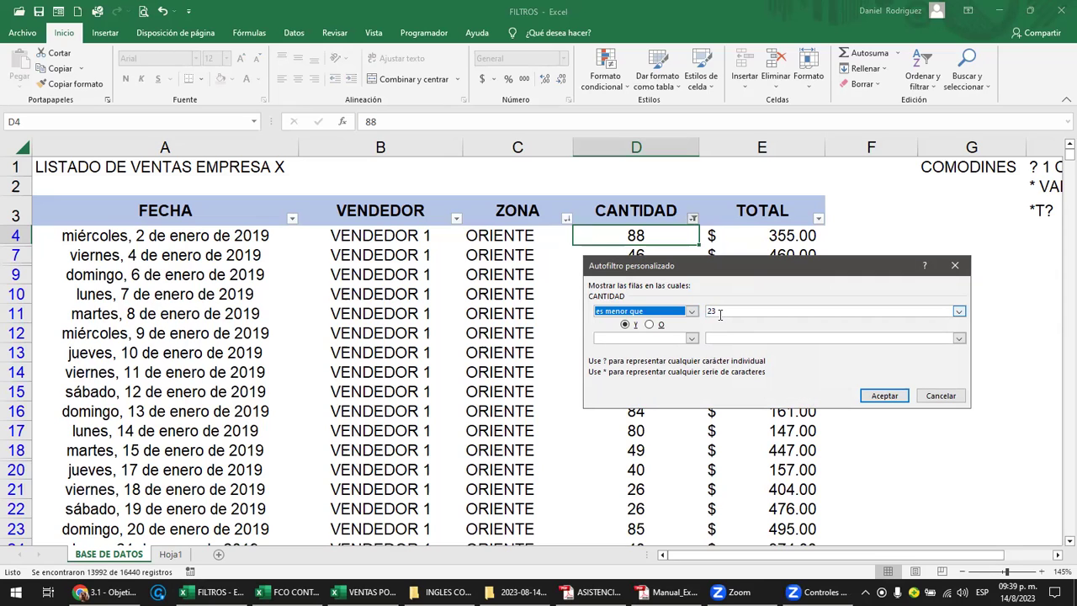
{"action": "key", "text": "Tab"}
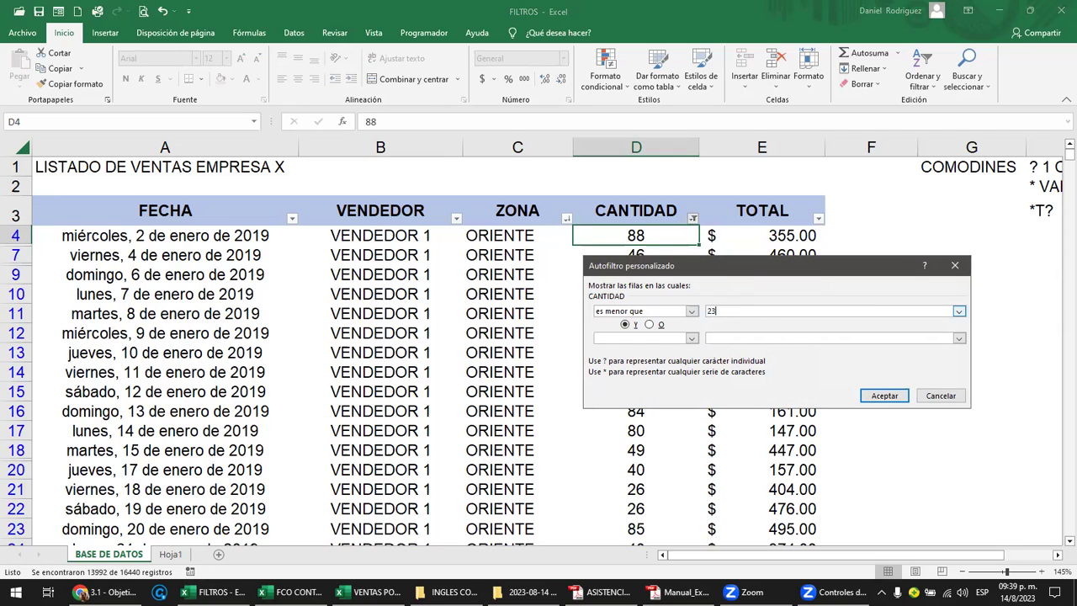
{"action": "left_click", "coordinate": [692, 311]}
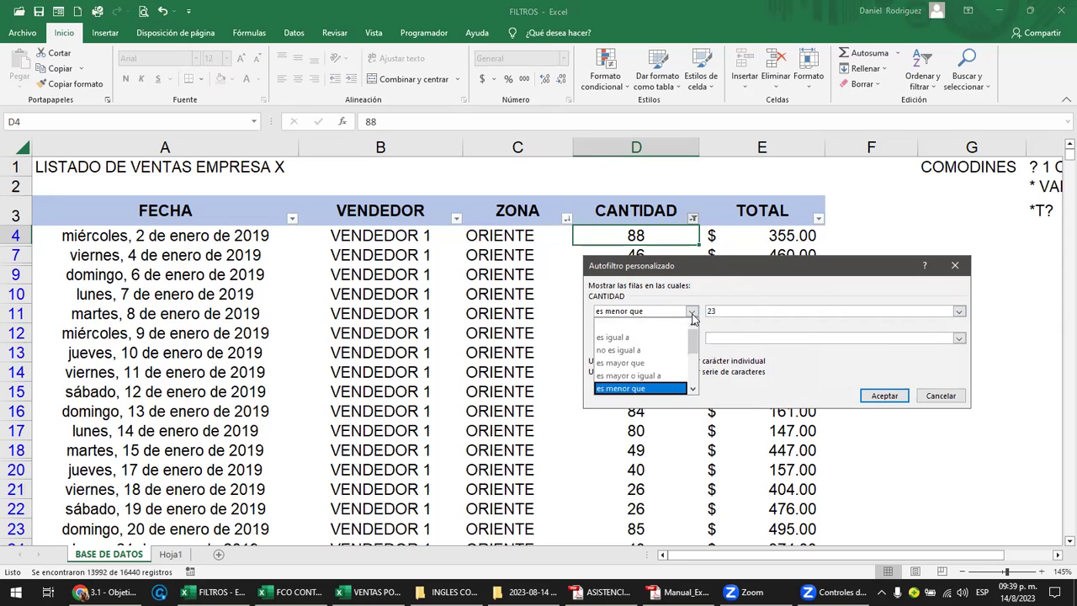
{"action": "left_click", "coordinate": [689, 388]}
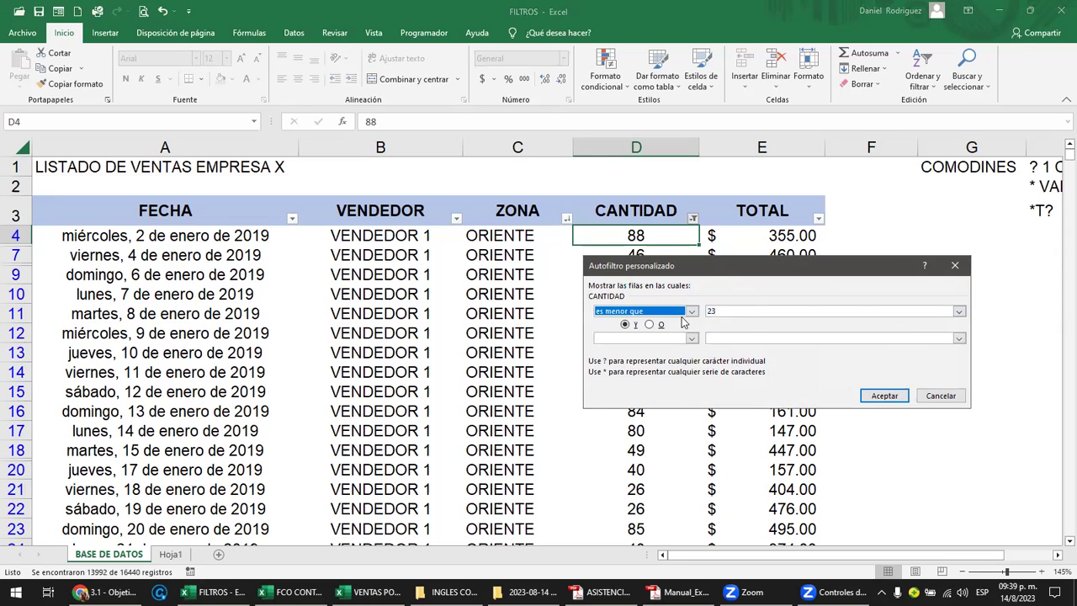
{"action": "left_click", "coordinate": [691, 311]}
{"action": "left_click", "coordinate": [692, 389]}
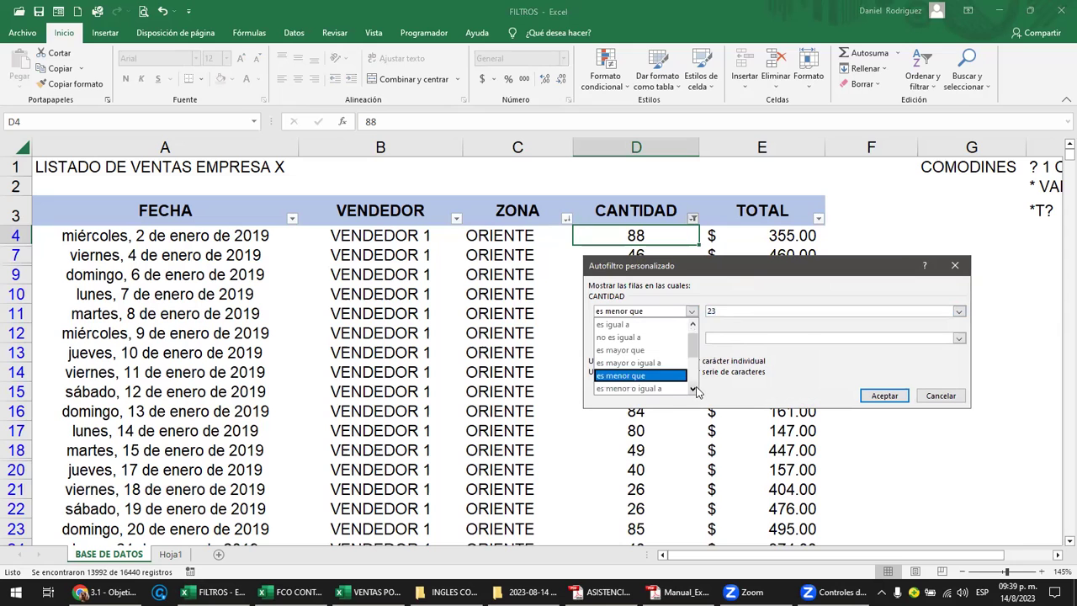
{"action": "left_click", "coordinate": [650, 391]}
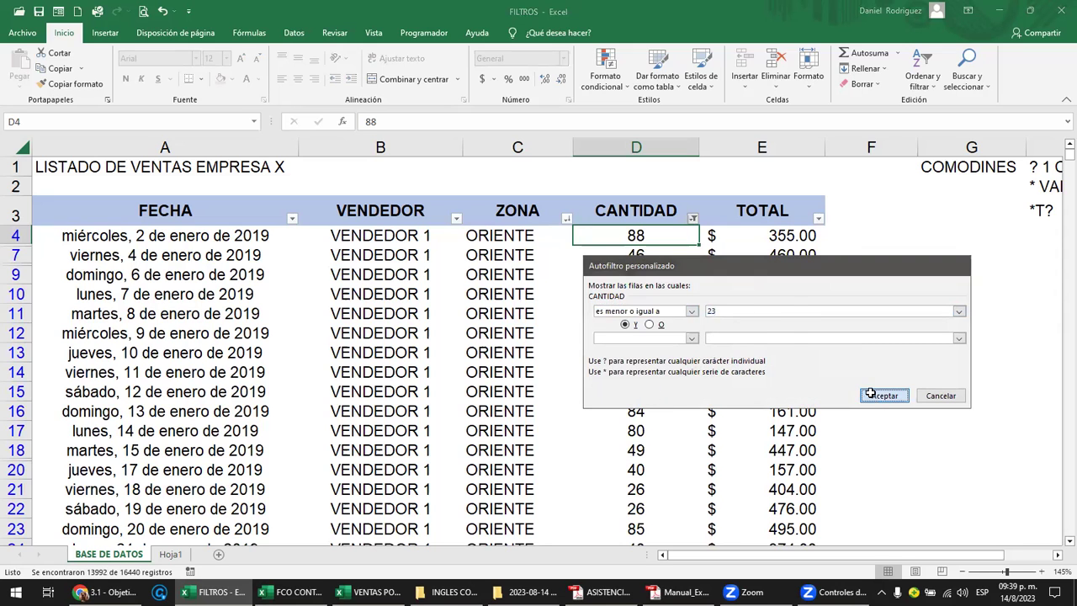
{"action": "left_click", "coordinate": [880, 395]}
{"action": "scroll", "coordinate": [681, 316], "scroll_direction": "down", "scroll_amount": 2}
{"action": "scroll", "coordinate": [681, 317], "scroll_direction": "down", "scroll_amount": 1}
{"action": "scroll", "coordinate": [681, 317], "scroll_direction": "down", "scroll_amount": 1}
{"action": "scroll", "coordinate": [681, 316], "scroll_direction": "down", "scroll_amount": 1}
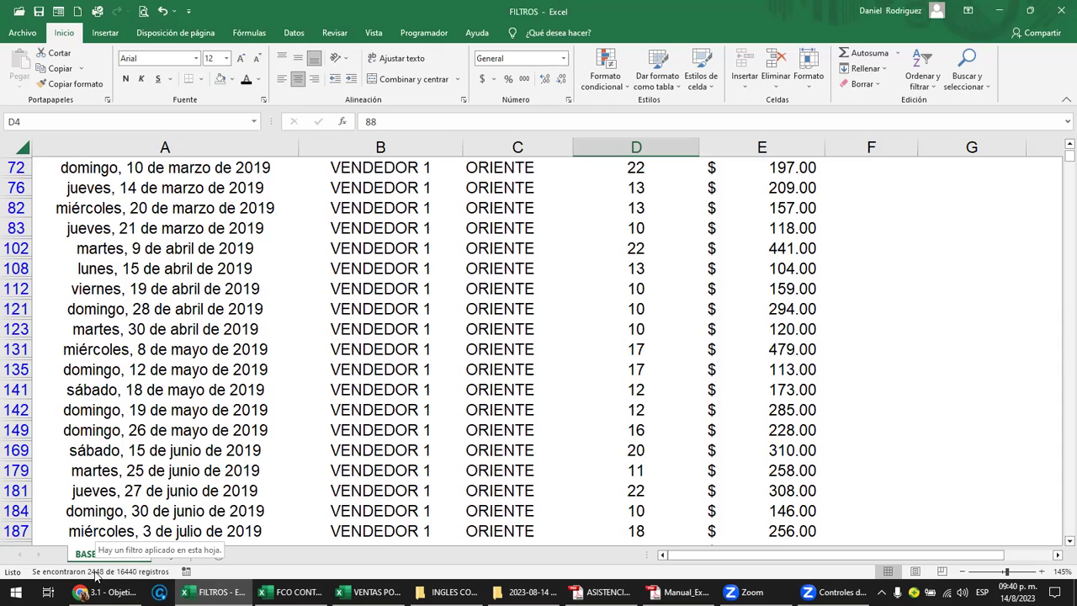
{"action": "scroll", "coordinate": [645, 467], "scroll_direction": "up", "scroll_amount": 3}
{"action": "scroll", "coordinate": [646, 467], "scroll_direction": "up", "scroll_amount": 2}
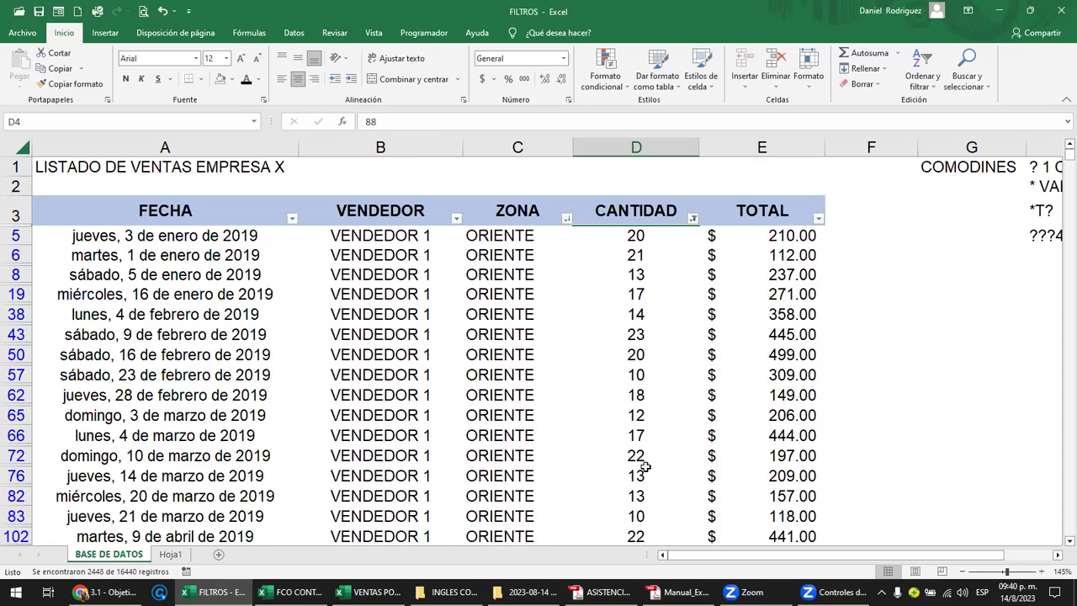
Clear the CANTIDAD filter so every record shows again
{"action": "left_click", "coordinate": [693, 221]}
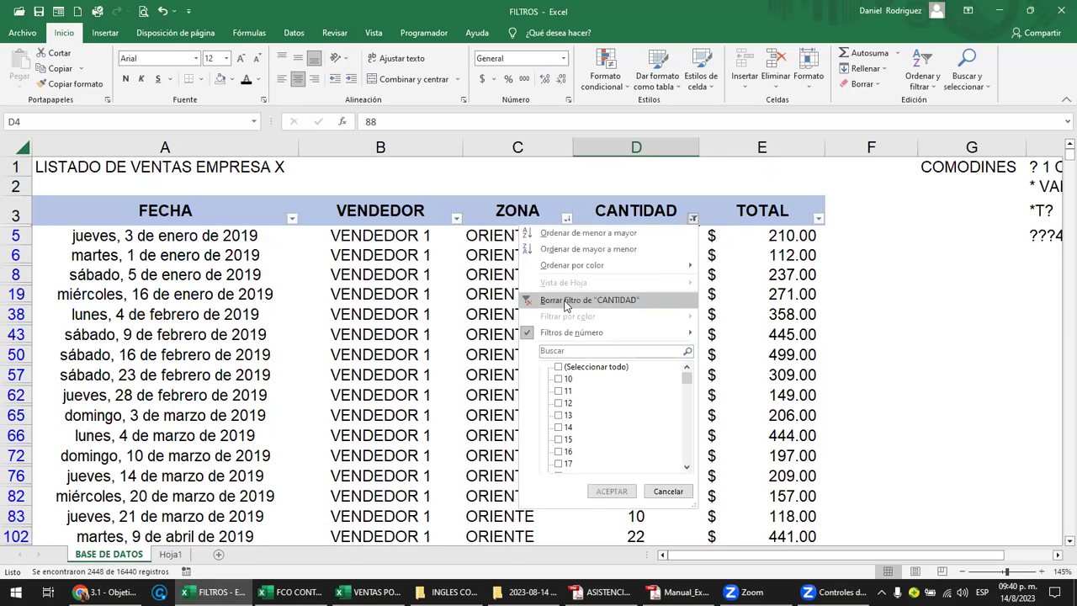
{"action": "left_click", "coordinate": [581, 306]}
{"action": "left_click", "coordinate": [772, 212]}
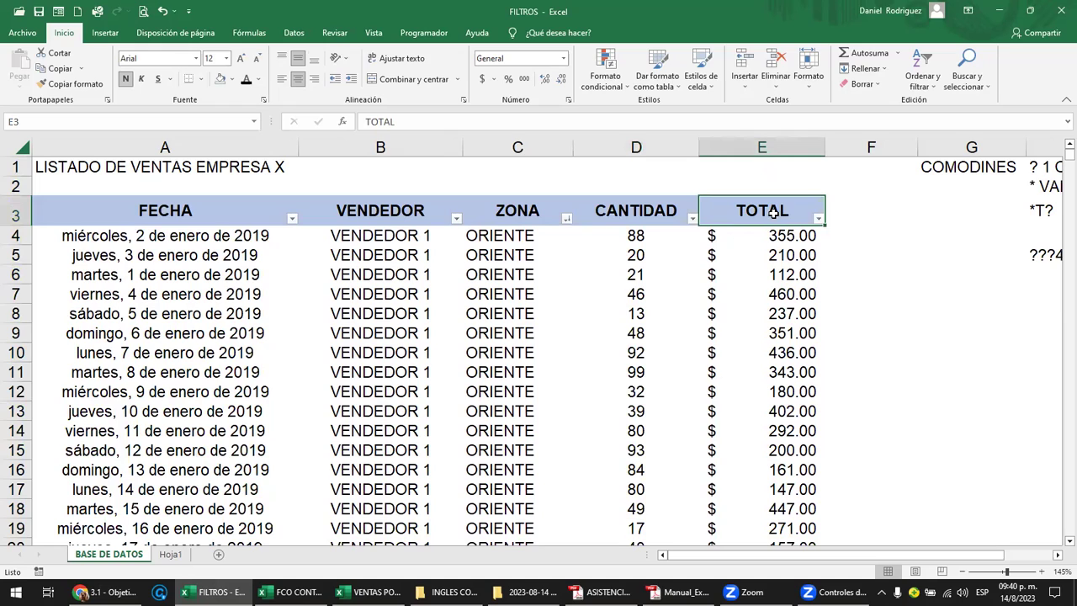
Add a between-values TOTAL filter of at least 75 and at most 1100
{"action": "left_click", "coordinate": [818, 219]}
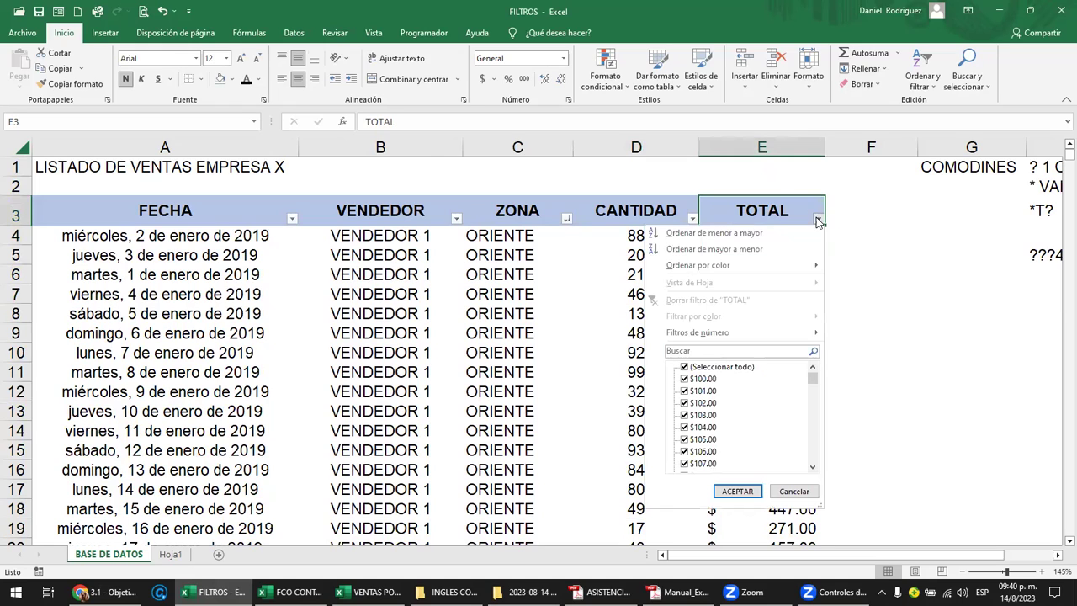
{"action": "mouse_move", "coordinate": [698, 333]}
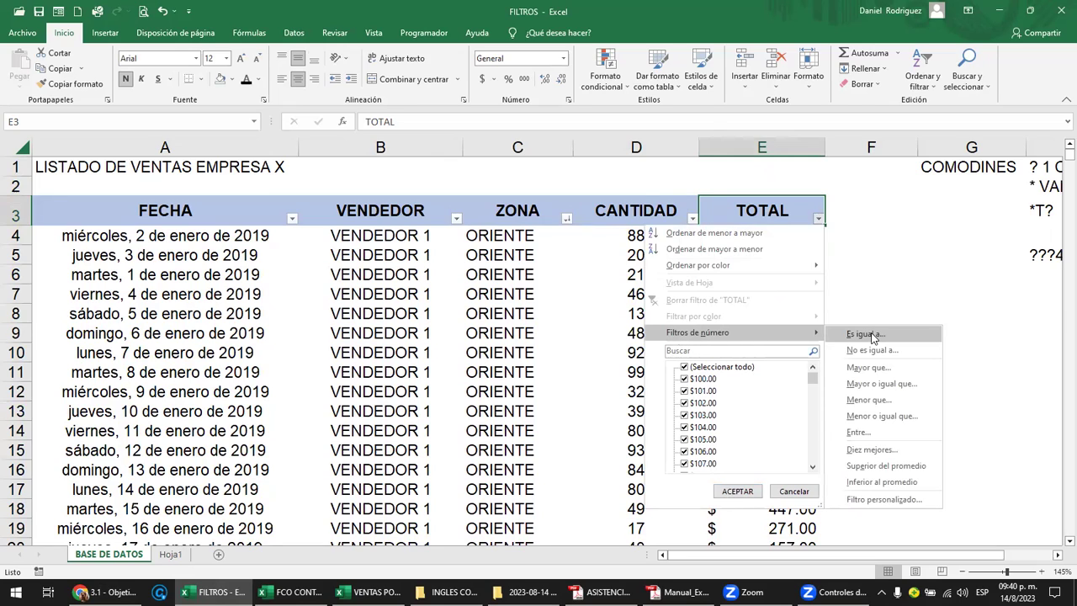
{"action": "left_click", "coordinate": [857, 433]}
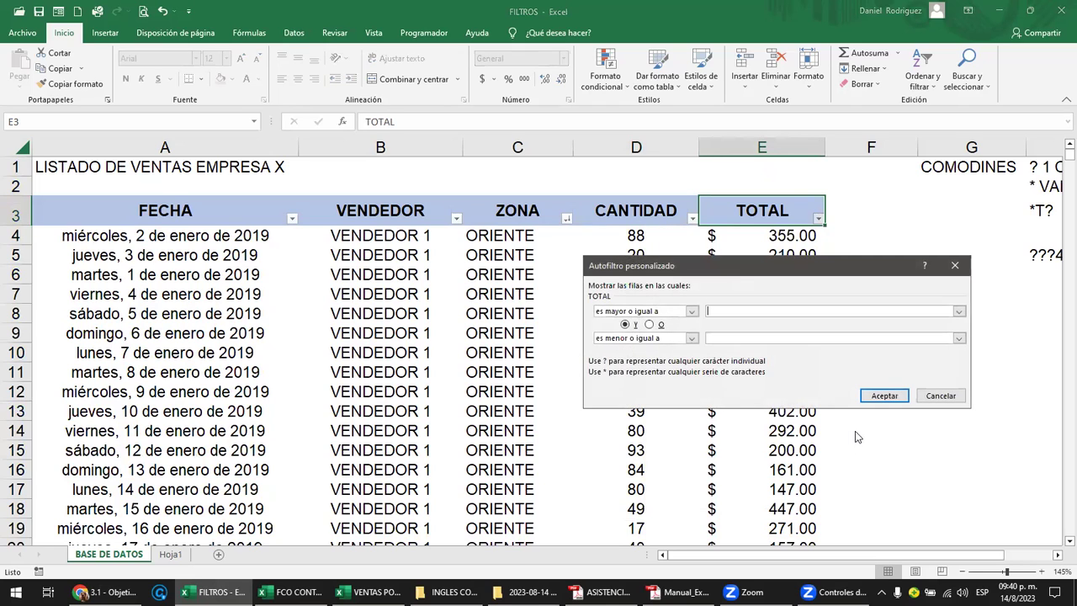
{"action": "left_click_drag", "start_coordinate": [738, 275], "coordinate": [433, 292]}
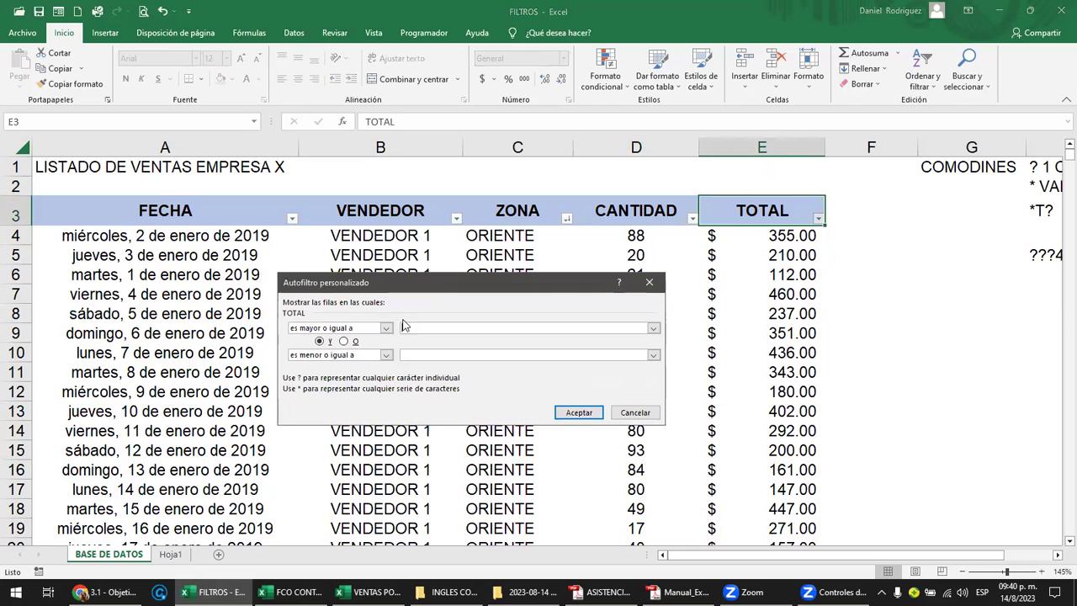
{"action": "left_click", "coordinate": [403, 327]}
{"action": "left_click", "coordinate": [411, 354]}
{"action": "left_click", "coordinate": [586, 413]}
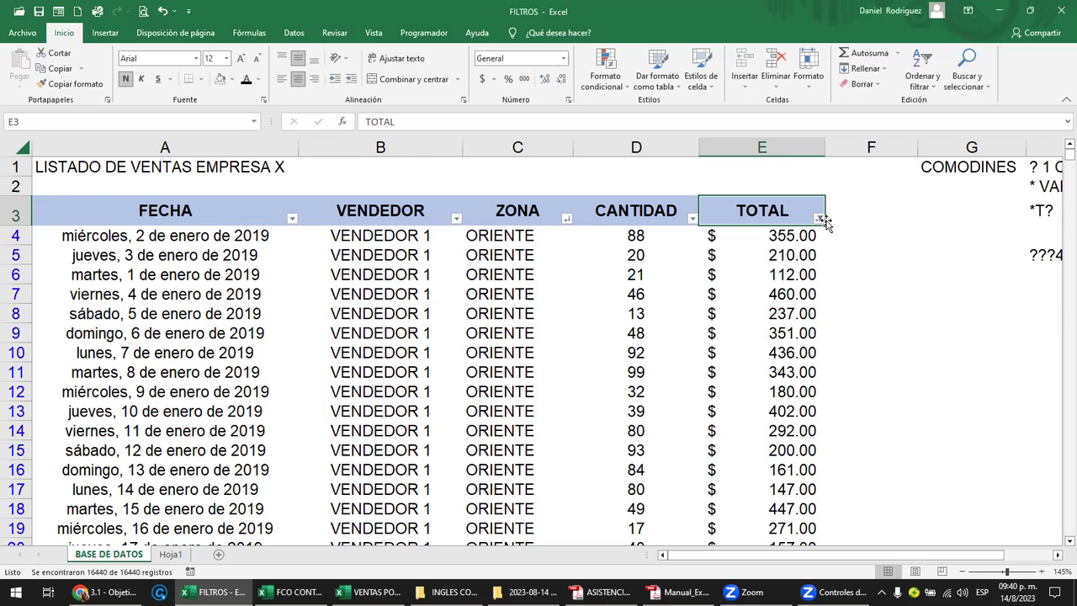
{"action": "scroll", "coordinate": [757, 323], "scroll_direction": "down", "scroll_amount": 3}
{"action": "scroll", "coordinate": [757, 322], "scroll_direction": "down", "scroll_amount": 3}
{"action": "scroll", "coordinate": [757, 323], "scroll_direction": "down", "scroll_amount": 5}
{"action": "scroll", "coordinate": [758, 324], "scroll_direction": "up", "scroll_amount": 7}
{"action": "scroll", "coordinate": [758, 324], "scroll_direction": "up", "scroll_amount": 1}
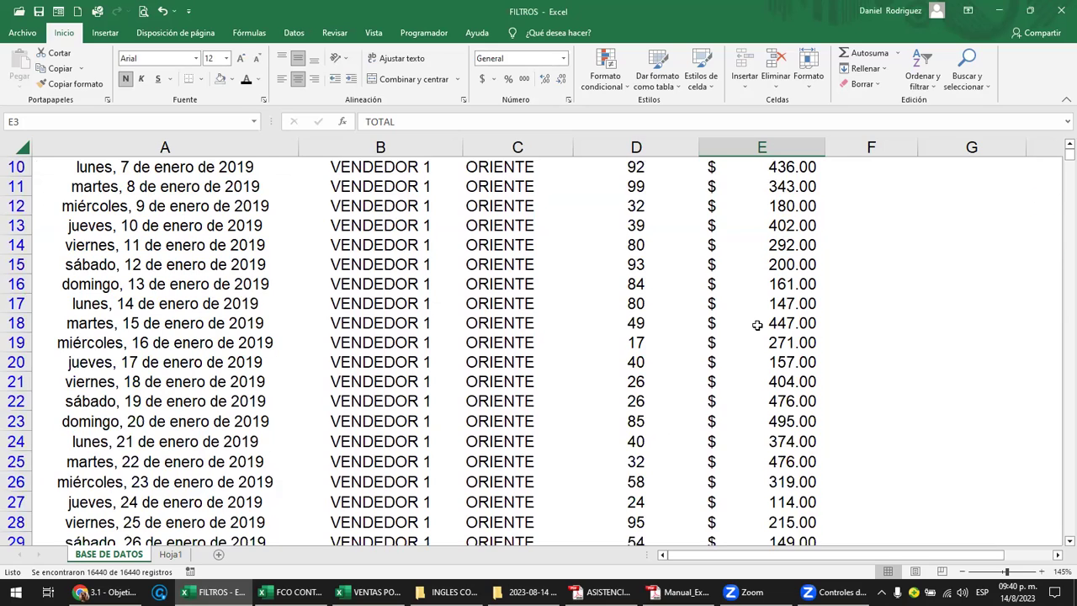
{"action": "scroll", "coordinate": [757, 324], "scroll_direction": "up", "scroll_amount": 3}
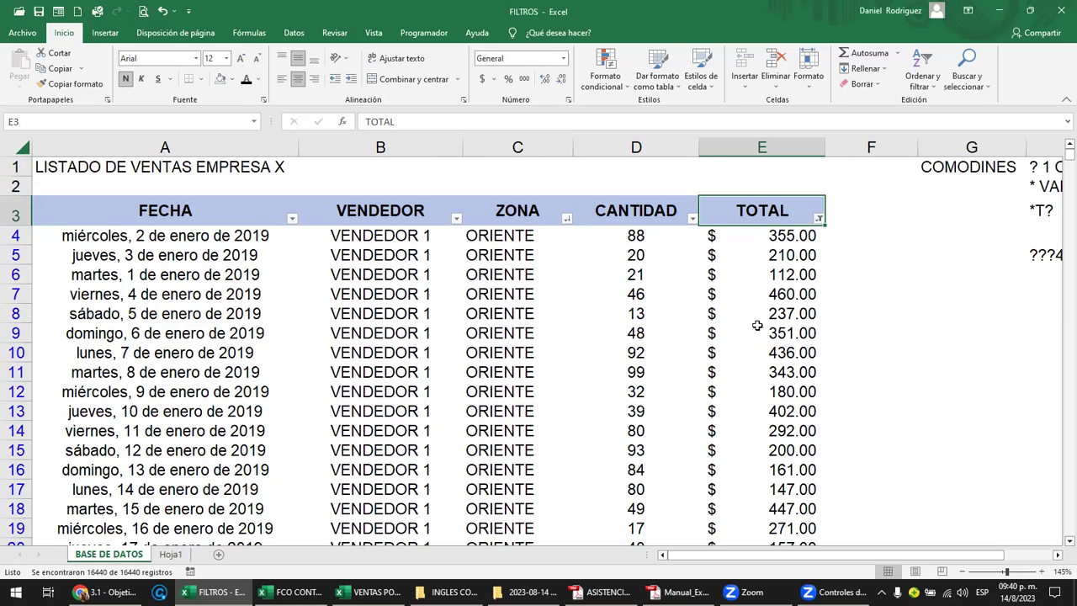
Set the TOTAL custom filter bounds to at least 150 and at most 250
{"action": "left_click", "coordinate": [818, 219]}
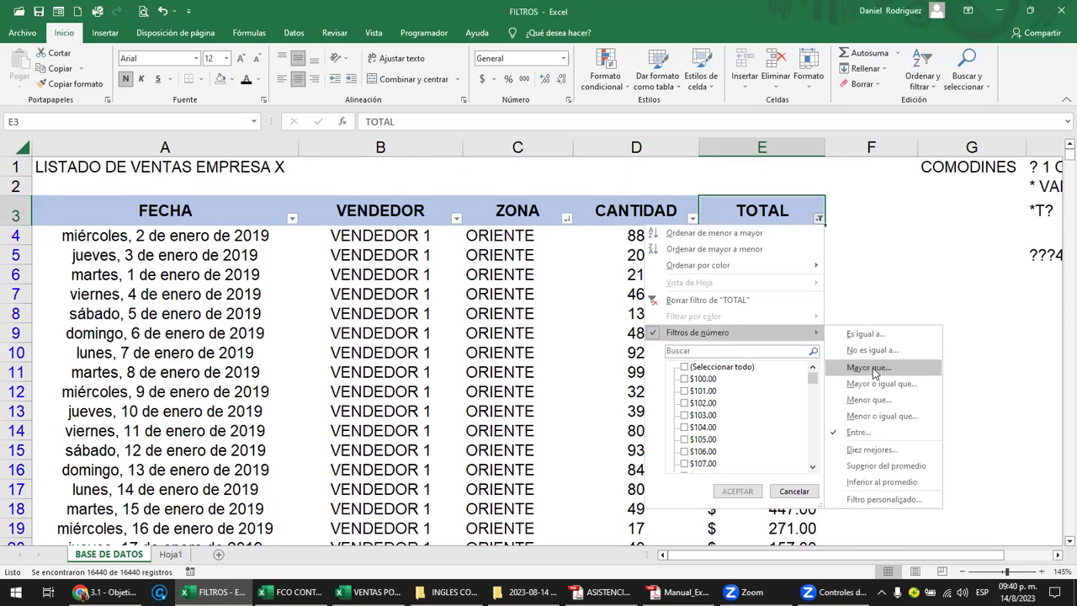
{"action": "left_click", "coordinate": [852, 432]}
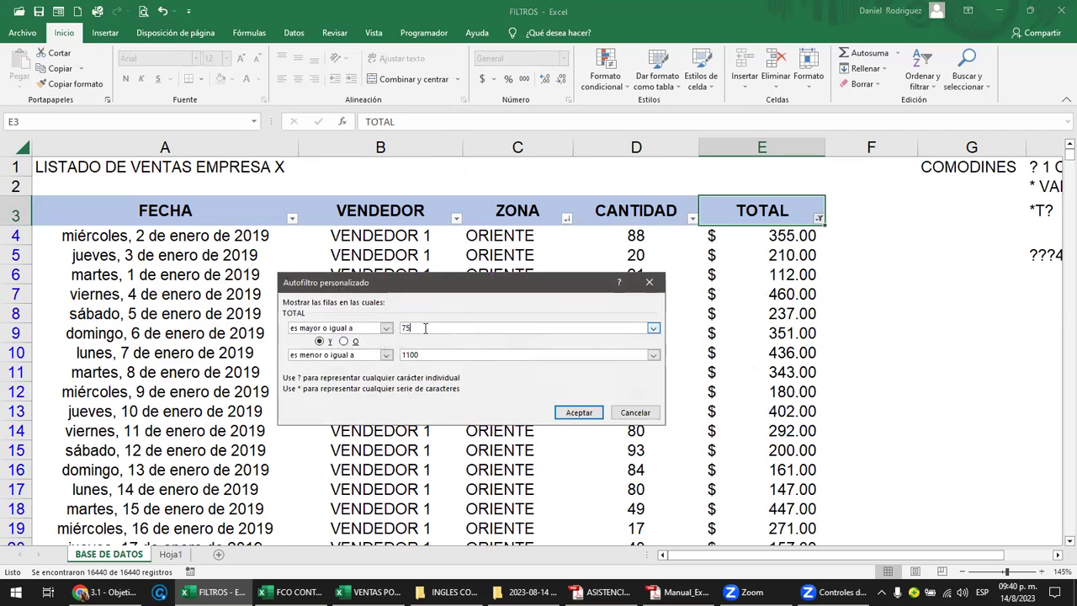
{"action": "type", "text": "1"}
{"action": "key", "text": "BackSpace"}
{"action": "key", "text": "BackSpace"}
{"action": "key", "text": "BackSpace"}
{"action": "key", "text": "BackSpace"}
{"action": "left_click", "coordinate": [579, 412]}
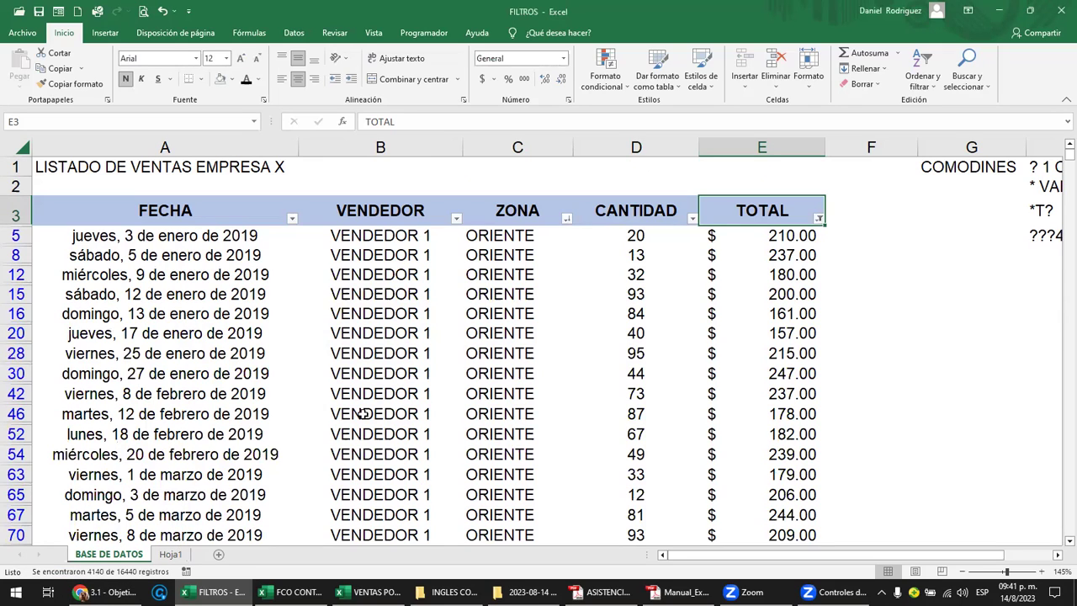
Lower the TOTAL filter's upper bound to 175 and check the visible totals' sum
{"action": "left_click", "coordinate": [792, 239]}
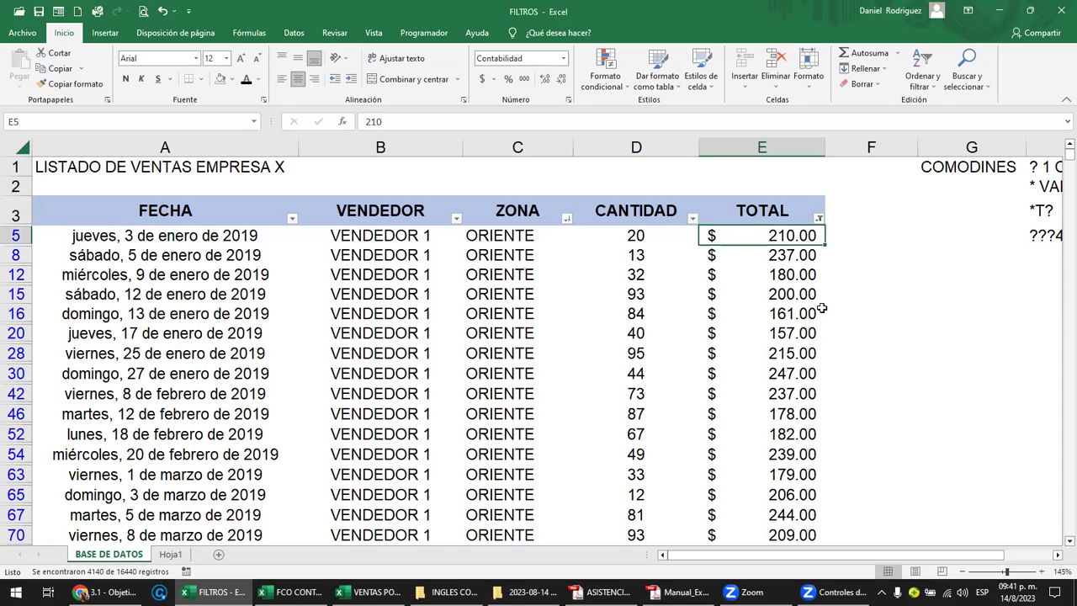
{"action": "left_click", "coordinate": [818, 218]}
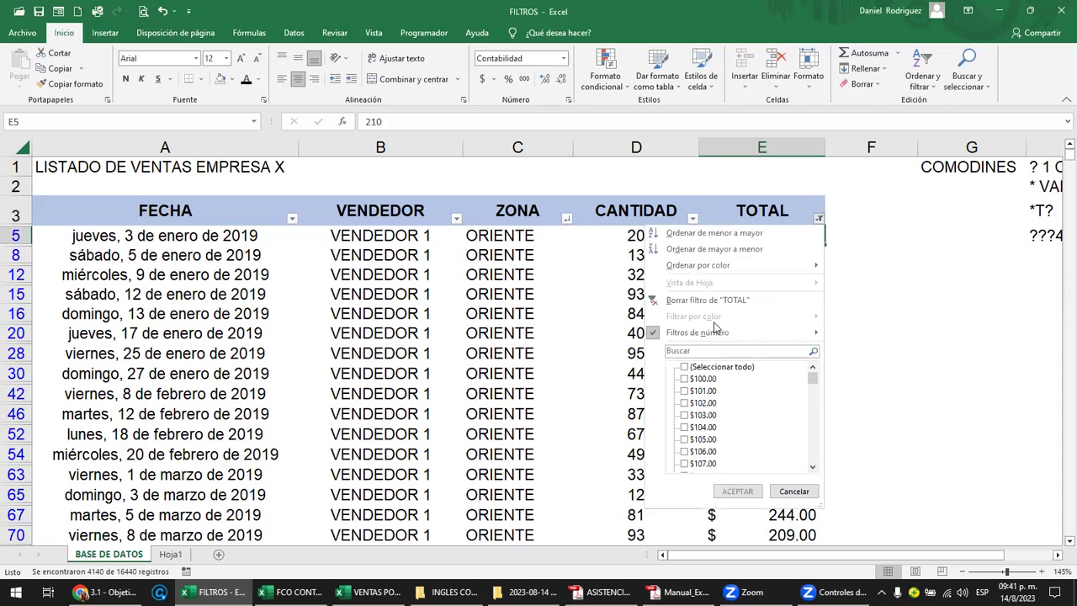
{"action": "mouse_move", "coordinate": [698, 332]}
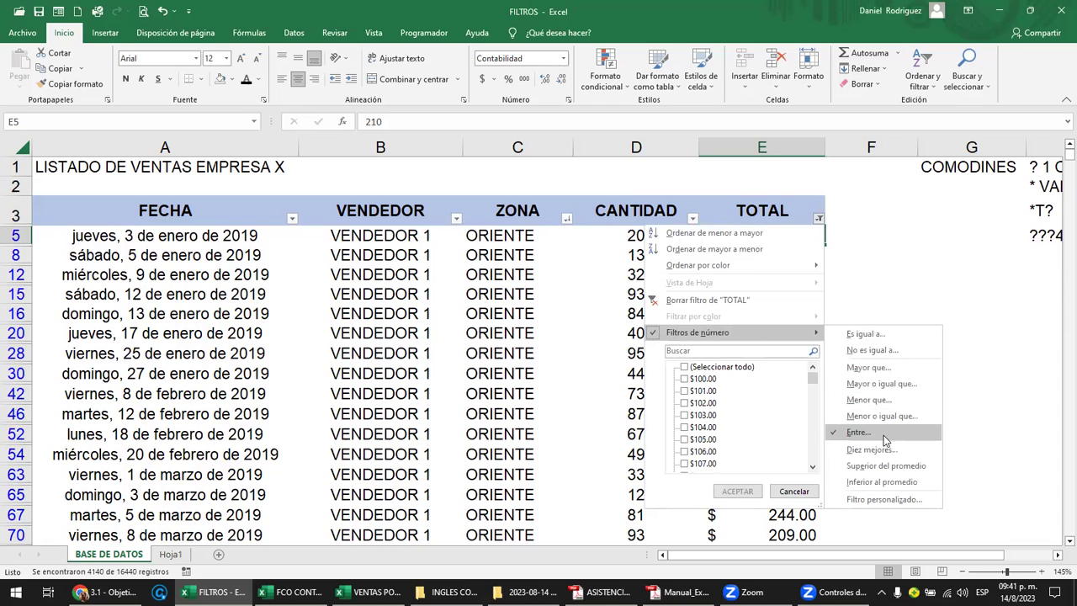
{"action": "left_click", "coordinate": [884, 435]}
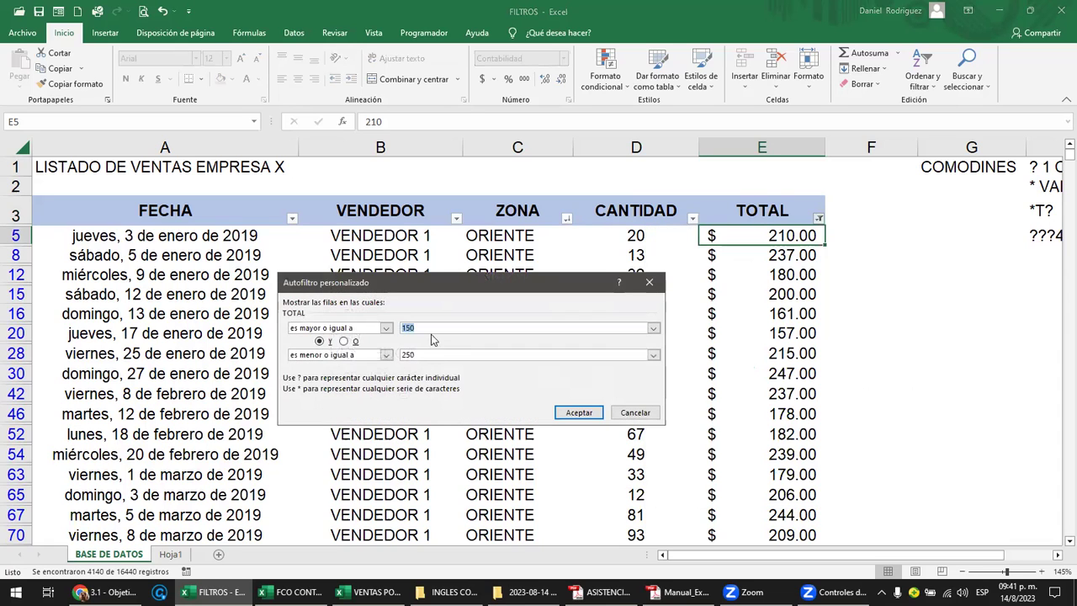
{"action": "left_click", "coordinate": [422, 354]}
{"action": "type", "text": "175"}
{"action": "left_click", "coordinate": [580, 412]}
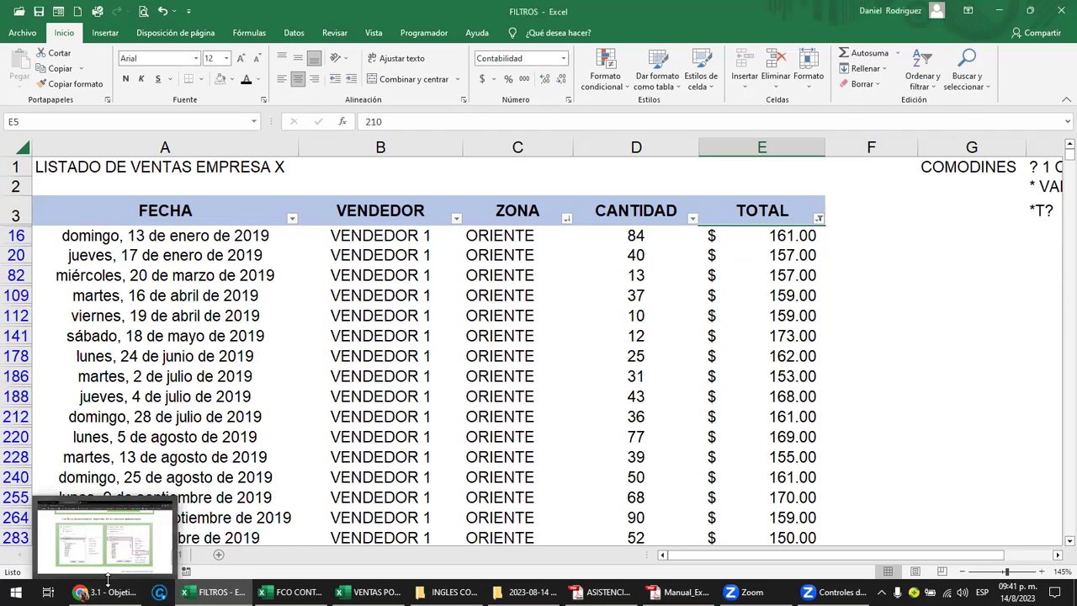
{"action": "left_click_drag", "start_coordinate": [802, 229], "coordinate": [818, 542]}
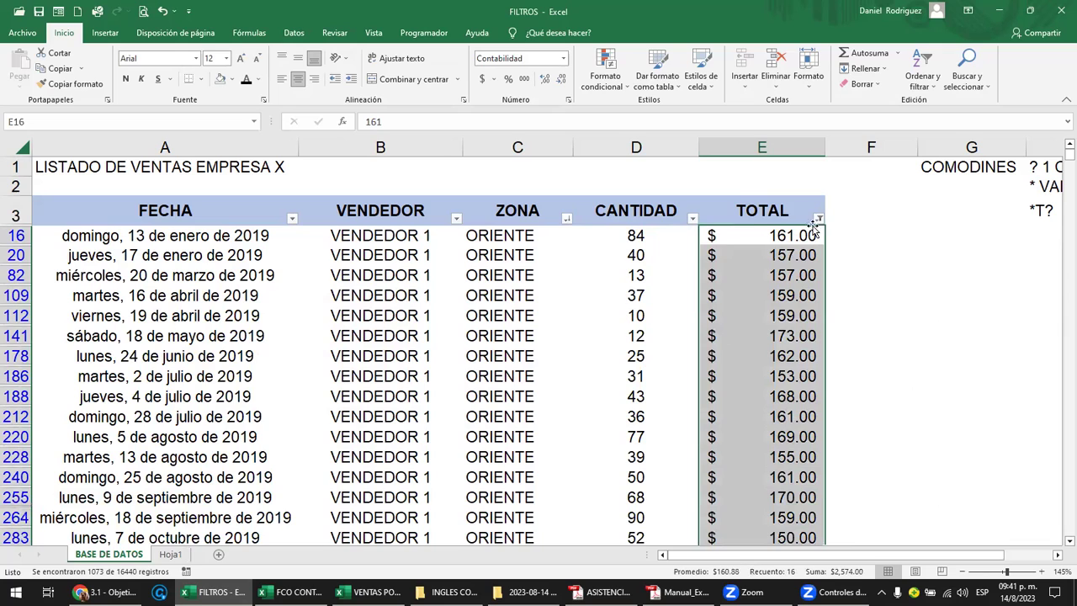
{"action": "left_click", "coordinate": [779, 239]}
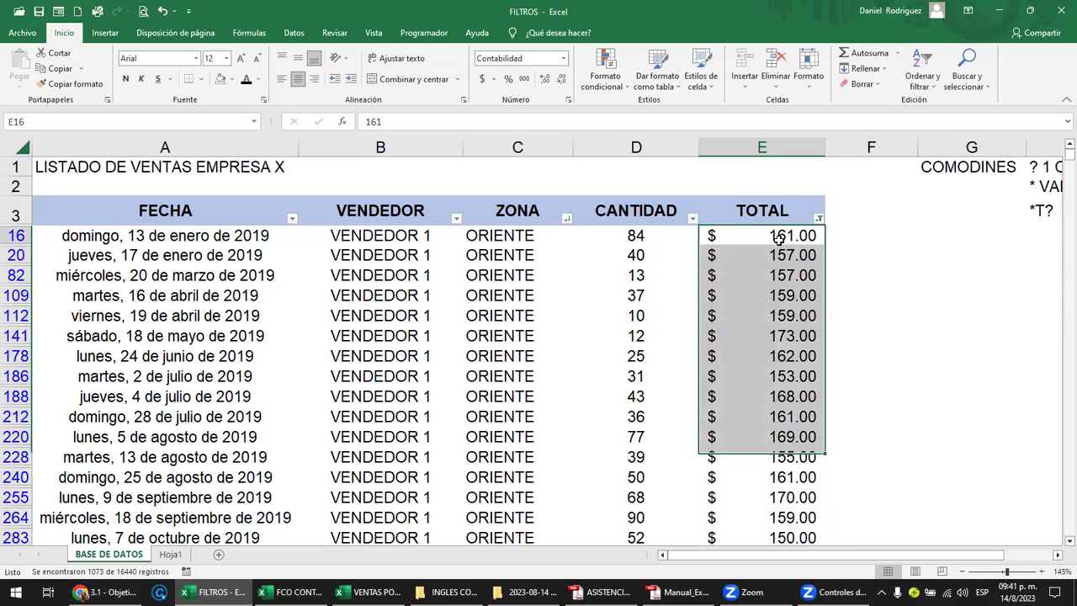
{"action": "left_click", "coordinate": [819, 220]}
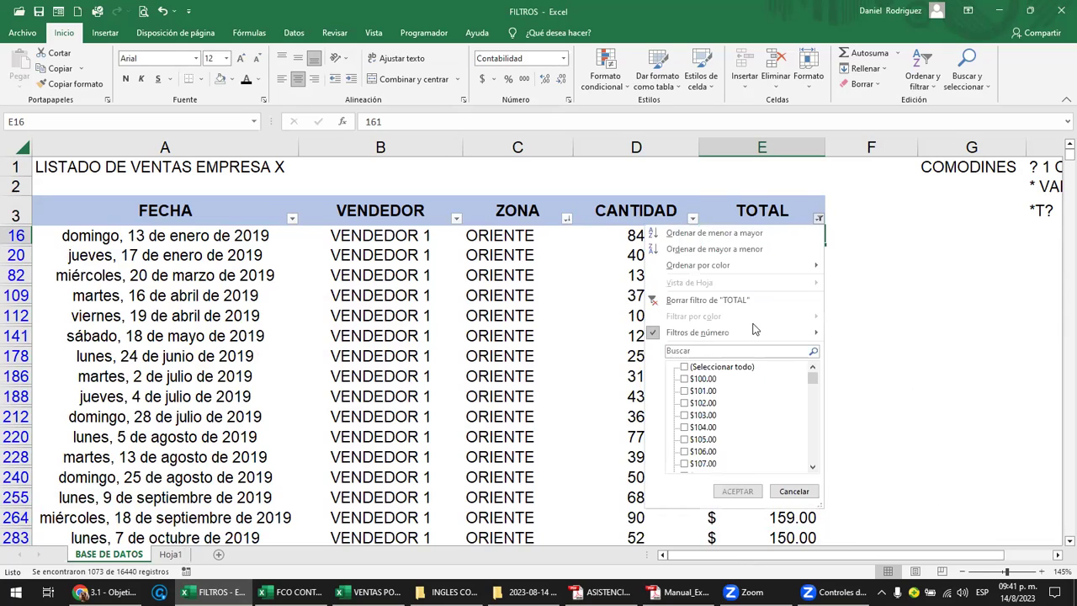
{"action": "mouse_move", "coordinate": [698, 333]}
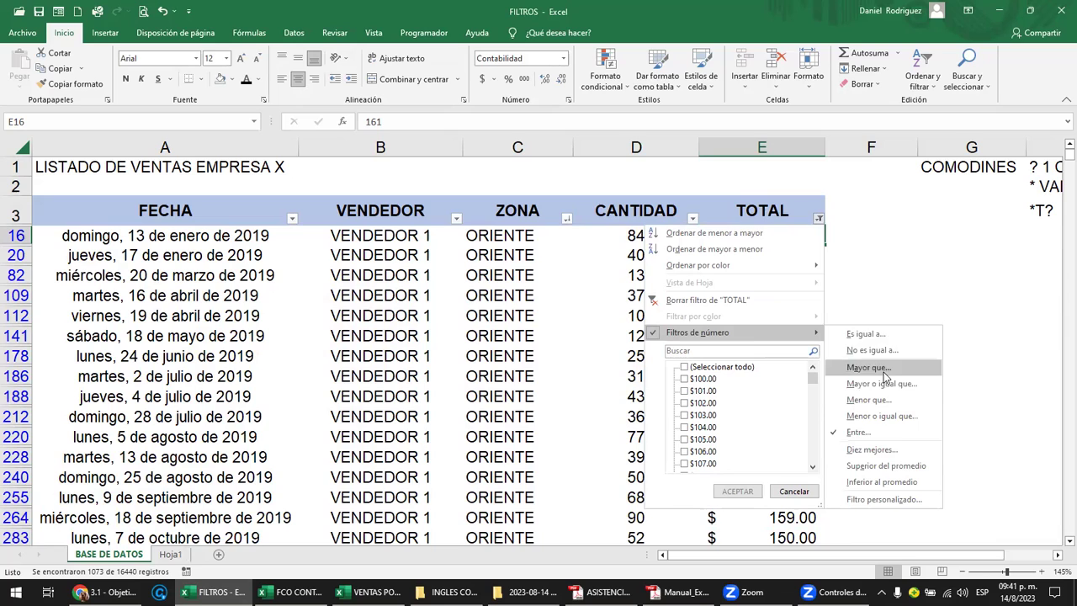
Apply a top 2 items filter on TOTAL, leaving 40 sales of 500.00
{"action": "left_click", "coordinate": [872, 452]}
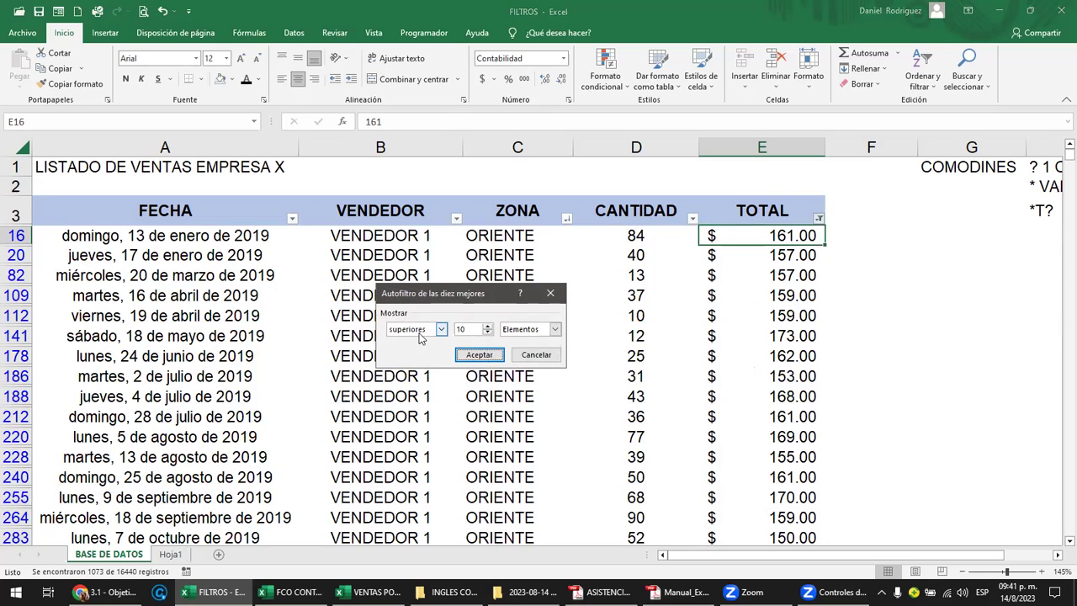
{"action": "left_click", "coordinate": [441, 329]}
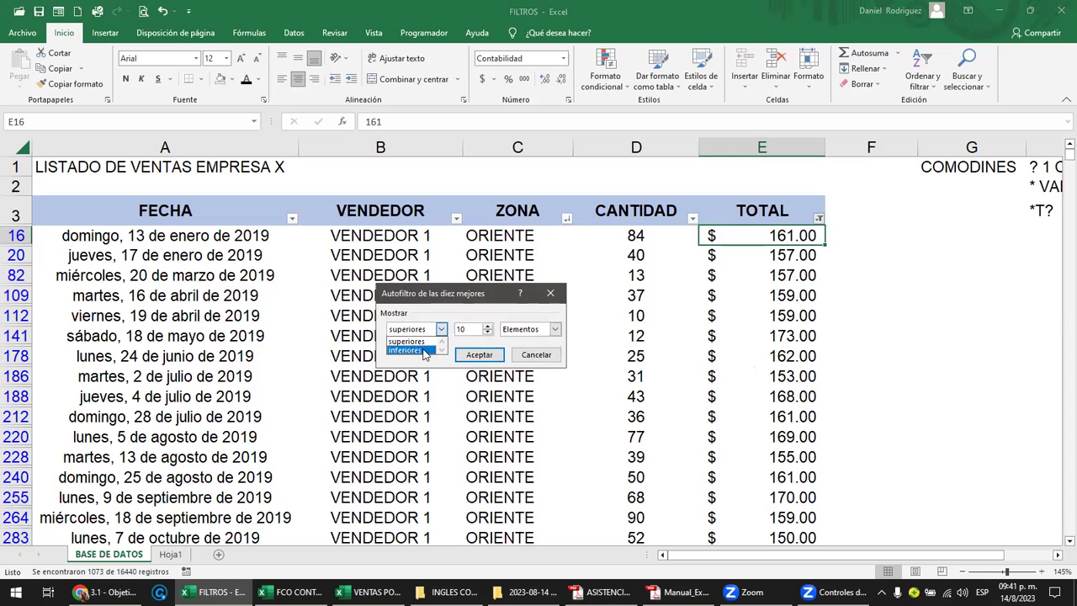
{"action": "left_click", "coordinate": [434, 333]}
{"action": "key", "text": "Tab"}
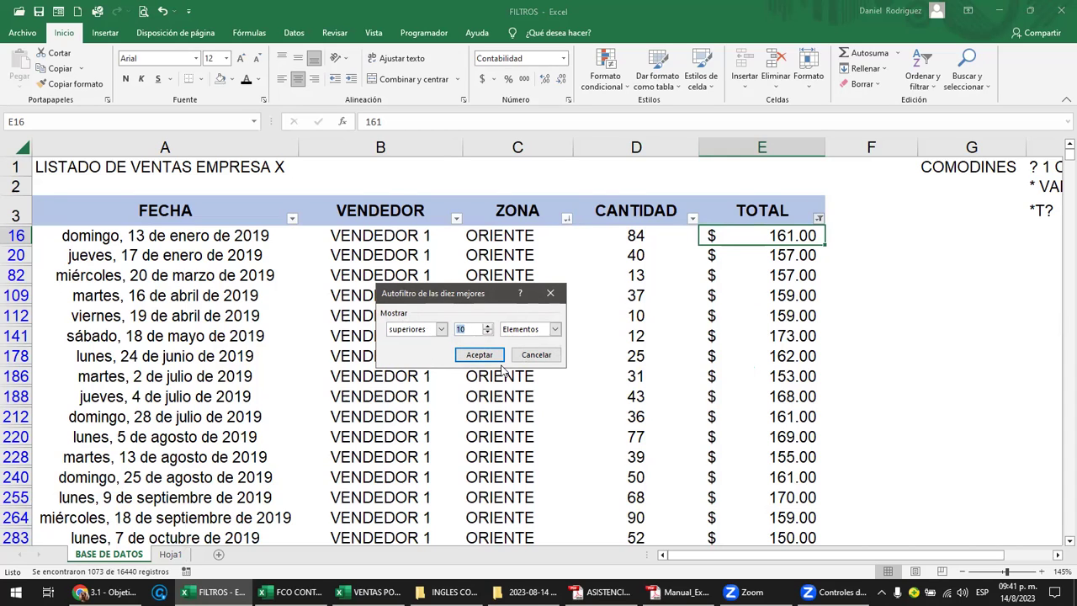
{"action": "type", "text": "2"}
{"action": "left_click", "coordinate": [556, 330]}
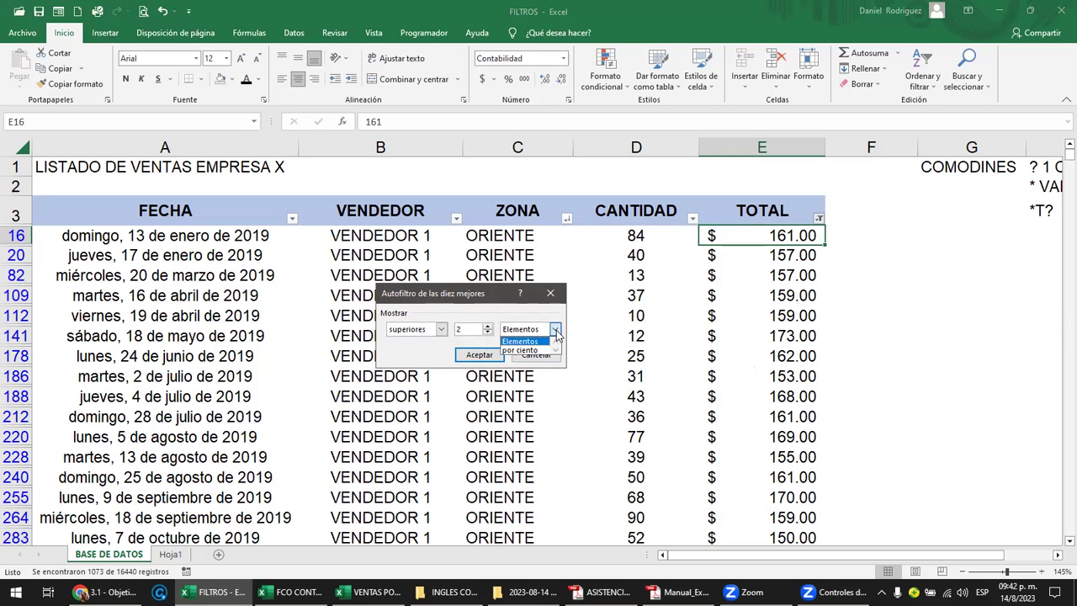
{"action": "left_click", "coordinate": [555, 334]}
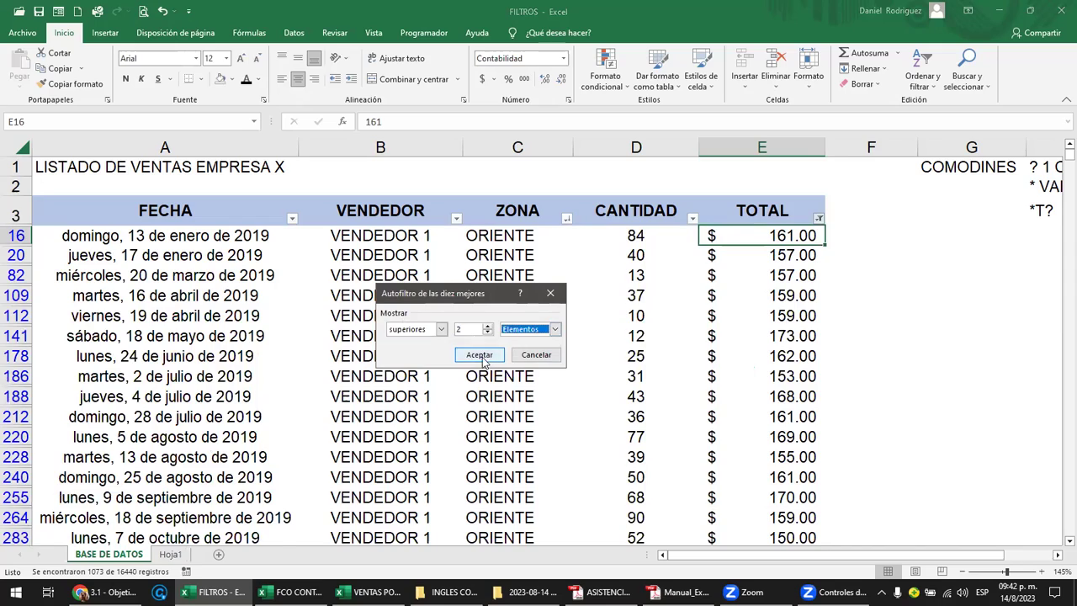
{"action": "left_click", "coordinate": [480, 356]}
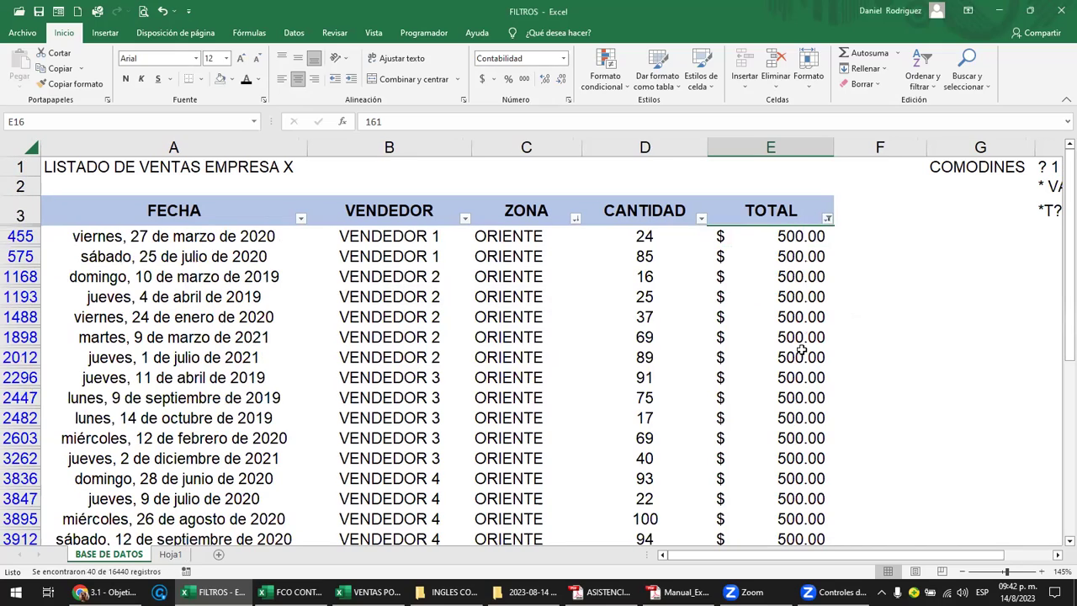
{"action": "scroll", "coordinate": [802, 352], "scroll_direction": "down", "scroll_amount": 2}
{"action": "scroll", "coordinate": [804, 347], "scroll_direction": "down", "scroll_amount": 1}
{"action": "scroll", "coordinate": [808, 341], "scroll_direction": "down", "scroll_amount": 2}
{"action": "scroll", "coordinate": [813, 331], "scroll_direction": "down", "scroll_amount": 1}
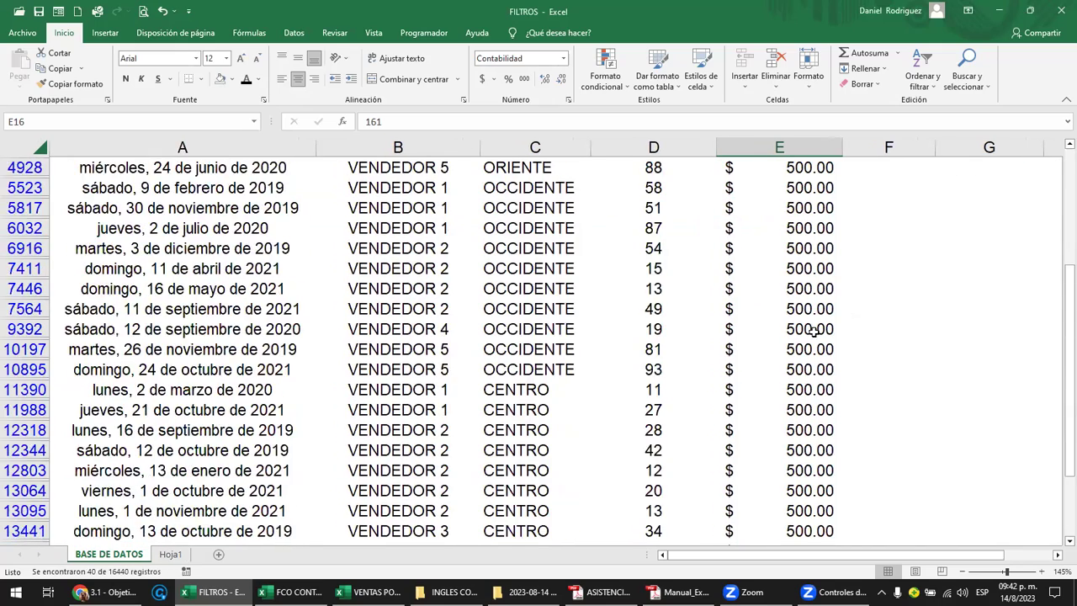
{"action": "scroll", "coordinate": [813, 331], "scroll_direction": "down", "scroll_amount": 3}
{"action": "scroll", "coordinate": [813, 352], "scroll_direction": "down", "scroll_amount": 1}
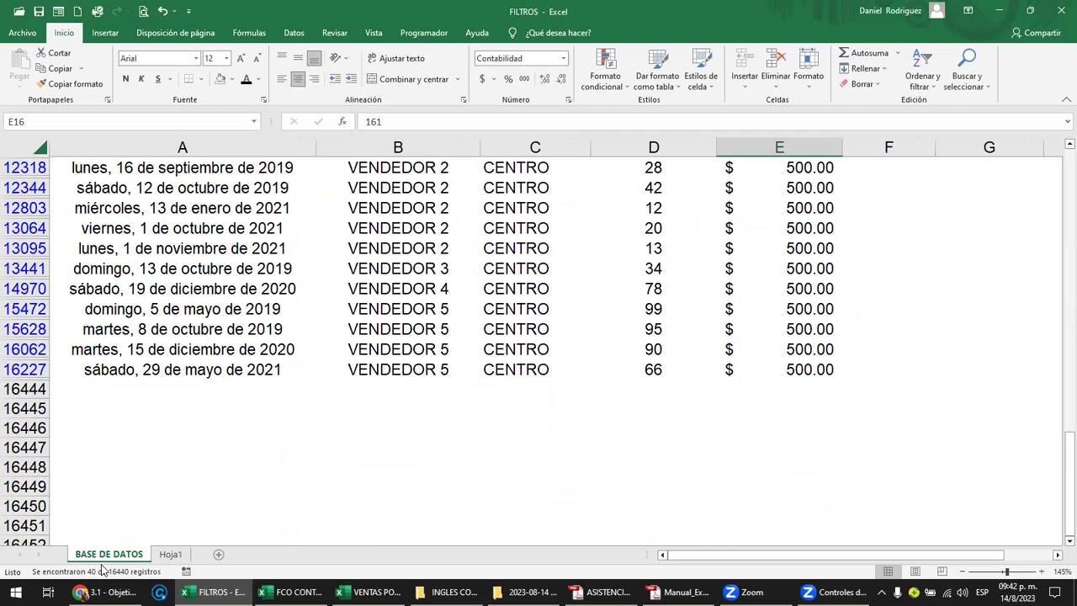
{"action": "scroll", "coordinate": [804, 372], "scroll_direction": "up", "scroll_amount": 2}
{"action": "scroll", "coordinate": [795, 371], "scroll_direction": "up", "scroll_amount": 3}
{"action": "scroll", "coordinate": [794, 370], "scroll_direction": "up", "scroll_amount": 3}
{"action": "scroll", "coordinate": [793, 370], "scroll_direction": "up", "scroll_amount": 3}
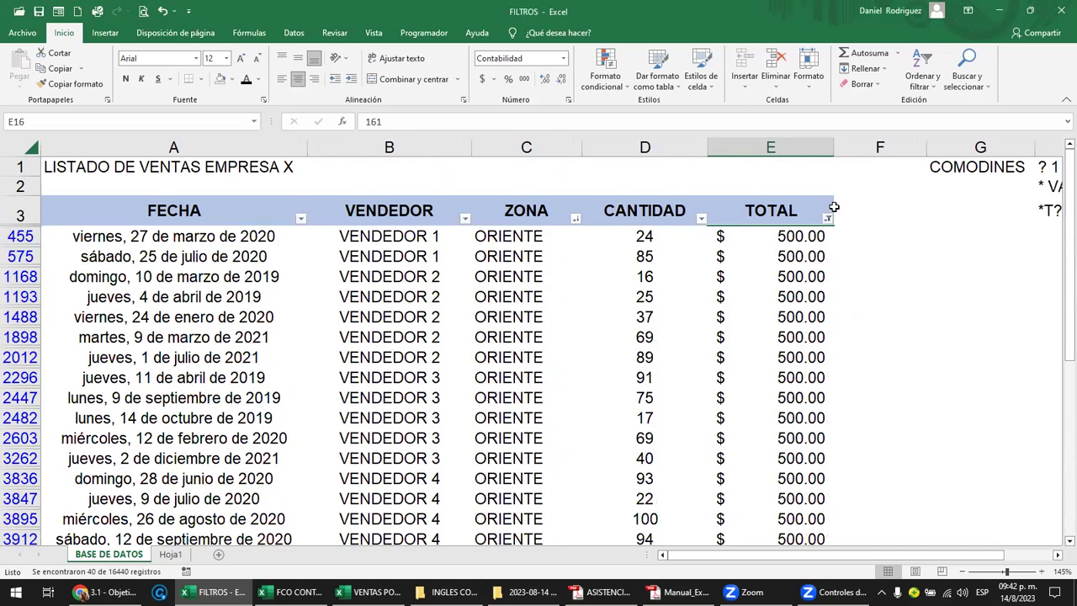
Raise the TOTAL top-items count from 2 to 100, leaving 115 records totalling 498–500
{"action": "left_click", "coordinate": [828, 220]}
{"action": "mouse_move", "coordinate": [707, 333]}
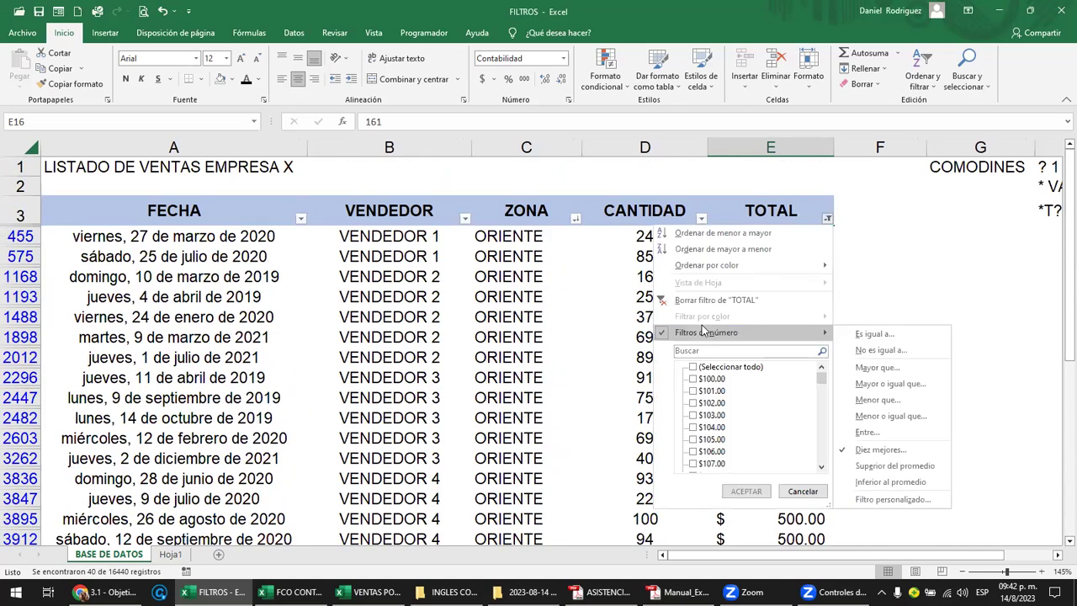
{"action": "left_click", "coordinate": [896, 451]}
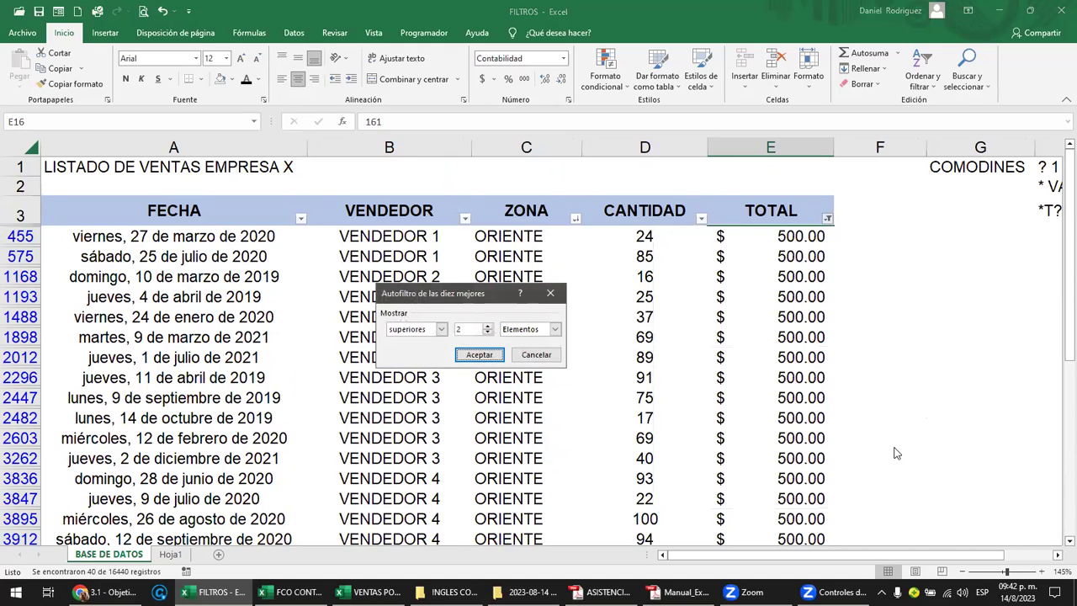
{"action": "double_click", "coordinate": [469, 328]}
{"action": "left_click", "coordinate": [479, 354]}
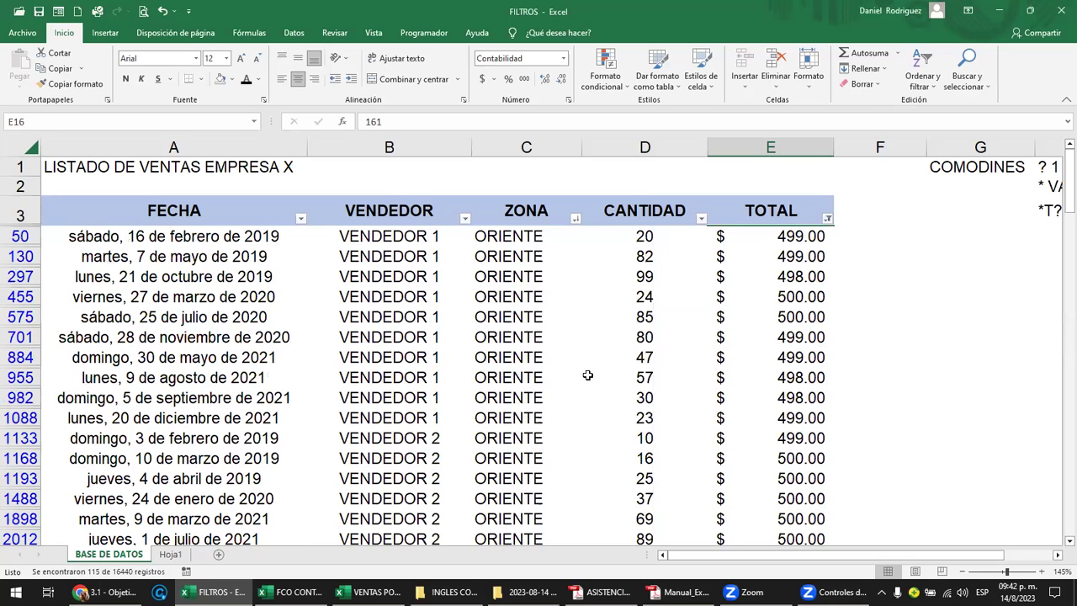
{"action": "scroll", "coordinate": [786, 337], "scroll_direction": "down", "scroll_amount": 1}
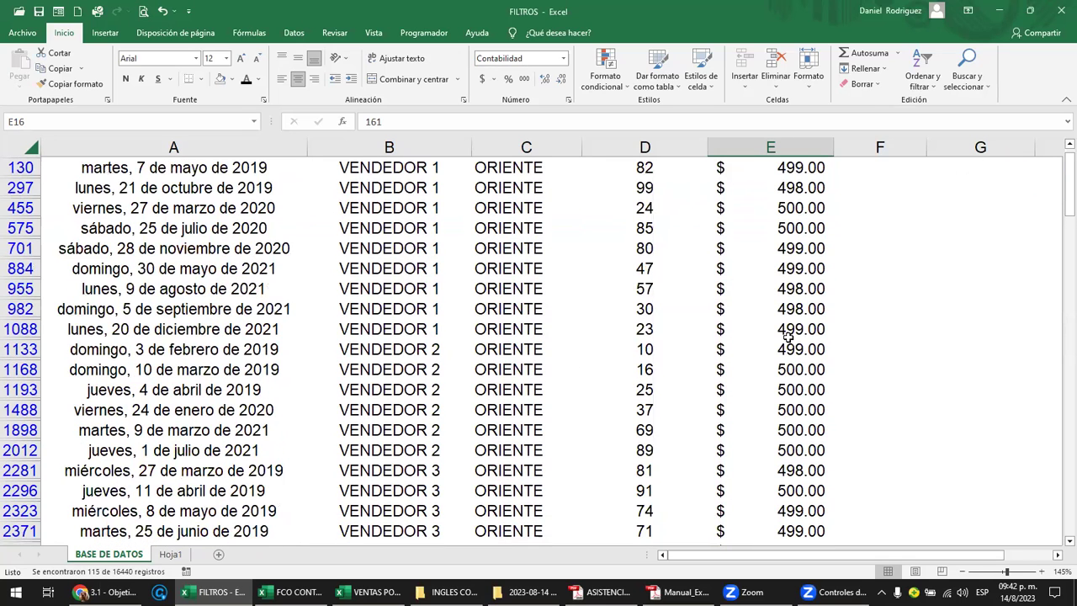
{"action": "scroll", "coordinate": [788, 337], "scroll_direction": "up", "scroll_amount": 1}
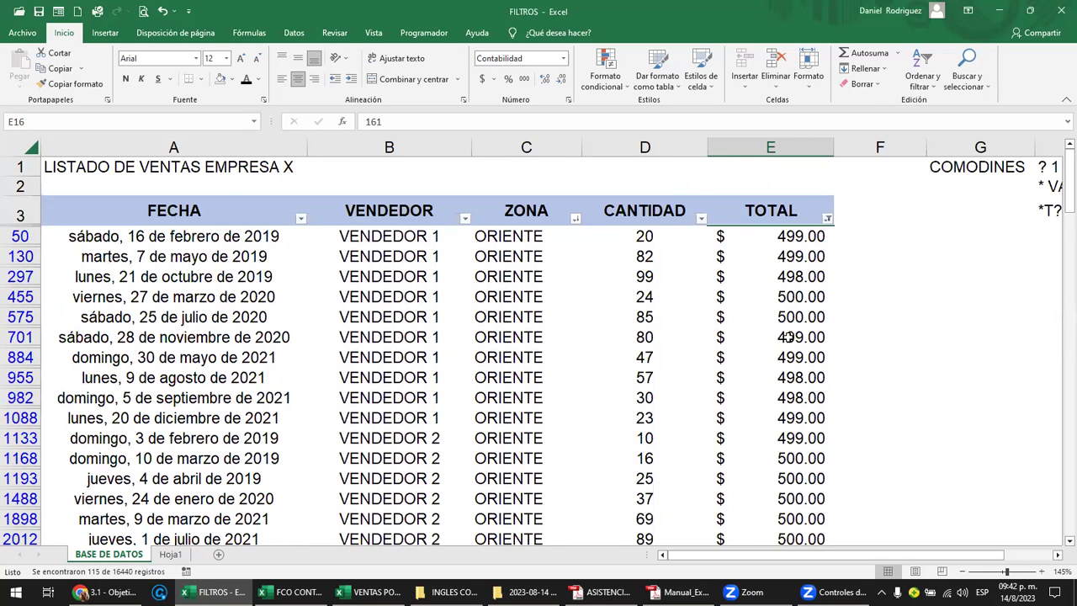
{"action": "left_click_drag", "start_coordinate": [794, 234], "coordinate": [810, 295]}
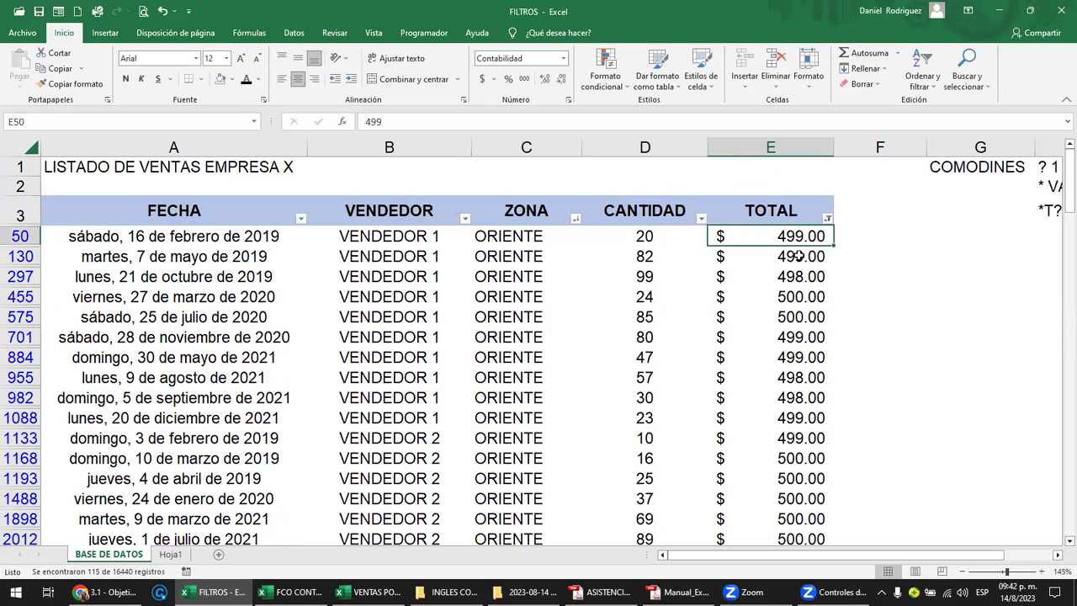
{"action": "left_click", "coordinate": [801, 278]}
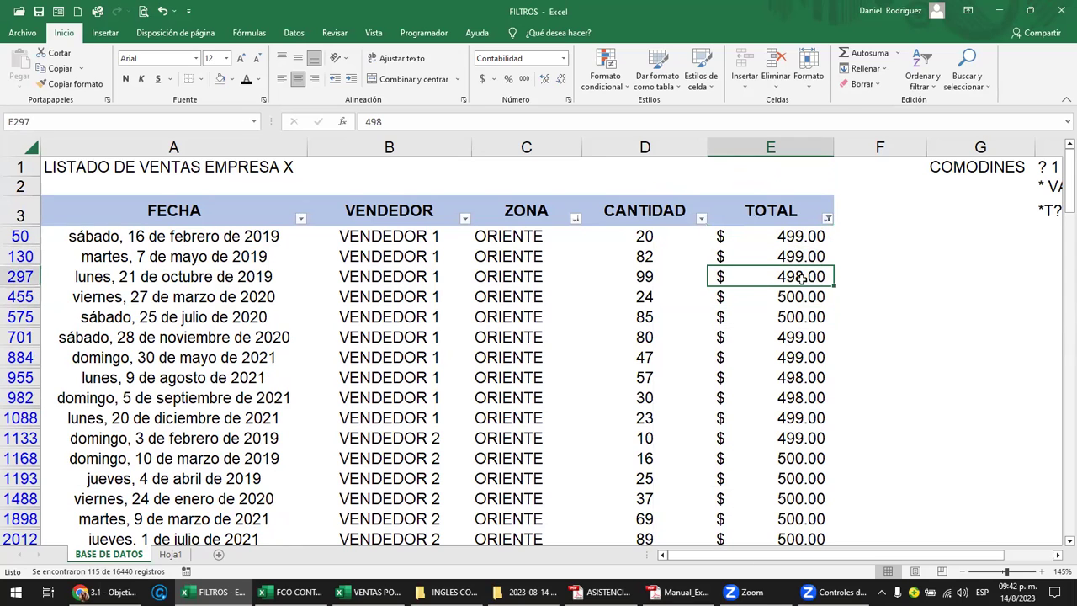
{"action": "left_click", "coordinate": [806, 240]}
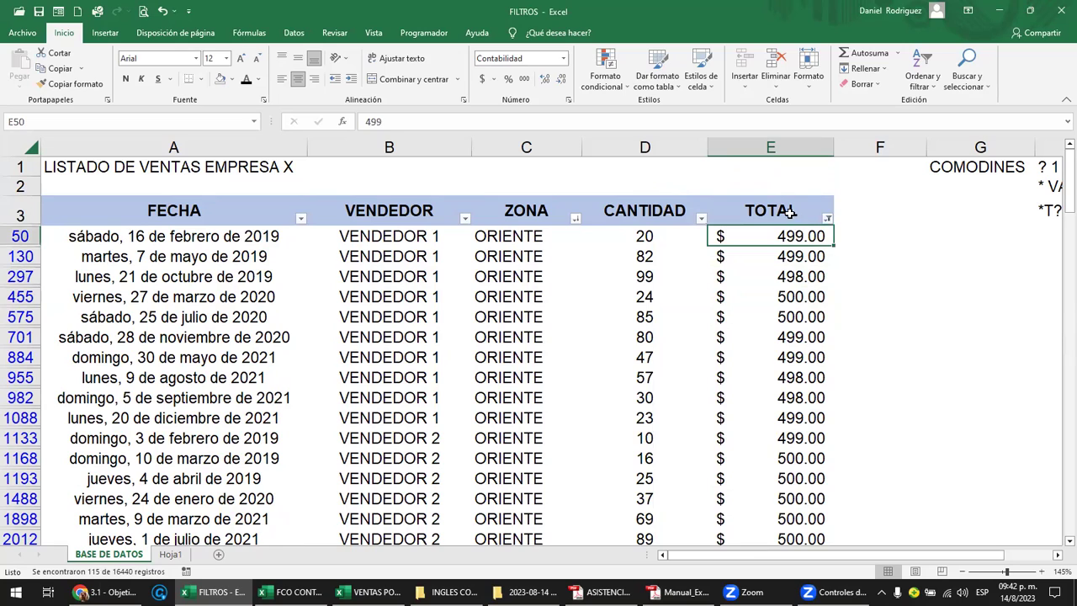
{"action": "left_click", "coordinate": [791, 212]}
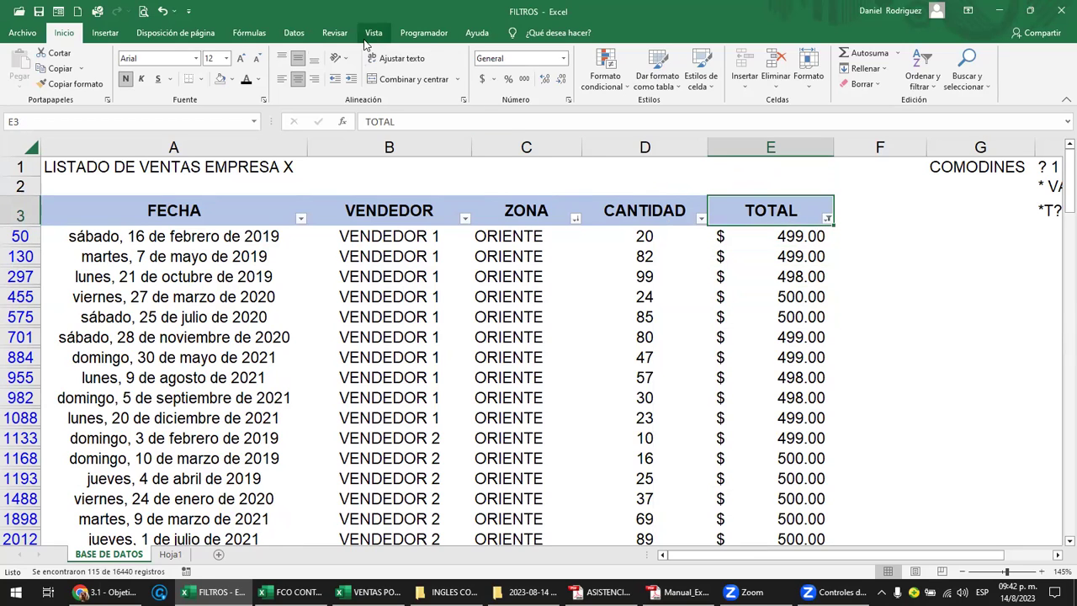
Sort the filtered rows by TOTAL from smallest to largest and review them
{"action": "left_click", "coordinate": [828, 219]}
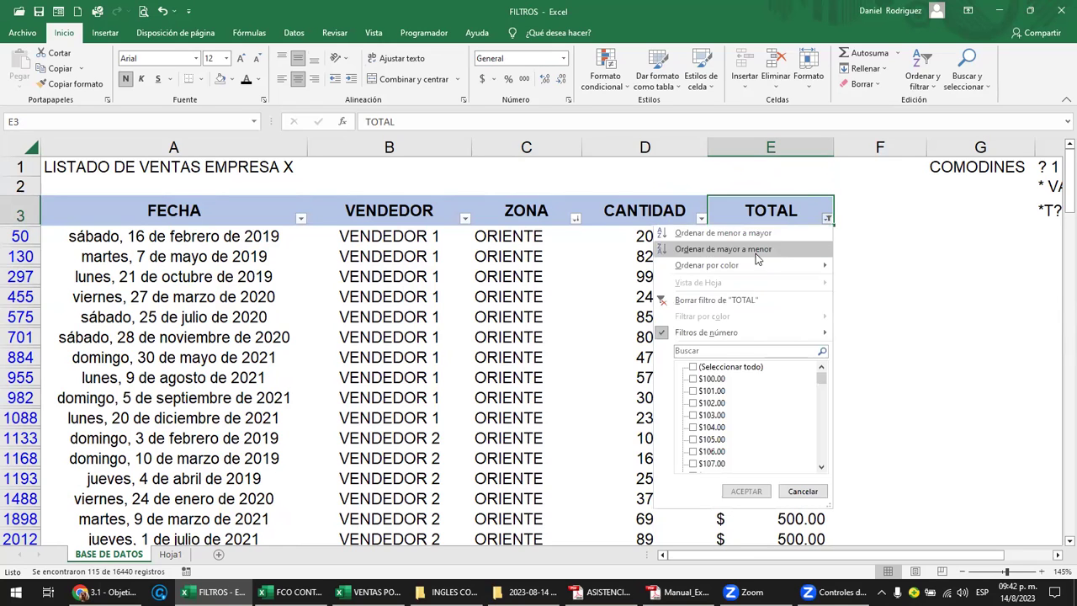
{"action": "left_click", "coordinate": [714, 235]}
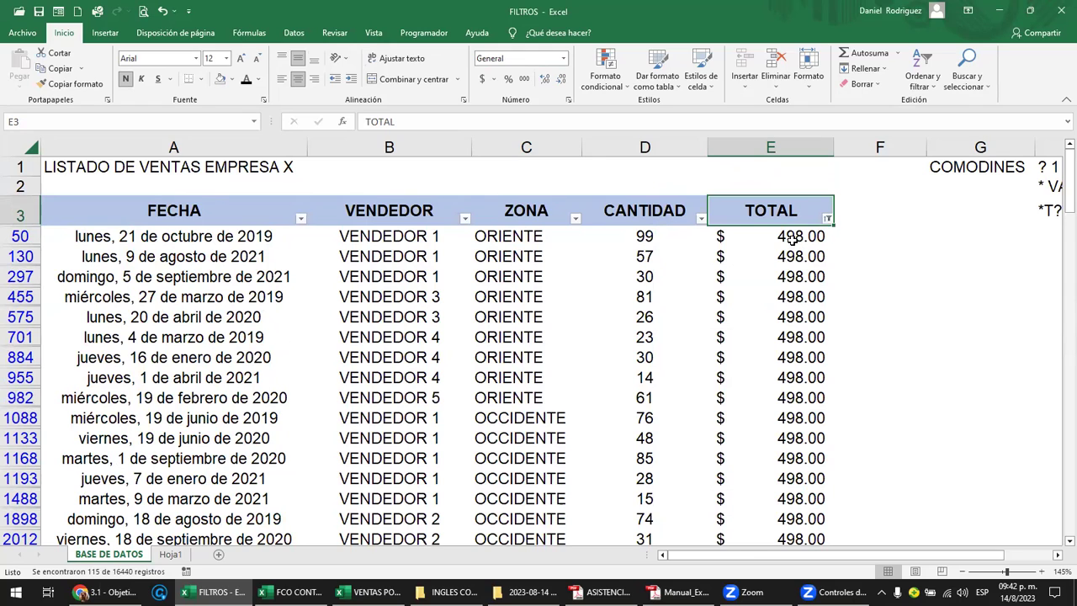
{"action": "scroll", "coordinate": [793, 239], "scroll_direction": "down", "scroll_amount": 1}
{"action": "scroll", "coordinate": [792, 240], "scroll_direction": "down", "scroll_amount": 2}
{"action": "scroll", "coordinate": [793, 242], "scroll_direction": "down", "scroll_amount": 2}
{"action": "scroll", "coordinate": [794, 243], "scroll_direction": "down", "scroll_amount": 1}
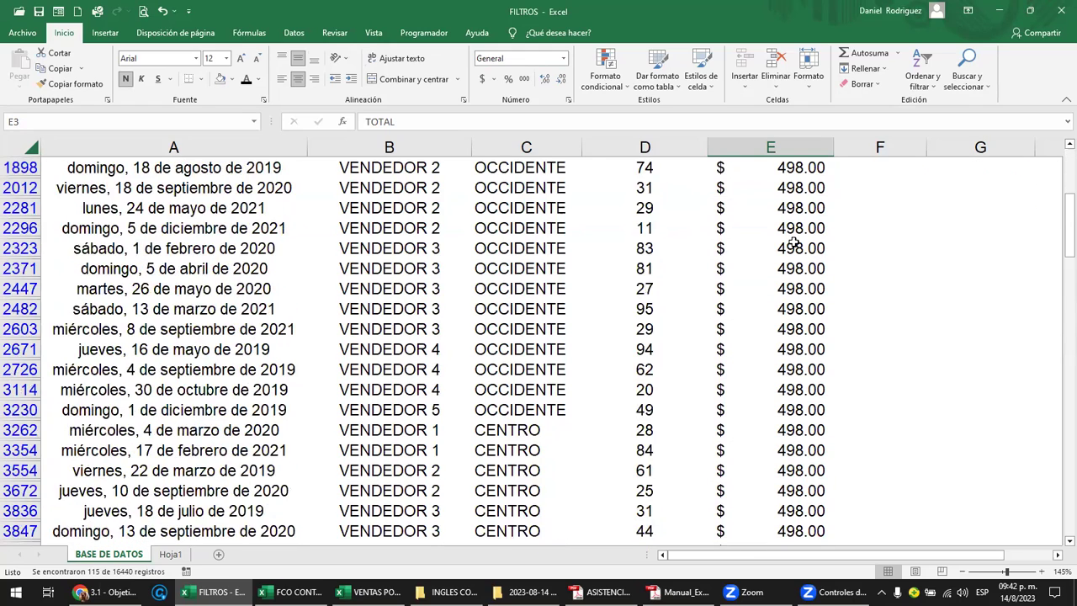
{"action": "scroll", "coordinate": [794, 243], "scroll_direction": "down", "scroll_amount": 2}
{"action": "scroll", "coordinate": [794, 243], "scroll_direction": "down", "scroll_amount": 1}
{"action": "scroll", "coordinate": [793, 243], "scroll_direction": "down", "scroll_amount": 2}
{"action": "scroll", "coordinate": [794, 243], "scroll_direction": "down", "scroll_amount": 1}
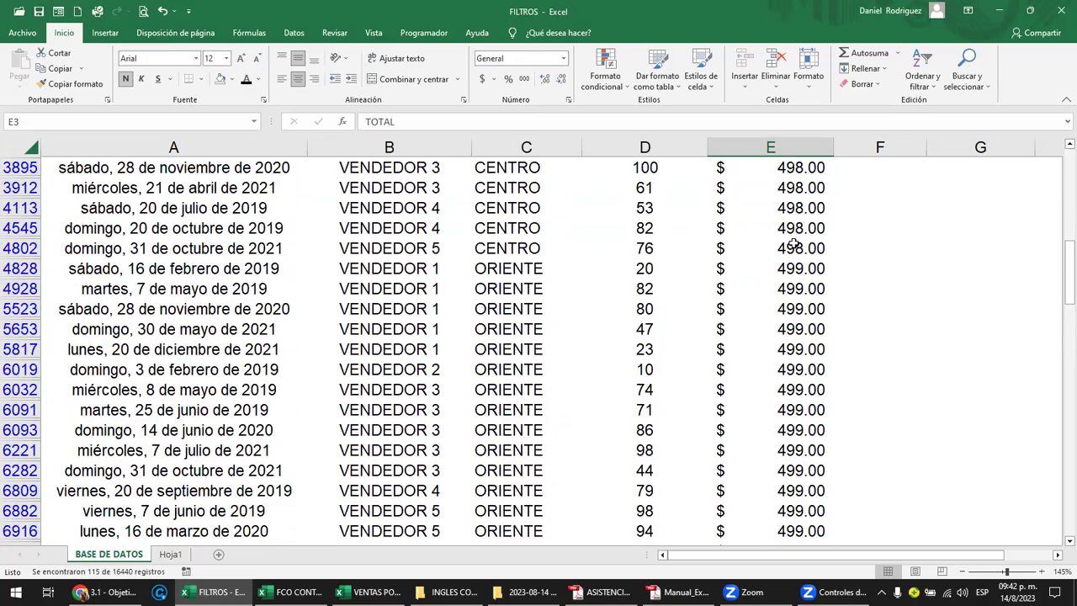
{"action": "scroll", "coordinate": [793, 244], "scroll_direction": "down", "scroll_amount": 1}
{"action": "scroll", "coordinate": [794, 245], "scroll_direction": "down", "scroll_amount": 2}
{"action": "scroll", "coordinate": [793, 245], "scroll_direction": "down", "scroll_amount": 2}
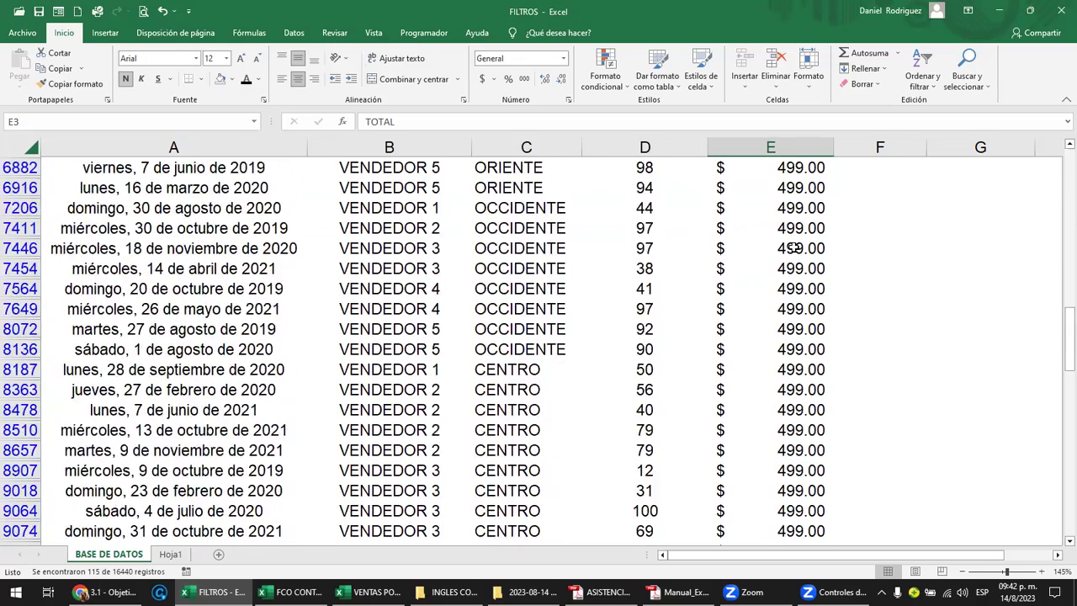
{"action": "scroll", "coordinate": [794, 247], "scroll_direction": "down", "scroll_amount": 3}
{"action": "scroll", "coordinate": [794, 248], "scroll_direction": "down", "scroll_amount": 2}
{"action": "scroll", "coordinate": [794, 250], "scroll_direction": "down", "scroll_amount": 2}
{"action": "scroll", "coordinate": [791, 253], "scroll_direction": "down", "scroll_amount": 1}
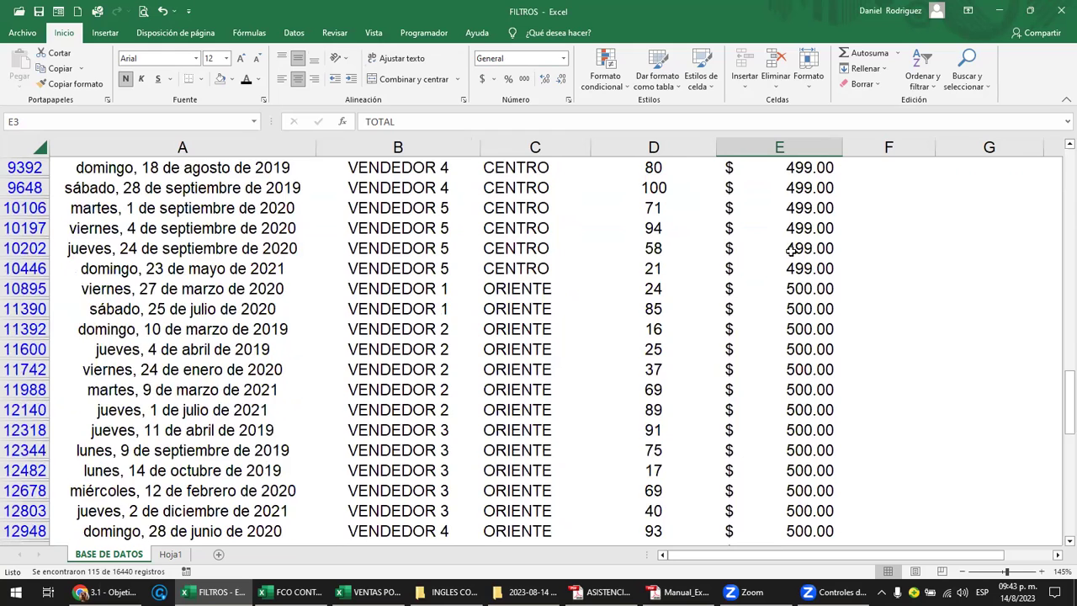
{"action": "scroll", "coordinate": [783, 258], "scroll_direction": "down", "scroll_amount": 3}
{"action": "left_click", "coordinate": [804, 432]}
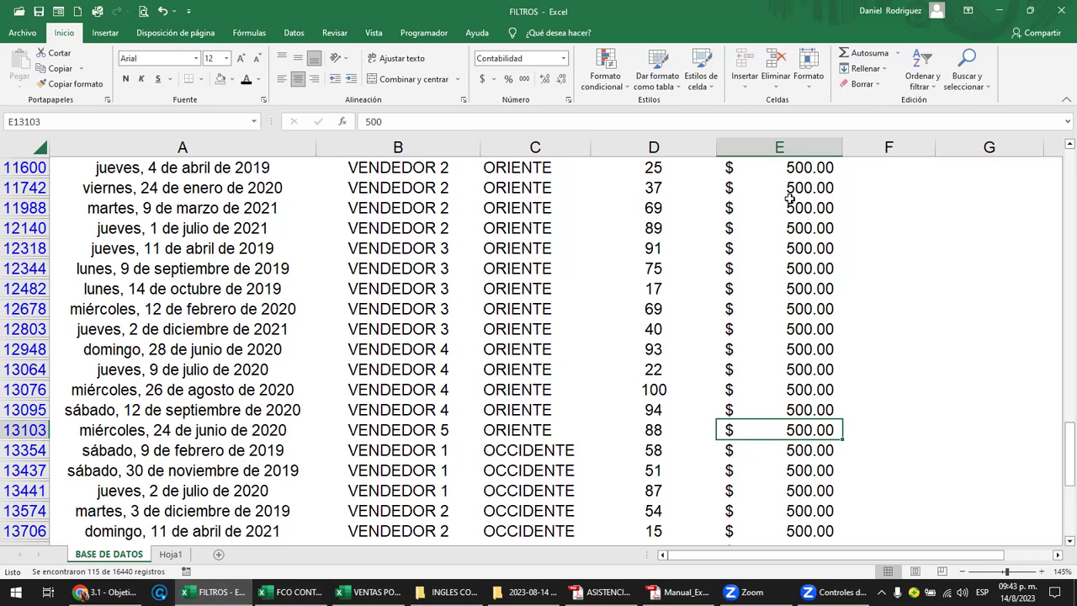
Reopen the TOTAL top-10 filter settings, still set to the top 100 items
{"action": "key", "text": "ctrl+Home"}
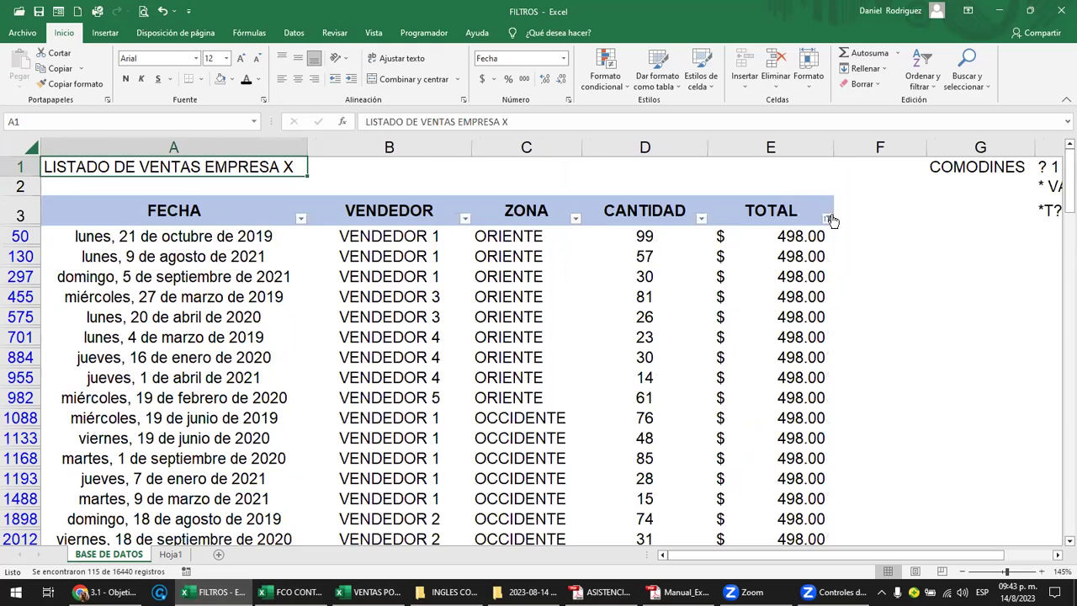
{"action": "left_click", "coordinate": [829, 218]}
{"action": "mouse_move", "coordinate": [707, 333]}
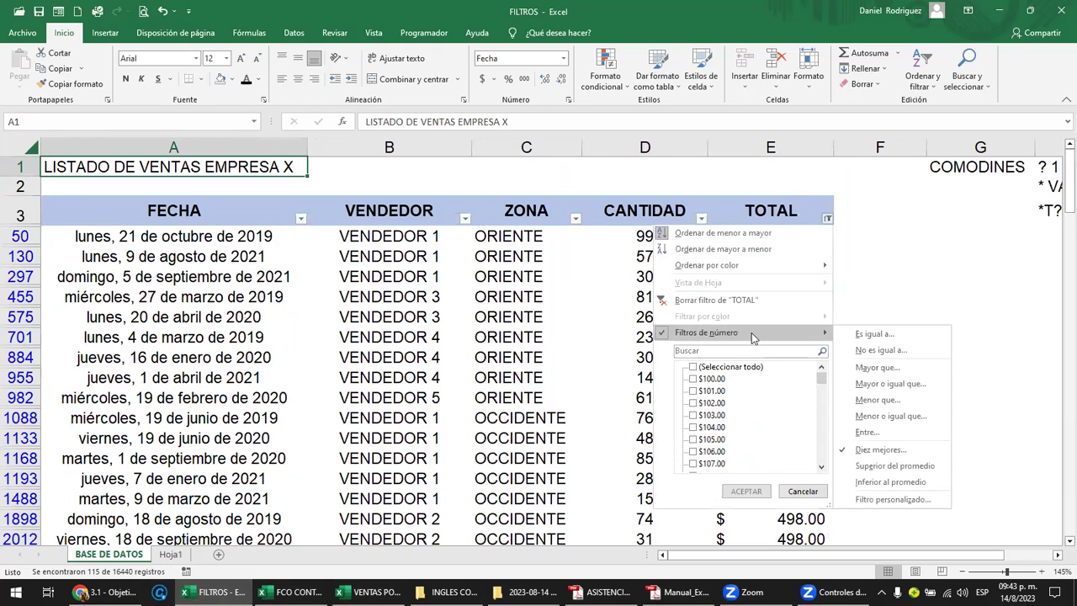
{"action": "left_click", "coordinate": [902, 453]}
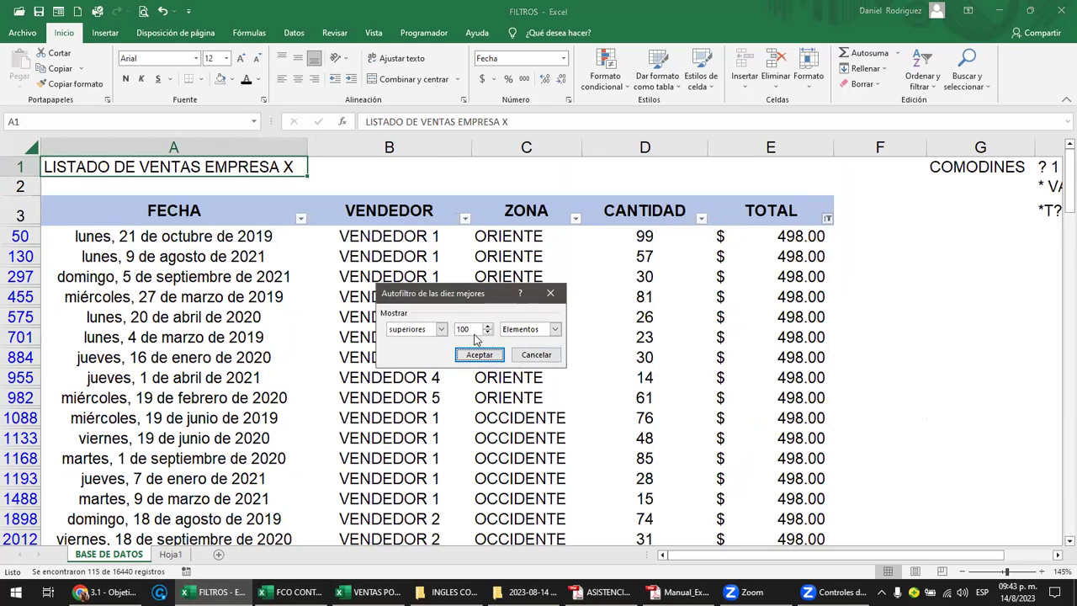
Switch the TOTAL filter to the bottom 100 items, leaving 114 records from 100.00
{"action": "left_click", "coordinate": [441, 330]}
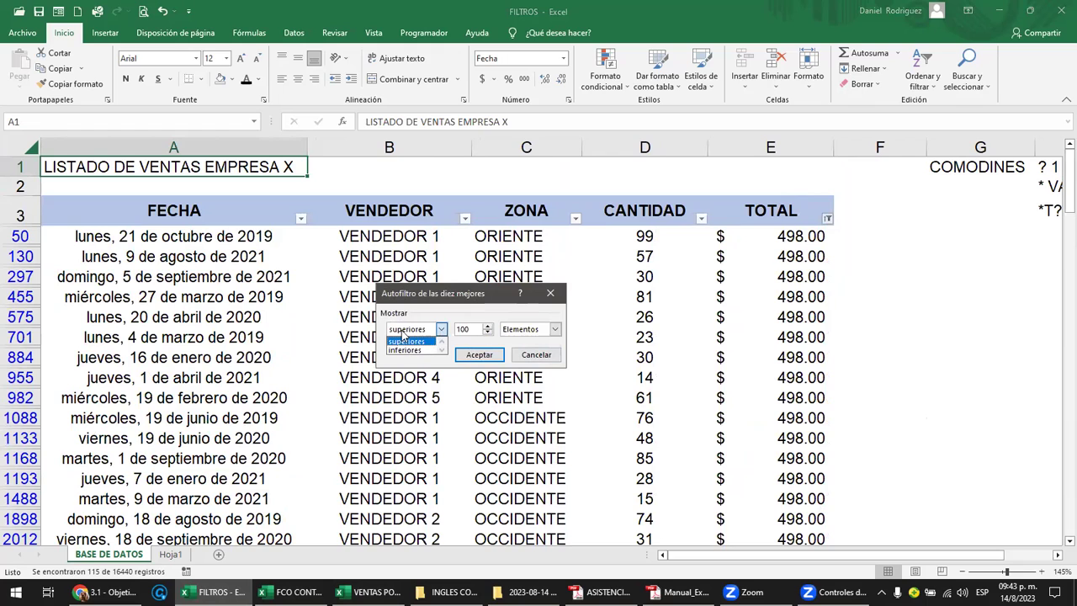
{"action": "left_click", "coordinate": [411, 350]}
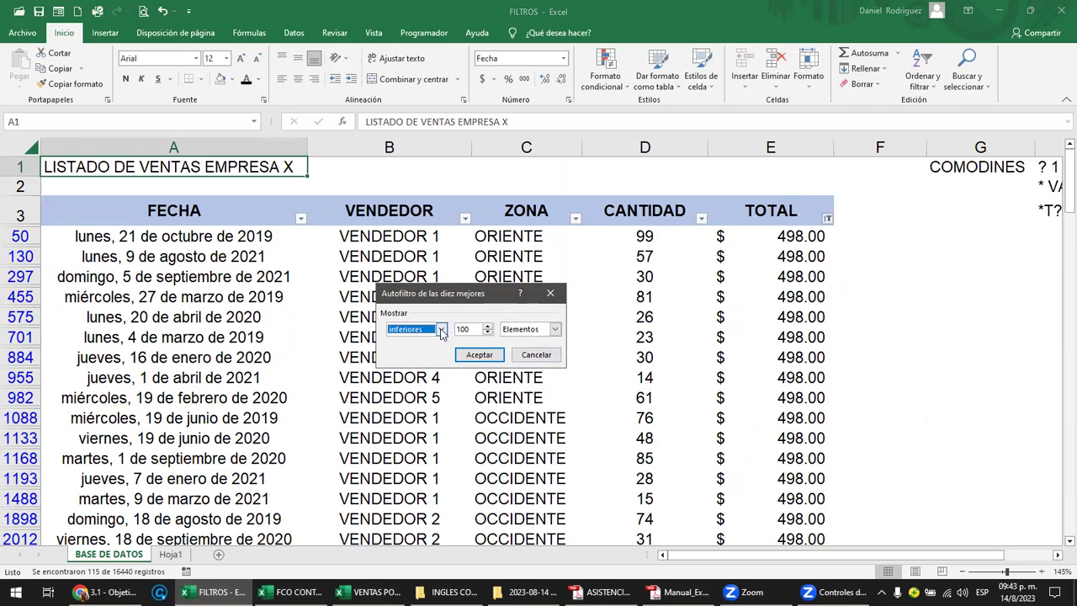
{"action": "left_click", "coordinate": [479, 354]}
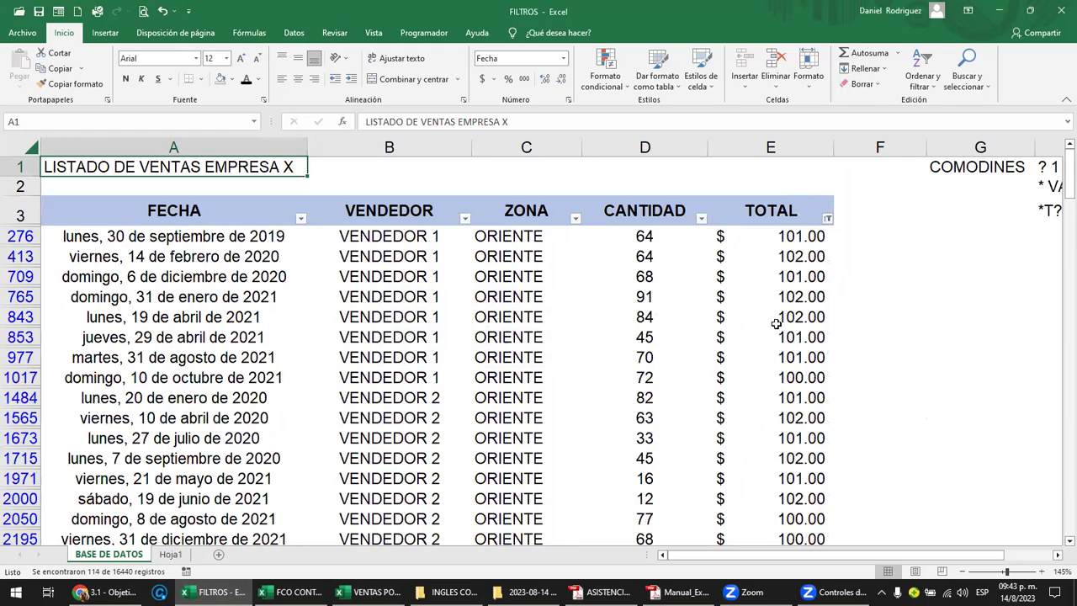
{"action": "left_click", "coordinate": [803, 238]}
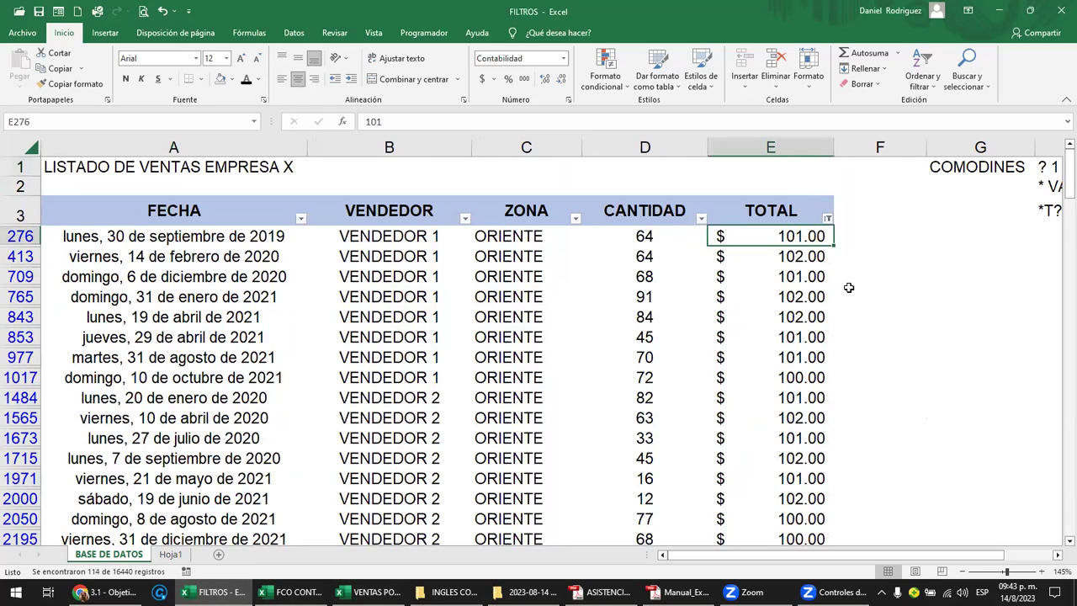
{"action": "left_click", "coordinate": [806, 216]}
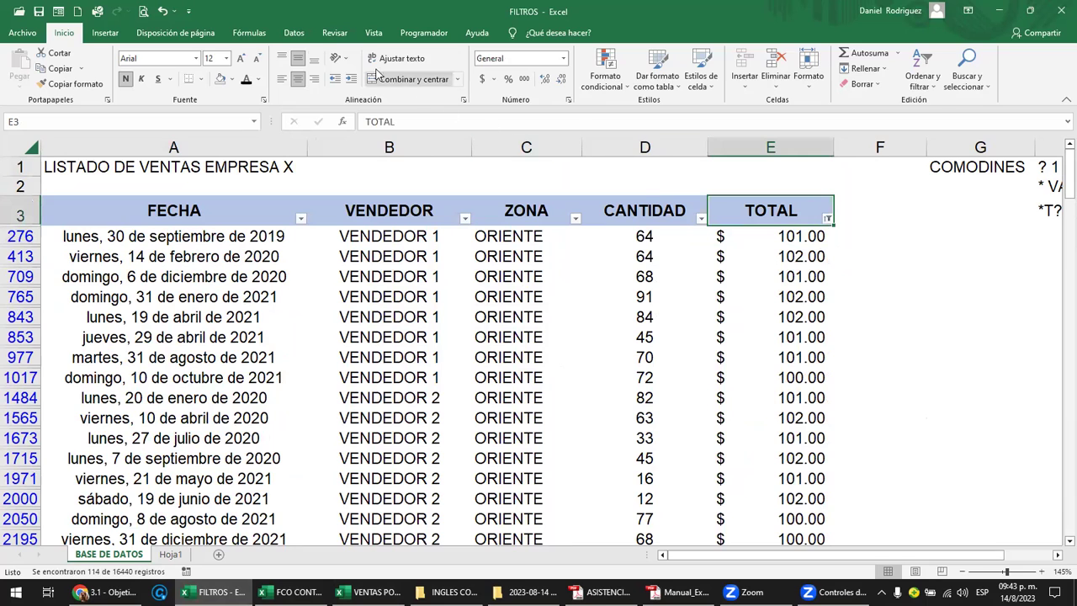
{"action": "left_click", "coordinate": [294, 32]}
{"action": "left_click", "coordinate": [477, 63]}
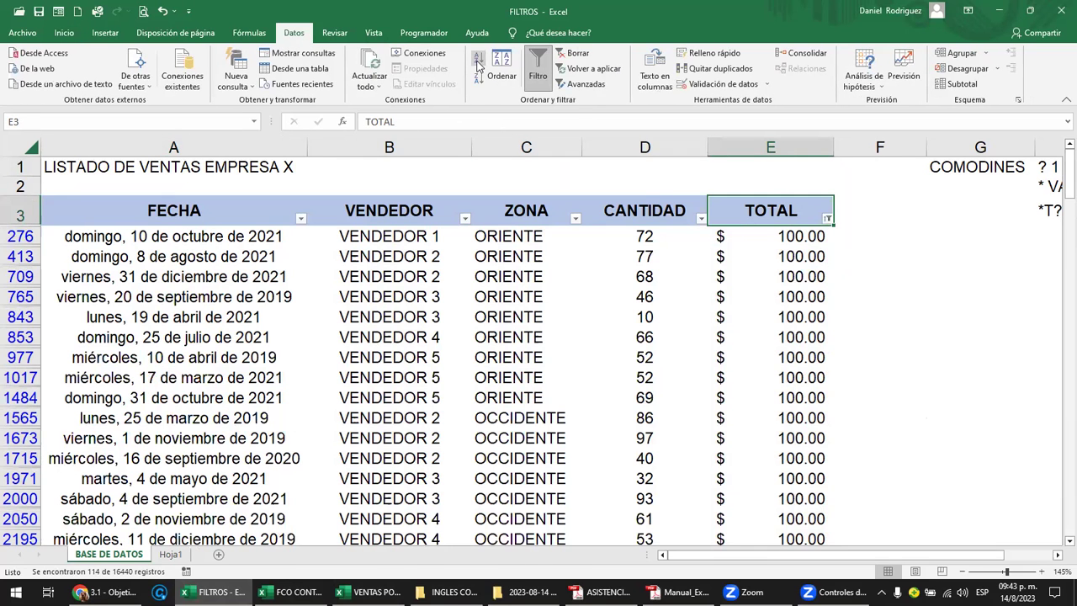
{"action": "left_click", "coordinate": [815, 236]}
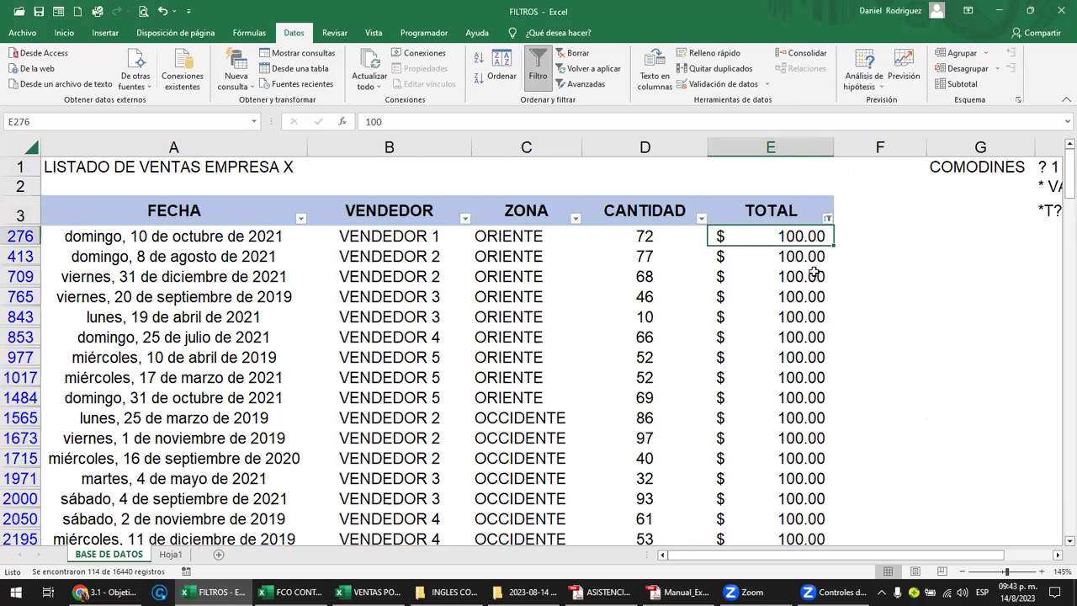
{"action": "scroll", "coordinate": [815, 271], "scroll_direction": "down", "scroll_amount": 4}
{"action": "scroll", "coordinate": [813, 273], "scroll_direction": "down", "scroll_amount": 1}
{"action": "scroll", "coordinate": [812, 275], "scroll_direction": "down", "scroll_amount": 1}
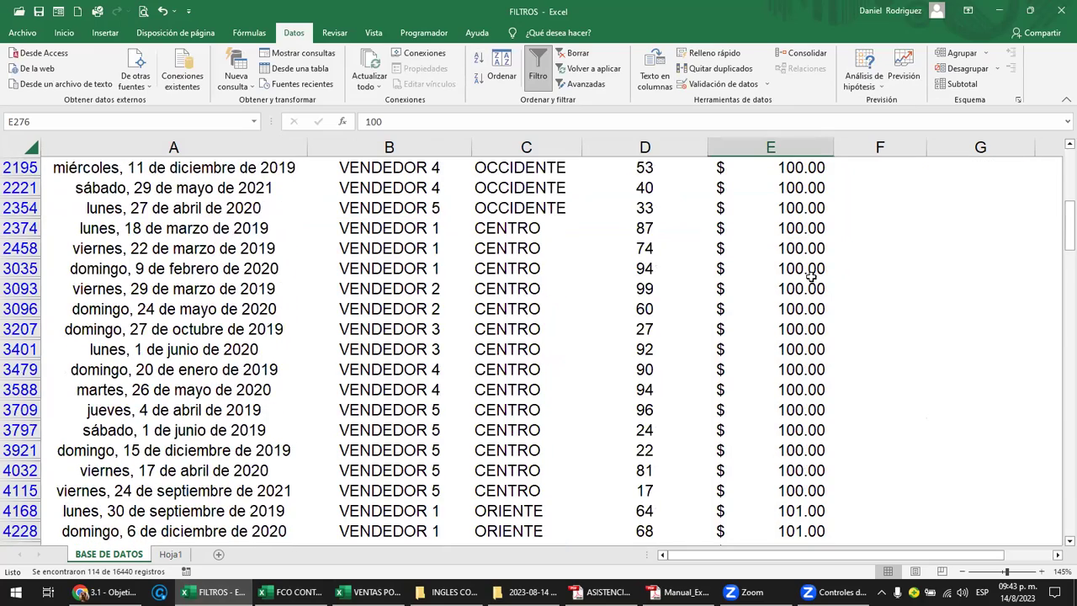
{"action": "scroll", "coordinate": [813, 276], "scroll_direction": "down", "scroll_amount": 3}
{"action": "scroll", "coordinate": [811, 277], "scroll_direction": "down", "scroll_amount": 1}
{"action": "scroll", "coordinate": [808, 279], "scroll_direction": "down", "scroll_amount": 2}
{"action": "scroll", "coordinate": [805, 280], "scroll_direction": "up", "scroll_amount": 1}
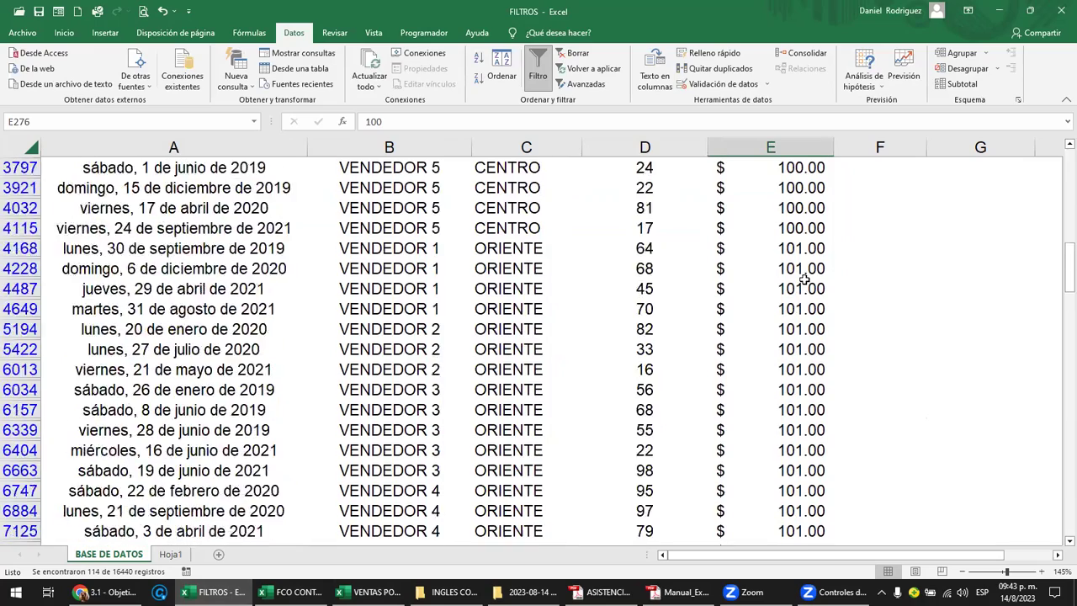
{"action": "scroll", "coordinate": [805, 281], "scroll_direction": "up", "scroll_amount": 4}
{"action": "scroll", "coordinate": [805, 280], "scroll_direction": "up", "scroll_amount": 2}
{"action": "scroll", "coordinate": [804, 279], "scroll_direction": "up", "scroll_amount": 3}
{"action": "scroll", "coordinate": [805, 279], "scroll_direction": "up", "scroll_amount": 3}
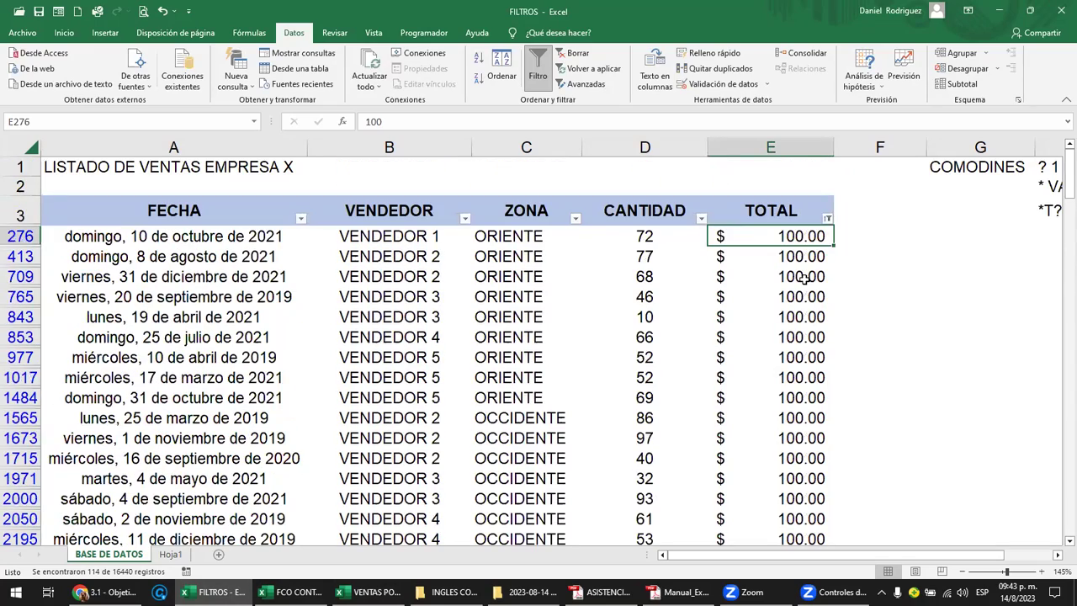
{"action": "key", "text": "Down"}
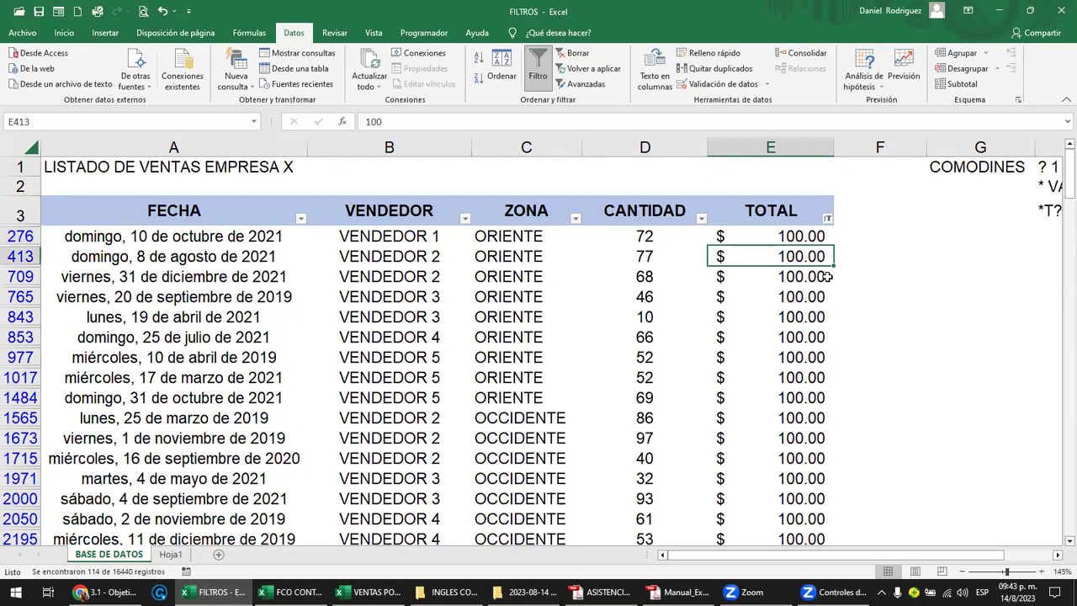
{"action": "key", "text": "Down"}
{"action": "key", "text": "Down"}
{"action": "key", "text": "Down"}
{"action": "key", "text": "Down"}
{"action": "key", "text": "Down"}
{"action": "key", "text": "Down"}
{"action": "key", "text": "Down"}
{"action": "key", "text": "Down"}
{"action": "key", "text": "Down"}
{"action": "key", "text": "Down"}
{"action": "key", "text": "Down"}
{"action": "key", "text": "Down"}
{"action": "key", "text": "Down"}
{"action": "key", "text": "Down"}
{"action": "key", "text": "Down"}
{"action": "left_click", "coordinate": [818, 228]}
{"action": "key", "text": "Up"}
{"action": "key", "text": "Up"}
{"action": "key", "text": "Up"}
{"action": "key", "text": "Up"}
{"action": "key", "text": "Up"}
{"action": "key", "text": "Up"}
{"action": "key", "text": "Up"}
{"action": "key", "text": "Up"}
{"action": "key", "text": "Up"}
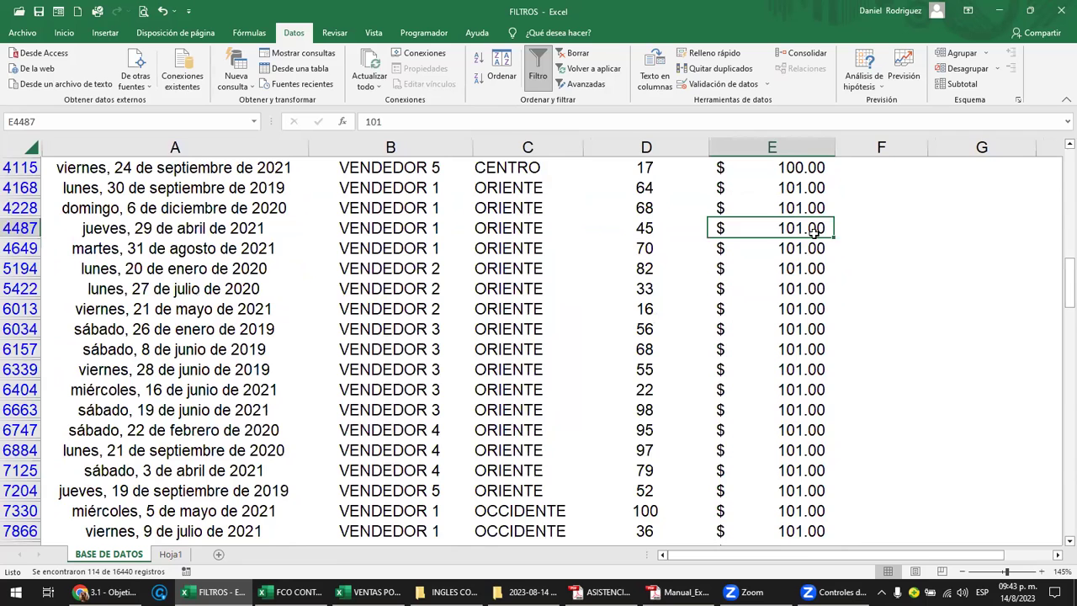
{"action": "key", "text": "Up"}
{"action": "key", "text": "Up"}
{"action": "key", "text": "Up"}
{"action": "left_click", "coordinate": [783, 216]}
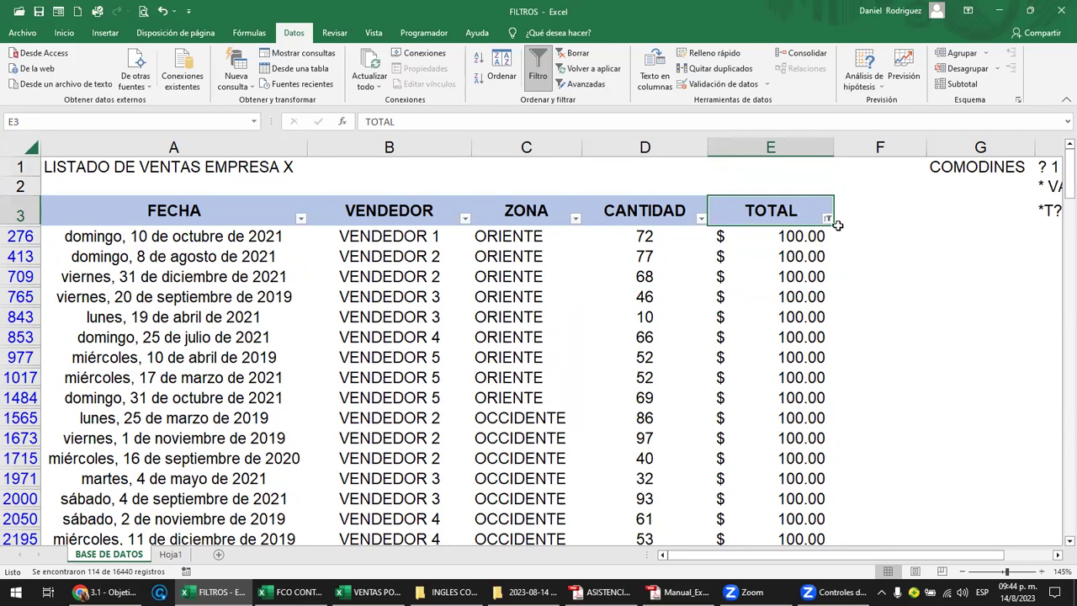
{"action": "left_click", "coordinate": [392, 238]}
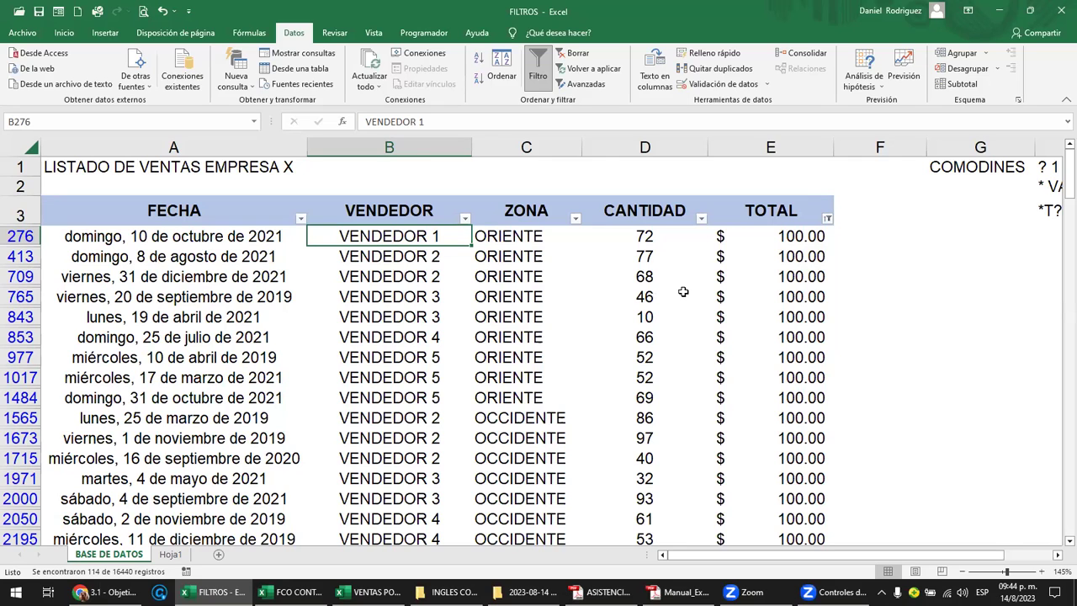
{"action": "left_click", "coordinate": [774, 210]}
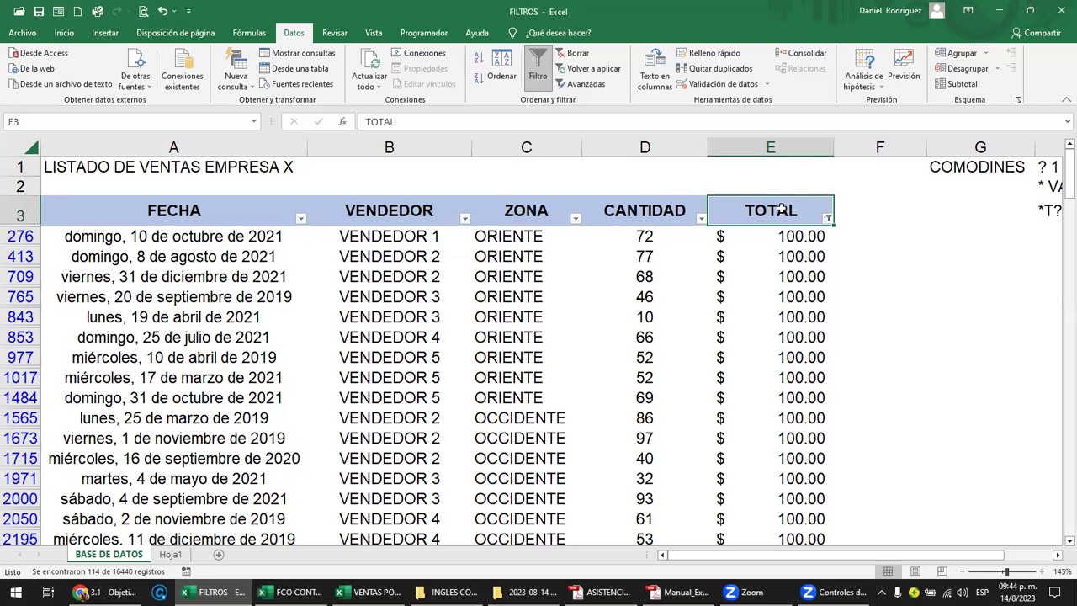
Clear the TOTAL filter to show all records, then select the table columns and ZONA header
{"action": "left_click", "coordinate": [575, 61]}
{"action": "left_click", "coordinate": [339, 217]}
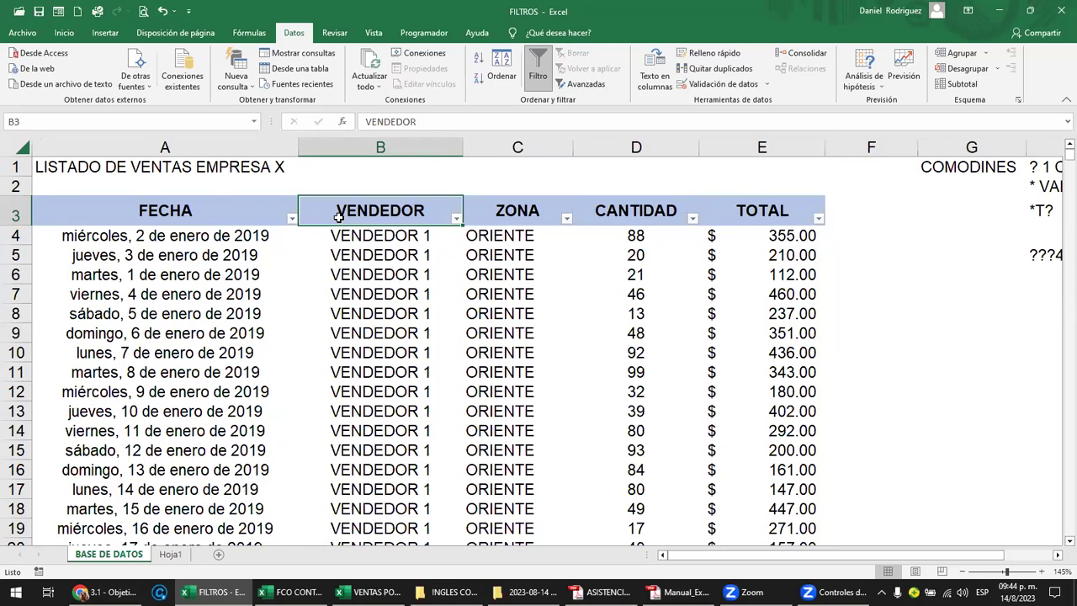
{"action": "key", "text": "Left"}
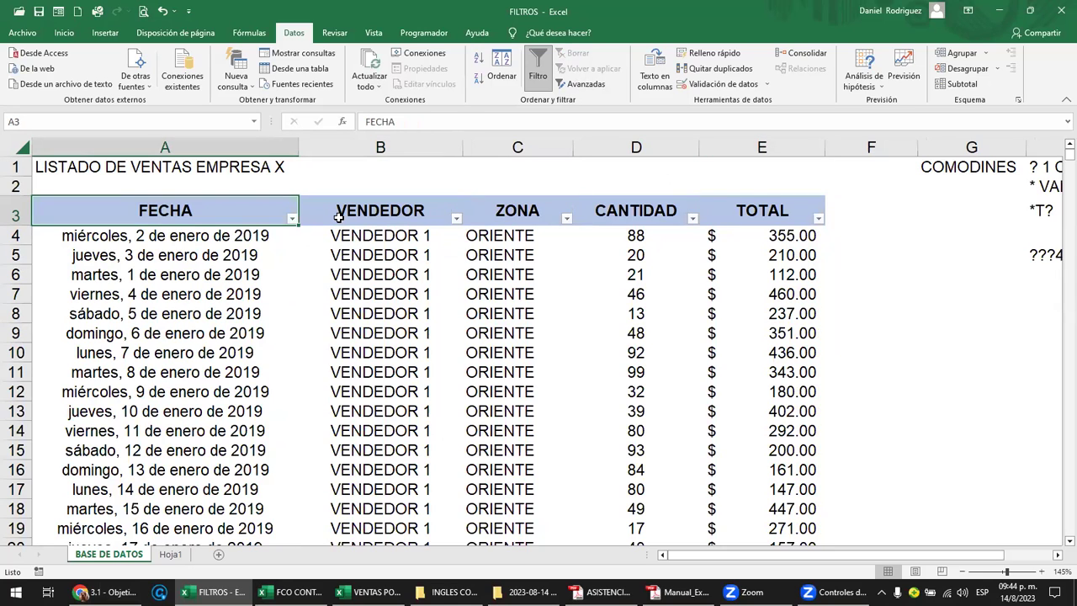
{"action": "left_click_drag", "start_coordinate": [102, 213], "coordinate": [733, 212]}
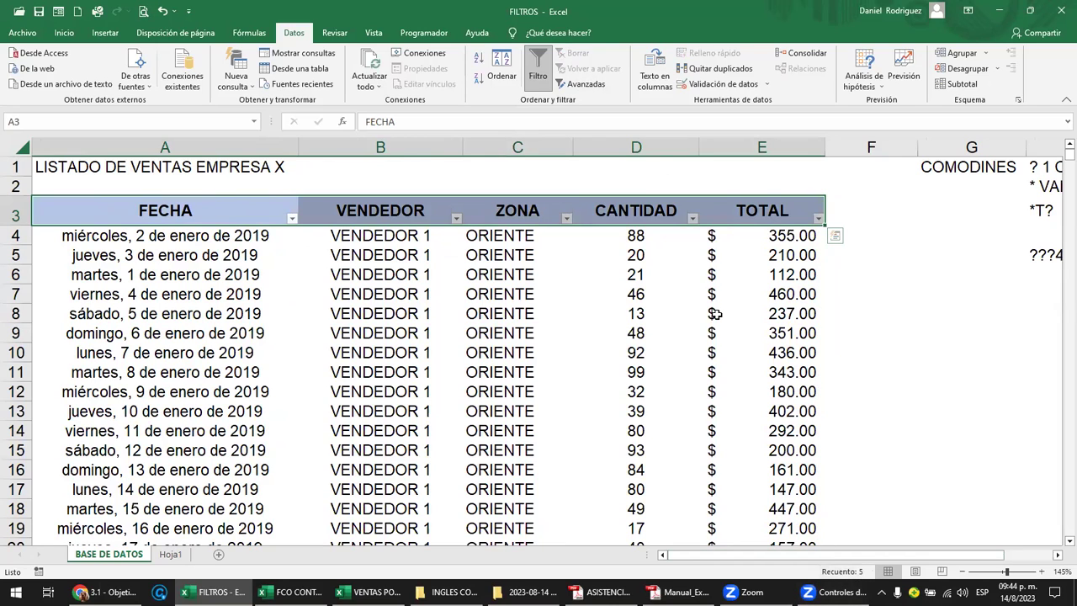
{"action": "left_click", "coordinate": [192, 143]}
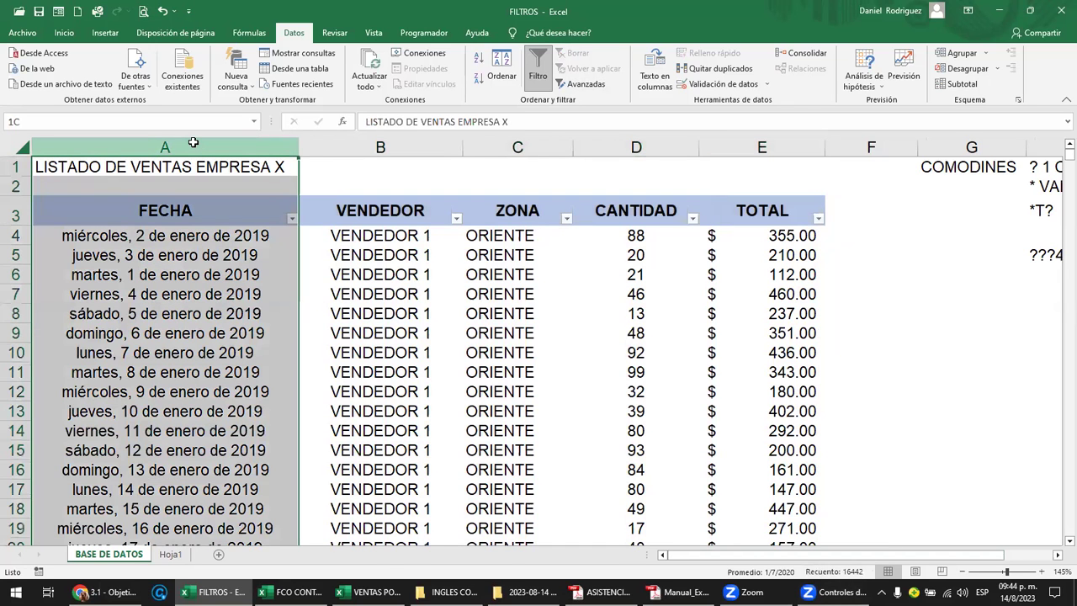
{"action": "left_click_drag", "start_coordinate": [193, 143], "coordinate": [715, 166]}
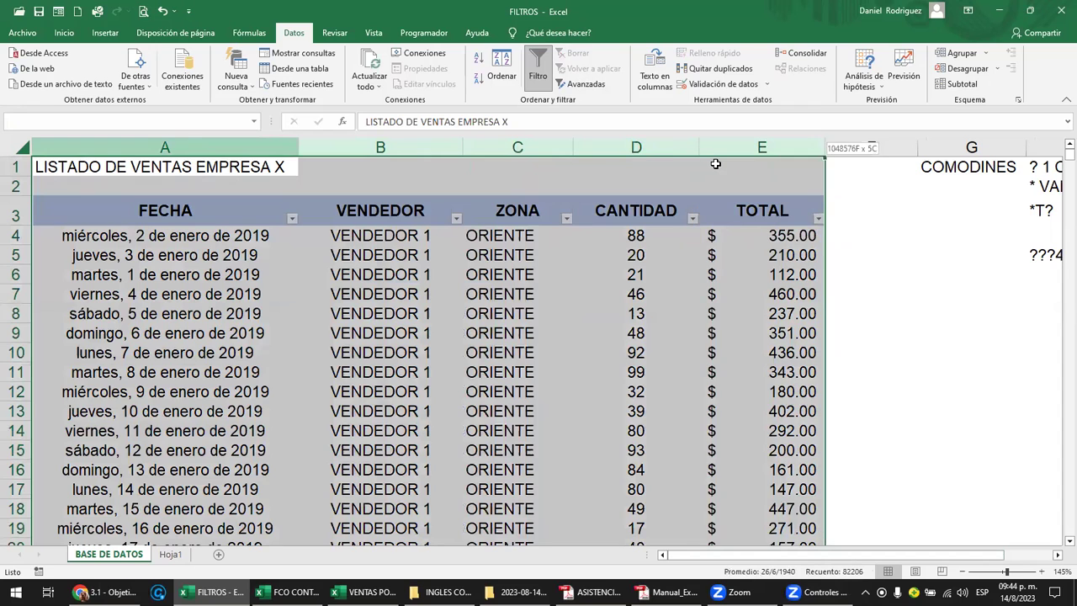
{"action": "left_click", "coordinate": [502, 212]}
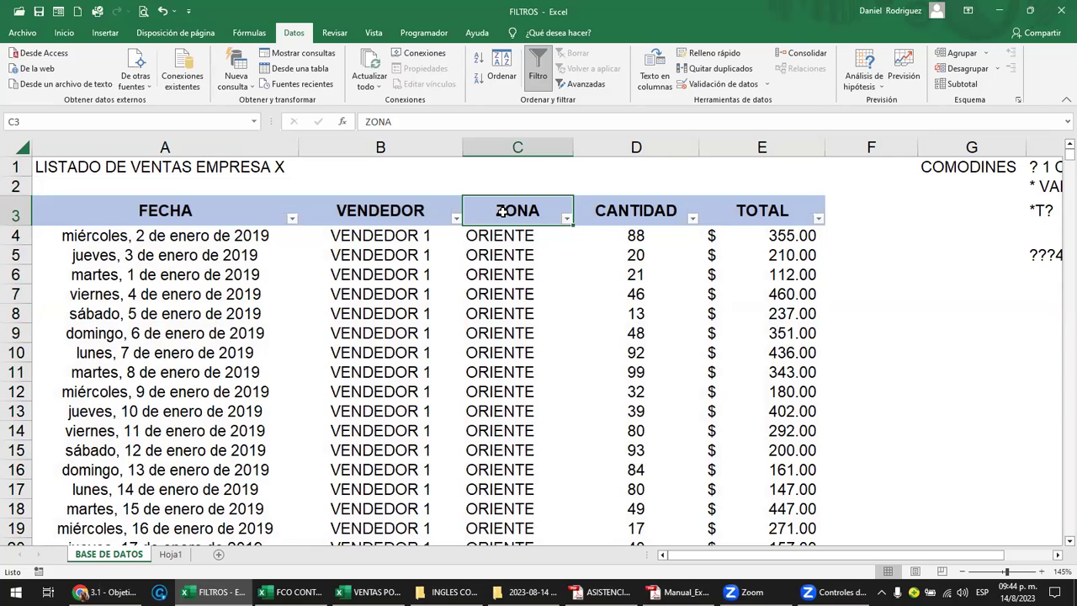
{"action": "left_click", "coordinate": [567, 218]}
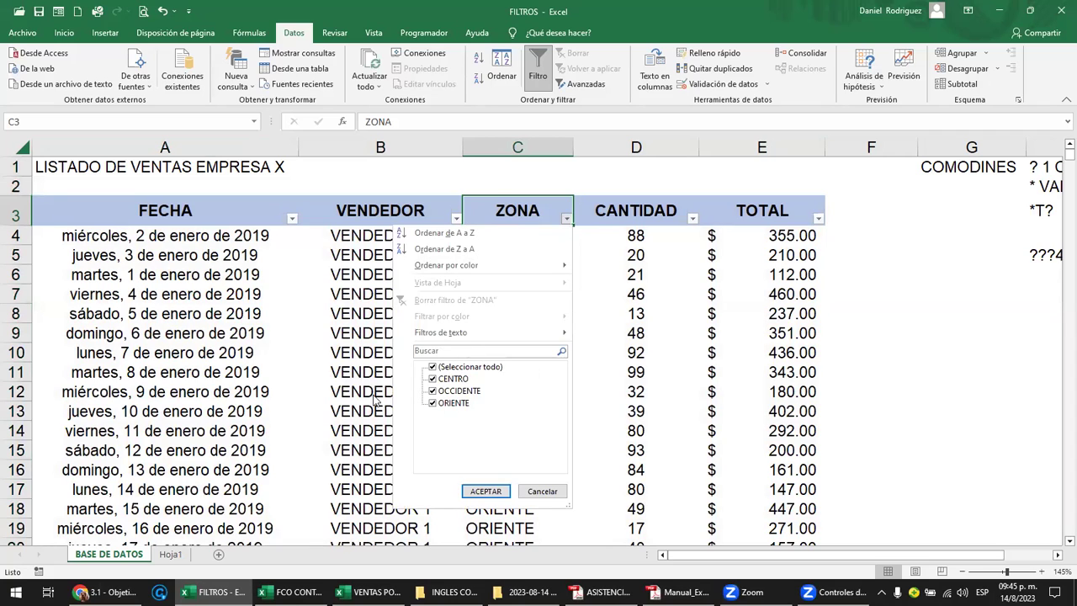
{"action": "left_click", "coordinate": [432, 392]}
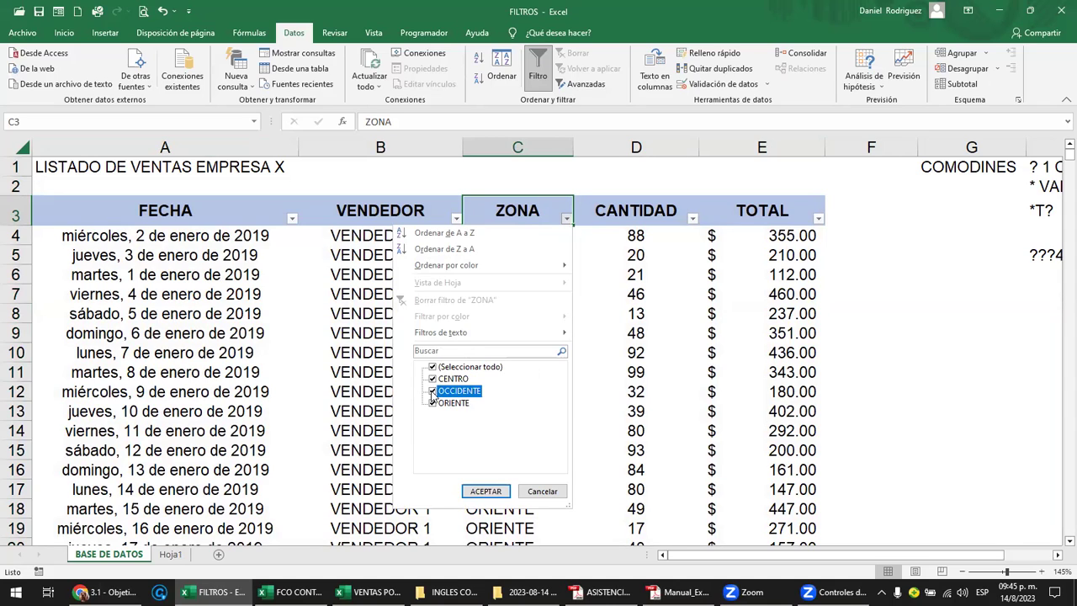
{"action": "left_click", "coordinate": [433, 404]}
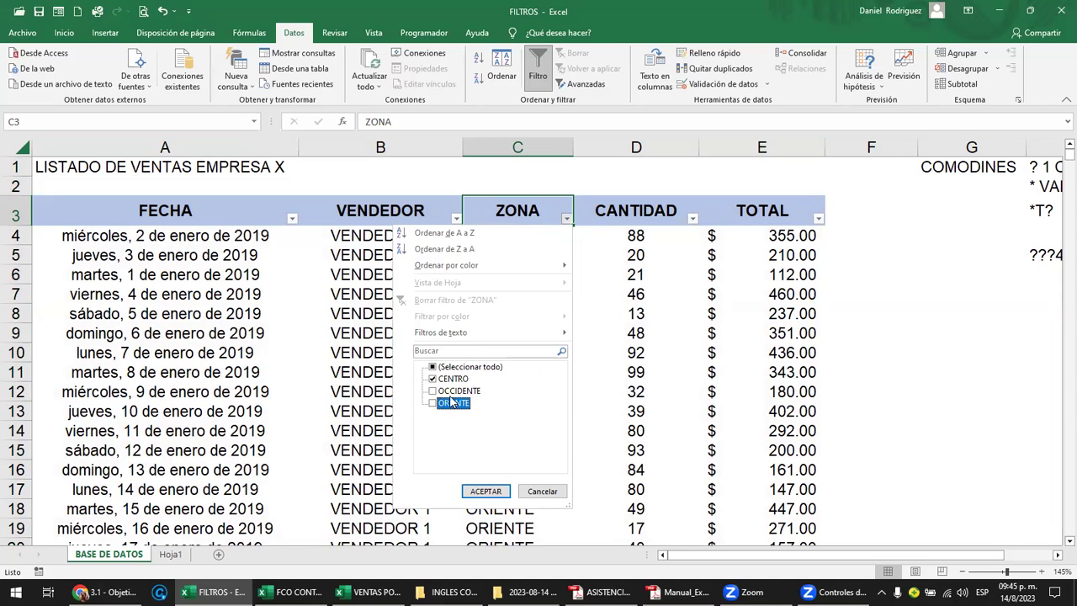
{"action": "left_click", "coordinate": [486, 491]}
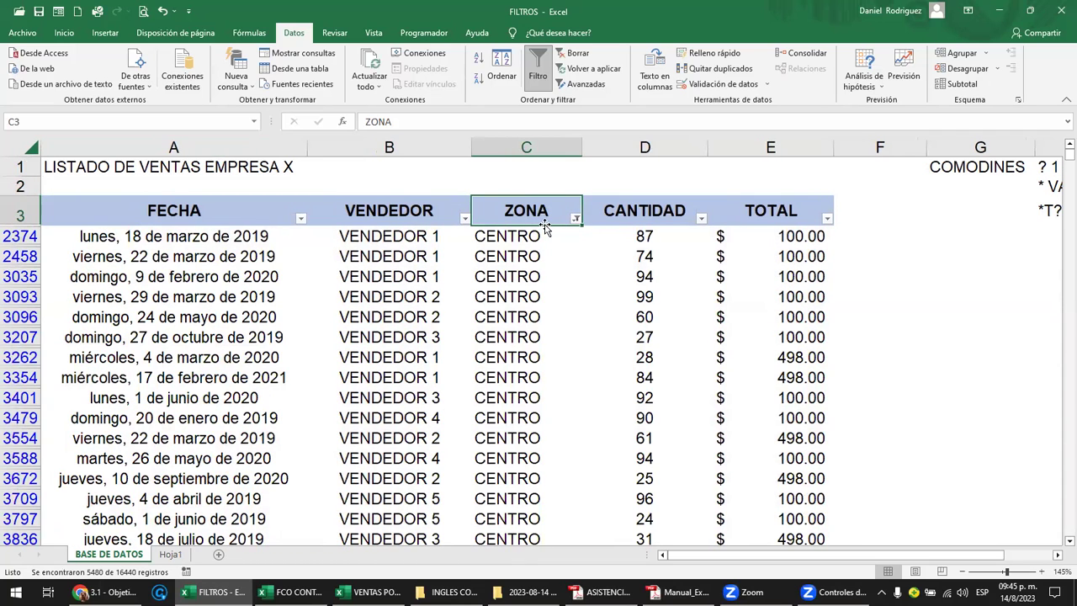
{"action": "left_click", "coordinate": [576, 218]}
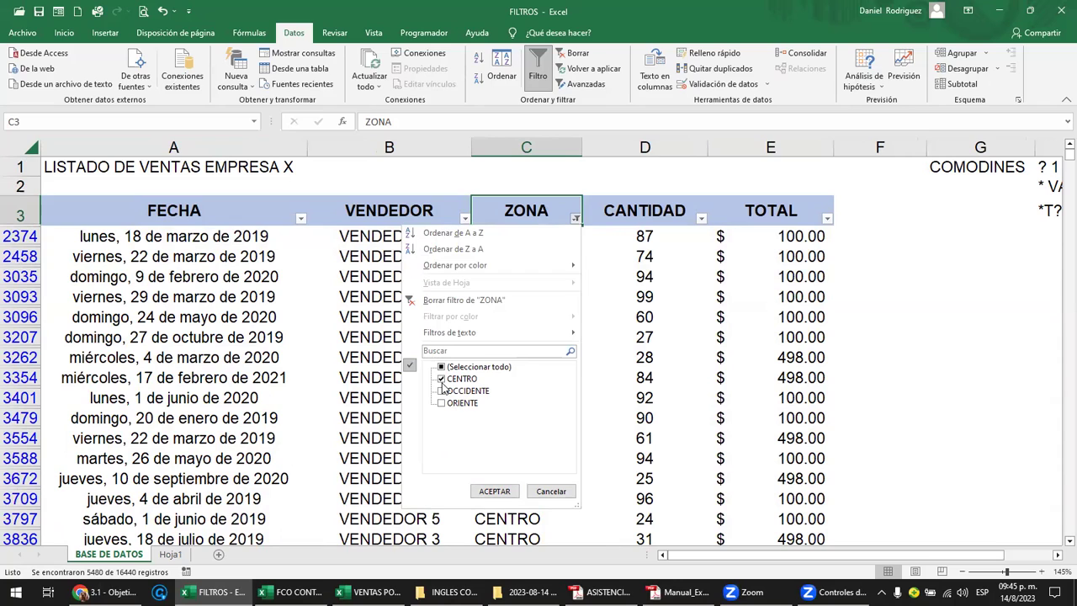
{"action": "left_click", "coordinate": [442, 392]}
{"action": "left_click", "coordinate": [443, 403]}
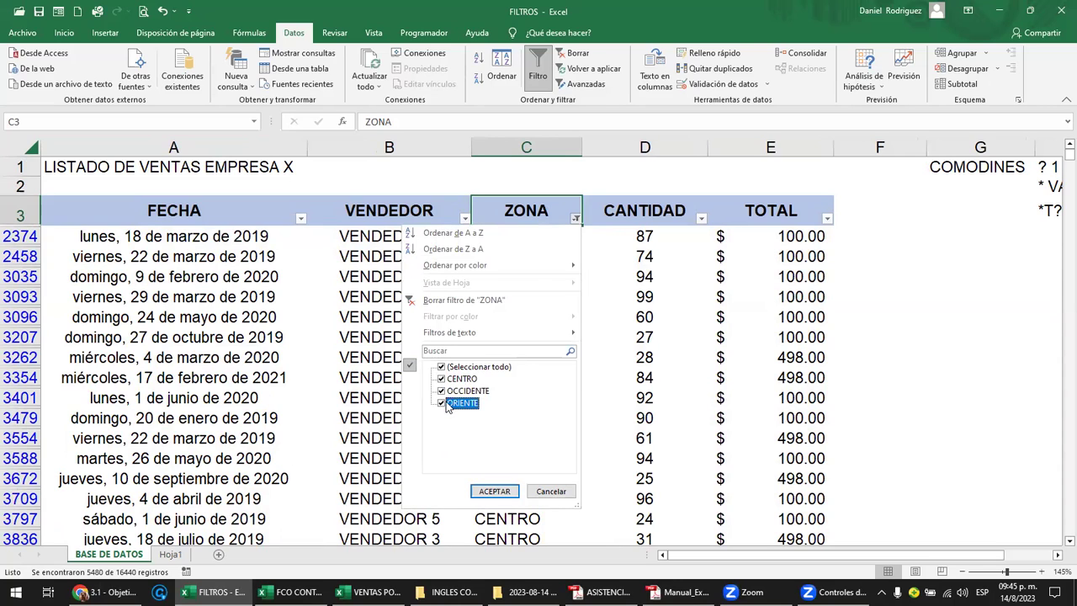
{"action": "left_click", "coordinate": [442, 391]}
{"action": "left_click", "coordinate": [442, 403]}
{"action": "left_click", "coordinate": [493, 491]}
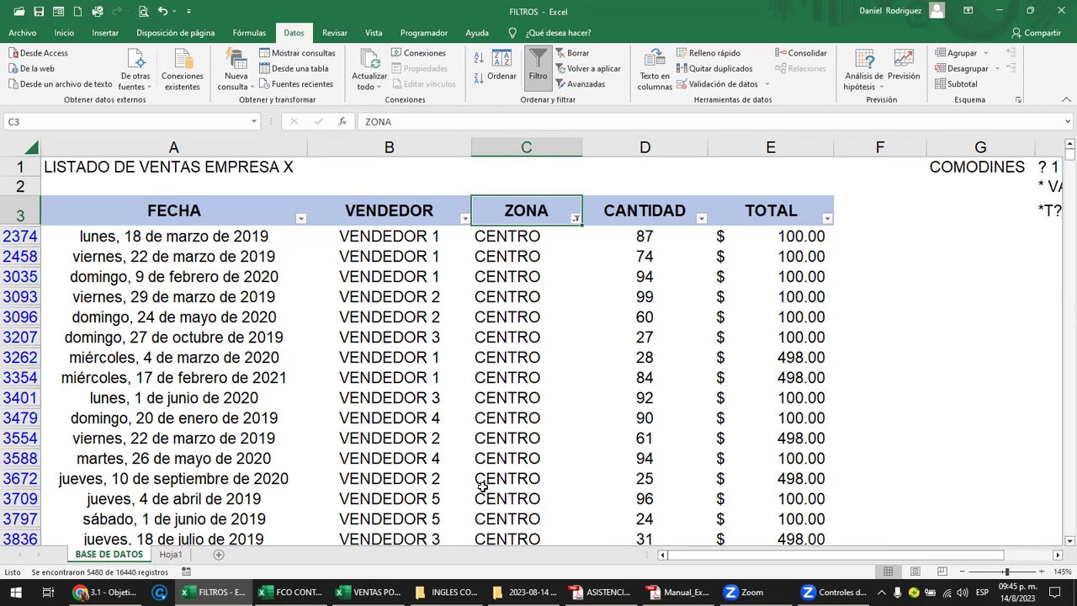
{"action": "left_click", "coordinate": [395, 215]}
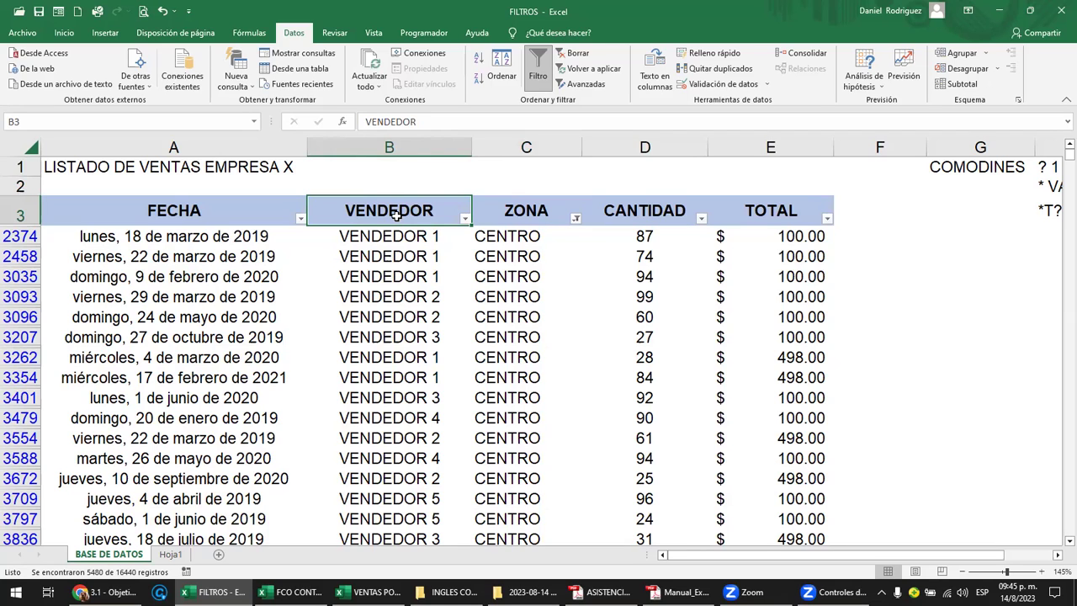
Filter the FECHA column to the year 2020 only
{"action": "left_click", "coordinate": [301, 219]}
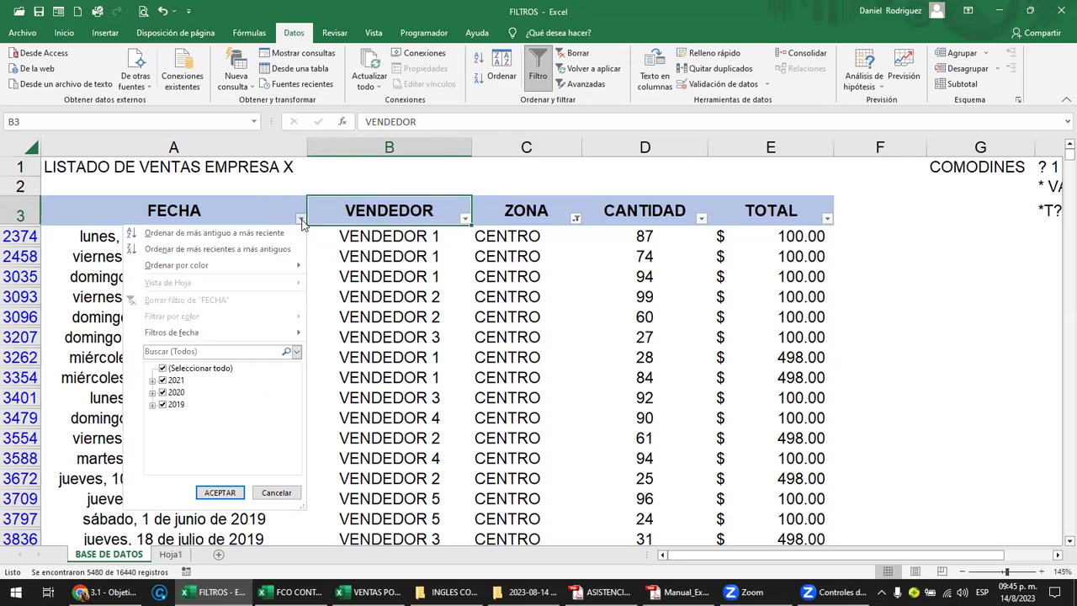
{"action": "left_click", "coordinate": [163, 369]}
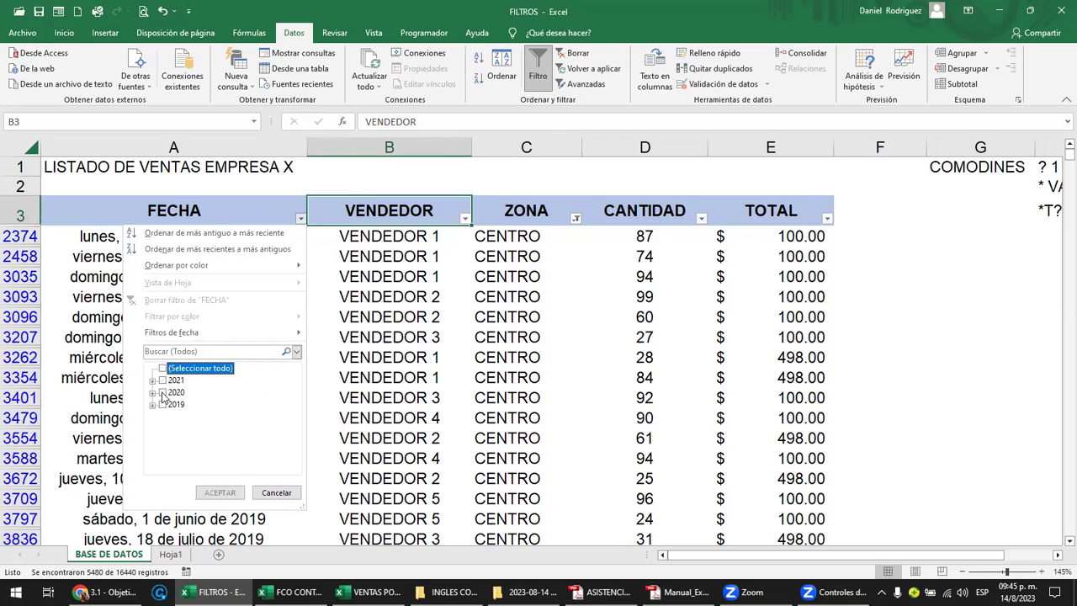
{"action": "left_click", "coordinate": [163, 393]}
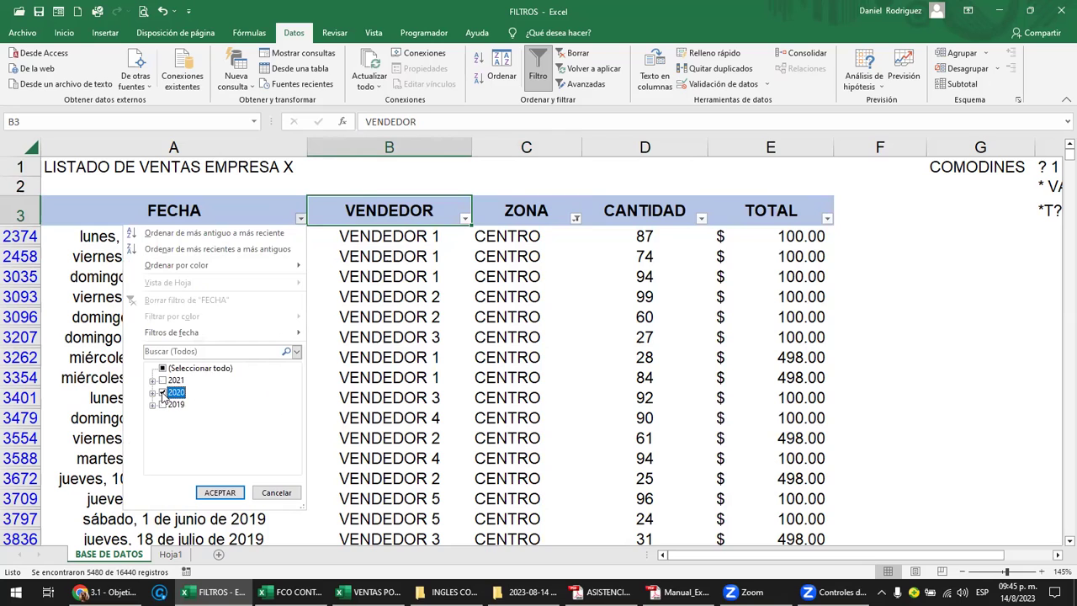
{"action": "left_click", "coordinate": [219, 496]}
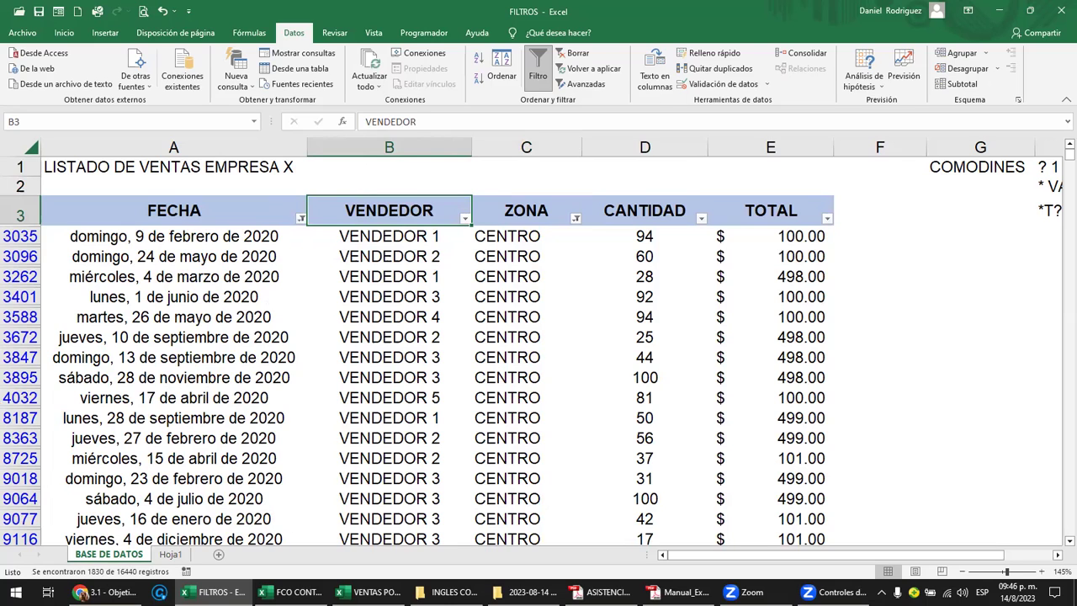
Limit the ZONA filter to ORIENTE only, after briefly filtering to OCCIDENTE
{"action": "left_click", "coordinate": [574, 219]}
{"action": "left_click", "coordinate": [441, 378]}
{"action": "left_click", "coordinate": [442, 390]}
{"action": "left_click", "coordinate": [495, 491]}
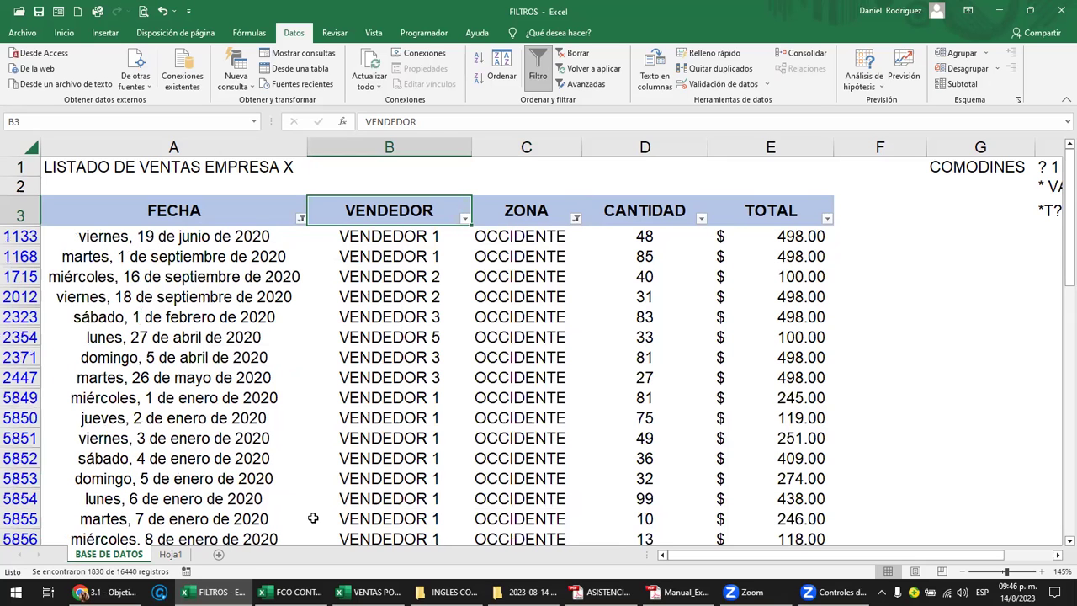
{"action": "left_click", "coordinate": [575, 219]}
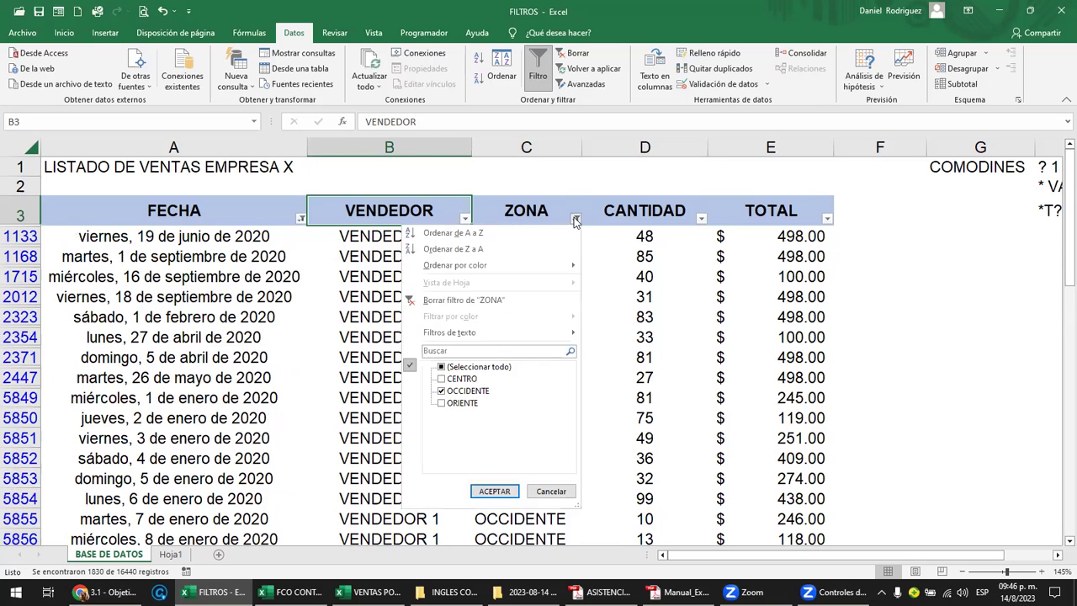
{"action": "left_click", "coordinate": [454, 391]}
{"action": "left_click", "coordinate": [441, 403]}
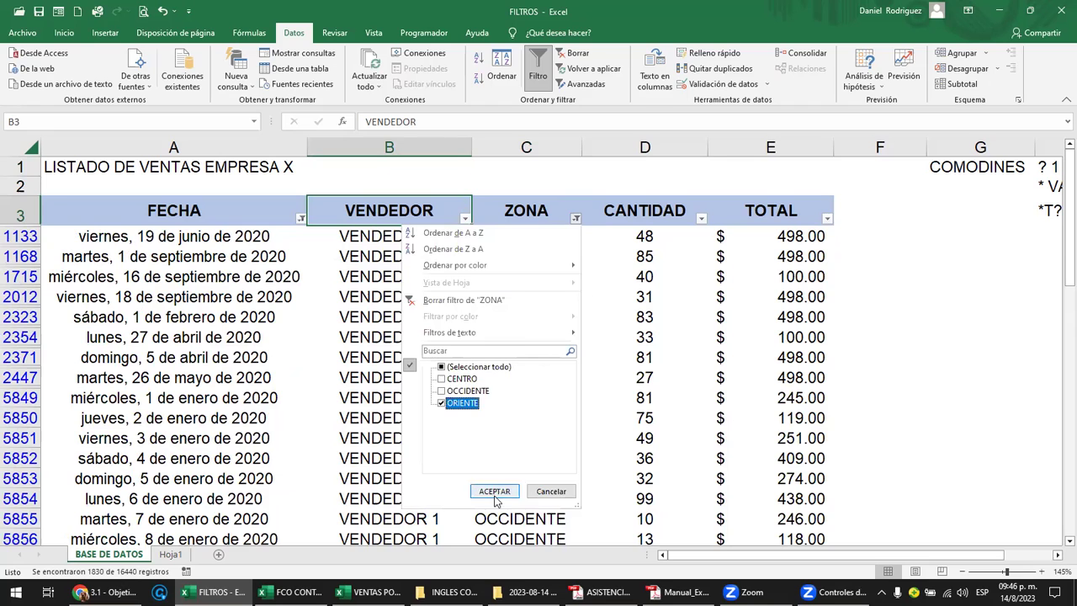
{"action": "left_click", "coordinate": [495, 490]}
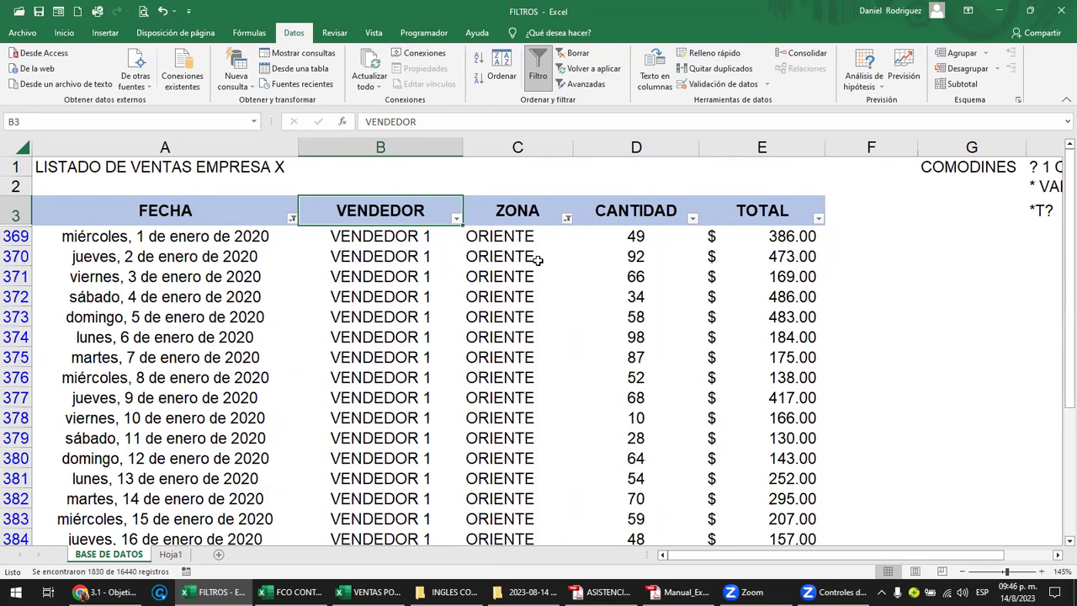
{"action": "left_click", "coordinate": [989, 261]}
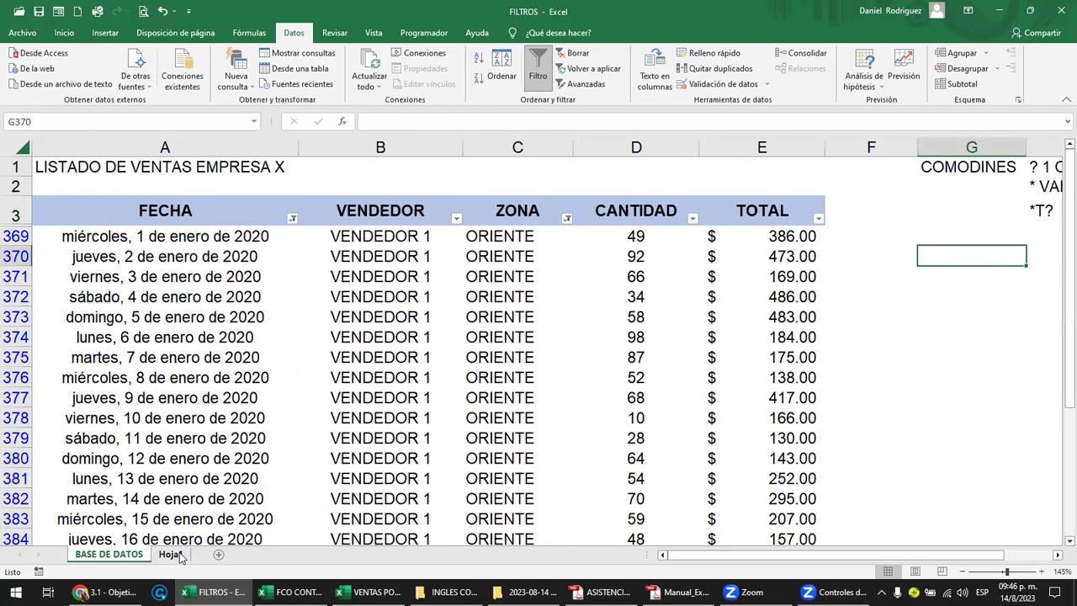
On Hoja1, enter the heading VENTAS in C4 and 2020 in D4
{"action": "left_click", "coordinate": [171, 555]}
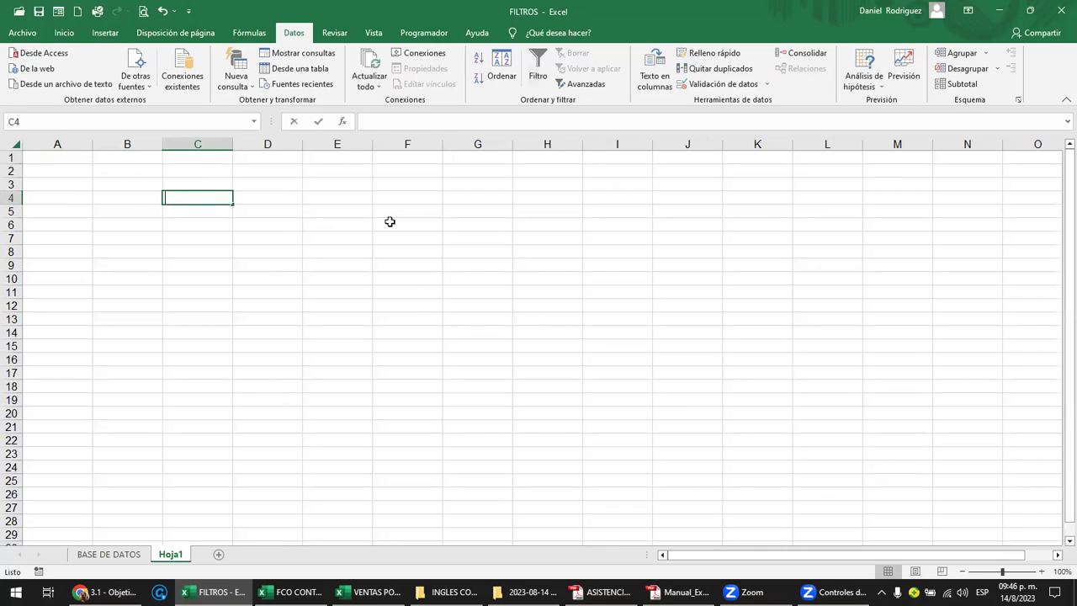
{"action": "type", "text": "VENTAS"}
{"action": "key", "text": "Return"}
{"action": "key", "text": "Up"}
{"action": "key", "text": "Down"}
{"action": "key", "text": "Up"}
{"action": "key", "text": "Right"}
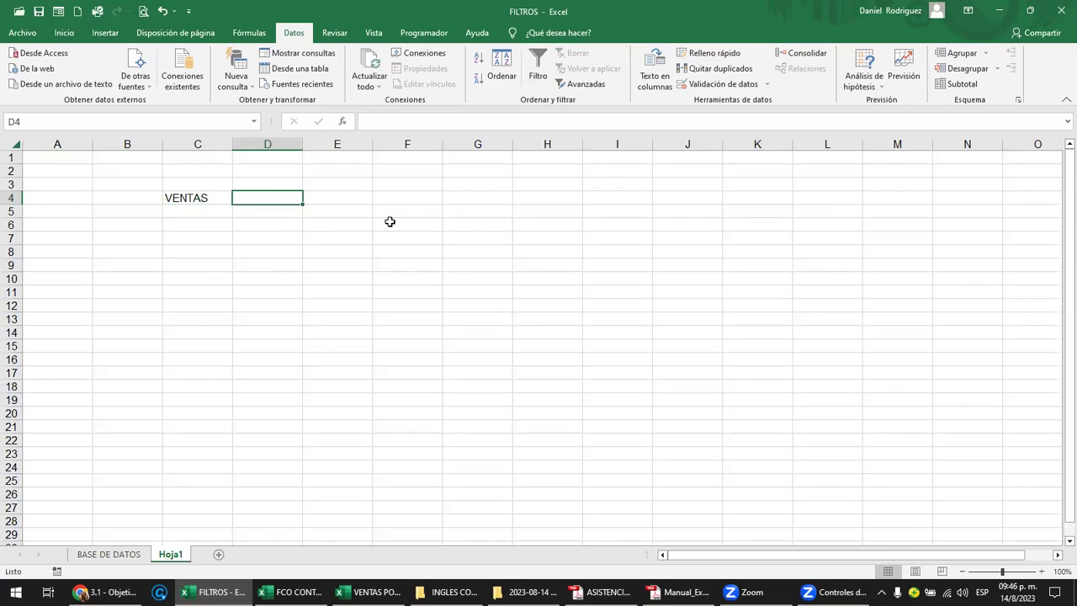
{"action": "type", "text": "2020"}
{"action": "key", "text": "Return"}
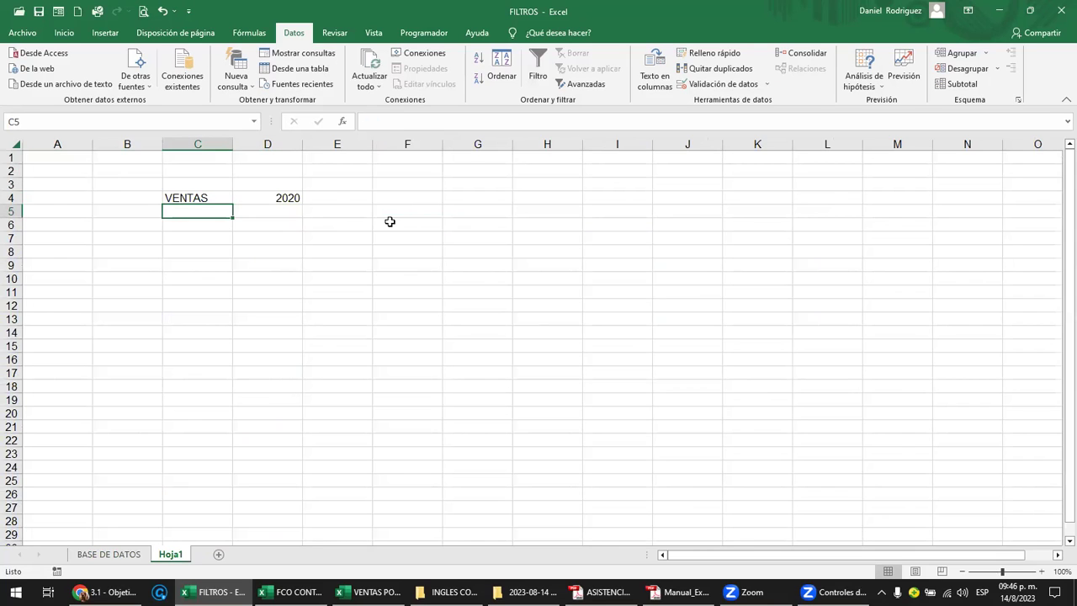
Add the rows CENTRO 1820 and ORIENTE 1820 below the VENTAS heading
{"action": "type", "text": "CENTRO"}
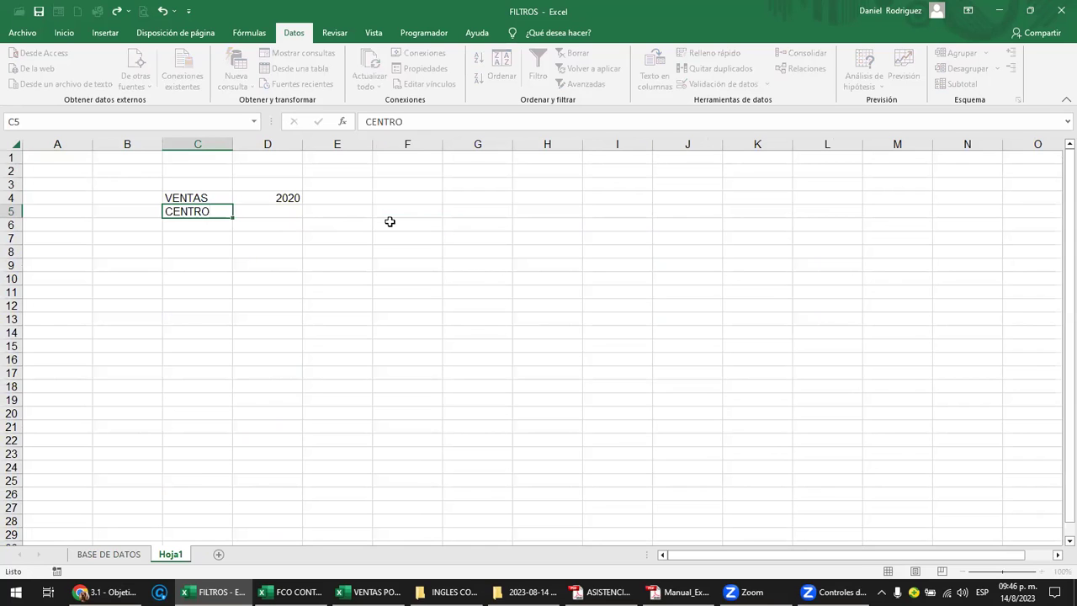
{"action": "key", "text": "Tab"}
{"action": "type", "text": "18"}
{"action": "key", "text": "Return"}
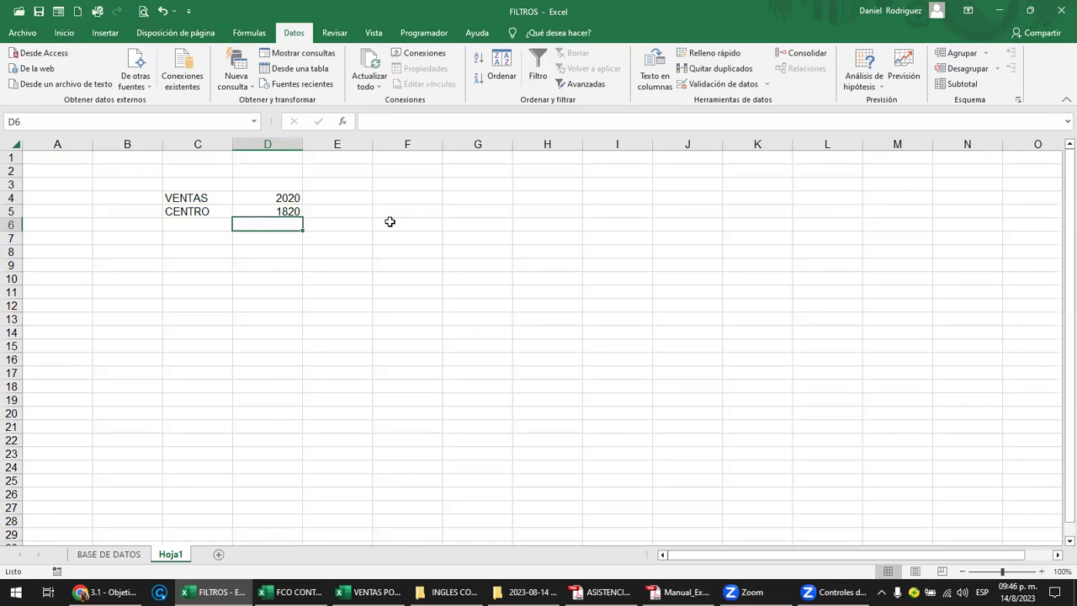
{"action": "type", "text": "ORIENTE"}
{"action": "key", "text": "Return"}
{"action": "key", "text": "Up"}
{"action": "key", "text": "Right"}
{"action": "type", "text": "1820"}
{"action": "key", "text": "Return"}
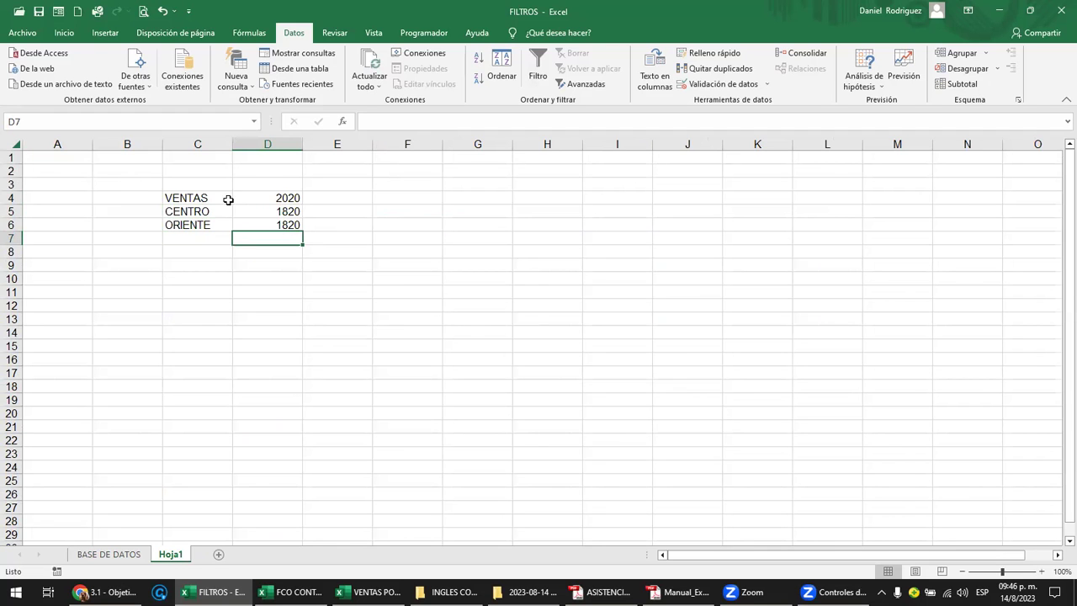
{"action": "left_click", "coordinate": [198, 201]}
Back on BASE DE DATOS, narrow the ZONA filter to CENTRO only
{"action": "left_click", "coordinate": [108, 555]}
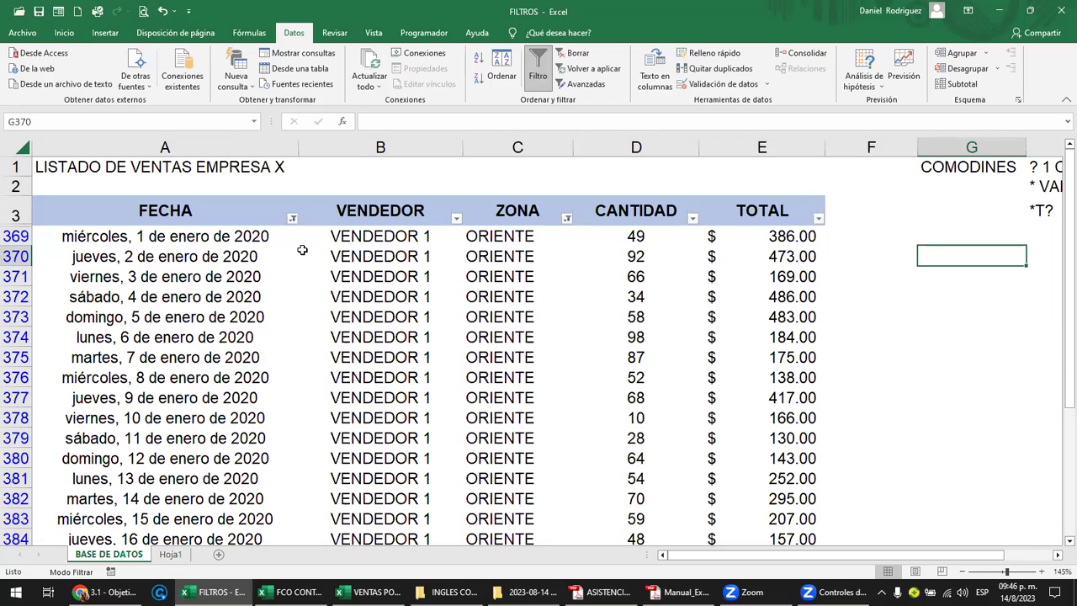
{"action": "left_click", "coordinate": [568, 219]}
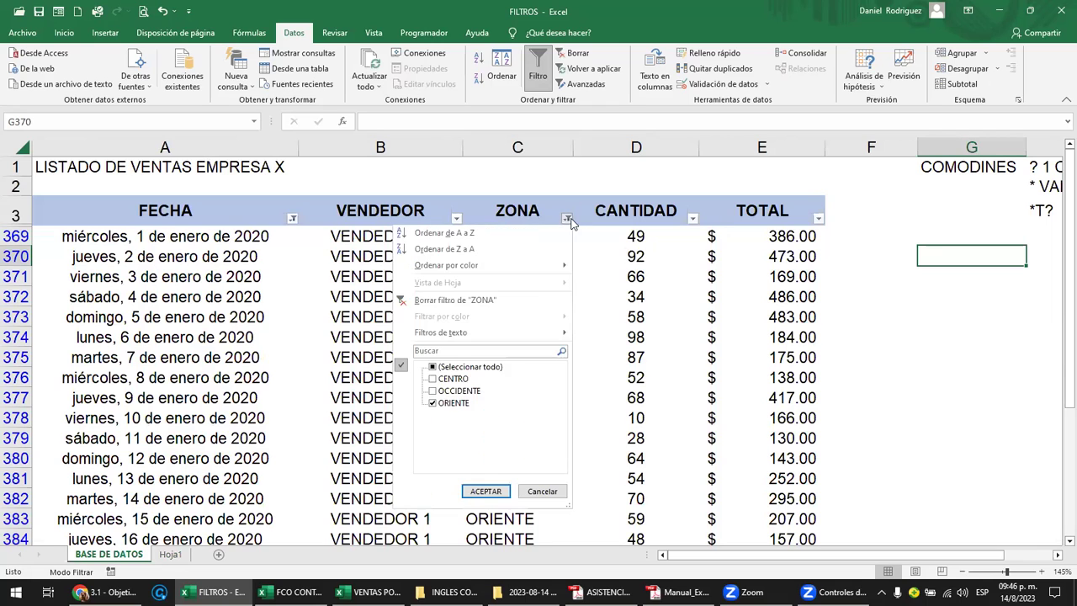
{"action": "left_click", "coordinate": [441, 368]}
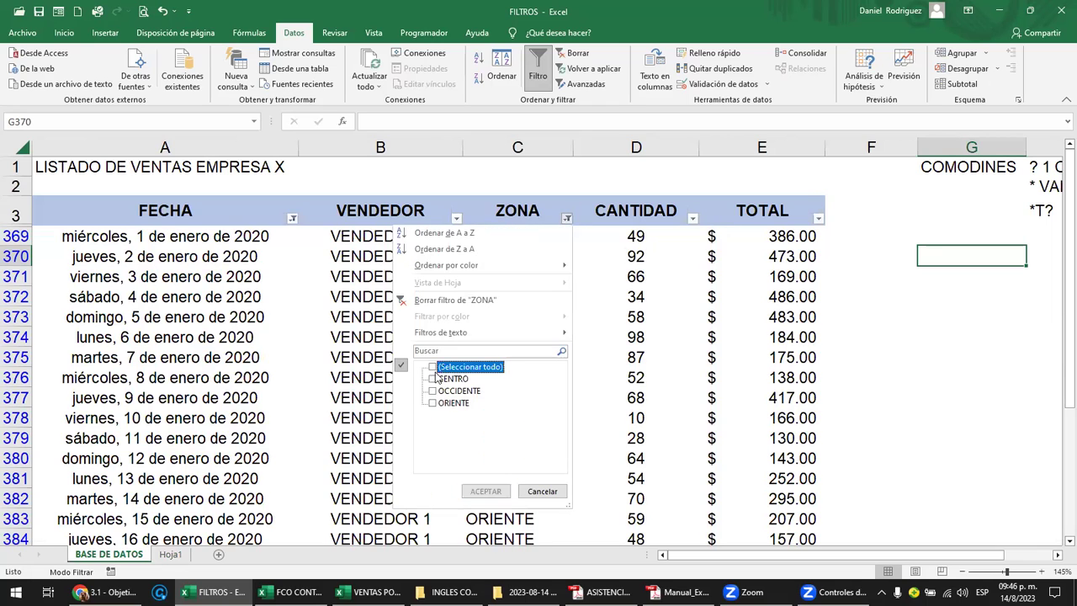
{"action": "left_click", "coordinate": [433, 366]}
{"action": "left_click", "coordinate": [432, 379]}
{"action": "left_click", "coordinate": [486, 491]}
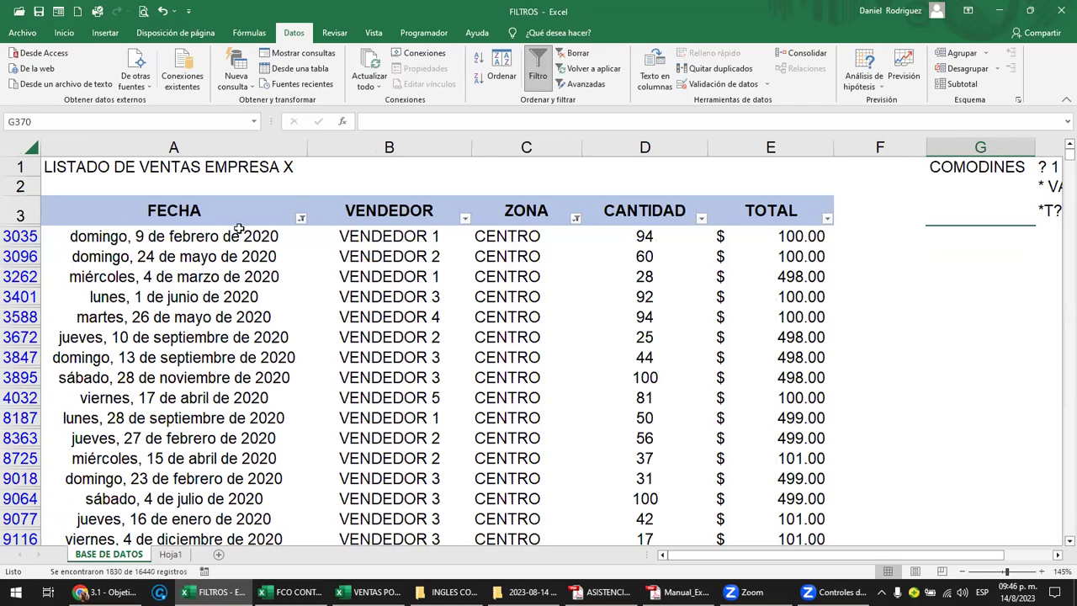
Confirm FECHA stays at 2020 and filter VENDEDOR to VENDEDOR 5 only
{"action": "left_click", "coordinate": [300, 218]}
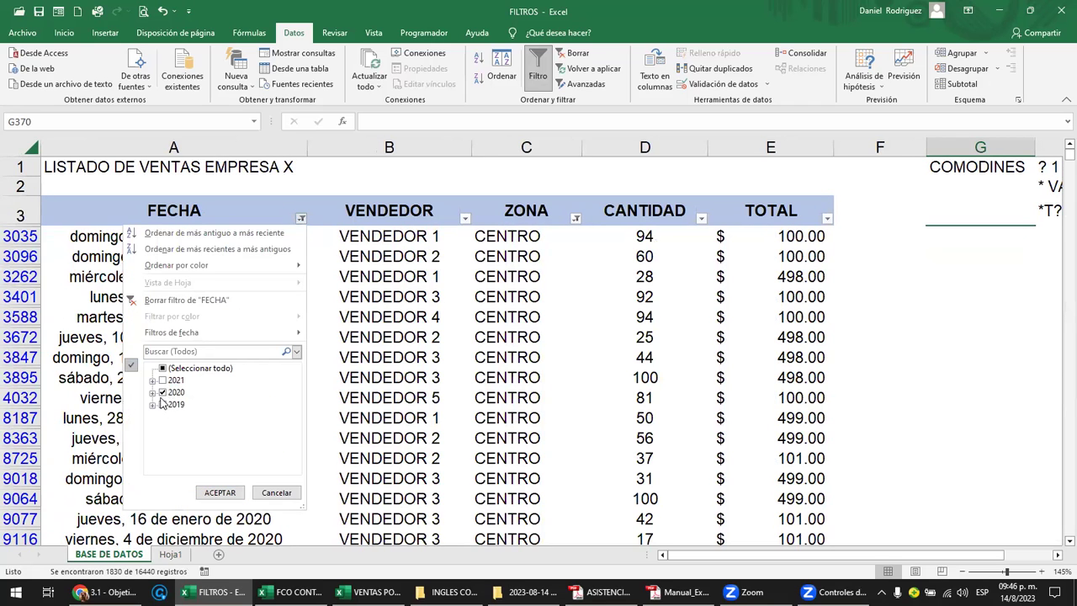
{"action": "left_click", "coordinate": [276, 493]}
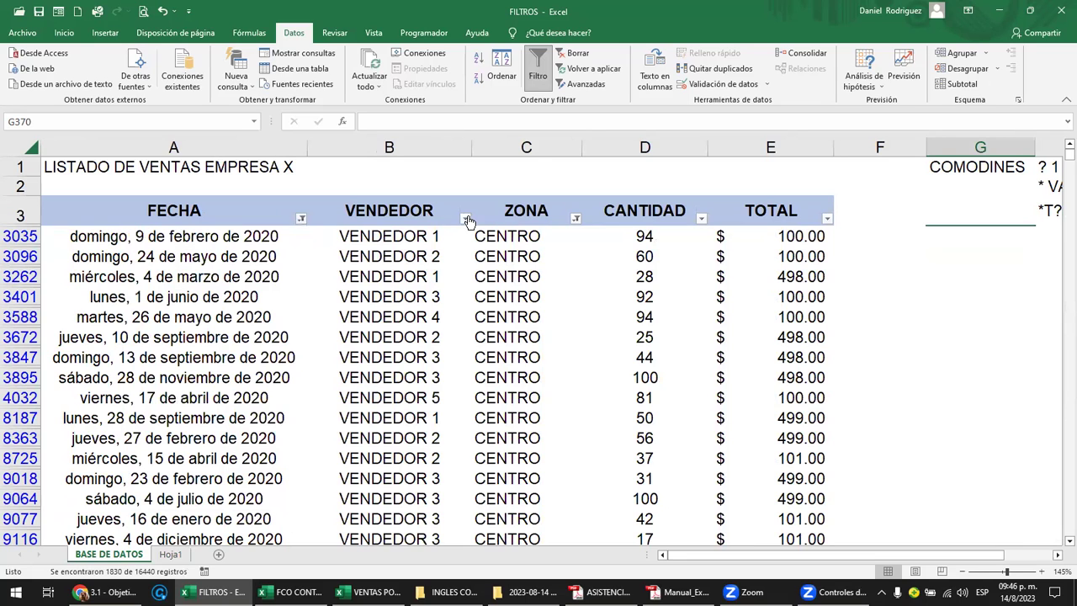
{"action": "left_click", "coordinate": [465, 219]}
{"action": "left_click", "coordinate": [332, 367]}
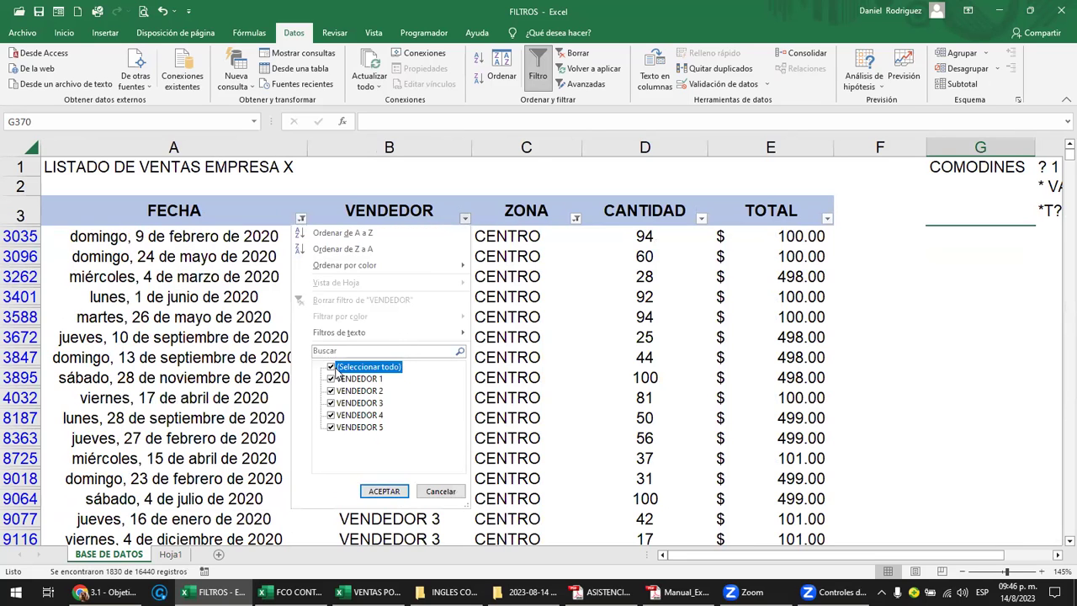
{"action": "left_click", "coordinate": [359, 427]}
{"action": "left_click", "coordinate": [390, 492]}
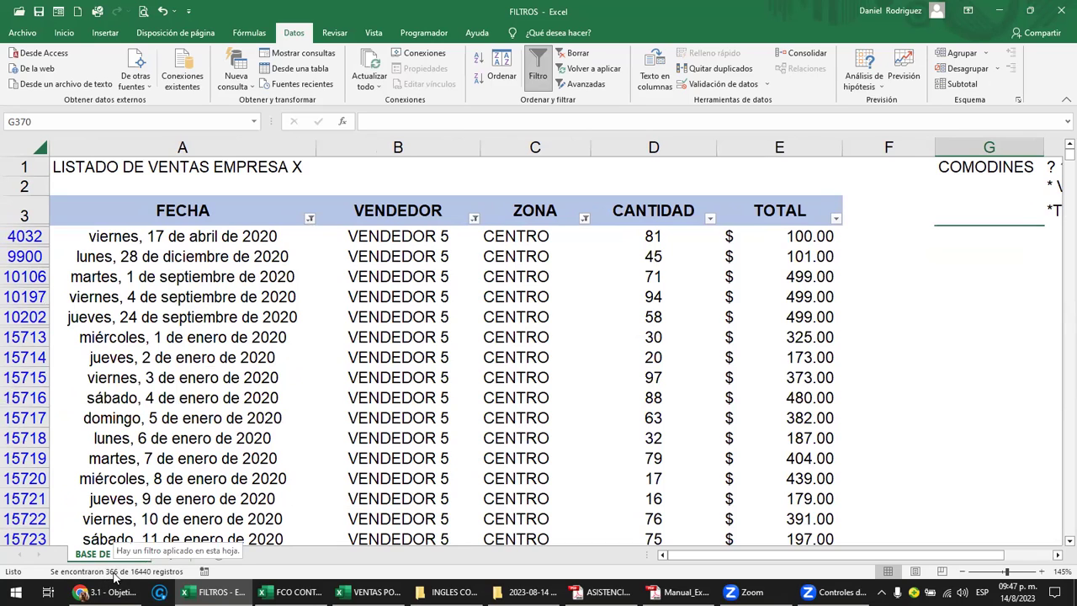
{"action": "left_click", "coordinate": [819, 237]}
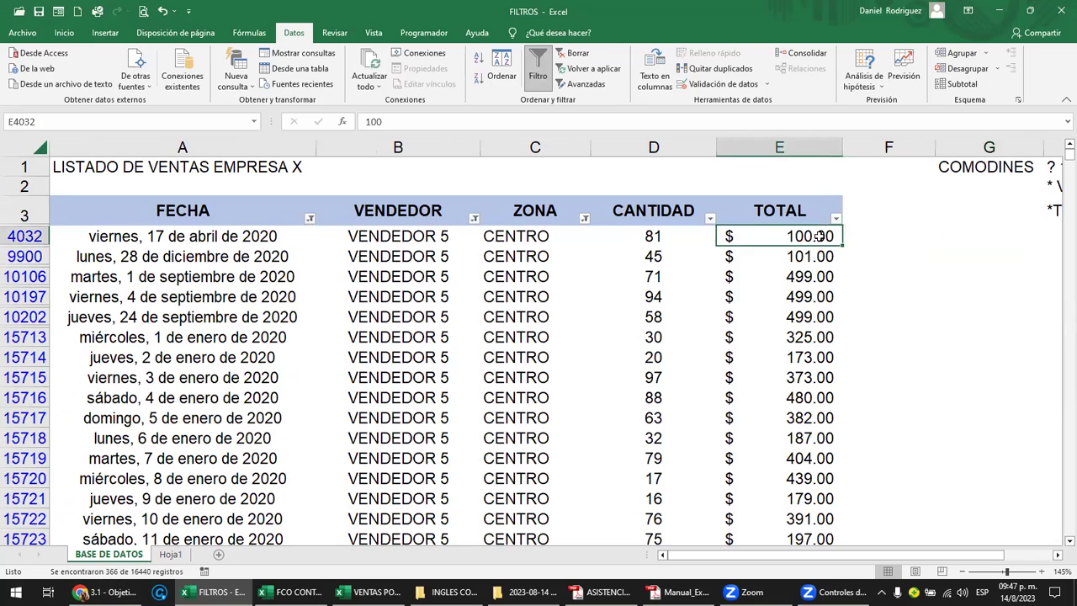
{"action": "left_click_drag", "start_coordinate": [819, 236], "coordinate": [825, 571]}
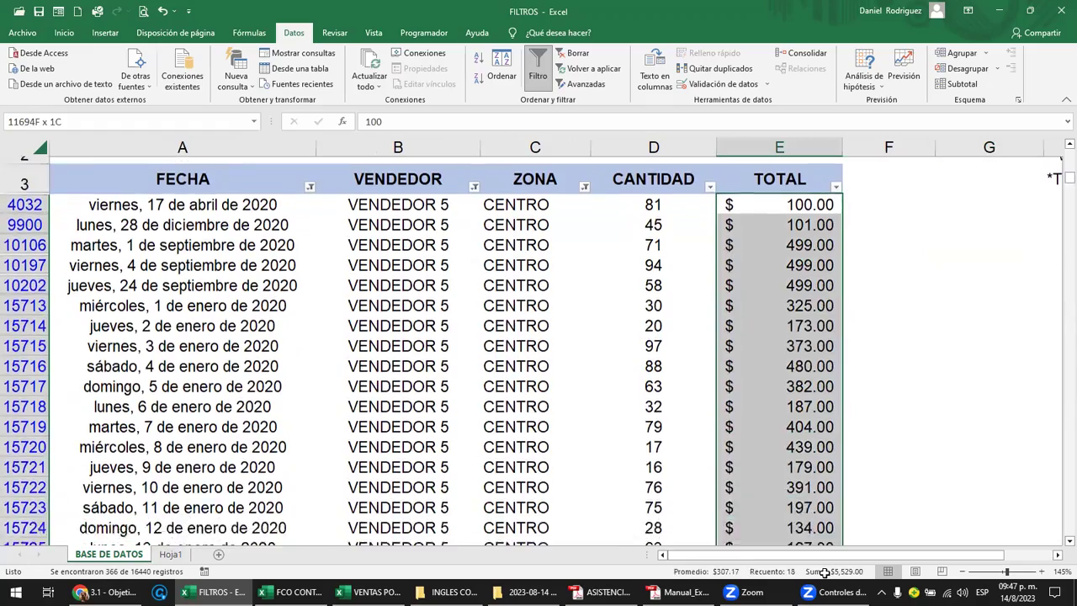
{"action": "left_click_drag", "start_coordinate": [825, 571], "coordinate": [808, 468]}
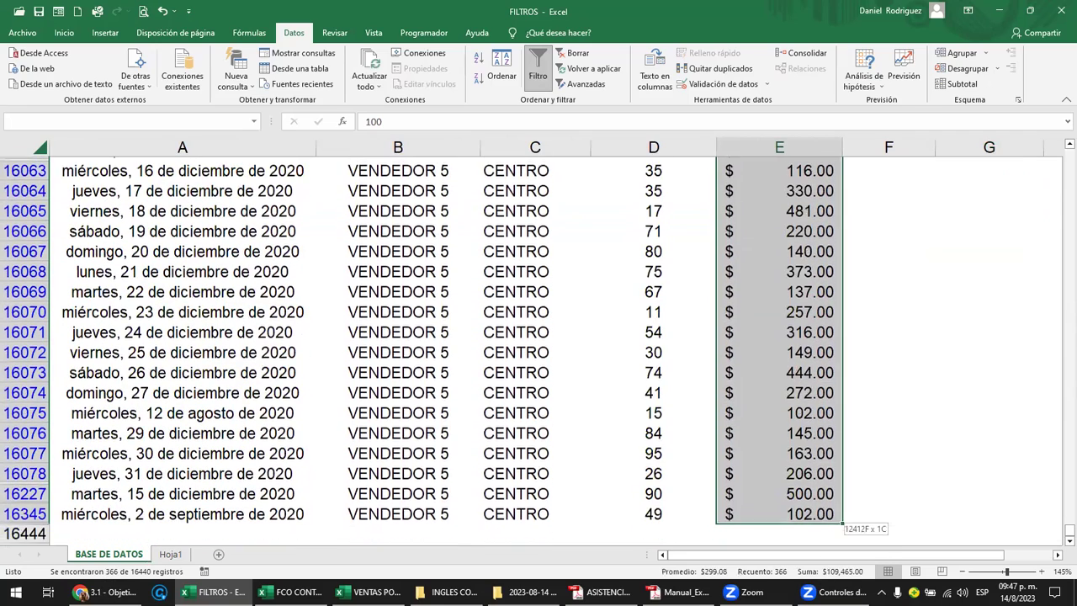
{"action": "left_click_drag", "start_coordinate": [808, 468], "coordinate": [819, 488]}
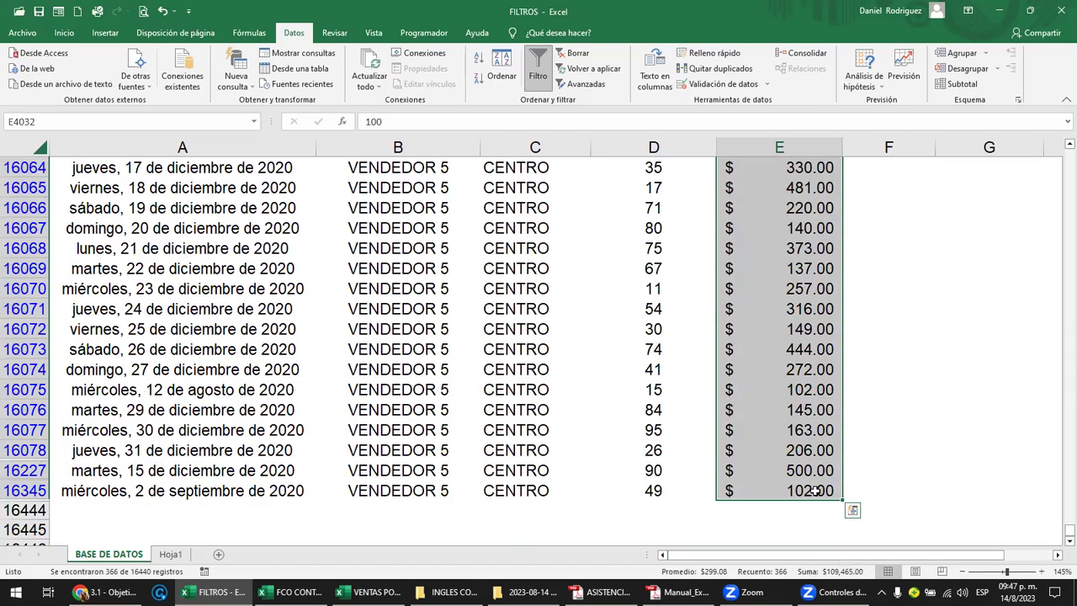
{"action": "scroll", "coordinate": [814, 490], "scroll_direction": "up", "scroll_amount": 8}
{"action": "scroll", "coordinate": [814, 490], "scroll_direction": "up", "scroll_amount": 10}
{"action": "scroll", "coordinate": [815, 490], "scroll_direction": "up", "scroll_amount": 14}
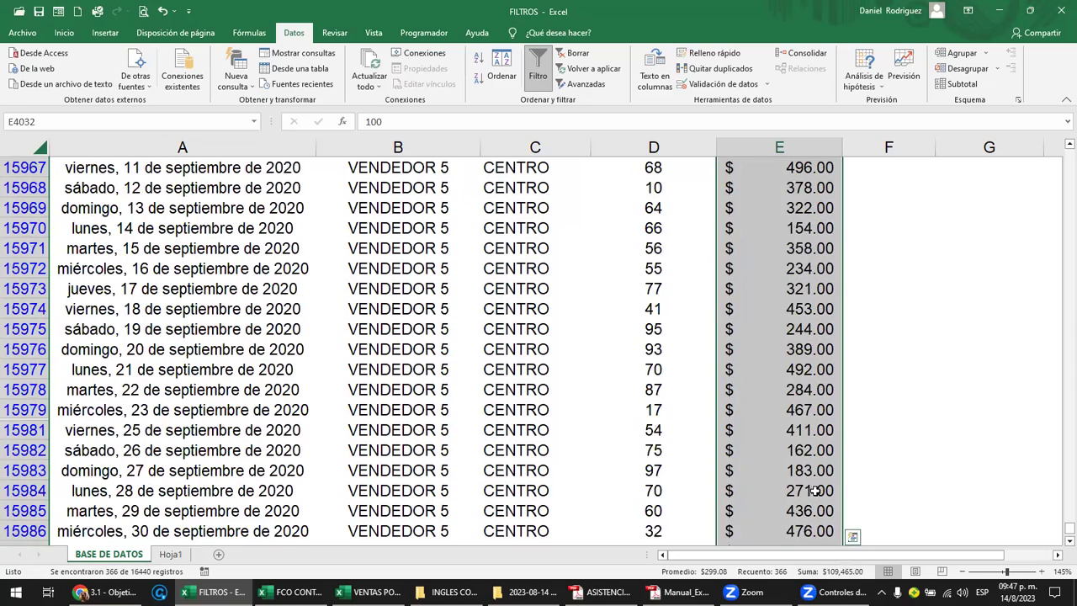
{"action": "mouse_move", "coordinate": [1057, 543]}
{"action": "left_mouse_down"}
{"action": "mouse_move", "coordinate": [1058, 154]}
{"action": "mouse_move", "coordinate": [1057, 570]}
{"action": "mouse_move", "coordinate": [1058, 148]}
{"action": "left_mouse_up"}
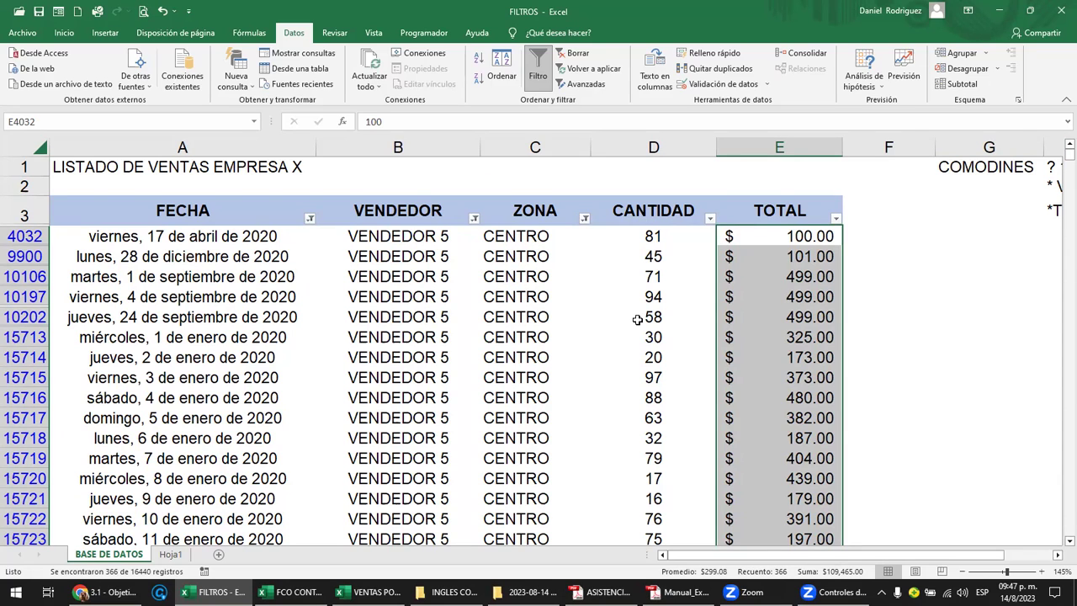
Enter =SUBTOTALES(9;E4032:E16345) in E2 to sum the visible TOTAL values
{"action": "left_click", "coordinate": [780, 186]}
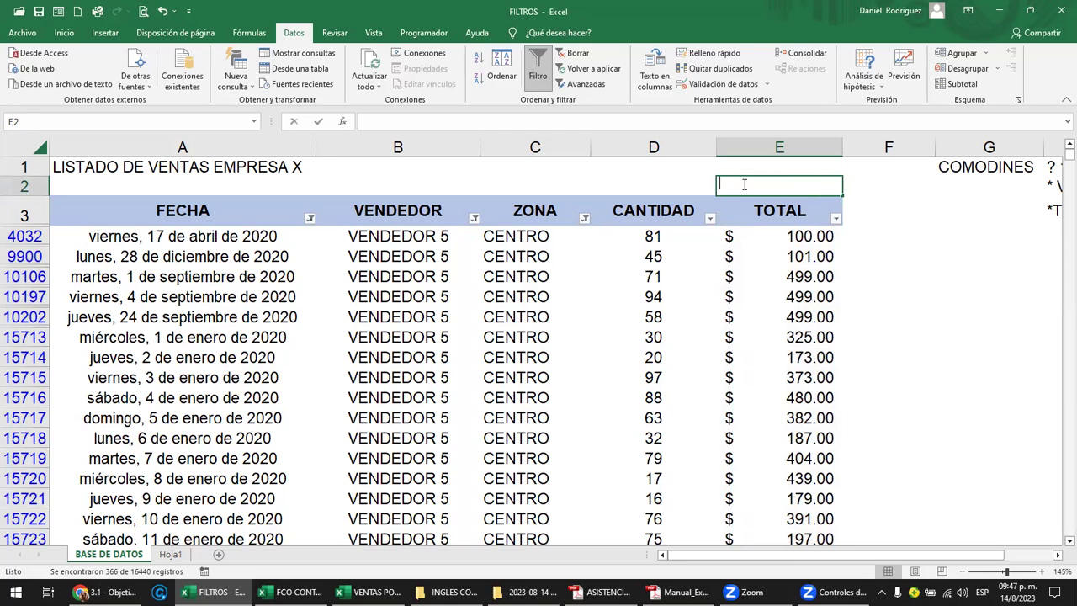
{"action": "type", "text": "=SUA"}
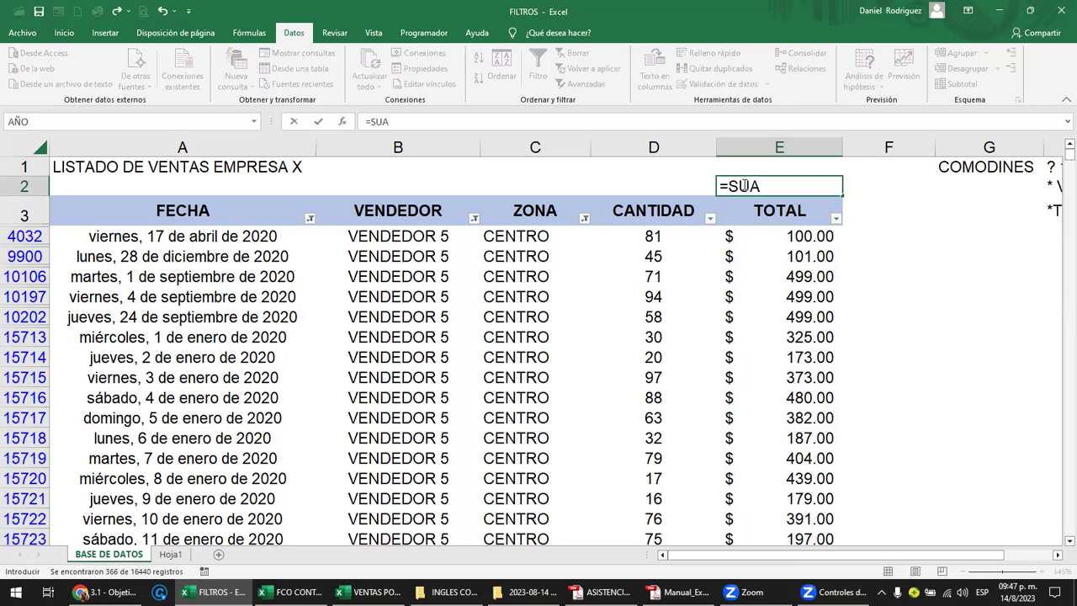
{"action": "key", "text": "BackSpace"}
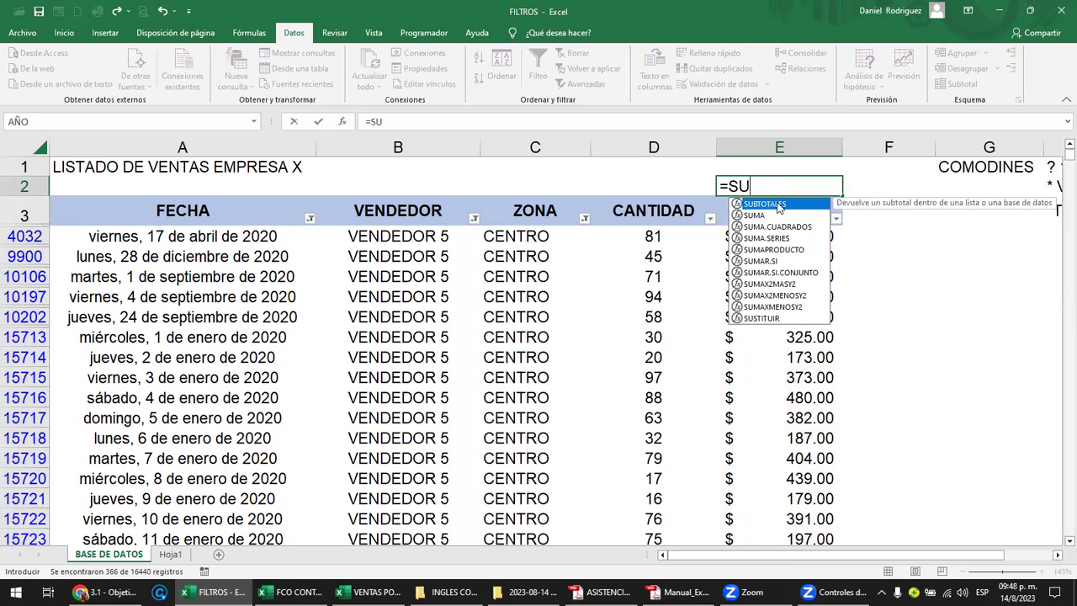
{"action": "double_click", "coordinate": [778, 205]}
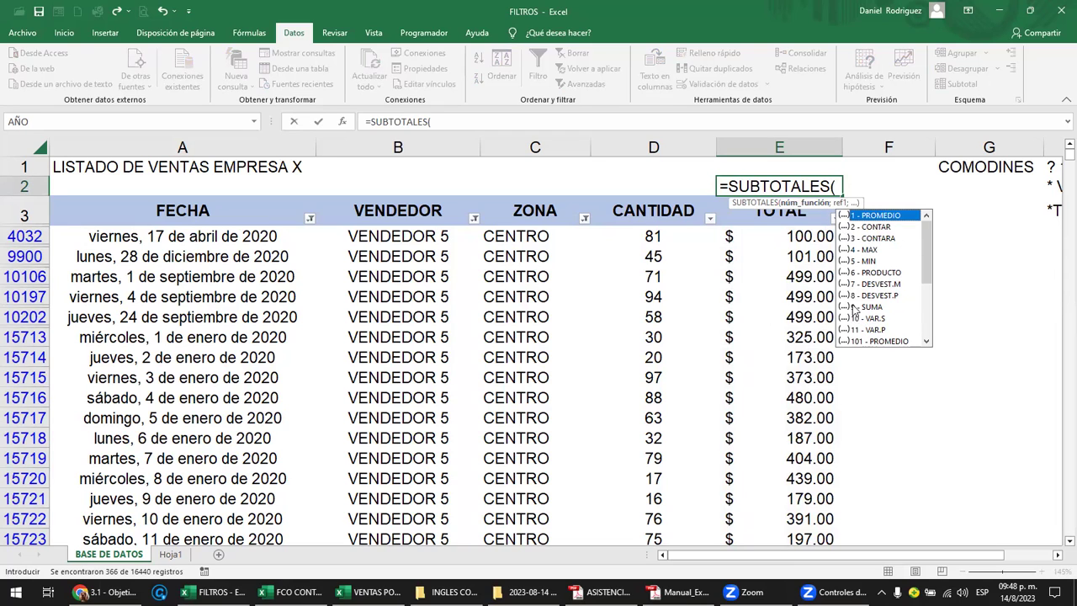
{"action": "type", "text": "9"}
{"action": "type", "text": ";"}
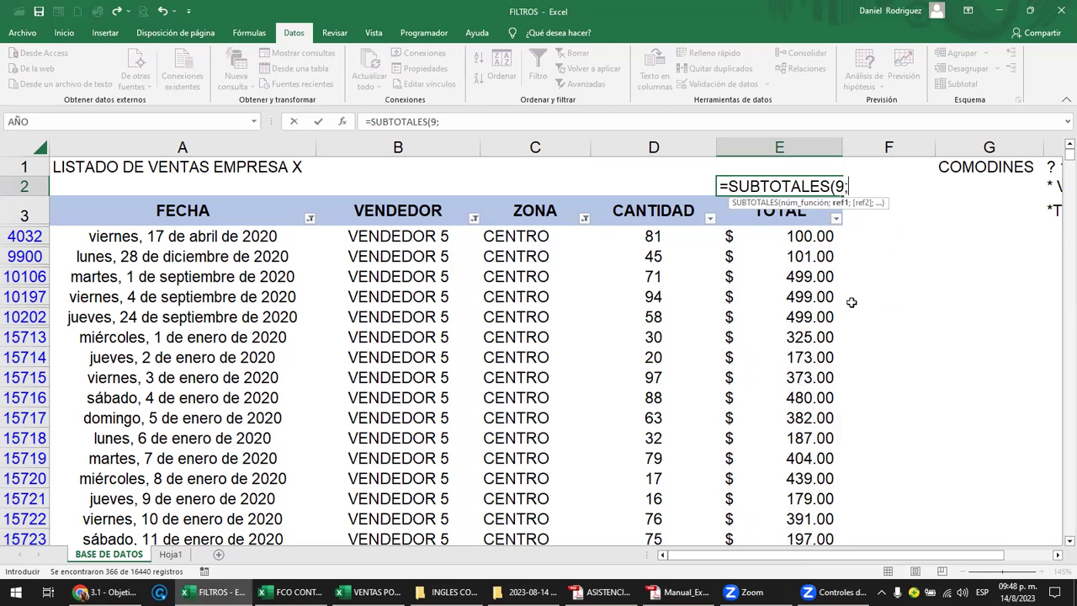
{"action": "mouse_move", "coordinate": [796, 236]}
{"action": "left_mouse_down"}
{"action": "mouse_move", "coordinate": [943, 526]}
{"action": "mouse_move", "coordinate": [810, 521]}
{"action": "mouse_move", "coordinate": [808, 410]}
{"action": "left_mouse_up"}
{"action": "left_click_drag", "start_coordinate": [833, 522], "coordinate": [833, 542]}
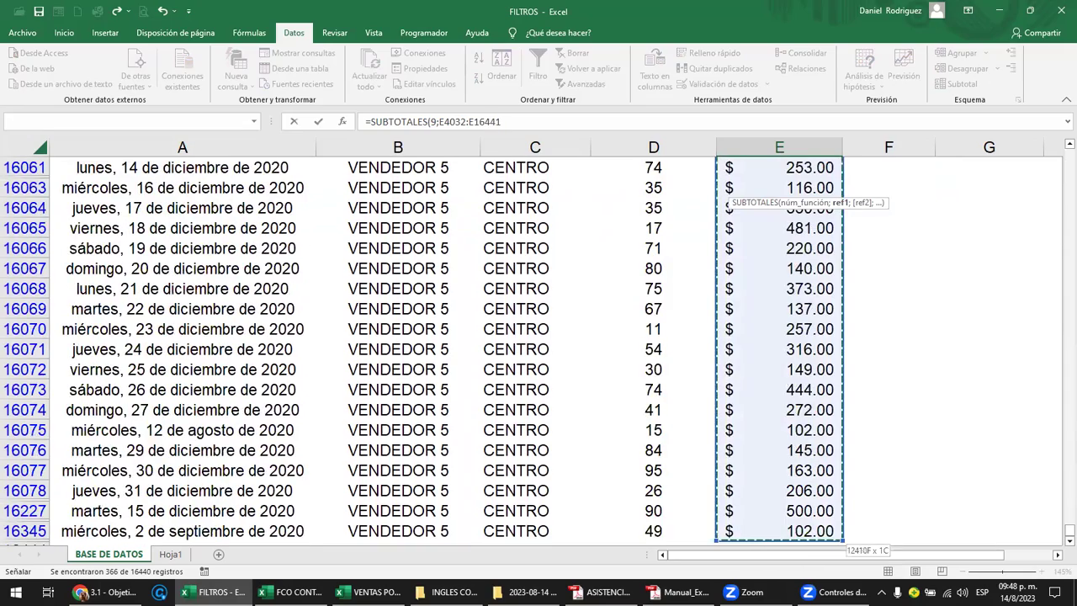
{"action": "left_click_drag", "start_coordinate": [833, 539], "coordinate": [829, 513]}
{"action": "key", "text": "Return"}
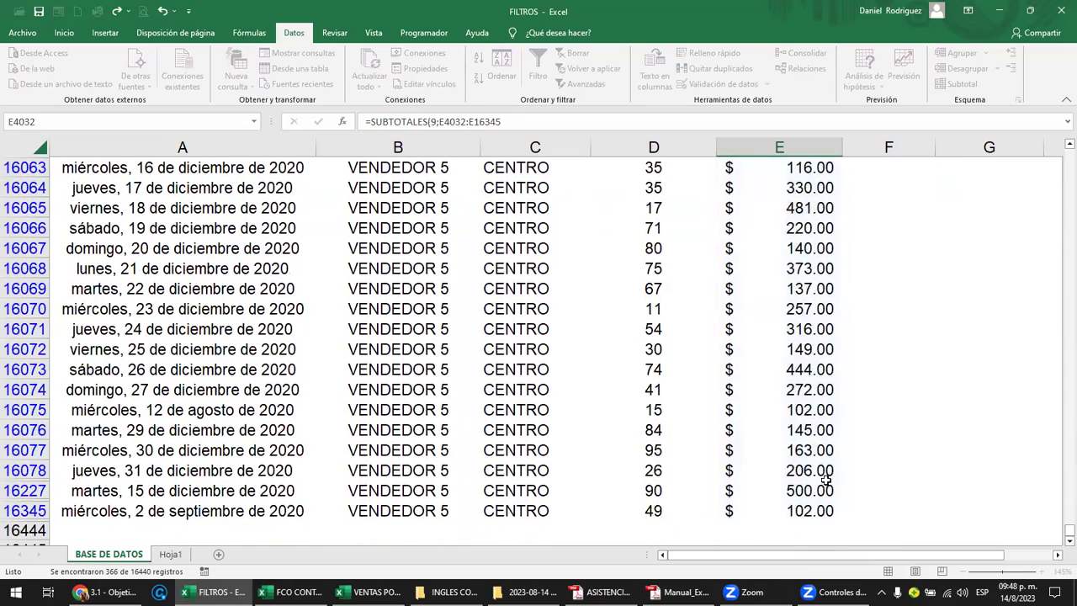
Return to the top and review the E2 formula without changing it
{"action": "key", "text": "Up"}
{"action": "scroll", "coordinate": [826, 480], "scroll_direction": "up", "scroll_amount": 1}
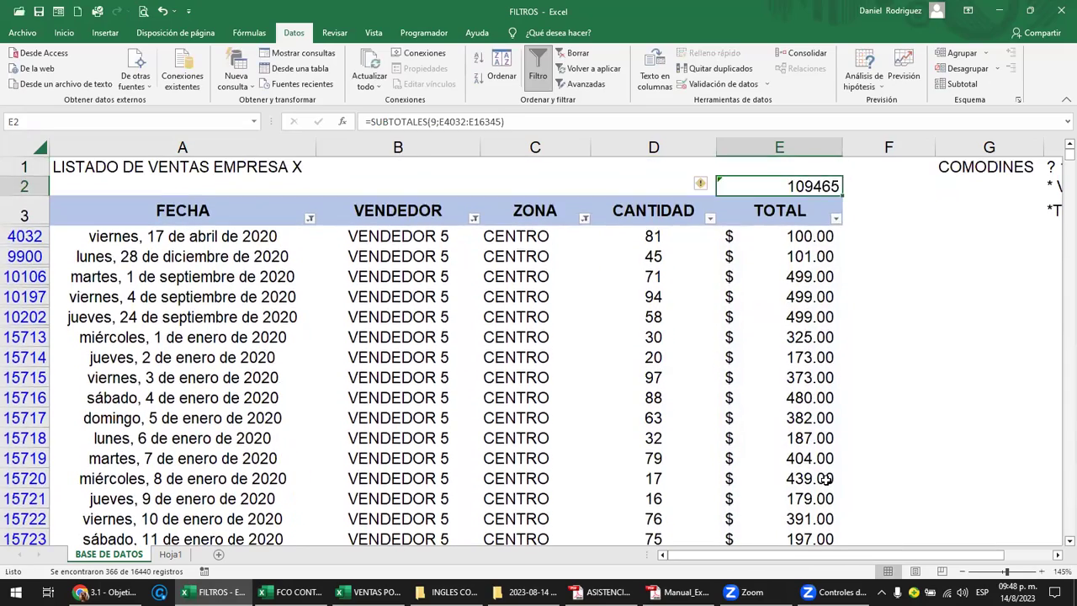
{"action": "key", "text": "F2"}
{"action": "key", "text": "Escape"}
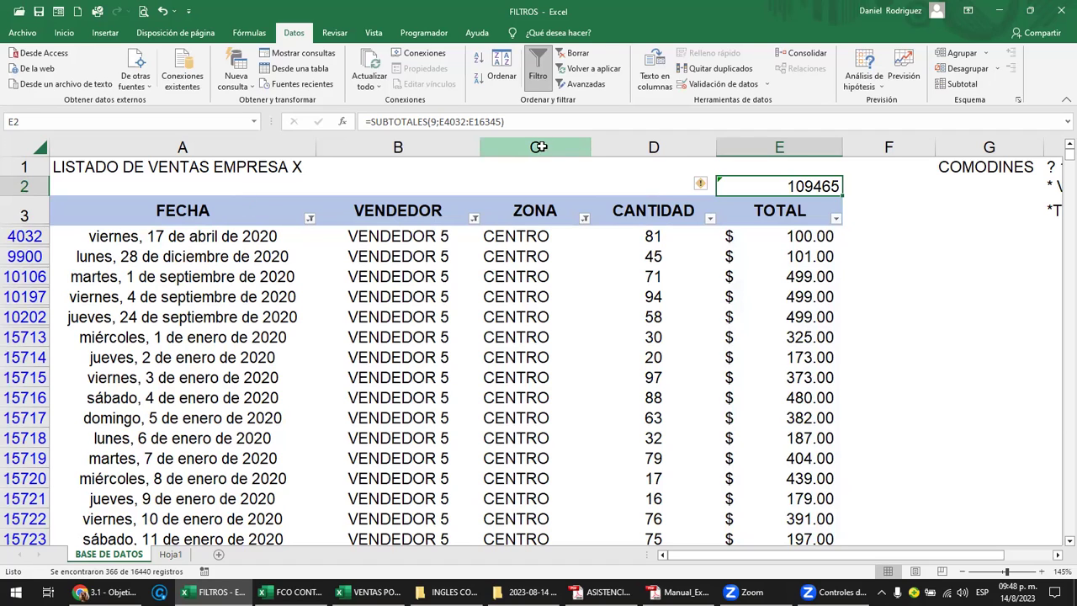
Inspect the filtered ZONA, FECHA and VENDEDOR columns and their first entries
{"action": "left_click", "coordinate": [541, 146]}
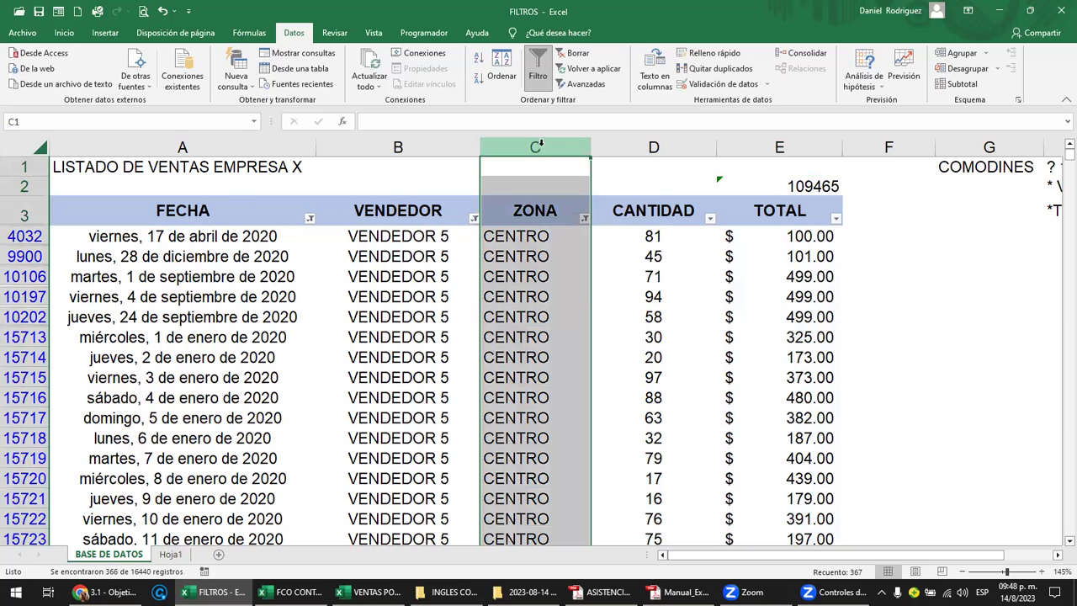
{"action": "left_click", "coordinate": [202, 147]}
{"action": "left_click", "coordinate": [429, 141]}
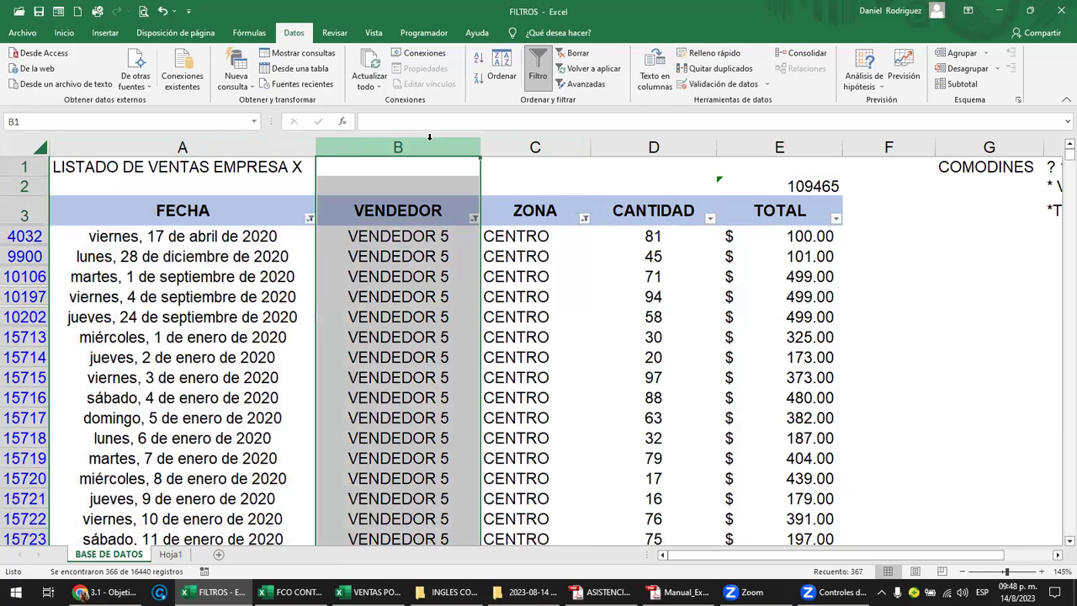
{"action": "left_click", "coordinate": [404, 237]}
{"action": "key", "text": "shift+Down"}
{"action": "key", "text": "shift+Down"}
{"action": "left_click", "coordinate": [405, 236]}
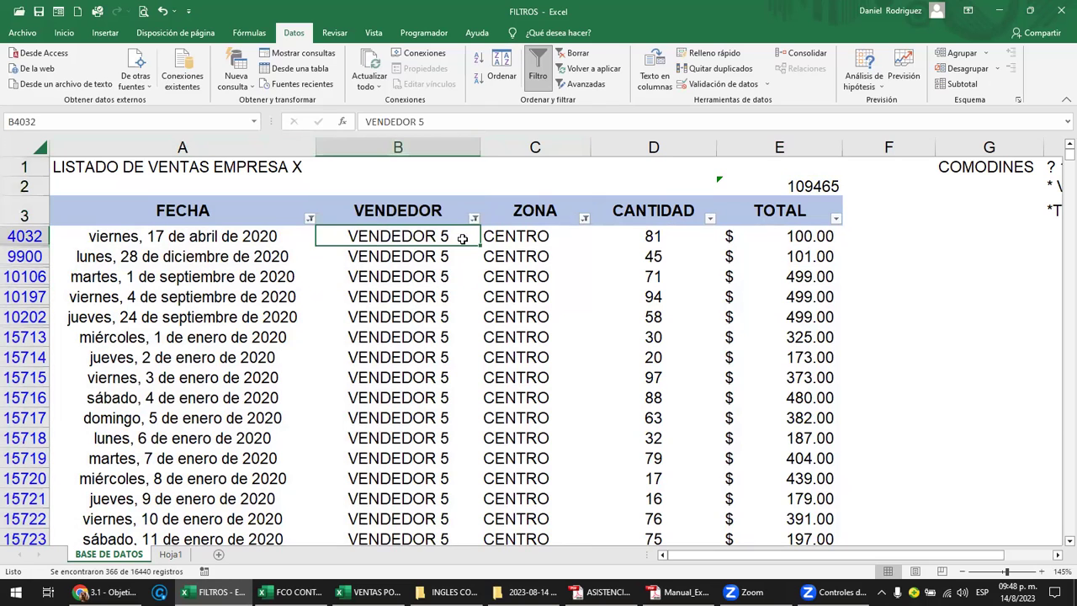
{"action": "left_click", "coordinate": [499, 232]}
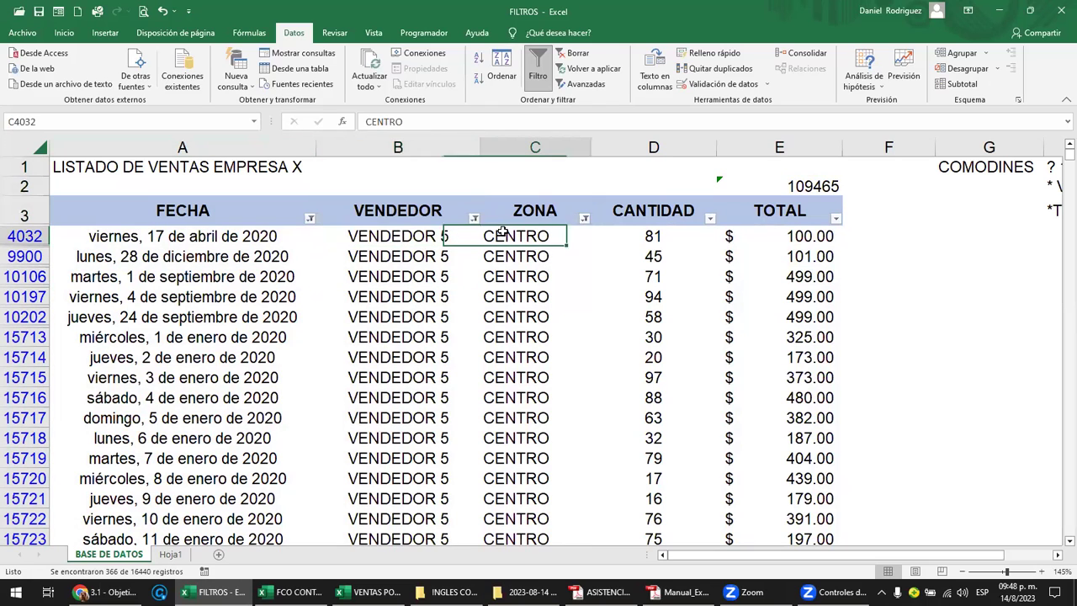
{"action": "left_click", "coordinate": [206, 229]}
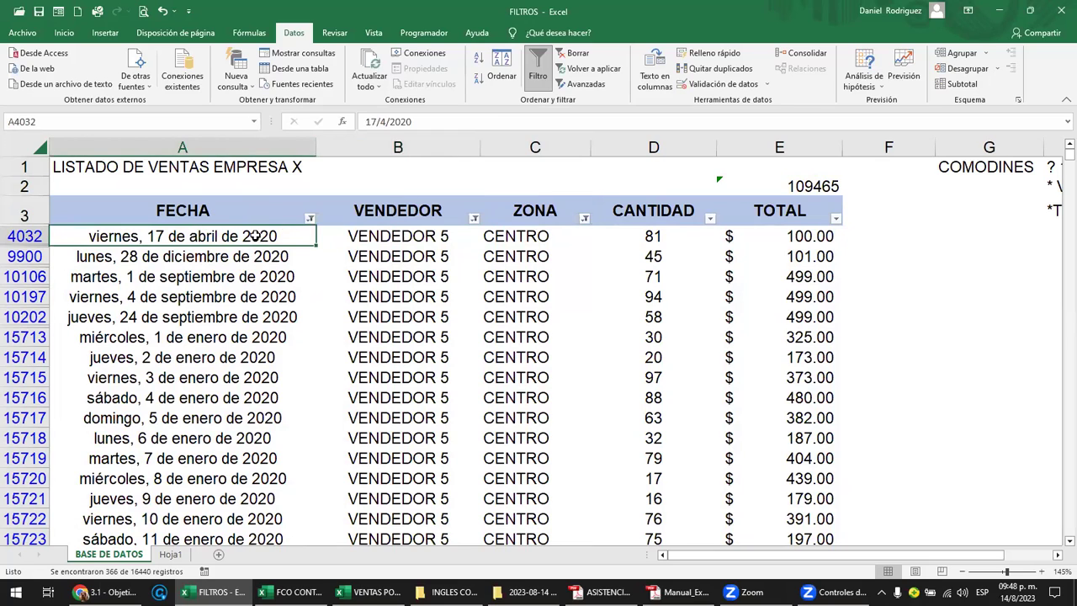
{"action": "left_click", "coordinate": [398, 238]}
Show the TOTAL column's filter menu with its Filtros de número choices
{"action": "left_click", "coordinate": [491, 223]}
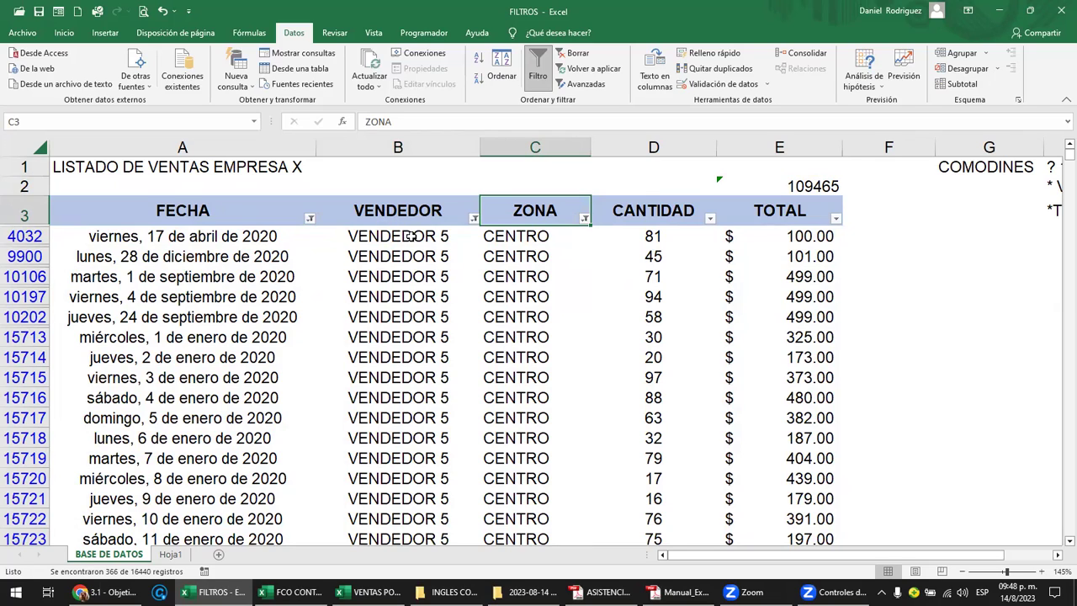
{"action": "left_click", "coordinate": [797, 212]}
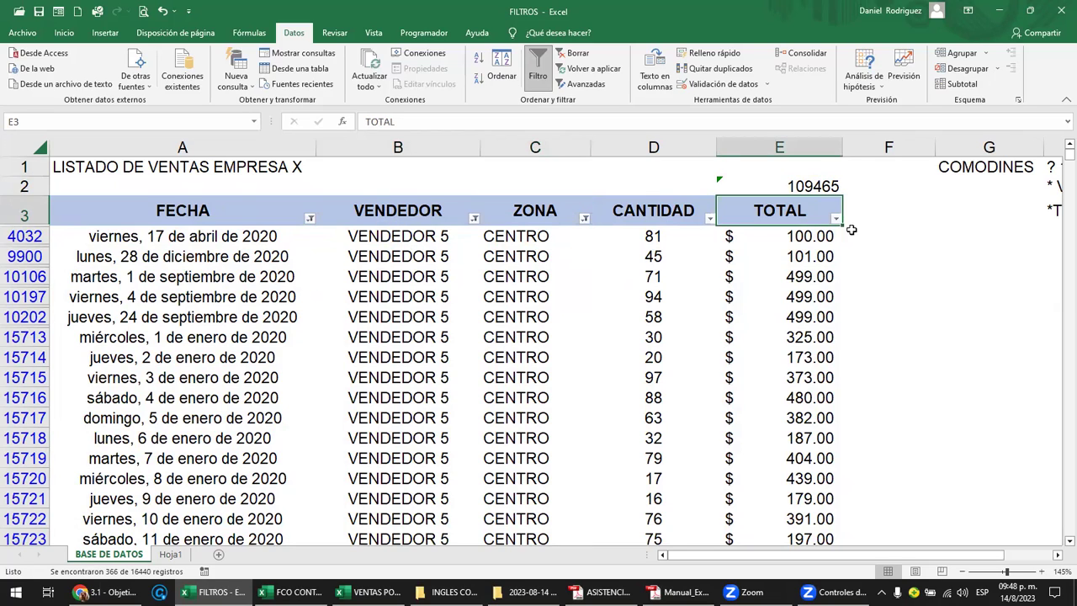
{"action": "left_click", "coordinate": [837, 218]}
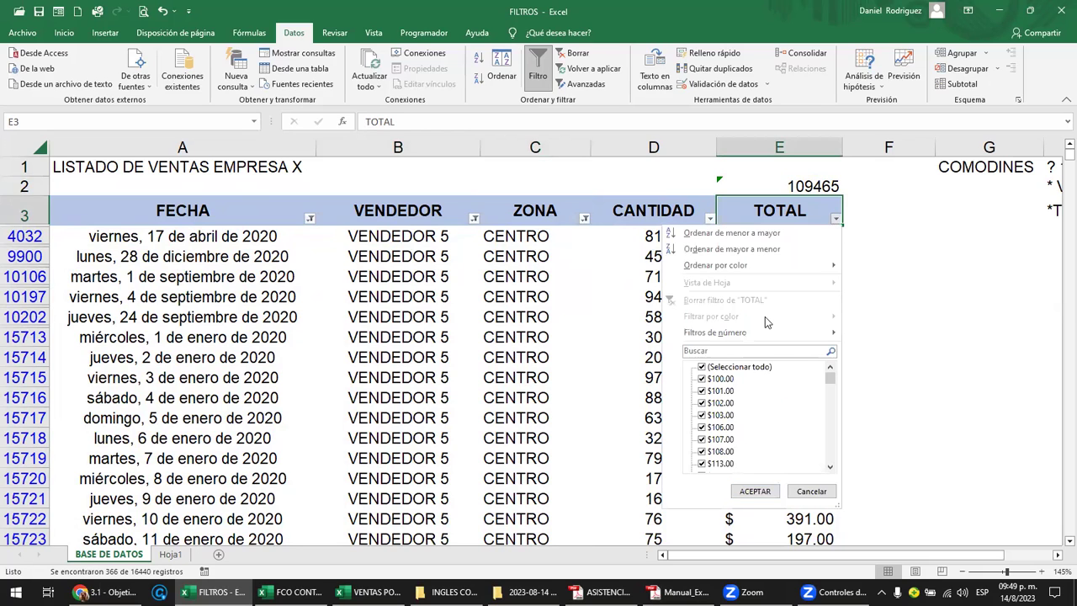
{"action": "mouse_move", "coordinate": [716, 332]}
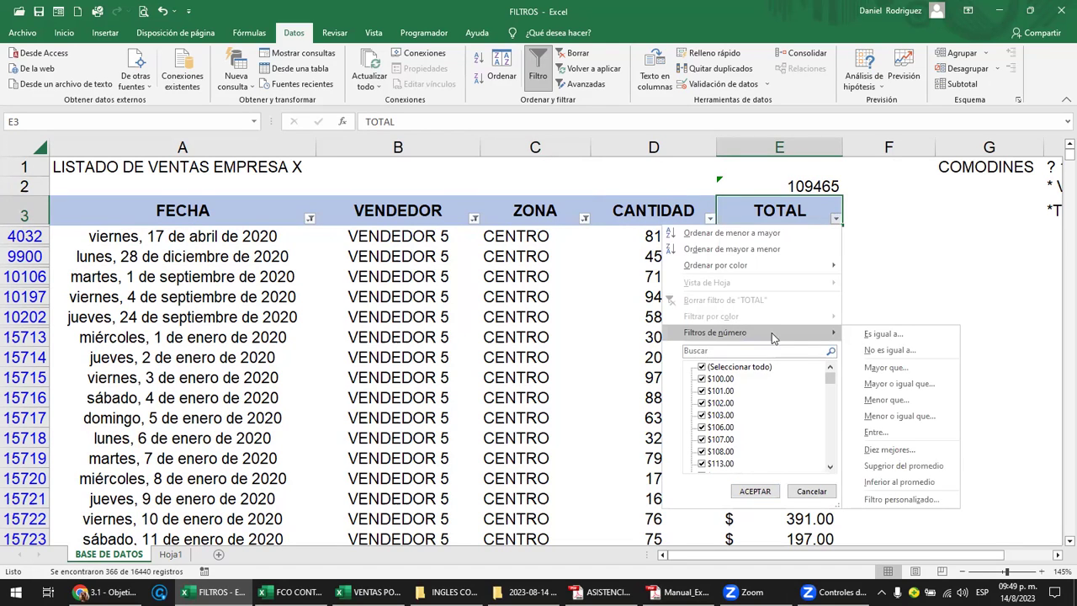
Filter TOTAL to values greater than 300 and check E2 now shows 71958
{"action": "left_click", "coordinate": [889, 369]}
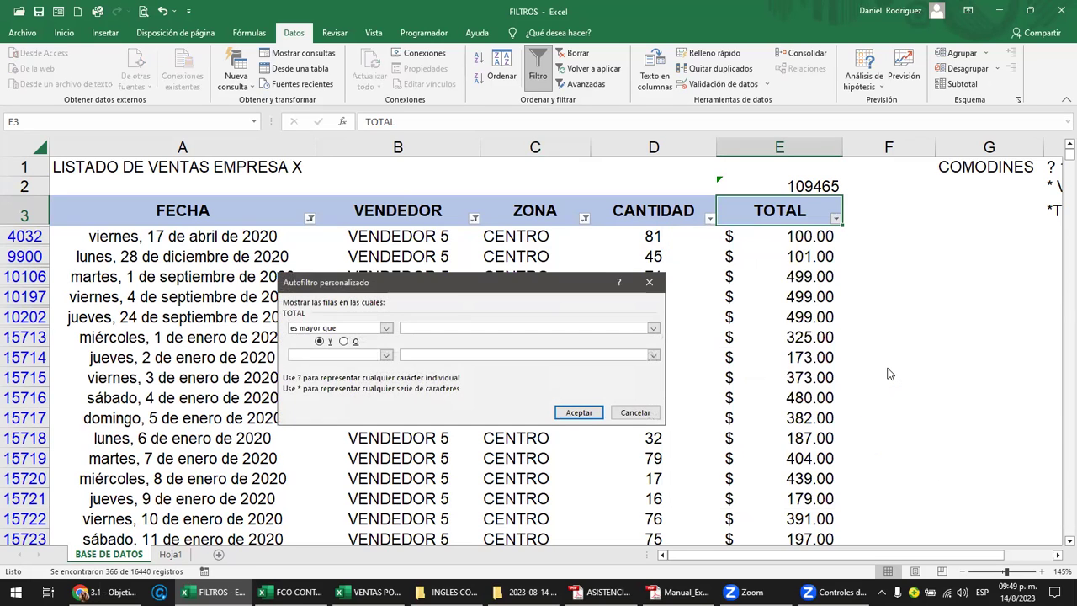
{"action": "type", "text": "300"}
{"action": "left_click", "coordinate": [578, 413]}
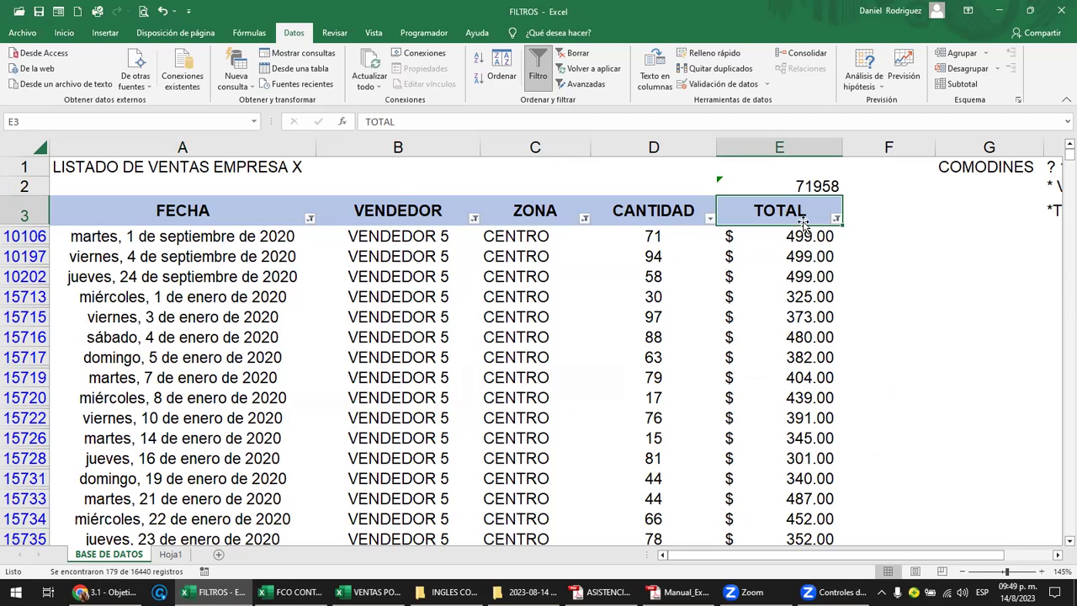
{"action": "mouse_move", "coordinate": [810, 237]}
{"action": "left_mouse_down"}
{"action": "mouse_move", "coordinate": [841, 522]}
{"action": "mouse_move", "coordinate": [821, 531]}
{"action": "left_mouse_up"}
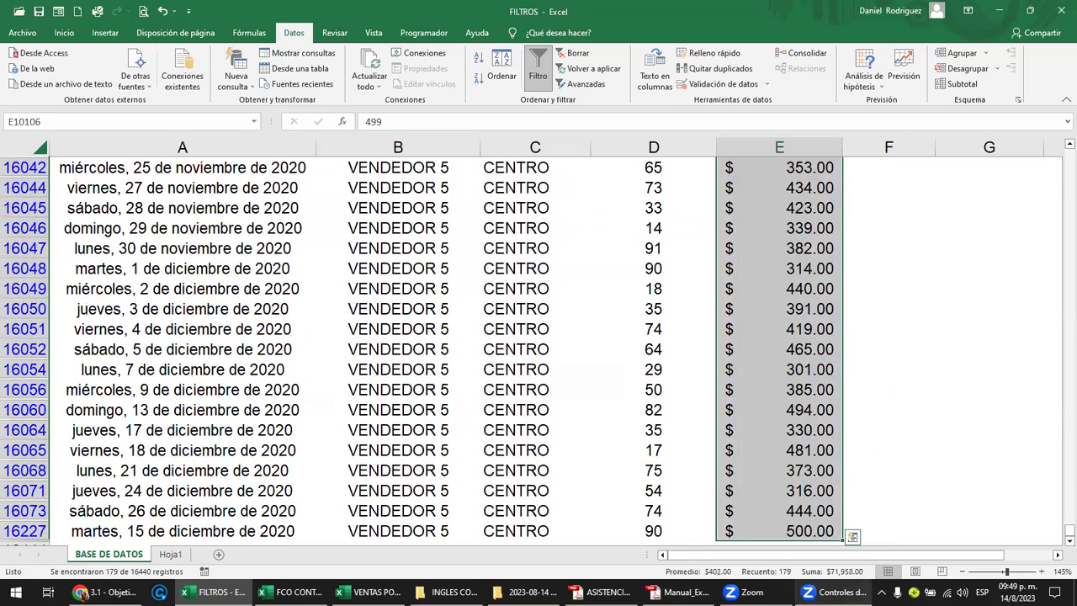
{"action": "scroll", "coordinate": [953, 398], "scroll_direction": "up", "scroll_amount": 1}
{"action": "scroll", "coordinate": [979, 379], "scroll_direction": "up", "scroll_amount": 4}
{"action": "scroll", "coordinate": [979, 380], "scroll_direction": "up", "scroll_amount": 2}
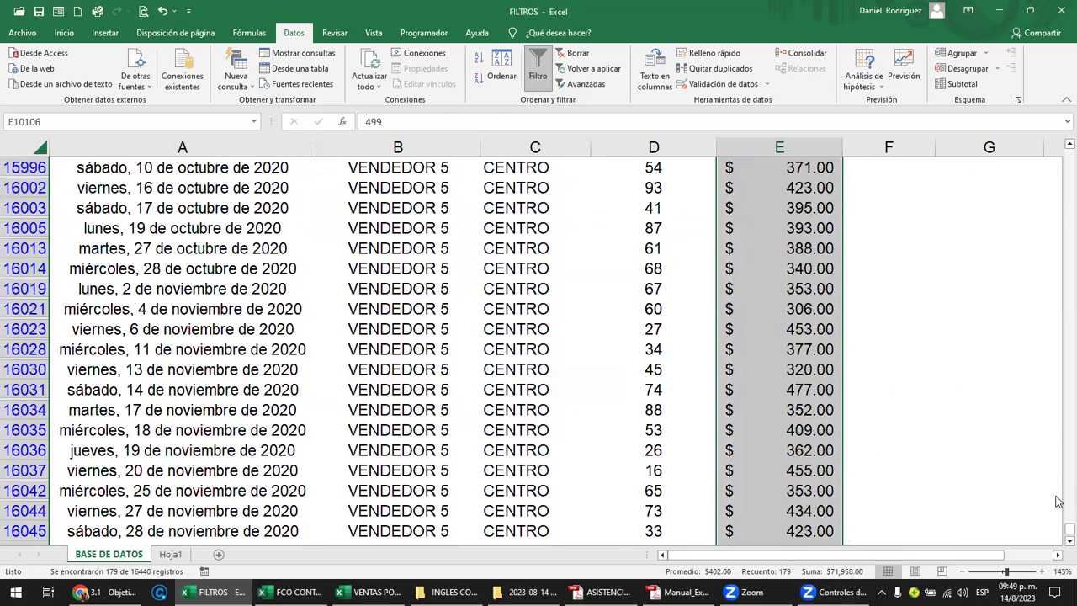
{"action": "key", "text": "ctrl+Home"}
{"action": "left_click", "coordinate": [801, 187]}
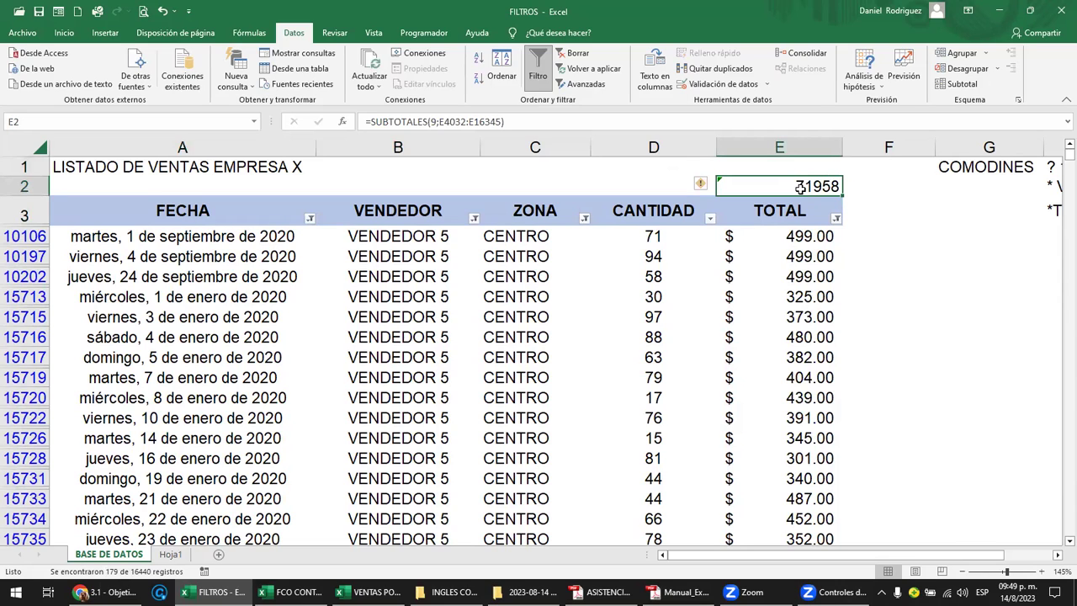
Turn off the AutoFilter with Ctrl+Shift+L, clearing the FECHA, VENDEDOR, ZONA and TOTAL filters
{"action": "left_click", "coordinate": [930, 250]}
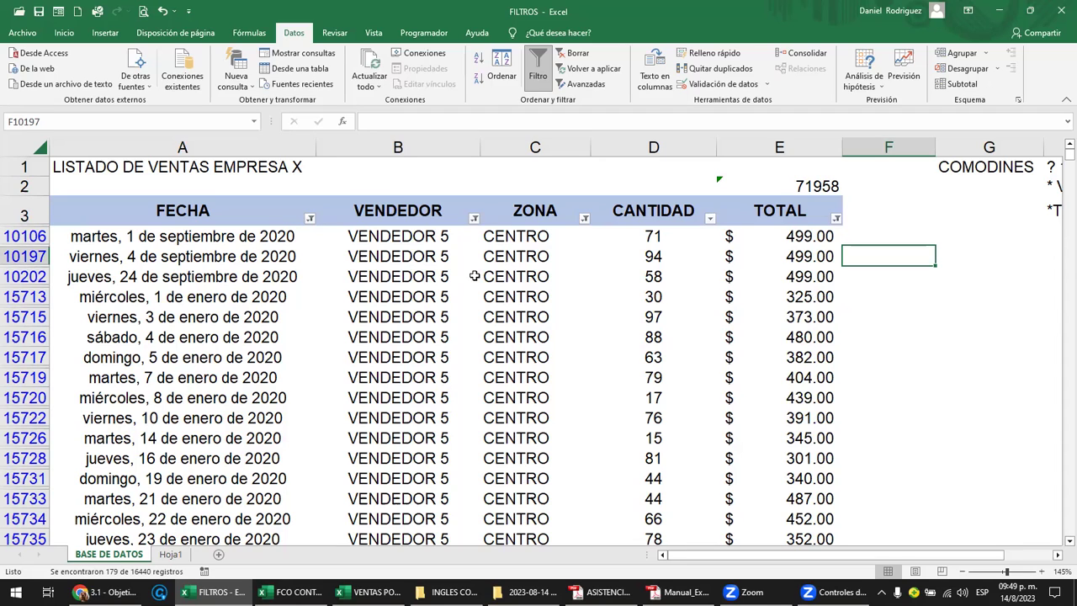
{"action": "left_click", "coordinate": [220, 214]}
{"action": "left_click", "coordinate": [235, 150]}
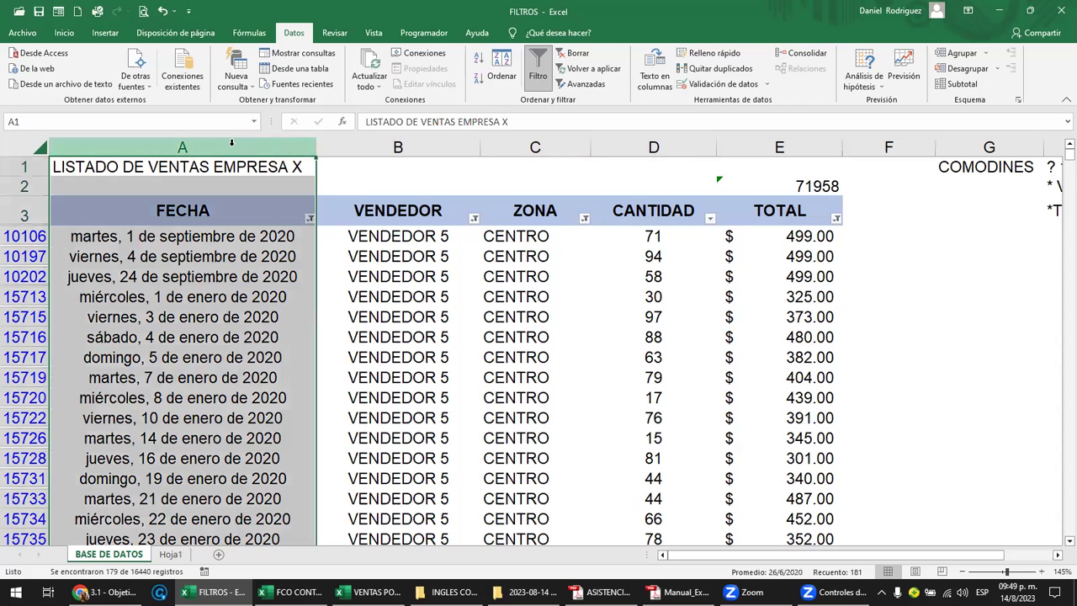
{"action": "left_click", "coordinate": [392, 148]}
{"action": "left_click", "coordinate": [547, 148]}
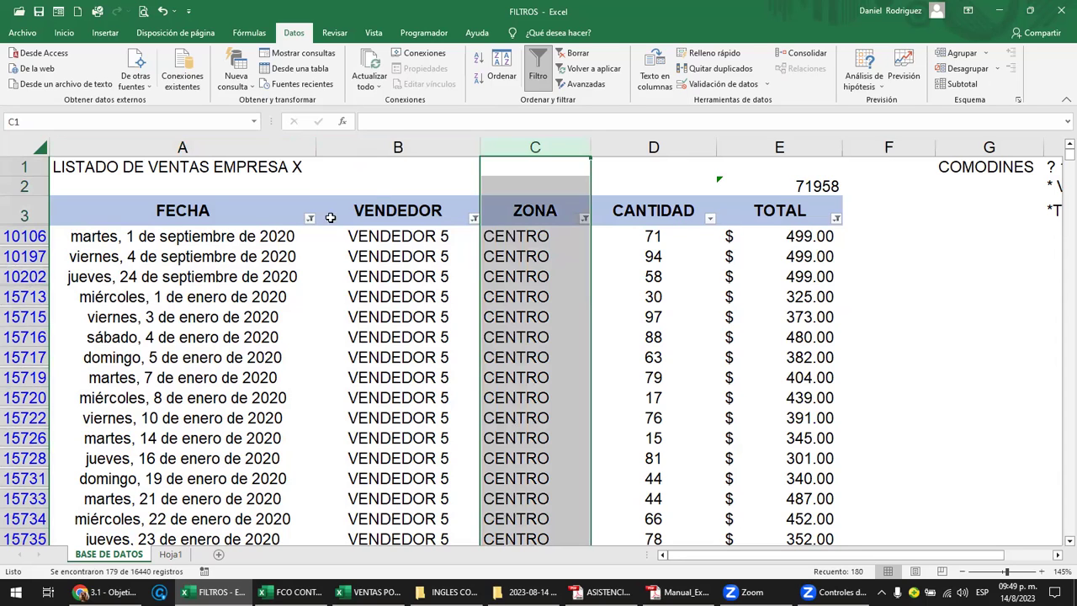
{"action": "left_click", "coordinate": [264, 218]}
{"action": "left_click", "coordinate": [421, 221]}
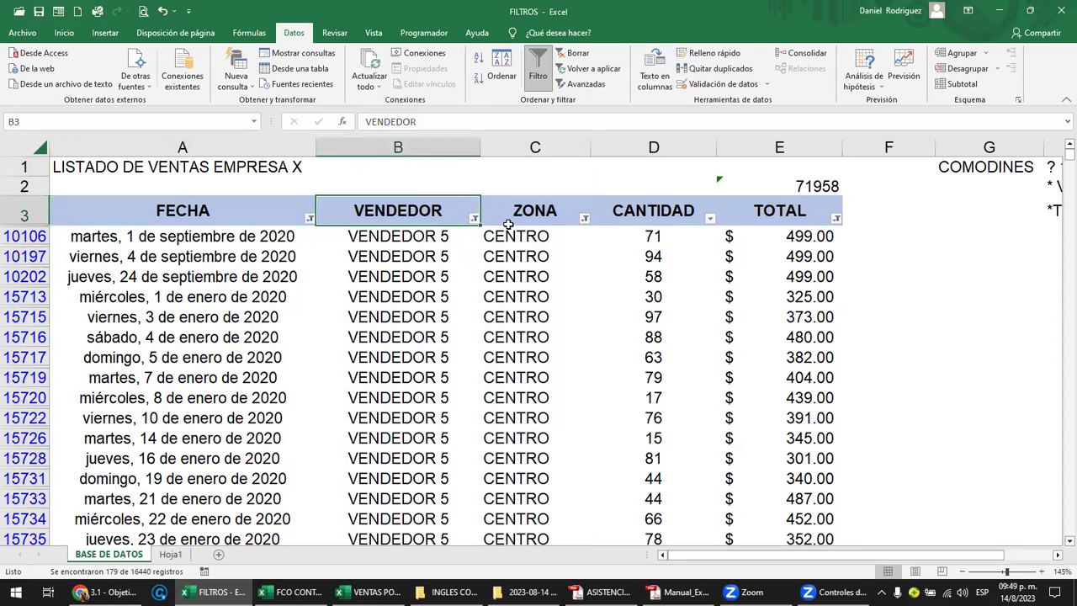
{"action": "left_click", "coordinate": [520, 217]}
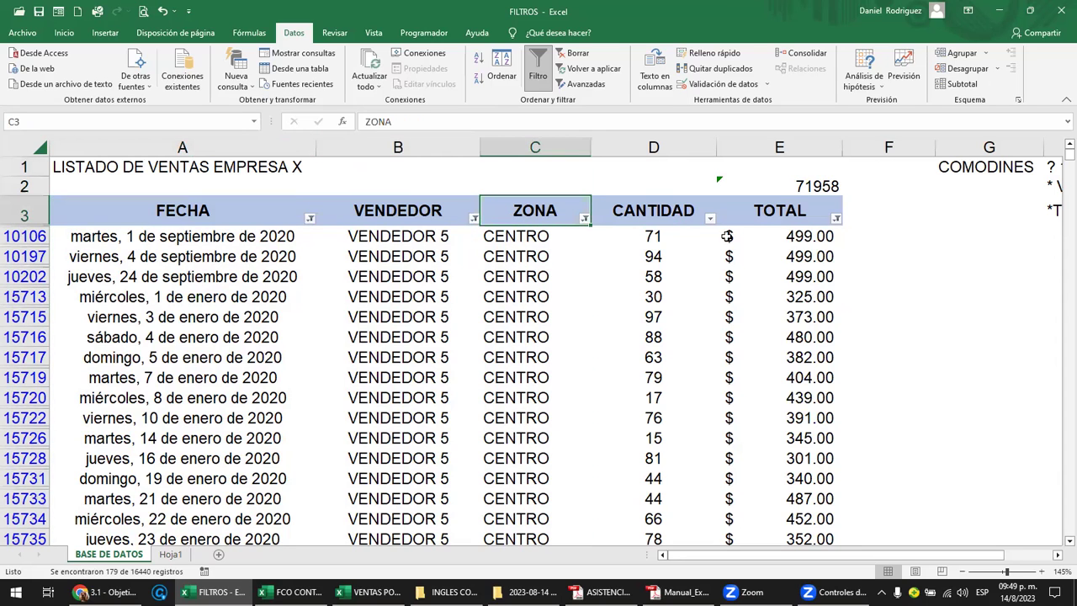
{"action": "left_click", "coordinate": [787, 218]}
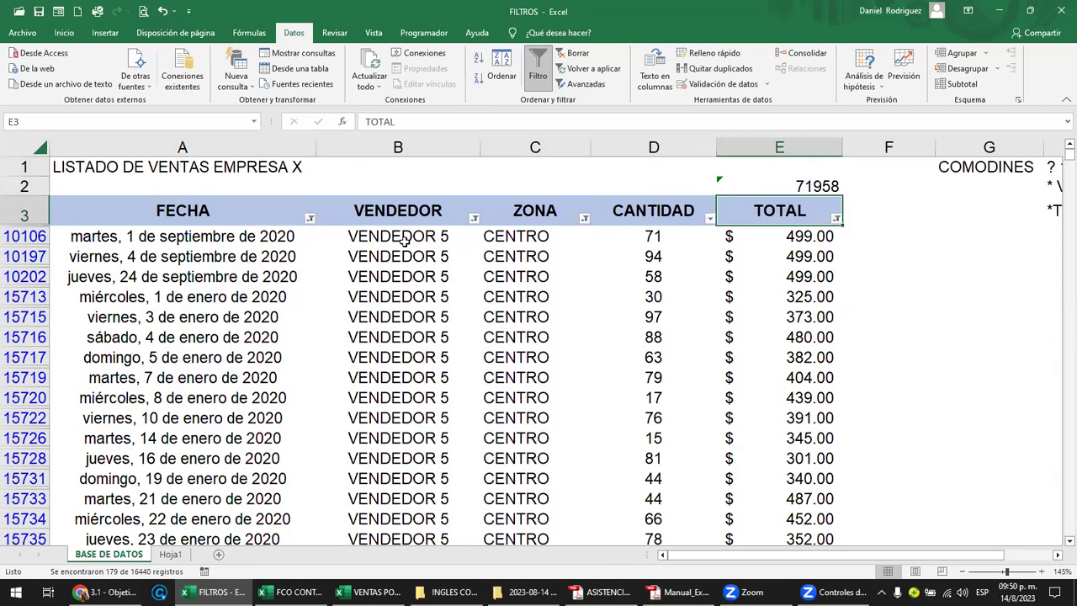
{"action": "left_click", "coordinate": [191, 213]}
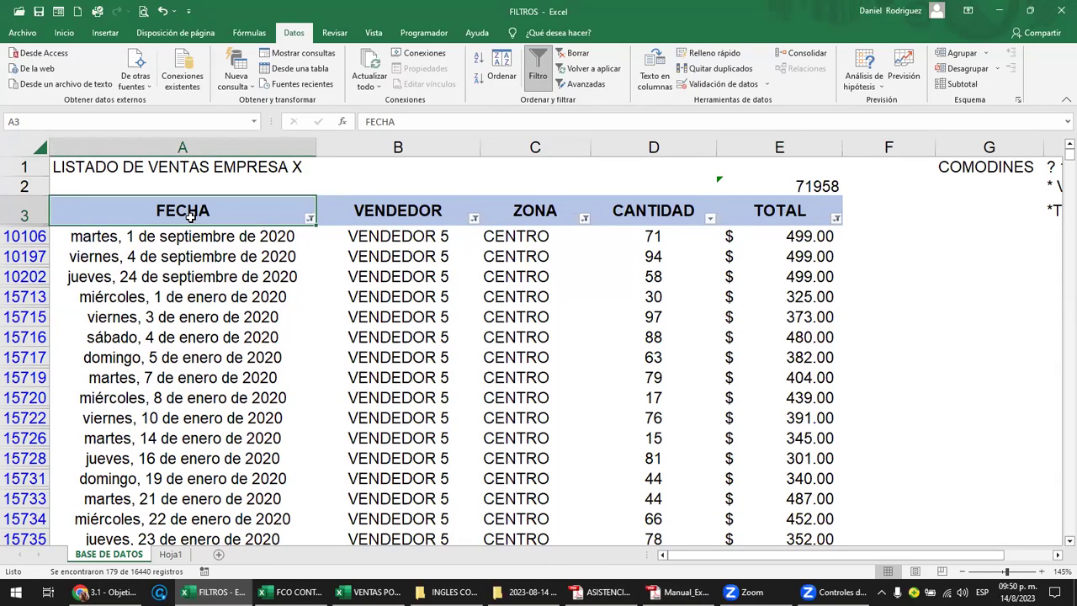
{"action": "key", "text": "ctrl+shift+l"}
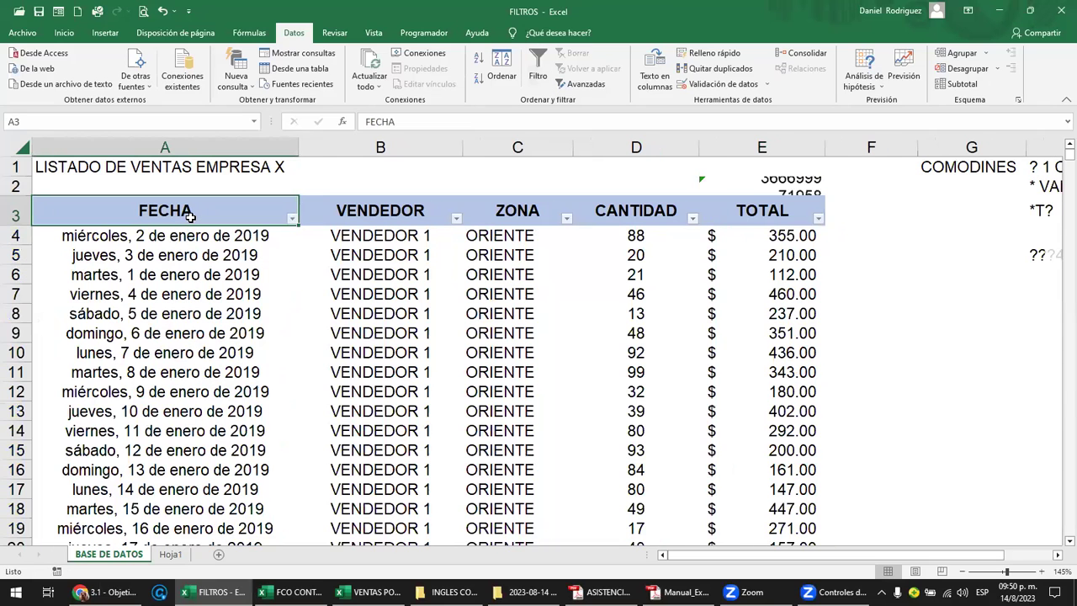
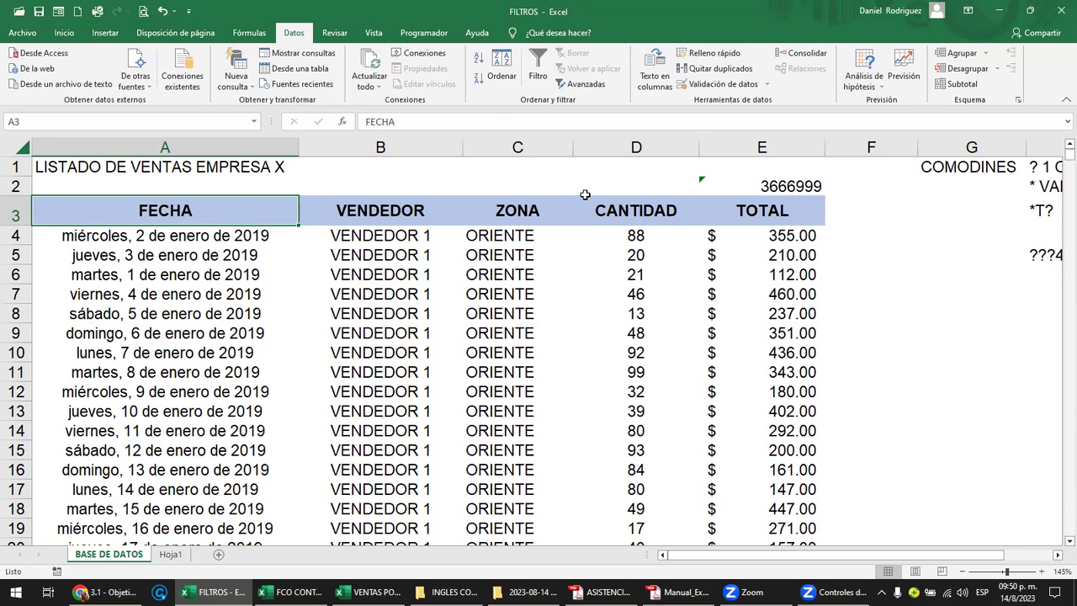
Change E2's SUBTOTALES formula range from E4032:E16345 to E4:E16443
{"action": "left_click", "coordinate": [756, 187]}
{"action": "key", "text": "F2"}
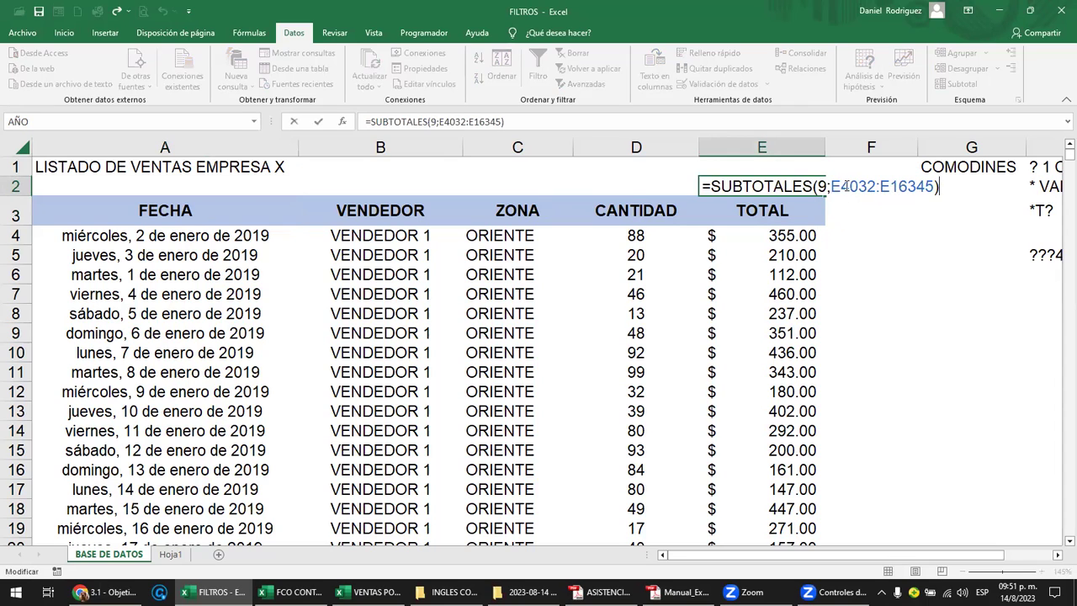
{"action": "left_click_drag", "start_coordinate": [832, 187], "coordinate": [933, 195]}
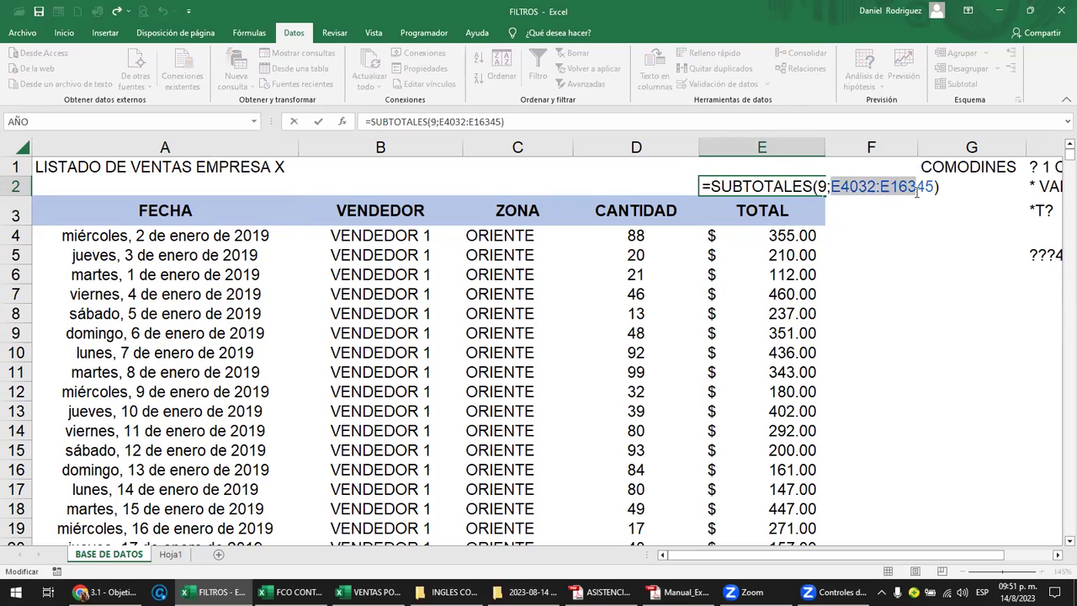
{"action": "key", "text": "BackSpace"}
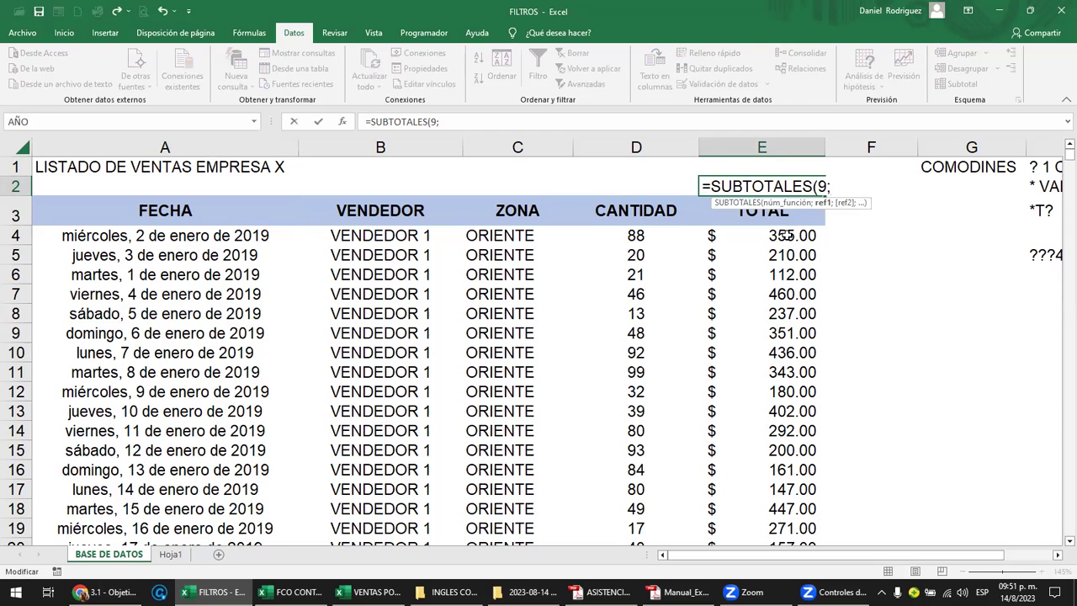
{"action": "left_click", "coordinate": [783, 235]}
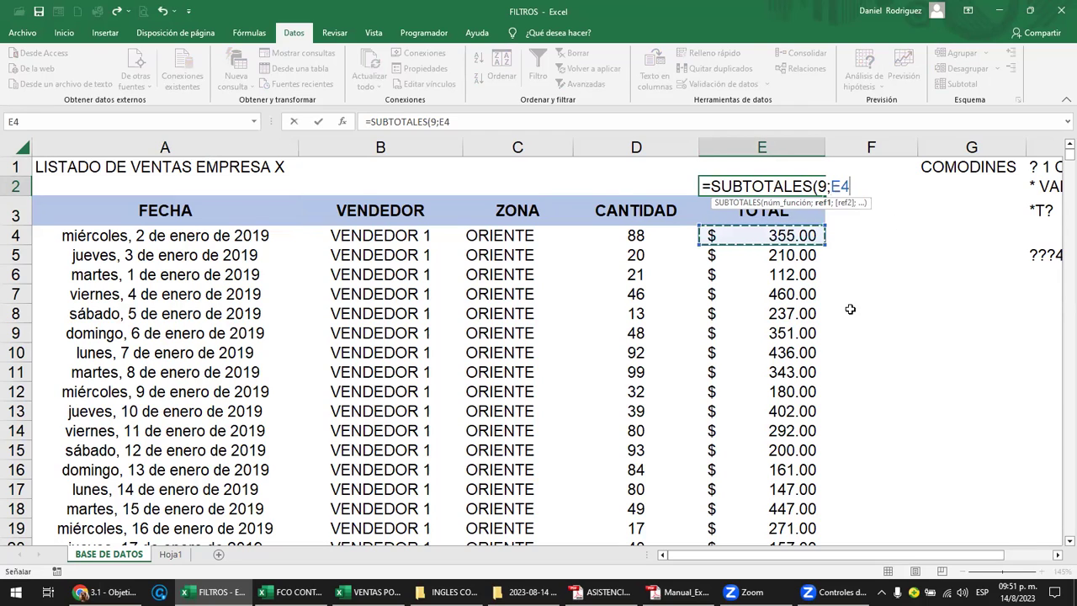
{"action": "key", "text": "F8"}
{"action": "key", "text": "ctrl+Down"}
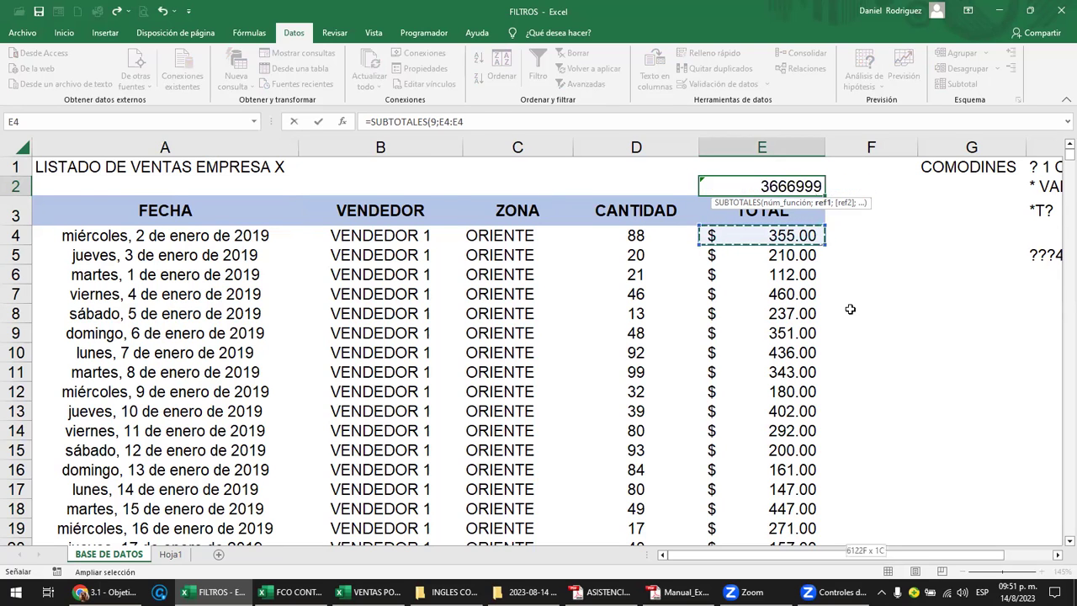
{"action": "key", "text": "ctrl+Down"}
{"action": "key", "text": "Return"}
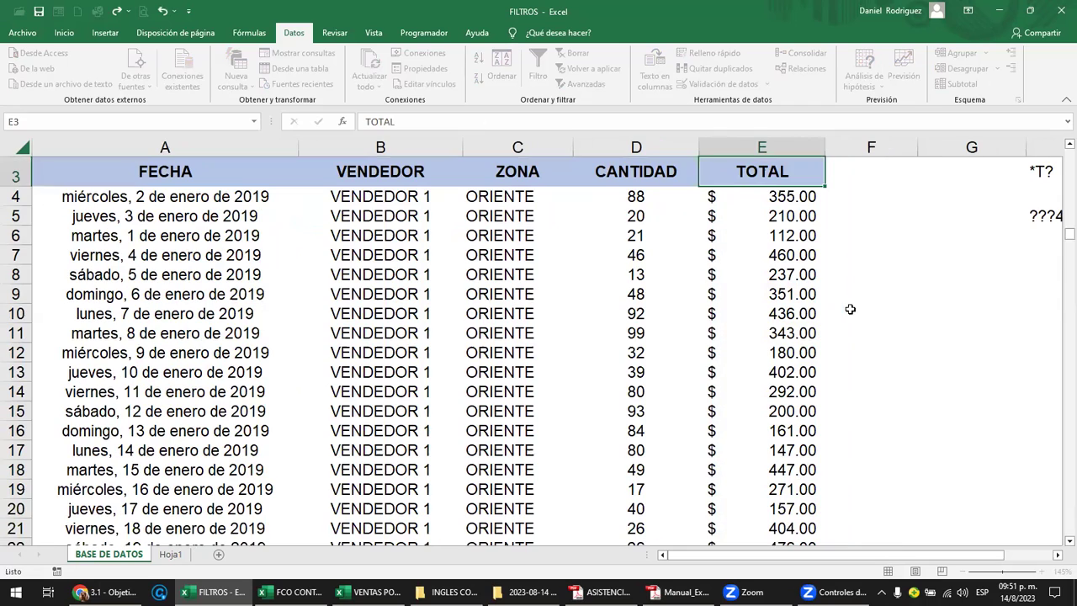
Pick up E4's currency format with Copiar formato from the Inicio tab
{"action": "key", "text": "Up"}
{"action": "key", "text": "Up"}
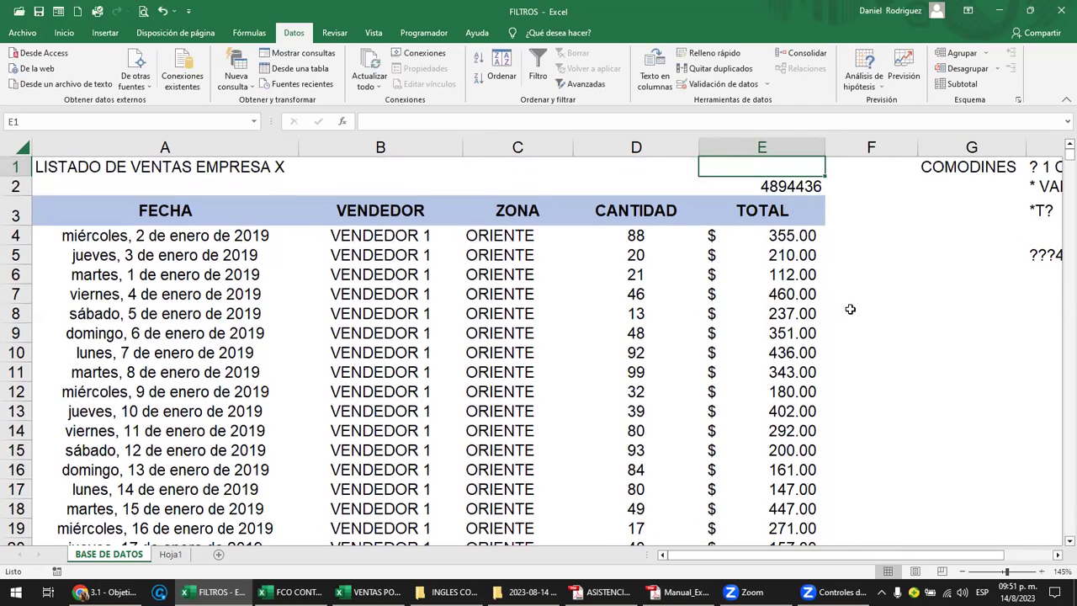
{"action": "key", "text": "Down"}
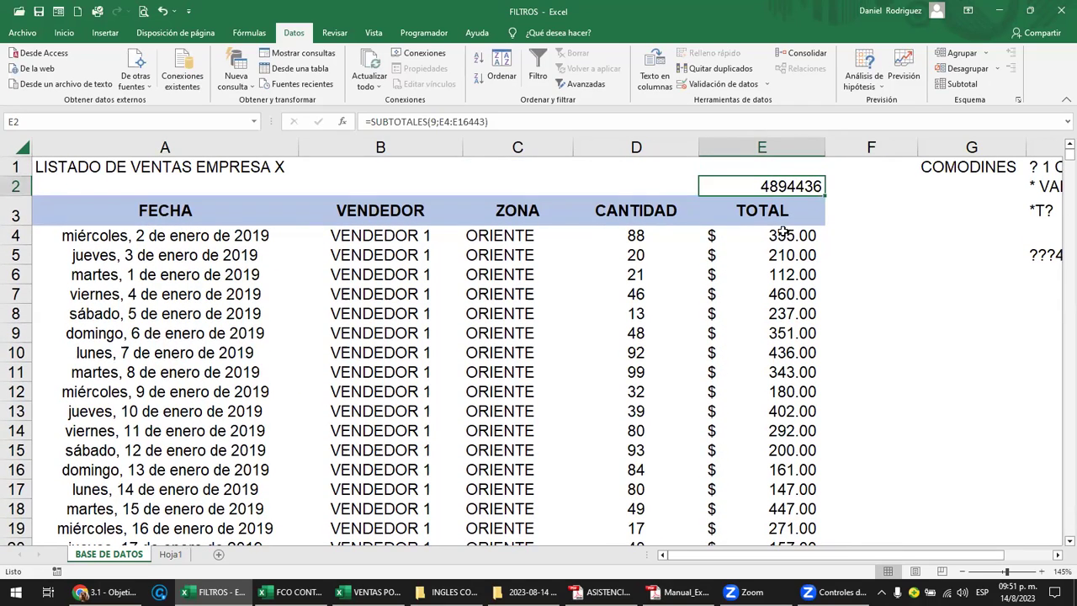
{"action": "left_click", "coordinate": [784, 233]}
{"action": "left_click", "coordinate": [64, 32]}
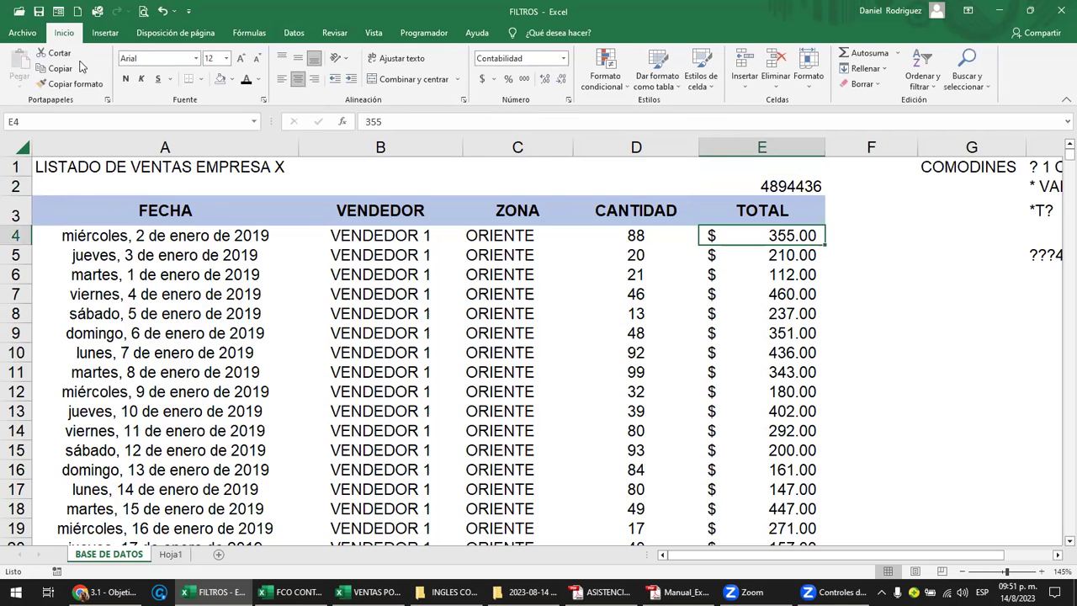
{"action": "left_click", "coordinate": [66, 84]}
Apply the currency format to E2 and check the TOTAL column's full range
{"action": "left_click", "coordinate": [787, 187]}
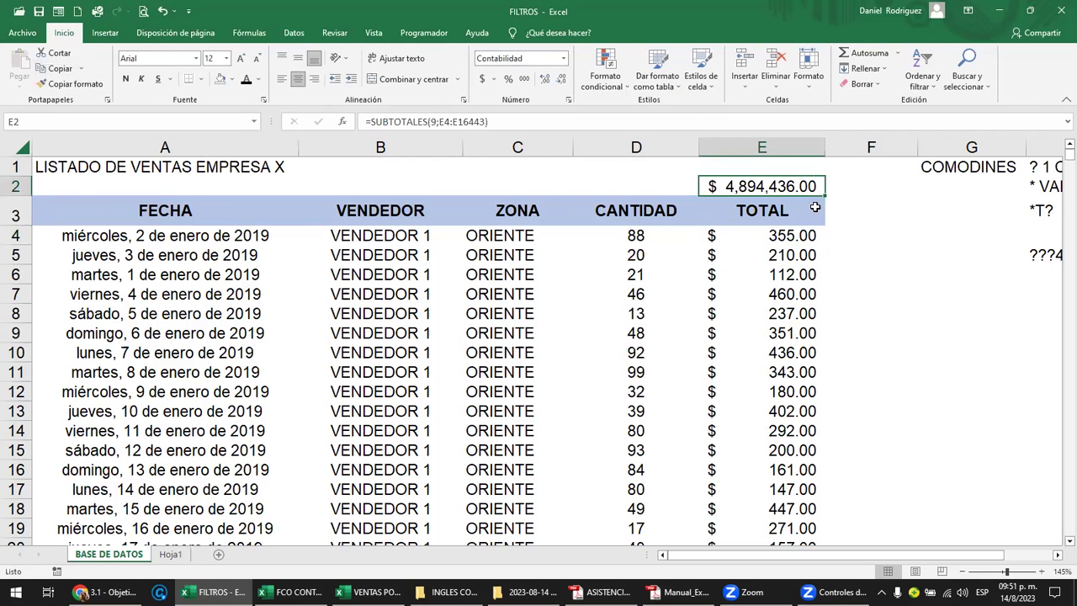
{"action": "key", "text": "F2"}
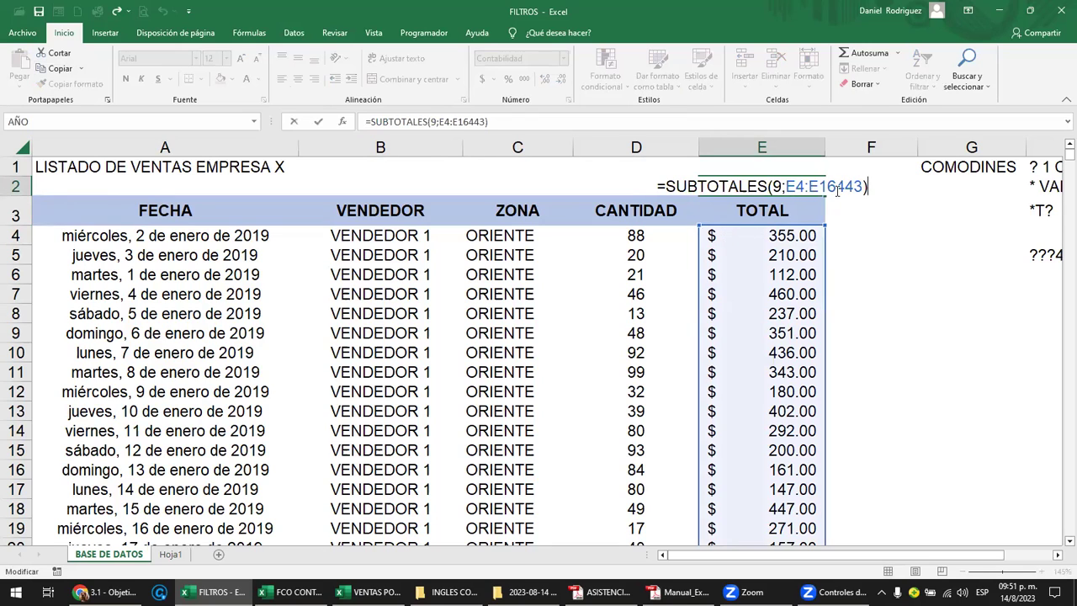
{"action": "left_click", "coordinate": [811, 238]}
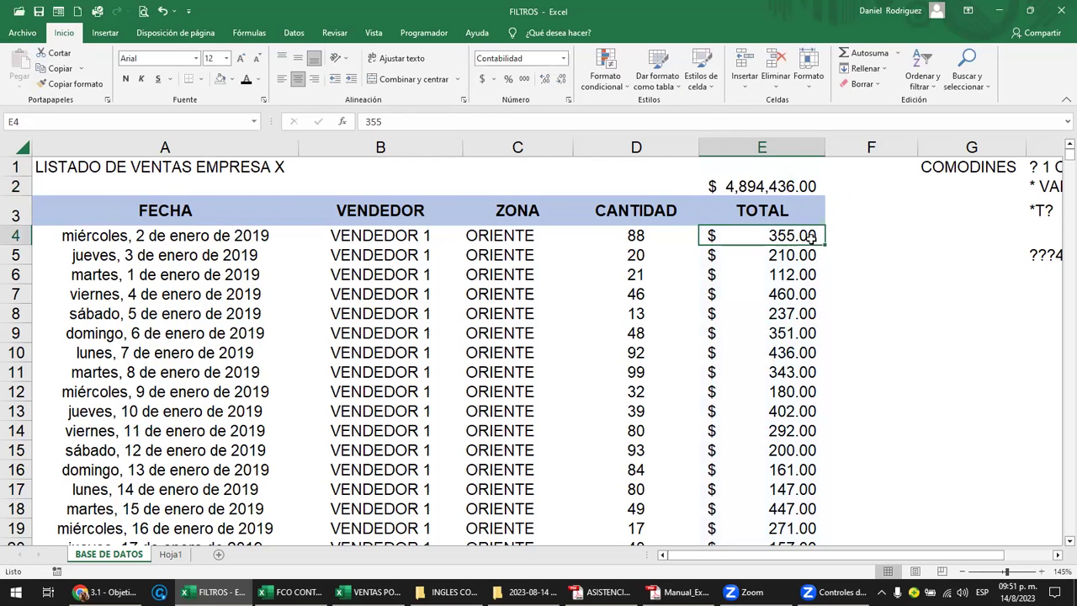
{"action": "key", "text": "ctrl+Down"}
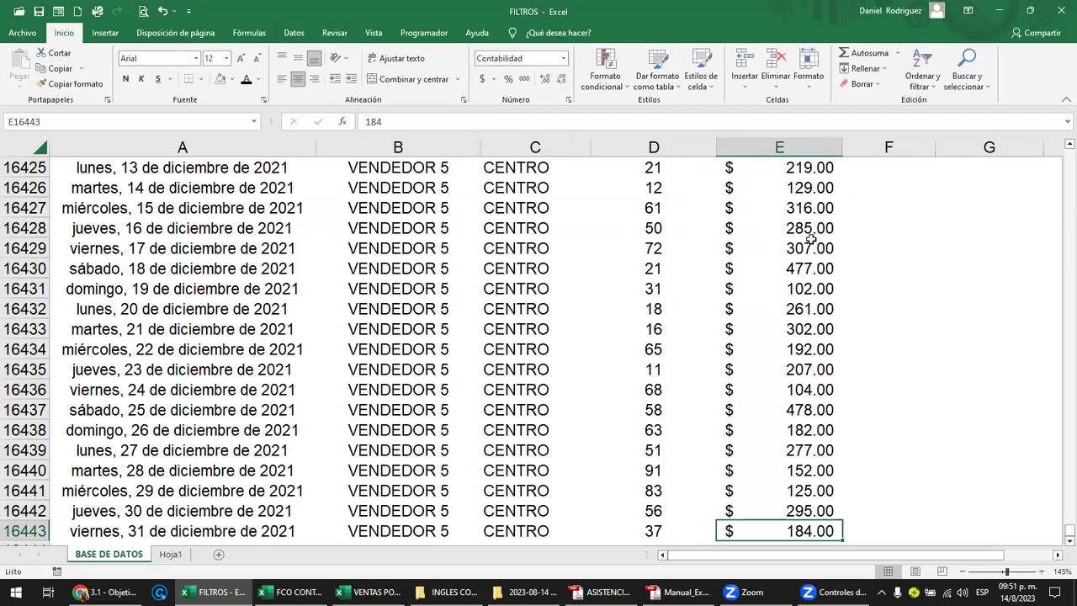
{"action": "left_click", "coordinate": [764, 392]}
{"action": "key", "text": "ctrl+shift+Up"}
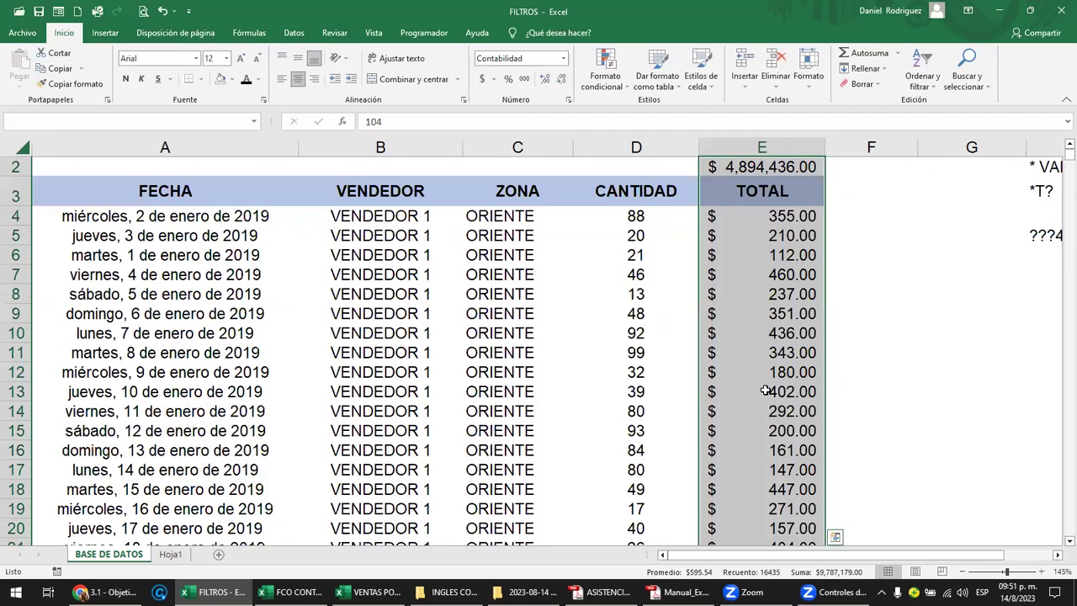
{"action": "left_click", "coordinate": [773, 210]}
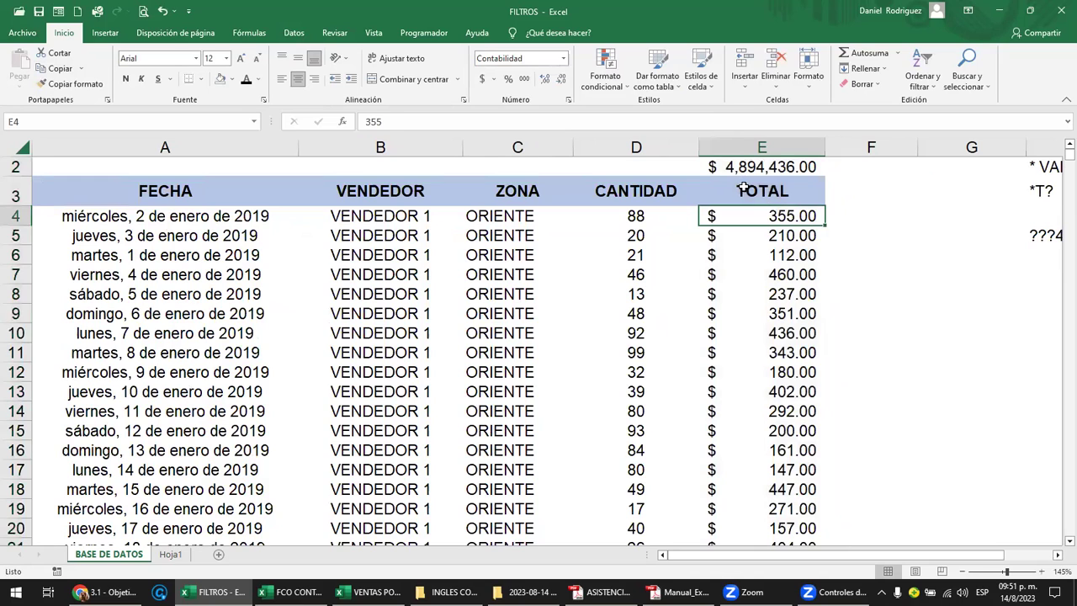
{"action": "left_click", "coordinate": [744, 188]}
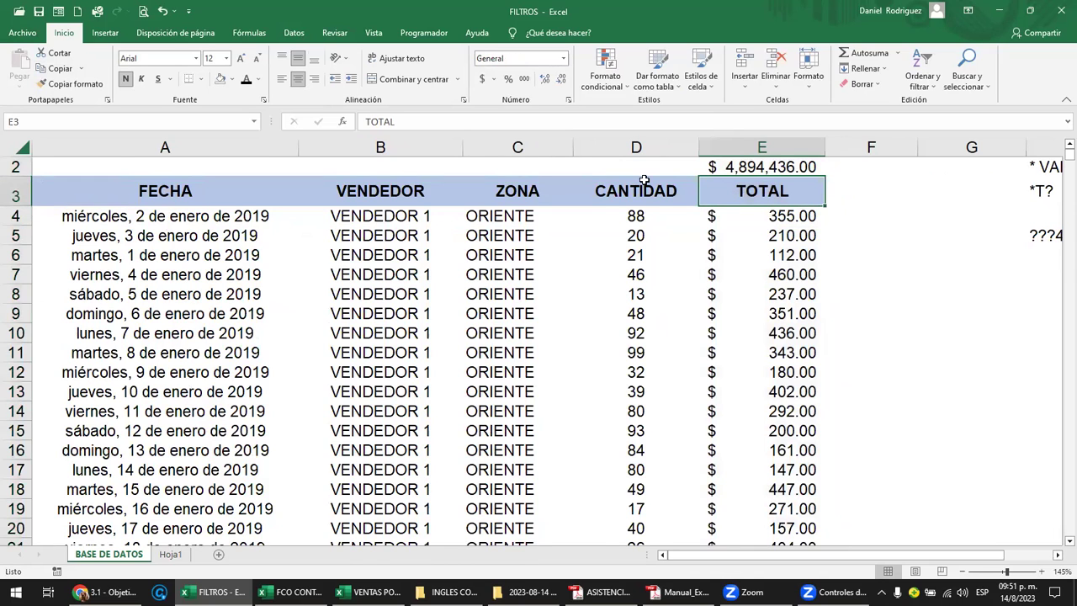
Move the $ 4,894,436.00 subtotal up to E1 and enable AutoFilter on the row 3 headers
{"action": "scroll", "coordinate": [648, 180], "scroll_direction": "up", "scroll_amount": 1}
{"action": "left_click_drag", "start_coordinate": [762, 181], "coordinate": [755, 163]}
{"action": "left_click", "coordinate": [755, 190]}
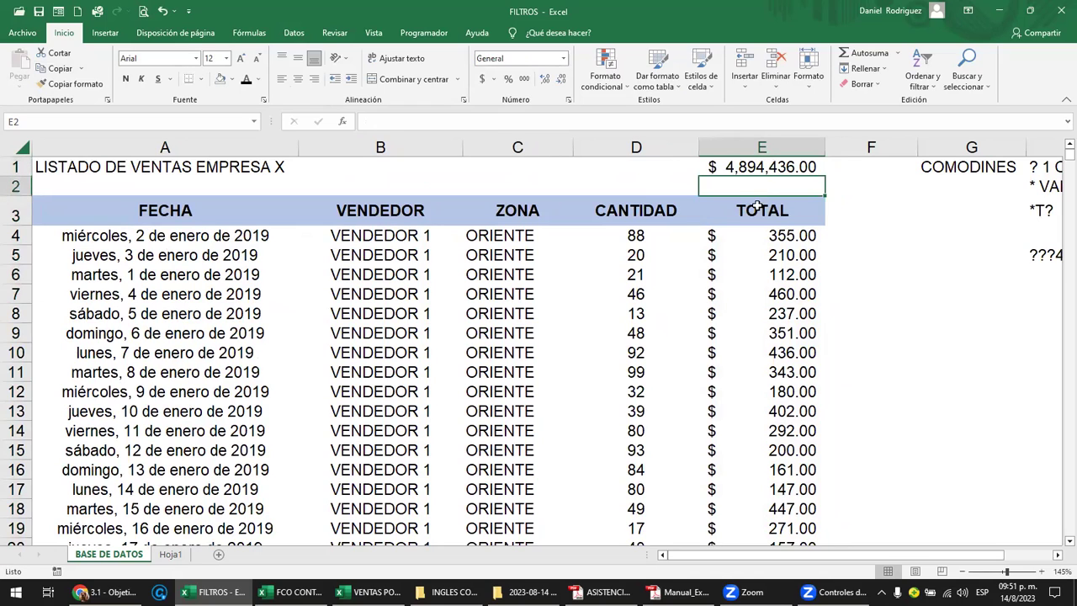
{"action": "left_click", "coordinate": [780, 221]}
{"action": "key", "text": "ctrl+shift+l"}
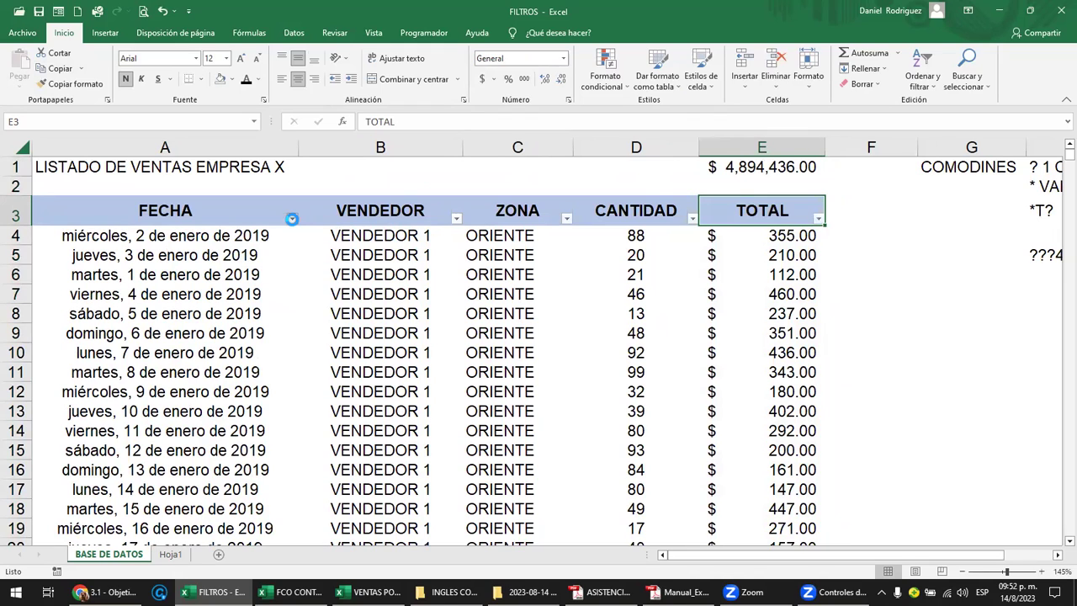
Filter FECHA to only diciembre 2021, leaving 465 records
{"action": "left_click", "coordinate": [291, 219]}
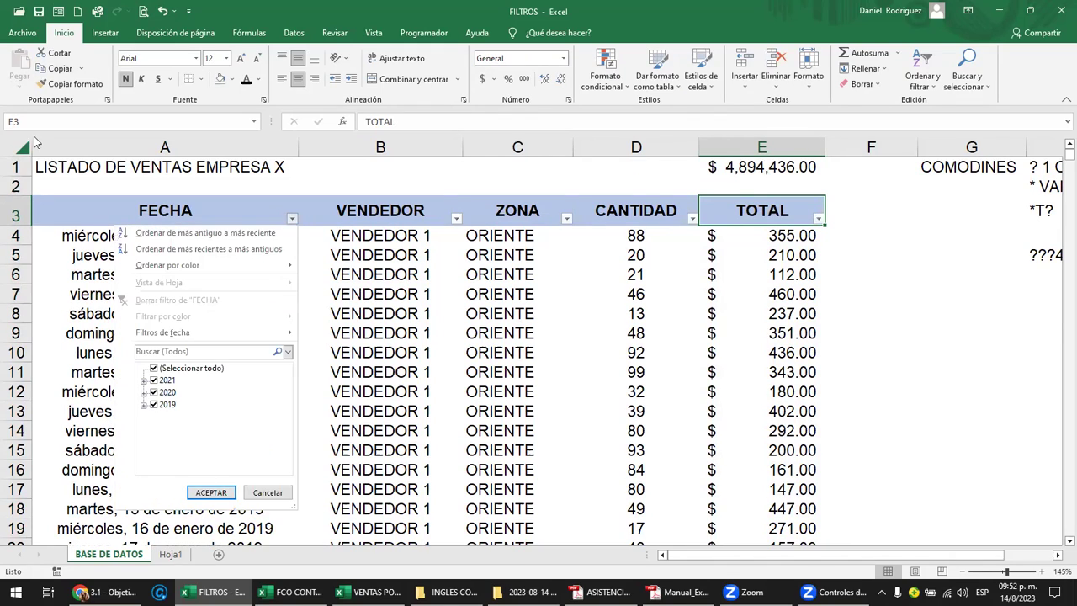
{"action": "left_click", "coordinate": [153, 405]}
{"action": "left_click", "coordinate": [144, 381]}
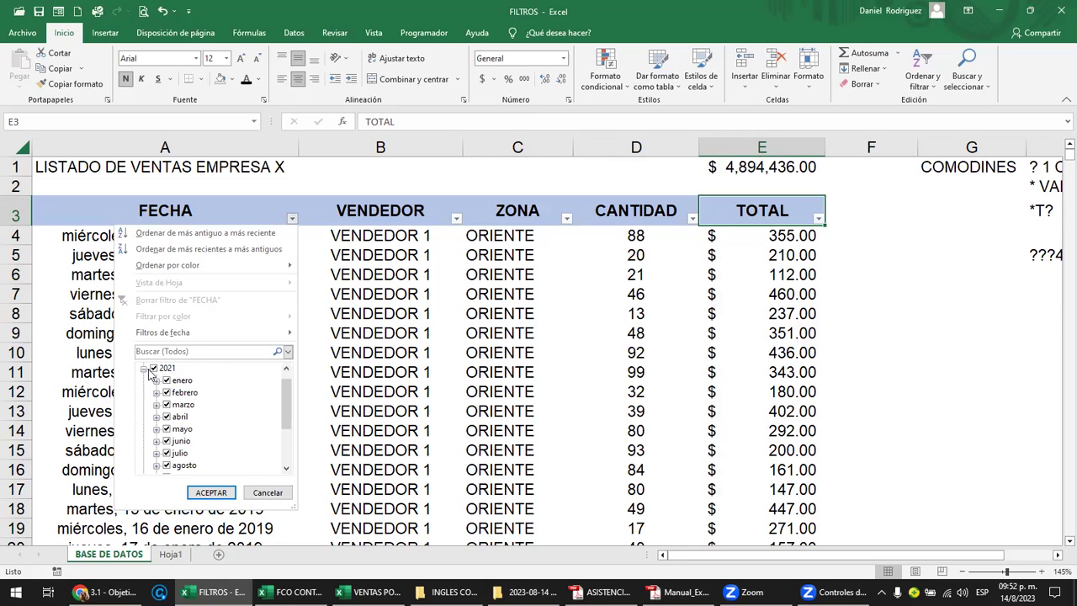
{"action": "left_click", "coordinate": [154, 370]}
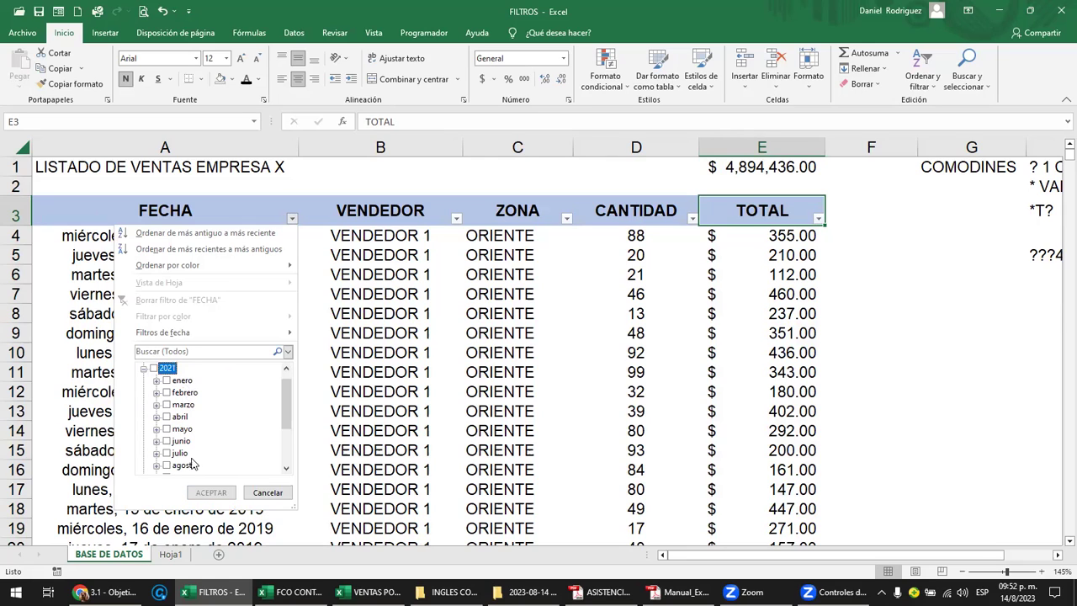
{"action": "left_click_drag", "start_coordinate": [287, 404], "coordinate": [290, 429]}
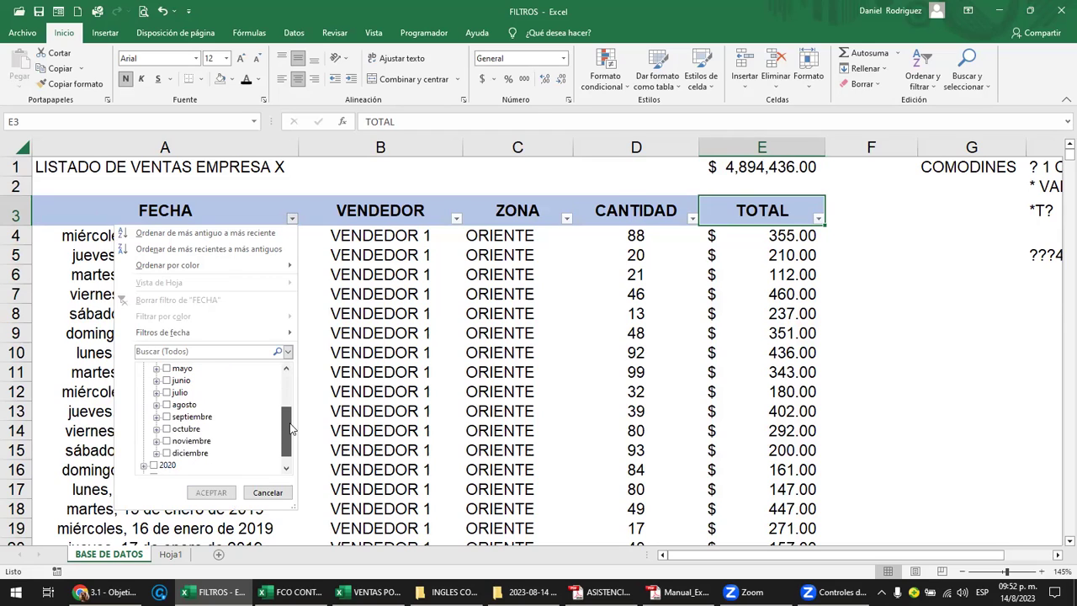
{"action": "left_click", "coordinate": [166, 453]}
{"action": "left_click", "coordinate": [209, 494]}
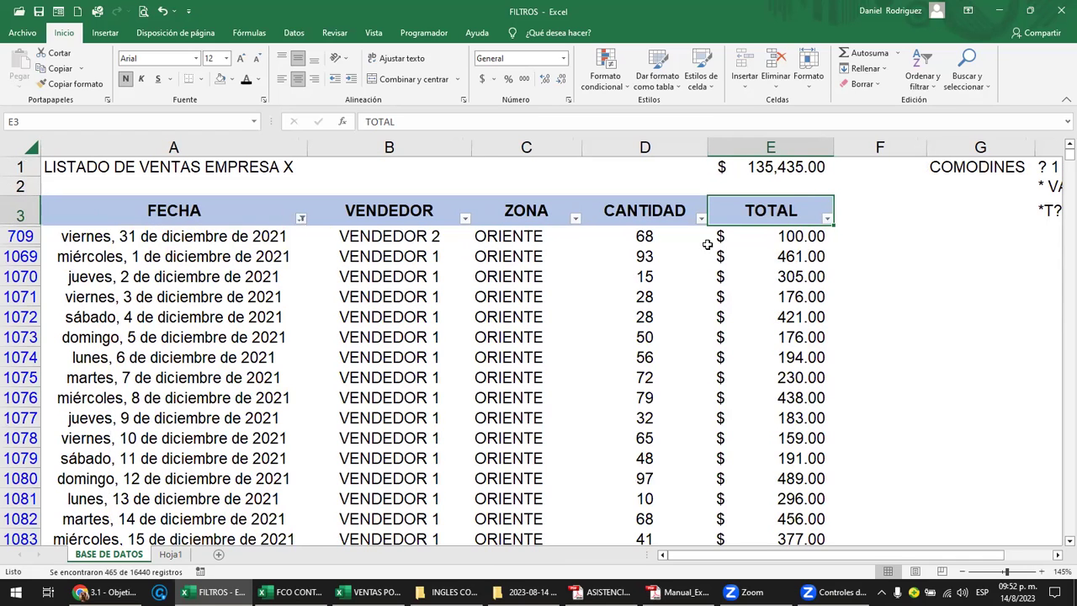
Review E1's SUBTOTALES formula, now showing $ 135,435.00, without changing it
{"action": "left_click", "coordinate": [771, 168]}
{"action": "key", "text": "F2"}
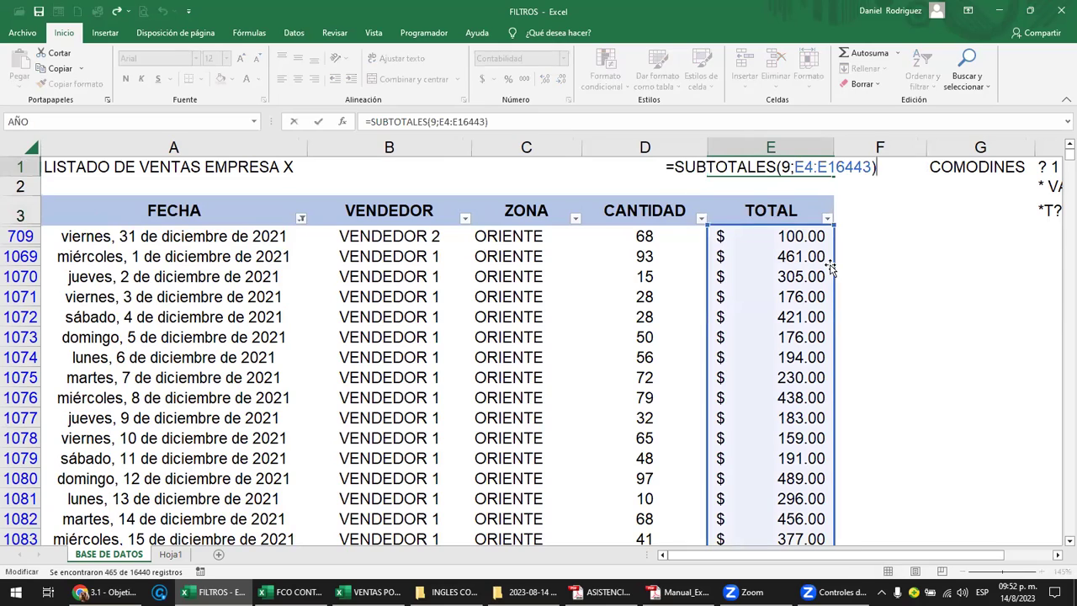
{"action": "mouse_move", "coordinate": [1070, 155]}
{"action": "left_mouse_down"}
{"action": "mouse_move", "coordinate": [1058, 414]}
{"action": "mouse_move", "coordinate": [1058, 127]}
{"action": "left_mouse_up"}
{"action": "key", "text": "Escape"}
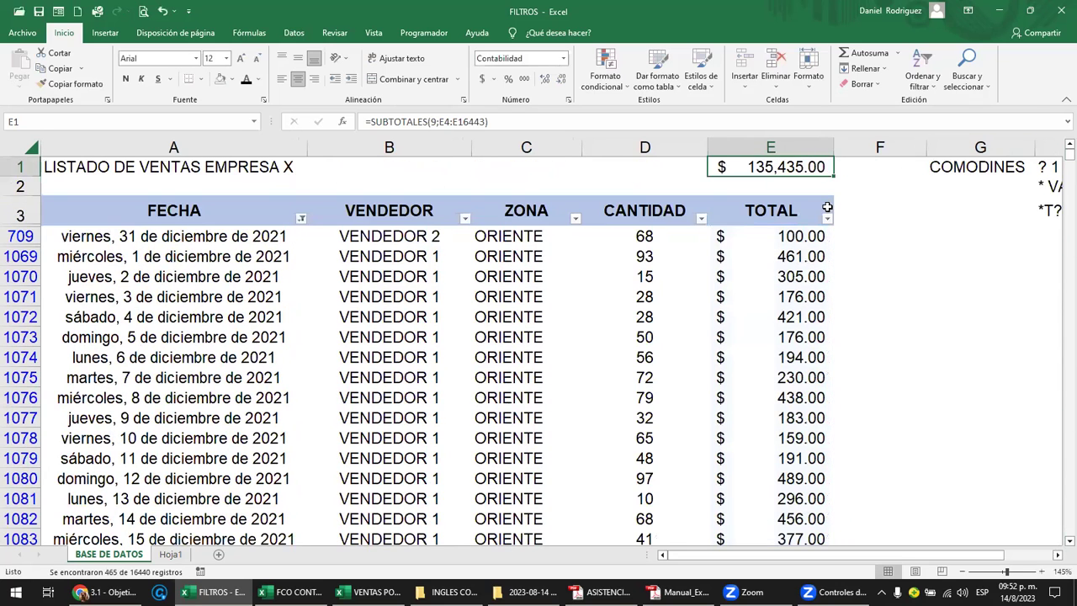
{"action": "left_click", "coordinate": [766, 186]}
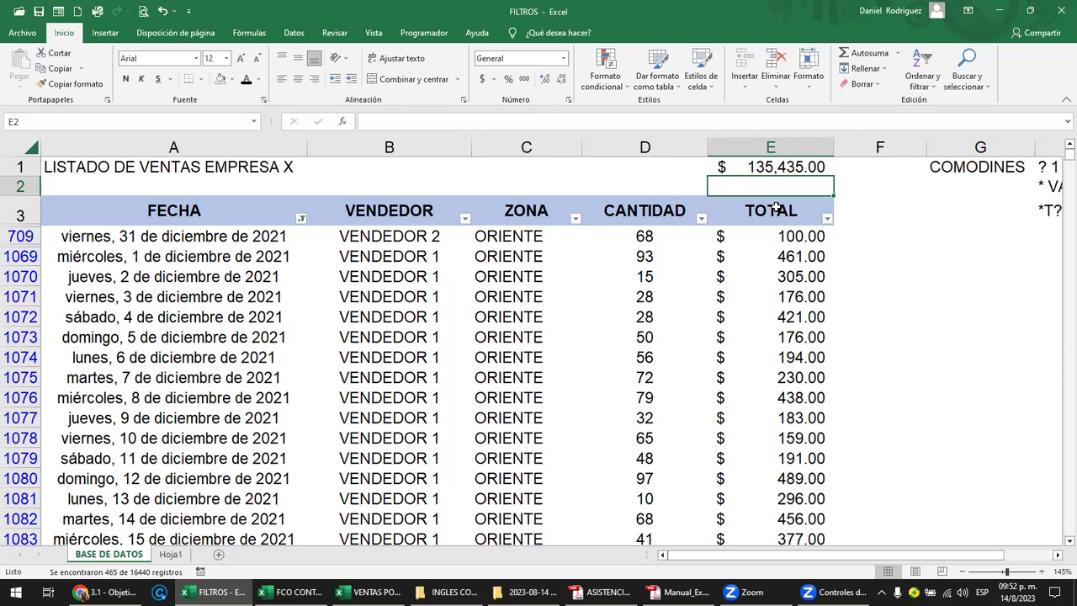
Filter the VENDEDOR column to only VENDEDOR 1
{"action": "left_click", "coordinate": [466, 220]}
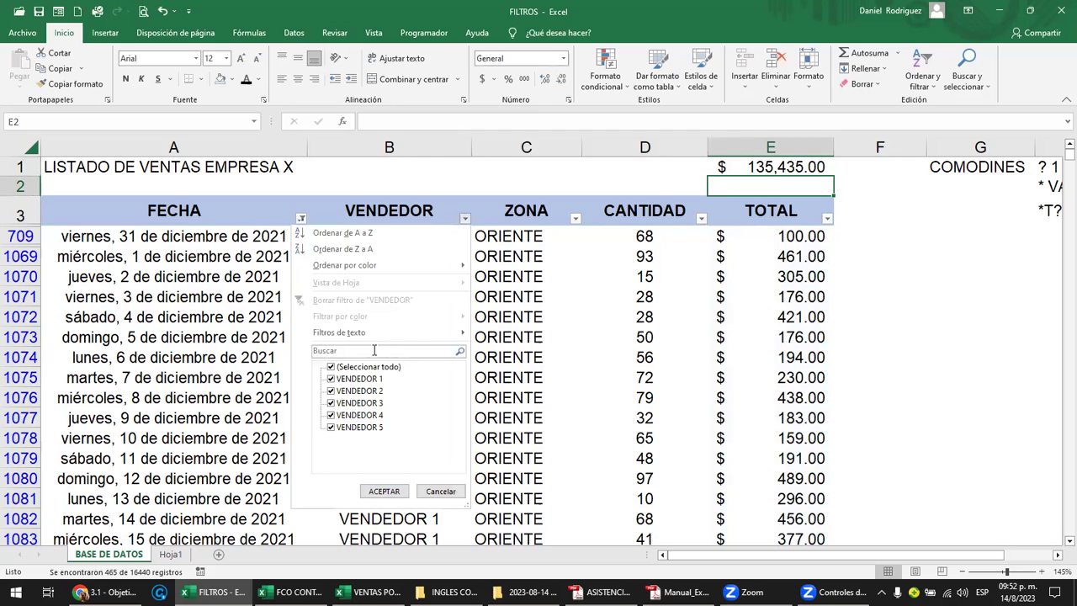
{"action": "left_click", "coordinate": [354, 368]}
{"action": "left_click", "coordinate": [333, 378]}
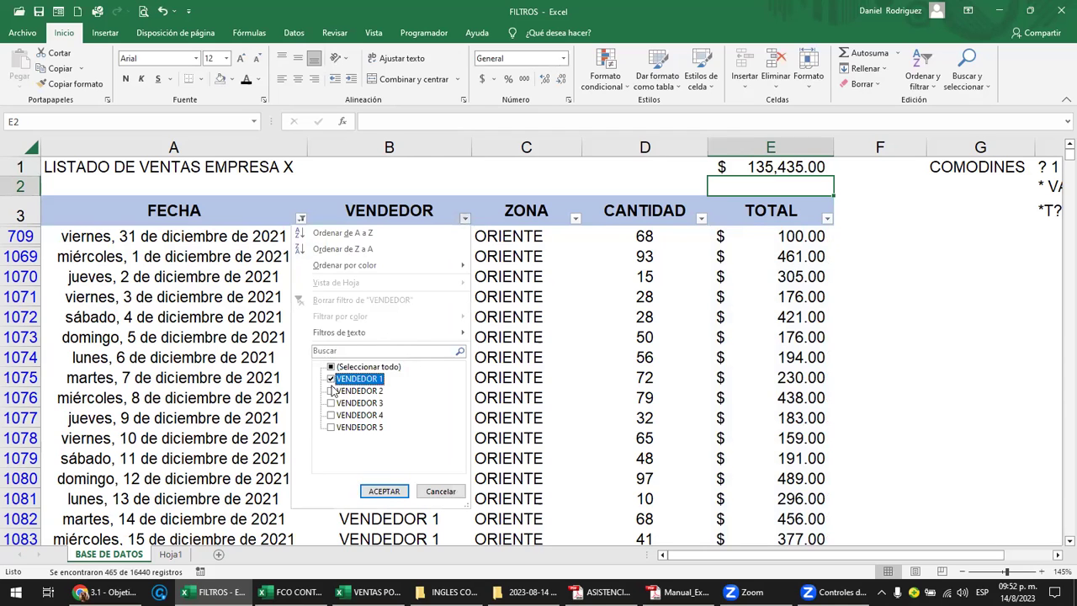
{"action": "left_click", "coordinate": [384, 491]}
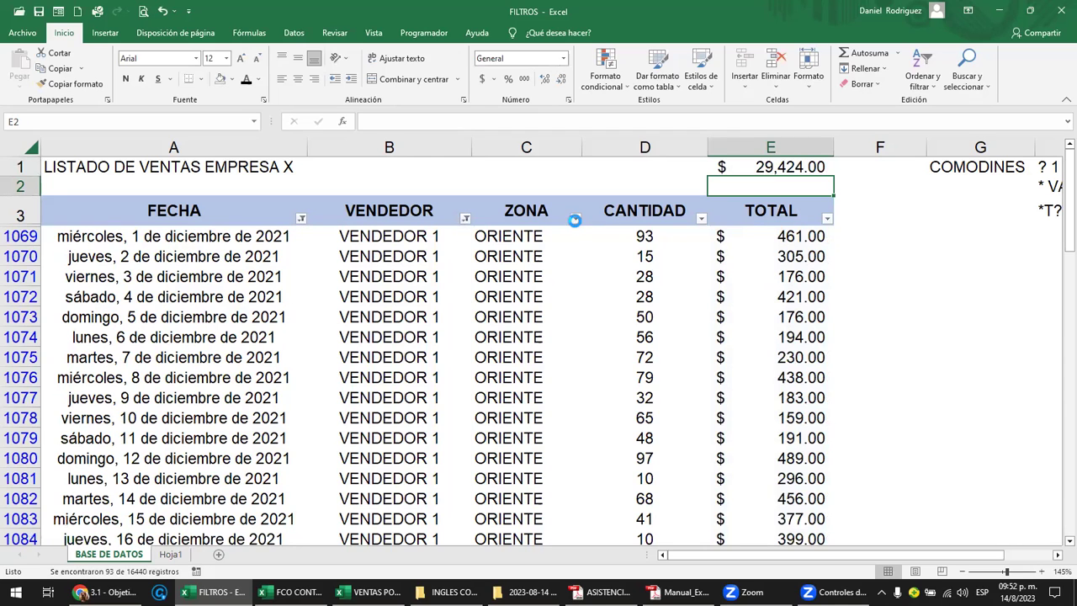
Filter the ZONA column to only CENTRO
{"action": "left_click", "coordinate": [575, 219]}
{"action": "left_click", "coordinate": [441, 367]}
{"action": "left_click", "coordinate": [441, 379]}
{"action": "left_click", "coordinate": [495, 491]}
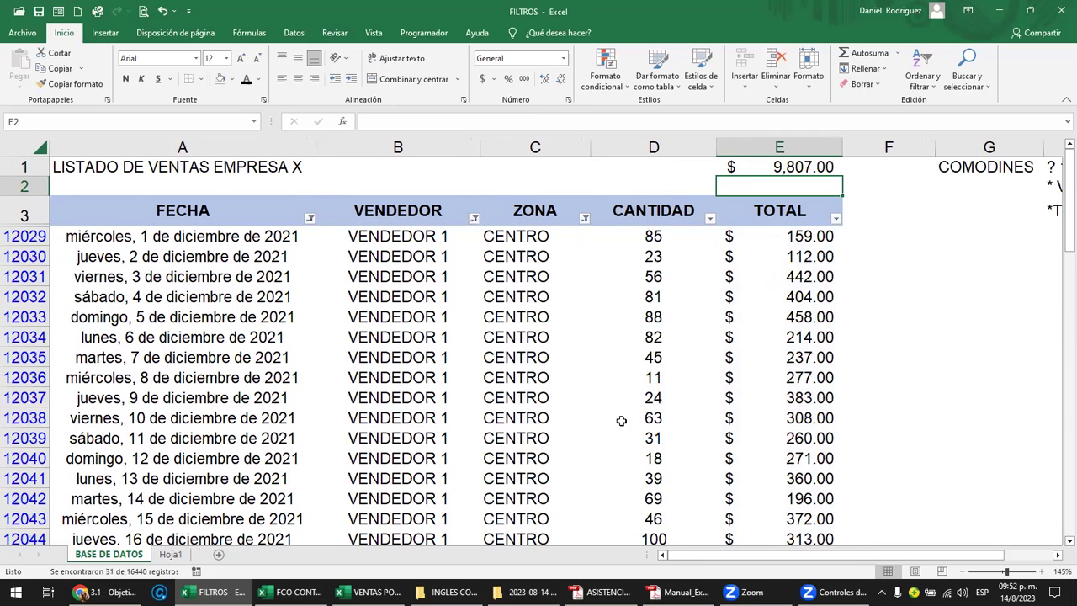
Filter CANTIDAD to only 85, 88 and 100, leaving 3 records
{"action": "left_click", "coordinate": [709, 219]}
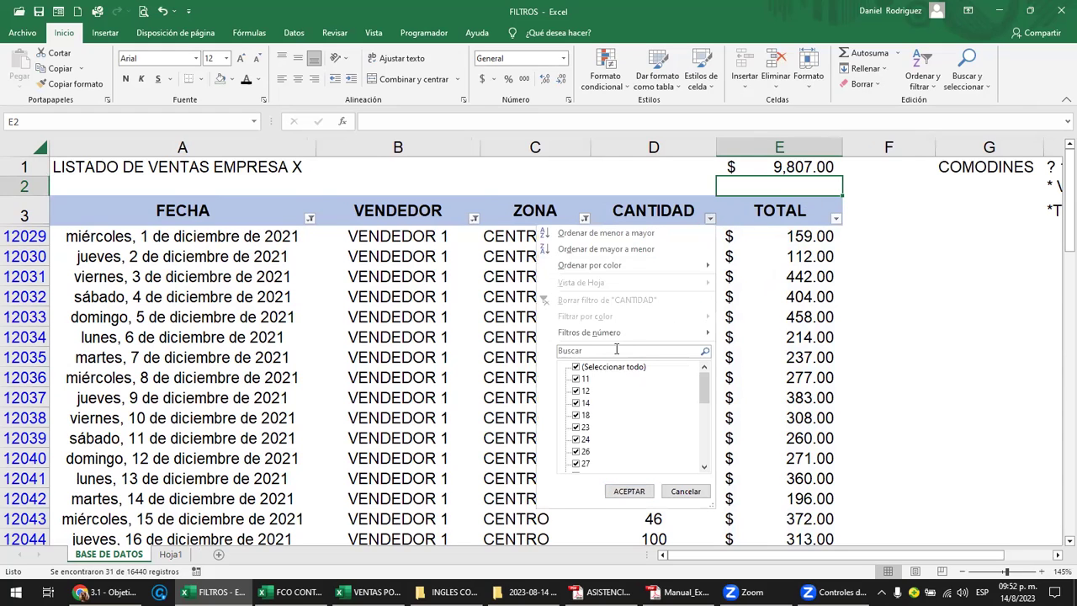
{"action": "left_click", "coordinate": [576, 368]}
{"action": "left_click_drag", "start_coordinate": [710, 384], "coordinate": [707, 454]}
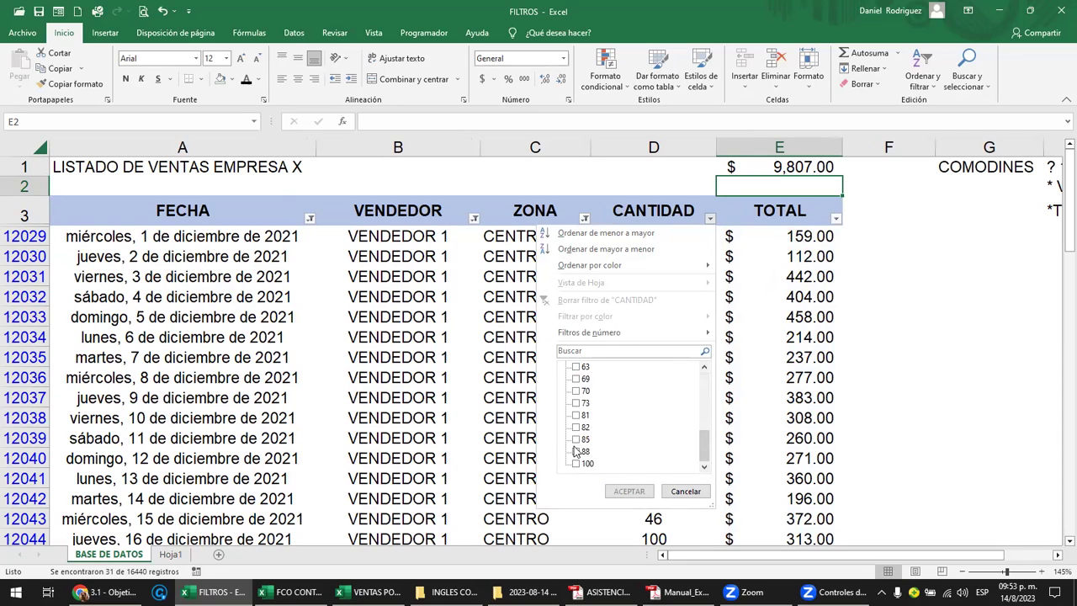
{"action": "left_click", "coordinate": [576, 465]}
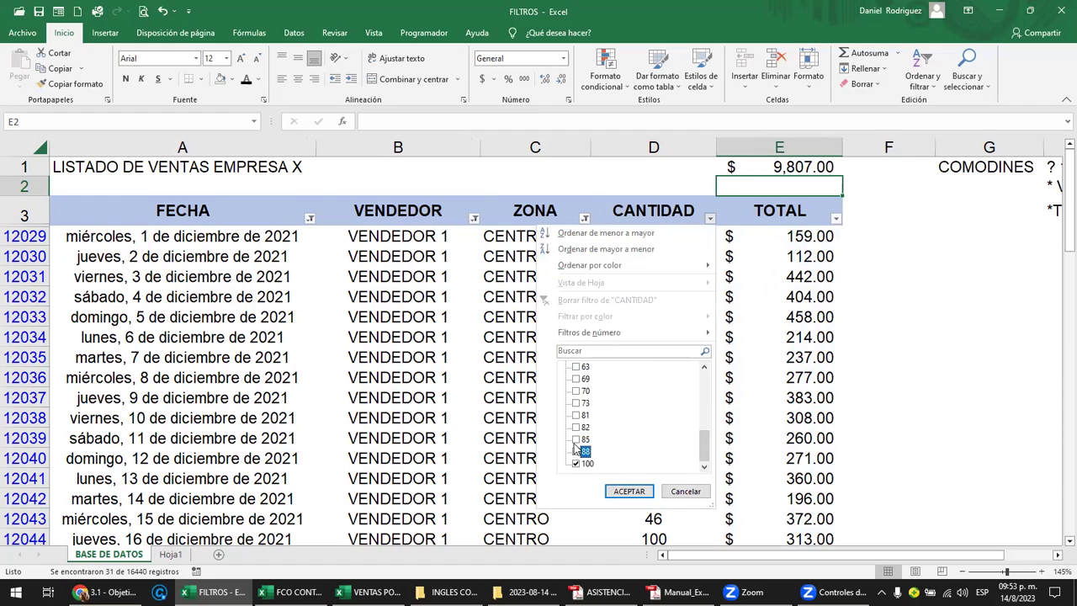
{"action": "left_click", "coordinate": [577, 439]}
{"action": "left_click", "coordinate": [629, 491]}
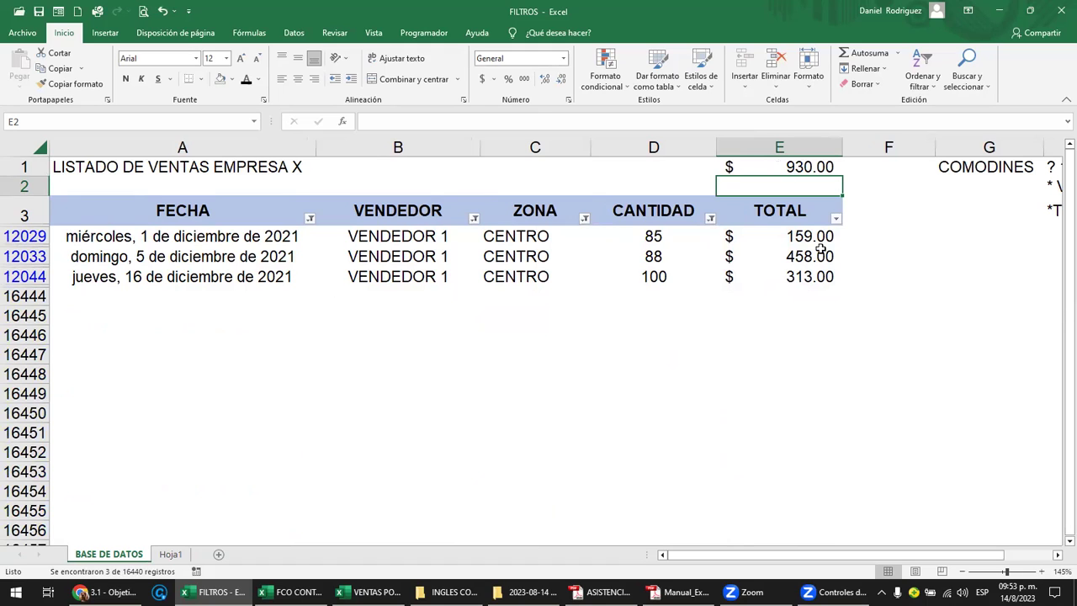
Select the filtered TOTAL values and check E1's $ 930.00 subtotal formula
{"action": "left_click_drag", "start_coordinate": [813, 238], "coordinate": [820, 274]}
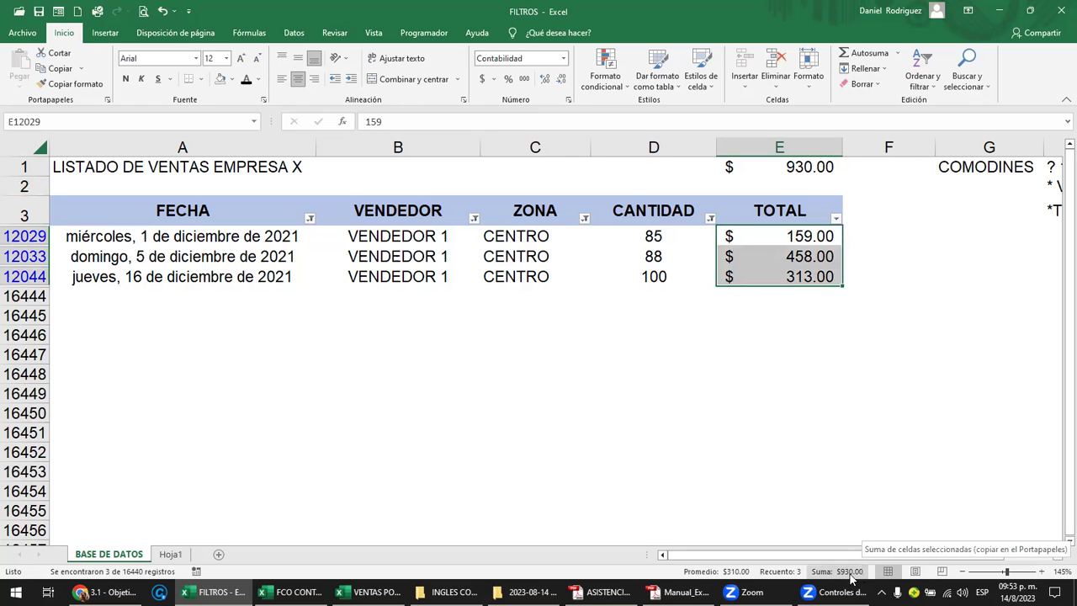
{"action": "left_click", "coordinate": [785, 169]}
{"action": "double_click", "coordinate": [804, 173]}
{"action": "key", "text": "Escape"}
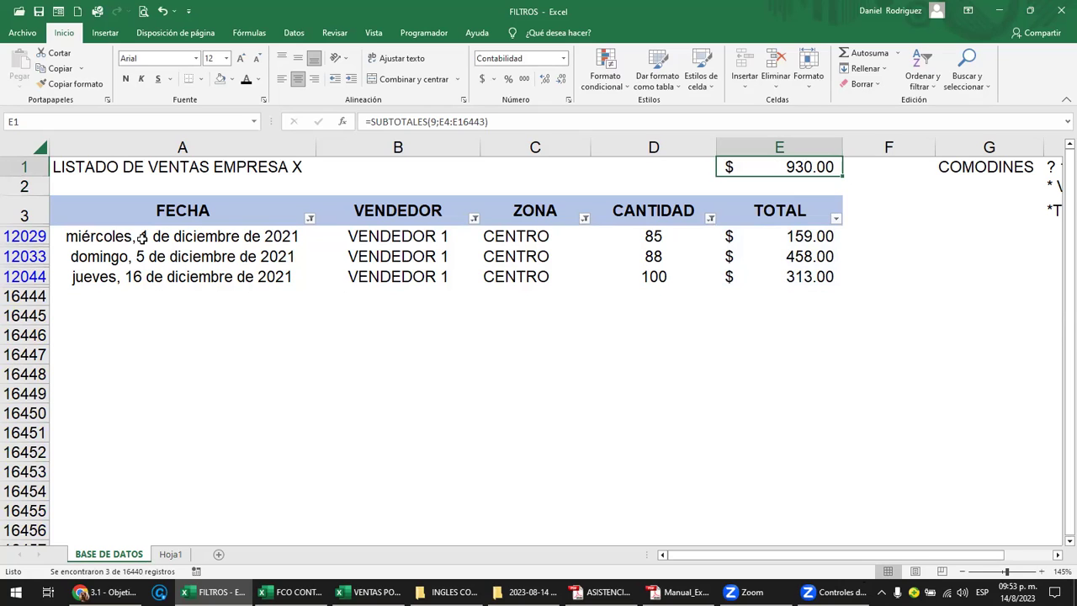
Select the filtered rows and columns A to D to review their sums
{"action": "left_click_drag", "start_coordinate": [141, 239], "coordinate": [783, 280]}
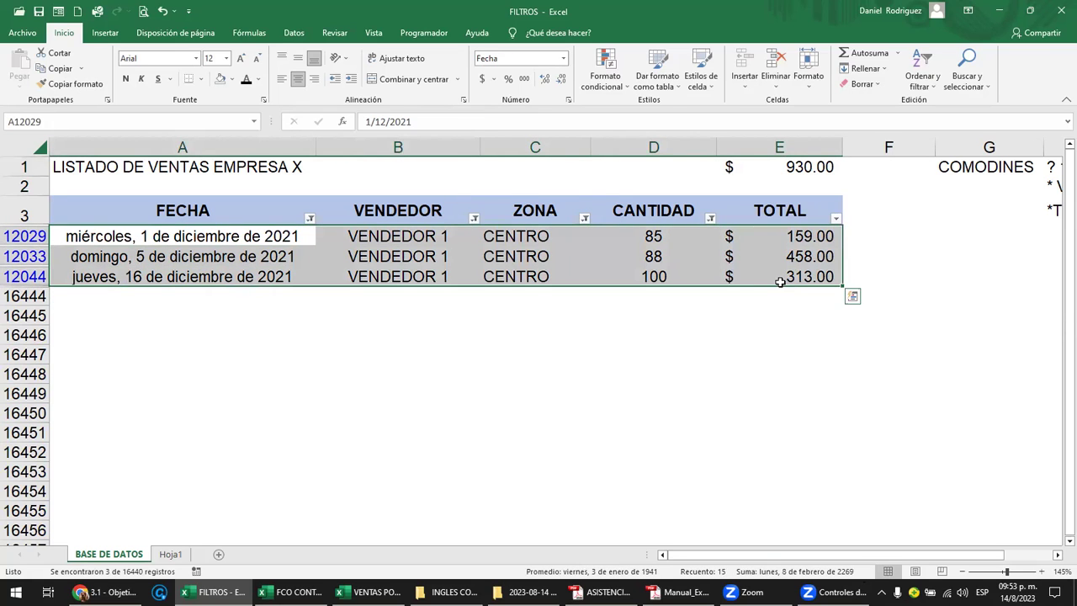
{"action": "left_click", "coordinate": [593, 349]}
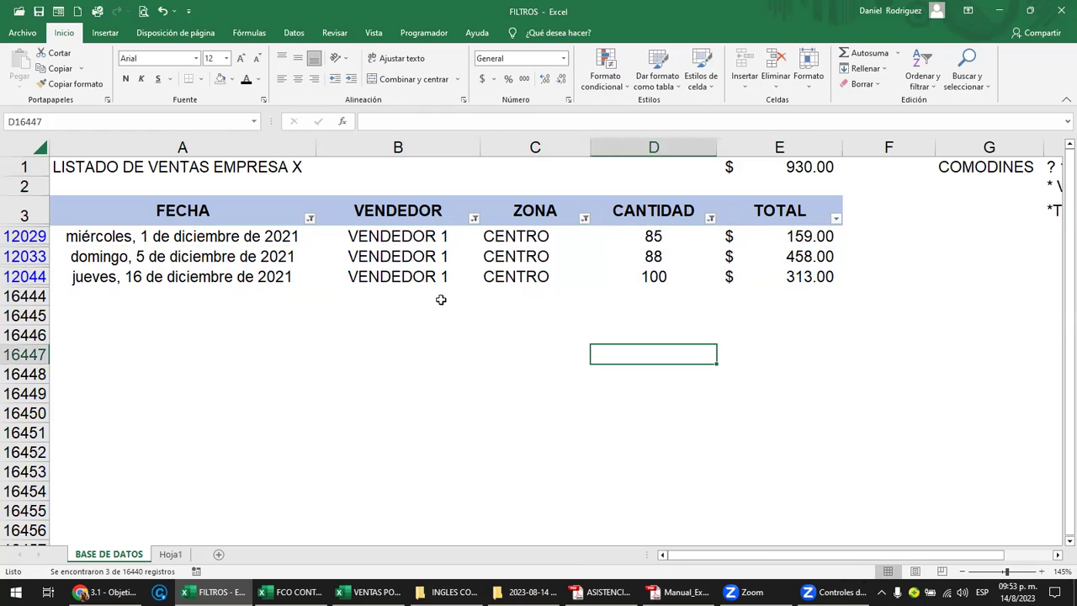
{"action": "left_click", "coordinate": [194, 150]}
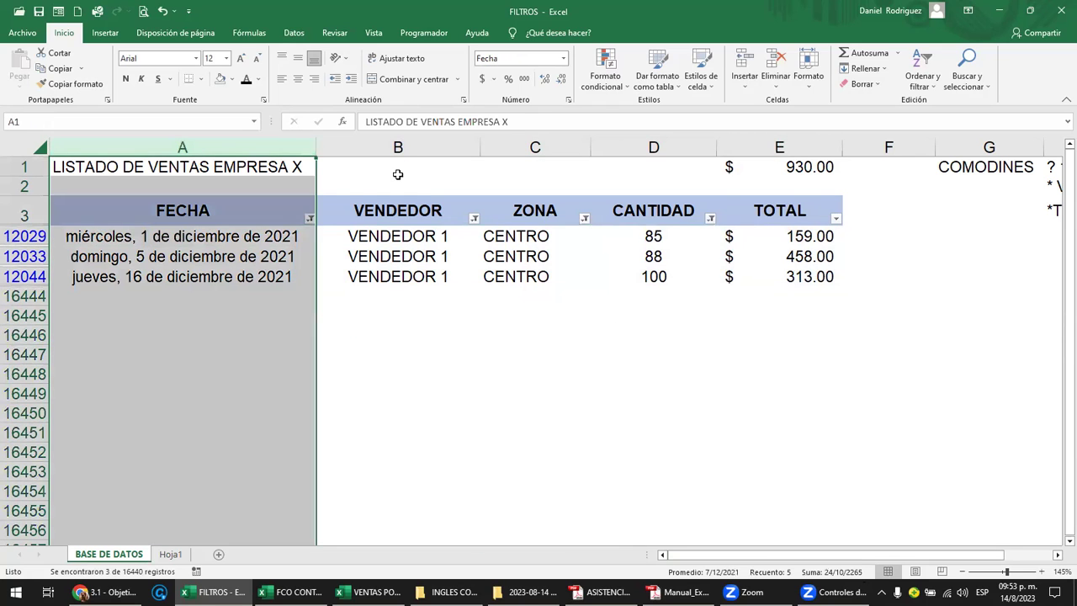
{"action": "left_click", "coordinate": [402, 148]}
{"action": "left_click", "coordinate": [535, 148]}
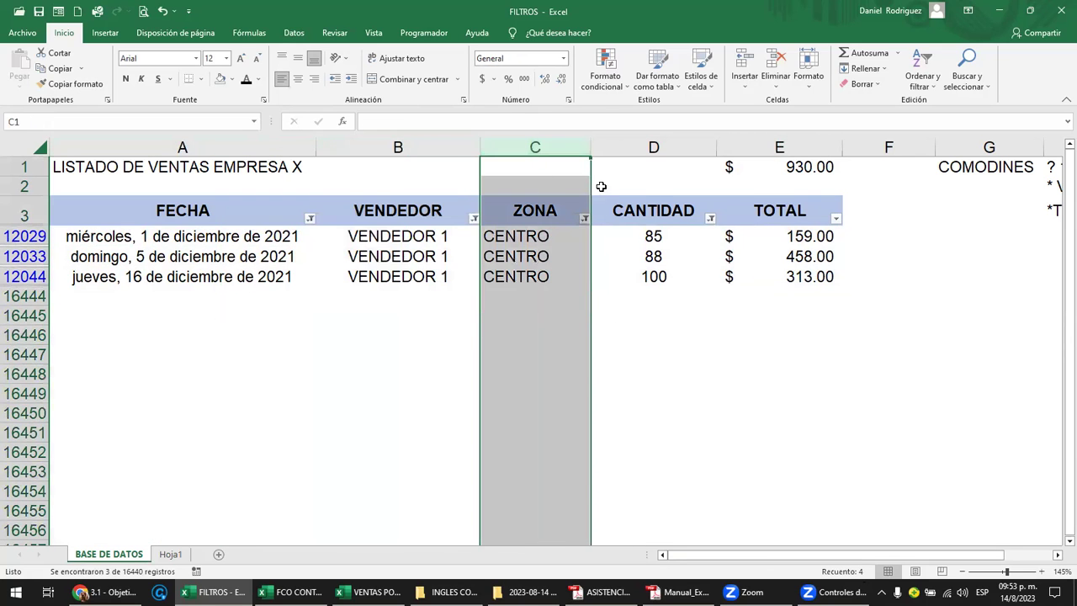
{"action": "left_click", "coordinate": [654, 148]}
{"action": "mouse_move", "coordinate": [676, 211]}
{"action": "left_mouse_down"}
{"action": "mouse_move", "coordinate": [224, 238]}
{"action": "mouse_move", "coordinate": [153, 210]}
{"action": "left_mouse_up"}
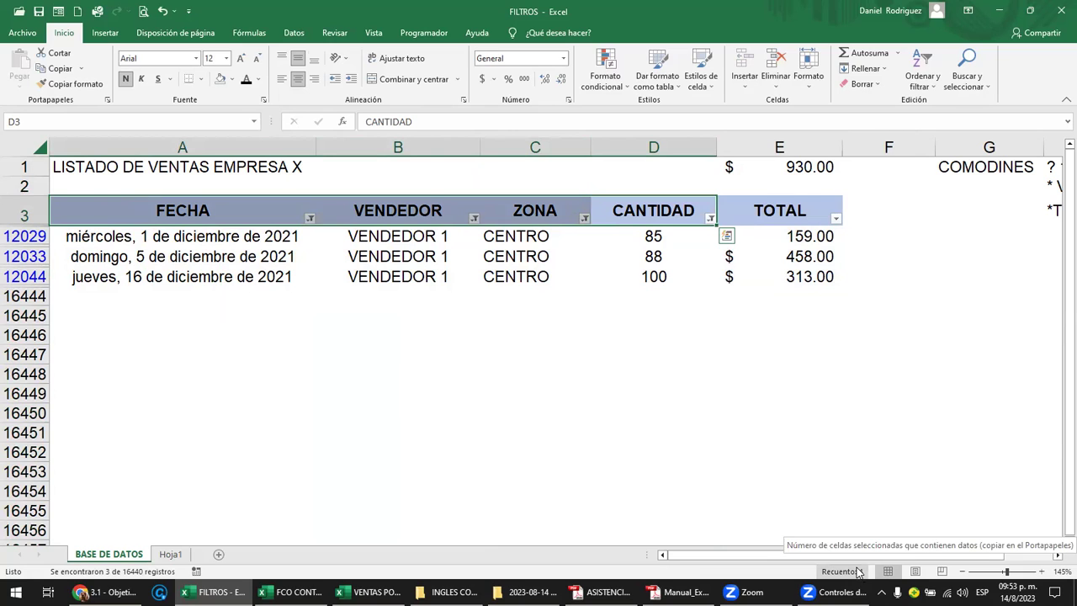
Apply a TOTAL number filter of less than 200
{"action": "left_click", "coordinate": [836, 220]}
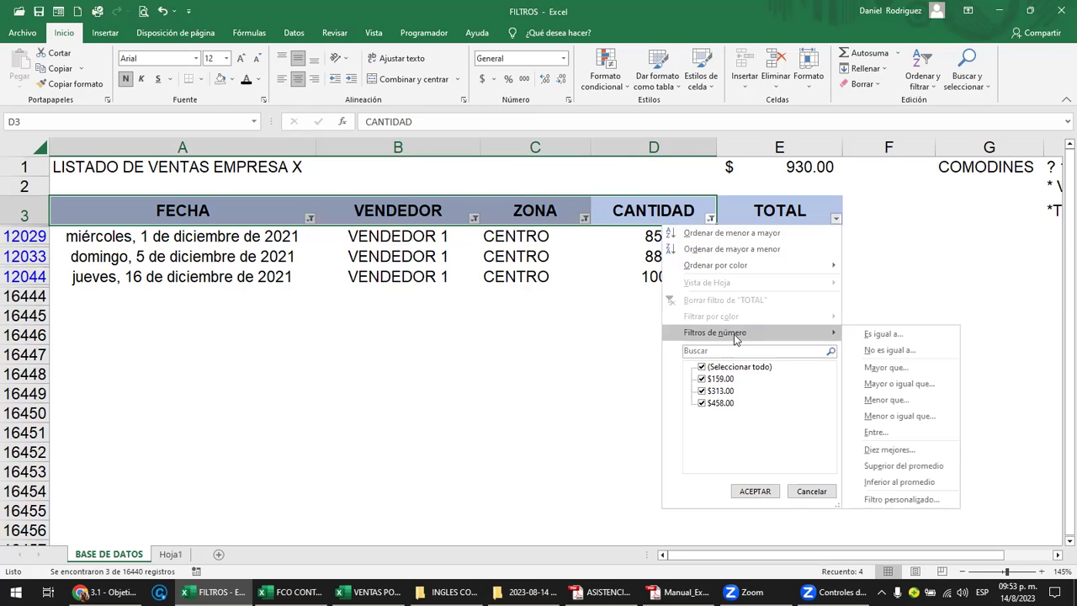
{"action": "mouse_move", "coordinate": [715, 332]}
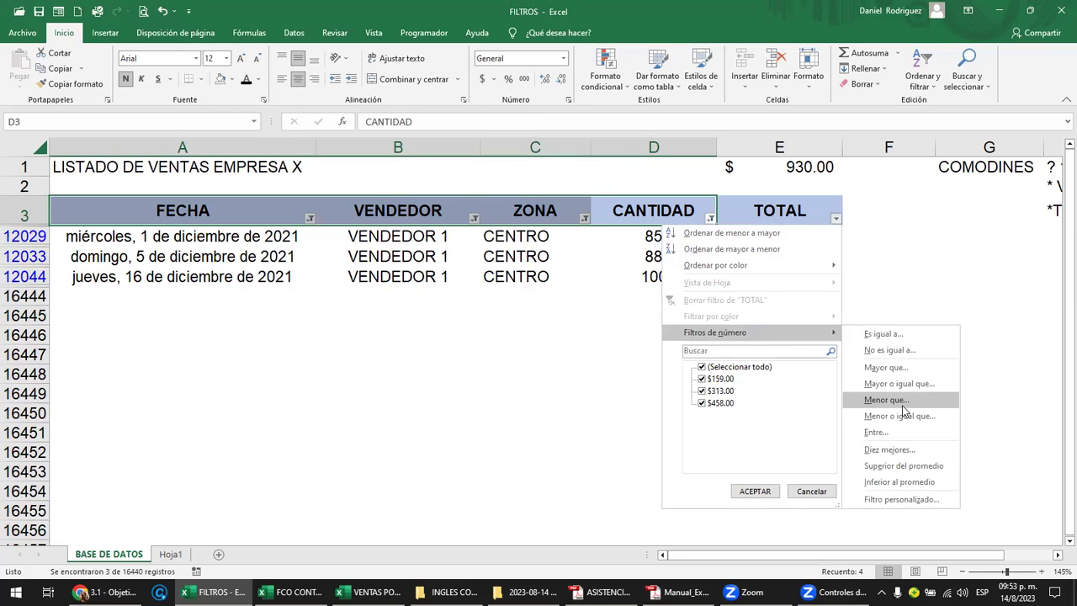
{"action": "left_click", "coordinate": [903, 403]}
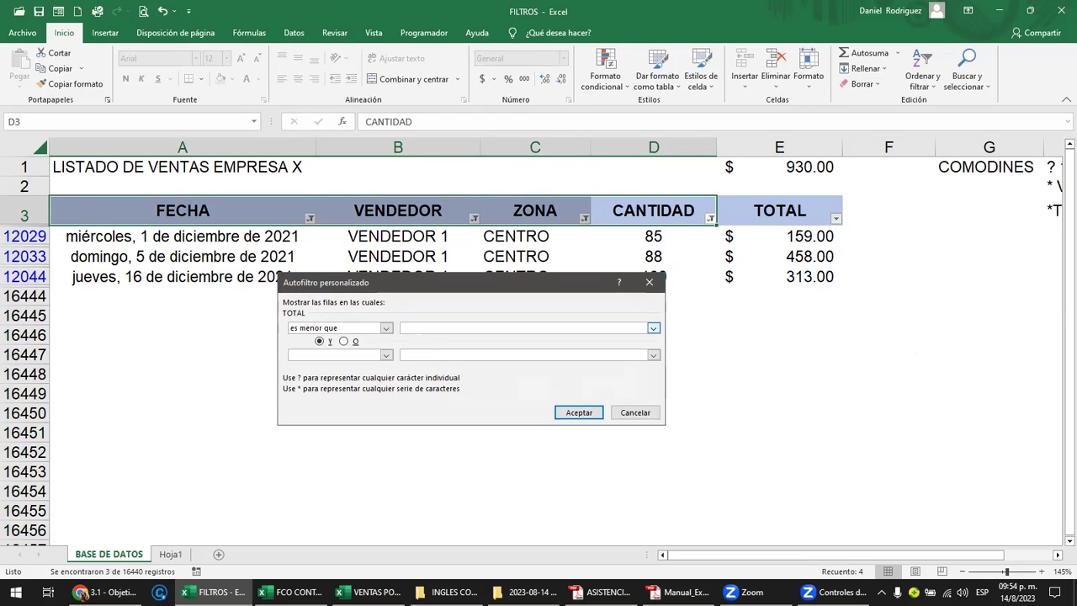
{"action": "left_click", "coordinate": [580, 413]}
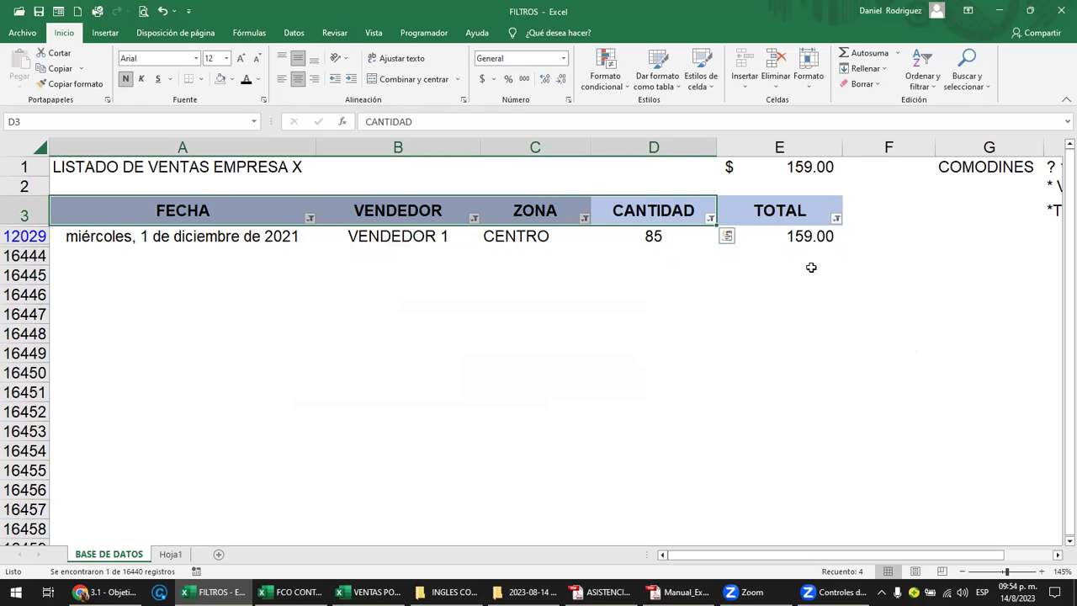
{"action": "left_click", "coordinate": [837, 231]}
Switch TOTAL to a greater-than filter, leaving 458.00 and 313.00 totaling $ 771.00
{"action": "left_click", "coordinate": [837, 220]}
{"action": "mouse_move", "coordinate": [716, 333]}
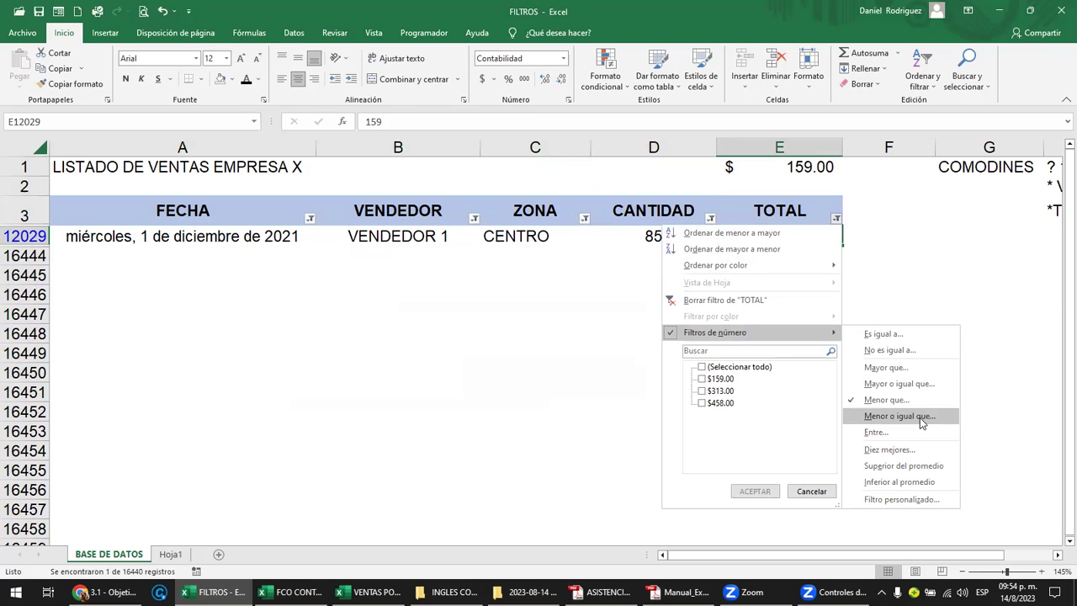
{"action": "left_click", "coordinate": [904, 368]}
{"action": "type", "text": "2"}
{"action": "key", "text": "Return"}
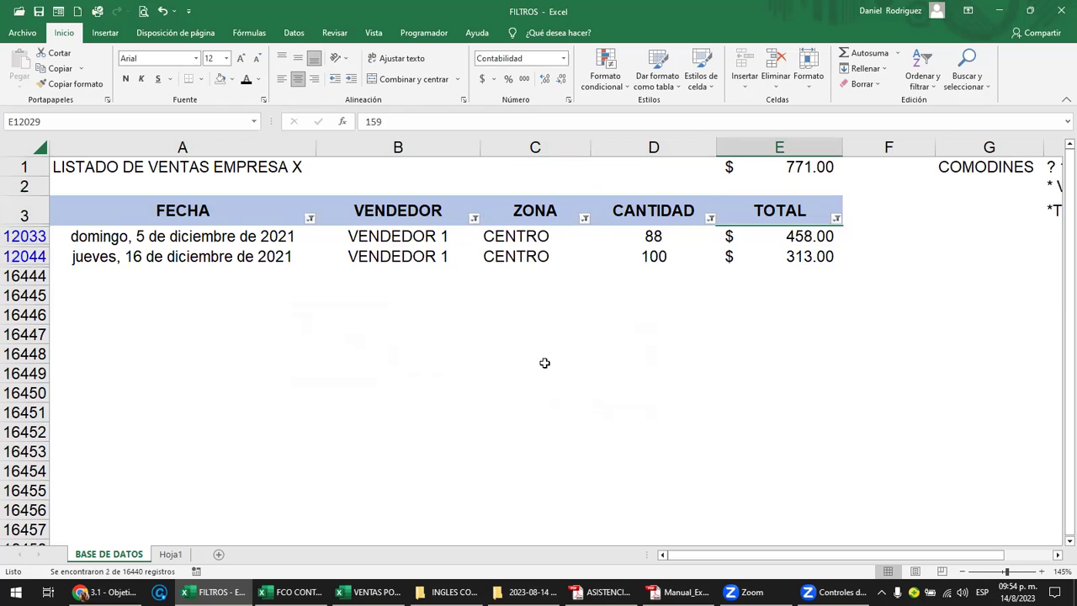
{"action": "left_click", "coordinate": [539, 358]}
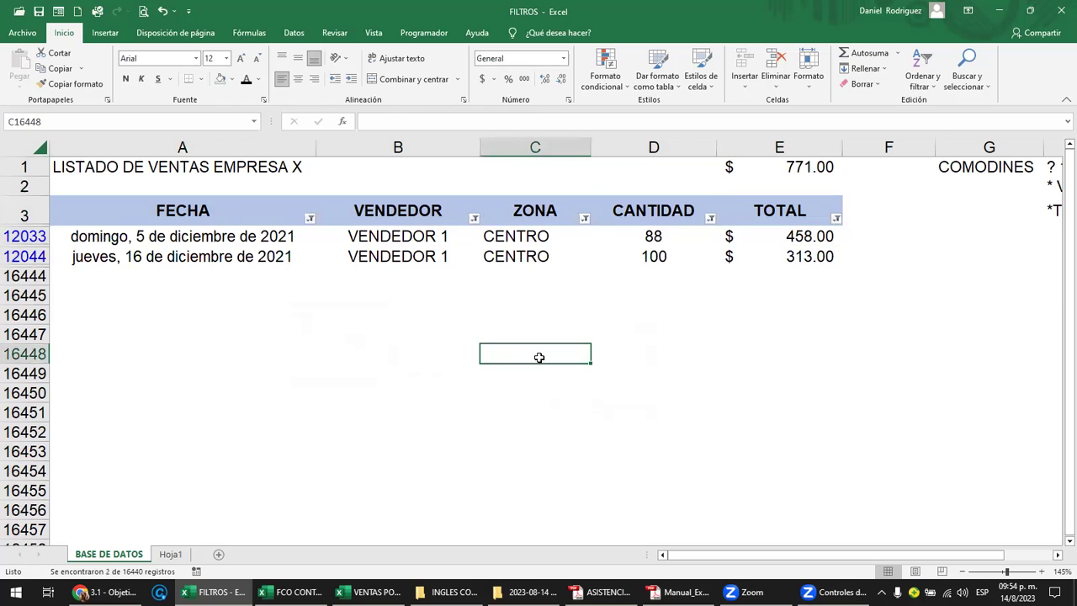
Select columns A through E to check the two filtered records' sums
{"action": "left_click", "coordinate": [229, 143]}
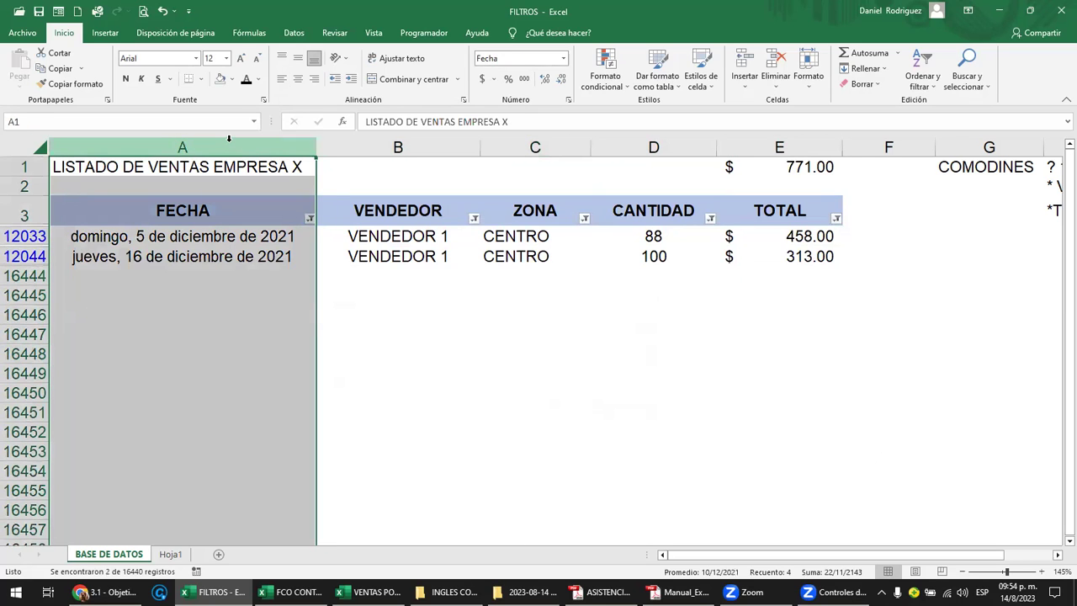
{"action": "left_click_drag", "start_coordinate": [229, 138], "coordinate": [364, 151]}
{"action": "left_click", "coordinate": [398, 148]}
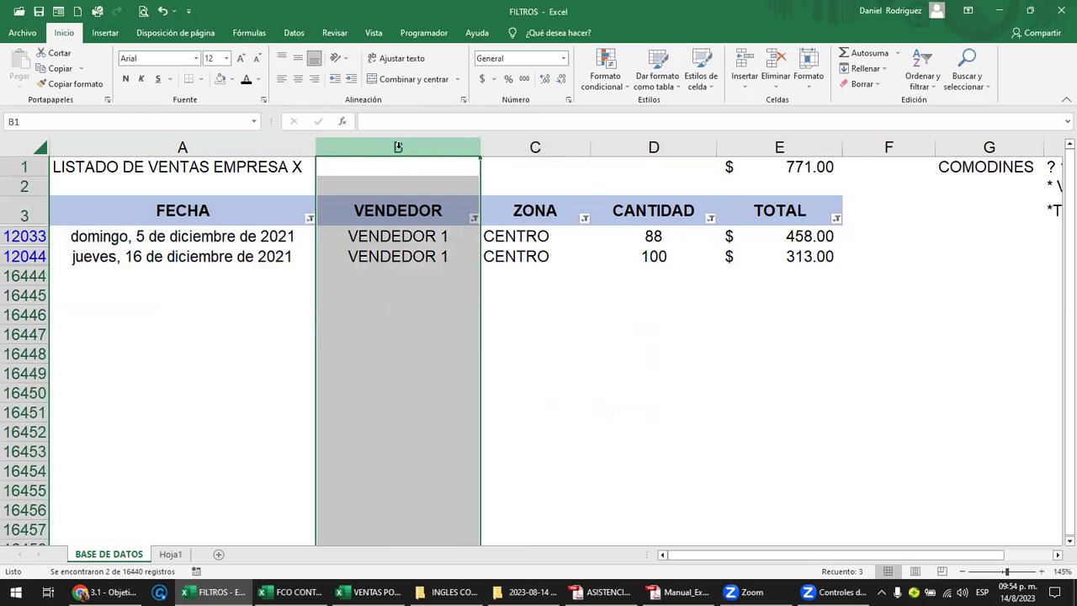
{"action": "left_click", "coordinate": [561, 149]}
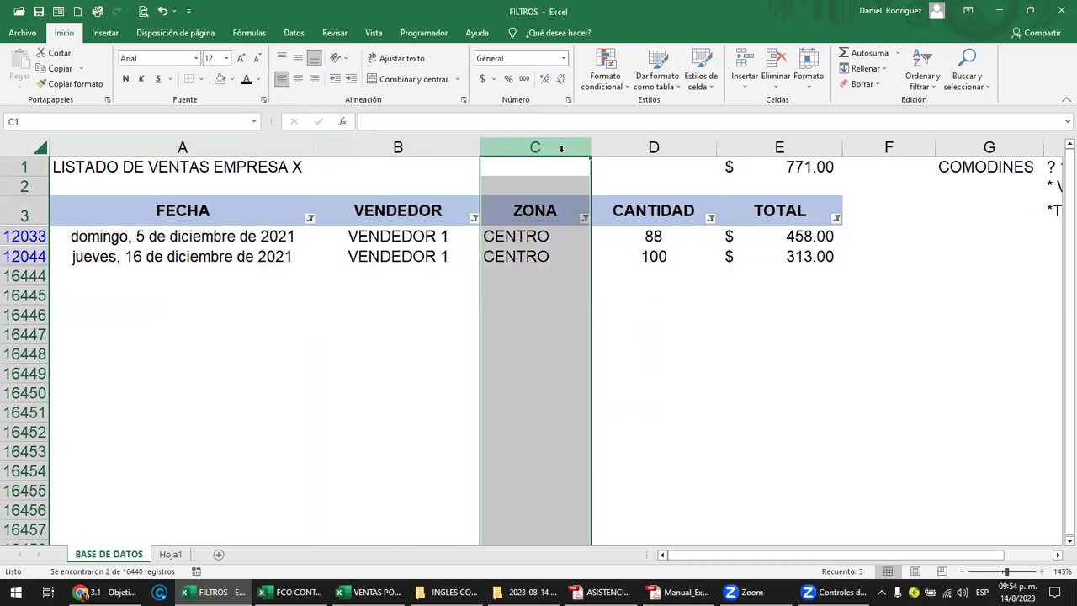
{"action": "left_click", "coordinate": [659, 148]}
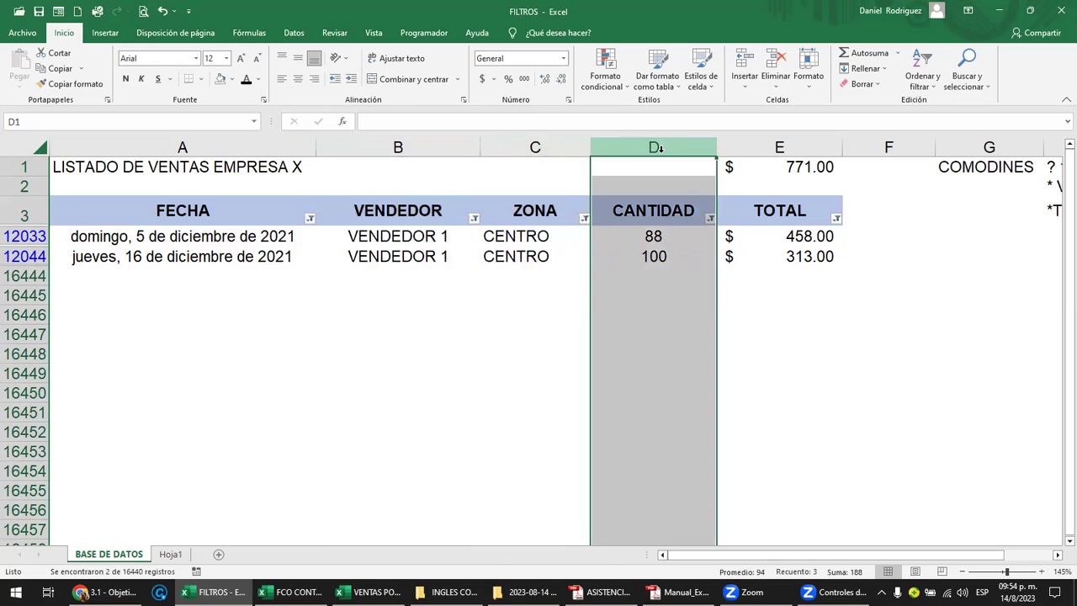
{"action": "left_click", "coordinate": [762, 147]}
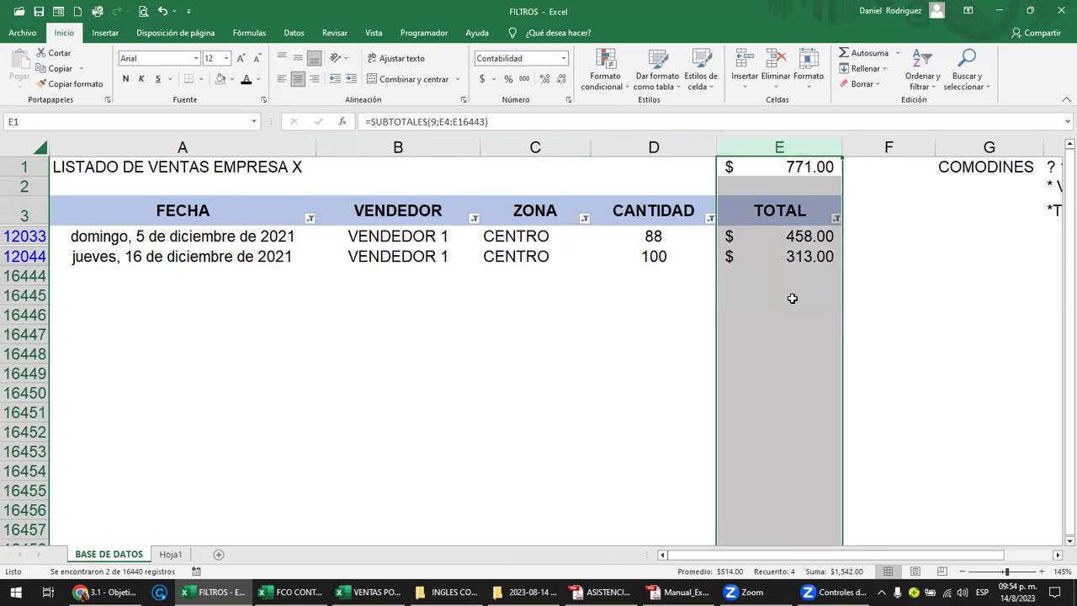
{"action": "left_click", "coordinate": [553, 317]}
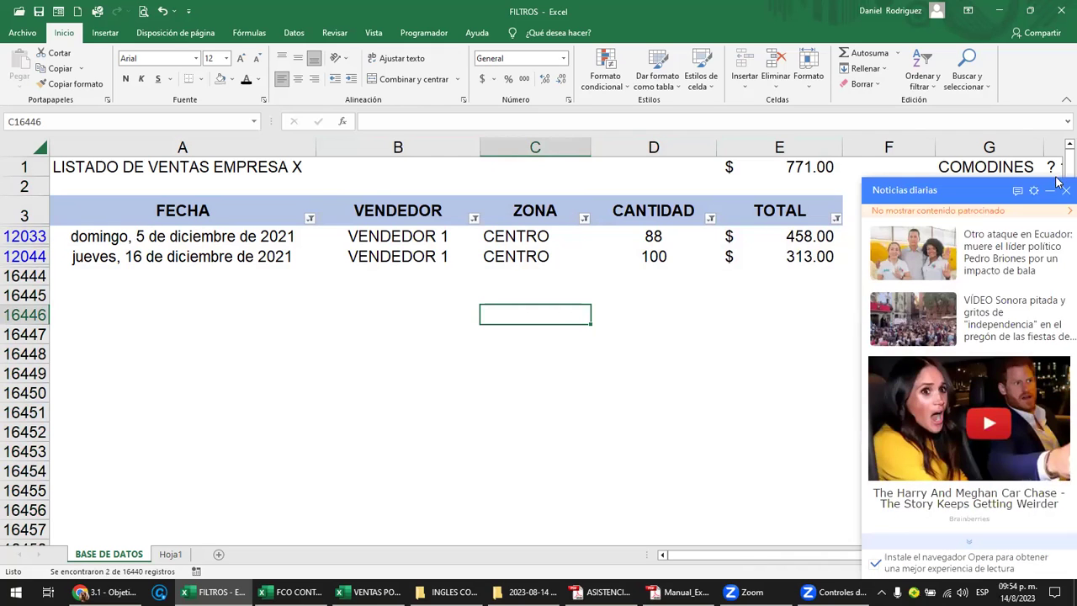
Dismiss the news pop-up and bring up the TOTAL filter options
{"action": "left_click", "coordinate": [1060, 190]}
{"action": "left_click", "coordinate": [98, 238]}
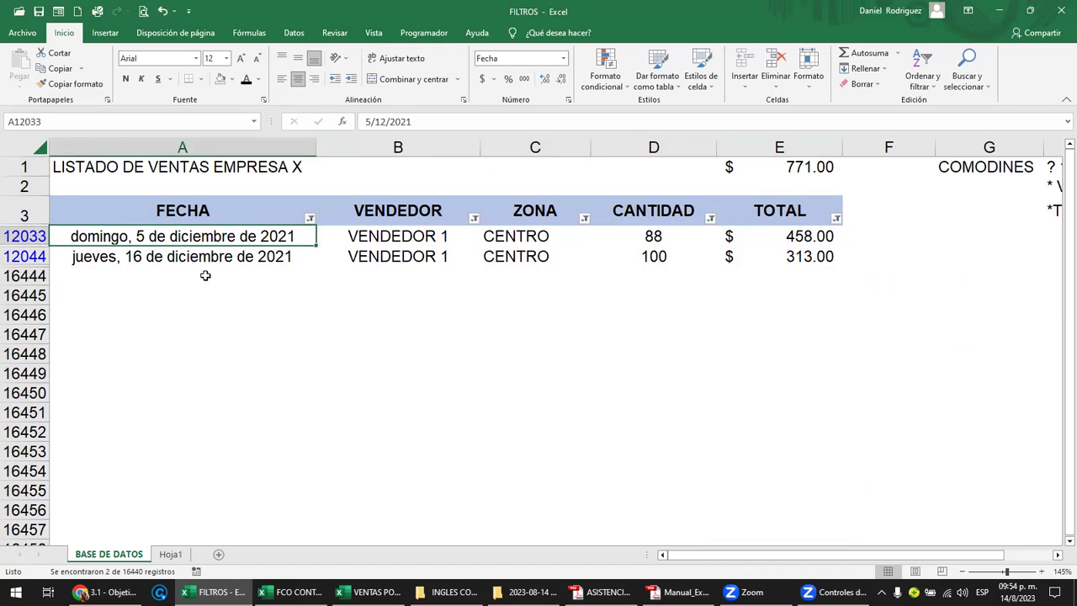
{"action": "left_click", "coordinate": [836, 221]}
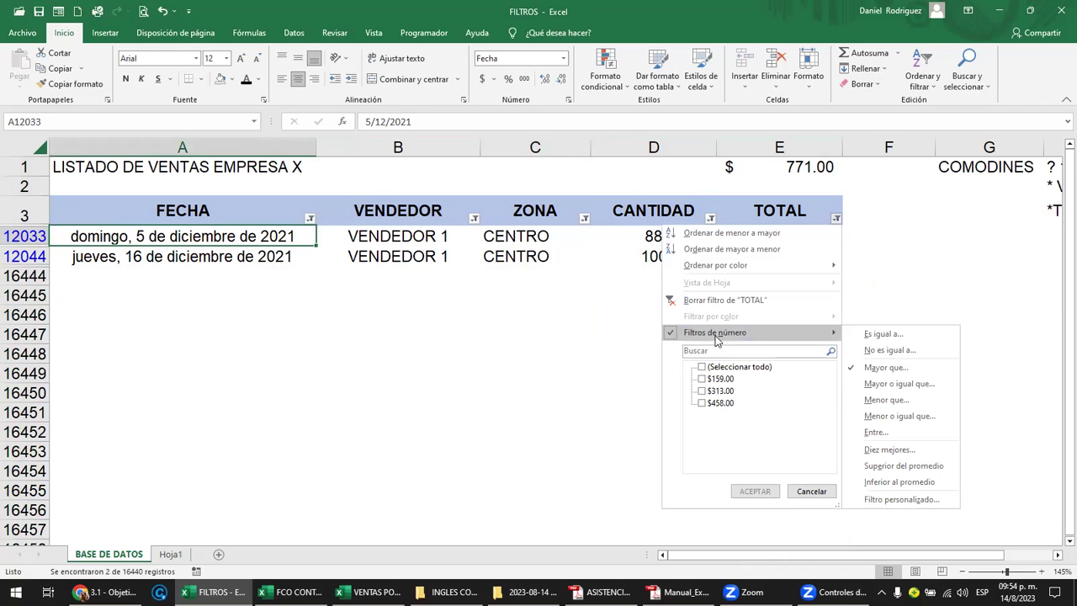
Raise the TOTAL greater-than value so only 458.00 remains, with E1 at $ 458.00
{"action": "left_click", "coordinate": [892, 372]}
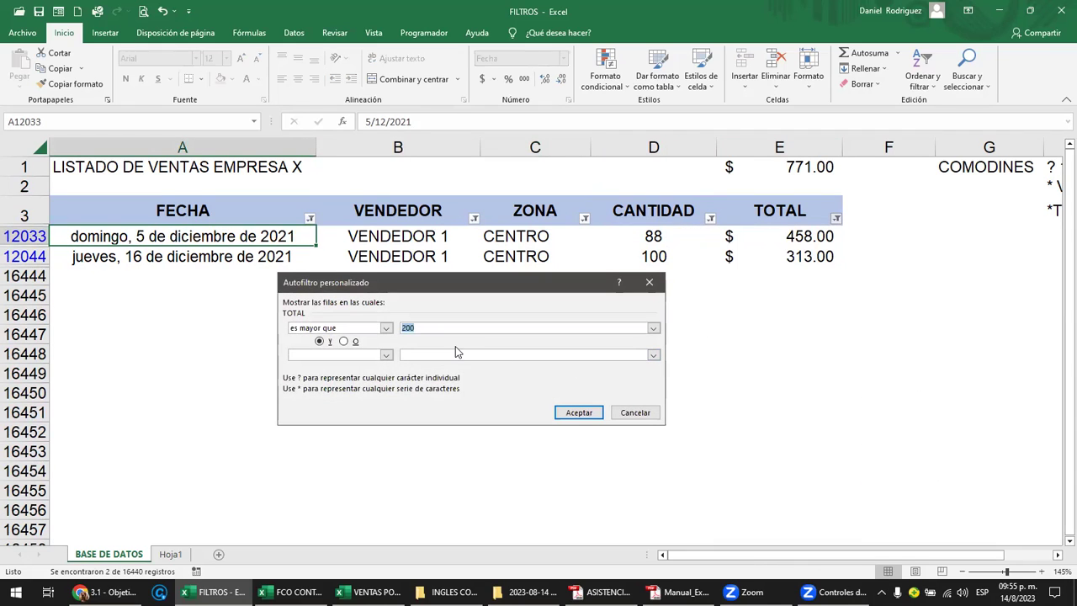
{"action": "type", "text": "401"}
{"action": "key", "text": "Return"}
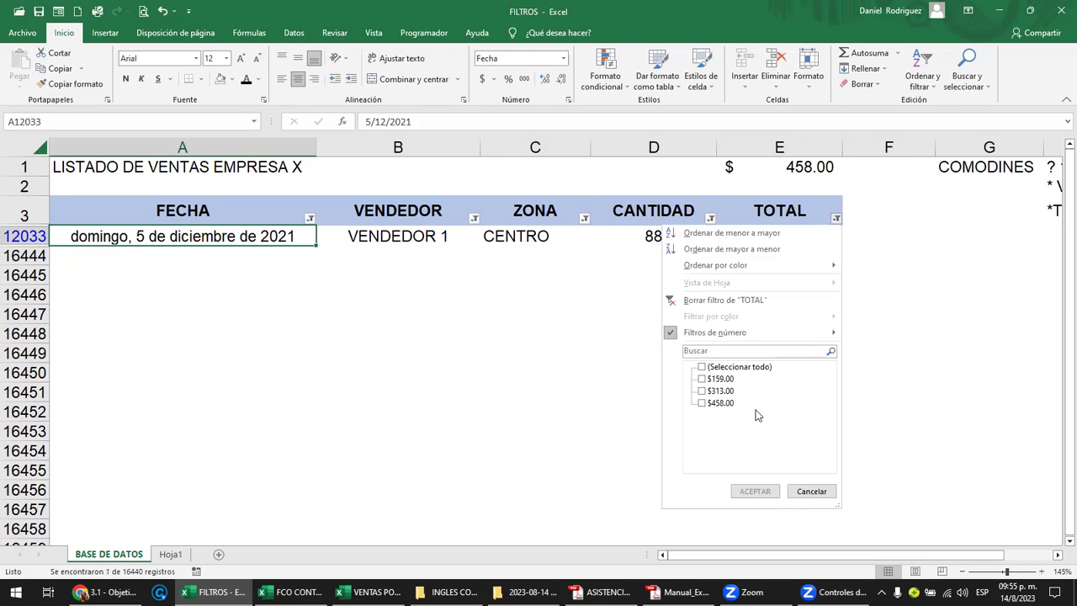
{"action": "left_click", "coordinate": [813, 492]}
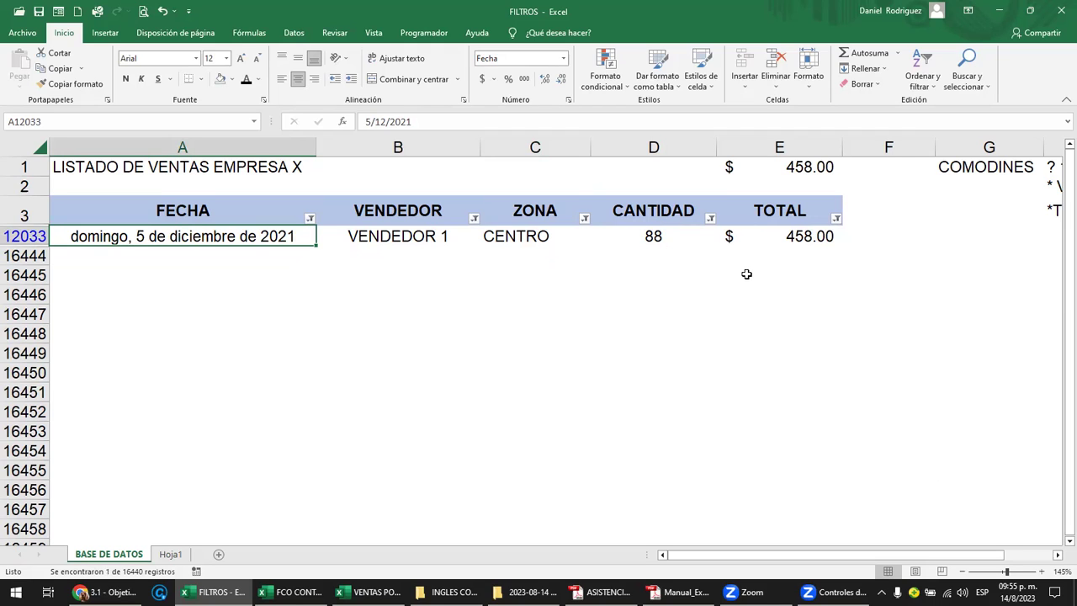
Remove the AutoFilter so all sales rows show and E1 returns to $ 4,894,436.00
{"action": "left_click", "coordinate": [585, 219]}
{"action": "left_click", "coordinate": [545, 149]}
{"action": "left_click", "coordinate": [550, 139]}
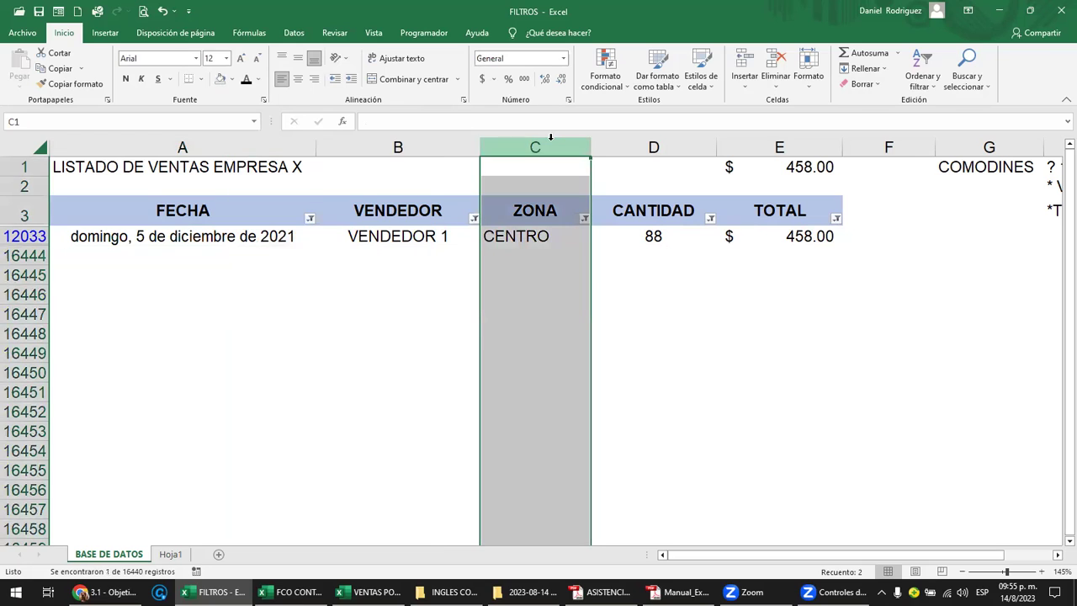
{"action": "left_click", "coordinate": [419, 148]}
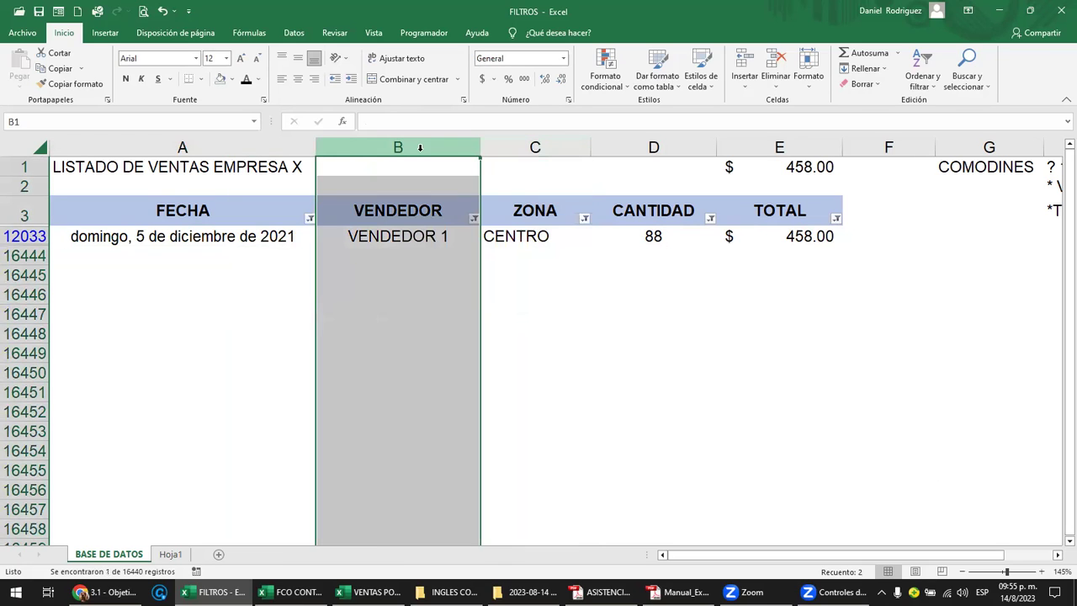
{"action": "left_click", "coordinate": [545, 235]}
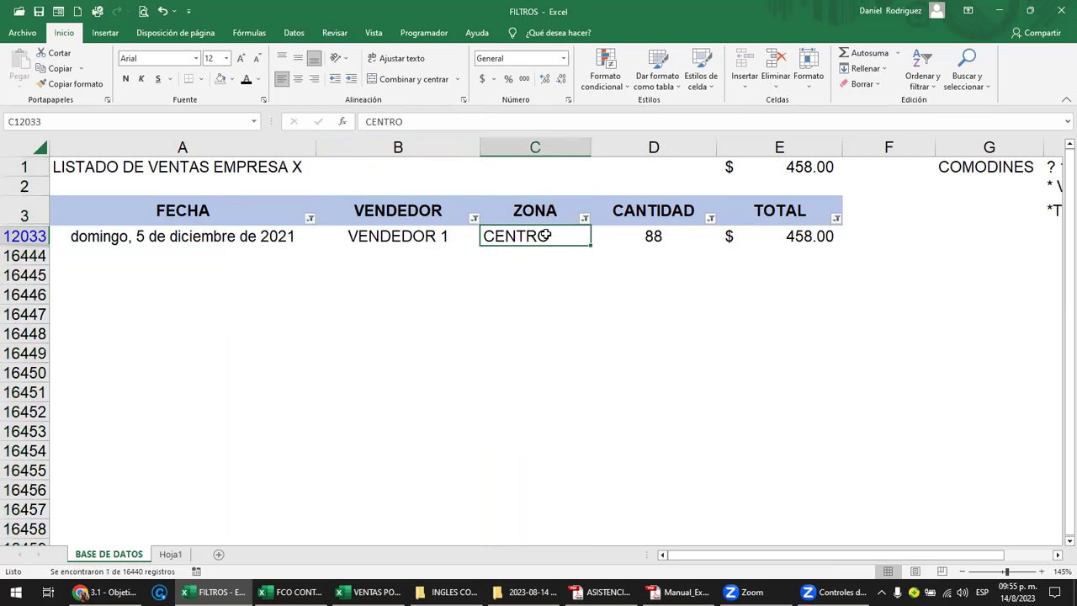
{"action": "left_click", "coordinate": [805, 213]}
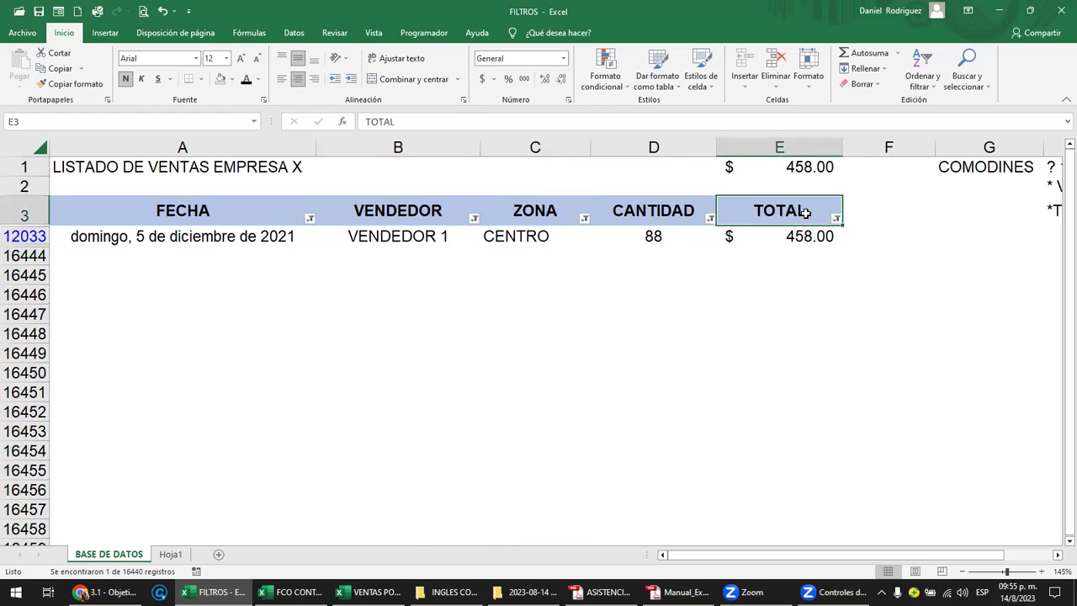
{"action": "key", "text": "ctrl+shift+l"}
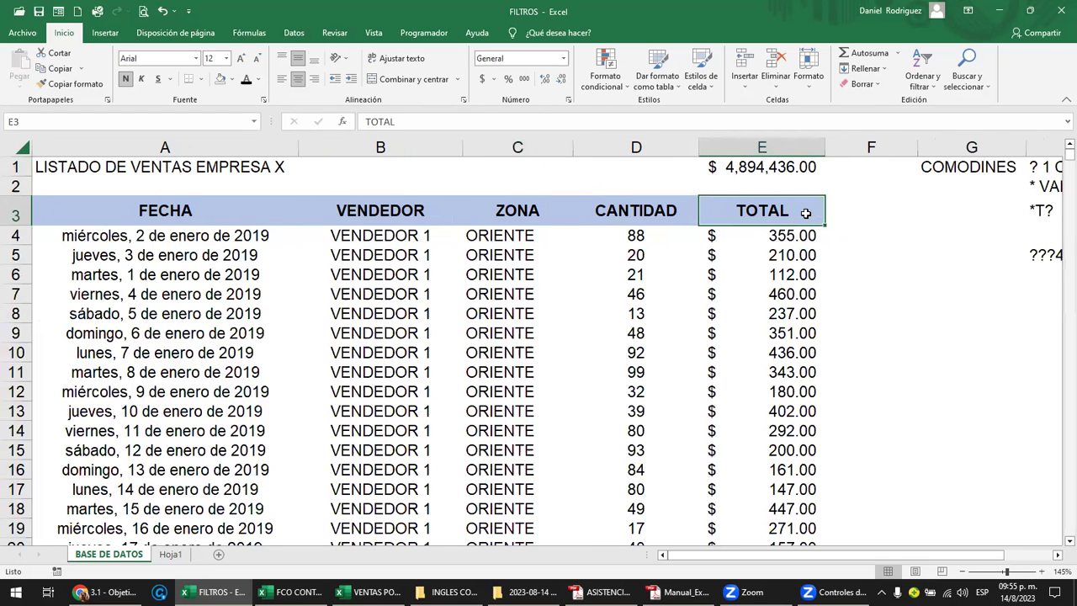
Switch to the Excel manual PDF in Adobe Reader
{"action": "left_click", "coordinate": [781, 167]}
{"action": "key", "text": "Left"}
{"action": "key", "text": "Left"}
{"action": "key", "text": "Left"}
{"action": "key", "text": "Left"}
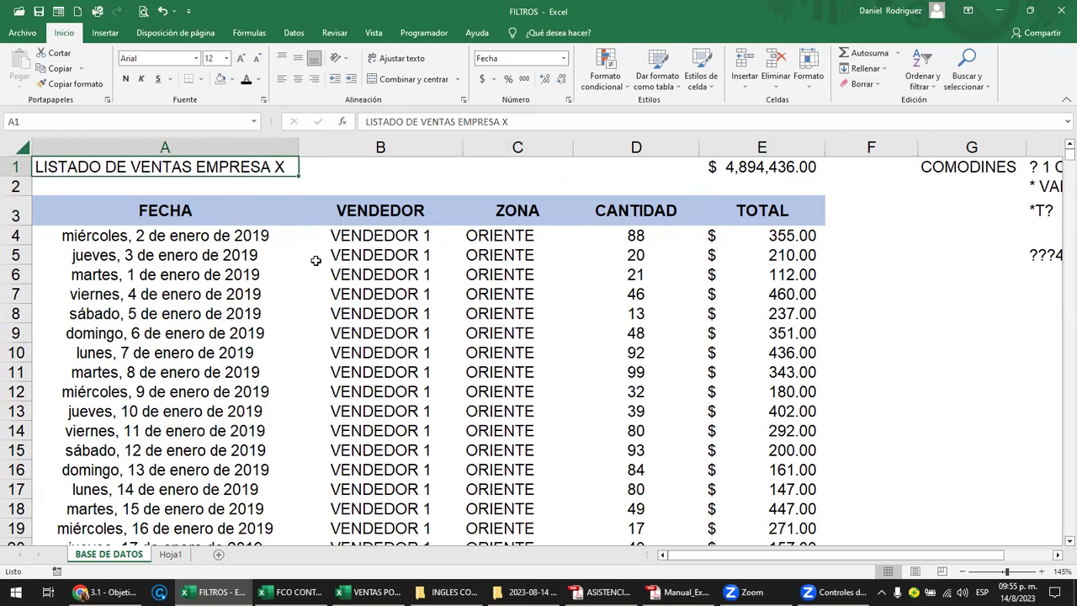
{"action": "left_click", "coordinate": [154, 236]}
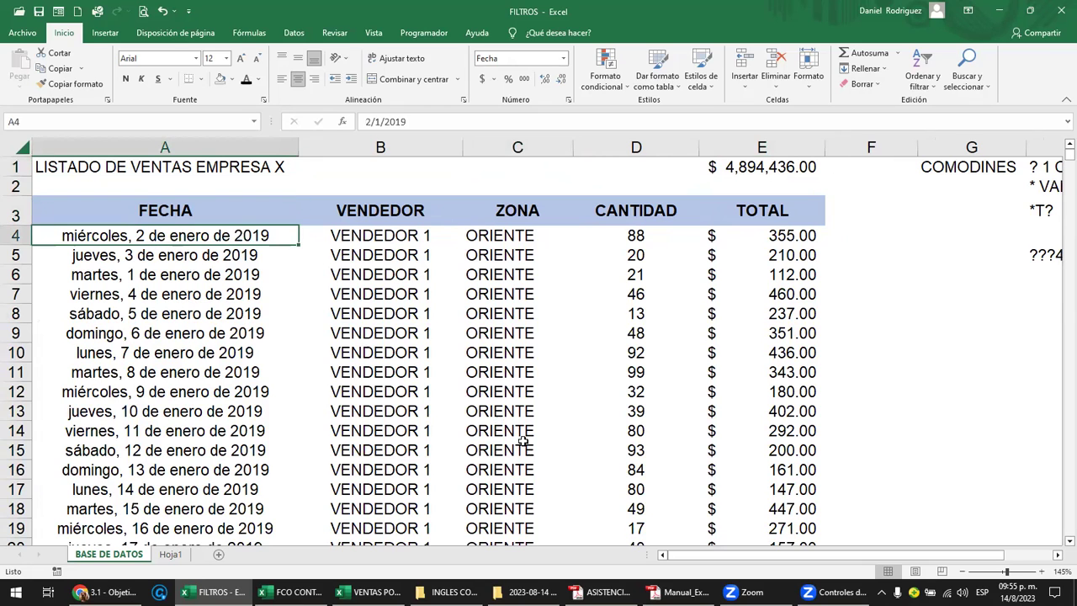
{"action": "left_click", "coordinate": [678, 592]}
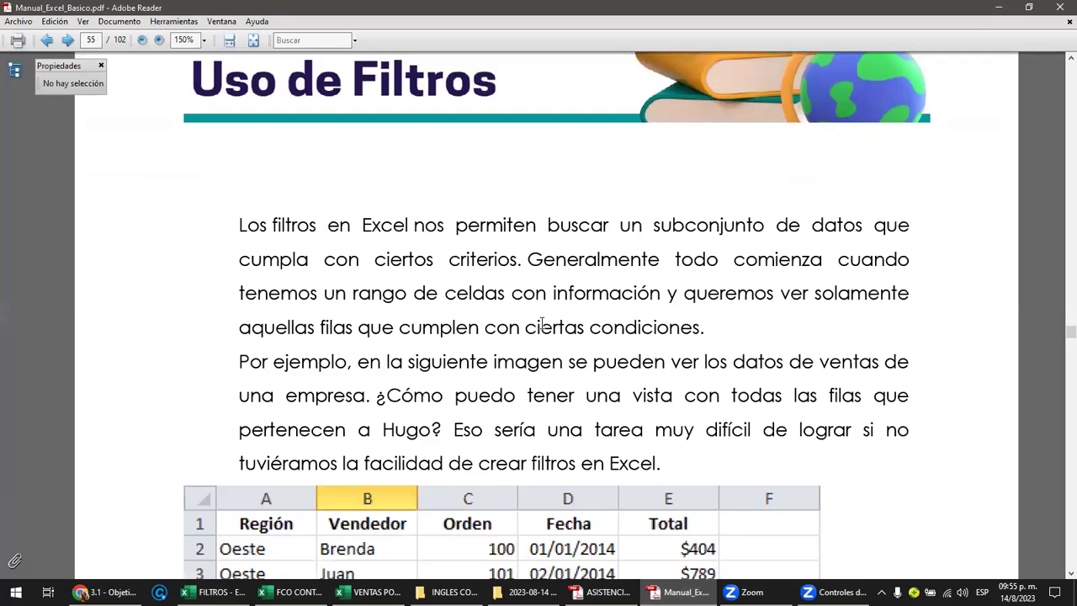
Read page 55's 'Uso de Filtros' lesson and highlight the example table's header row
{"action": "scroll", "coordinate": [545, 333], "scroll_direction": "down", "scroll_amount": 2}
{"action": "scroll", "coordinate": [544, 332], "scroll_direction": "down", "scroll_amount": 3}
{"action": "scroll", "coordinate": [542, 324], "scroll_direction": "down", "scroll_amount": 2}
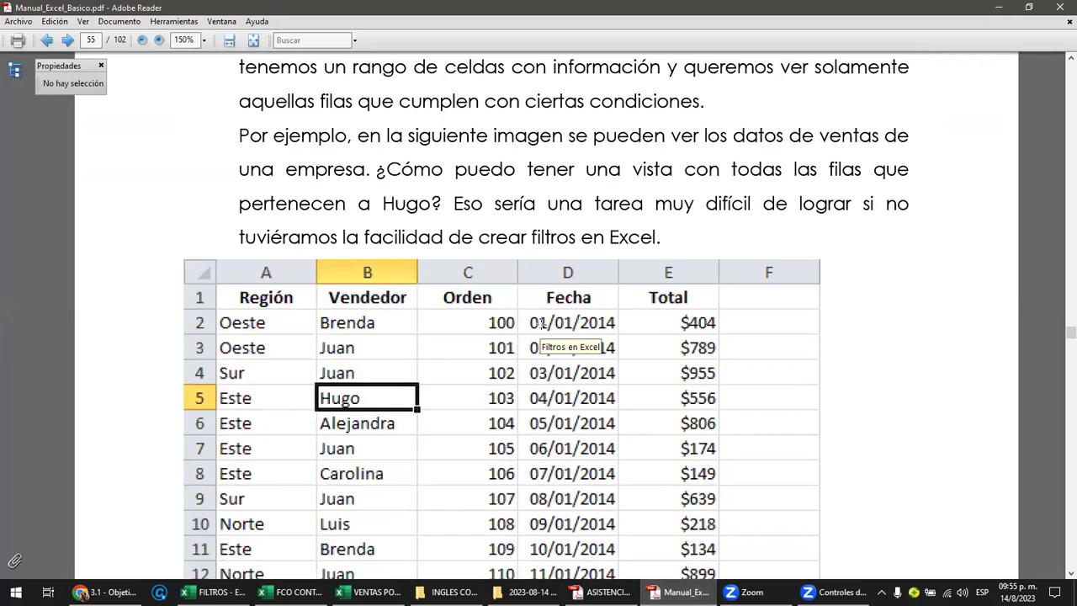
{"action": "scroll", "coordinate": [541, 324], "scroll_direction": "down", "scroll_amount": 2}
{"action": "scroll", "coordinate": [541, 324], "scroll_direction": "down", "scroll_amount": 1}
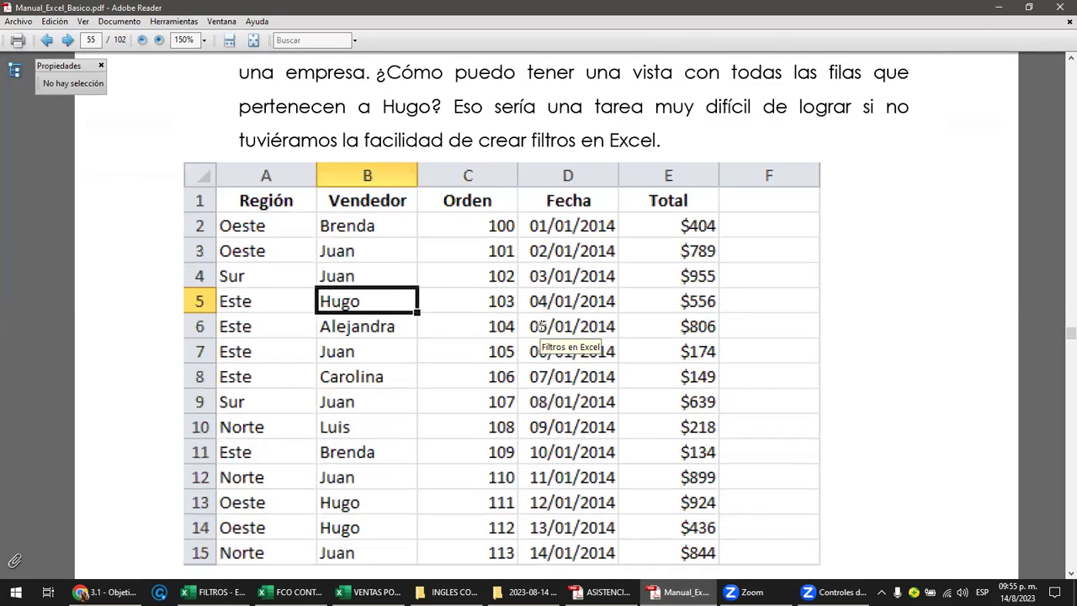
{"action": "scroll", "coordinate": [541, 325], "scroll_direction": "down", "scroll_amount": 2}
{"action": "scroll", "coordinate": [541, 326], "scroll_direction": "down", "scroll_amount": 1}
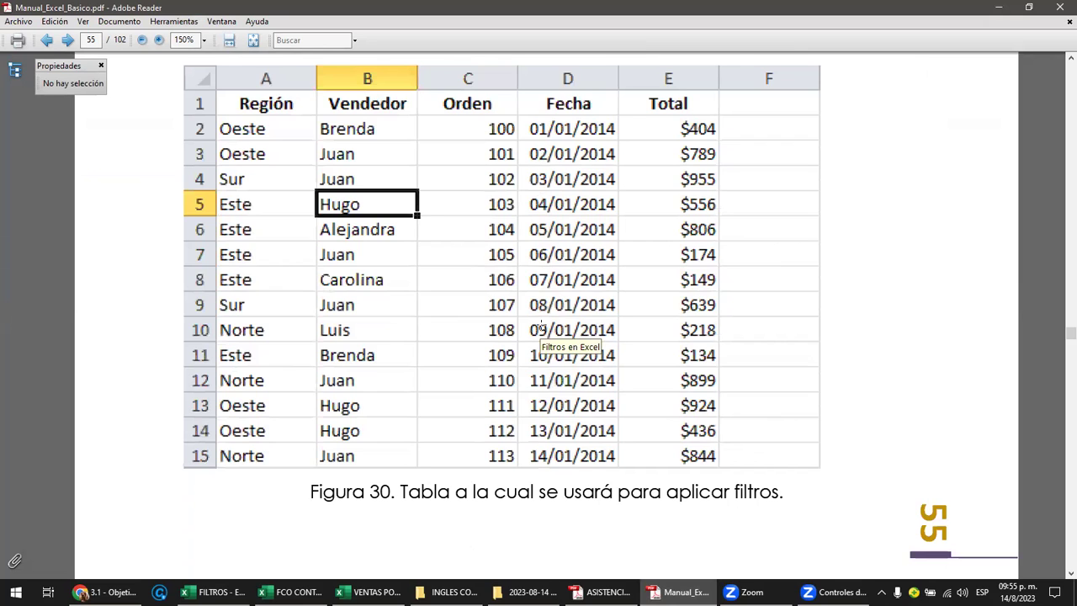
{"action": "scroll", "coordinate": [541, 326], "scroll_direction": "up", "scroll_amount": 1}
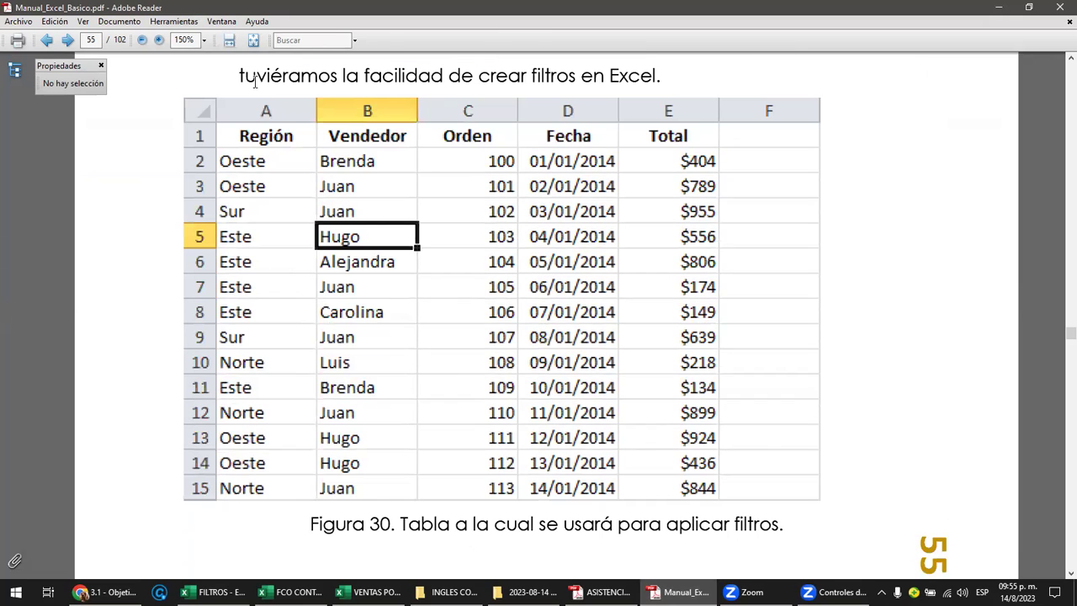
{"action": "left_click_drag", "start_coordinate": [238, 129], "coordinate": [706, 142]}
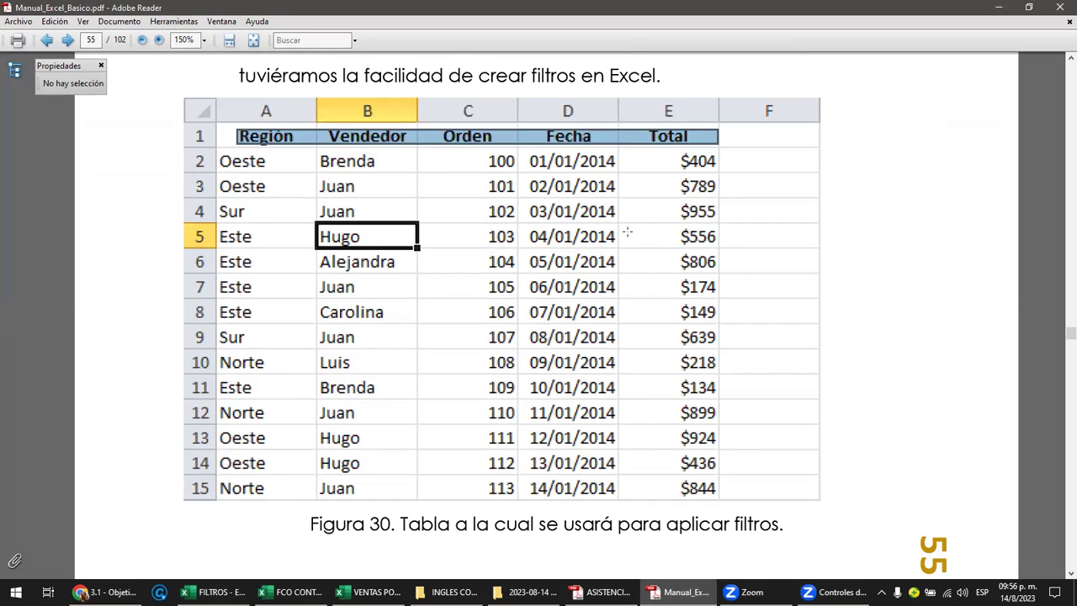
{"action": "left_click", "coordinate": [577, 234]}
{"action": "left_click", "coordinate": [898, 263]}
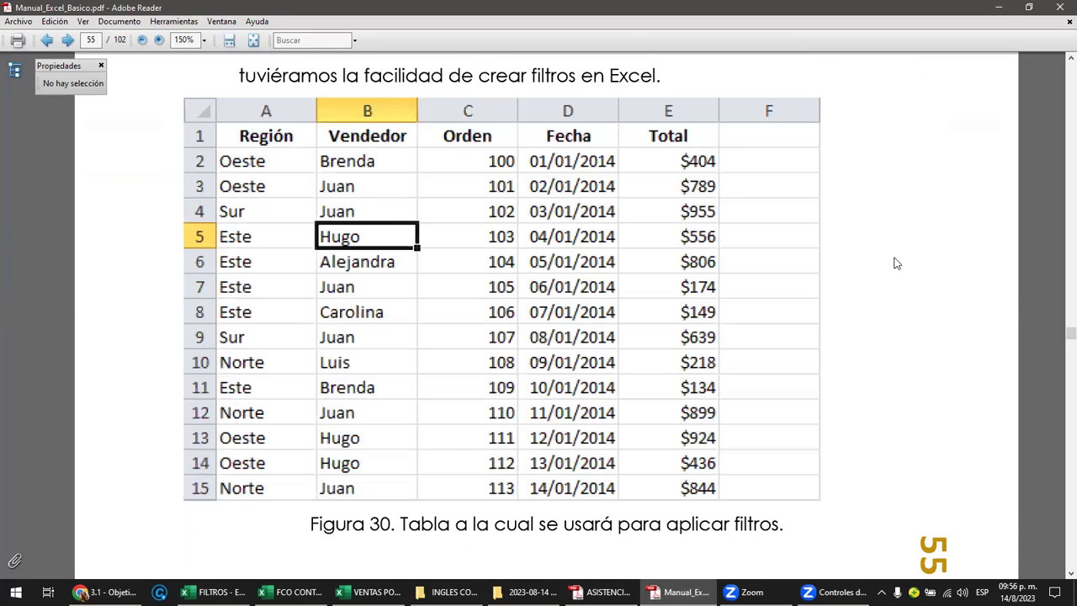
Read further and highlight the words 'y filtrar' in the lesson
{"action": "scroll", "coordinate": [759, 264], "scroll_direction": "down", "scroll_amount": 3}
{"action": "scroll", "coordinate": [742, 264], "scroll_direction": "down", "scroll_amount": 3}
{"action": "scroll", "coordinate": [742, 264], "scroll_direction": "down", "scroll_amount": 5}
{"action": "scroll", "coordinate": [742, 268], "scroll_direction": "down", "scroll_amount": 2}
{"action": "scroll", "coordinate": [742, 269], "scroll_direction": "down", "scroll_amount": 3}
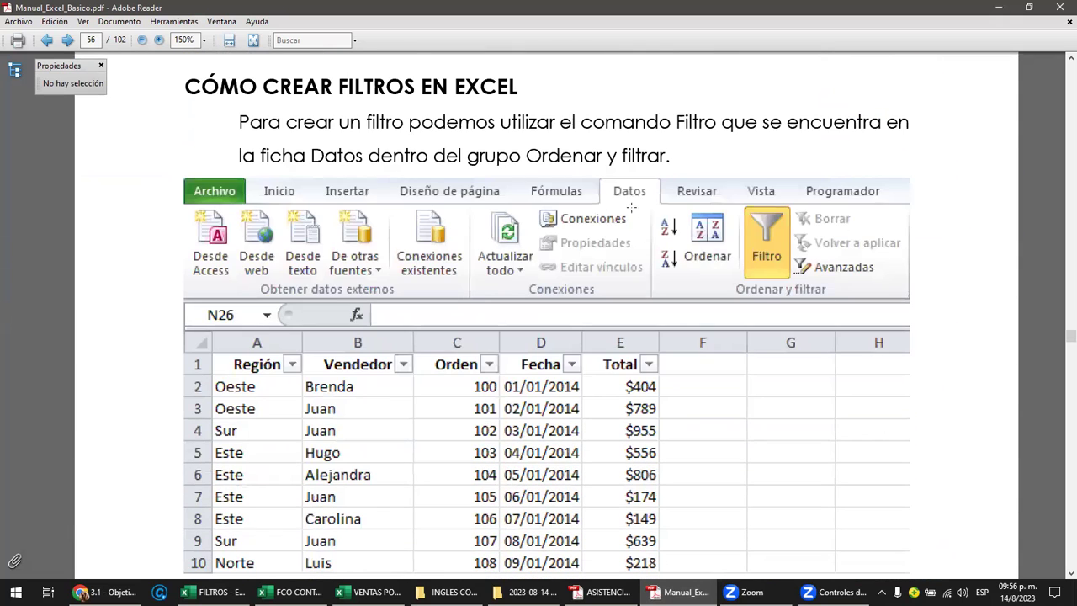
{"action": "left_click_drag", "start_coordinate": [602, 158], "coordinate": [606, 199]}
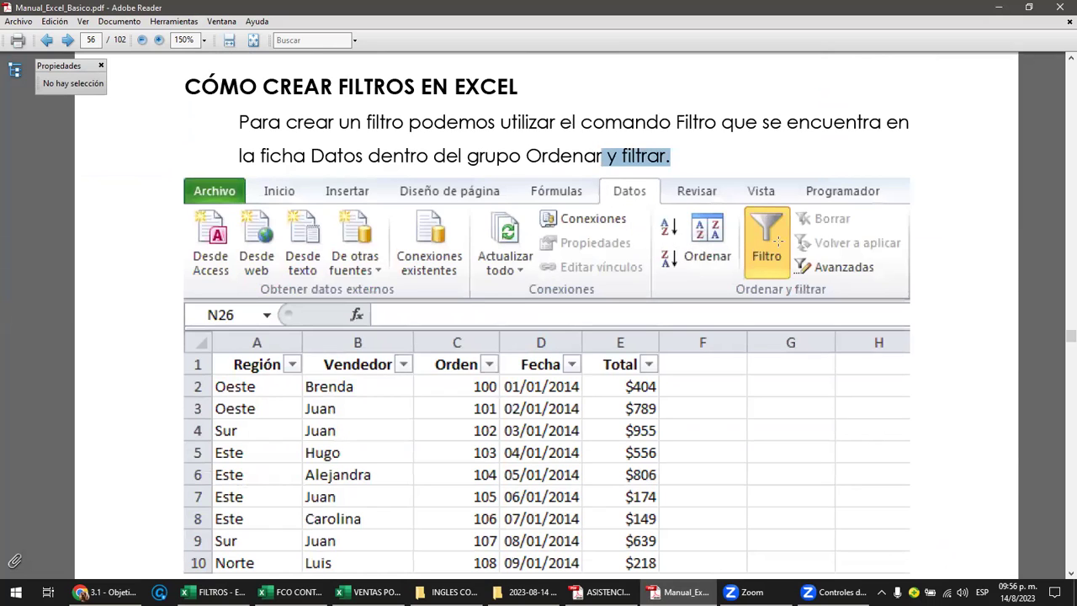
Read to page 57's Figura 32 filter list, then return to the VENTAS POR REDES SOCIALES workbook
{"action": "scroll", "coordinate": [617, 387], "scroll_direction": "down", "scroll_amount": 6}
{"action": "scroll", "coordinate": [616, 387], "scroll_direction": "down", "scroll_amount": 7}
{"action": "scroll", "coordinate": [617, 387], "scroll_direction": "down", "scroll_amount": 2}
{"action": "scroll", "coordinate": [617, 387], "scroll_direction": "down", "scroll_amount": 2}
{"action": "scroll", "coordinate": [619, 387], "scroll_direction": "down", "scroll_amount": 5}
{"action": "scroll", "coordinate": [618, 387], "scroll_direction": "down", "scroll_amount": 4}
{"action": "scroll", "coordinate": [618, 388], "scroll_direction": "down", "scroll_amount": 4}
{"action": "scroll", "coordinate": [623, 386], "scroll_direction": "down", "scroll_amount": 7}
{"action": "scroll", "coordinate": [622, 386], "scroll_direction": "down", "scroll_amount": 3}
{"action": "scroll", "coordinate": [622, 387], "scroll_direction": "down", "scroll_amount": 5}
{"action": "scroll", "coordinate": [623, 384], "scroll_direction": "down", "scroll_amount": 1}
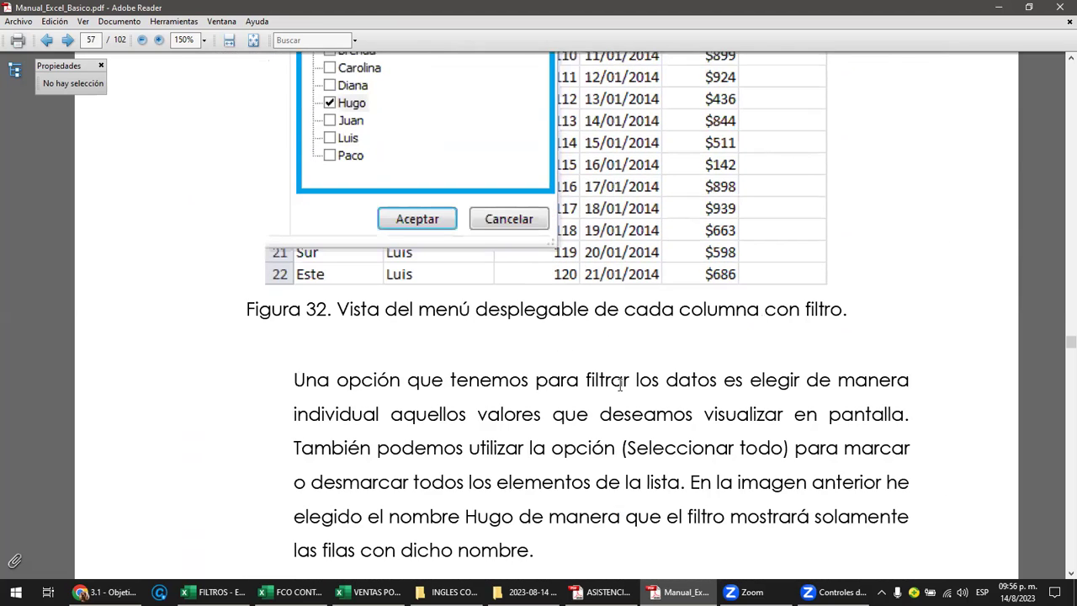
{"action": "scroll", "coordinate": [621, 383], "scroll_direction": "down", "scroll_amount": 3}
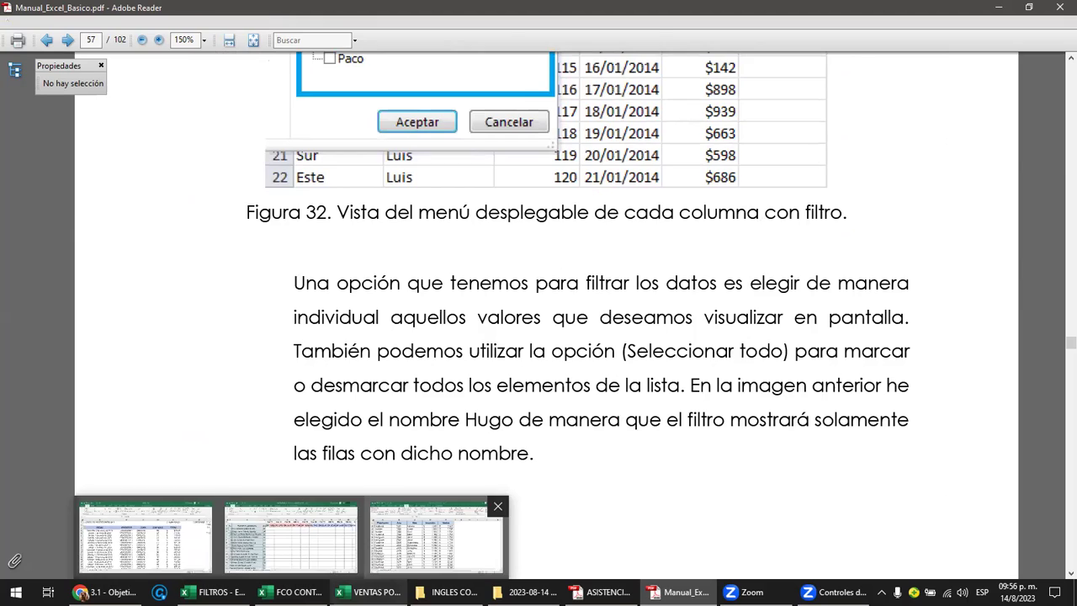
{"action": "left_click", "coordinate": [371, 591]}
{"action": "left_click", "coordinate": [223, 199]}
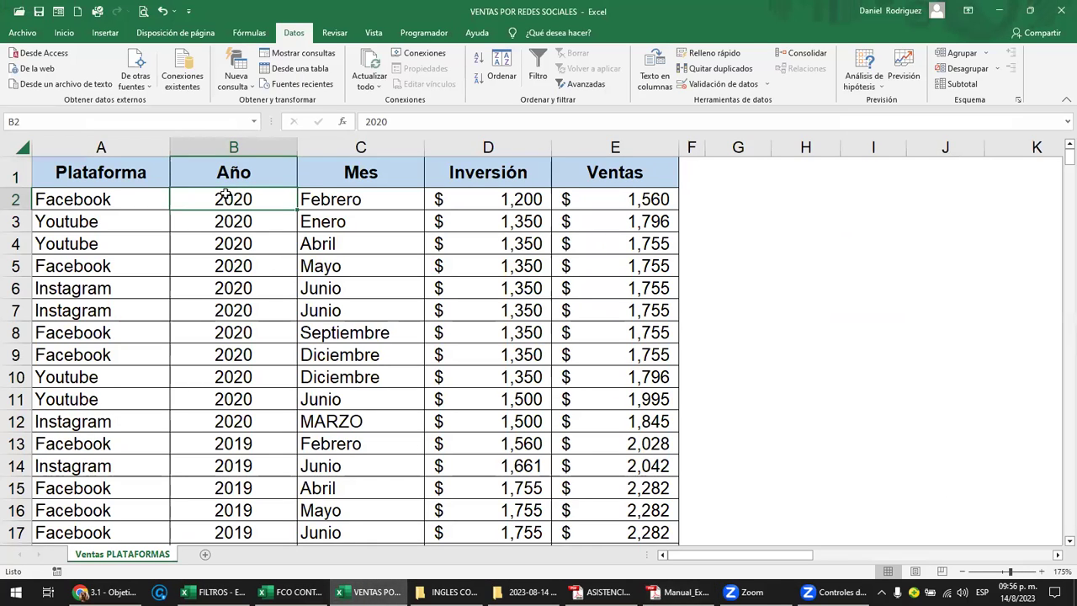
{"action": "left_click", "coordinate": [142, 172]}
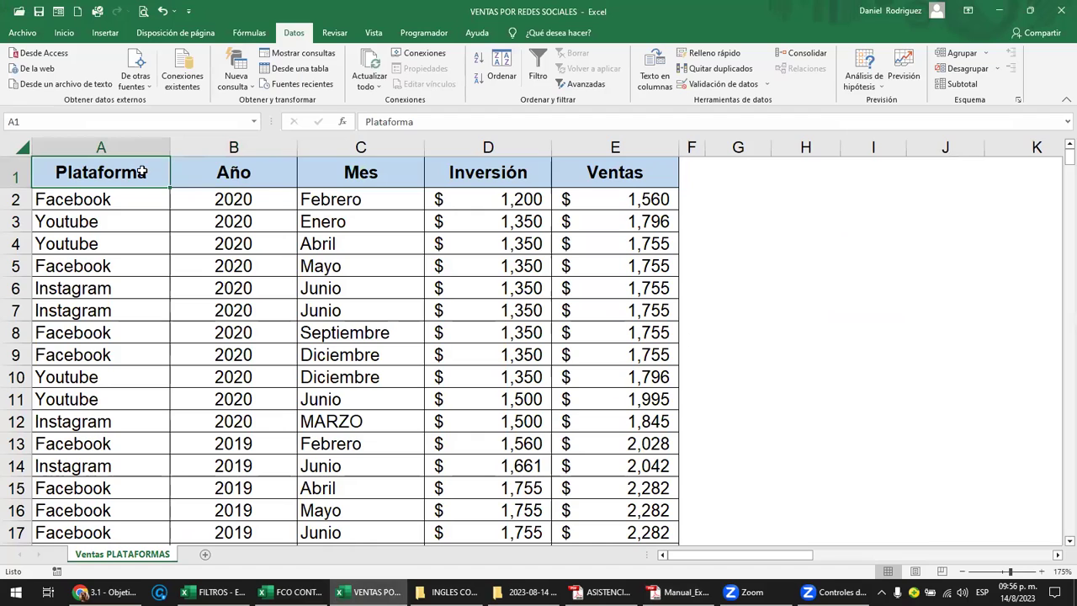
{"action": "left_click", "coordinate": [217, 171]}
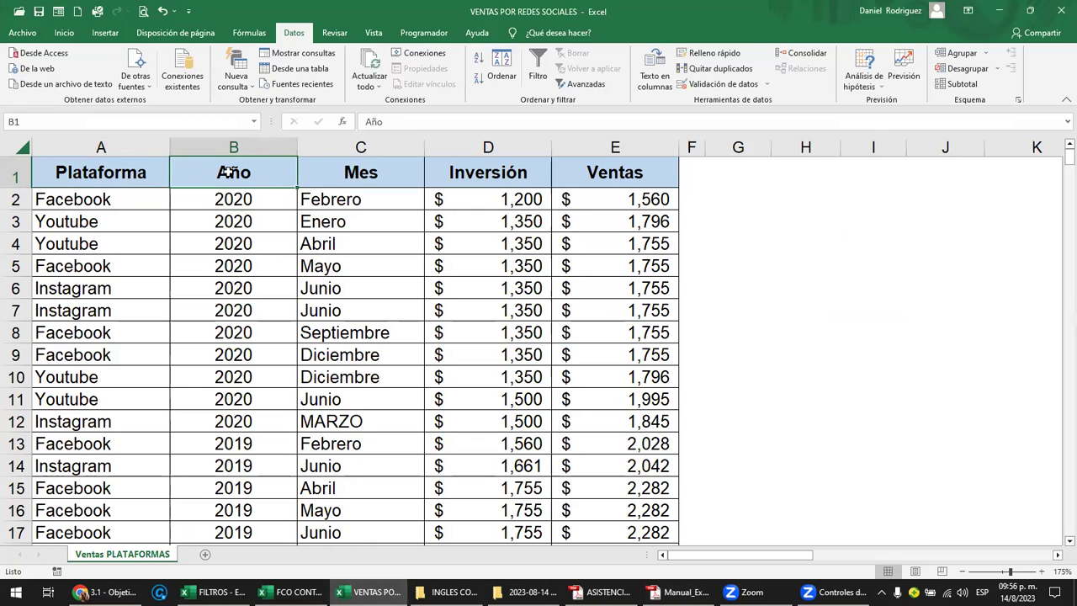
{"action": "left_click", "coordinate": [238, 200]}
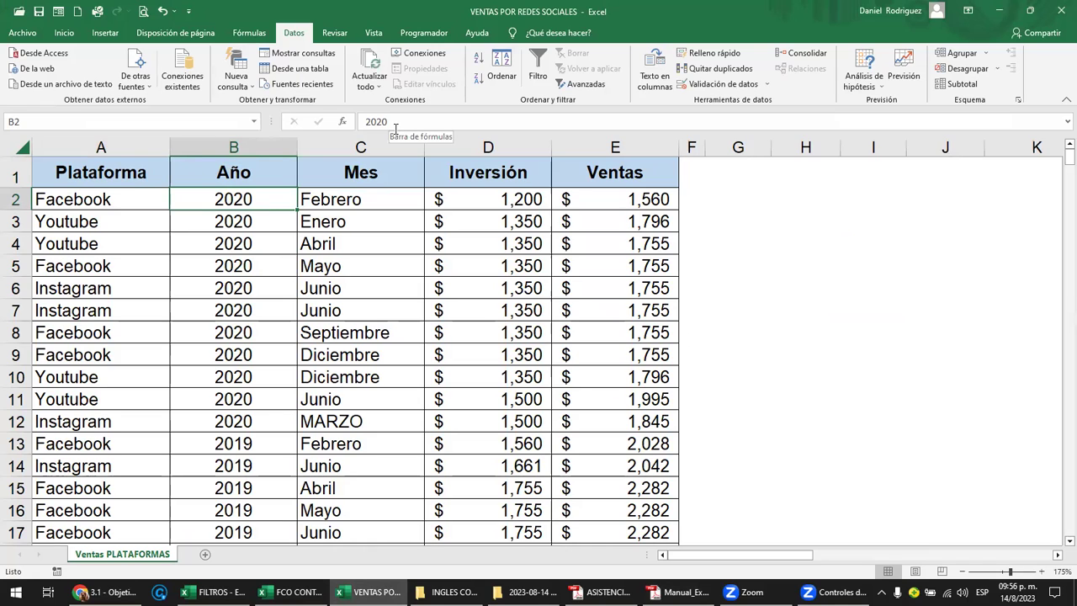
{"action": "left_click", "coordinate": [233, 147]}
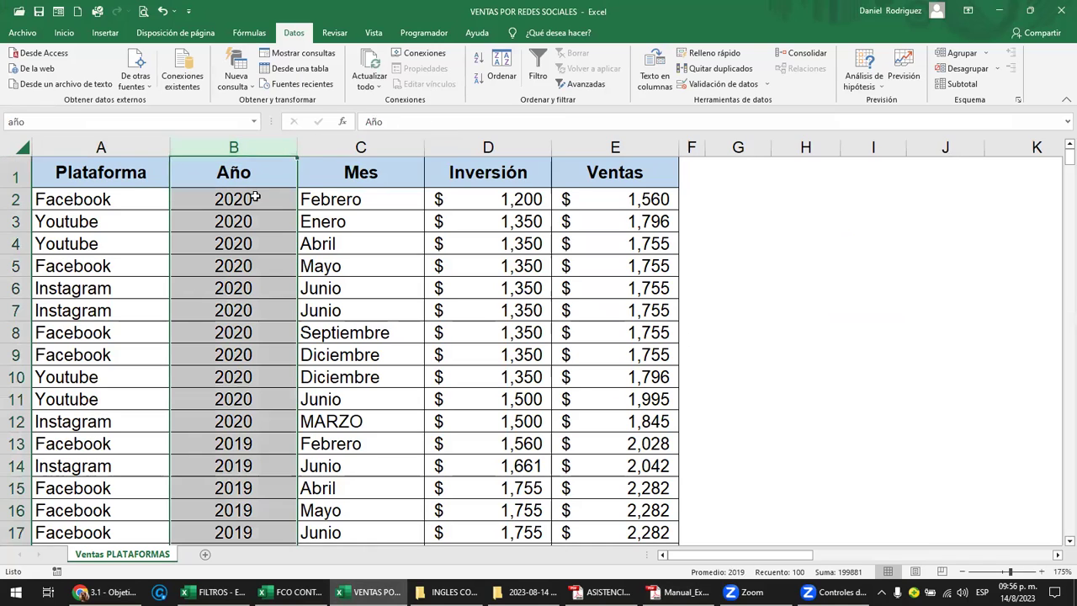
{"action": "left_click", "coordinate": [254, 197]}
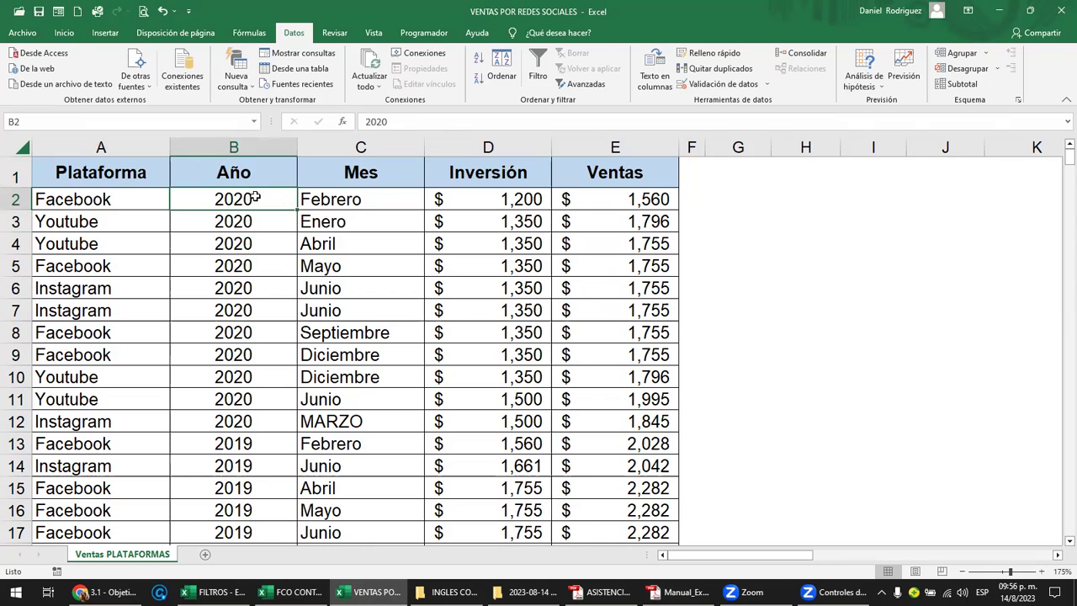
{"action": "left_click", "coordinate": [66, 34]}
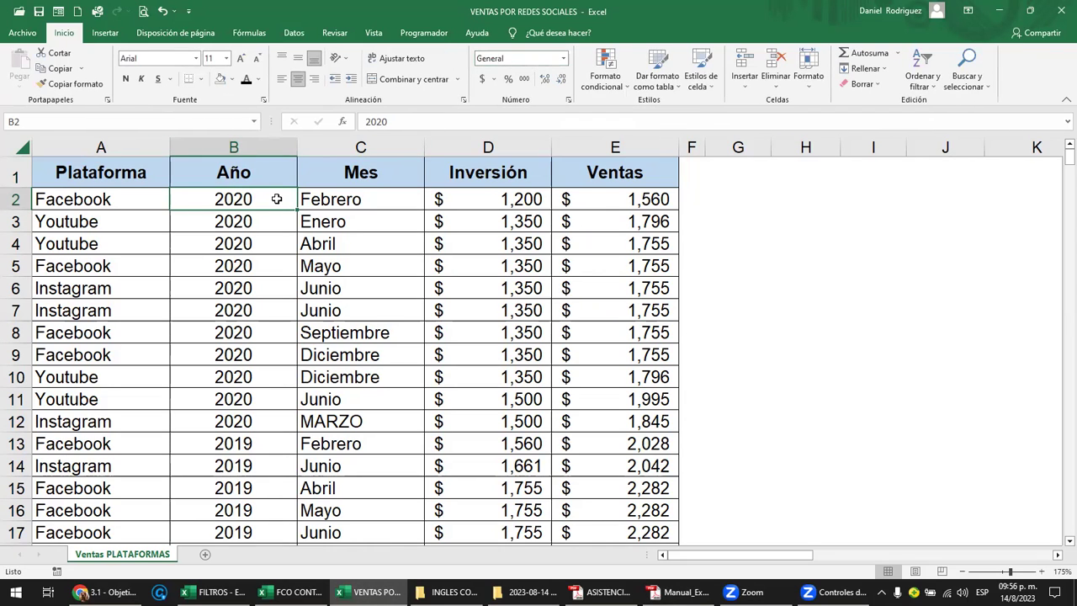
{"action": "left_click", "coordinate": [364, 143]}
{"action": "left_click", "coordinate": [363, 200]}
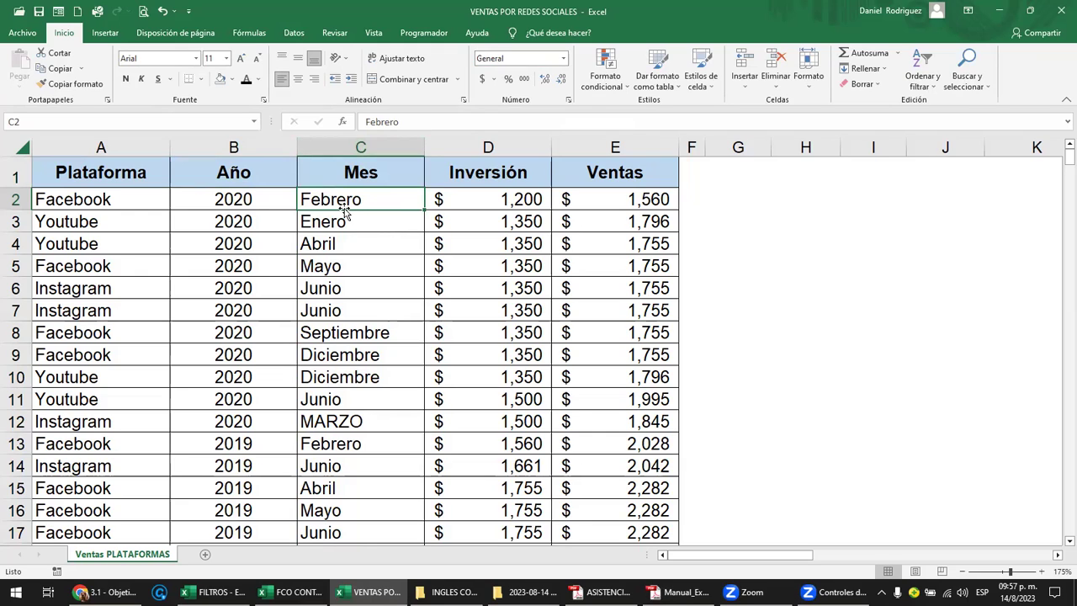
{"action": "left_click", "coordinate": [71, 177]}
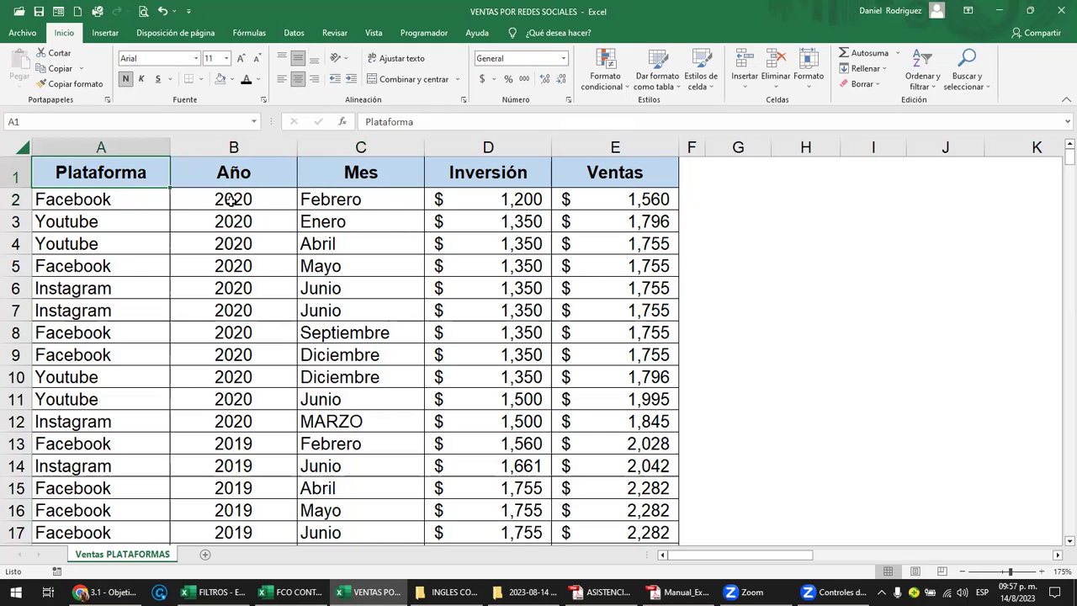
{"action": "left_click", "coordinate": [122, 198]}
{"action": "left_click_drag", "start_coordinate": [131, 174], "coordinate": [581, 175]}
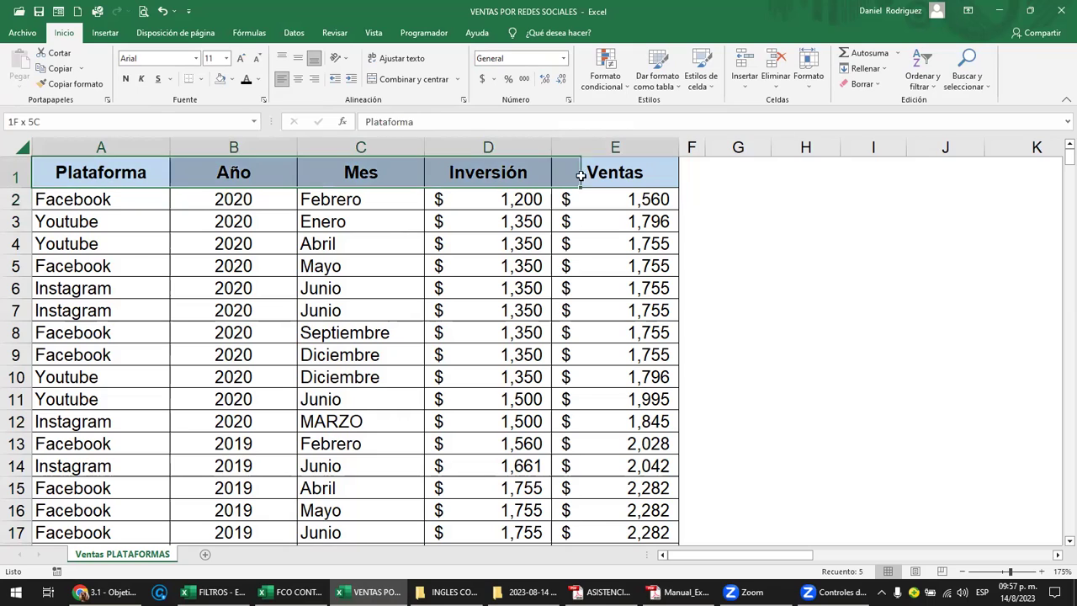
{"action": "left_click", "coordinate": [112, 201]}
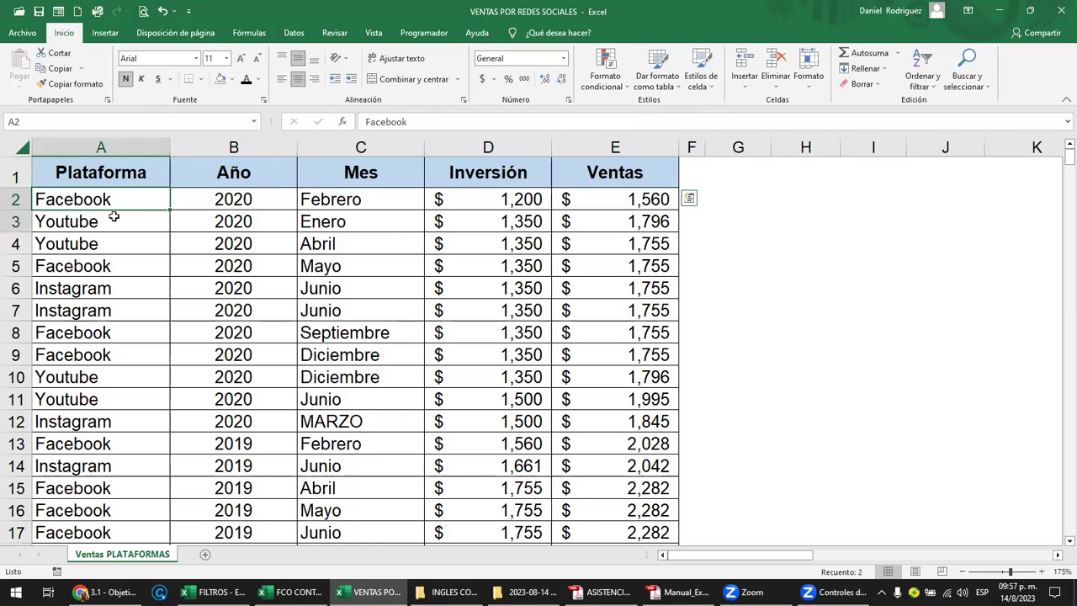
{"action": "left_click_drag", "start_coordinate": [113, 217], "coordinate": [126, 291]}
{"action": "left_click", "coordinate": [131, 172]}
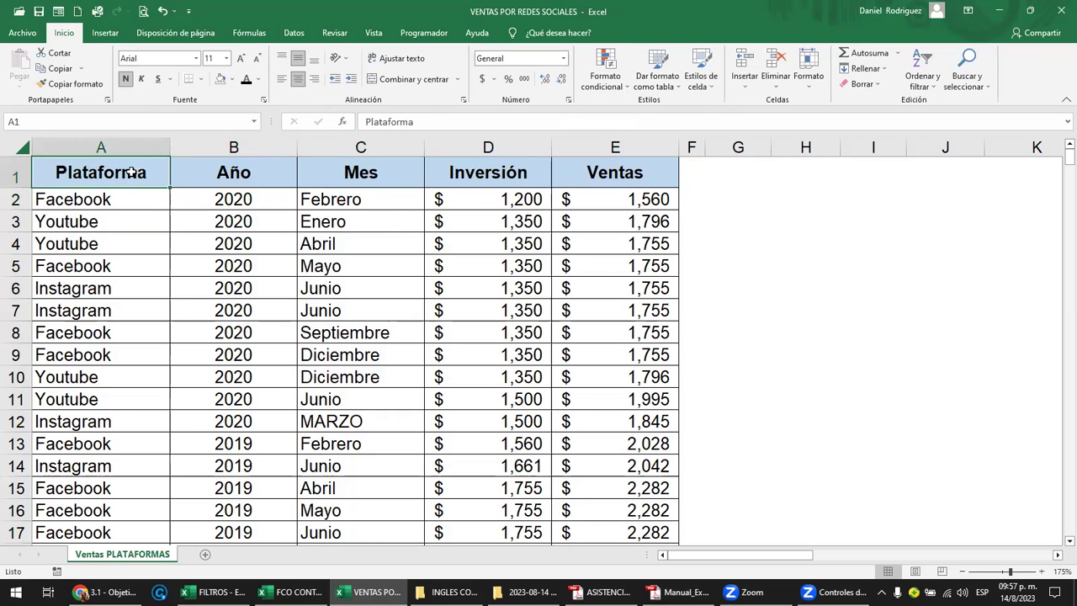
Add AutoFilter arrows to the Plataforma–Ventas headers and preview the Plataforma and Año filter lists
{"action": "key", "text": "ctrl+shift+l"}
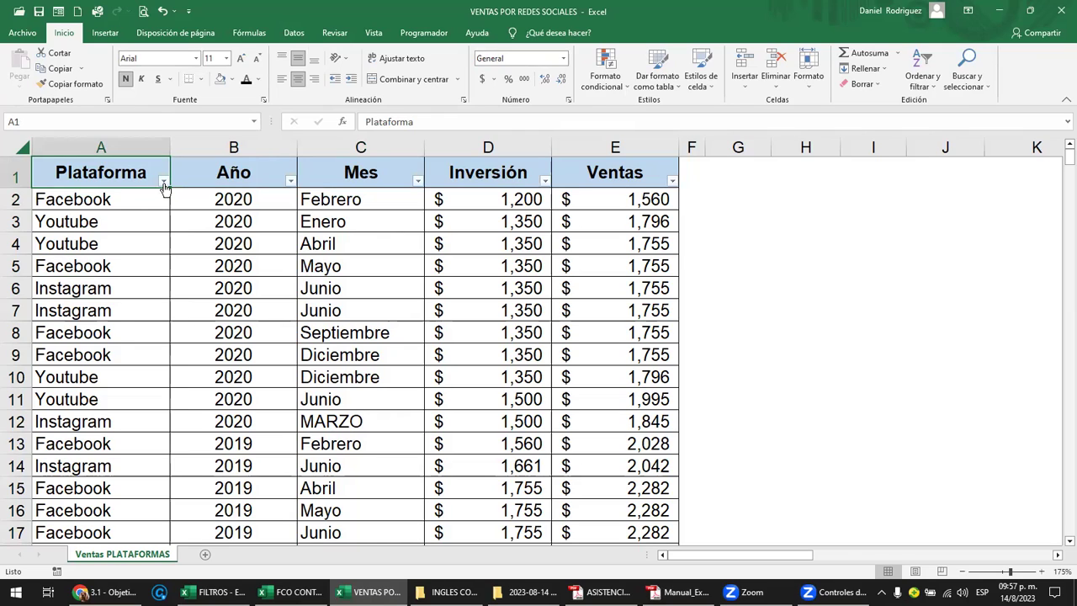
{"action": "left_click", "coordinate": [164, 181]}
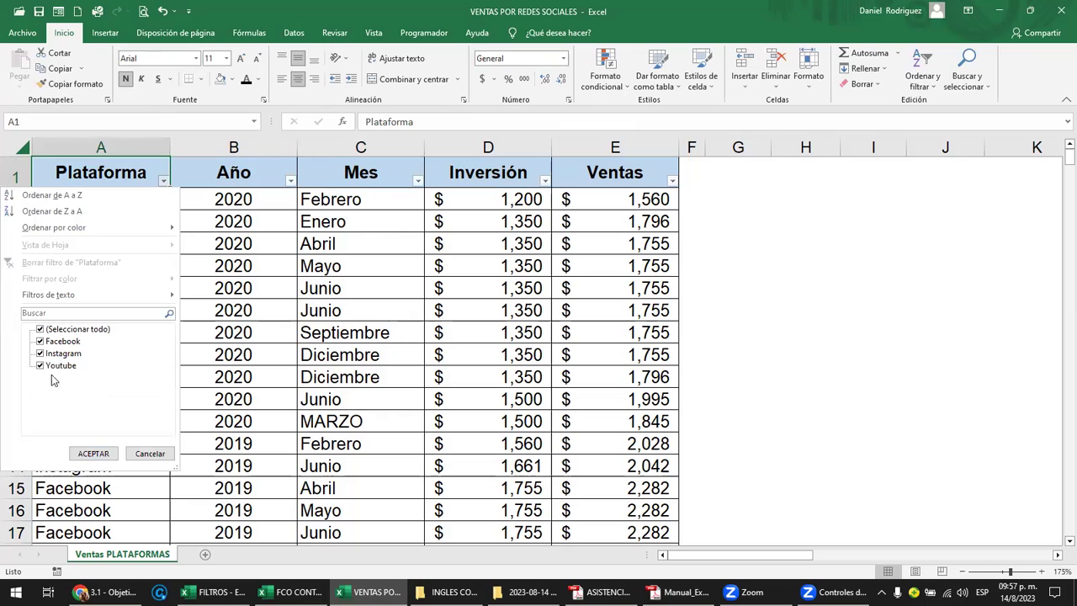
{"action": "left_click", "coordinate": [150, 456]}
{"action": "left_click", "coordinate": [290, 181]}
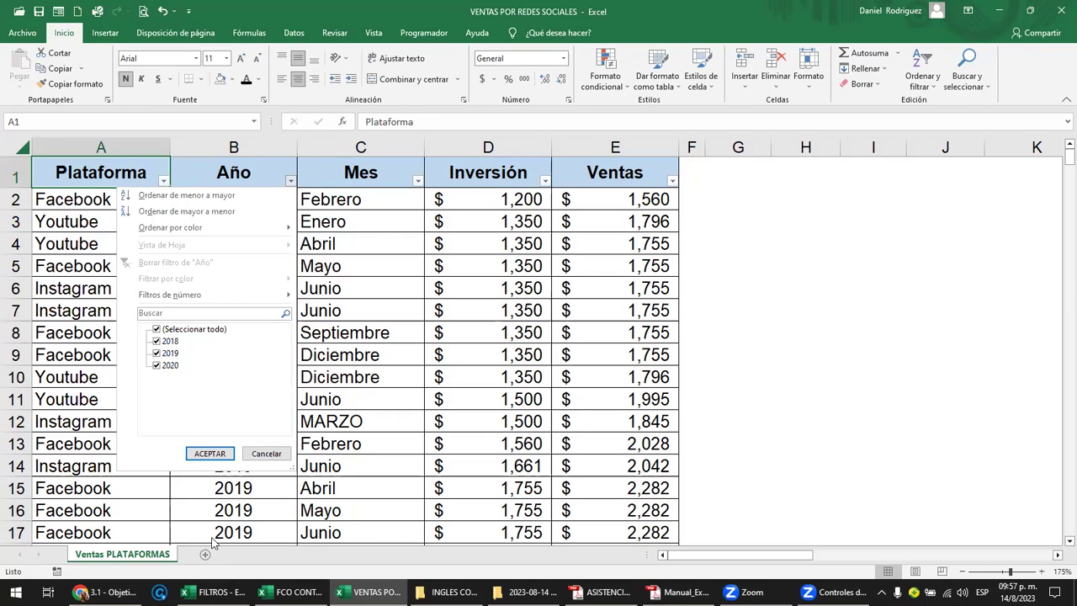
In FILTROS, enable header filters and browse FECHA's 2021 > enero dates without filtering, then return to the sales table
{"action": "left_click", "coordinate": [145, 537]}
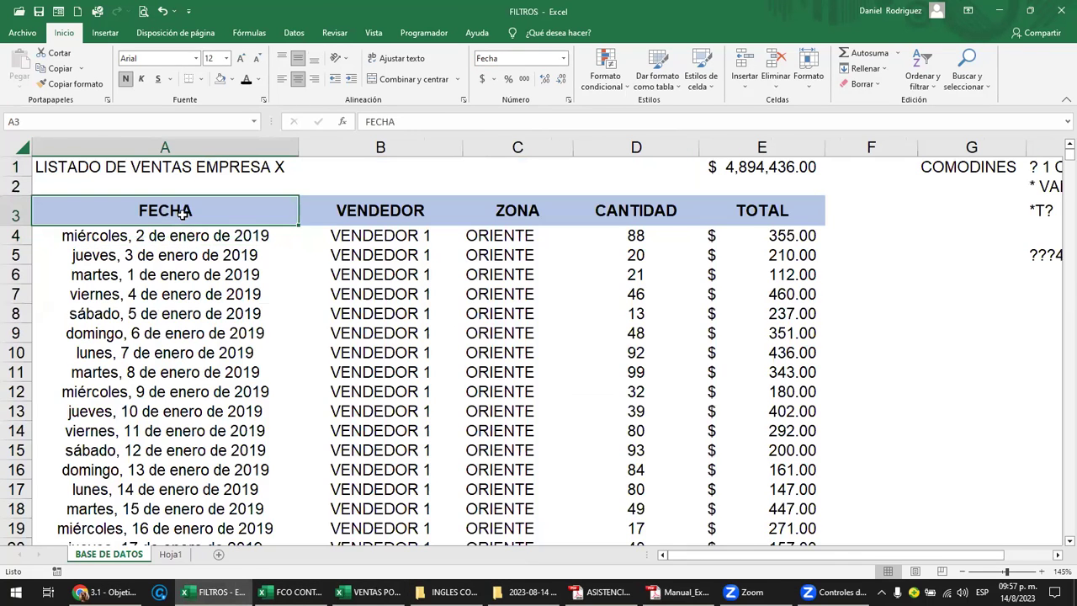
{"action": "key", "text": "ctrl+shift+l"}
{"action": "left_click", "coordinate": [292, 219]}
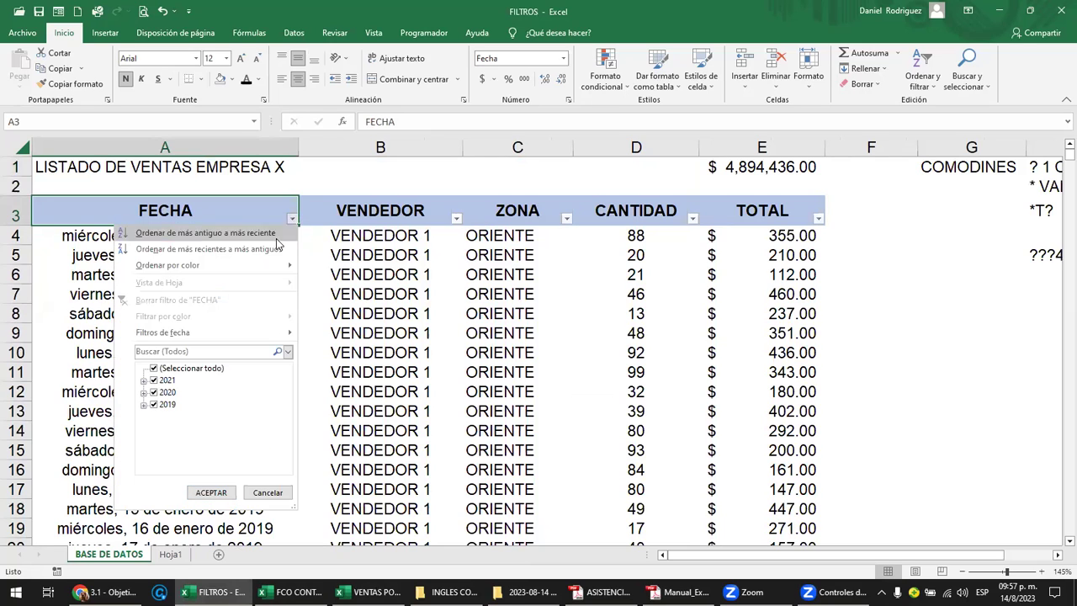
{"action": "left_click", "coordinate": [144, 383]}
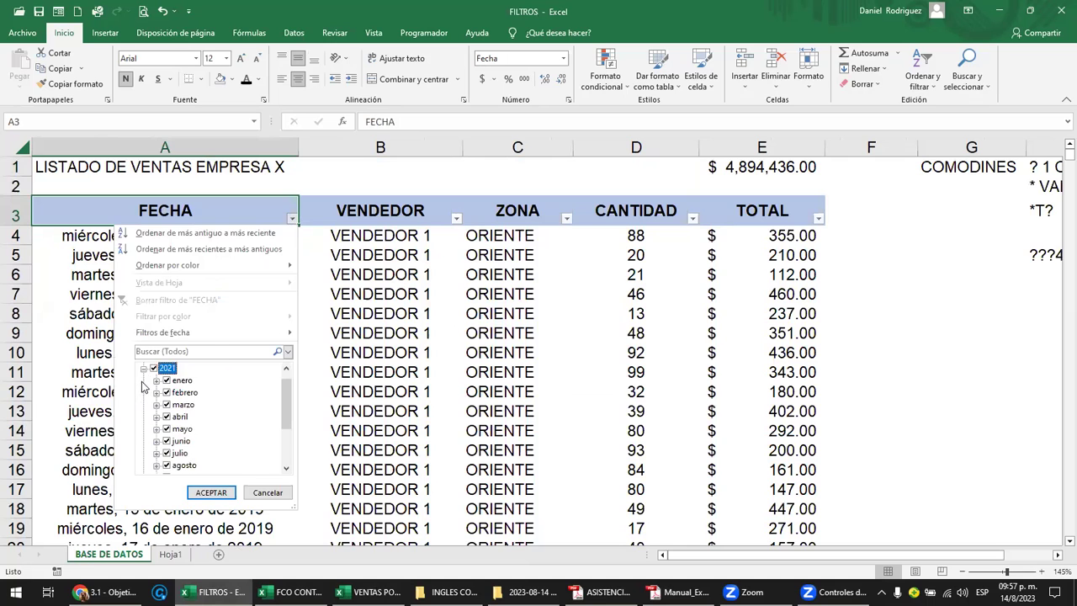
{"action": "left_click", "coordinate": [155, 380]}
{"action": "scroll", "coordinate": [161, 395], "scroll_direction": "up", "scroll_amount": 1}
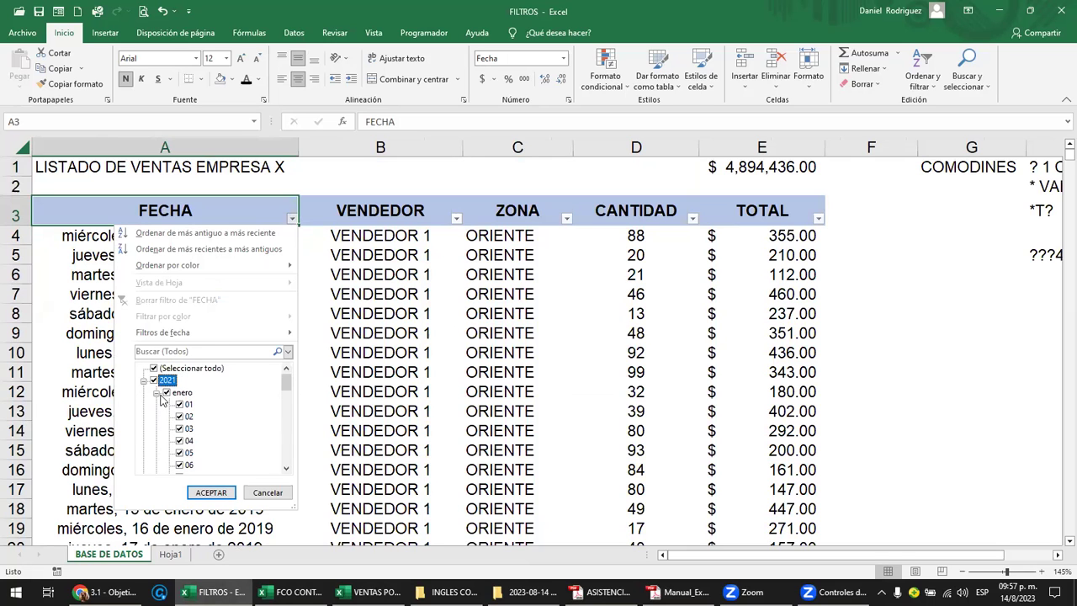
{"action": "key", "text": "Escape"}
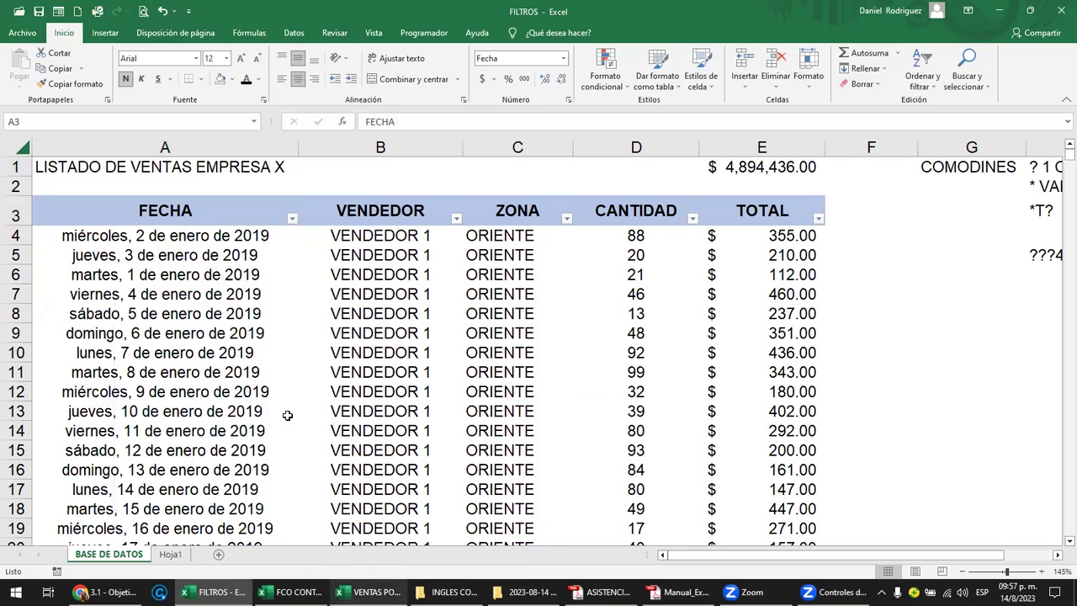
{"action": "key", "text": "alt+Tab"}
{"action": "left_click", "coordinate": [225, 200]}
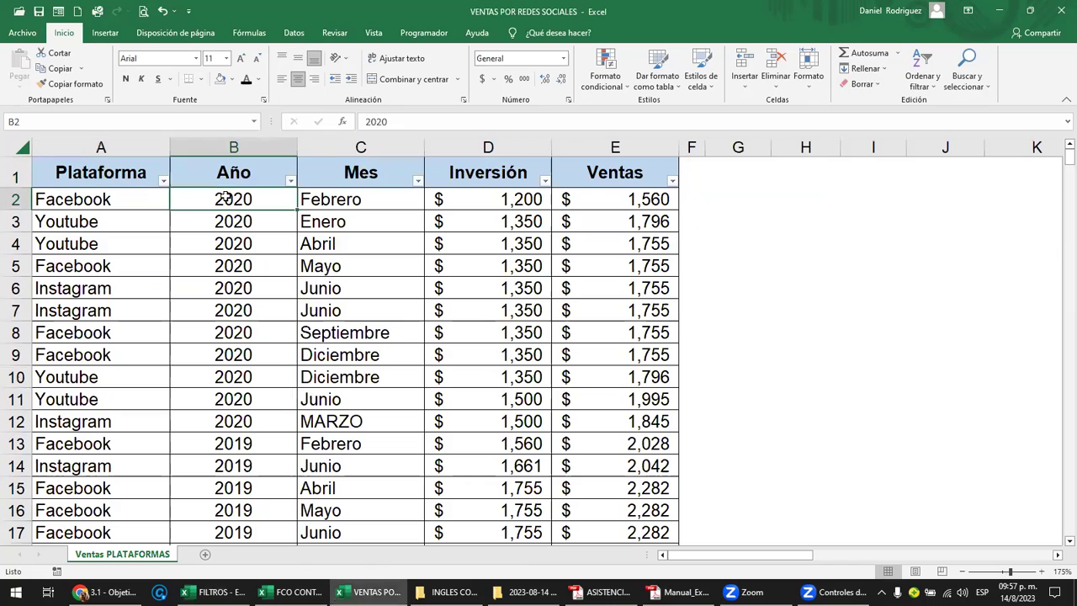
Inspect the Año and Mes filter lists, closing each without filtering
{"action": "left_click", "coordinate": [291, 181]}
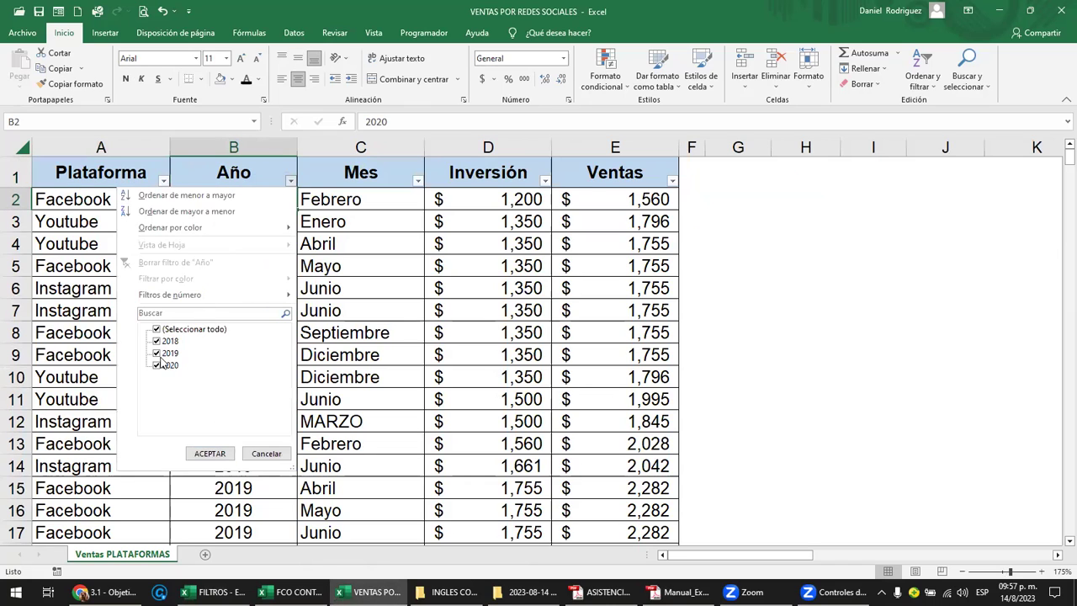
{"action": "key", "text": "Escape"}
{"action": "left_click", "coordinate": [417, 181]}
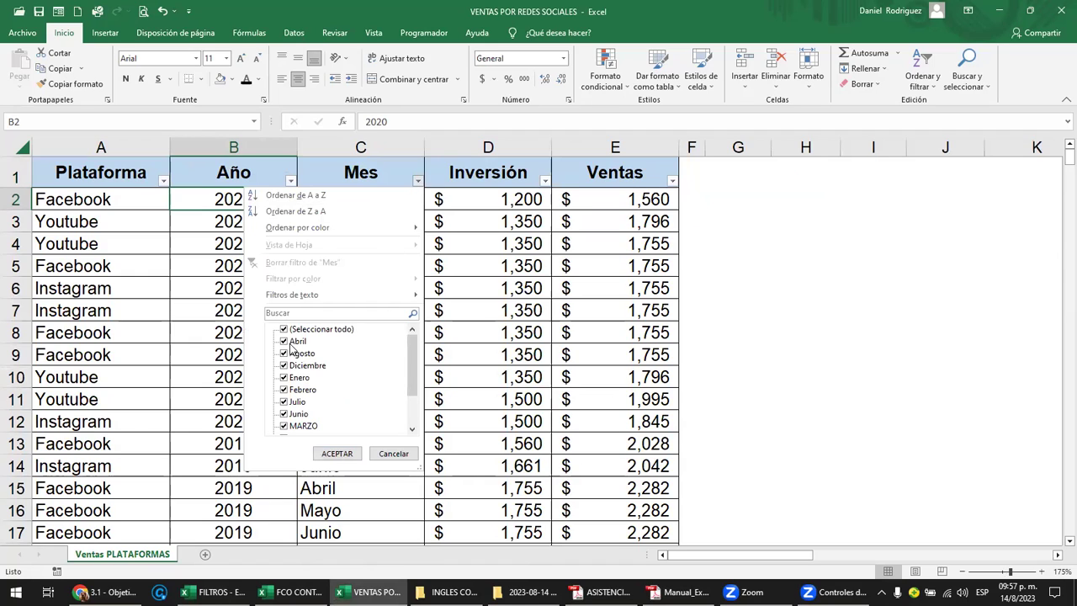
{"action": "left_click", "coordinate": [336, 454]}
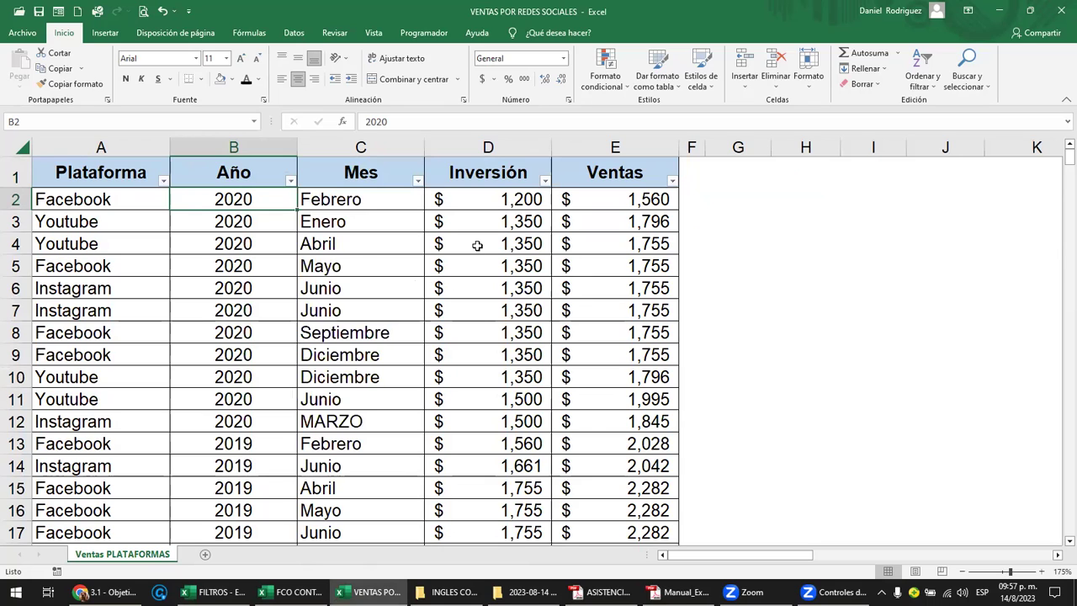
Select the whole Año and Mes columns (B:C), then go back to the FILTROS workbook
{"action": "left_click", "coordinate": [244, 217]}
{"action": "left_click", "coordinate": [249, 202]}
{"action": "left_click", "coordinate": [335, 200]}
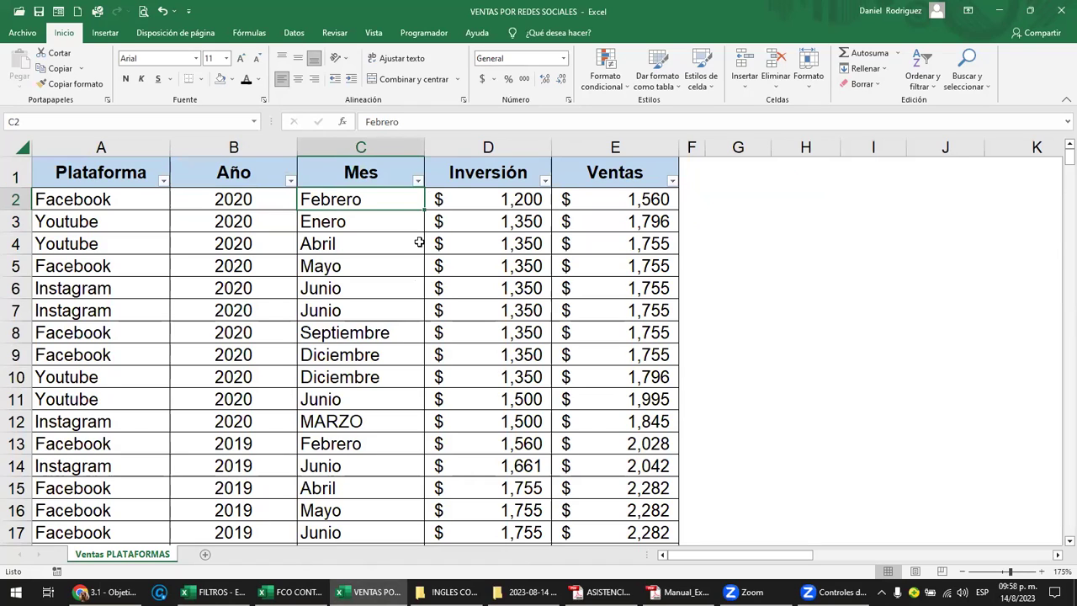
{"action": "left_click_drag", "start_coordinate": [265, 147], "coordinate": [375, 147]}
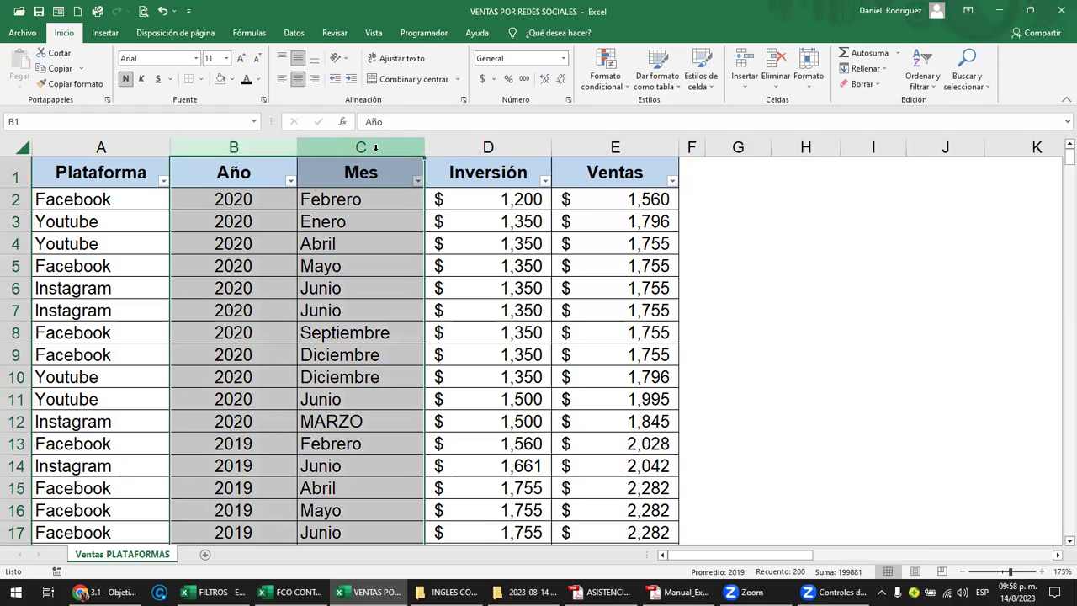
{"action": "left_click", "coordinate": [384, 200]}
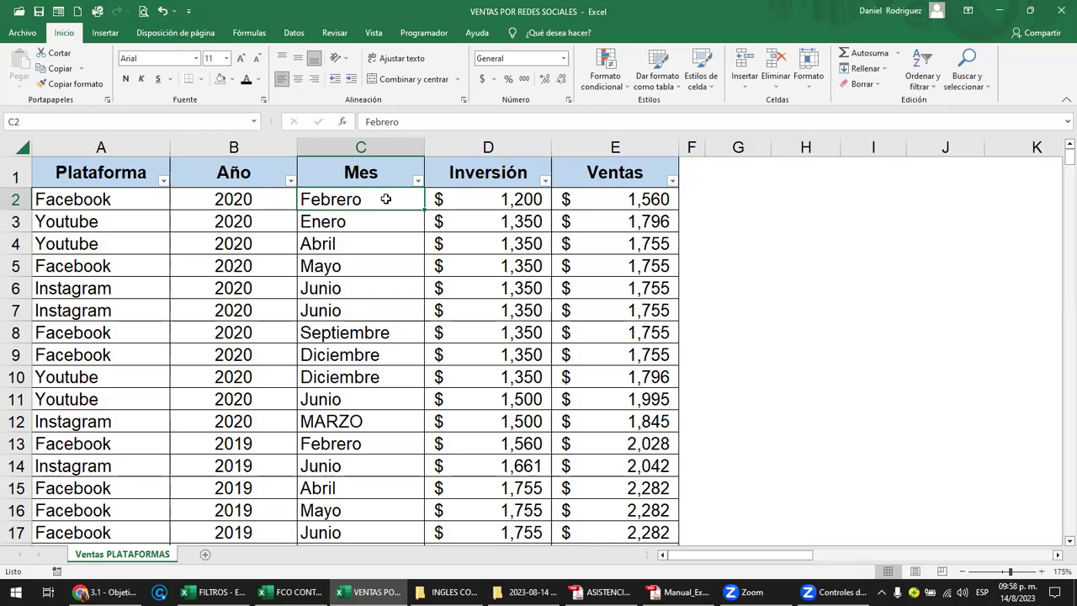
{"action": "left_click_drag", "start_coordinate": [240, 149], "coordinate": [346, 162]}
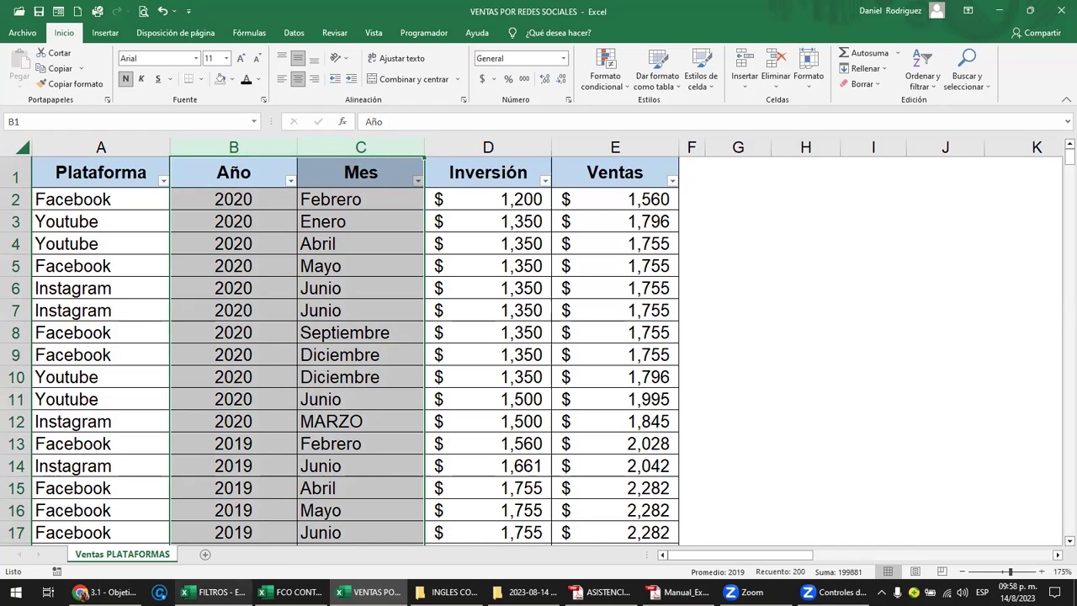
{"action": "left_click", "coordinate": [214, 592]}
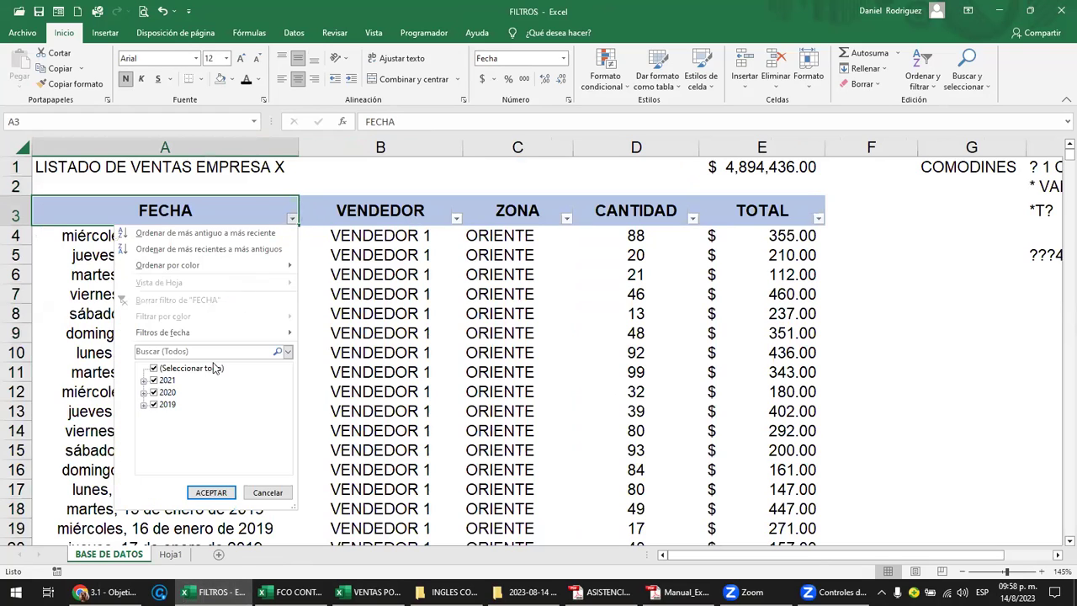
Browse the FECHA filter's 2021 > enero dates and cancel without filtering
{"action": "left_click", "coordinate": [145, 390]}
{"action": "left_click", "coordinate": [156, 380]}
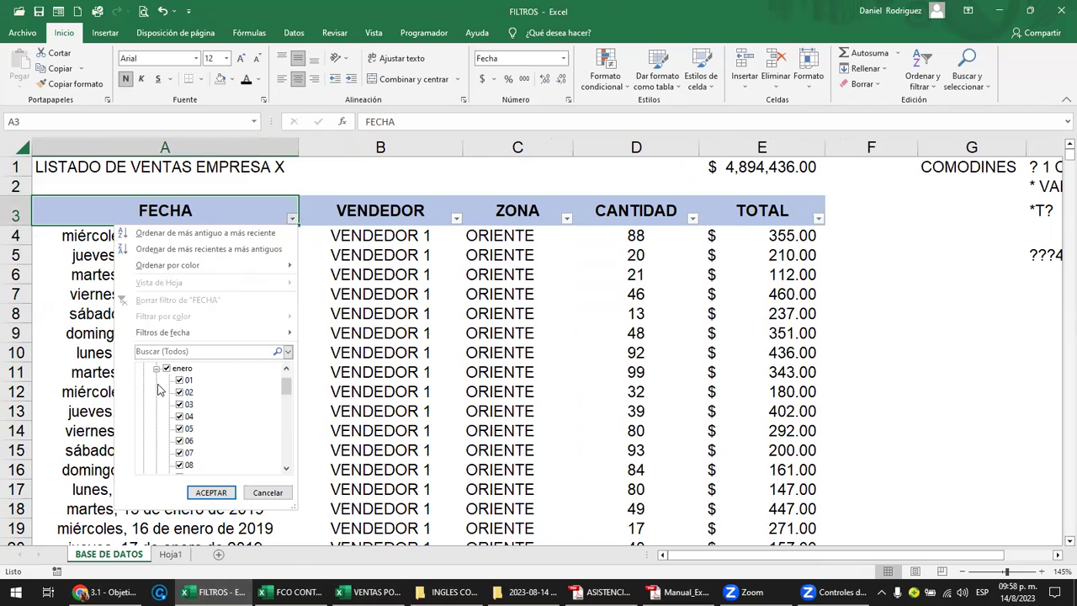
{"action": "scroll", "coordinate": [171, 395], "scroll_direction": "up", "scroll_amount": 1}
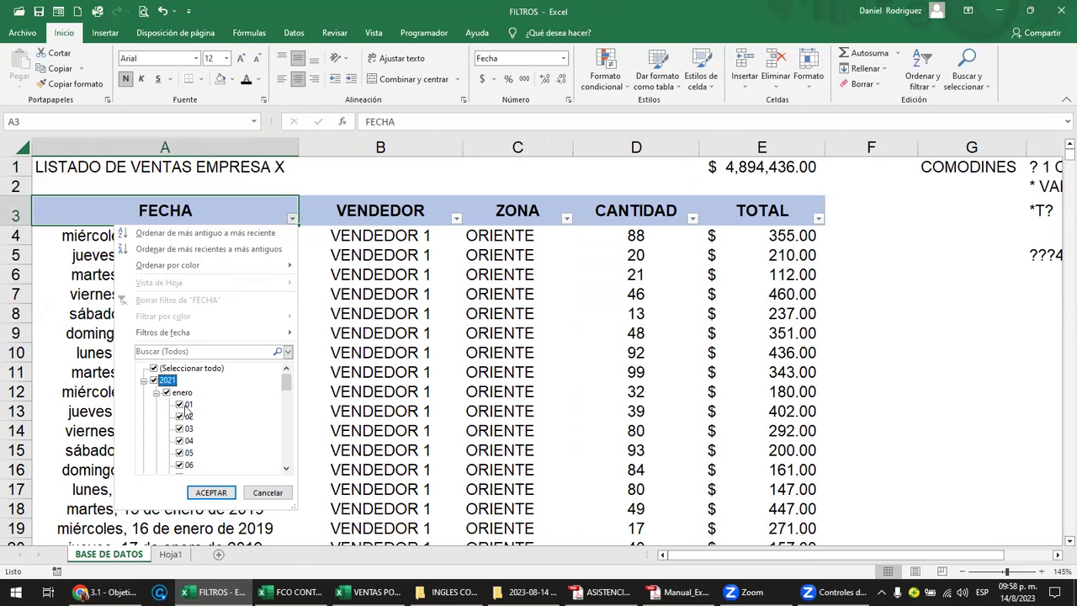
{"action": "scroll", "coordinate": [187, 409], "scroll_direction": "down", "scroll_amount": 2}
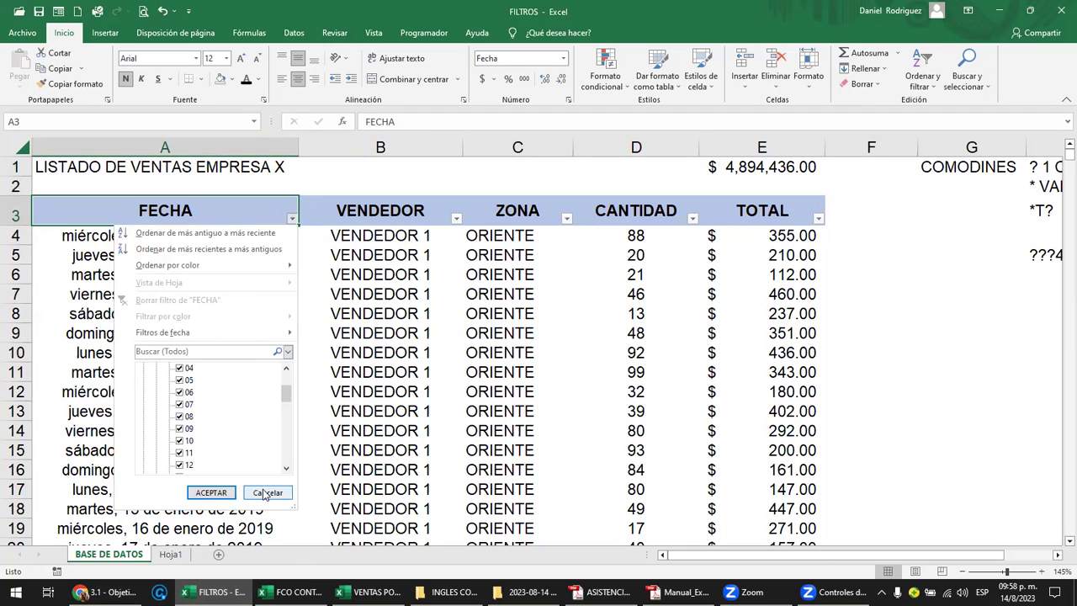
{"action": "left_click", "coordinate": [211, 493]}
In the social-media sales workbook, select columns A–E and then each header from Plataforma to Ventas
{"action": "left_click", "coordinate": [370, 592]}
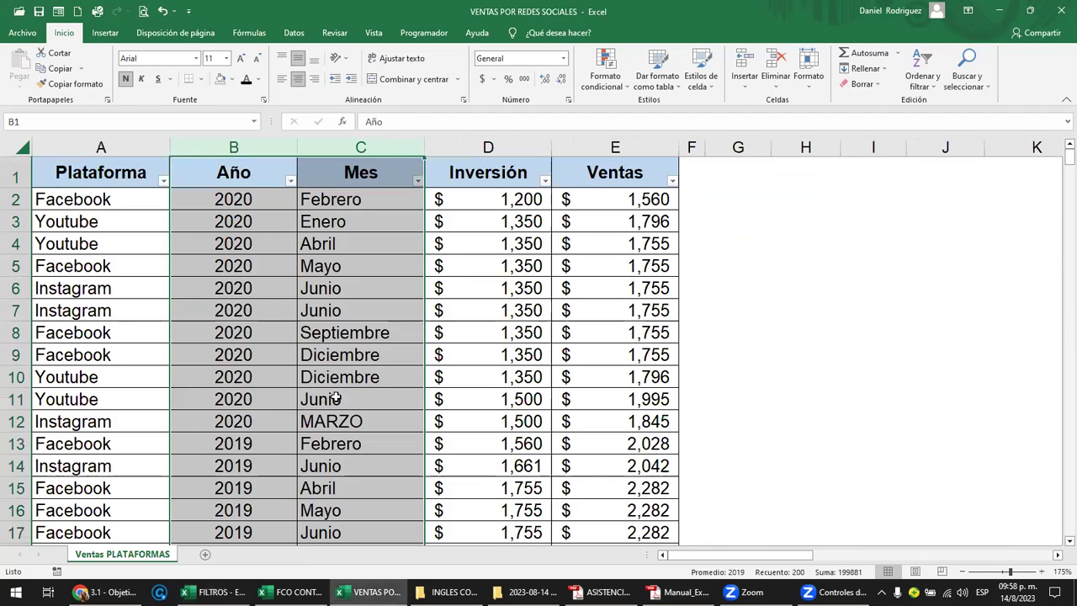
{"action": "left_click", "coordinate": [234, 181]}
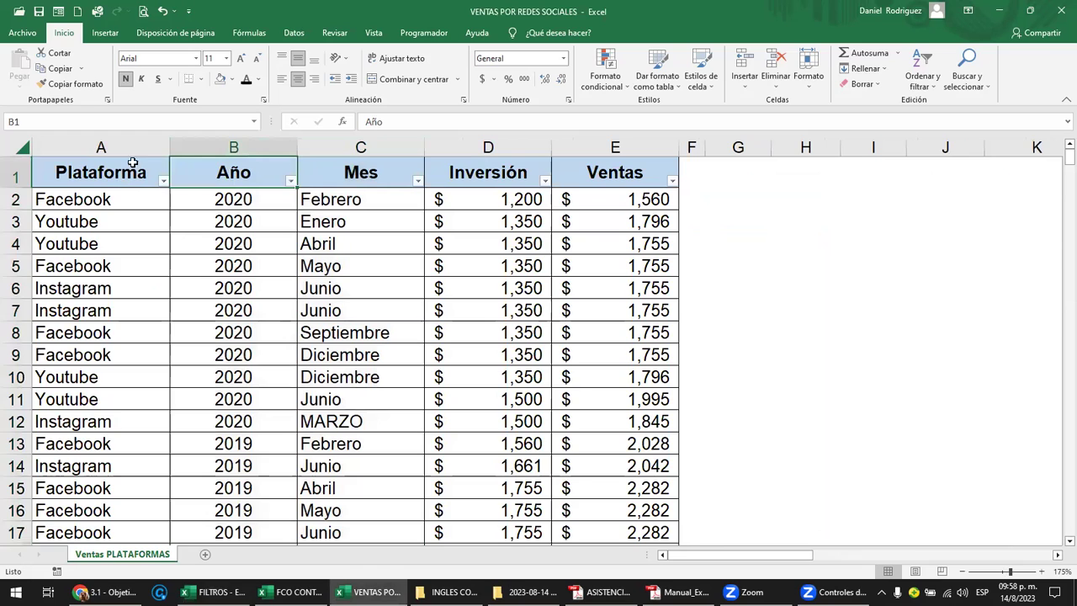
{"action": "left_click_drag", "start_coordinate": [126, 146], "coordinate": [580, 148]}
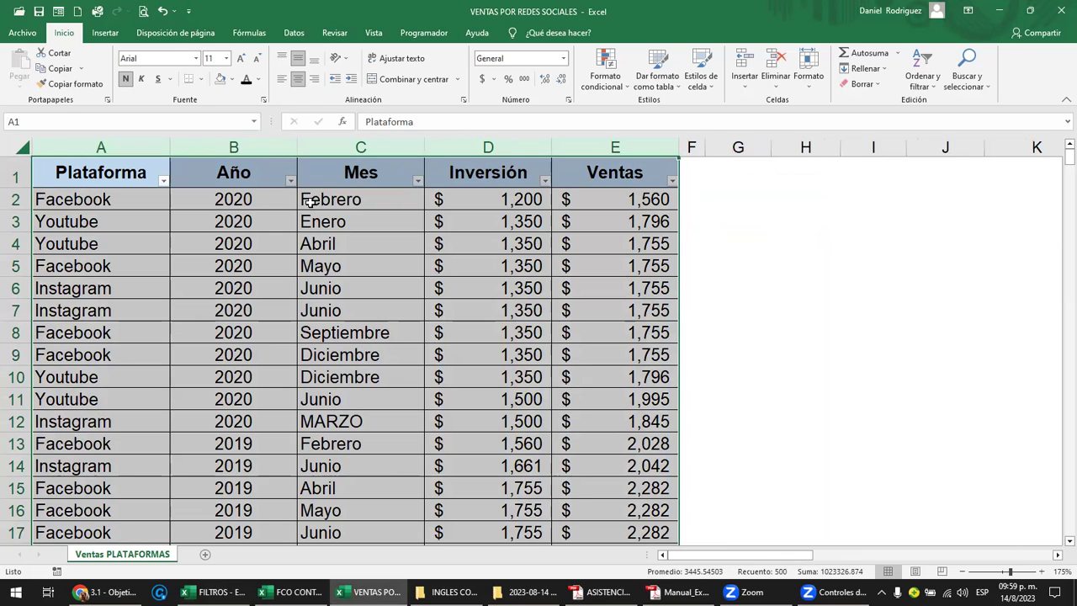
{"action": "left_click", "coordinate": [90, 178]}
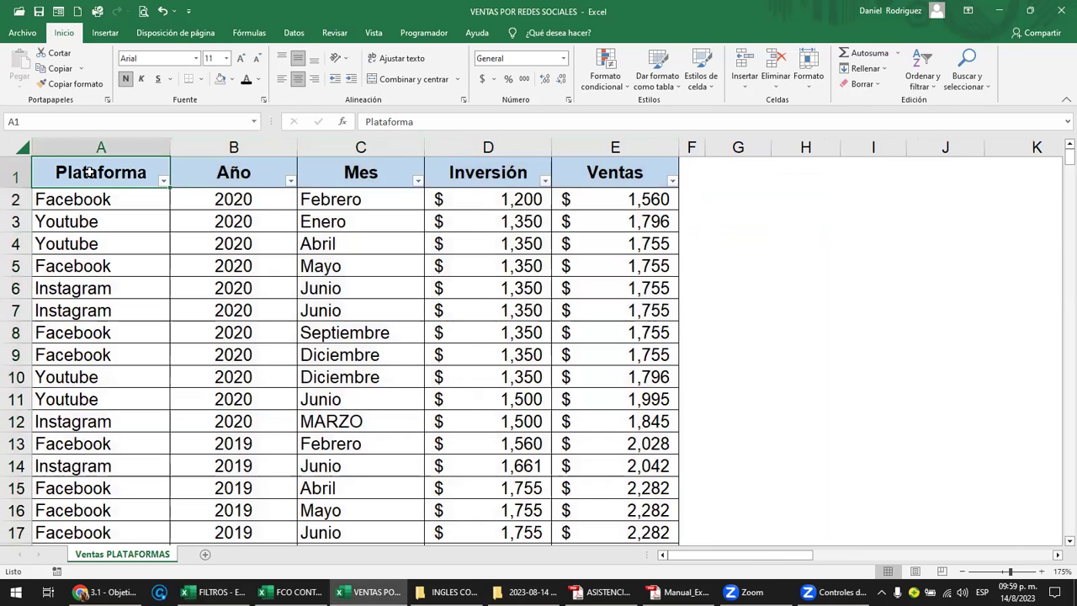
{"action": "left_click", "coordinate": [242, 172]}
{"action": "left_click", "coordinate": [350, 171]}
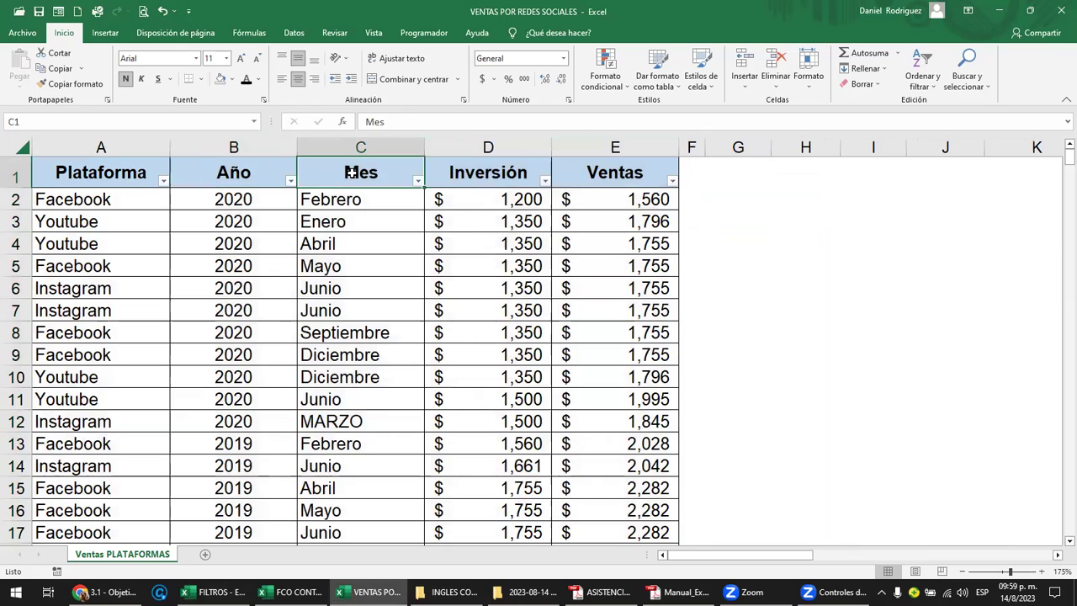
{"action": "left_click", "coordinate": [509, 144]}
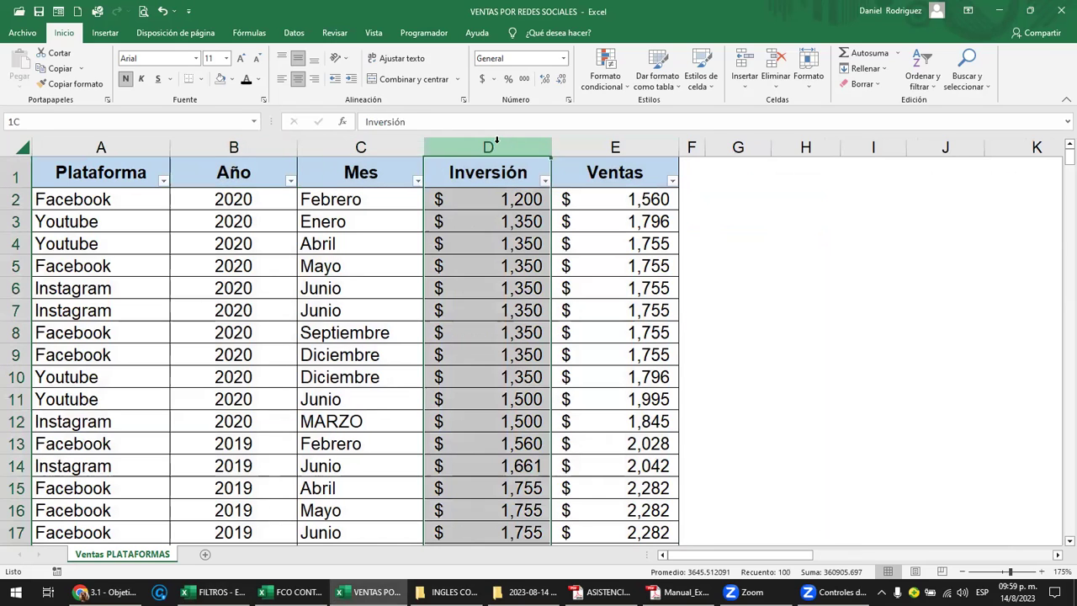
{"action": "left_click", "coordinate": [639, 145]}
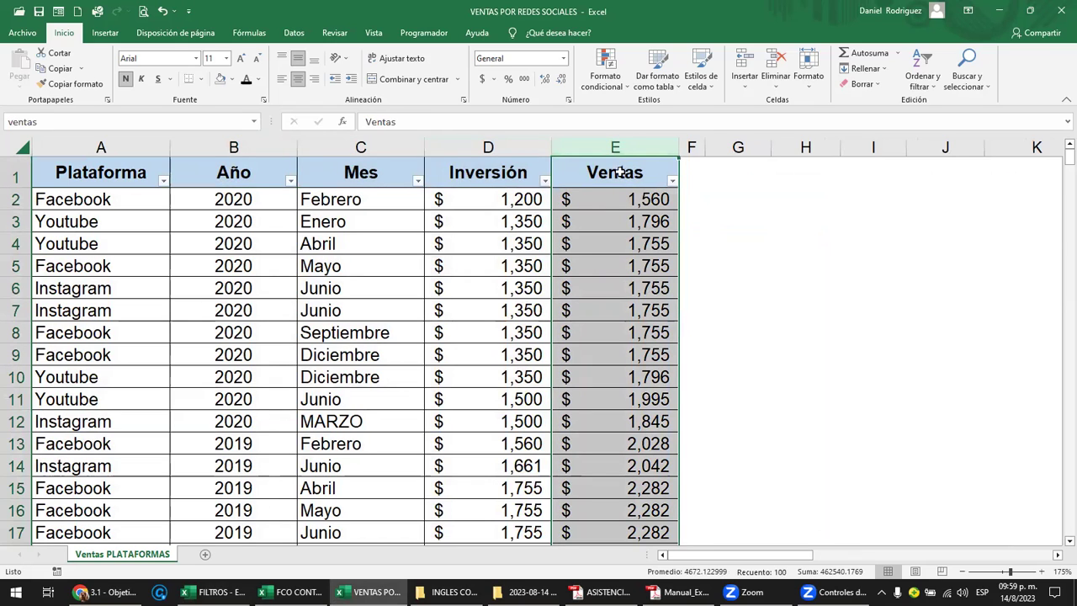
{"action": "left_click", "coordinate": [613, 175]}
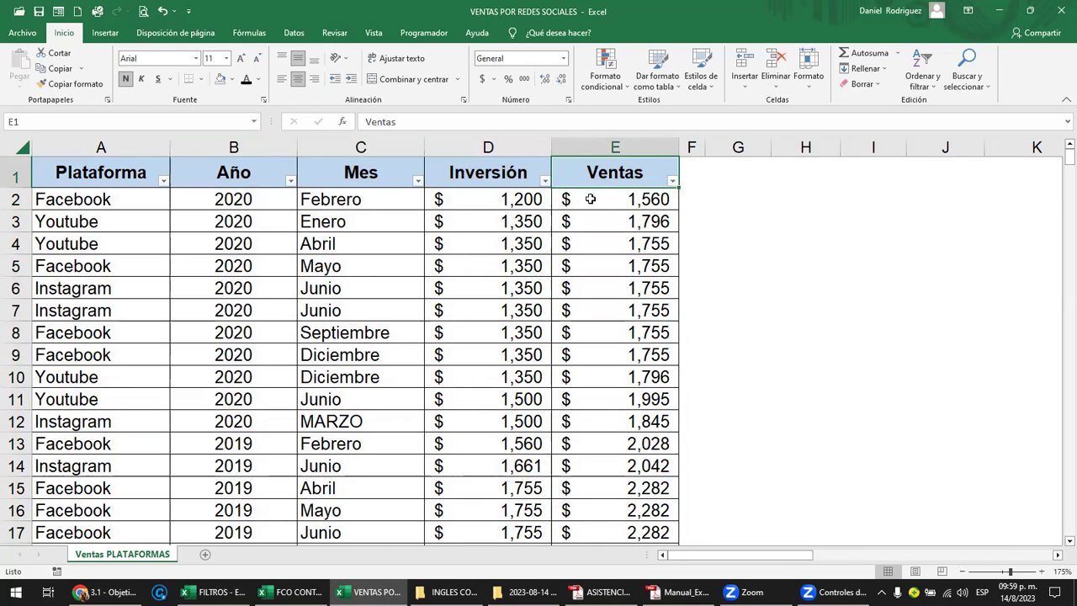
Select the row 2 values, columns B:C and the whole table range, then go to the course lesson
{"action": "left_click", "coordinate": [589, 202]}
{"action": "left_click", "coordinate": [521, 206]}
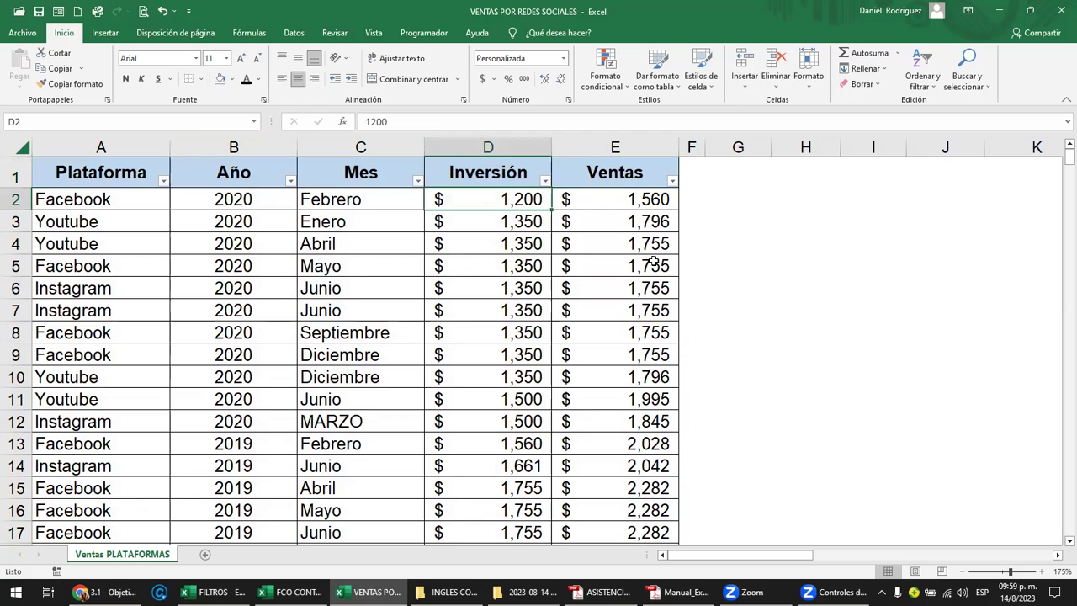
{"action": "left_click", "coordinate": [250, 202]}
{"action": "left_click_drag", "start_coordinate": [253, 155], "coordinate": [358, 155]}
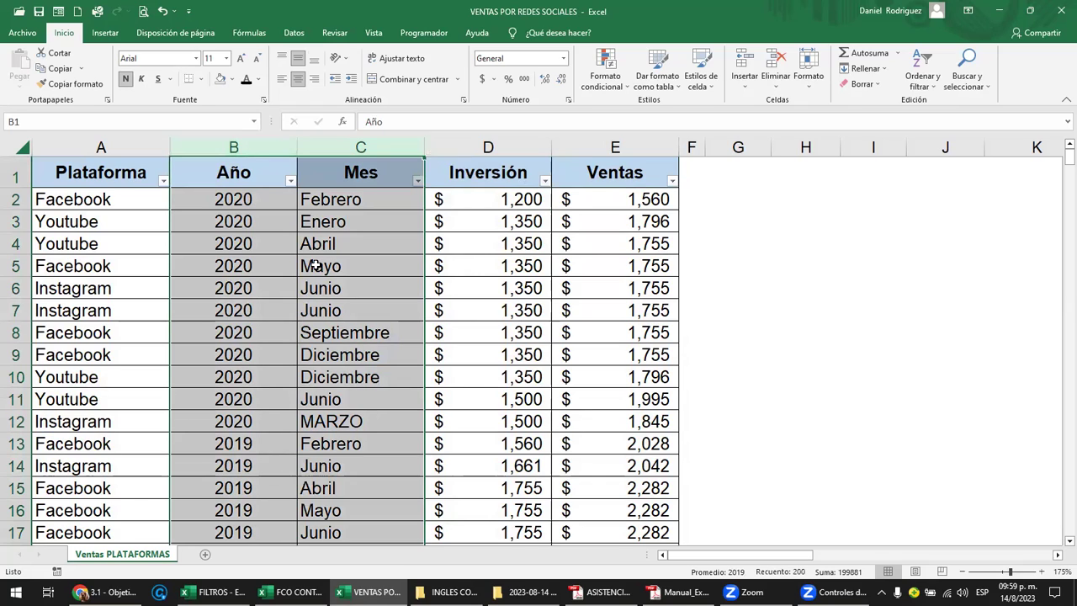
{"action": "mouse_move", "coordinate": [103, 172]}
{"action": "left_mouse_down"}
{"action": "mouse_move", "coordinate": [353, 199]}
{"action": "mouse_move", "coordinate": [615, 510]}
{"action": "left_mouse_up"}
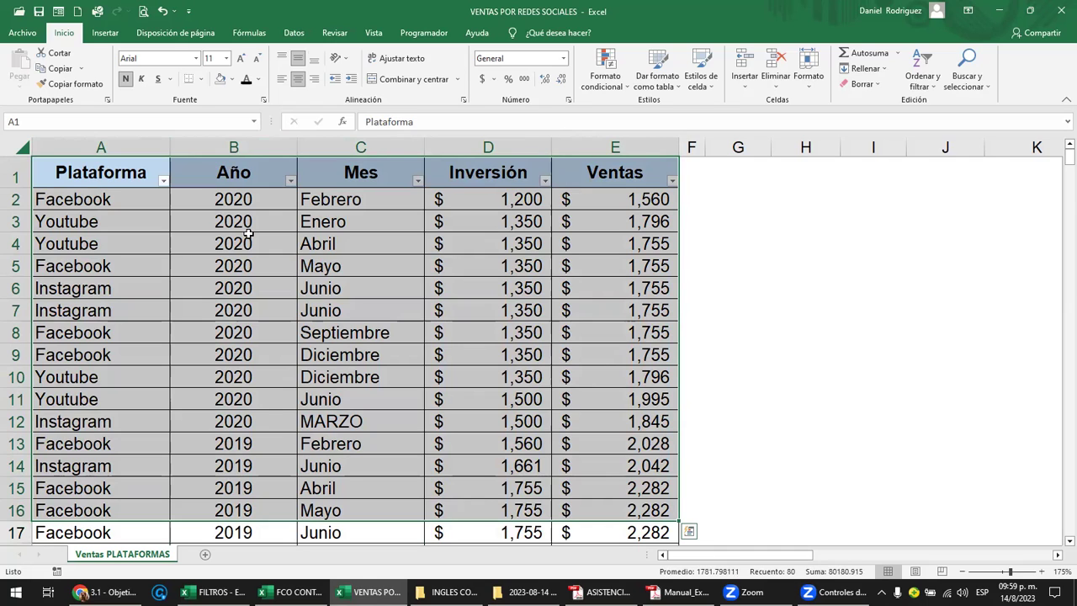
{"action": "left_click", "coordinate": [137, 204]}
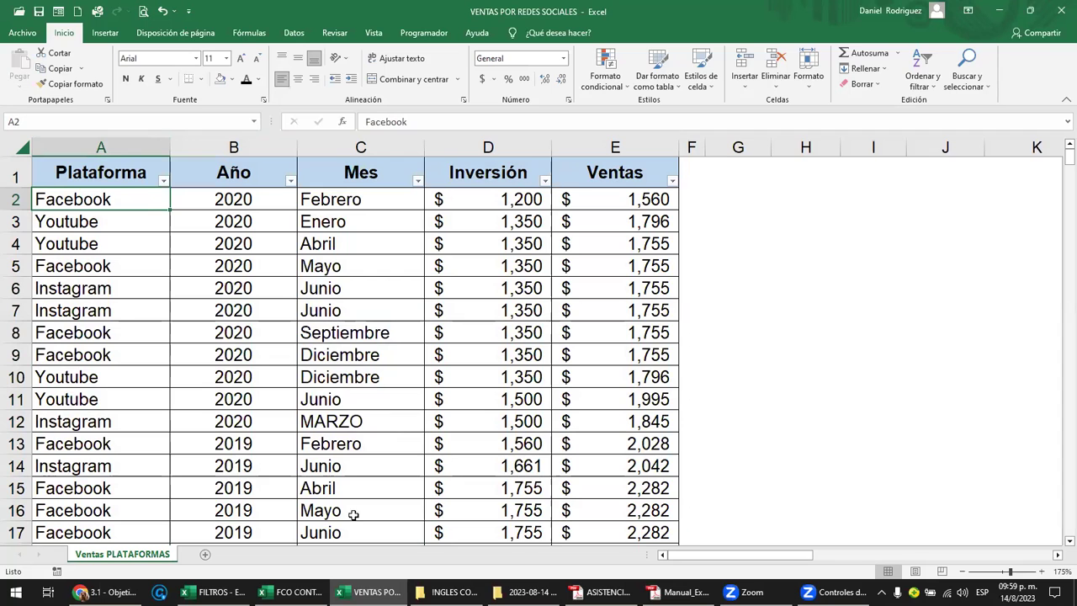
{"action": "left_click", "coordinate": [105, 592]}
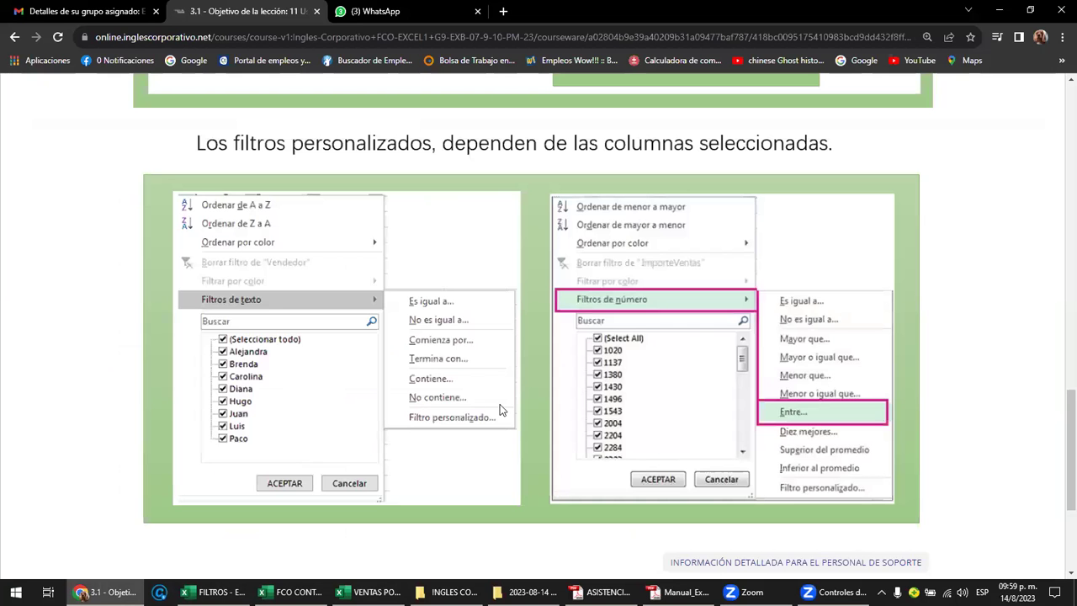
Open the course's Material de apoyo page
{"action": "scroll", "coordinate": [500, 410], "scroll_direction": "up", "scroll_amount": 4}
{"action": "scroll", "coordinate": [500, 410], "scroll_direction": "up", "scroll_amount": 3}
{"action": "scroll", "coordinate": [500, 409], "scroll_direction": "up", "scroll_amount": 5}
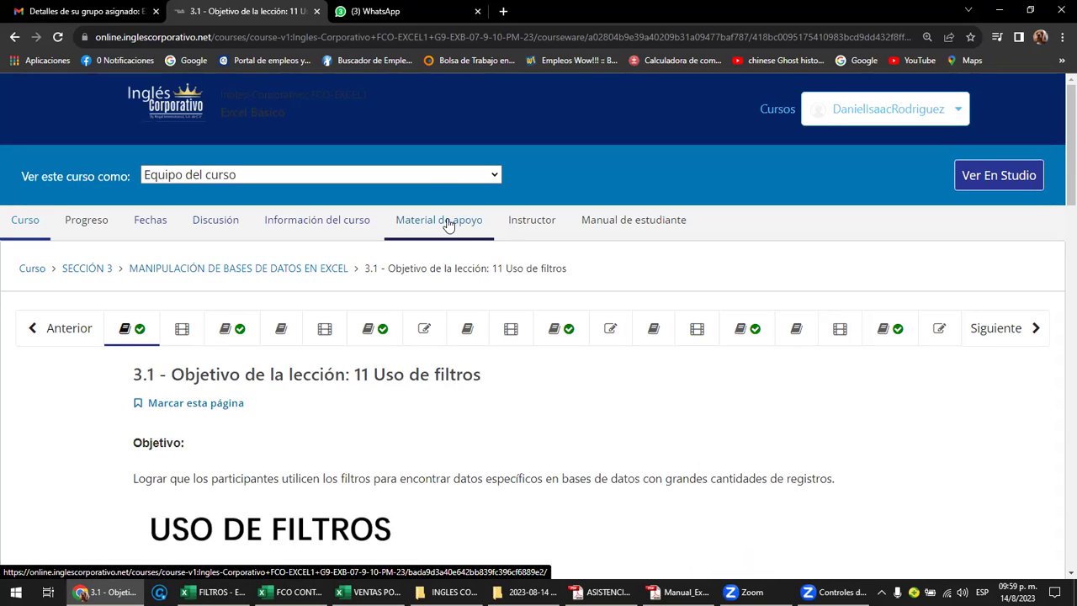
{"action": "left_click", "coordinate": [449, 225]}
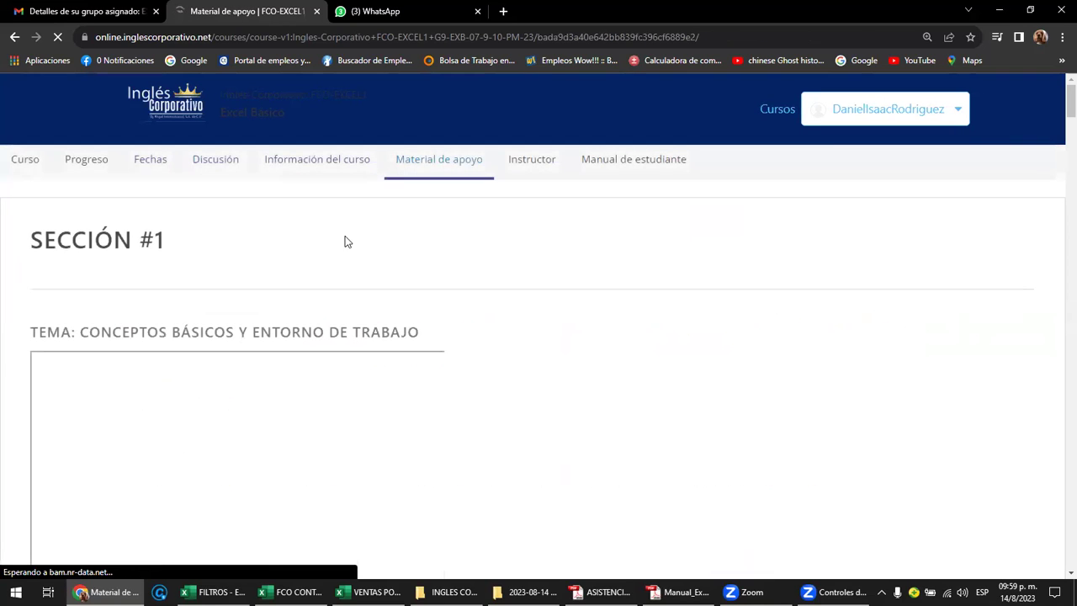
Scroll down to Sección #3's 3.1 Uso de Filtros video and its two template downloads
{"action": "scroll", "coordinate": [180, 339], "scroll_direction": "down", "scroll_amount": 2}
{"action": "scroll", "coordinate": [180, 339], "scroll_direction": "down", "scroll_amount": 4}
{"action": "scroll", "coordinate": [183, 338], "scroll_direction": "down", "scroll_amount": 3}
{"action": "scroll", "coordinate": [184, 338], "scroll_direction": "down", "scroll_amount": 4}
{"action": "scroll", "coordinate": [184, 338], "scroll_direction": "down", "scroll_amount": 2}
{"action": "scroll", "coordinate": [184, 338], "scroll_direction": "down", "scroll_amount": 3}
{"action": "scroll", "coordinate": [184, 338], "scroll_direction": "down", "scroll_amount": 2}
{"action": "scroll", "coordinate": [185, 337], "scroll_direction": "down", "scroll_amount": 3}
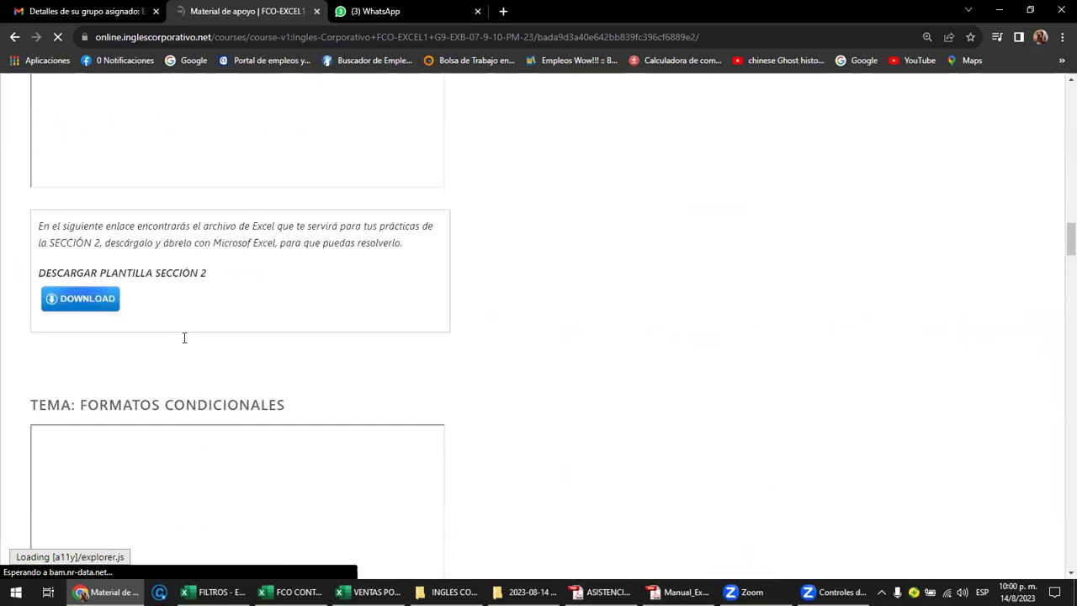
{"action": "scroll", "coordinate": [185, 338], "scroll_direction": "down", "scroll_amount": 2}
{"action": "scroll", "coordinate": [184, 337], "scroll_direction": "down", "scroll_amount": 2}
{"action": "scroll", "coordinate": [185, 337], "scroll_direction": "down", "scroll_amount": 2}
{"action": "scroll", "coordinate": [184, 337], "scroll_direction": "down", "scroll_amount": 2}
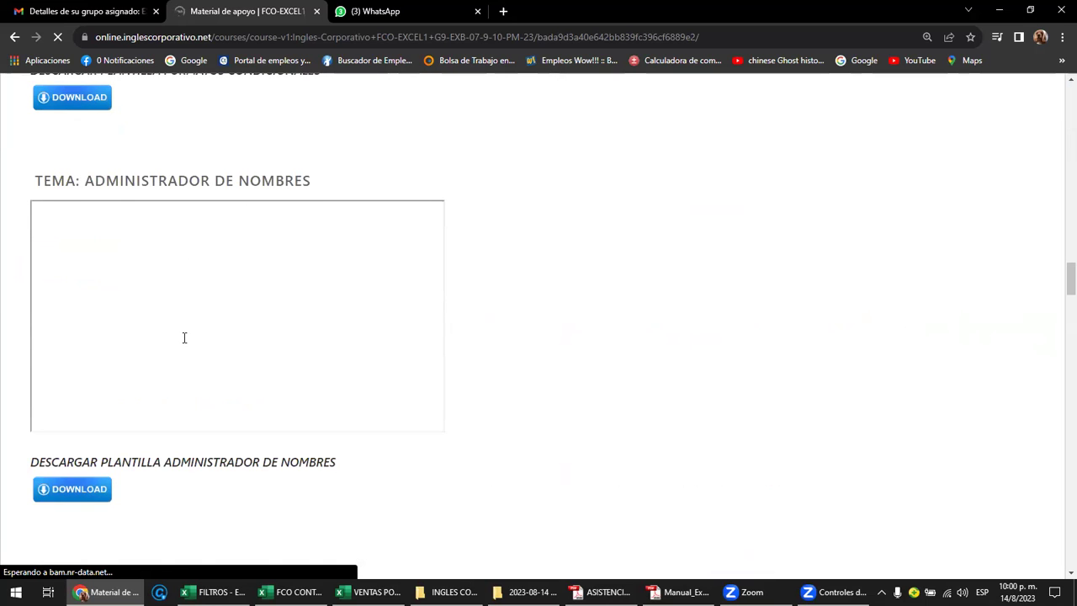
{"action": "scroll", "coordinate": [184, 338], "scroll_direction": "down", "scroll_amount": 2}
{"action": "scroll", "coordinate": [184, 338], "scroll_direction": "down", "scroll_amount": 2}
{"action": "scroll", "coordinate": [184, 338], "scroll_direction": "down", "scroll_amount": 5}
{"action": "scroll", "coordinate": [185, 337], "scroll_direction": "down", "scroll_amount": 1}
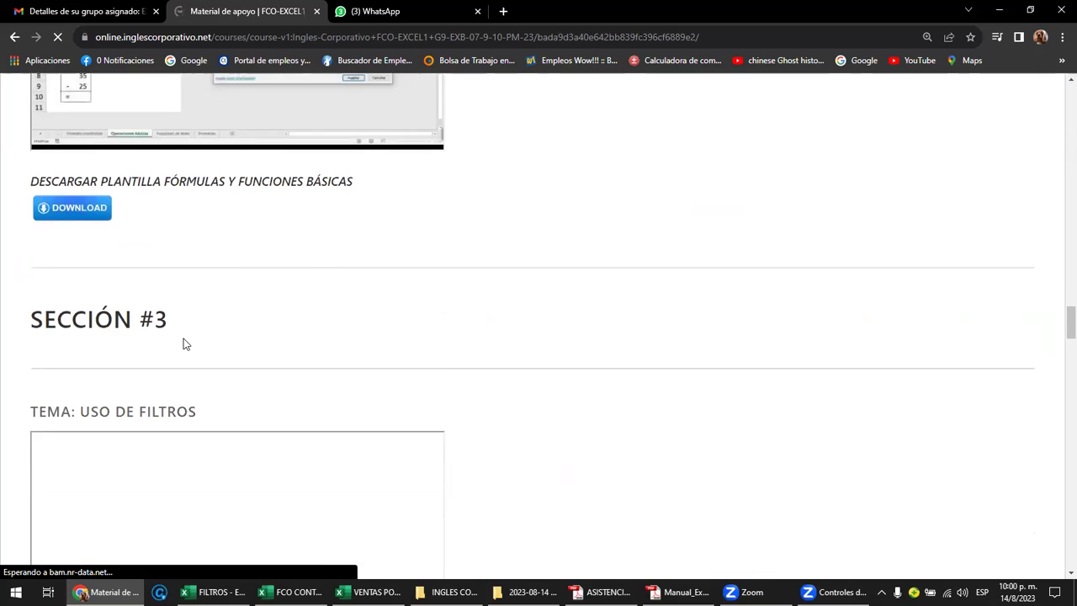
{"action": "scroll", "coordinate": [185, 343], "scroll_direction": "down", "scroll_amount": 3}
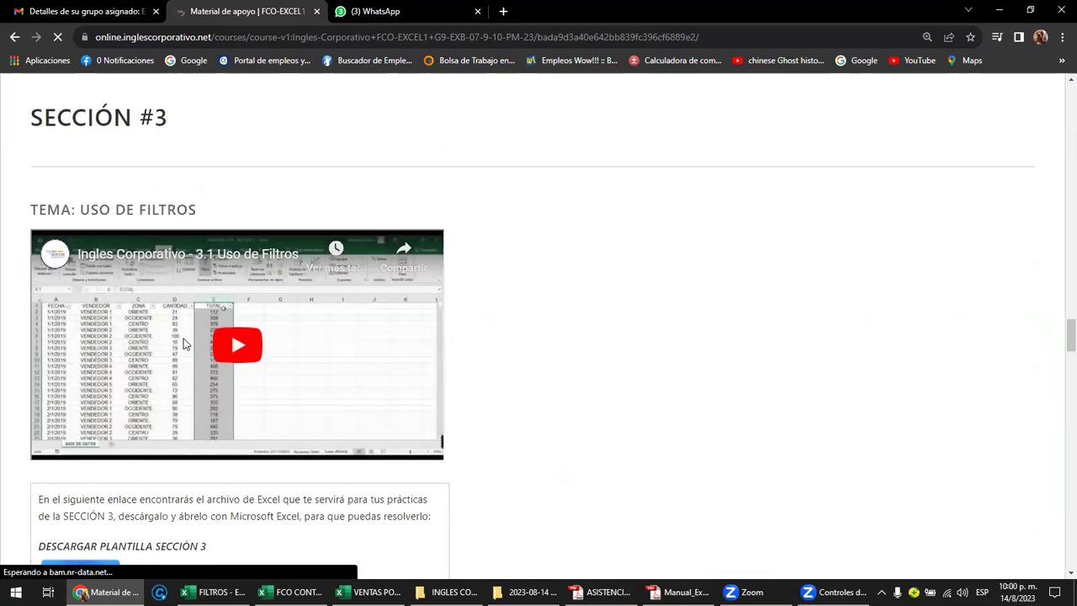
{"action": "scroll", "coordinate": [314, 380], "scroll_direction": "down", "scroll_amount": 1}
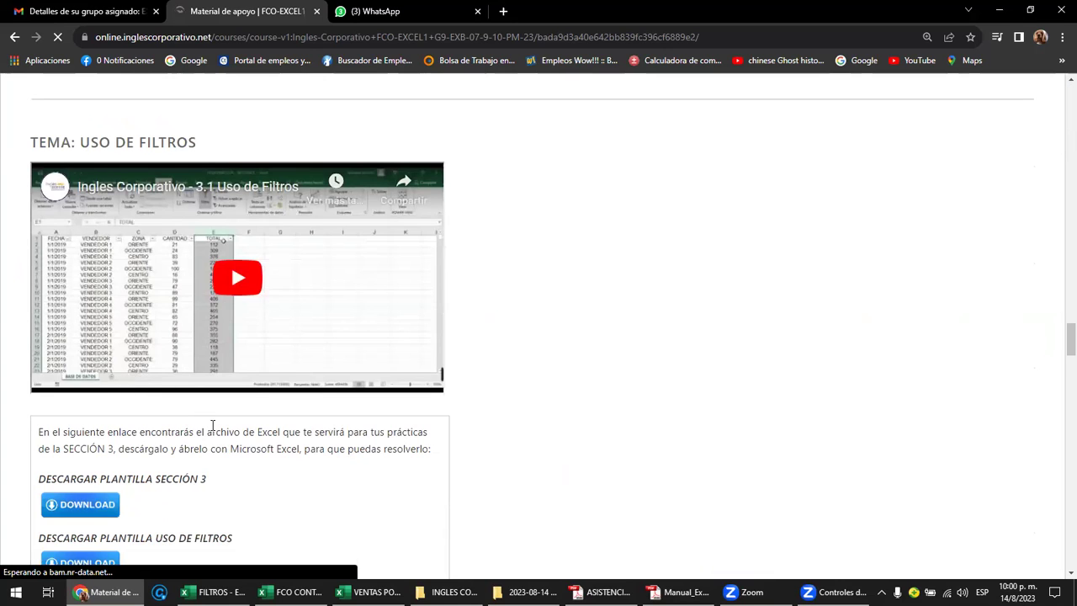
{"action": "scroll", "coordinate": [212, 425], "scroll_direction": "down", "scroll_amount": 2}
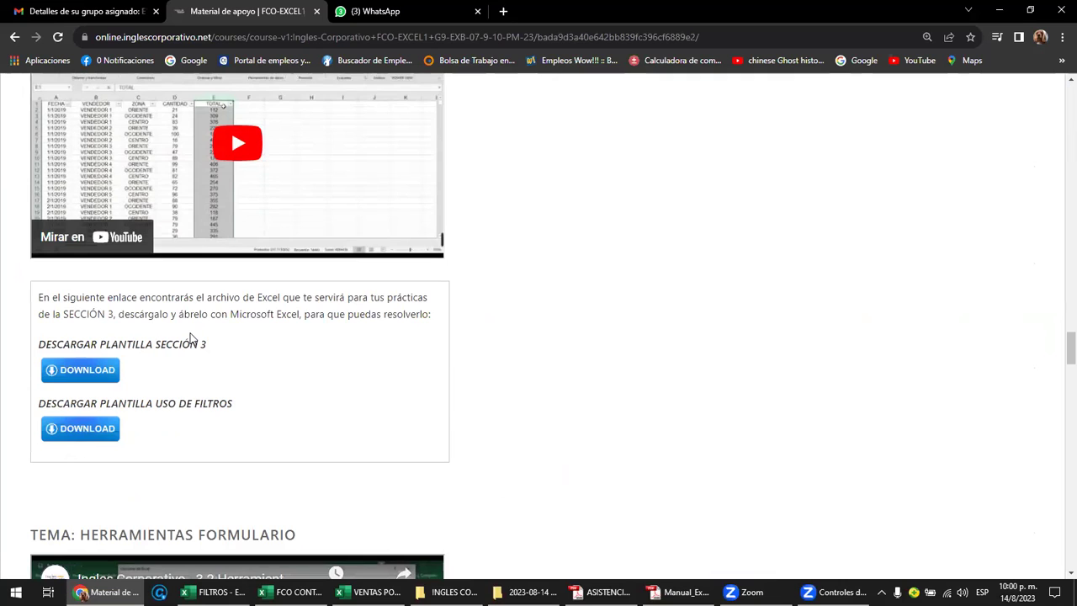
{"action": "scroll", "coordinate": [231, 332], "scroll_direction": "up", "scroll_amount": 1}
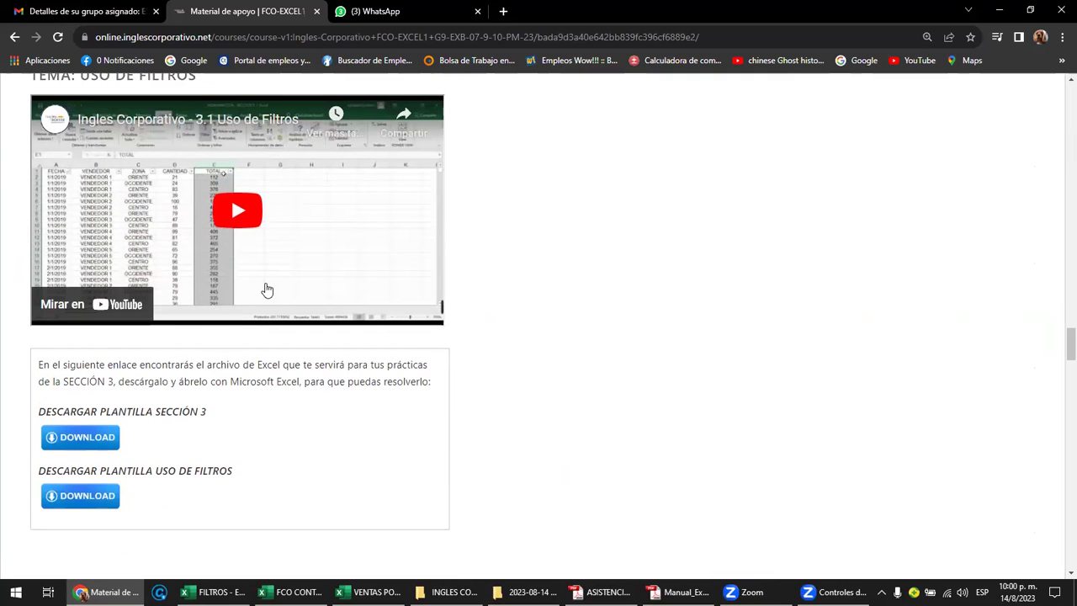
{"action": "scroll", "coordinate": [264, 272], "scroll_direction": "up", "scroll_amount": 2}
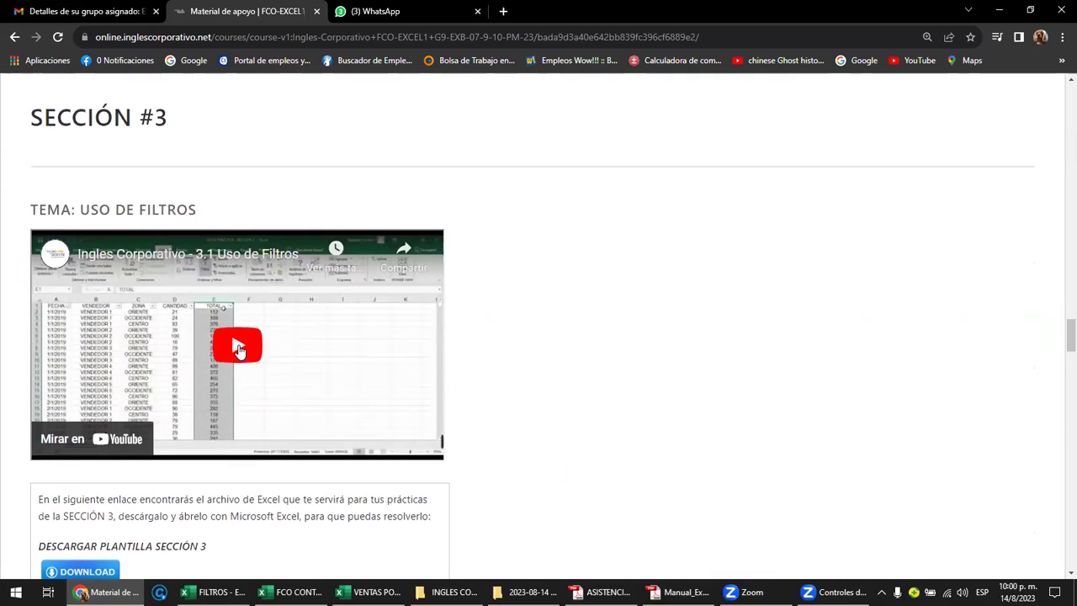
Play the Uso de Filtros video for about 16 seconds, pause it, and return to Sección #1
{"action": "left_click", "coordinate": [238, 348]}
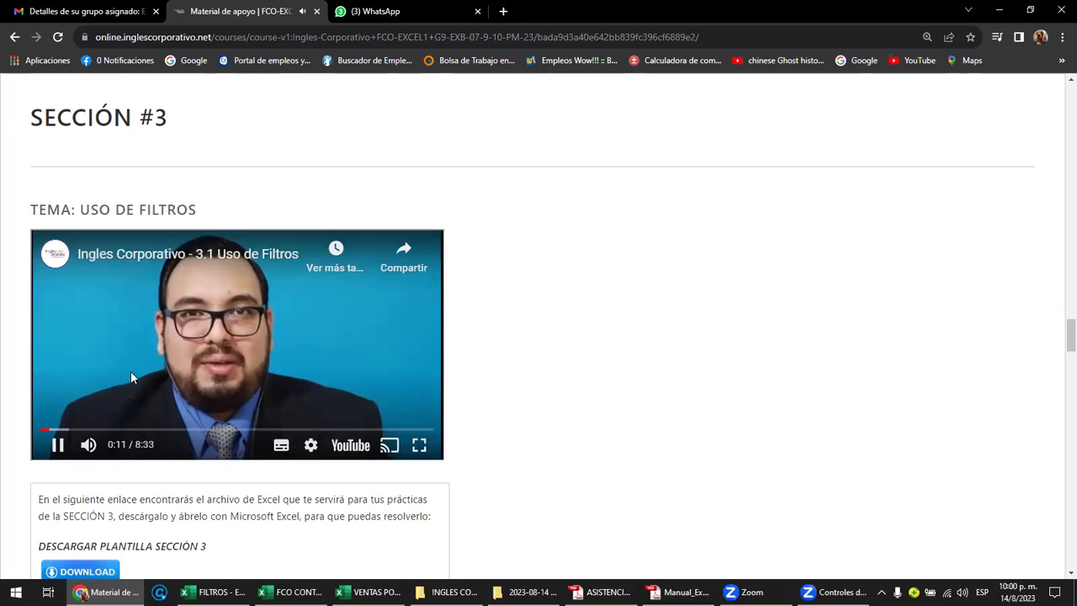
{"action": "left_click", "coordinate": [59, 446]}
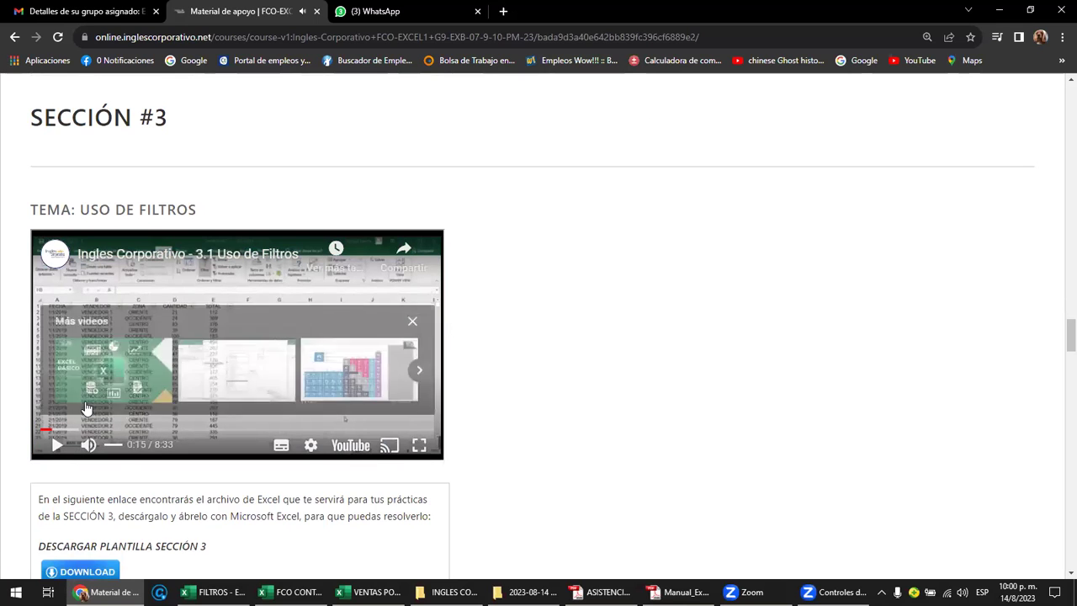
{"action": "scroll", "coordinate": [557, 356], "scroll_direction": "up", "scroll_amount": 5}
{"action": "scroll", "coordinate": [557, 356], "scroll_direction": "up", "scroll_amount": 8}
{"action": "scroll", "coordinate": [557, 356], "scroll_direction": "up", "scroll_amount": 8}
{"action": "scroll", "coordinate": [557, 356], "scroll_direction": "up", "scroll_amount": 8}
{"action": "scroll", "coordinate": [558, 356], "scroll_direction": "up", "scroll_amount": 8}
{"action": "scroll", "coordinate": [557, 357], "scroll_direction": "up", "scroll_amount": 5}
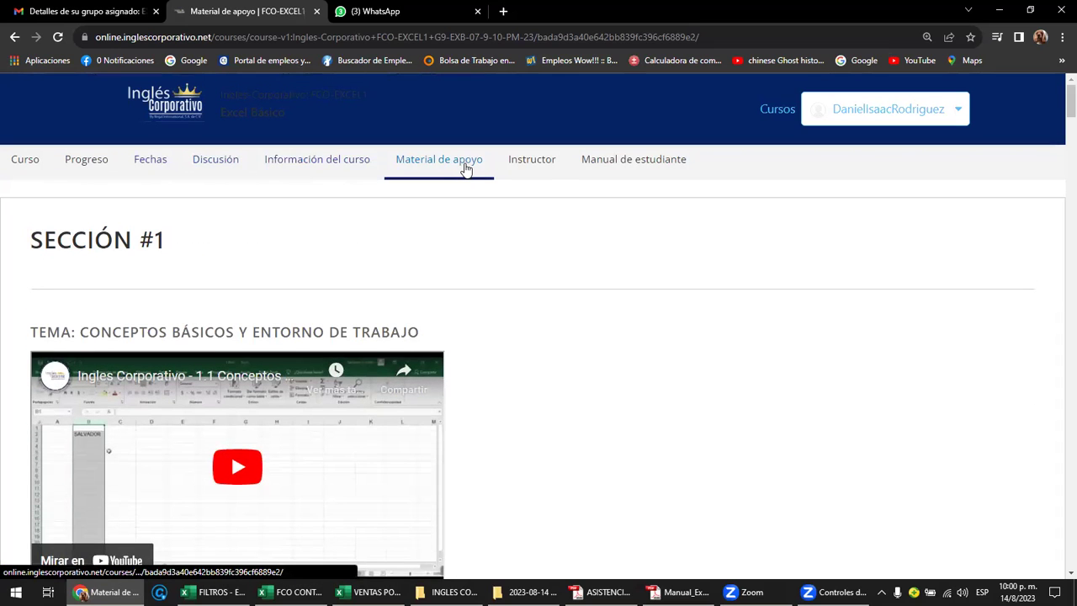
Open Sección 3's MANIPULACIÓN DE BASES DE DATOS EN EXCEL unit from the Curso outline, then bring up the Excel manual
{"action": "left_click", "coordinate": [23, 167]}
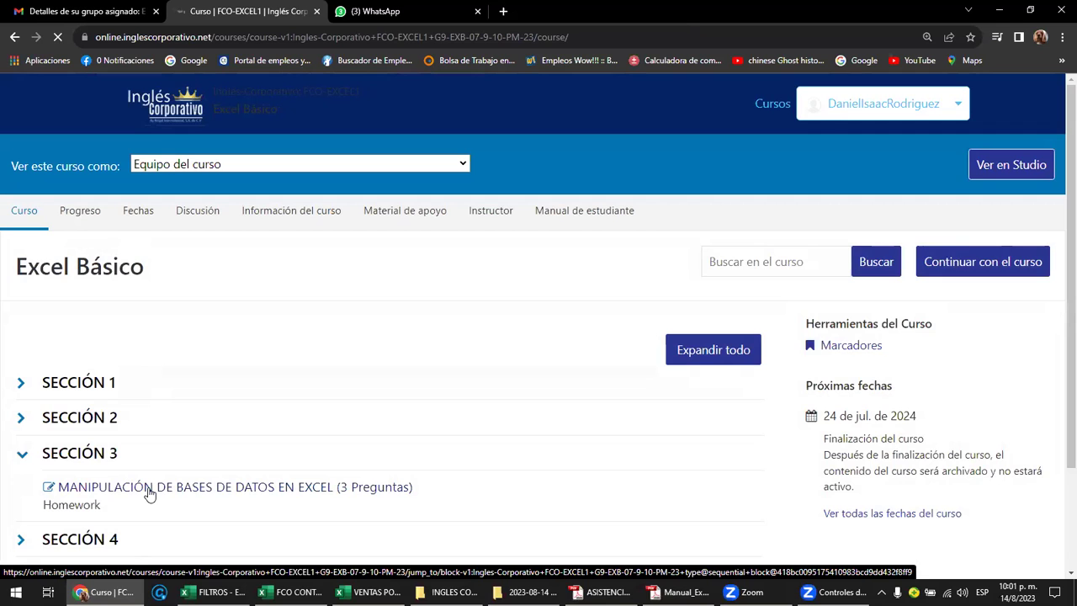
{"action": "left_click", "coordinate": [149, 494]}
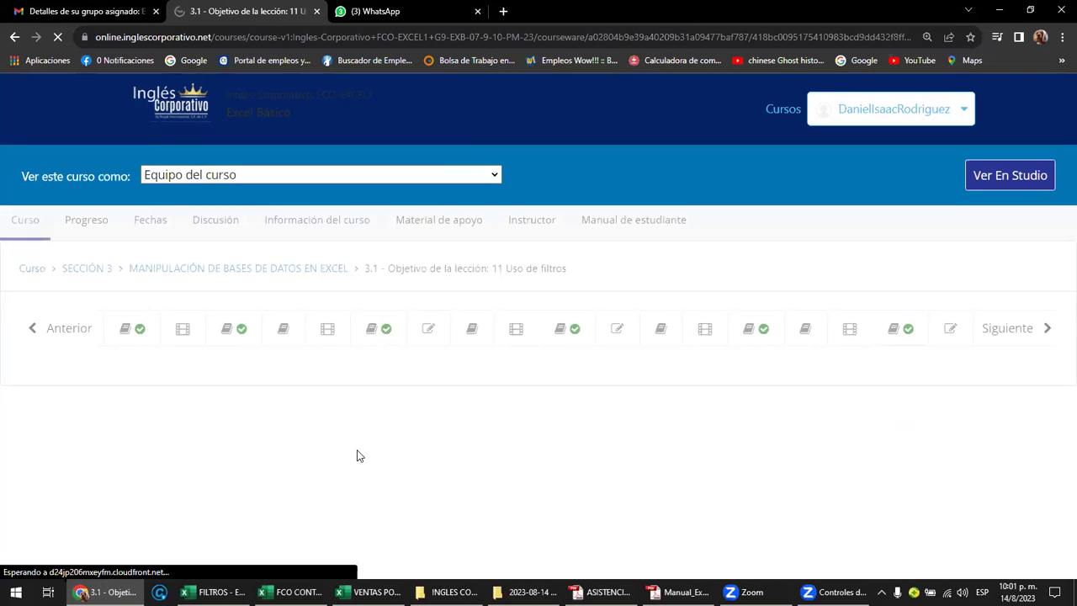
{"action": "scroll", "coordinate": [330, 433], "scroll_direction": "down", "scroll_amount": 1}
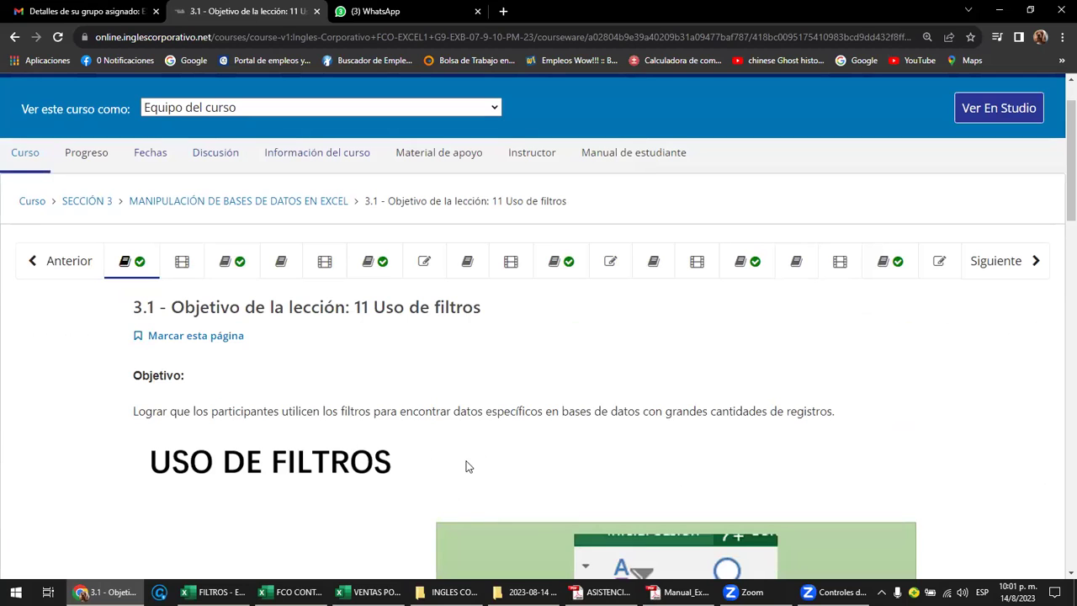
{"action": "left_click", "coordinate": [665, 592]}
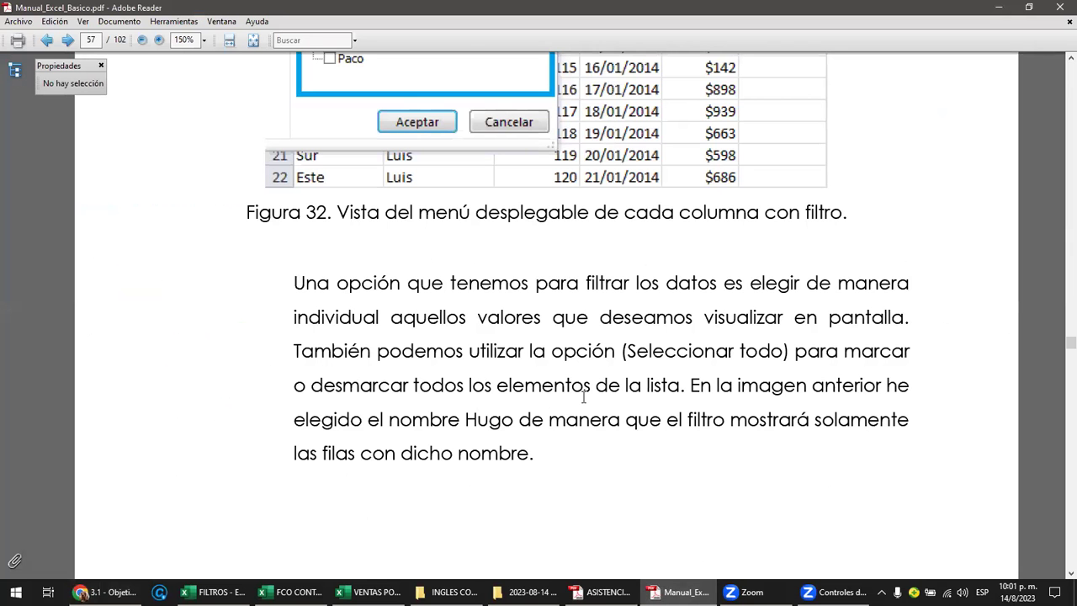
Read the manual from page 57 to page 58's filtering-by-several-columns section, then return to Chrome
{"action": "scroll", "coordinate": [583, 399], "scroll_direction": "down", "scroll_amount": 1}
{"action": "scroll", "coordinate": [585, 398], "scroll_direction": "down", "scroll_amount": 2}
{"action": "scroll", "coordinate": [586, 397], "scroll_direction": "down", "scroll_amount": 2}
{"action": "scroll", "coordinate": [586, 398], "scroll_direction": "down", "scroll_amount": 4}
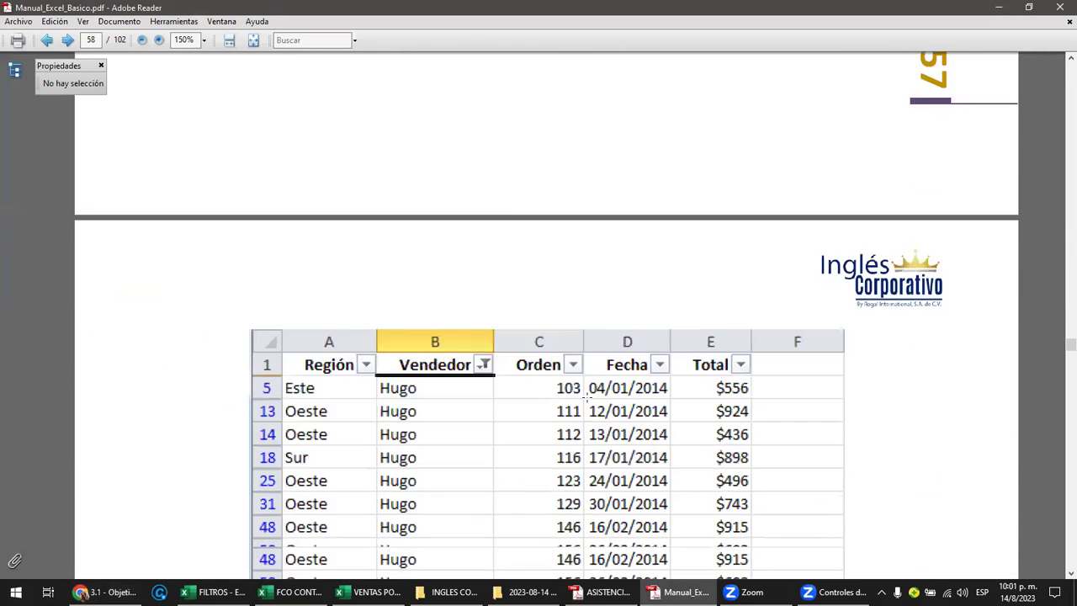
{"action": "scroll", "coordinate": [586, 397], "scroll_direction": "down", "scroll_amount": 4}
{"action": "scroll", "coordinate": [586, 397], "scroll_direction": "down", "scroll_amount": 8}
{"action": "scroll", "coordinate": [593, 394], "scroll_direction": "down", "scroll_amount": 3}
{"action": "scroll", "coordinate": [592, 392], "scroll_direction": "down", "scroll_amount": 2}
{"action": "scroll", "coordinate": [592, 392], "scroll_direction": "down", "scroll_amount": 2}
{"action": "scroll", "coordinate": [594, 396], "scroll_direction": "down", "scroll_amount": 1}
{"action": "scroll", "coordinate": [594, 396], "scroll_direction": "down", "scroll_amount": 1}
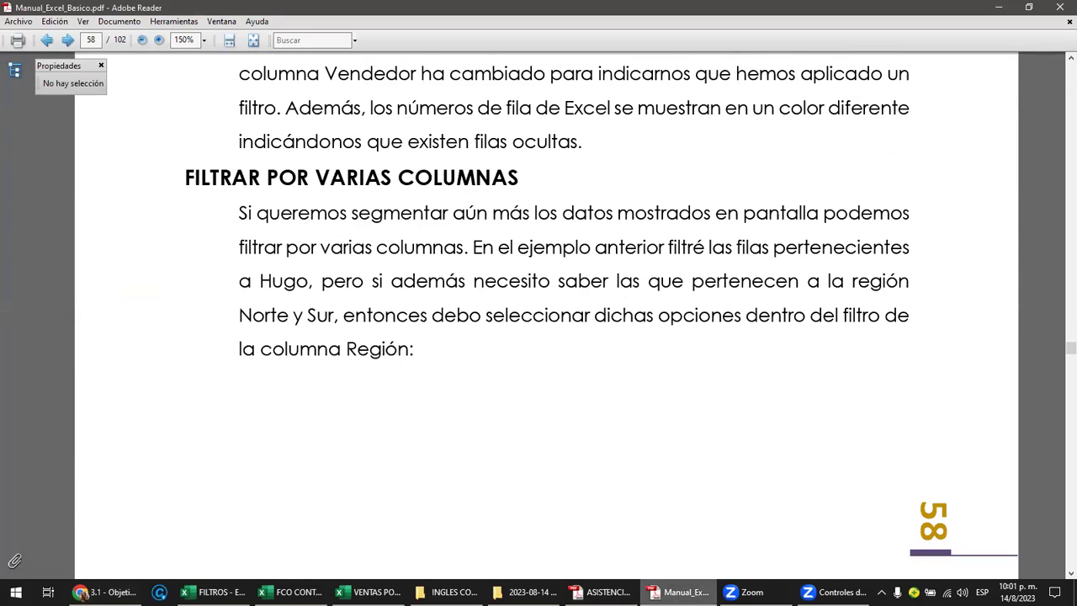
{"action": "left_click", "coordinate": [105, 592]}
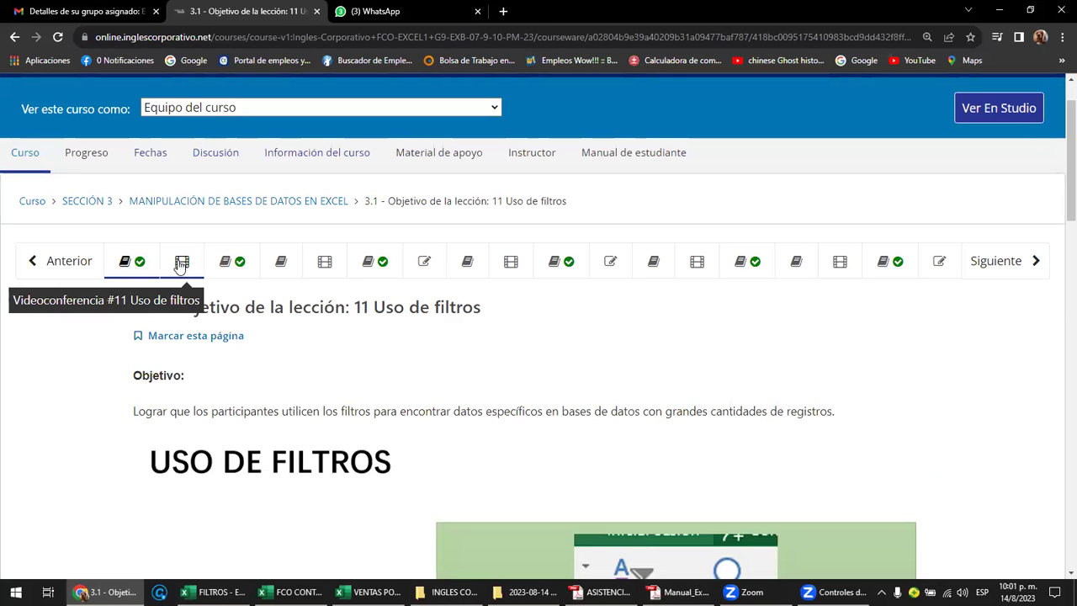
Open the Videoconferencia #11 Uso de filtros unit and view its embedded lesson video
{"action": "left_click", "coordinate": [181, 263]}
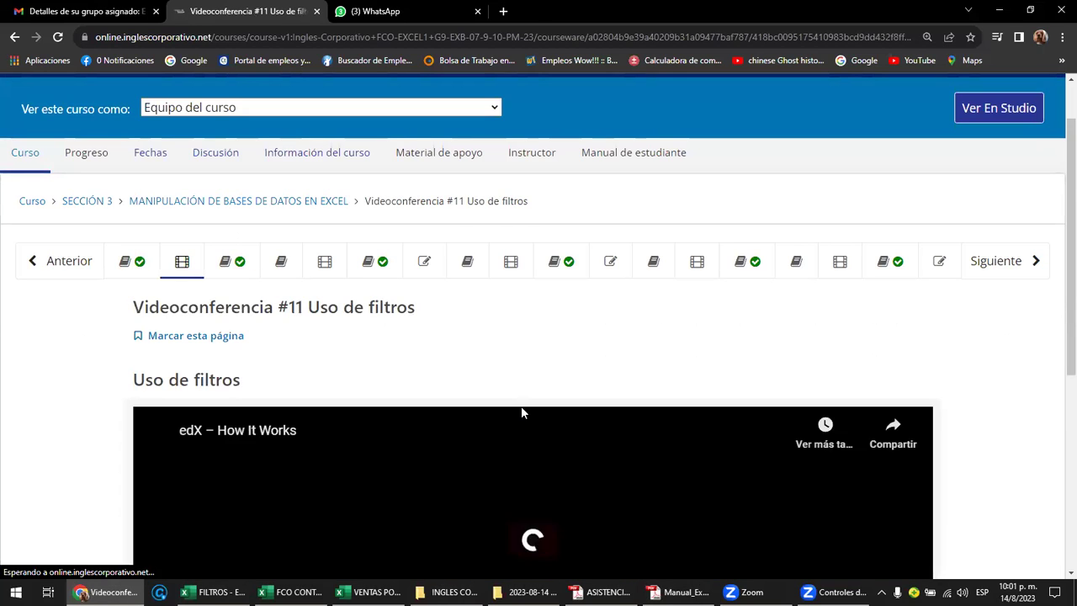
{"action": "scroll", "coordinate": [522, 412], "scroll_direction": "down", "scroll_amount": 3}
{"action": "scroll", "coordinate": [276, 255], "scroll_direction": "up", "scroll_amount": 2}
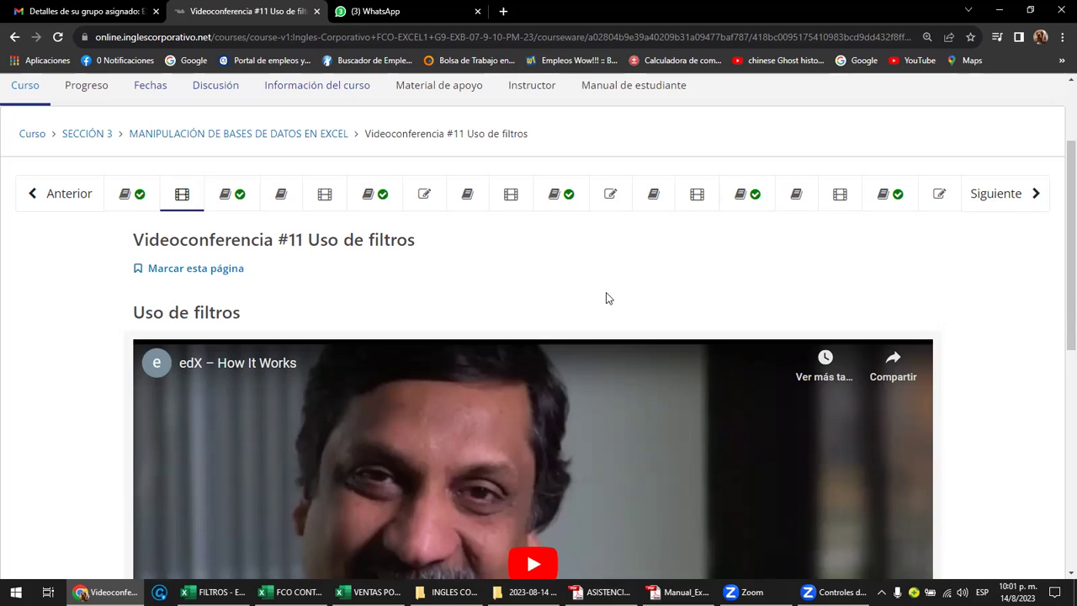
Open the 3.3 Laboratorio 7 quiz and read questions 1–4 on sorting and filtering
{"action": "left_click", "coordinate": [424, 194]}
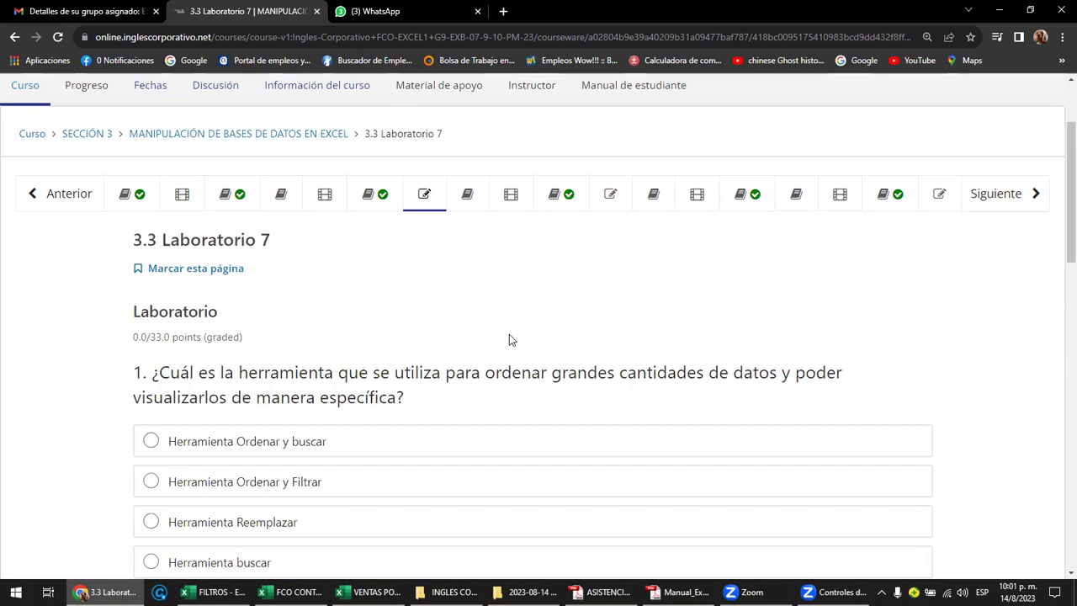
{"action": "scroll", "coordinate": [509, 334], "scroll_direction": "down", "scroll_amount": 2}
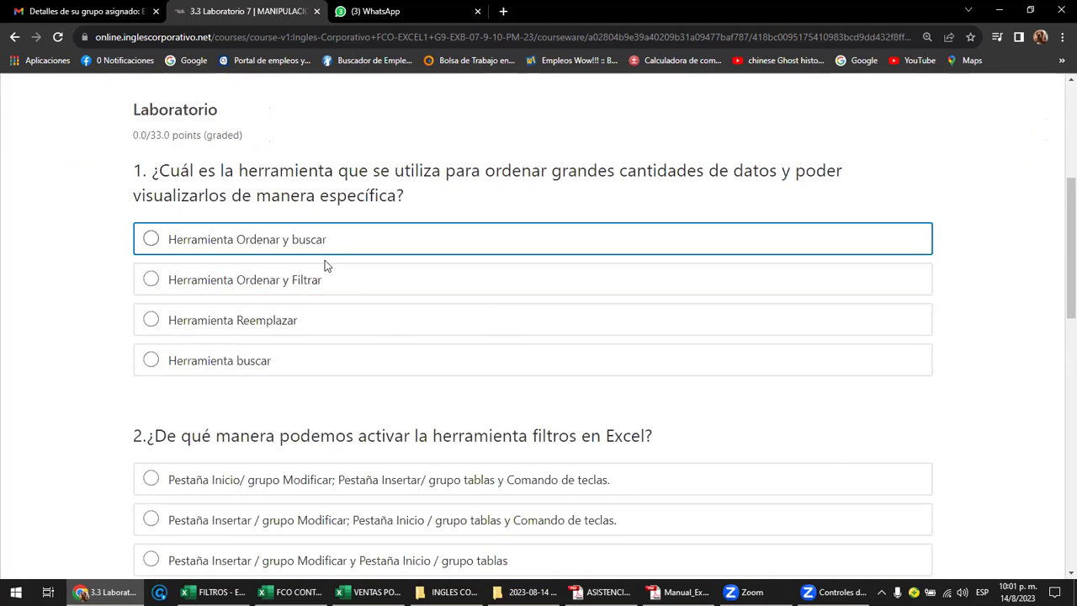
{"action": "scroll", "coordinate": [406, 324], "scroll_direction": "down", "scroll_amount": 1}
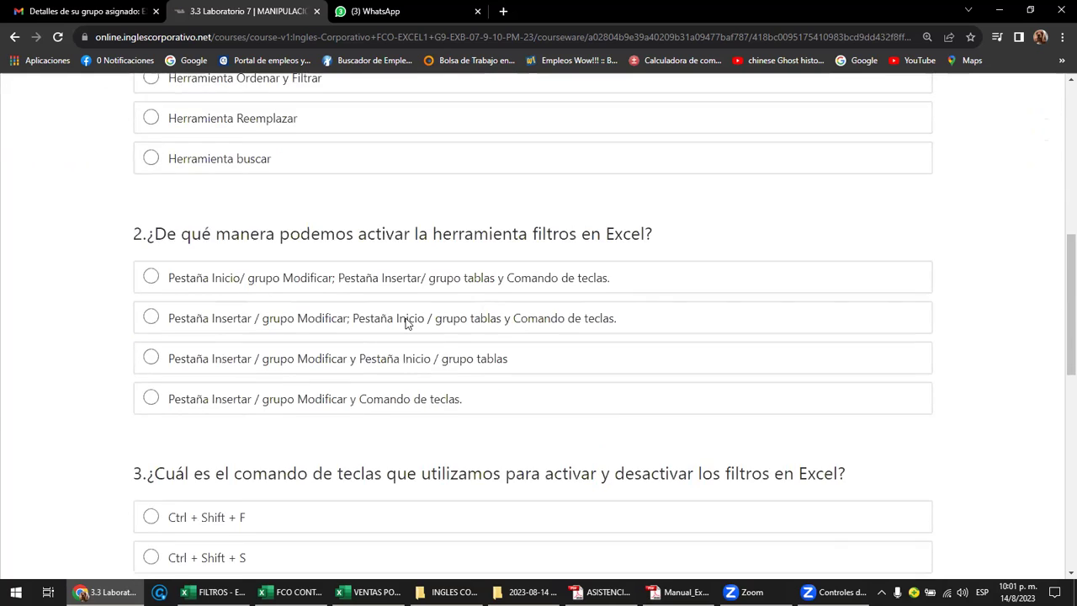
{"action": "scroll", "coordinate": [406, 323], "scroll_direction": "down", "scroll_amount": 2}
{"action": "scroll", "coordinate": [406, 323], "scroll_direction": "down", "scroll_amount": 2}
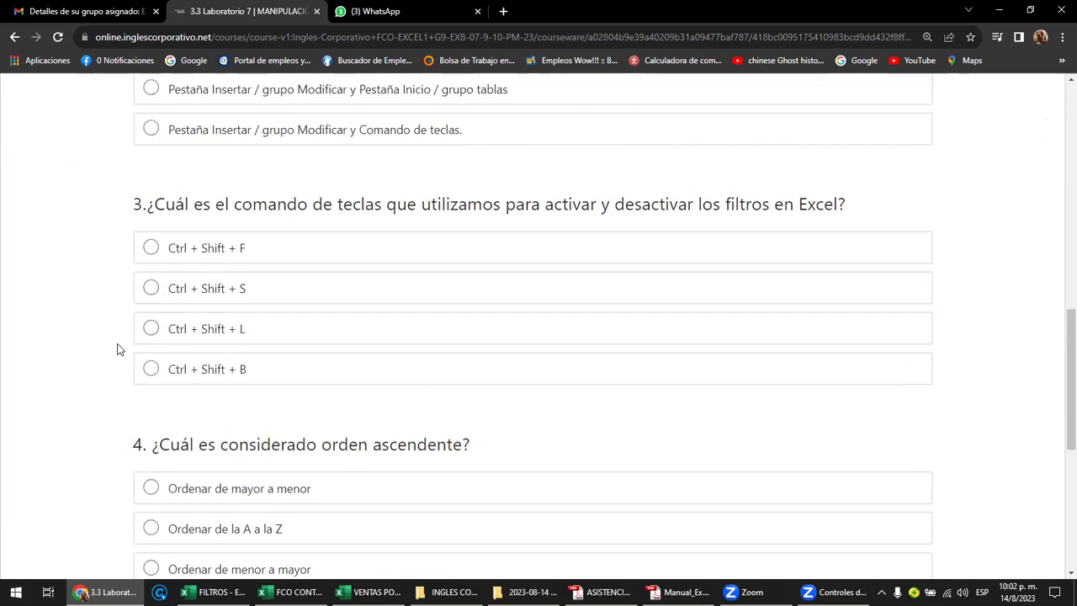
{"action": "scroll", "coordinate": [119, 340], "scroll_direction": "down", "scroll_amount": 1}
{"action": "scroll", "coordinate": [119, 341], "scroll_direction": "down", "scroll_amount": 1}
{"action": "scroll", "coordinate": [119, 349], "scroll_direction": "down", "scroll_amount": 1}
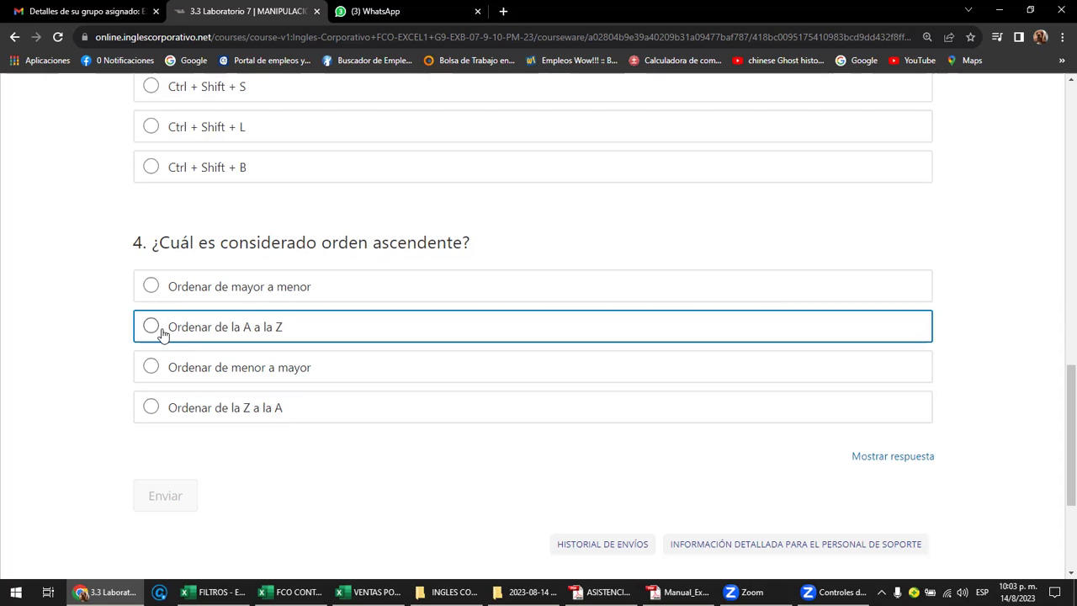
Show the Datos tab's sort and filter commands in the sales workbook, then bring up the Zoom participant gallery
{"action": "left_click", "coordinate": [370, 592]}
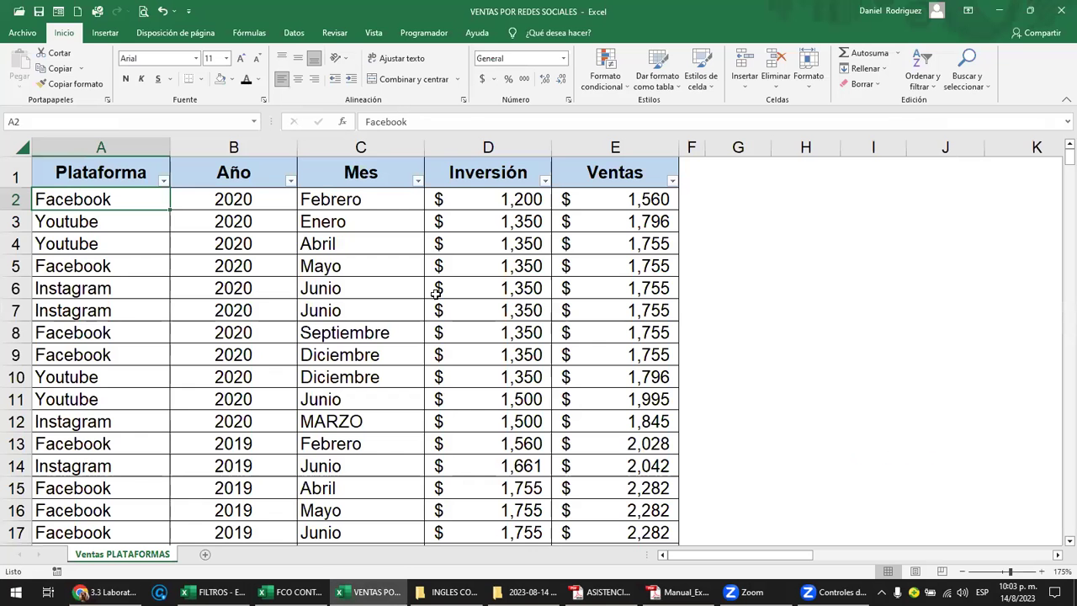
{"action": "left_click", "coordinate": [294, 32]}
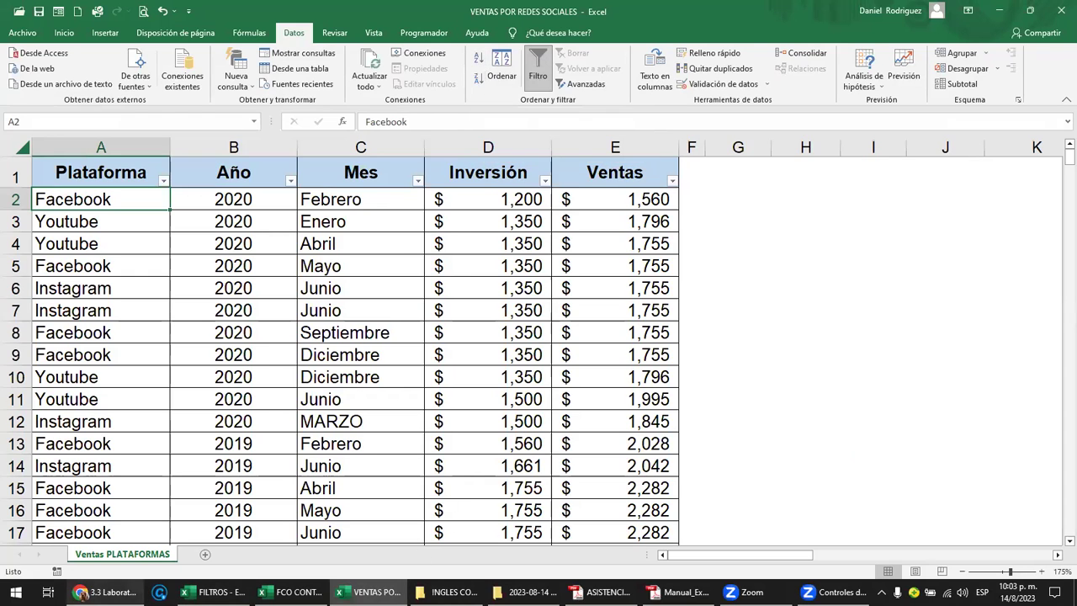
{"action": "left_click", "coordinate": [103, 592]}
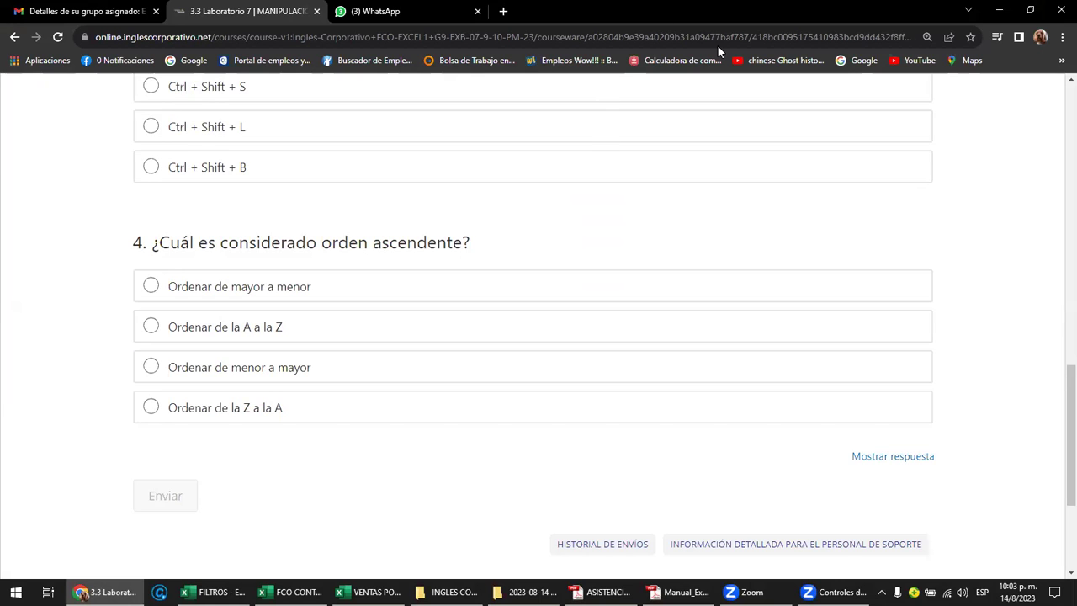
{"action": "key", "text": "alt+Tab"}
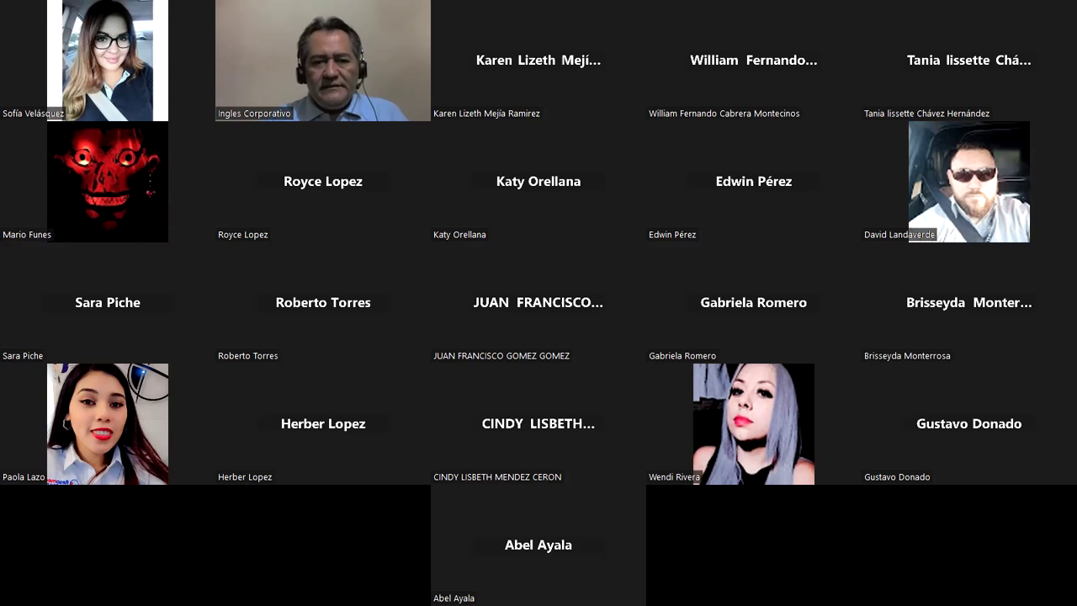